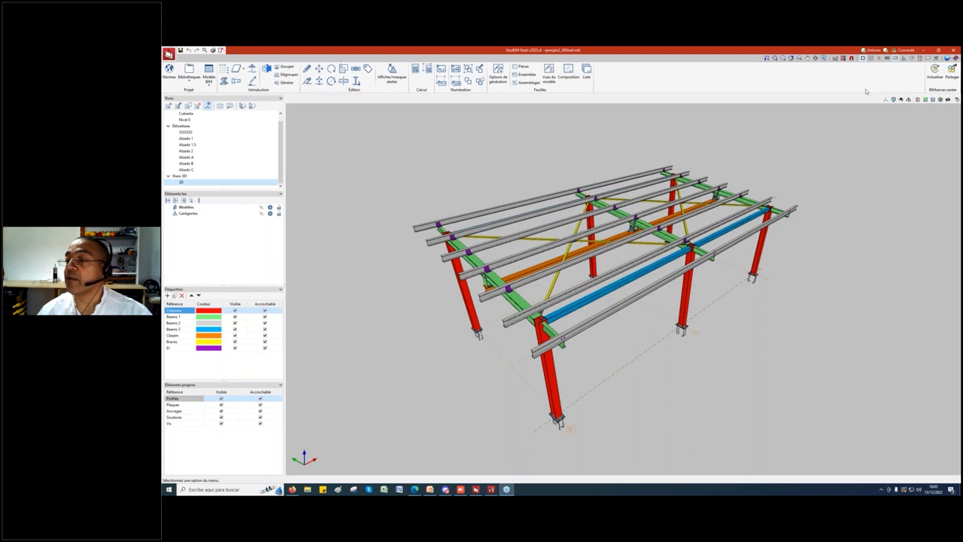
pyautogui.click(598, 159)
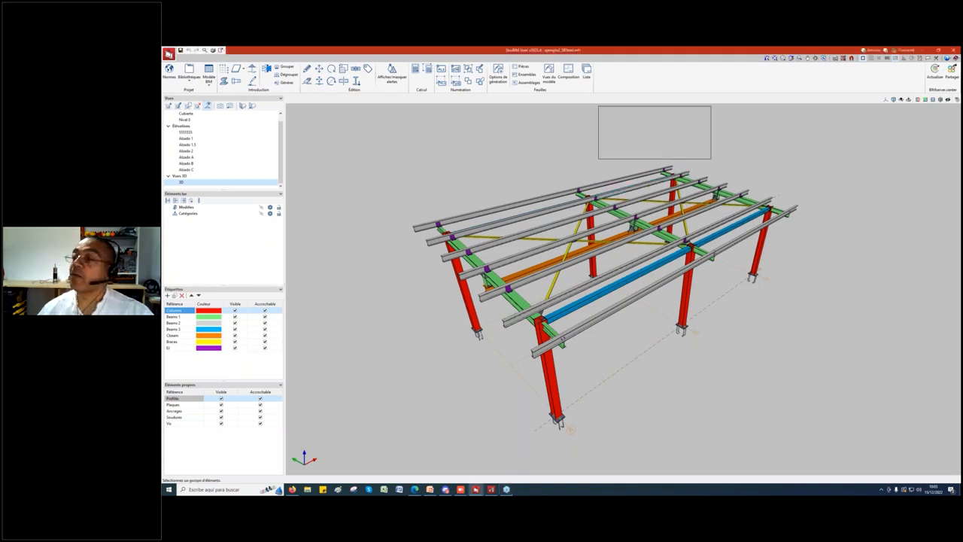
pyautogui.click(929, 50)
pyautogui.click(624, 65)
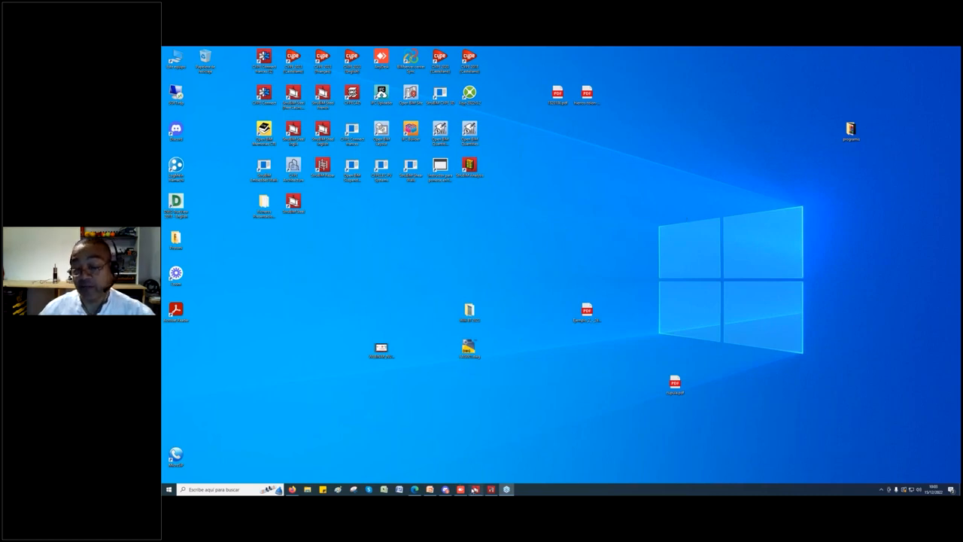
pyautogui.moveTo(476, 490)
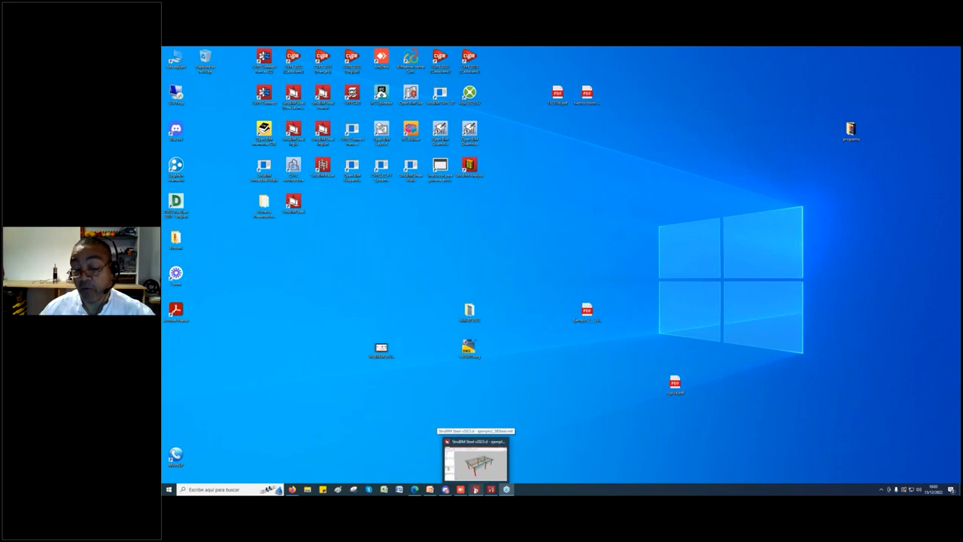
pyautogui.click(476, 491)
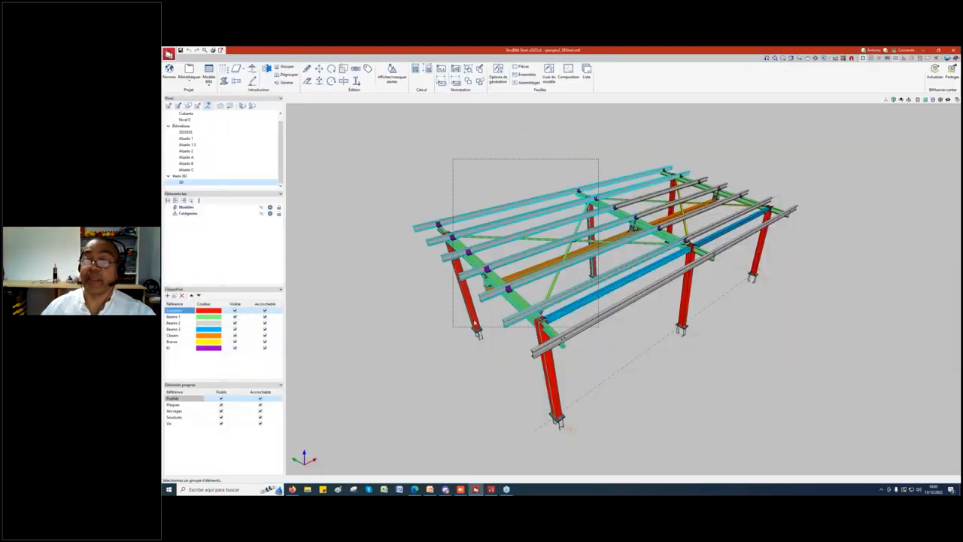
pyautogui.moveTo(663, 395); pyautogui.dragTo(604, 381)
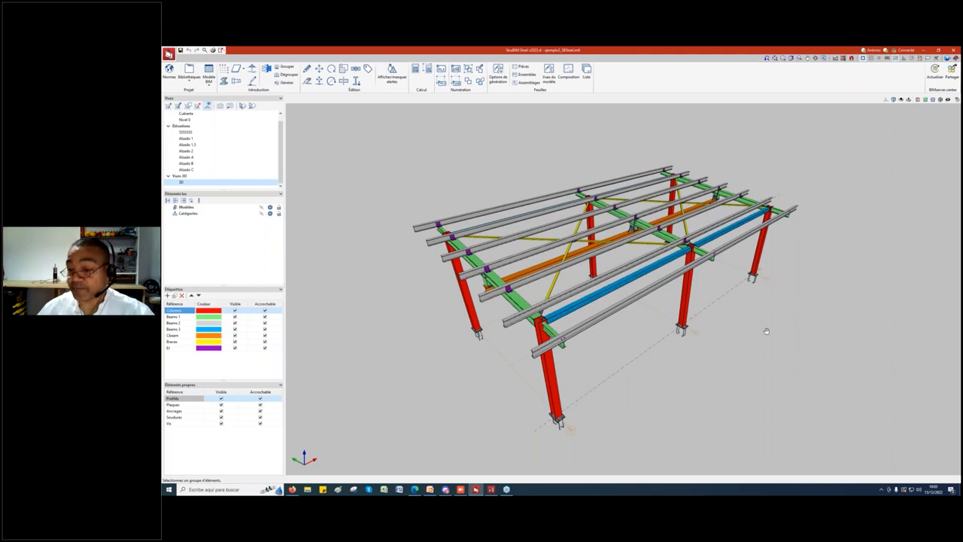
pyautogui.moveTo(766, 331); pyautogui.dragTo(734, 321, button='middle')
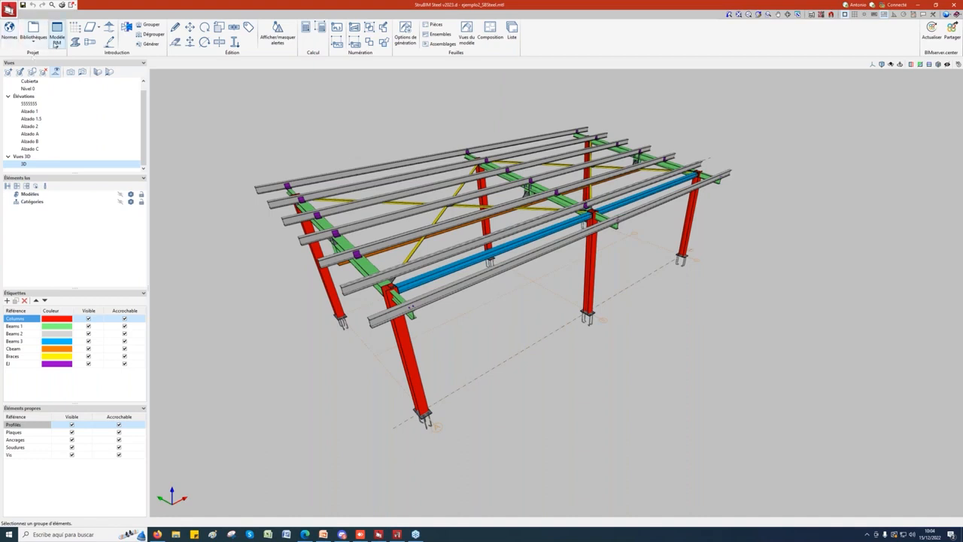
# View the steel design codes available in the project's standards settings and dismiss them without changing the code
pyautogui.click(8, 34)
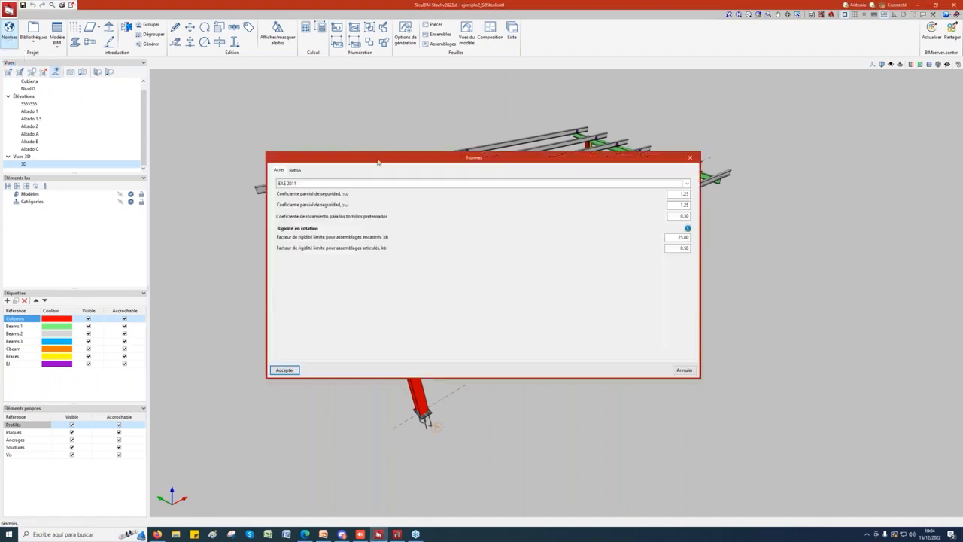
pyautogui.click(330, 184)
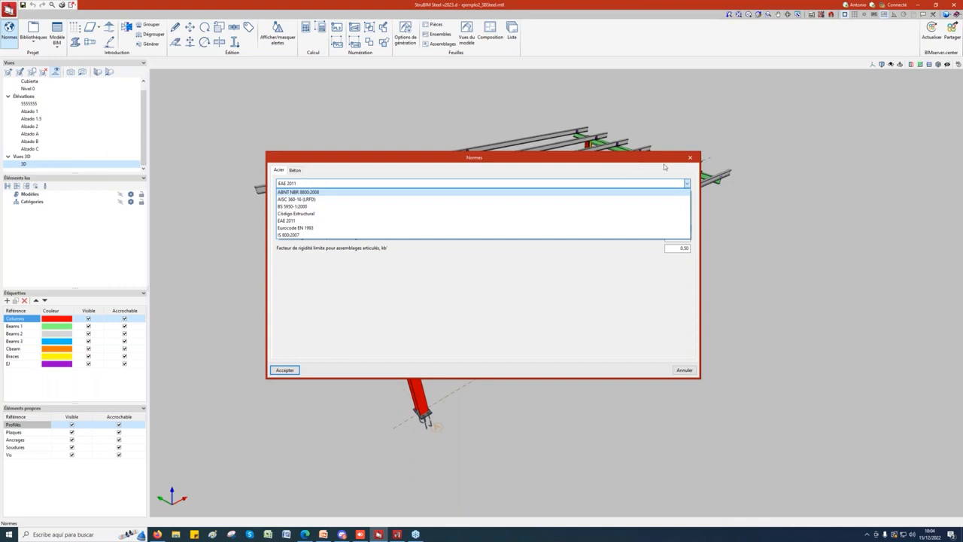
pyautogui.click(691, 158)
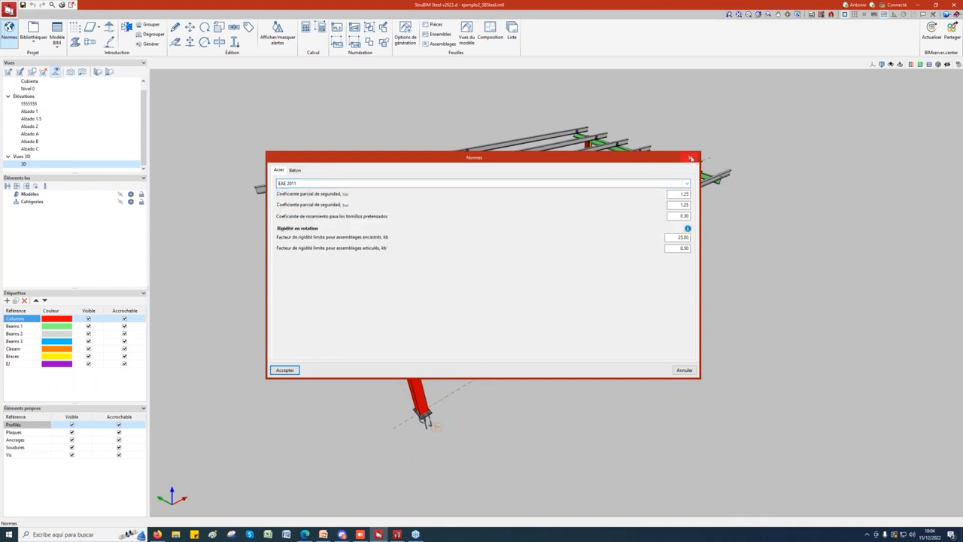
pyautogui.click(691, 158)
# View the project's library of elements and materials and close it without changes
pyautogui.click(33, 30)
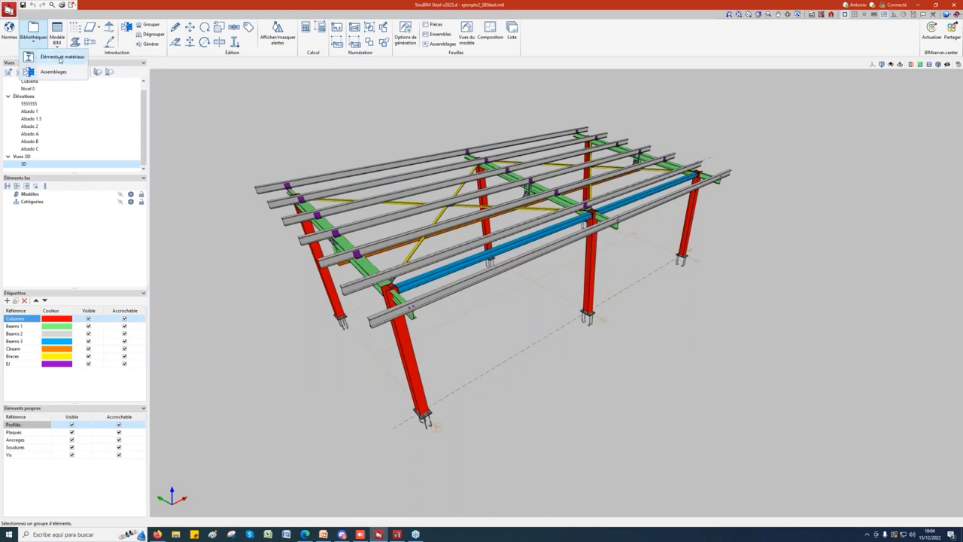
pyautogui.click(60, 58)
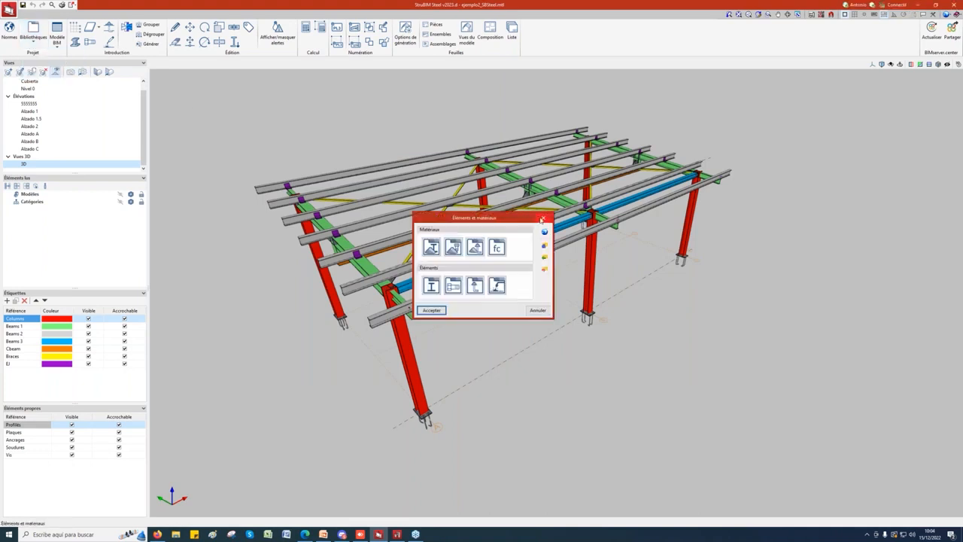
pyautogui.click(542, 219)
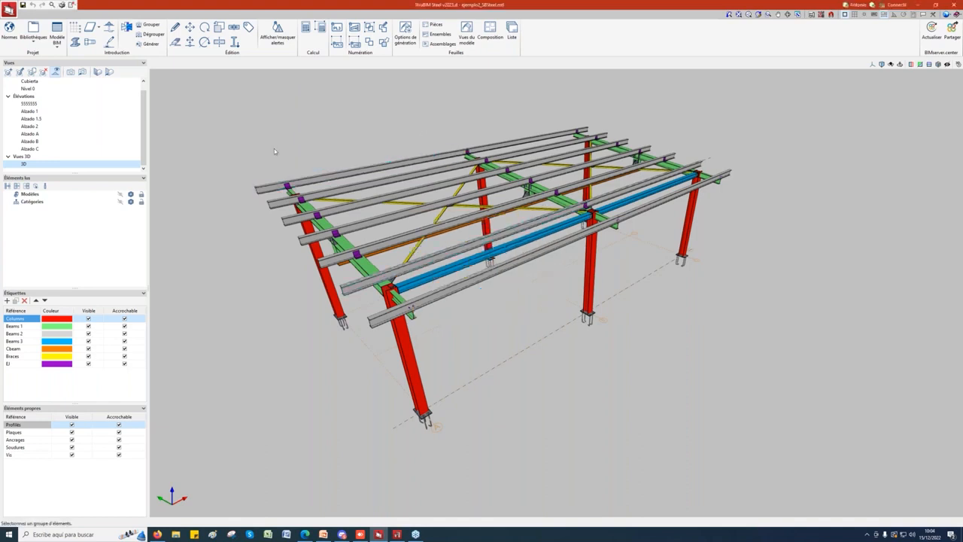
pyautogui.click(57, 42)
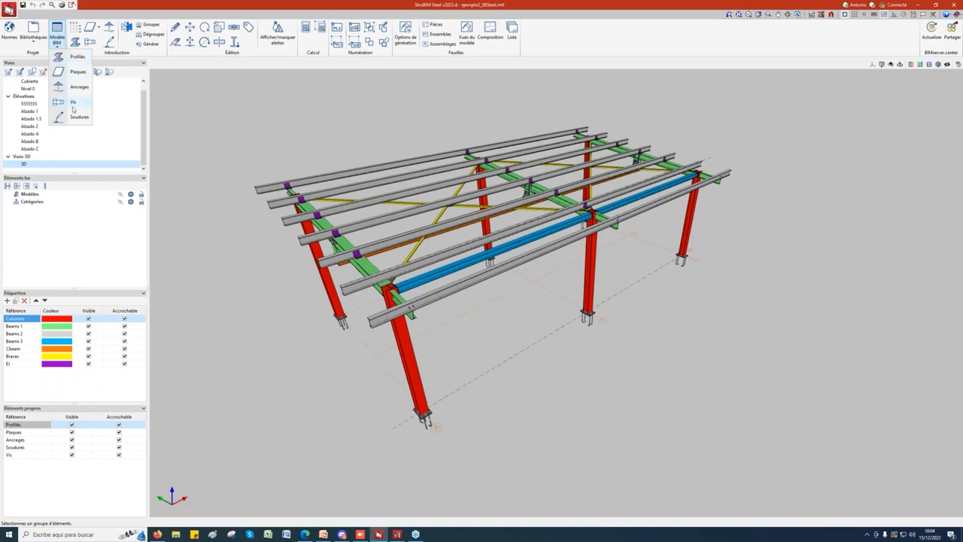
pyautogui.click(201, 91)
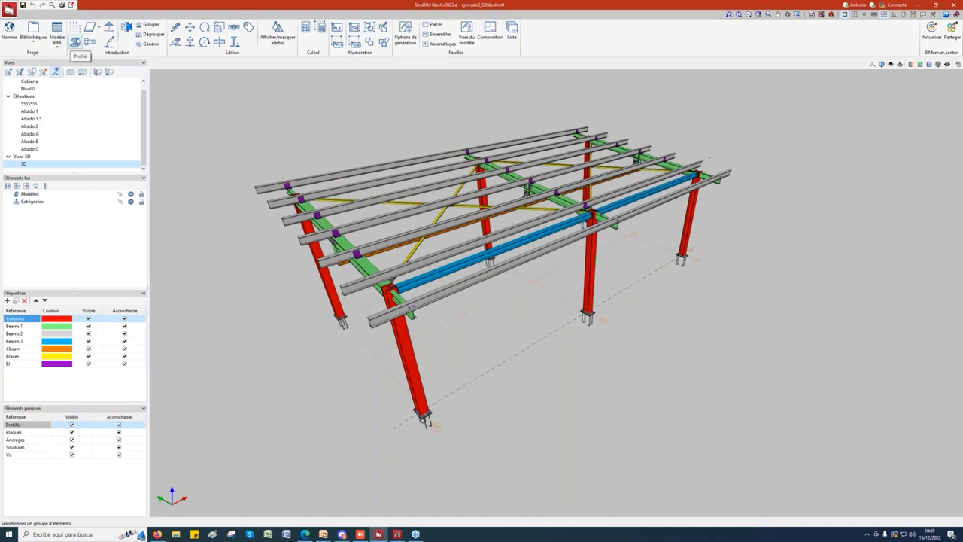
pyautogui.click(75, 42)
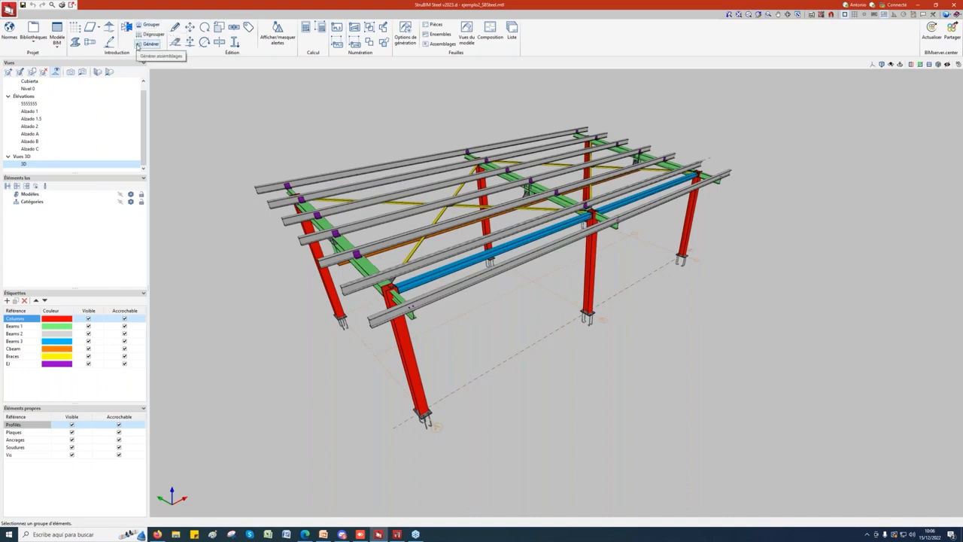
pyautogui.click(137, 46)
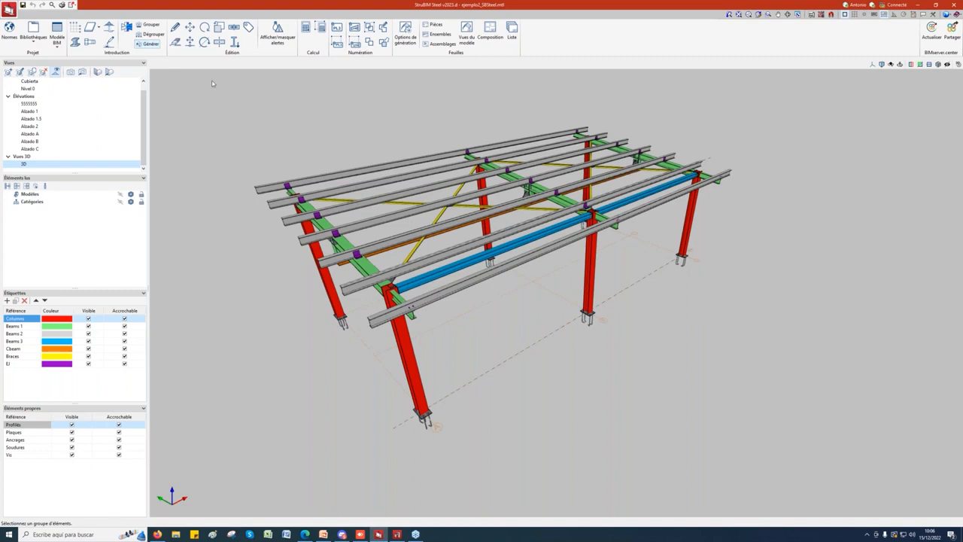
# Open the connection at the middle of the rearmost purlin in the editor, inspect its operations and model, and close it
pyautogui.click(176, 27)
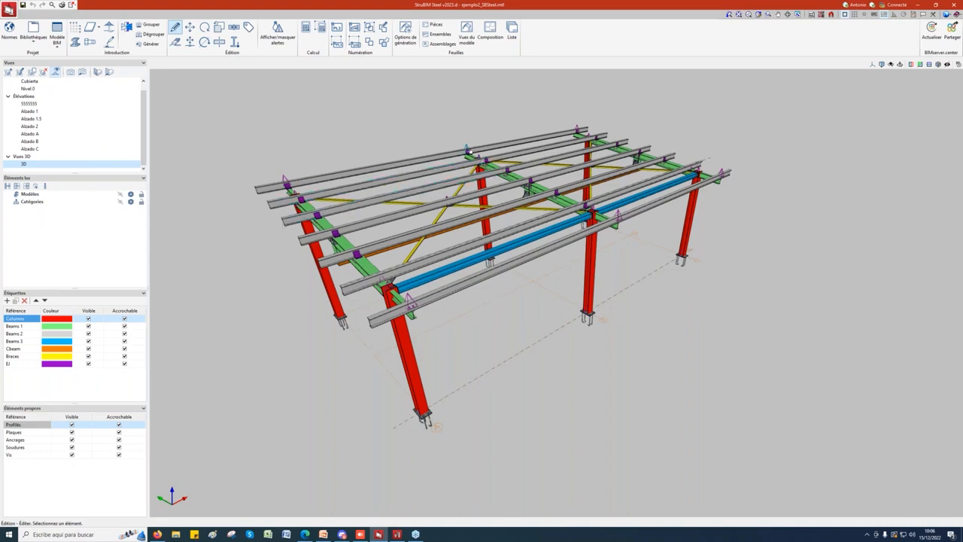
pyautogui.click(466, 150)
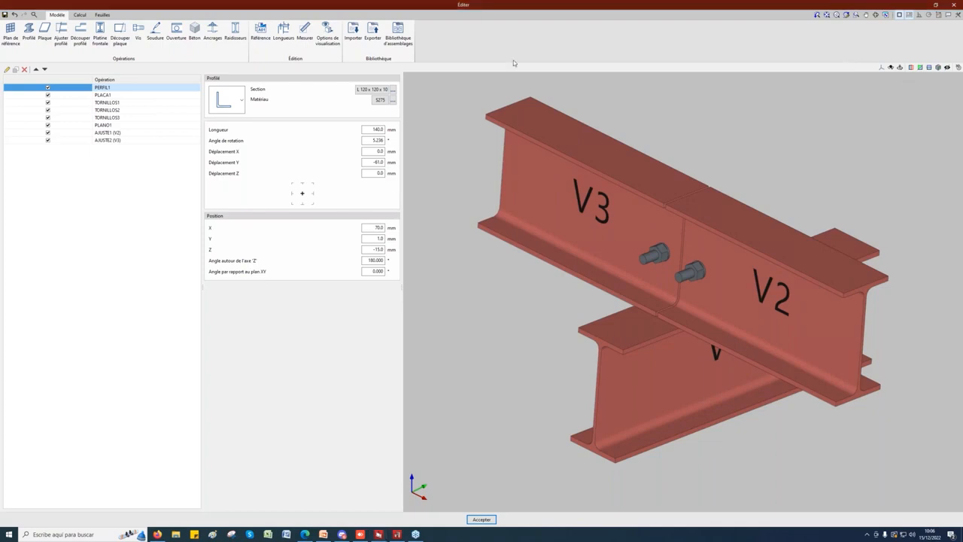
pyautogui.doubleClick(530, 6)
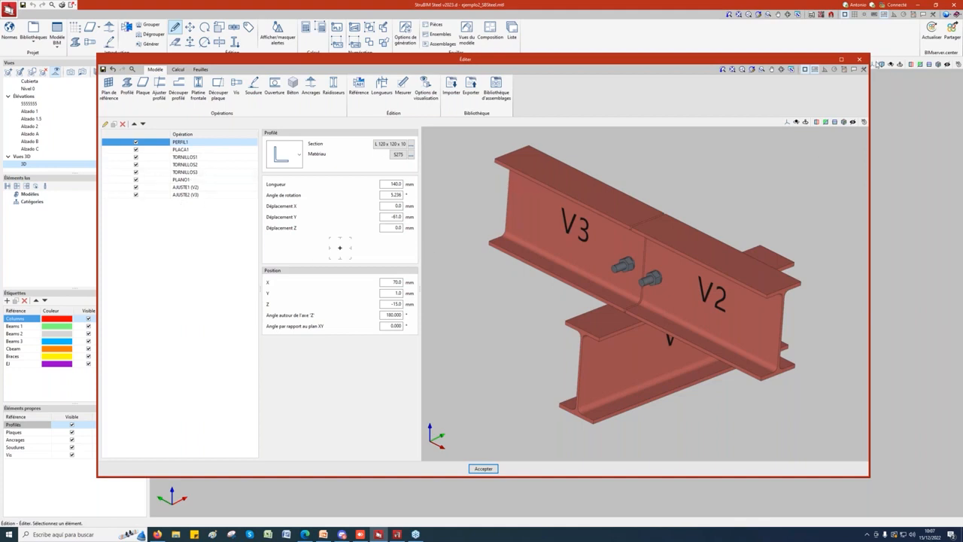
pyautogui.click(859, 59)
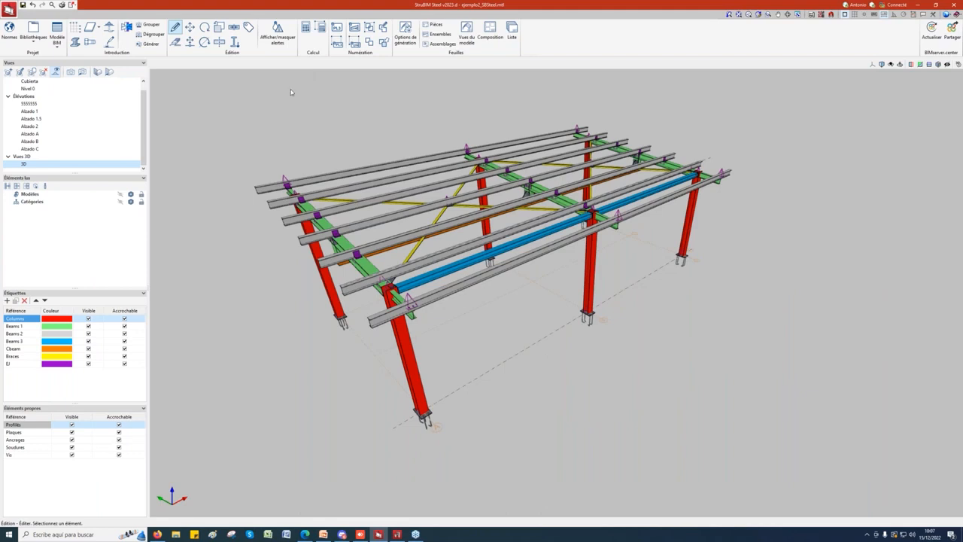
# View the analysis options for calculating all connections and cancel without running the calculation
pyautogui.click(248, 27)
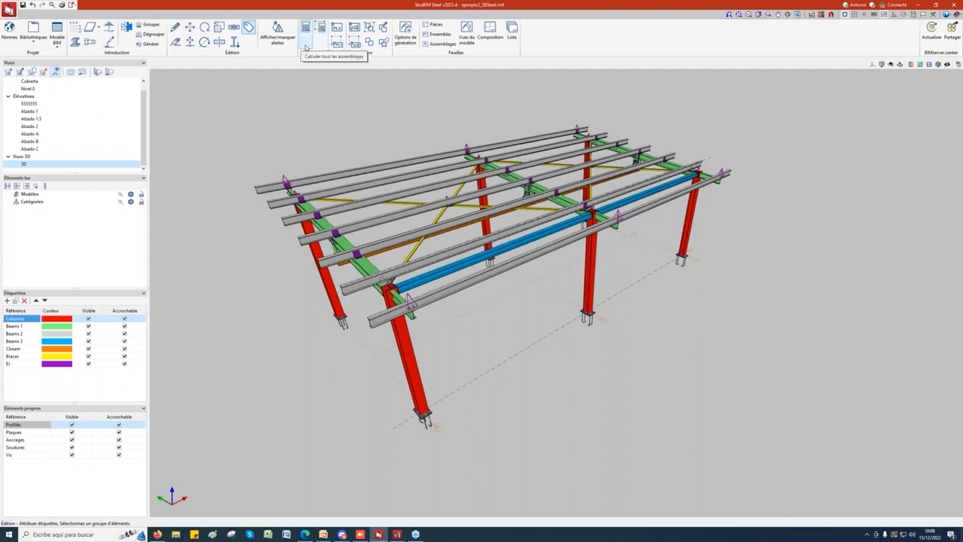
pyautogui.click(305, 30)
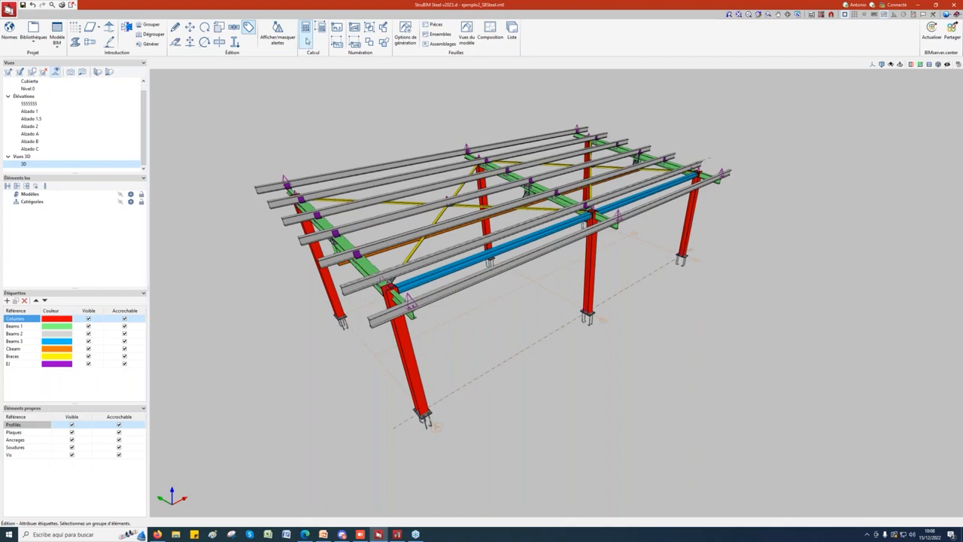
pyautogui.click(306, 31)
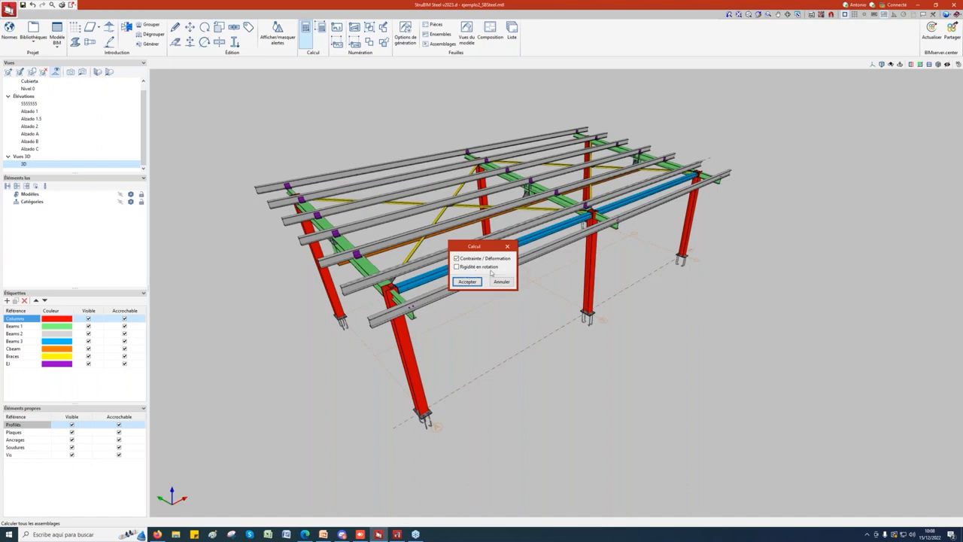
pyautogui.click(508, 248)
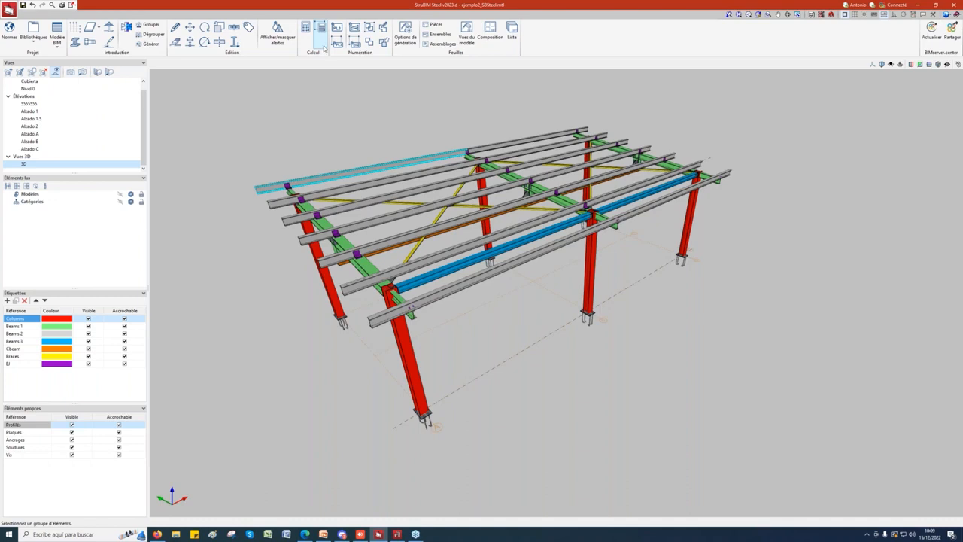
# Open the connection at the near end of the rearmost purlin, inspect its 3D model and calculation tools, and close the editor
pyautogui.click(175, 26)
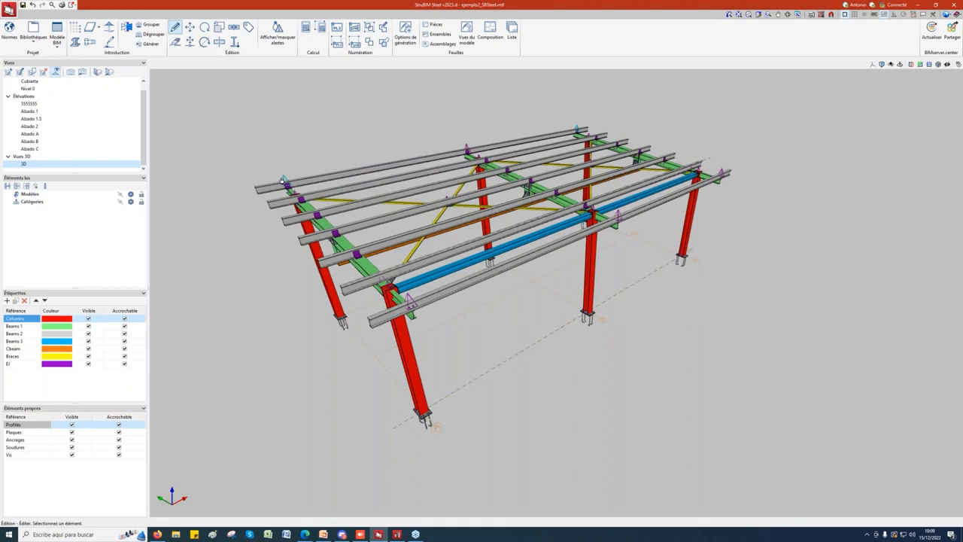
pyautogui.click(283, 182)
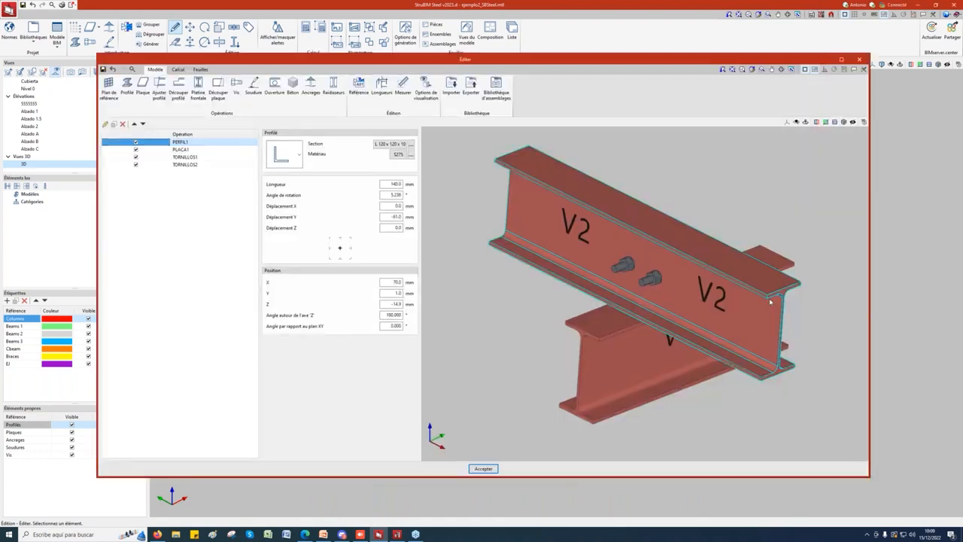
pyautogui.moveTo(796, 263); pyautogui.dragTo(730, 251, button='middle')
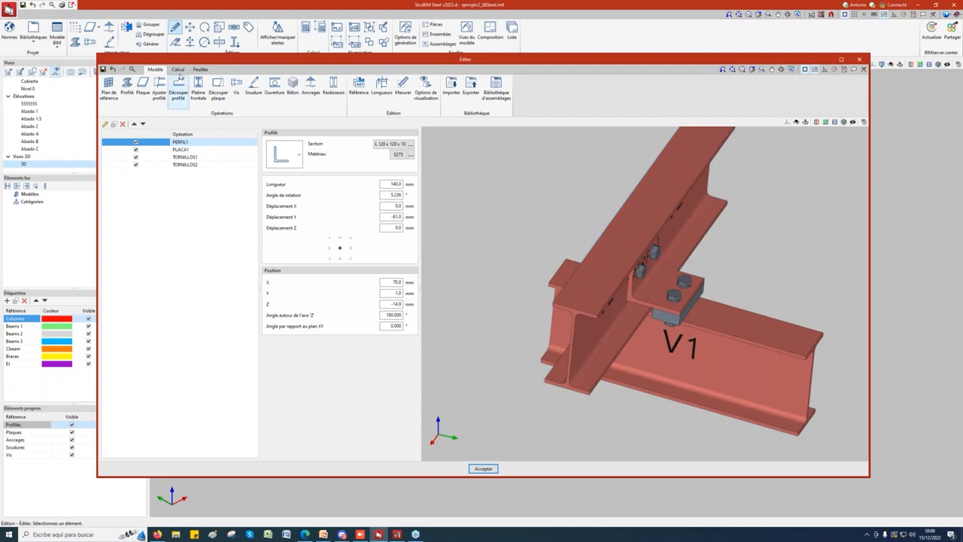
pyautogui.click(177, 69)
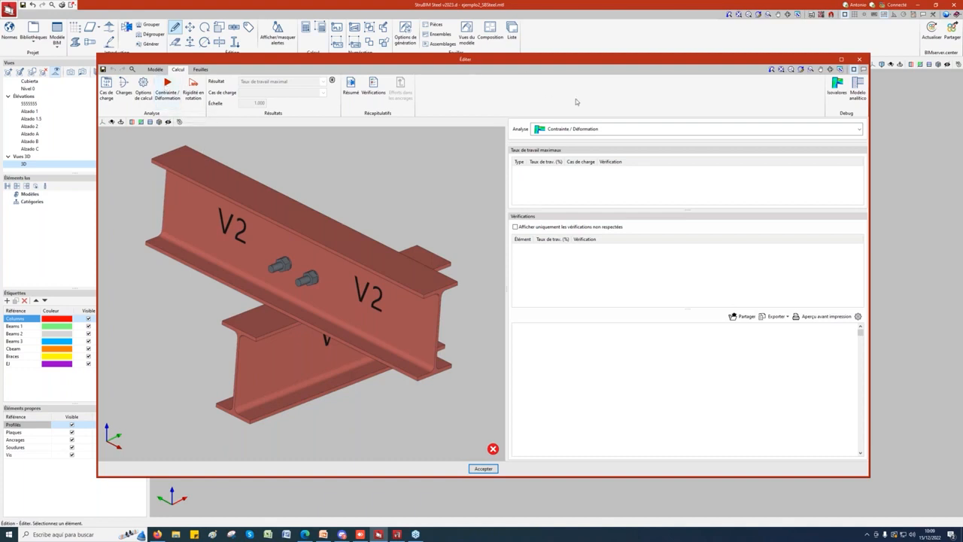
pyautogui.click(859, 59)
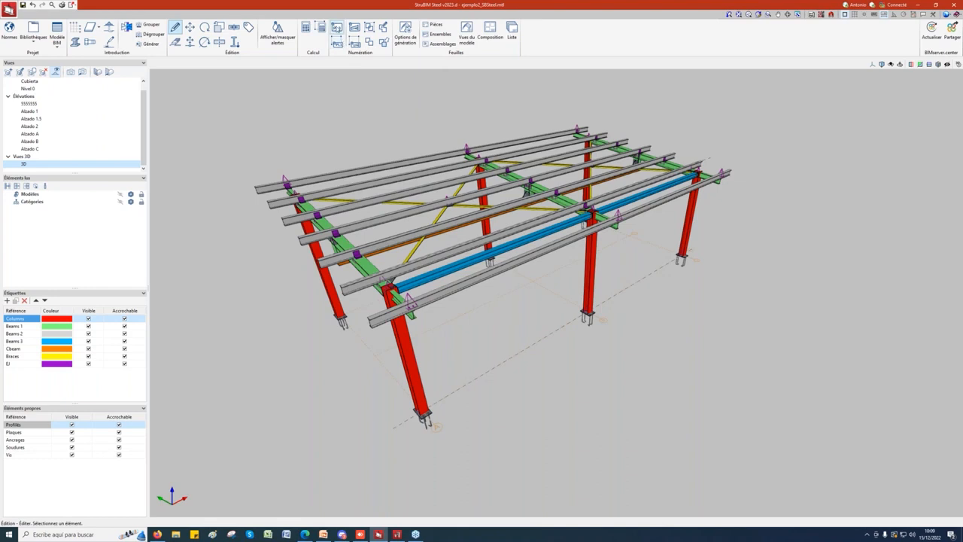
# Examine the piece numbering settings, including the choices for which elements to number, and close them without numbering
pyautogui.click(335, 30)
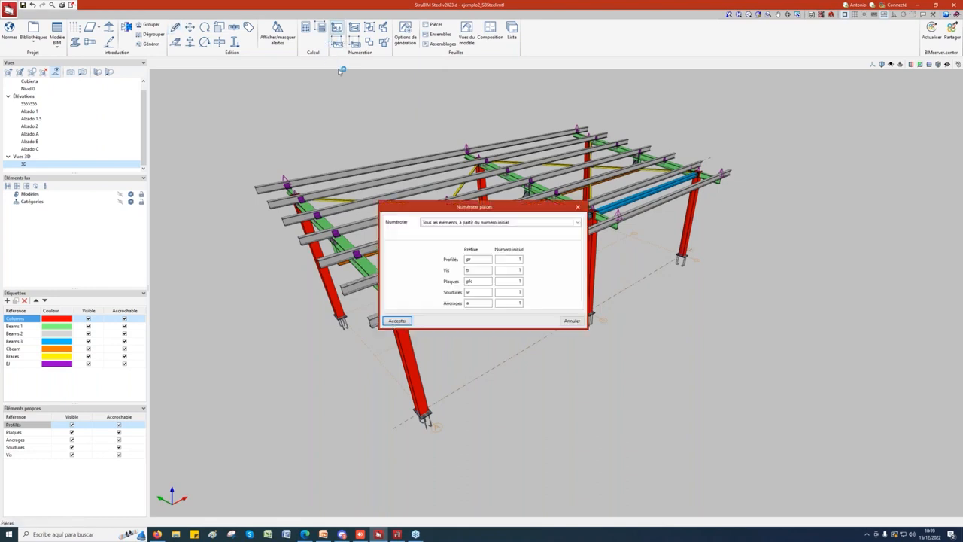
pyautogui.moveTo(502, 209); pyautogui.dragTo(433, 116)
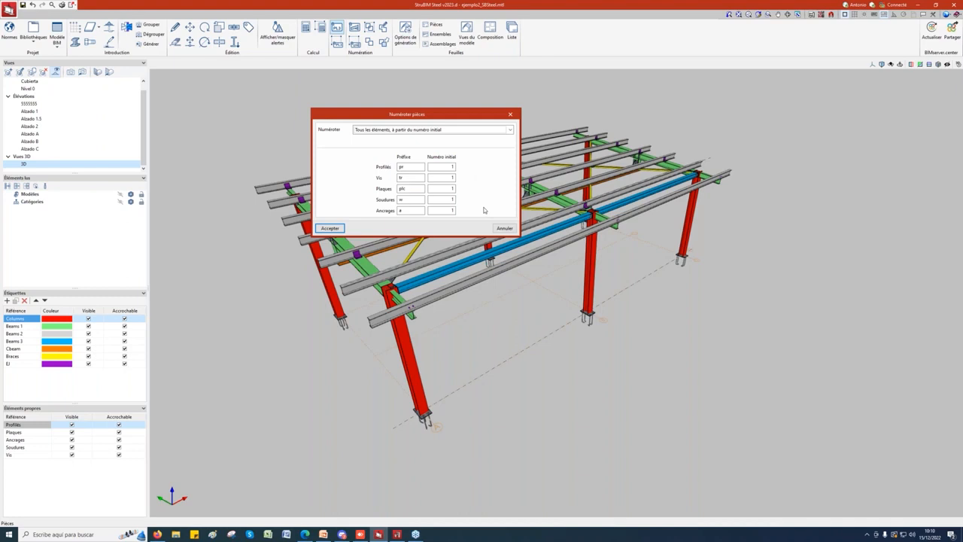
pyautogui.click(449, 130)
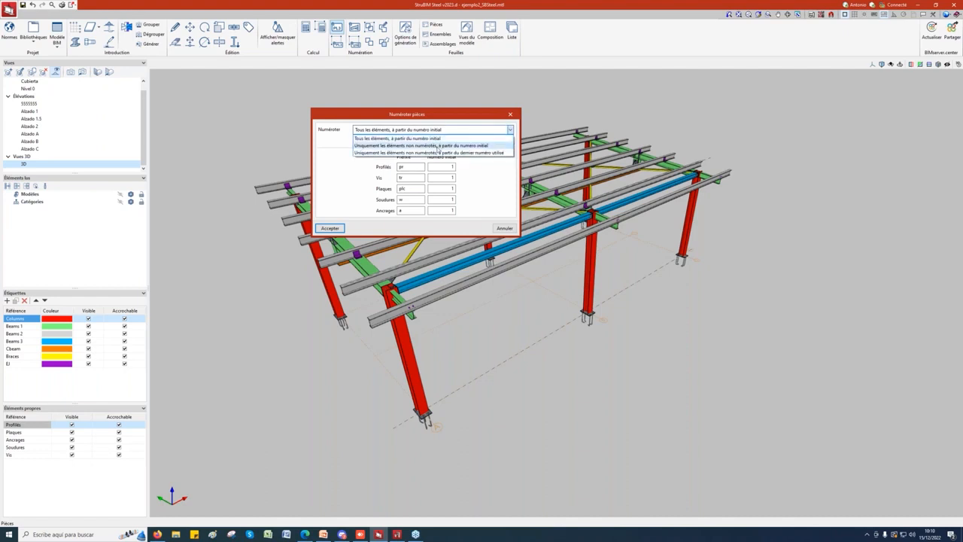
pyautogui.click(347, 143)
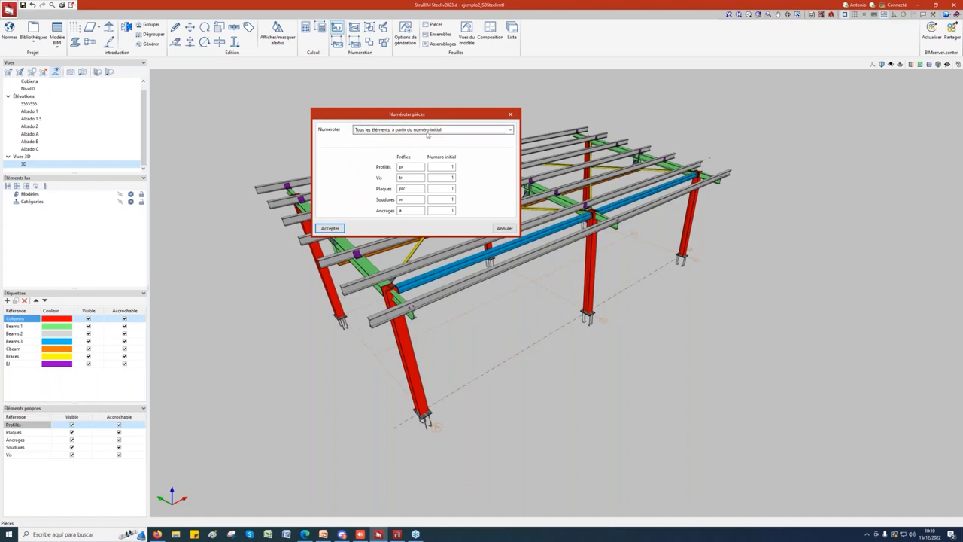
pyautogui.click(512, 115)
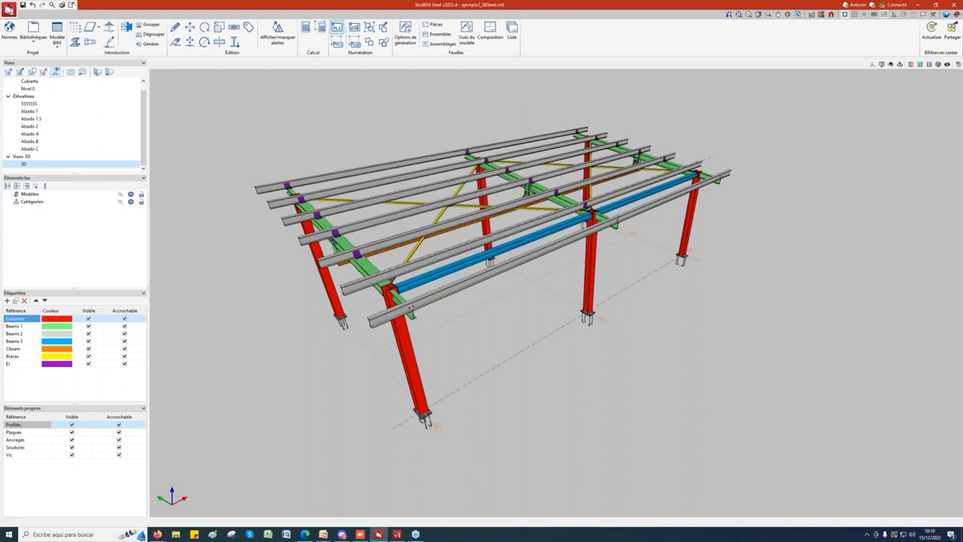
# Examine the assembly numbering settings, including the elements to number, prefix, initial number and automatic colour, and close them without numbering
pyautogui.click(354, 29)
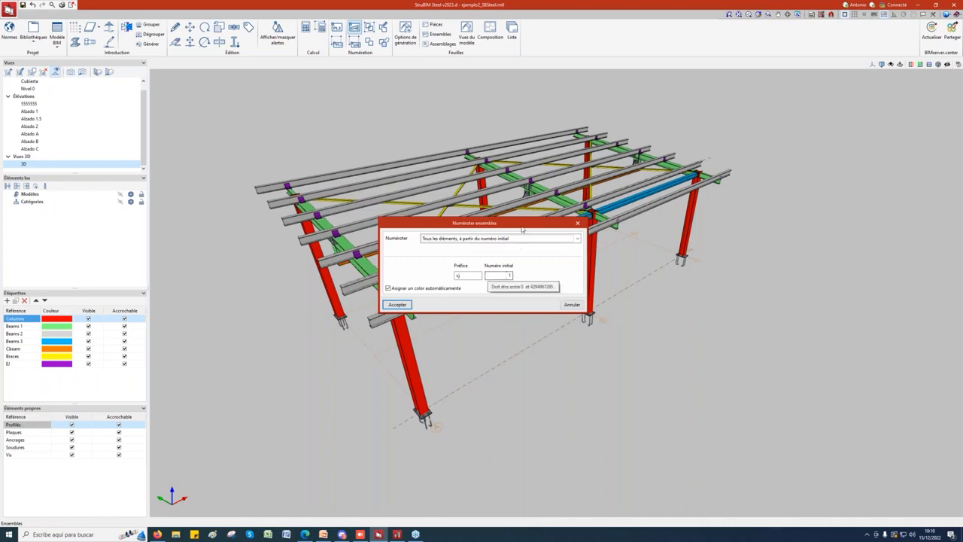
pyautogui.moveTo(525, 220); pyautogui.dragTo(431, 138)
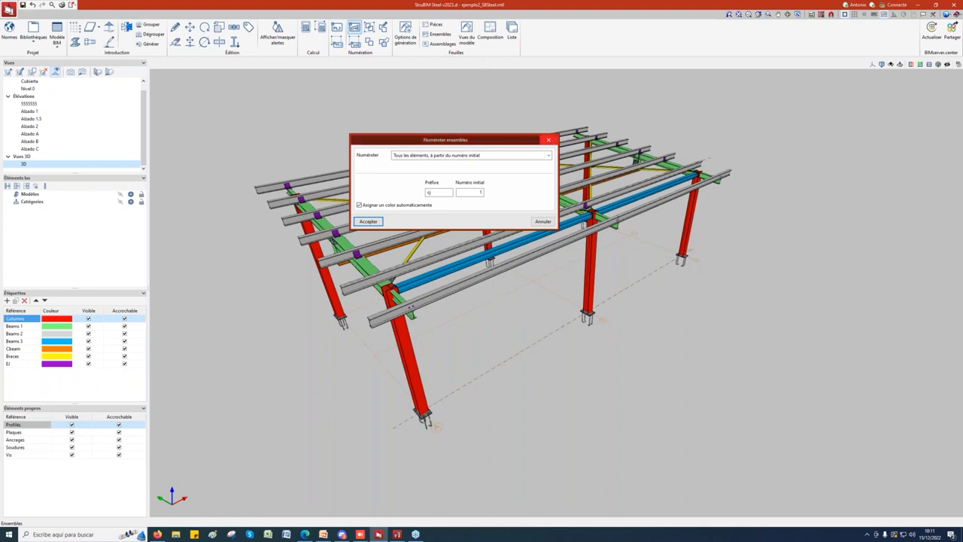
pyautogui.click(551, 140)
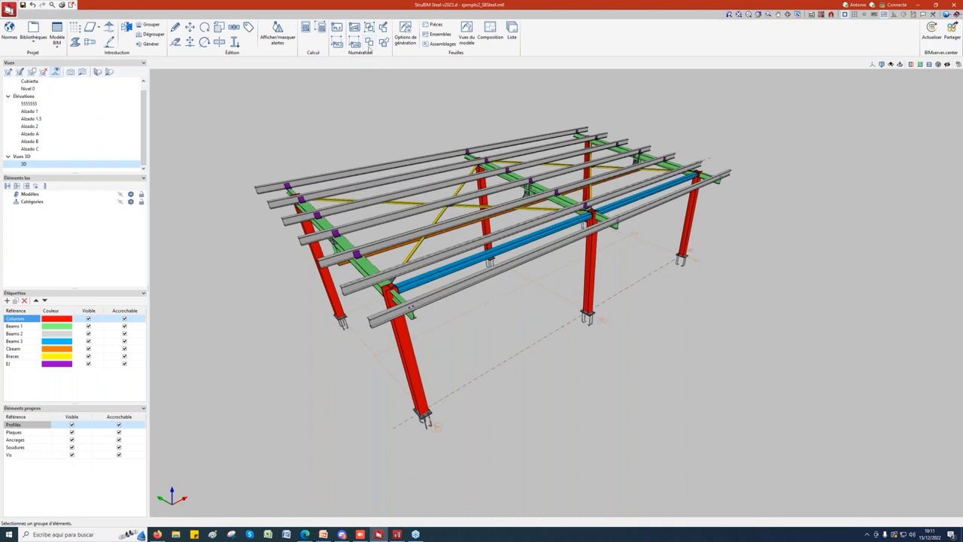
# Open the assembly numbering properties of the third purlin from the rear, view its reference and colour, and close them unchanged
pyautogui.click(384, 27)
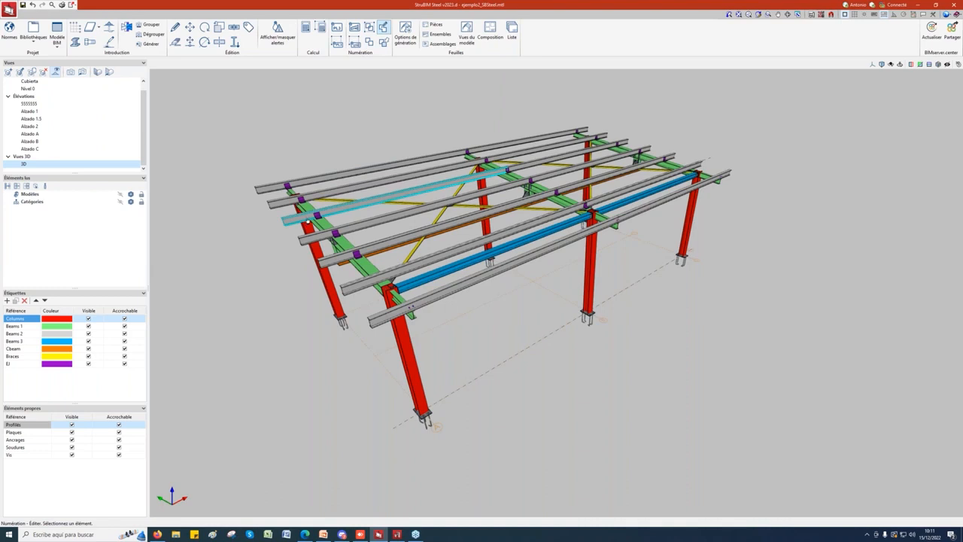
pyautogui.click(307, 219)
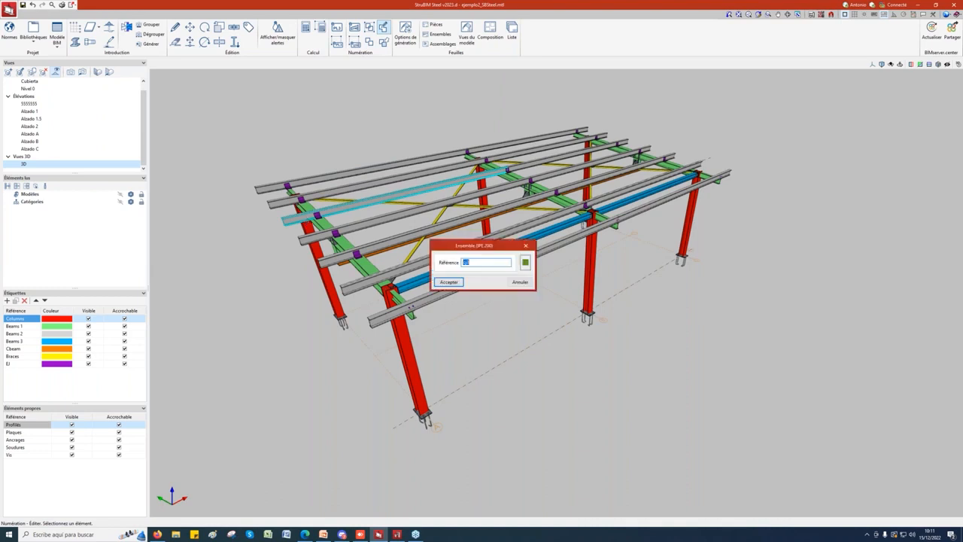
pyautogui.click(526, 248)
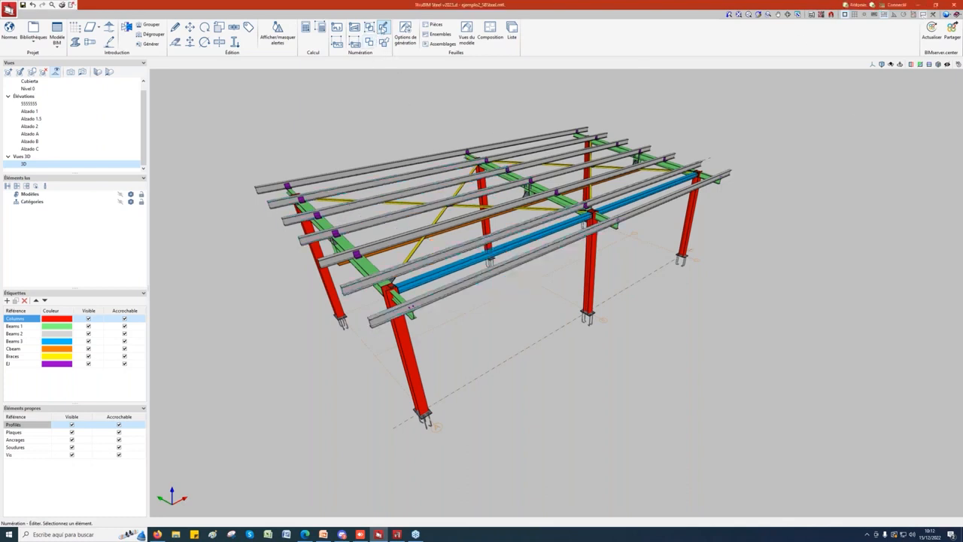
# Inspect the assembly of the nearest corner column, checking its grouped profiles and plates and its welded joint with the short green beam
pyautogui.click(385, 30)
pyautogui.click(384, 29)
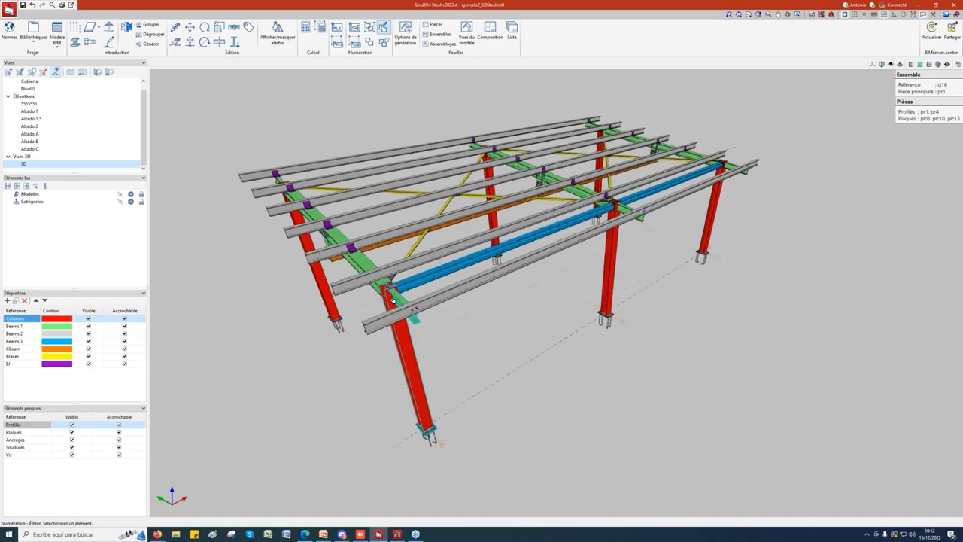
pyautogui.scroll(5, 392, 300)
pyautogui.scroll(-3, 392, 300)
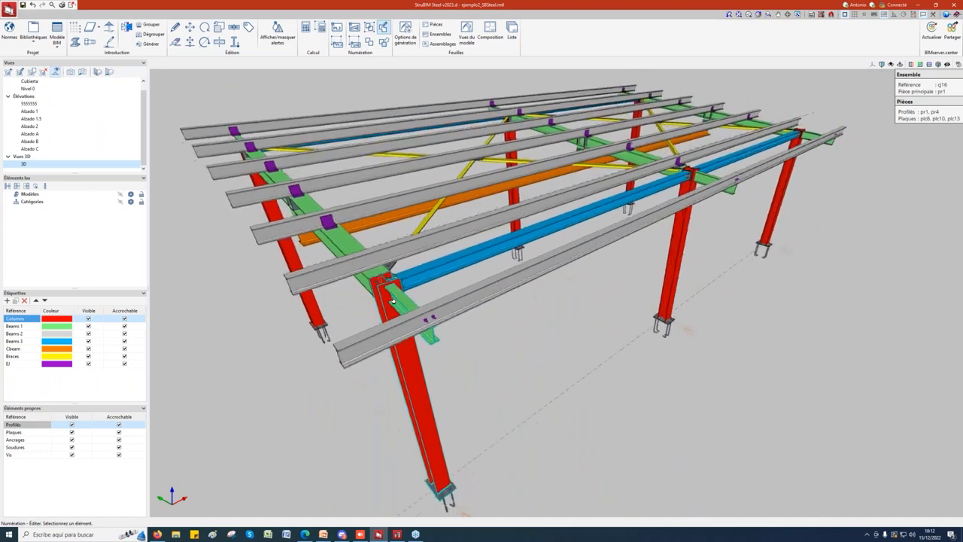
pyautogui.scroll(3, 399, 298)
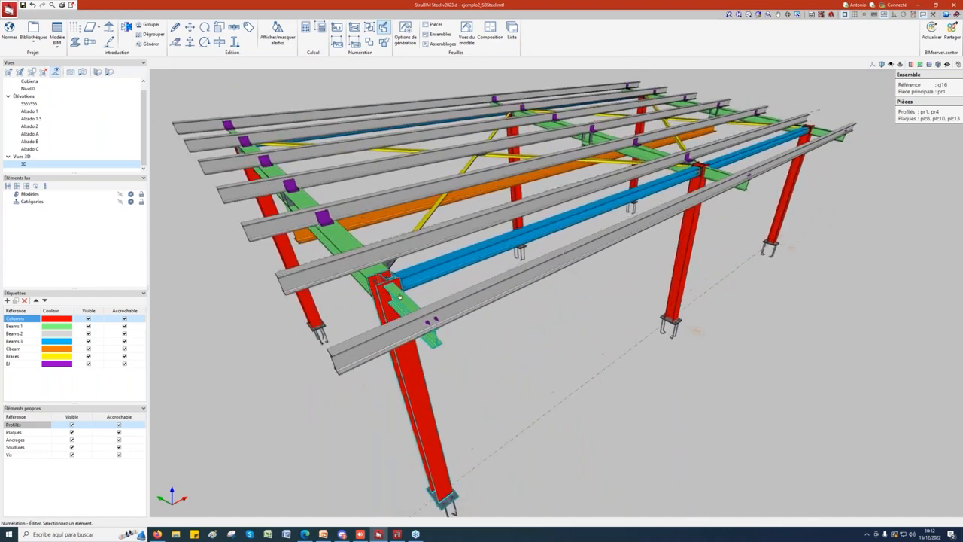
pyautogui.scroll(4, 400, 299)
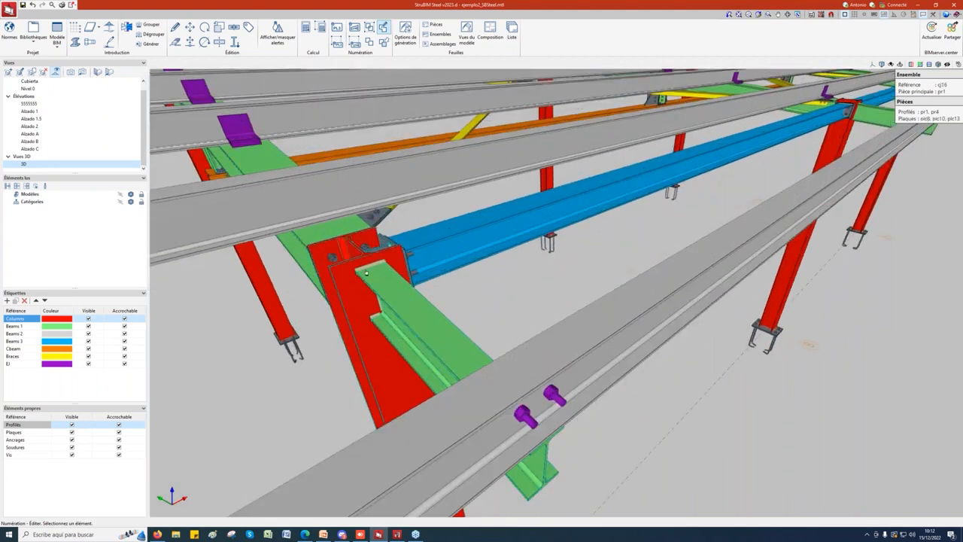
pyautogui.scroll(-4, 364, 299)
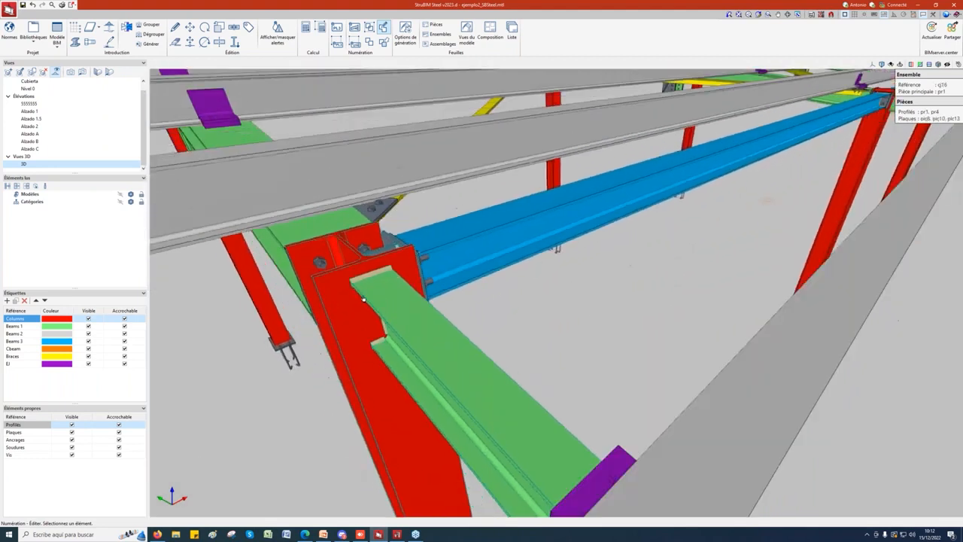
pyautogui.scroll(-5, 364, 300)
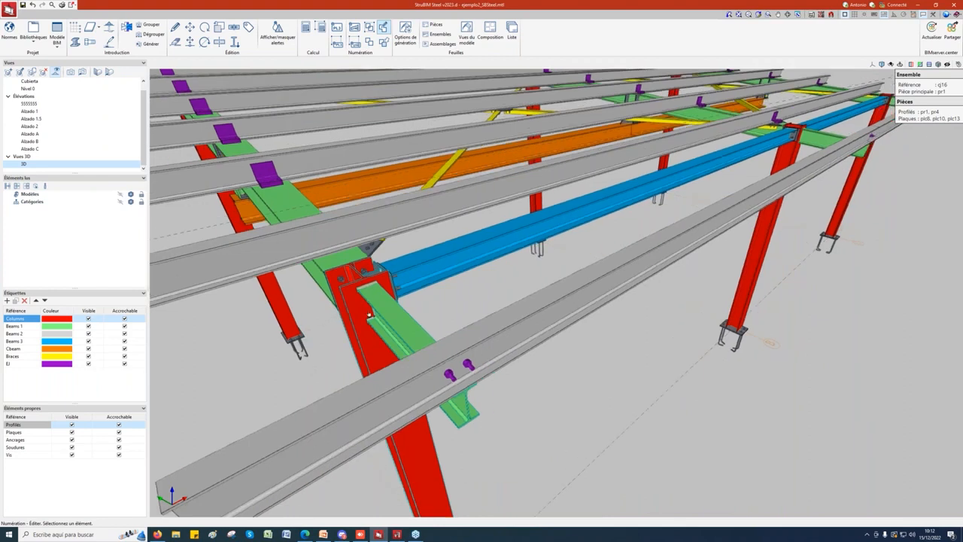
pyautogui.scroll(-2, 369, 314)
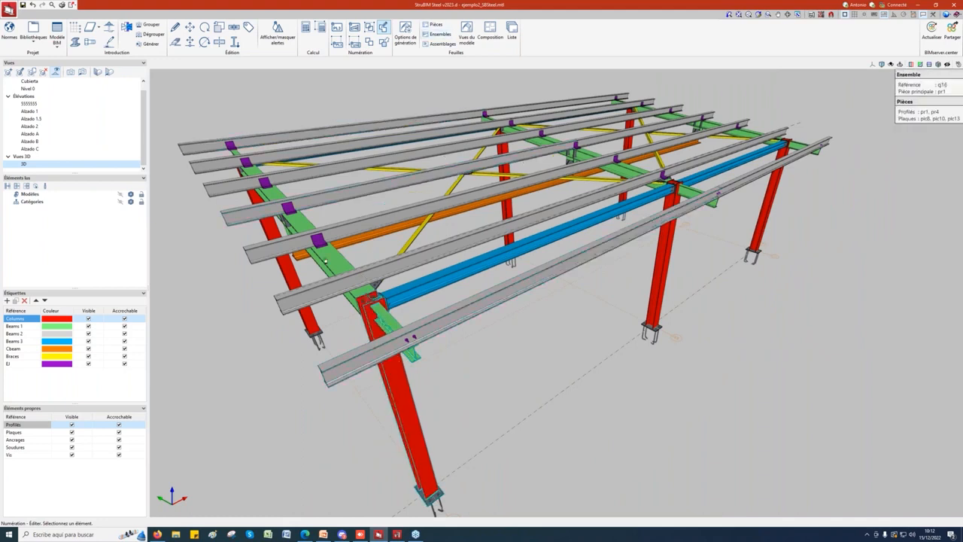
# Open the connection at the top of the nearest corner column, examine the SOLDADURA3 weld's workshop or site execution options, and close the editor
pyautogui.click(175, 27)
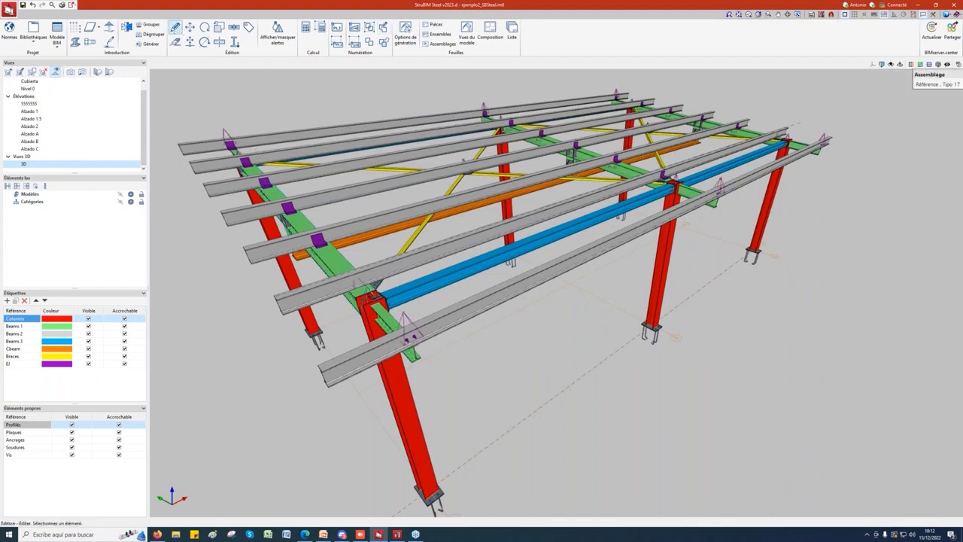
pyautogui.click(430, 499)
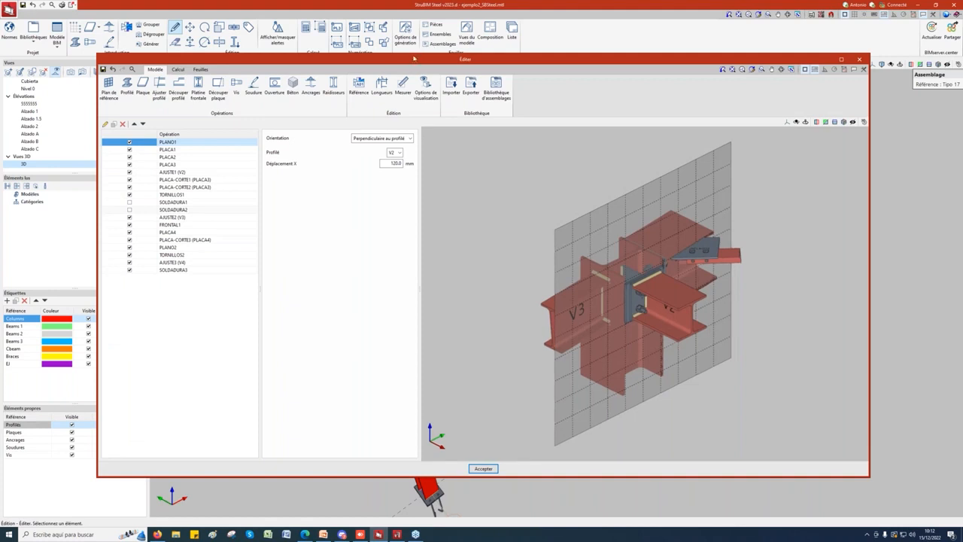
pyautogui.moveTo(414, 58); pyautogui.dragTo(416, 35)
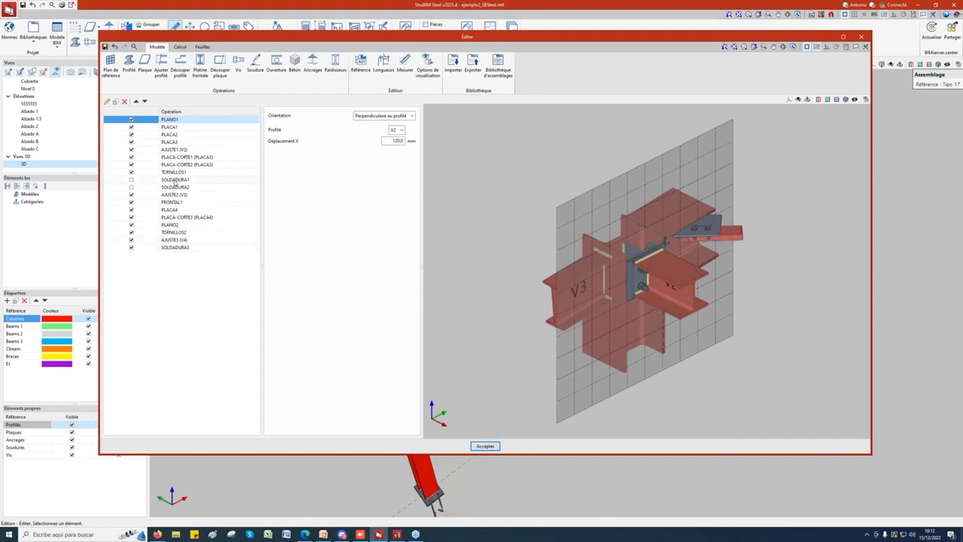
pyautogui.click(169, 249)
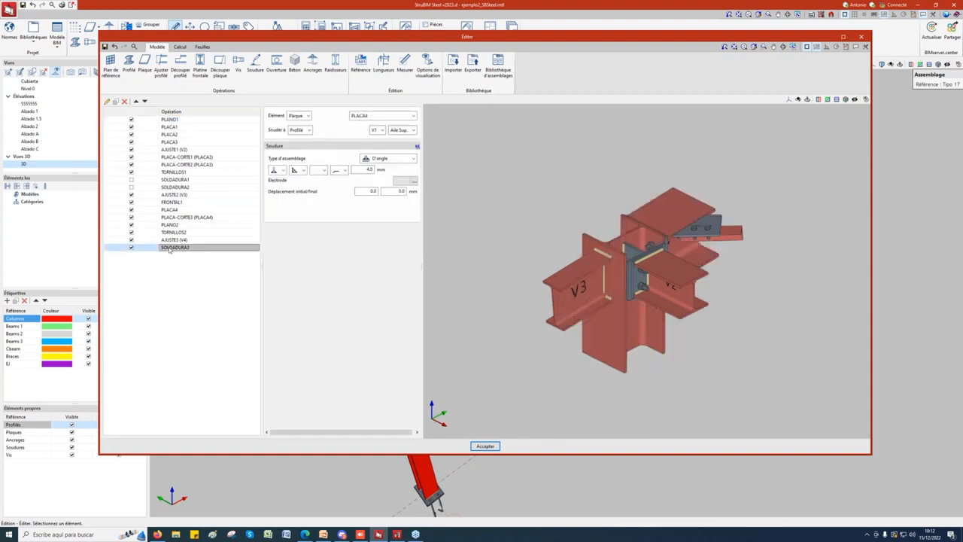
pyautogui.click(345, 172)
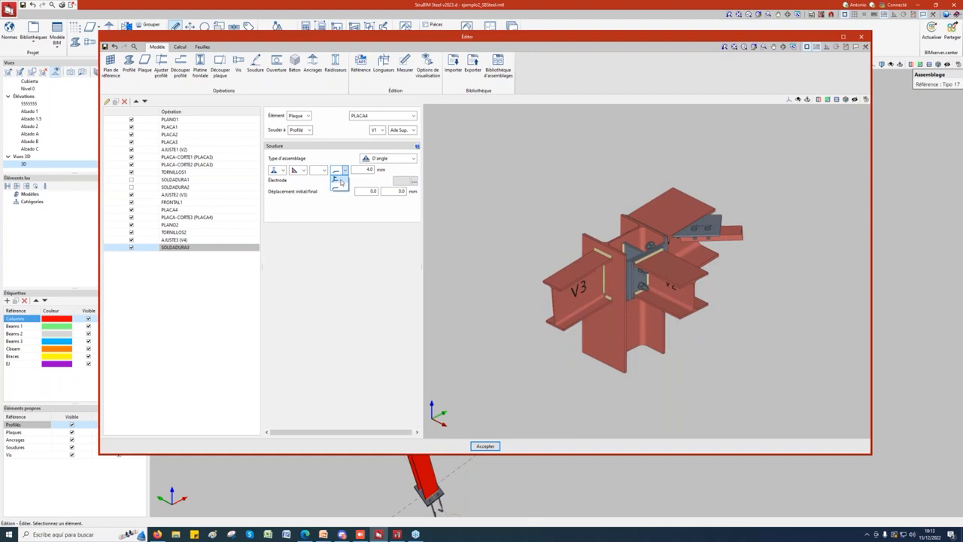
pyautogui.click(340, 182)
pyautogui.click(863, 37)
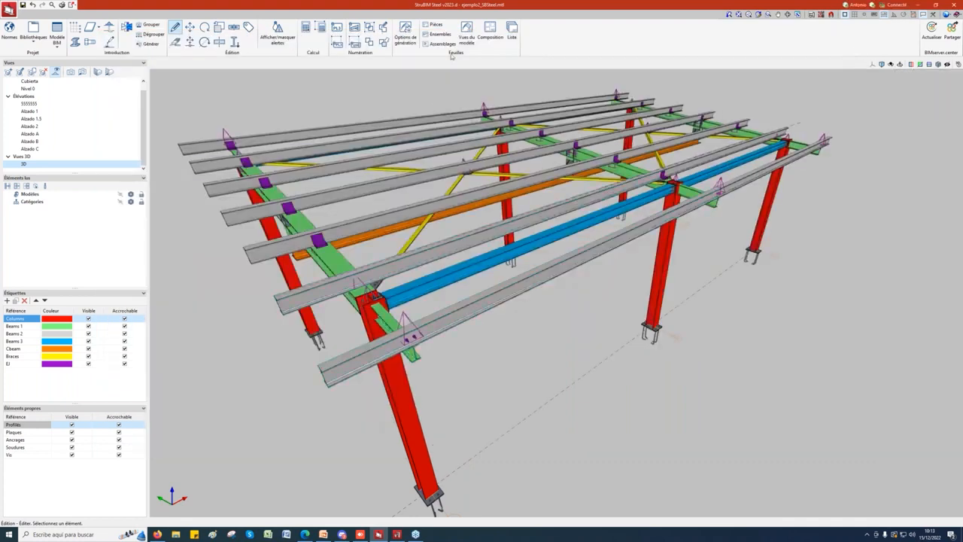
# Inspect the assemblies meeting at the top of the middle front column, including the blue beam and its end plates
pyautogui.click(383, 26)
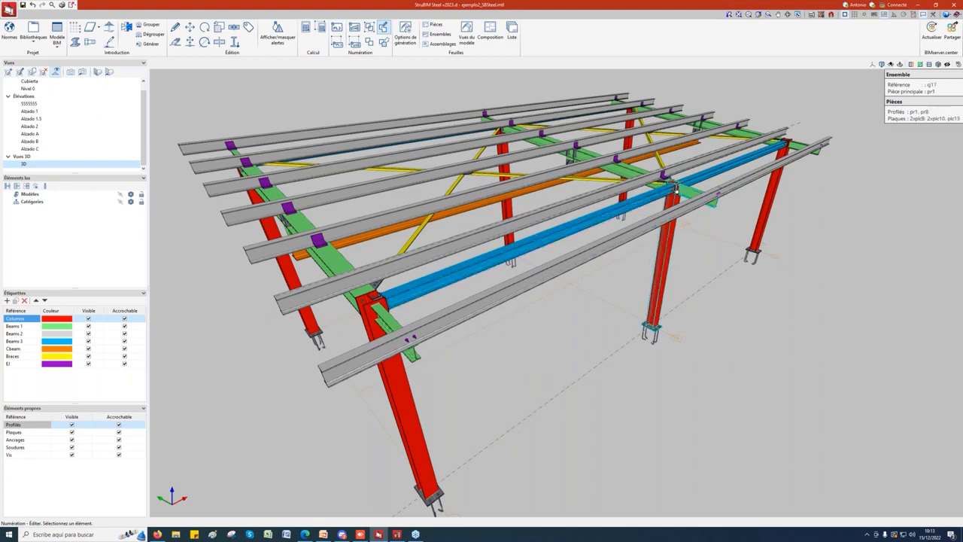
pyautogui.scroll(6, 668, 201)
pyautogui.scroll(5, 677, 191)
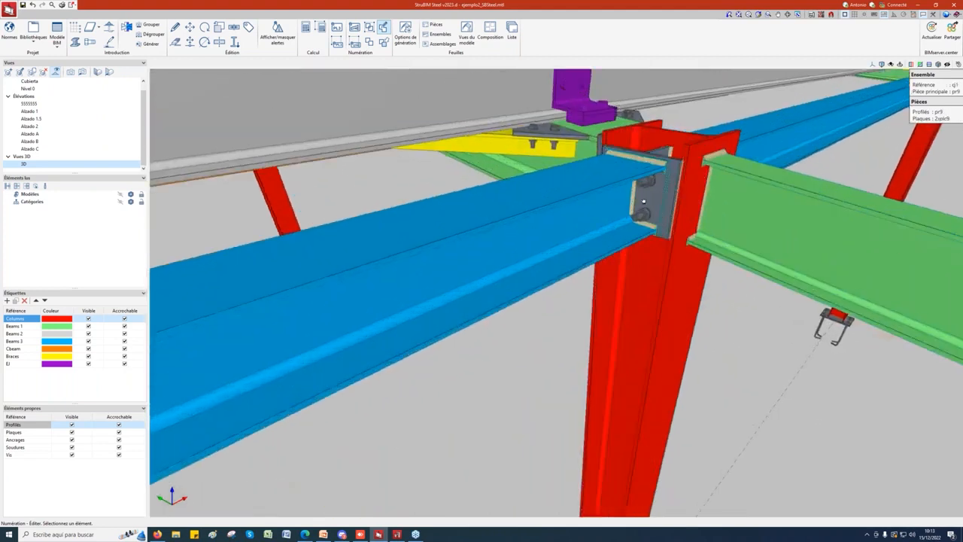
pyautogui.scroll(-8, 643, 201)
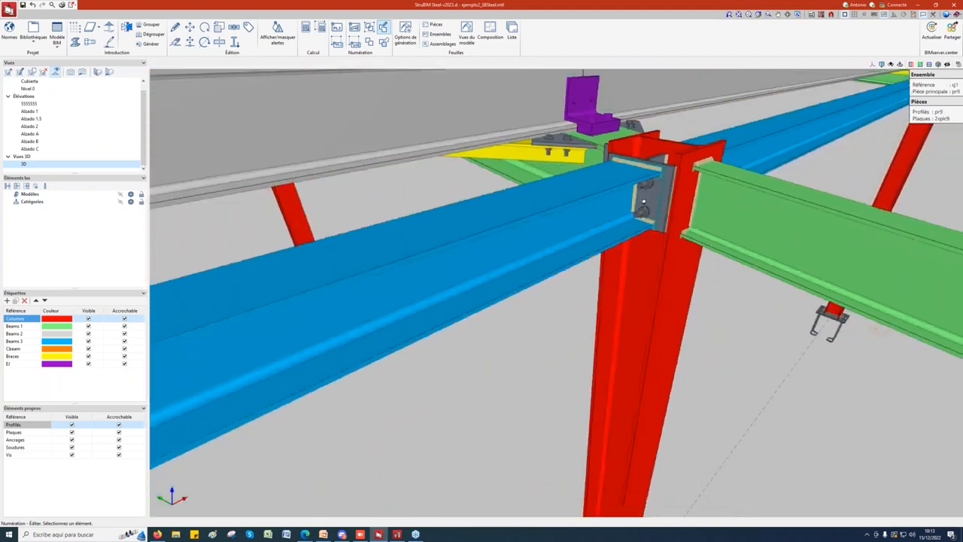
pyautogui.scroll(-8, 644, 198)
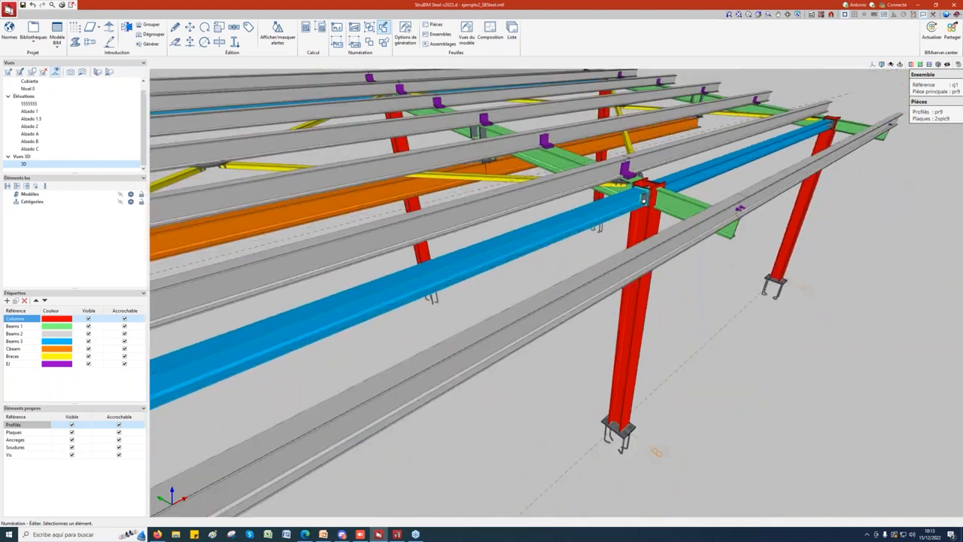
pyautogui.scroll(2, 644, 199)
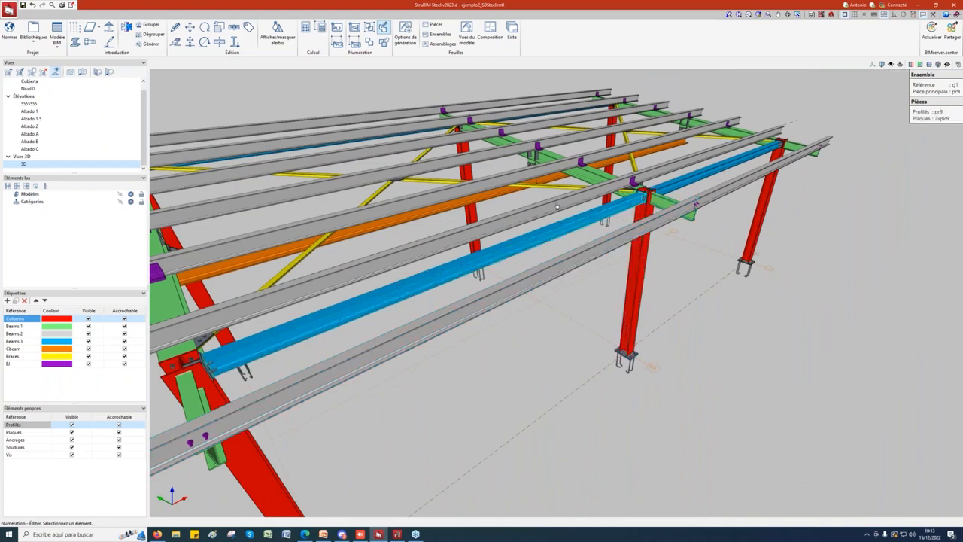
pyautogui.scroll(-4, 644, 200)
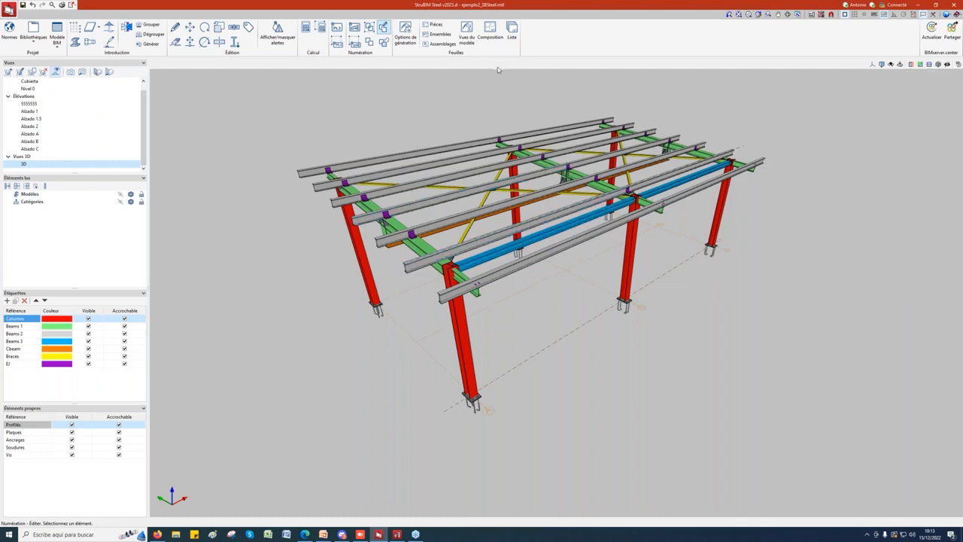
# Review the sheet generation options for pieces, switching the representation of profile fillet radii on and back off
pyautogui.click(414, 46)
pyautogui.click(406, 30)
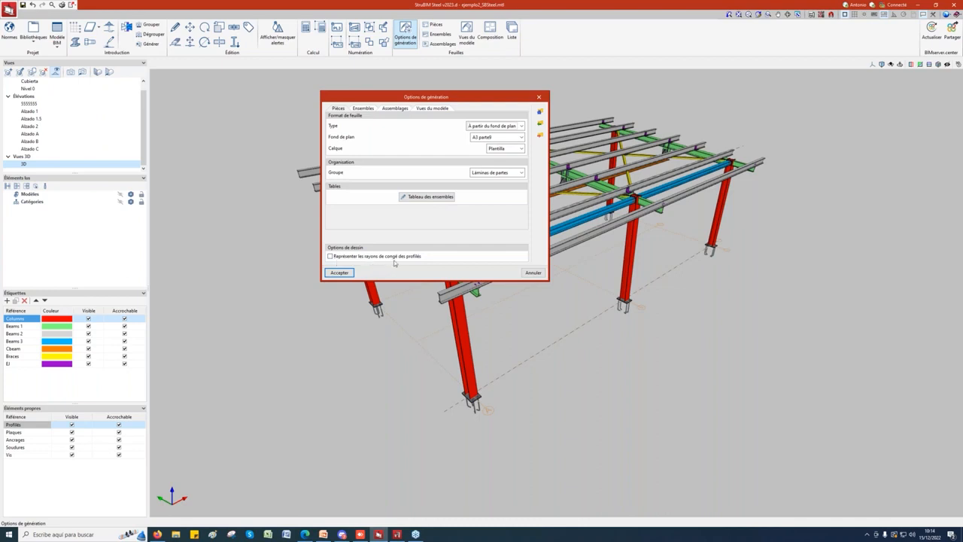
pyautogui.click(330, 257)
pyautogui.click(330, 257)
# Review the sheet generation options for assemblies, including the sheet format types and the text styles of the pieces table
pyautogui.click(362, 109)
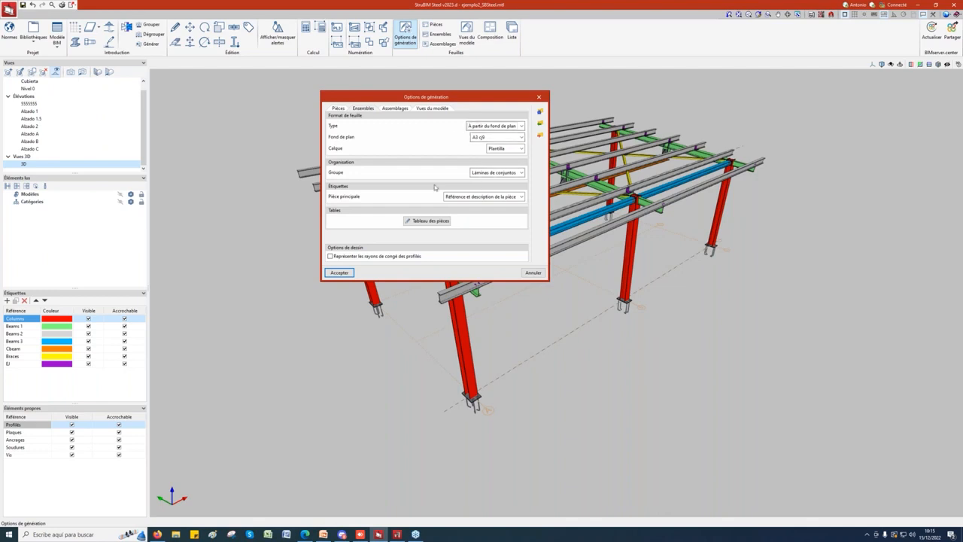
pyautogui.click(490, 128)
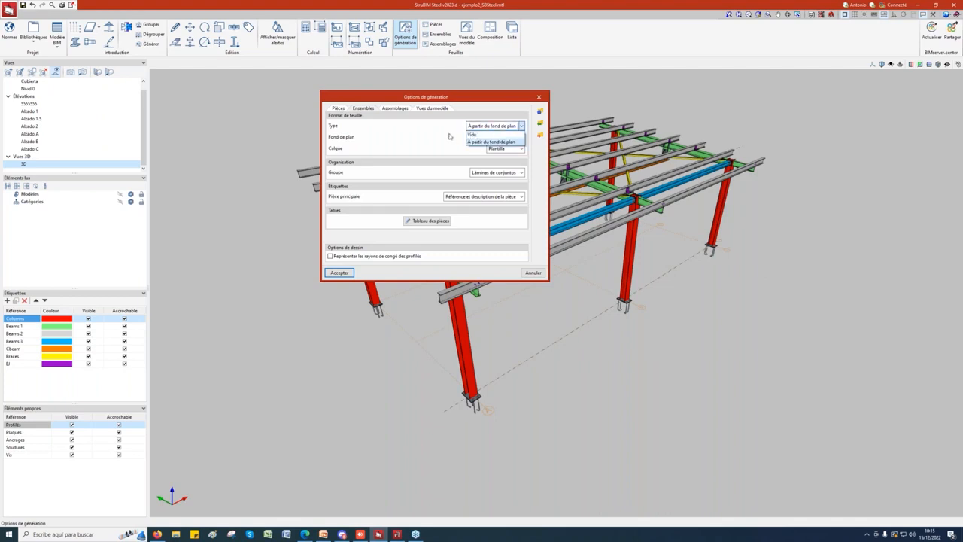
pyautogui.click(450, 137)
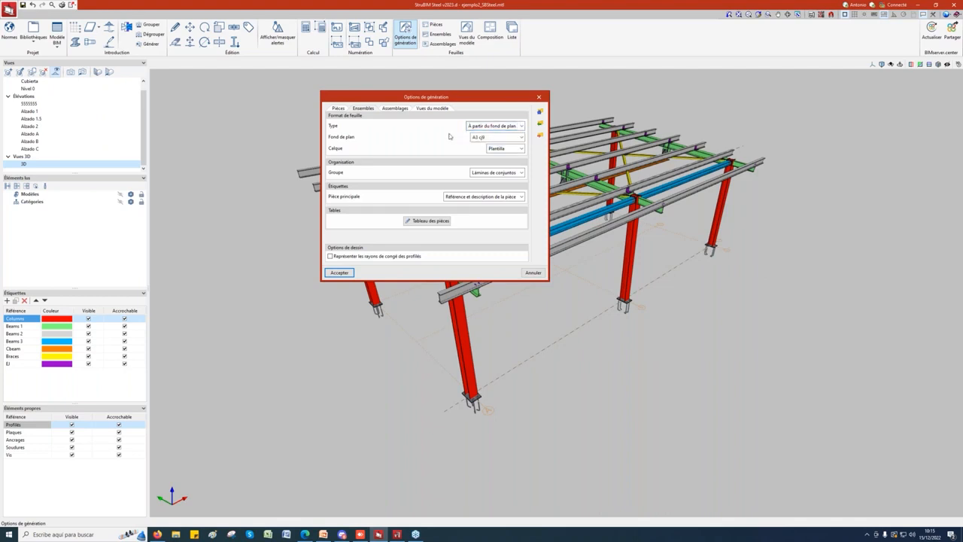
pyautogui.click(431, 222)
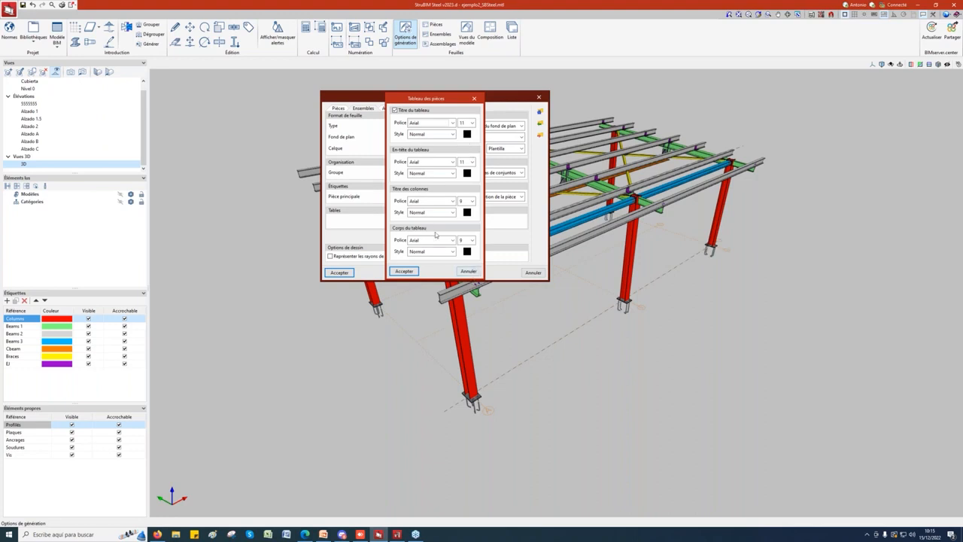
pyautogui.click(401, 271)
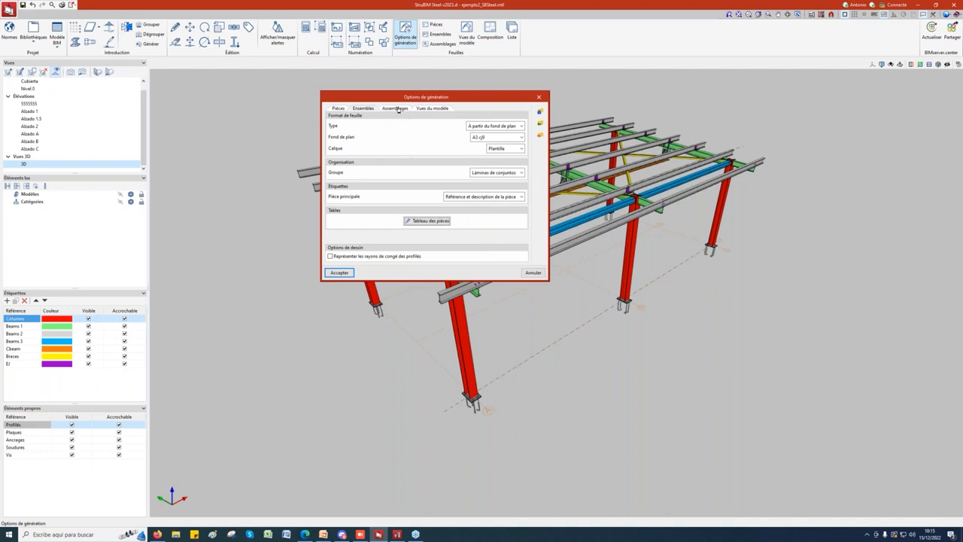
# Review the sheet generation options for connections and model views, close them without applying, and minimize the program window
pyautogui.click(395, 108)
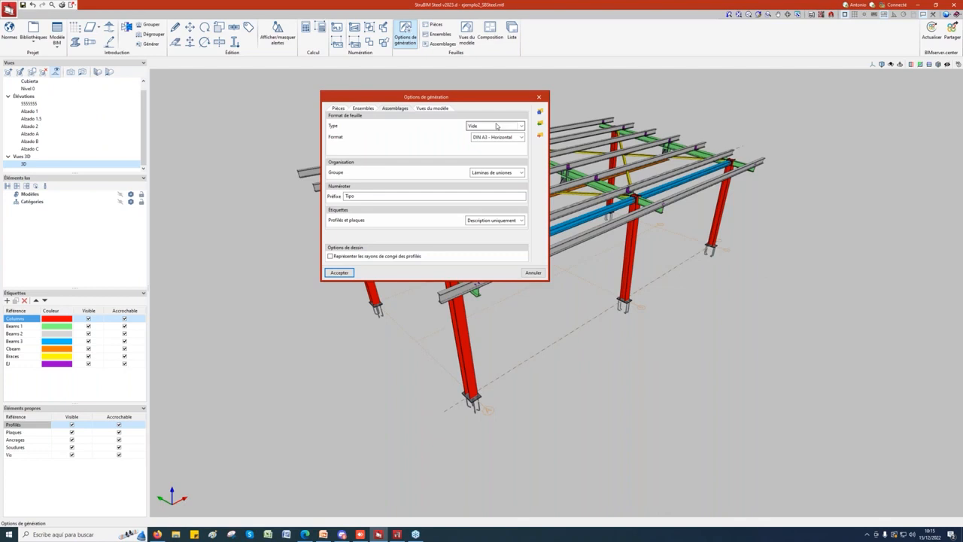
pyautogui.click(431, 109)
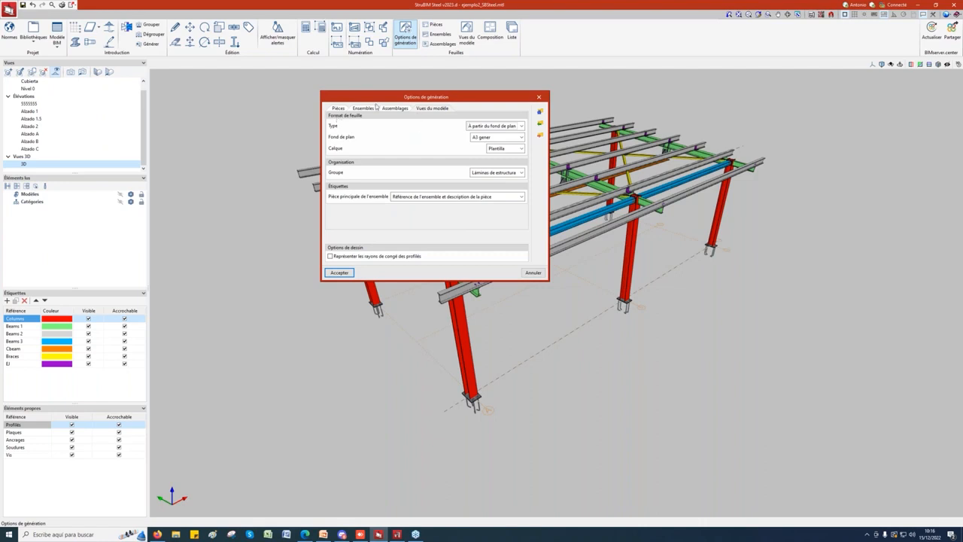
pyautogui.click(540, 97)
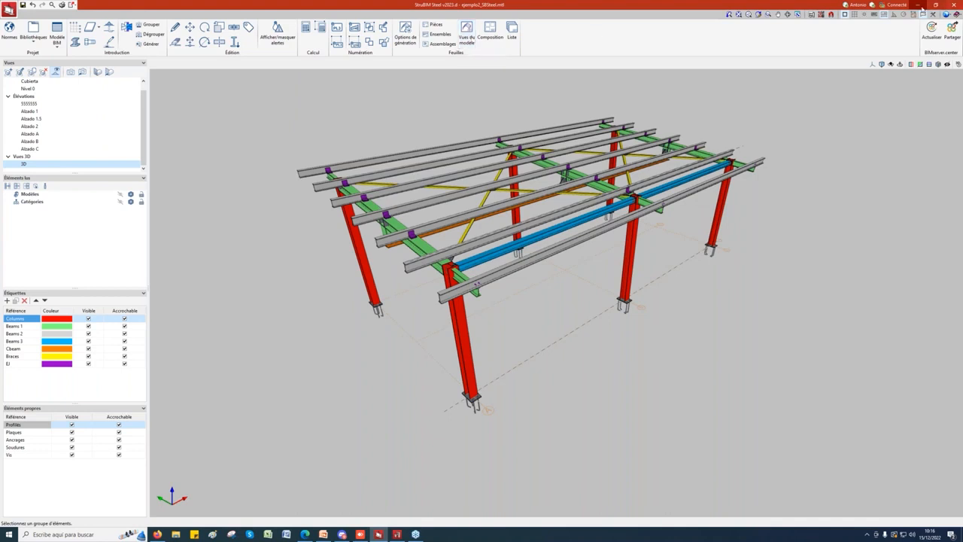
pyautogui.click(919, 5)
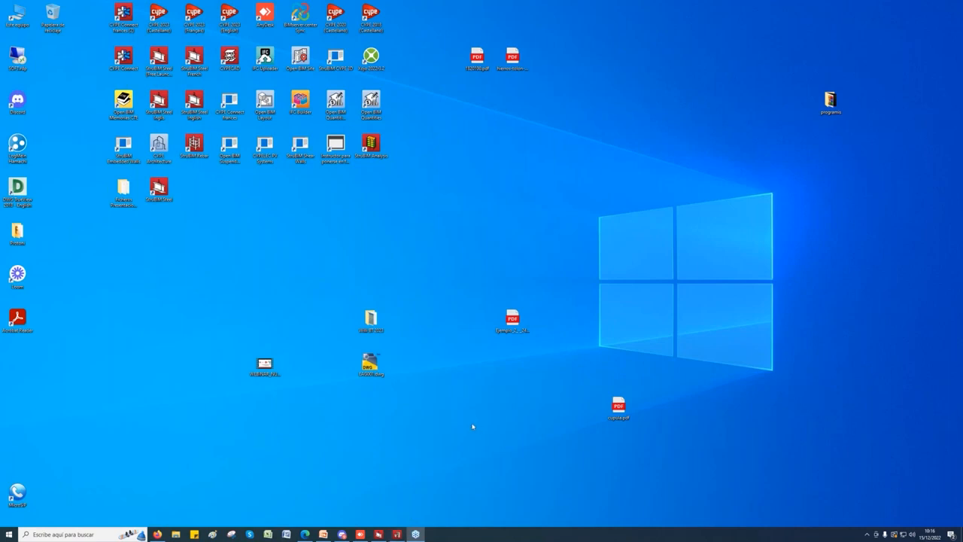
# Switch to Ejemplo_2_-_24.10.22-1.pdf in the Edge browser, maximize its window, and go to the first page
pyautogui.hotkey('alt', 'Tab')
pyautogui.press('Tab')
pyautogui.press('Tab')
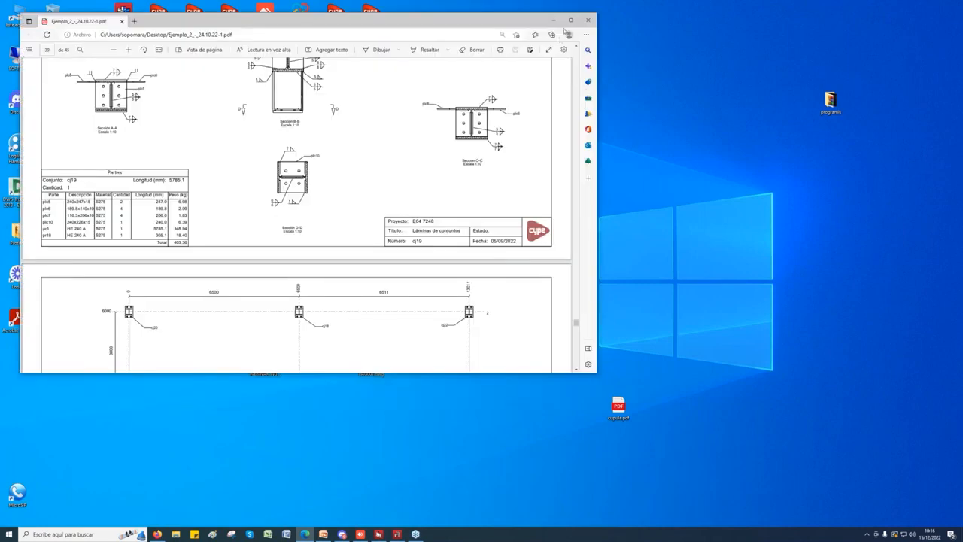
pyautogui.click(570, 20)
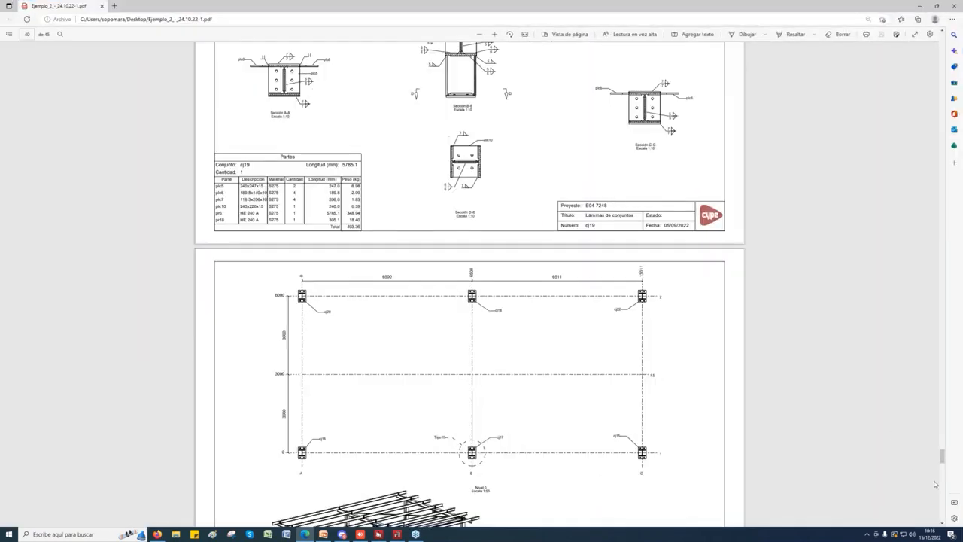
pyautogui.moveTo(942, 456)
pyautogui.mouseDown()
pyautogui.moveTo(950, 344)
pyautogui.moveTo(904, 320)
pyautogui.moveTo(941, 41)
pyautogui.mouseUp()
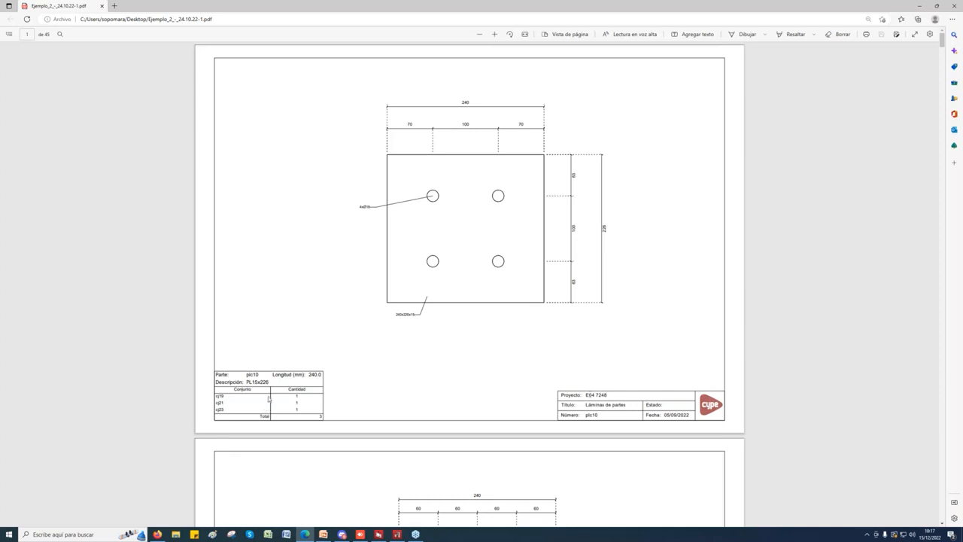
# Examine the piece sheets in the PDF, from the drilled and cut plates to the profiles, with their dimensions and parts tables
pyautogui.scroll(-2, 269, 399)
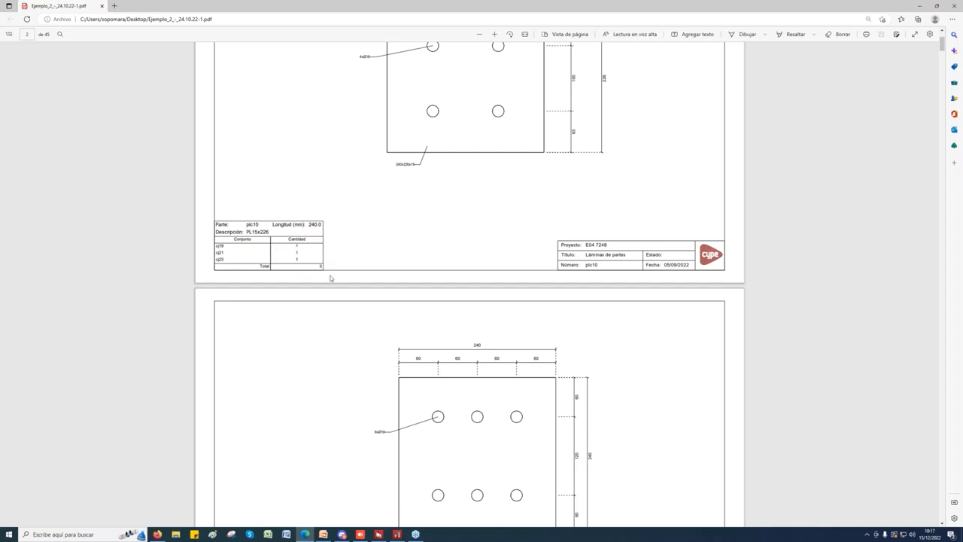
pyautogui.scroll(-5, 343, 278)
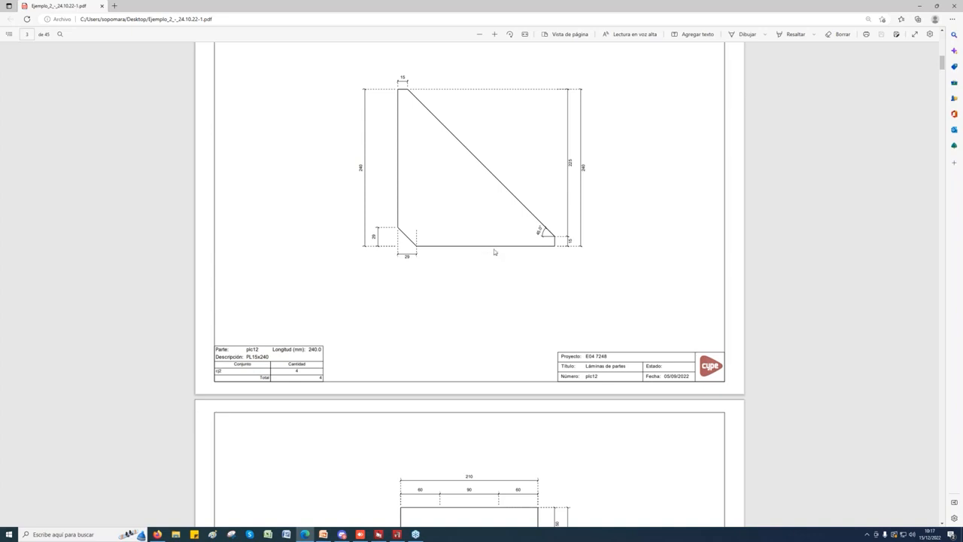
pyautogui.scroll(-5, 480, 269)
pyautogui.scroll(-15, 479, 275)
pyautogui.scroll(4, 479, 275)
pyautogui.scroll(-11, 478, 275)
pyautogui.scroll(-20, 479, 274)
pyautogui.scroll(-20, 479, 275)
pyautogui.scroll(-12, 478, 275)
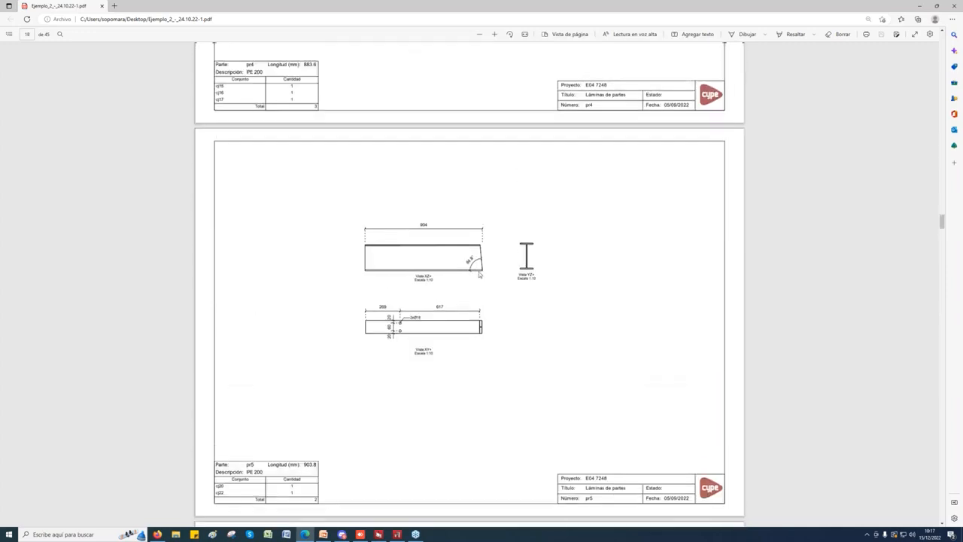
pyautogui.scroll(-14, 475, 276)
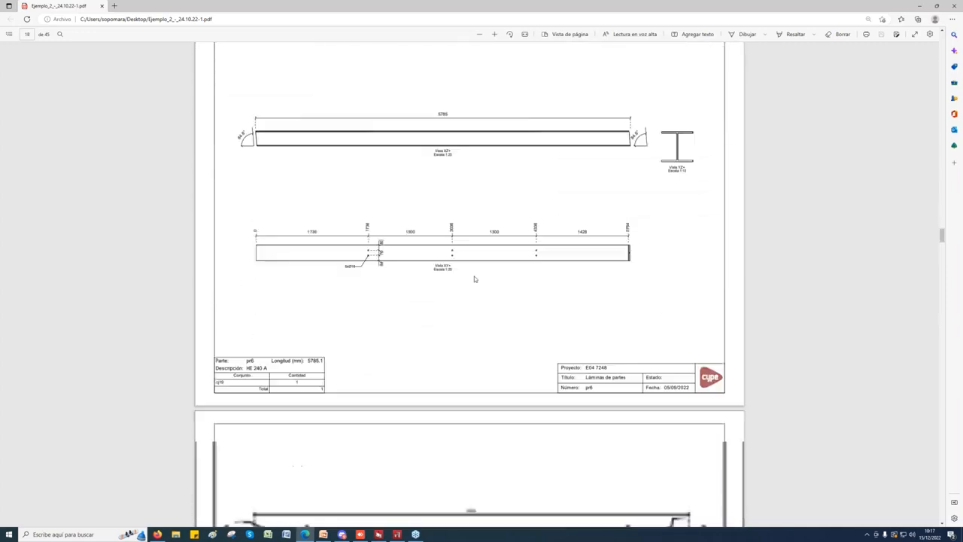
# Examine the assembly sheets, including their views, sections, weld symbols and parts tables
pyautogui.scroll(-5, 474, 279)
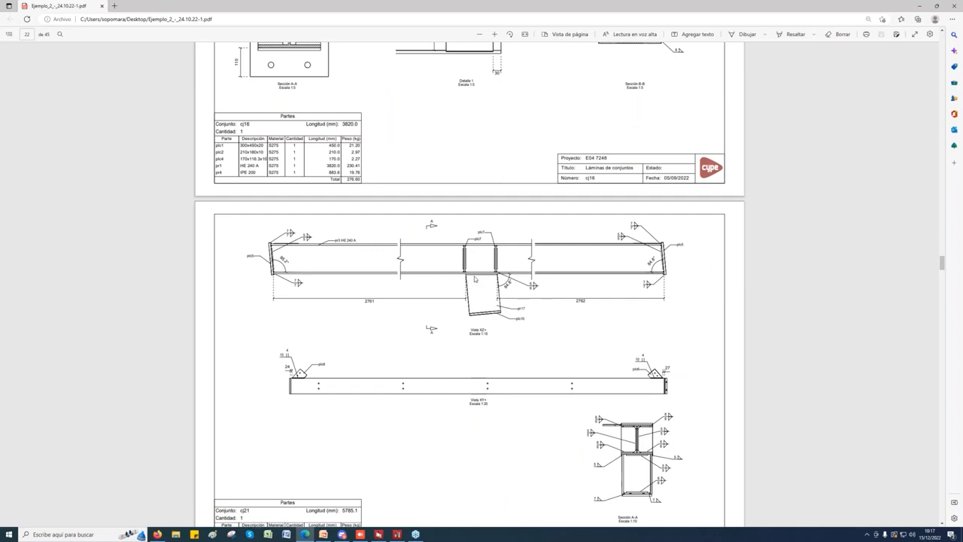
pyautogui.scroll(-3, 474, 278)
pyautogui.scroll(2, 474, 279)
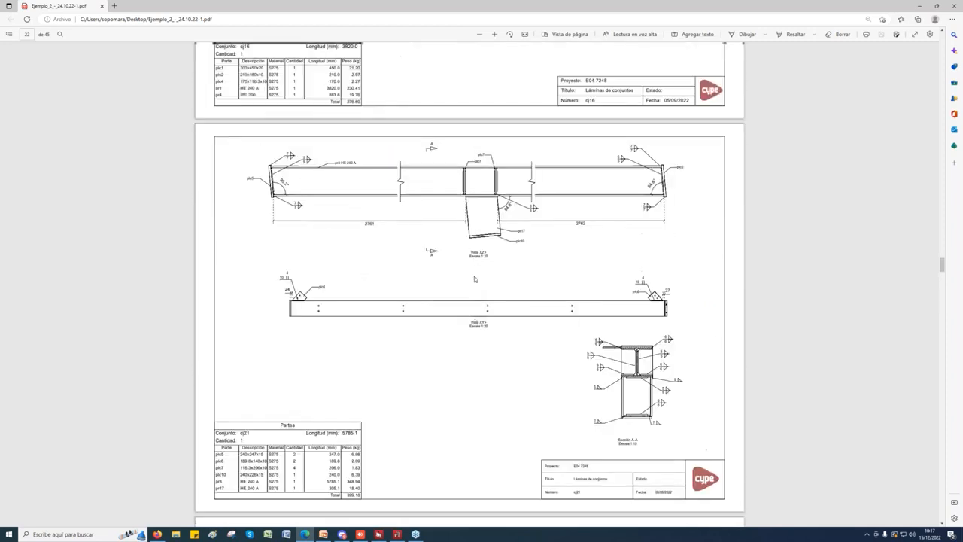
pyautogui.scroll(-1, 474, 279)
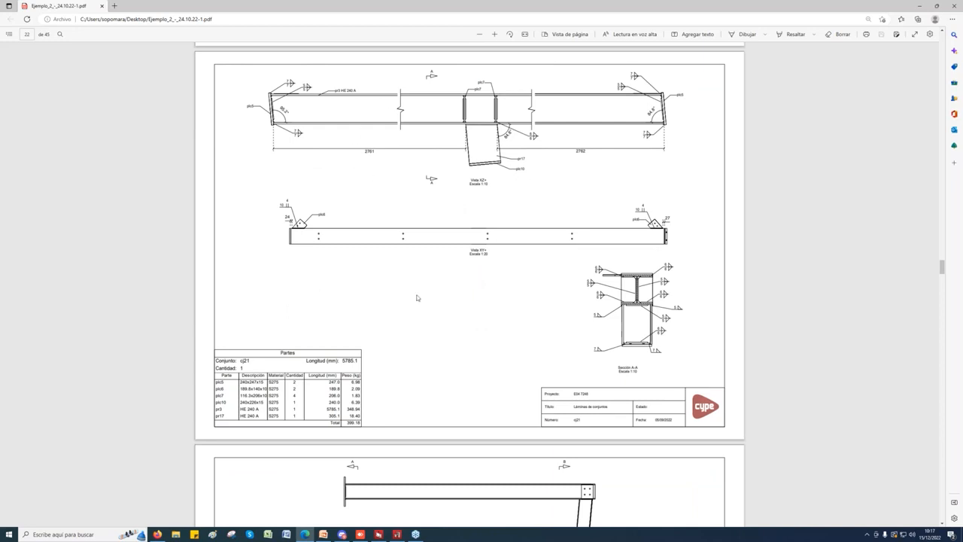
pyautogui.scroll(-10, 465, 303)
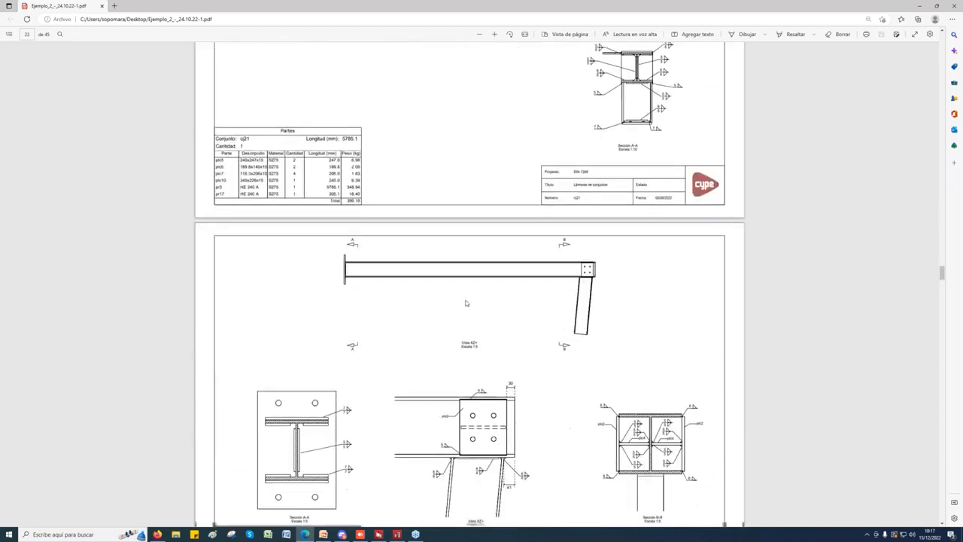
pyautogui.scroll(-12, 465, 304)
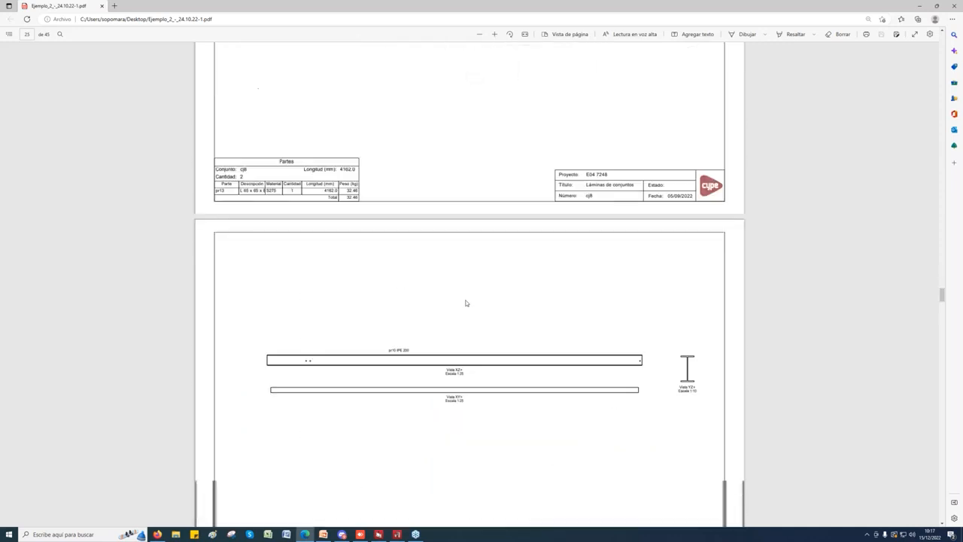
pyautogui.scroll(-10, 465, 303)
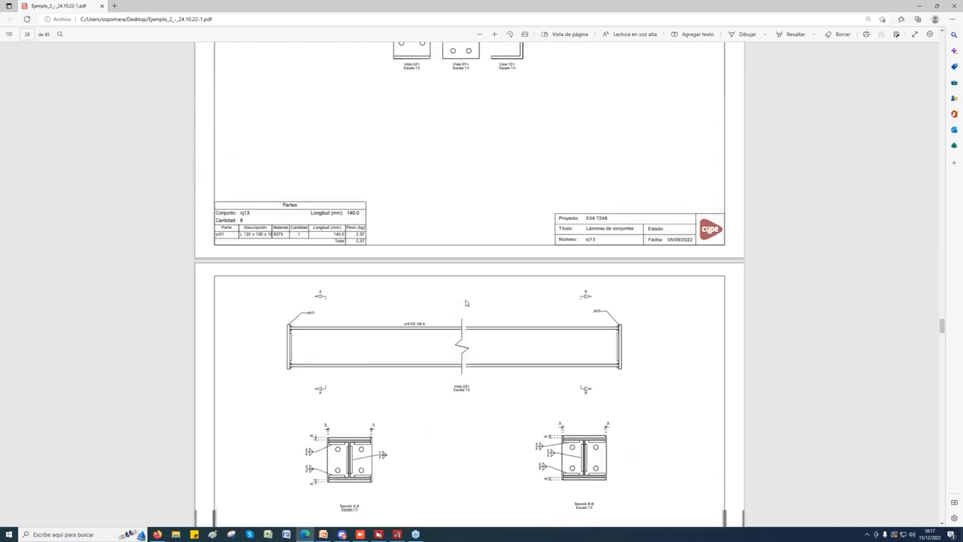
pyautogui.scroll(-15, 465, 304)
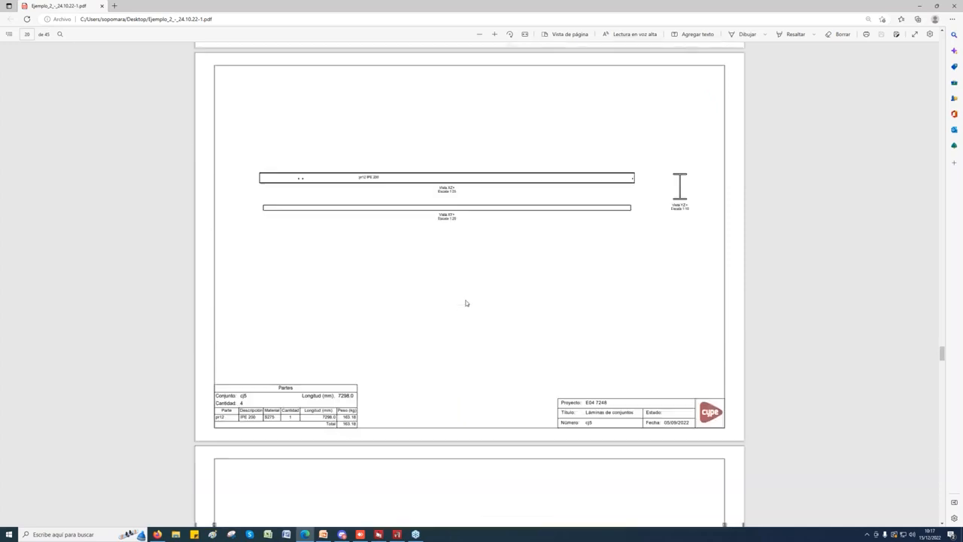
pyautogui.scroll(-10, 465, 303)
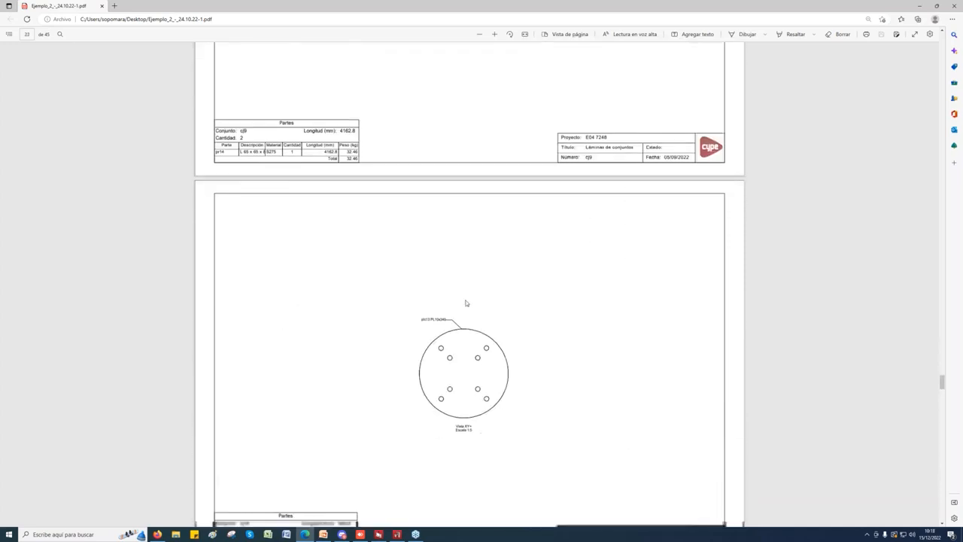
pyautogui.scroll(-15, 465, 303)
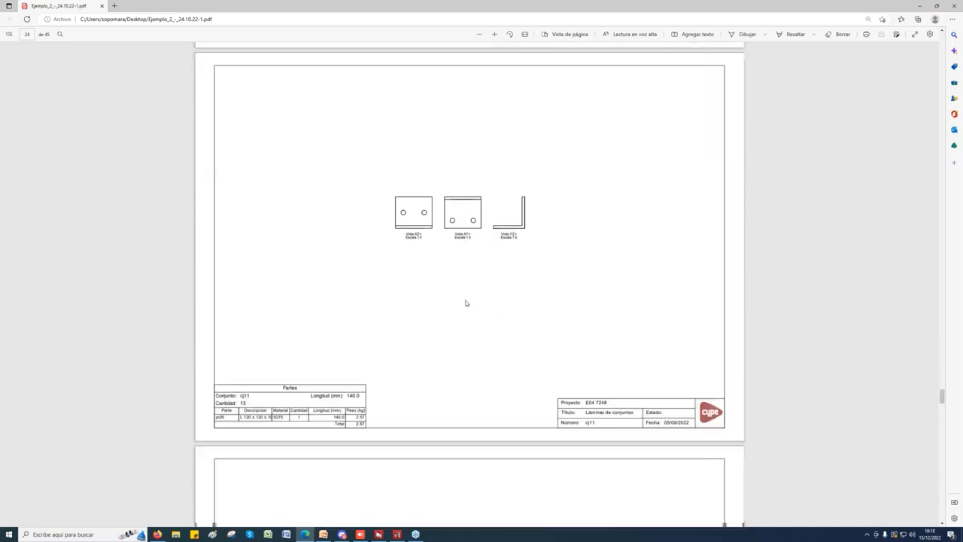
pyautogui.scroll(-15, 465, 303)
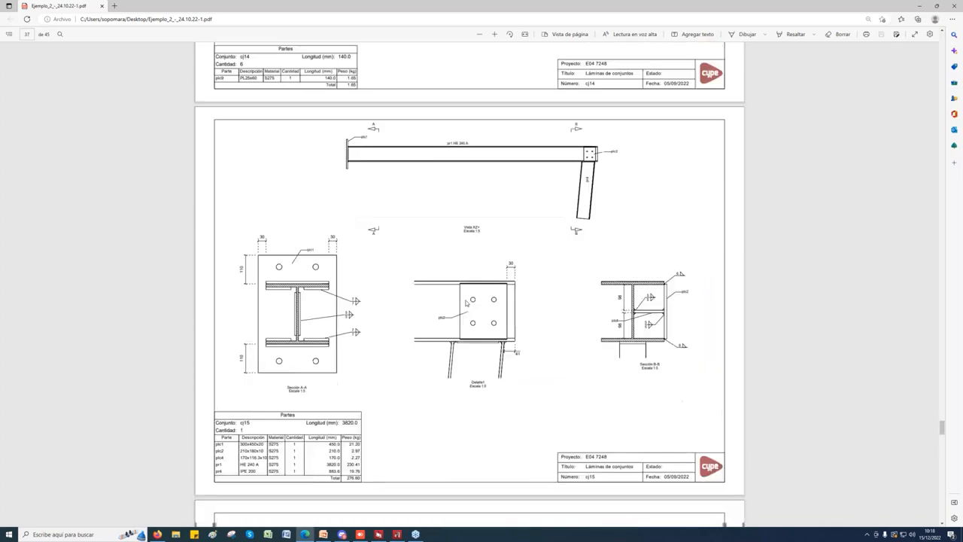
# Examine the model view sheets, including the level 0 plan, the 3D view, the roof plan and the elevations
pyautogui.scroll(-10, 466, 303)
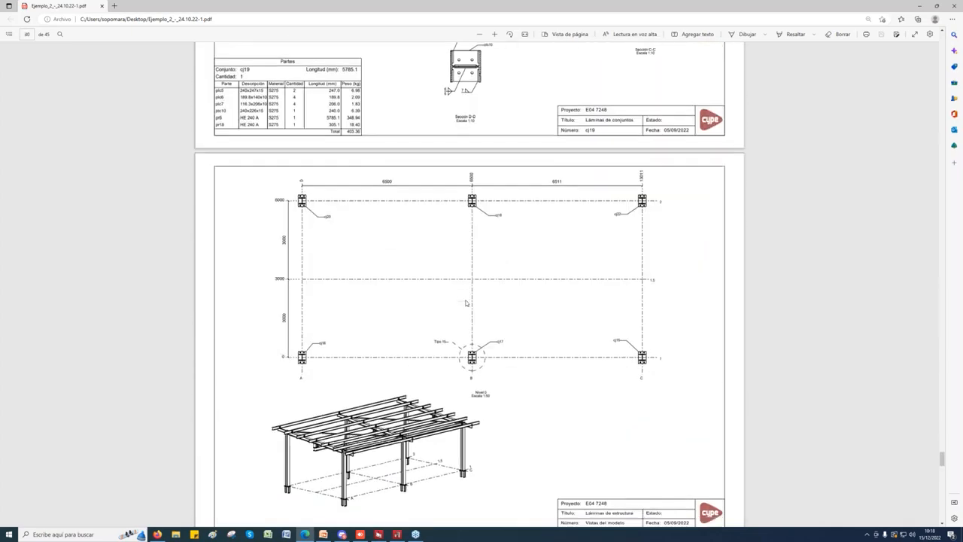
pyautogui.scroll(-2, 437, 250)
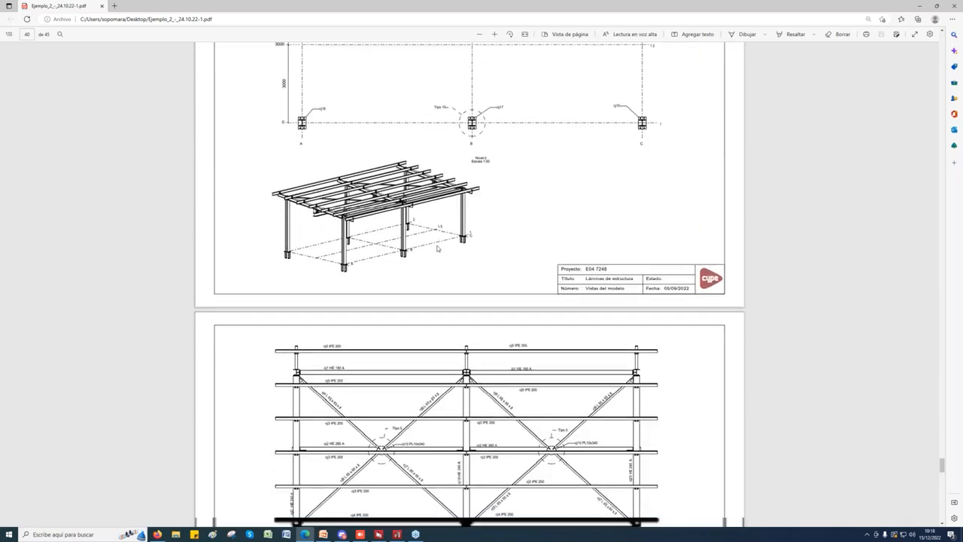
pyautogui.scroll(2, 421, 239)
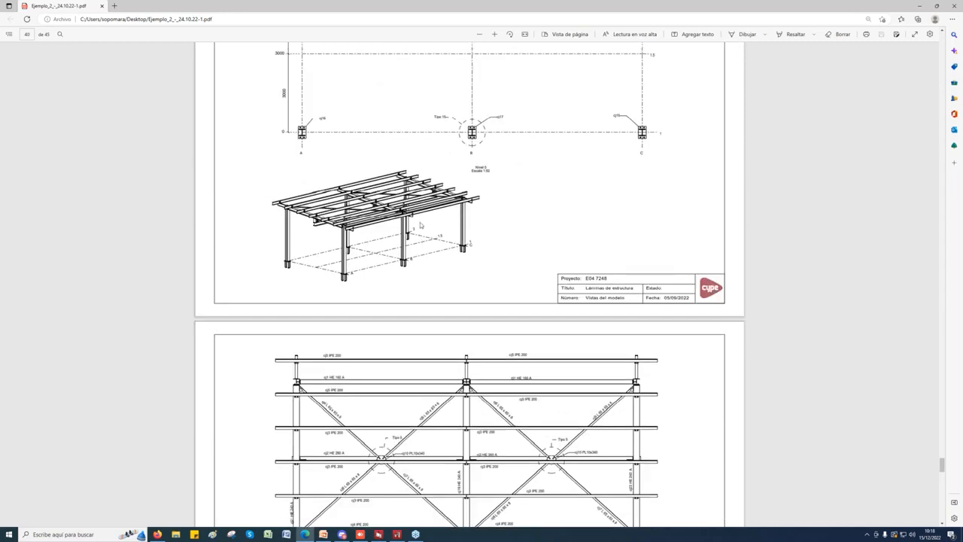
pyautogui.scroll(3, 420, 225)
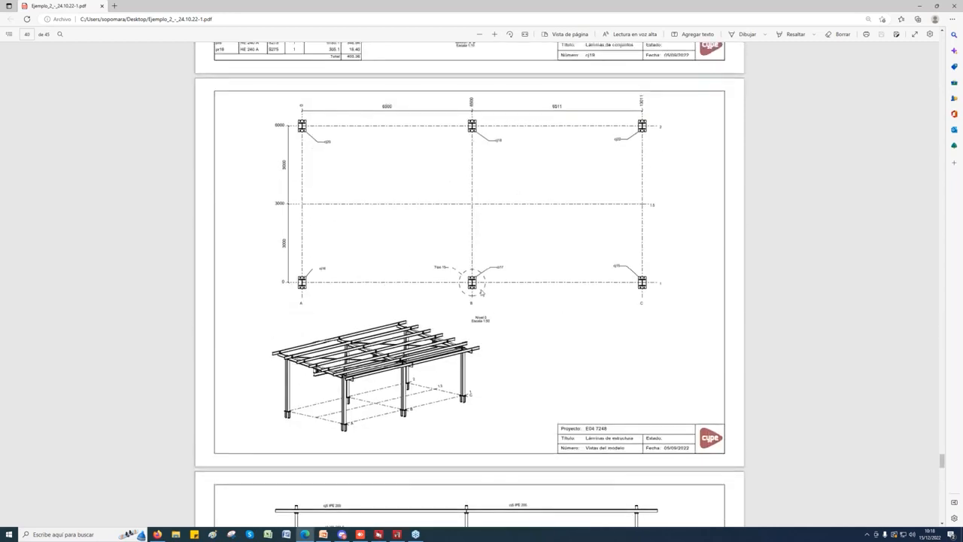
pyautogui.scroll(-5, 483, 293)
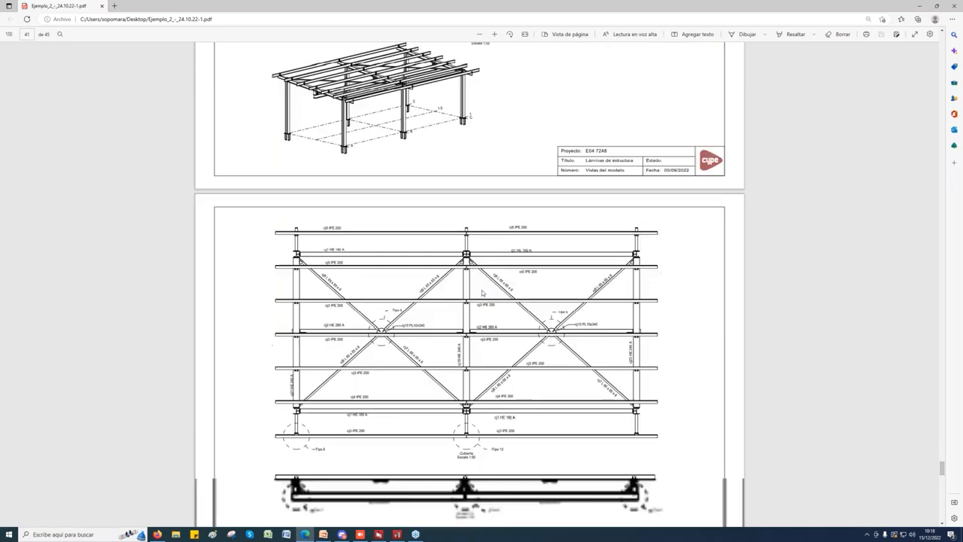
pyautogui.scroll(-10, 483, 292)
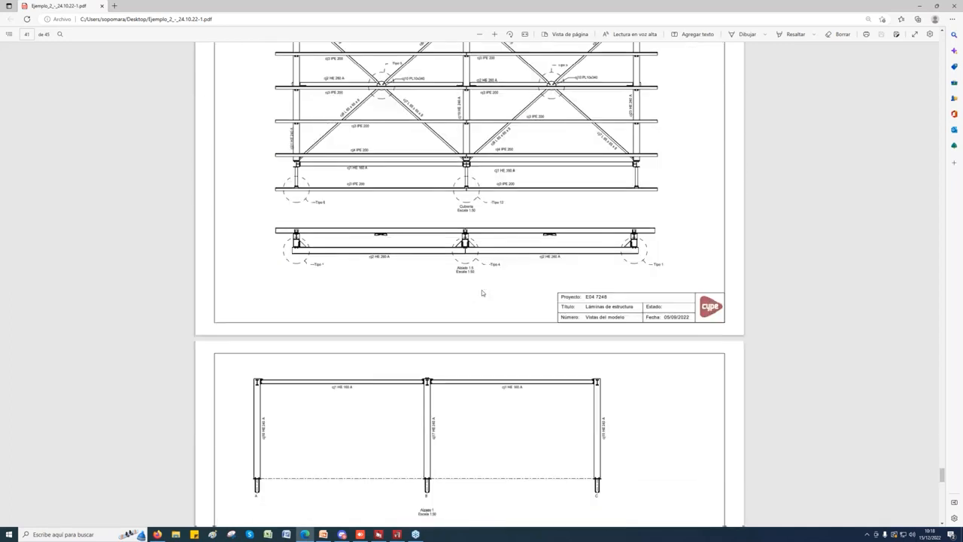
pyautogui.scroll(-3, 483, 293)
pyautogui.scroll(3, 482, 292)
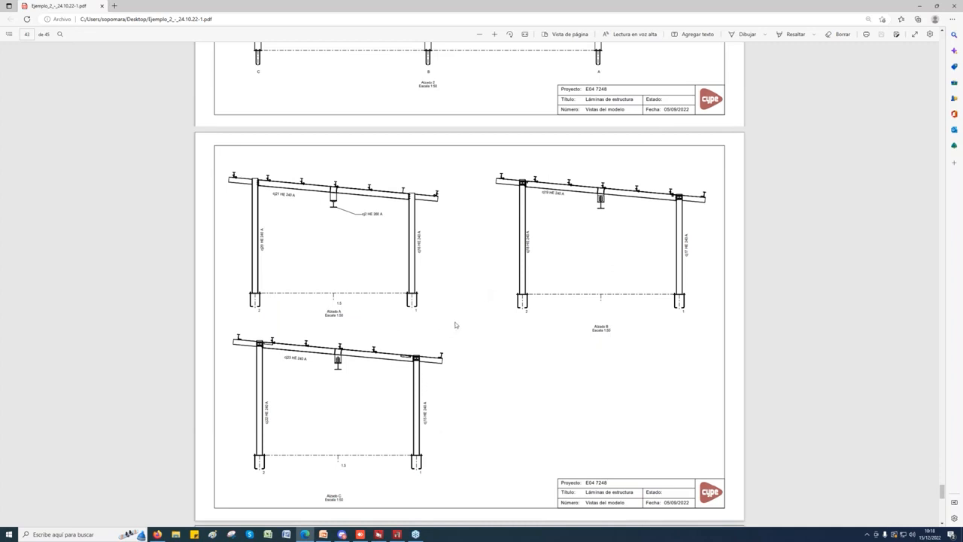
# Review the connection detail sheets, close the PDF, and return to the steel model in StruBIM Steel
pyautogui.scroll(-8, 455, 326)
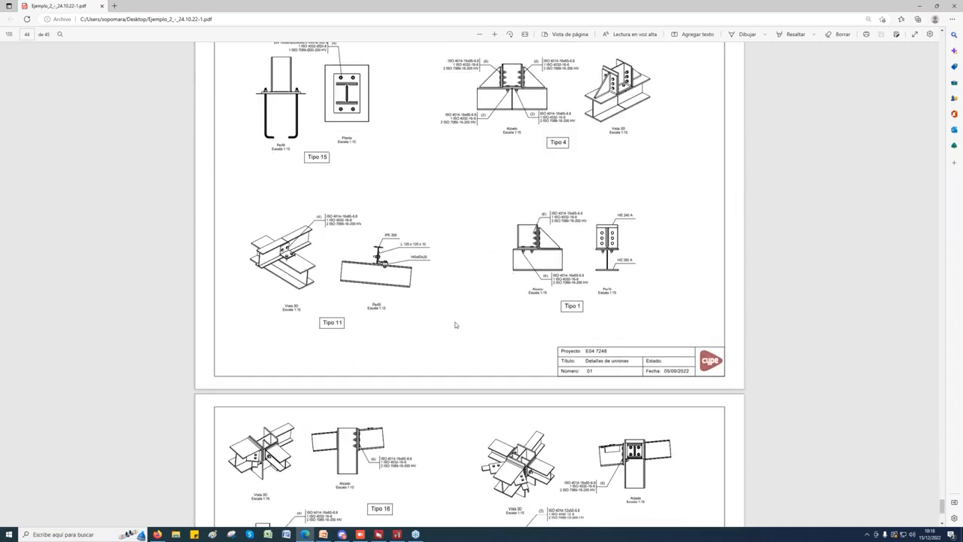
pyautogui.scroll(-3, 454, 325)
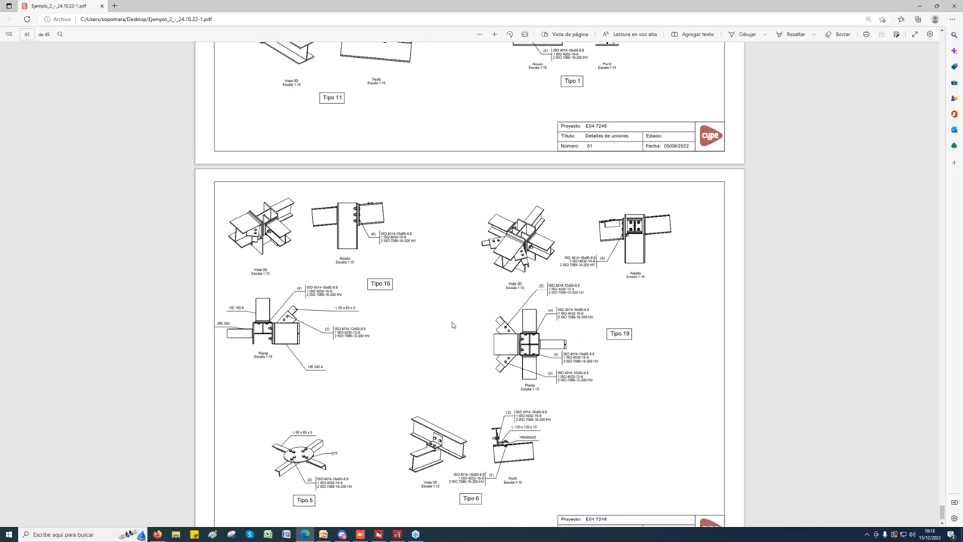
pyautogui.scroll(-1, 453, 325)
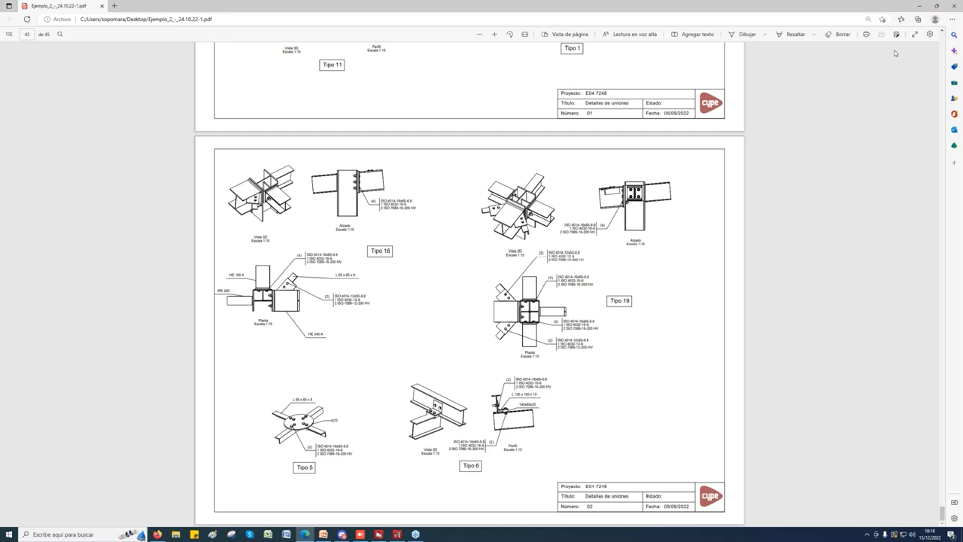
pyautogui.click(955, 8)
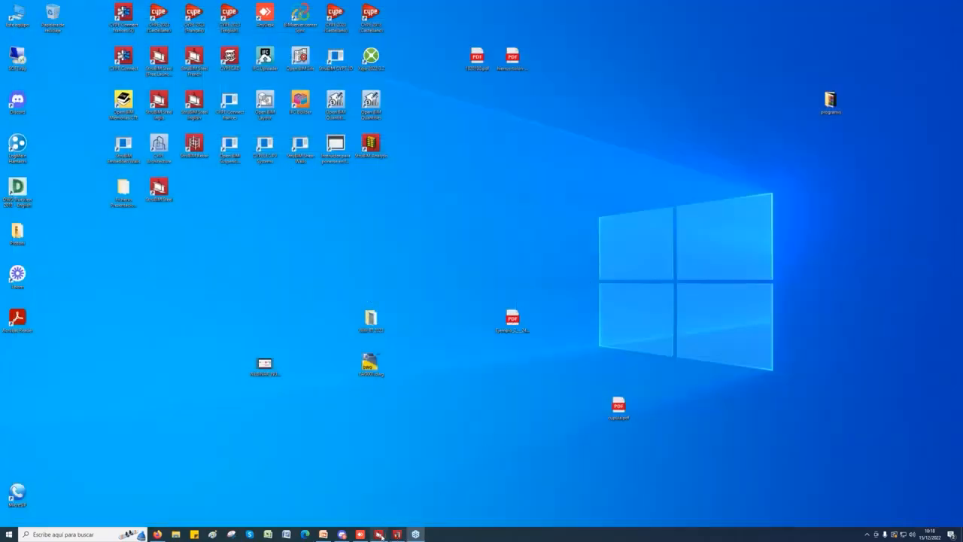
pyautogui.click(380, 534)
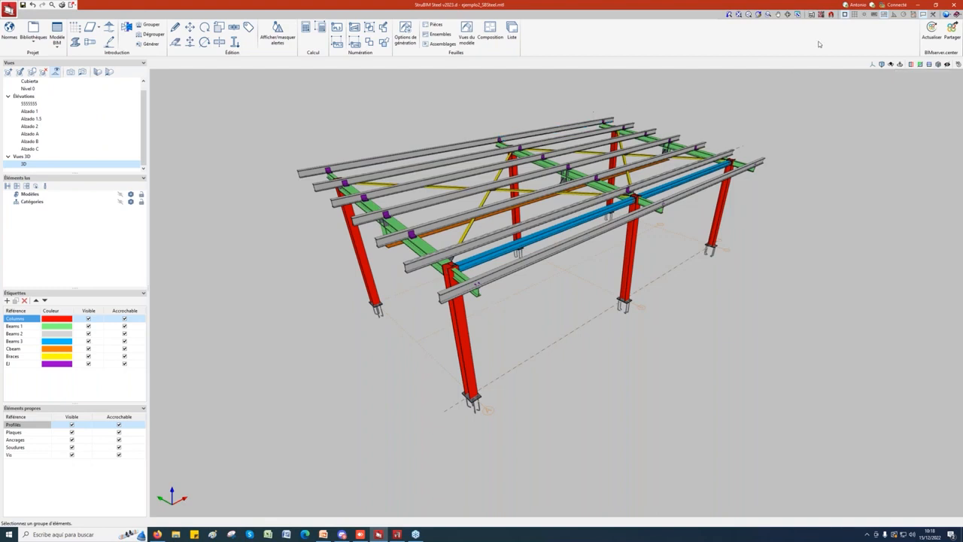
pyautogui.click(917, 5)
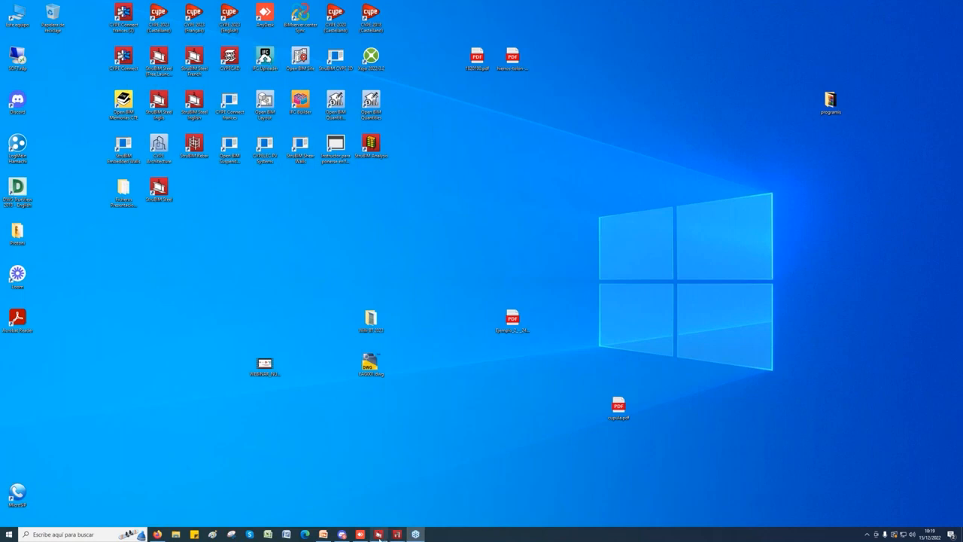
pyautogui.moveTo(381, 536)
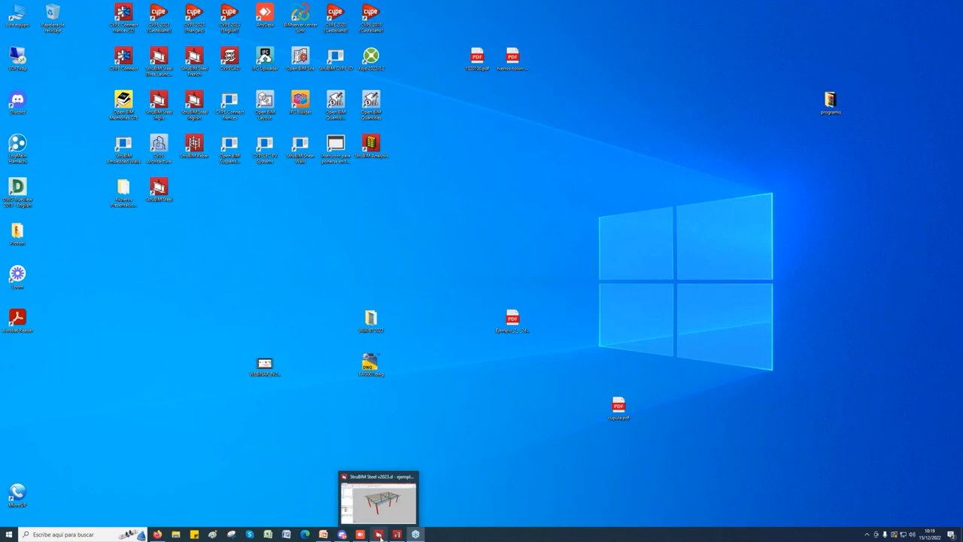
pyautogui.click(380, 534)
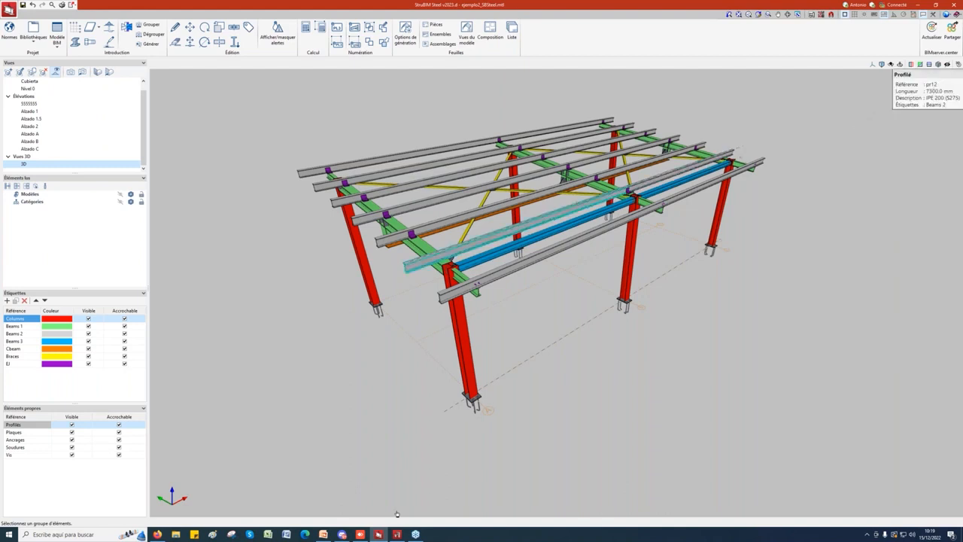
# Switch to the parking structure in CYPE 3D, view its BIMserver.center options including sharing, and minimize the program window
pyautogui.click(397, 534)
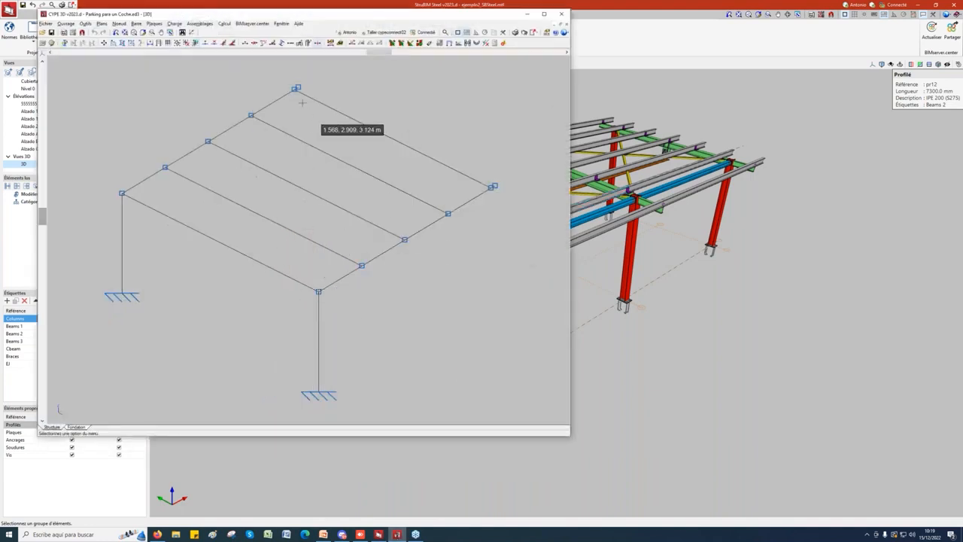
pyautogui.click(252, 24)
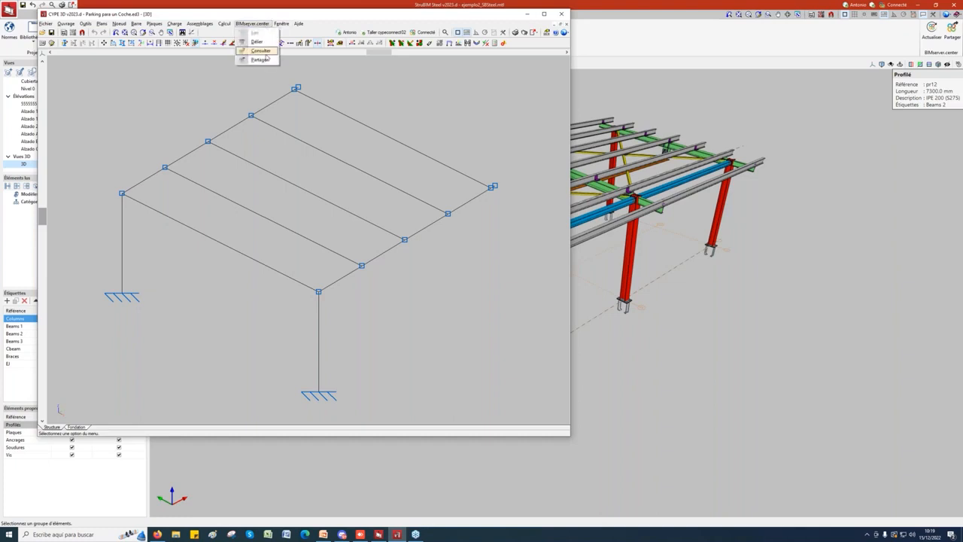
pyautogui.click(529, 14)
pyautogui.click(529, 13)
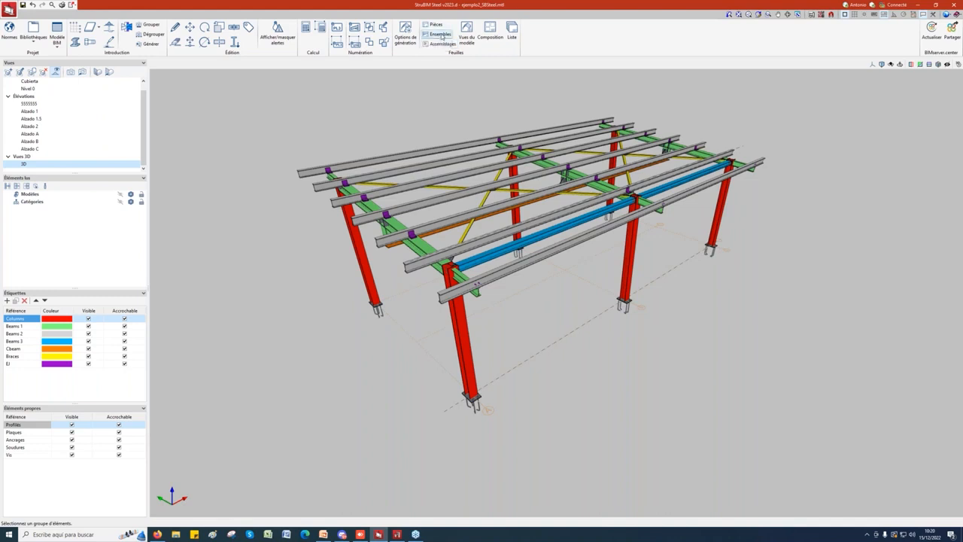
# Number the outstanding elements, generate the assembly sheet for the front corner column, and maximize the sheet editor
pyautogui.click(442, 36)
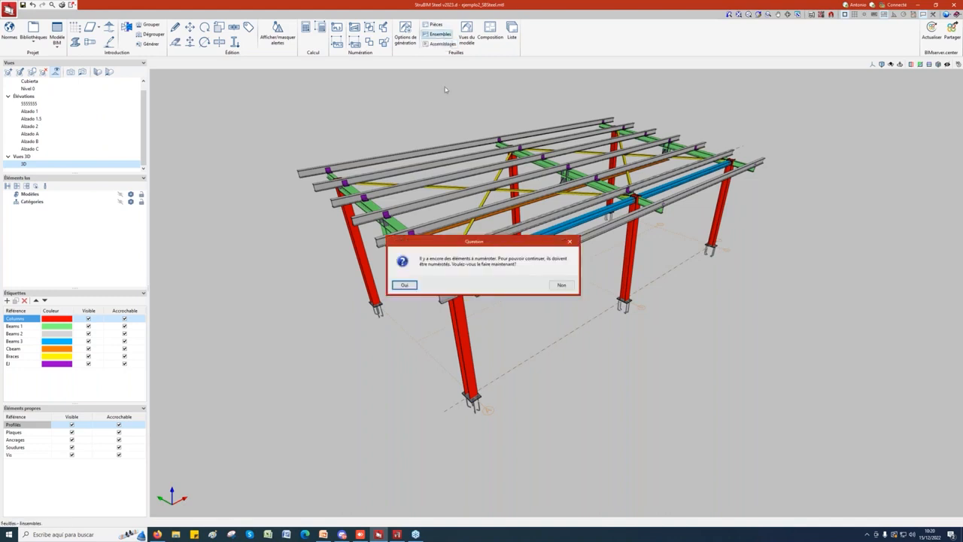
pyautogui.click(405, 284)
pyautogui.click(404, 360)
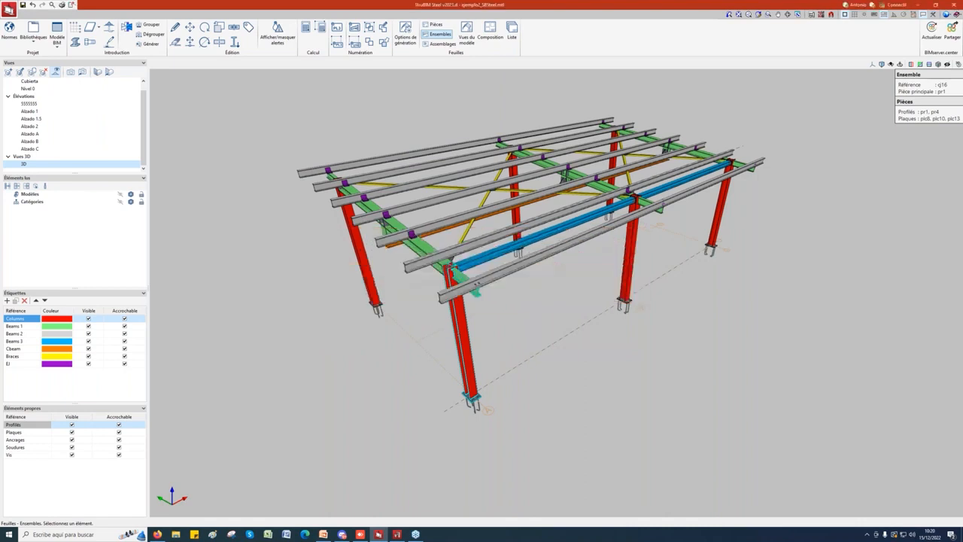
pyautogui.click(431, 275)
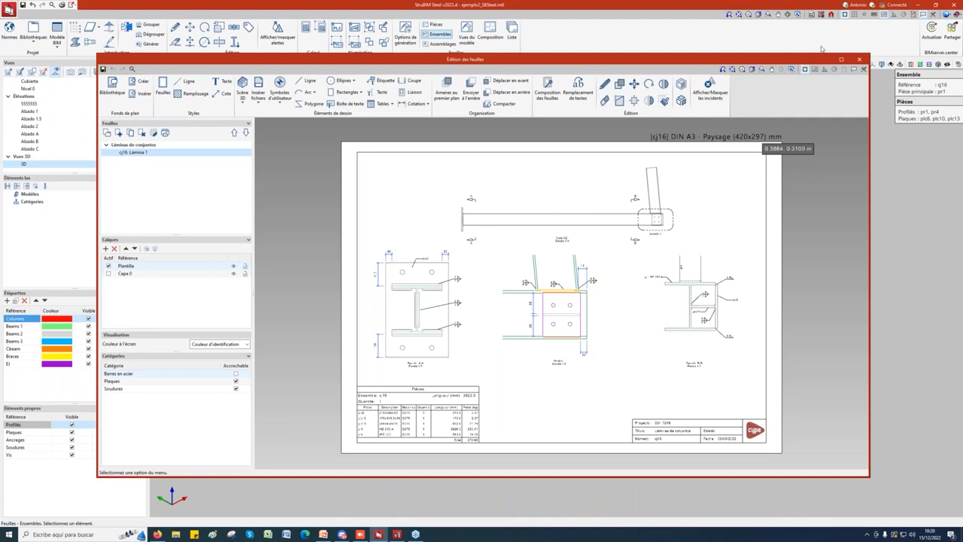
pyautogui.click(843, 60)
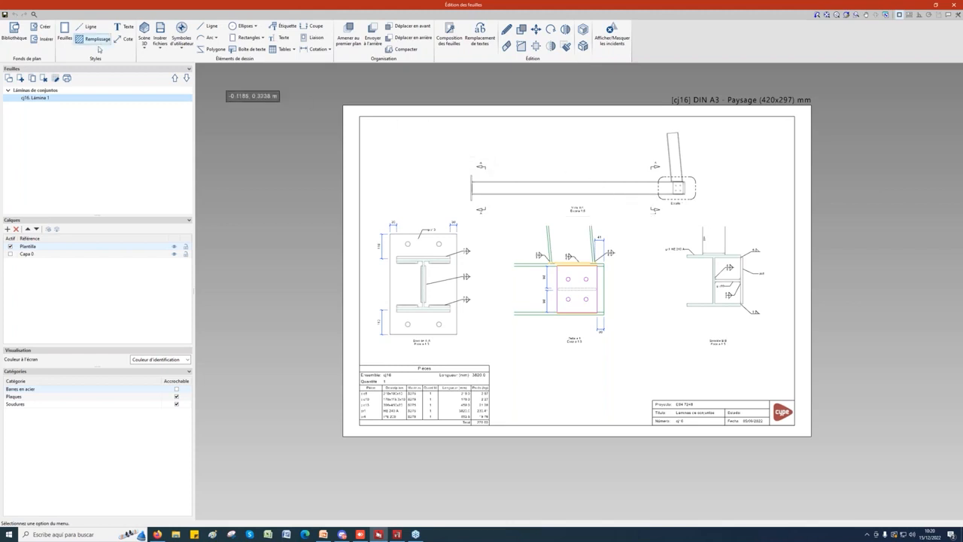
# Review the available sheet formats and line styles, closing each list without changes
pyautogui.click(12, 42)
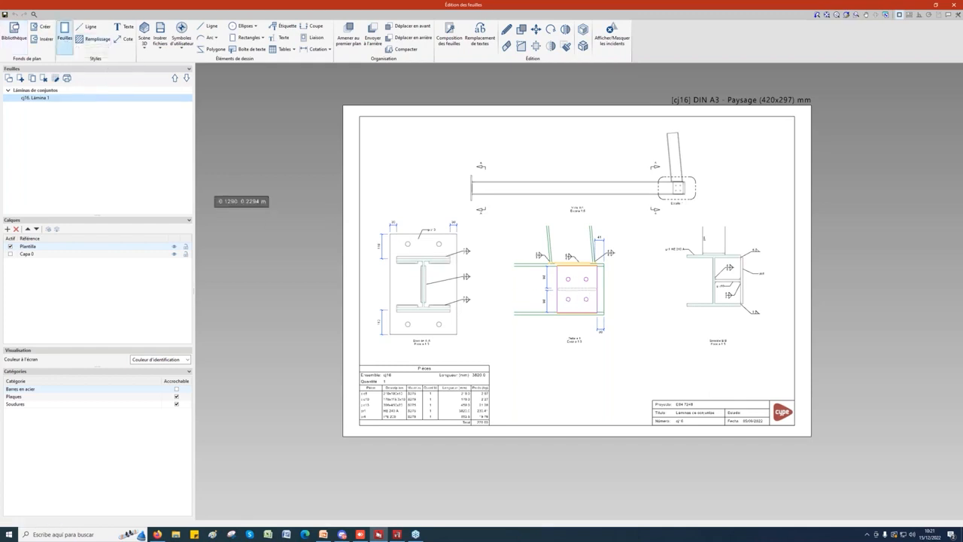
pyautogui.click(64, 34)
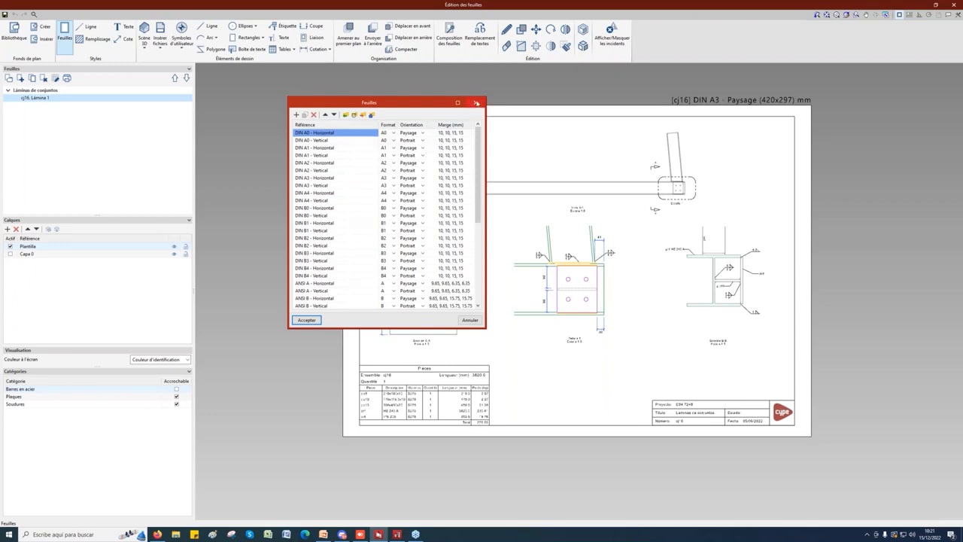
pyautogui.click(477, 103)
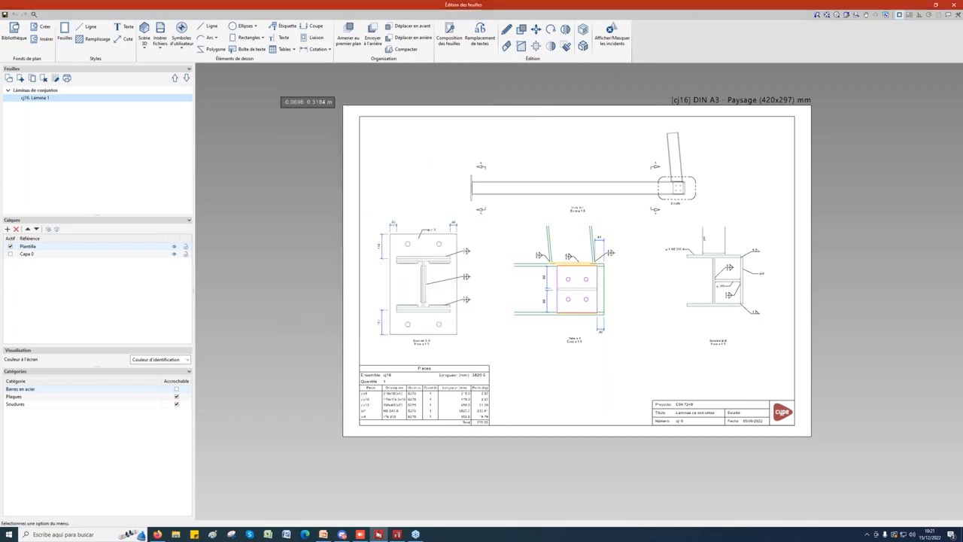
pyautogui.click(86, 30)
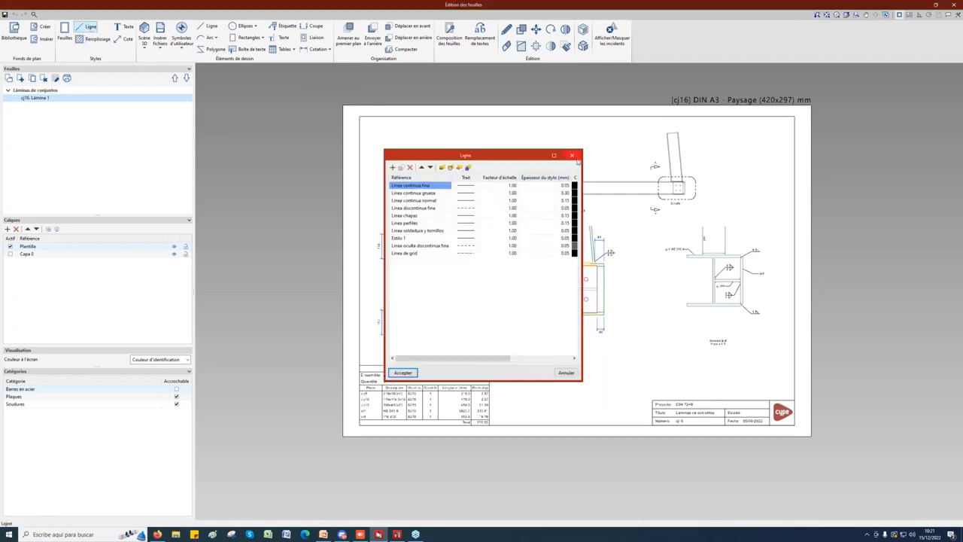
pyautogui.click(572, 155)
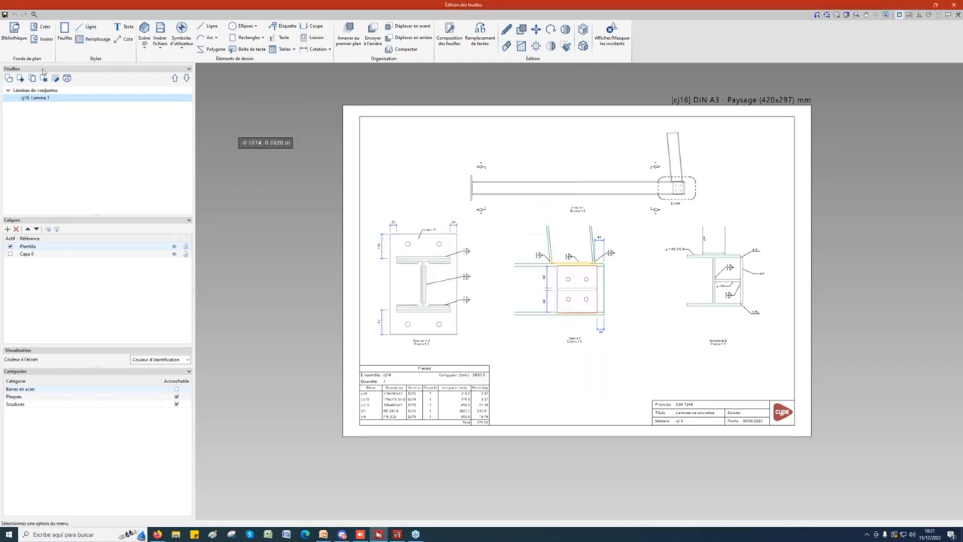
pyautogui.click(95, 29)
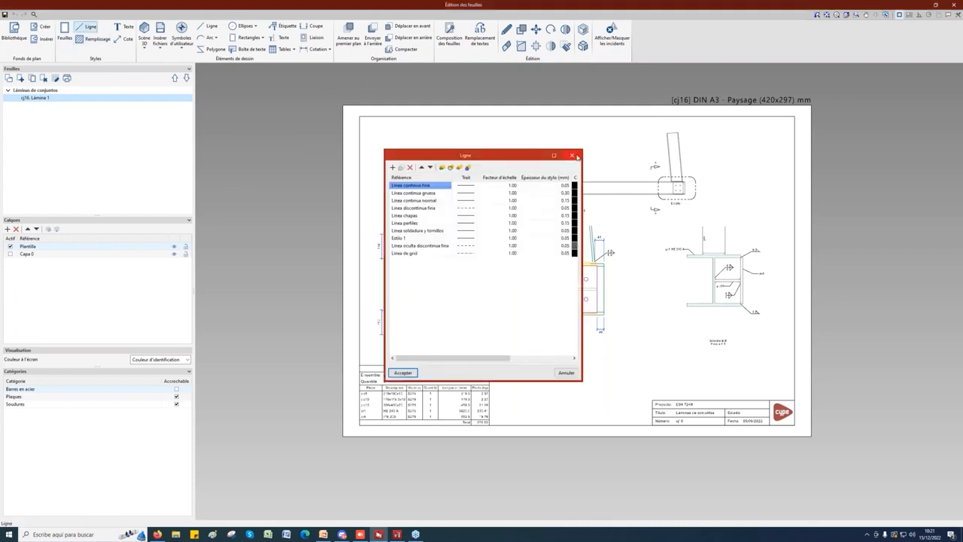
pyautogui.click(573, 155)
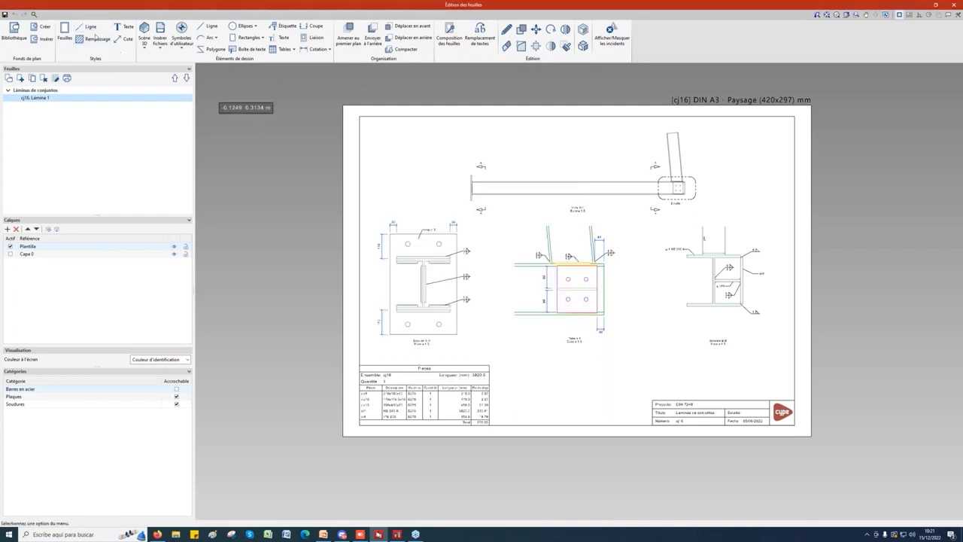
# Examine the predefined XY, XZ and YZ views of assembly cj16 in the 3D scene library, and return to the sheet
pyautogui.click(145, 44)
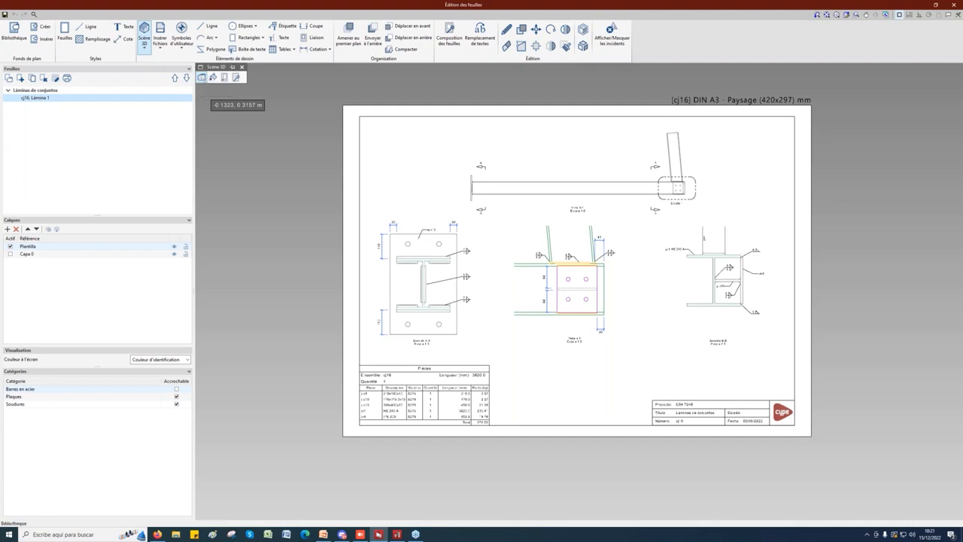
pyautogui.click(202, 77)
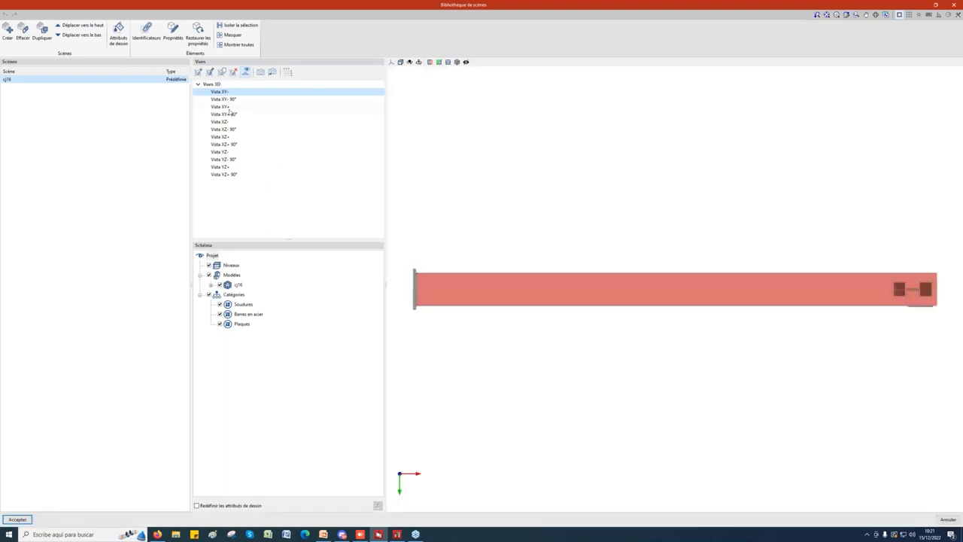
pyautogui.click(227, 108)
pyautogui.click(226, 115)
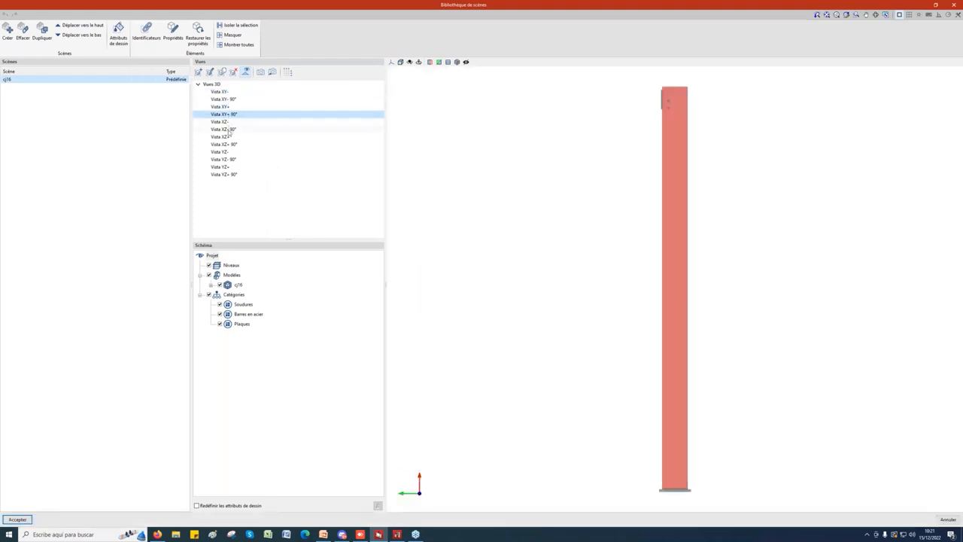
pyautogui.click(229, 130)
pyautogui.click(235, 145)
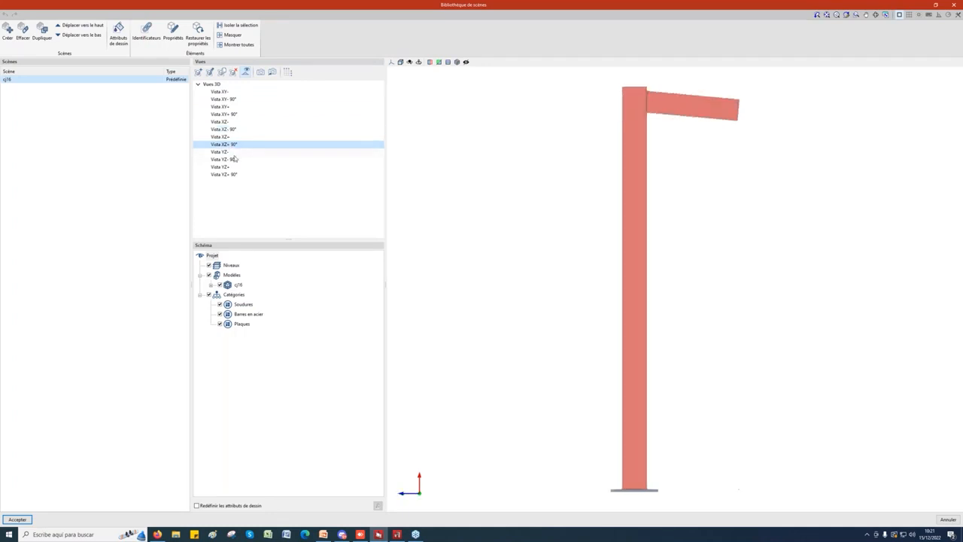
pyautogui.click(230, 160)
pyautogui.click(223, 92)
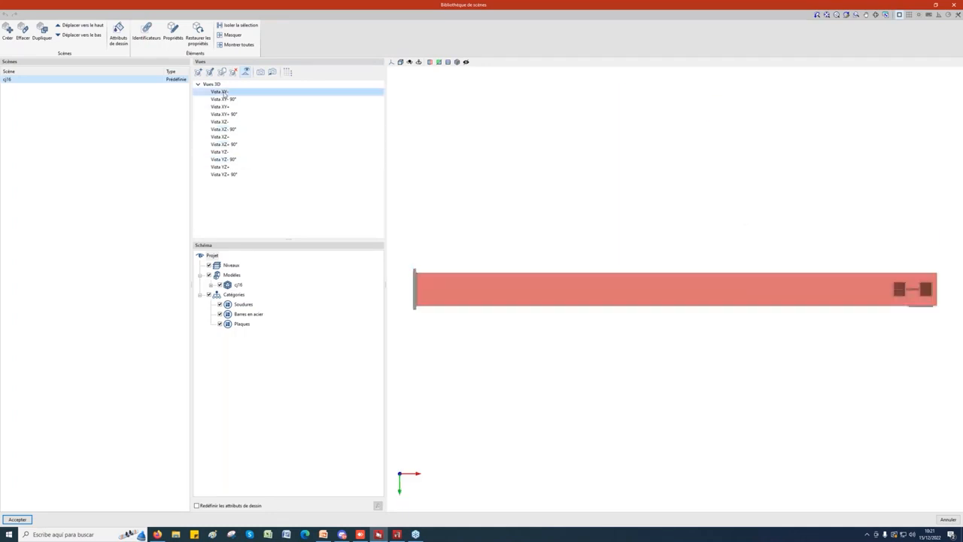
pyautogui.click(226, 131)
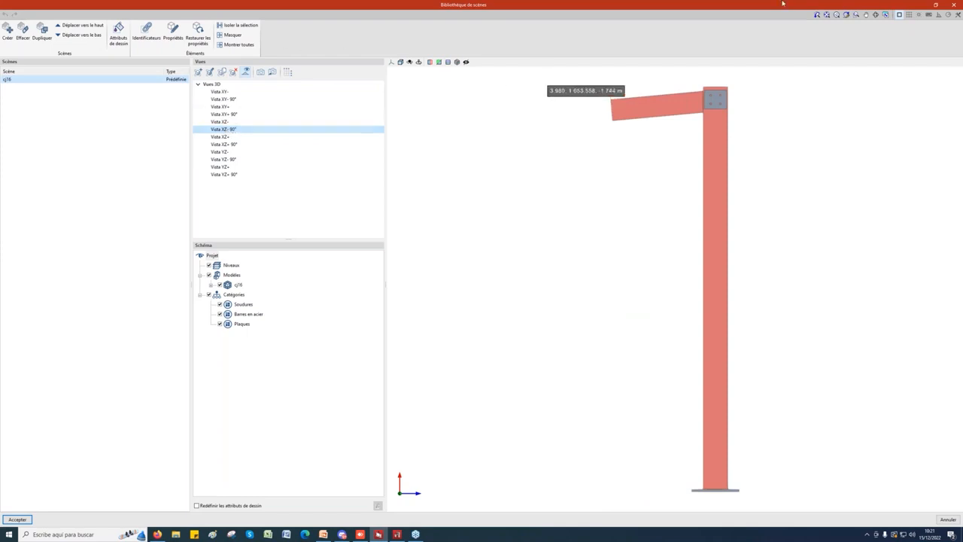
pyautogui.click(954, 5)
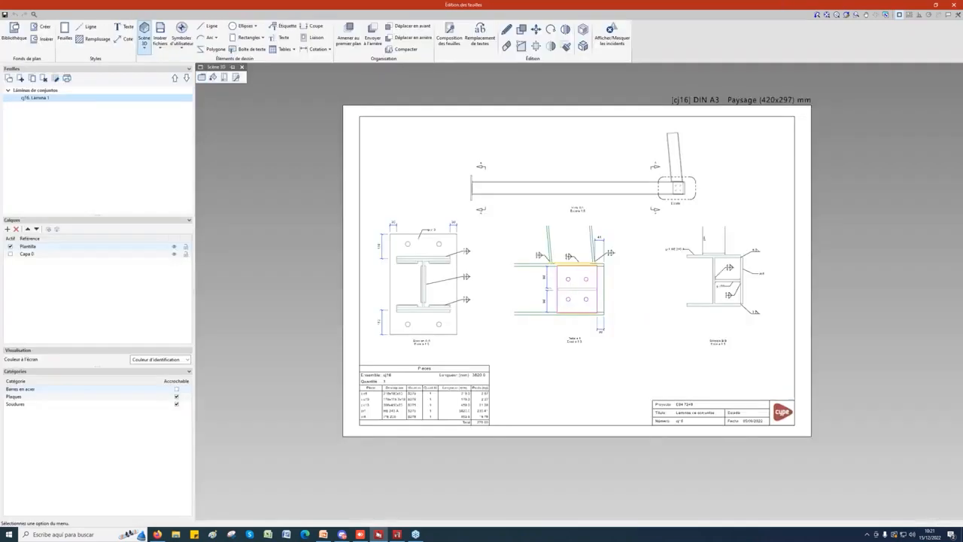
pyautogui.click(146, 51)
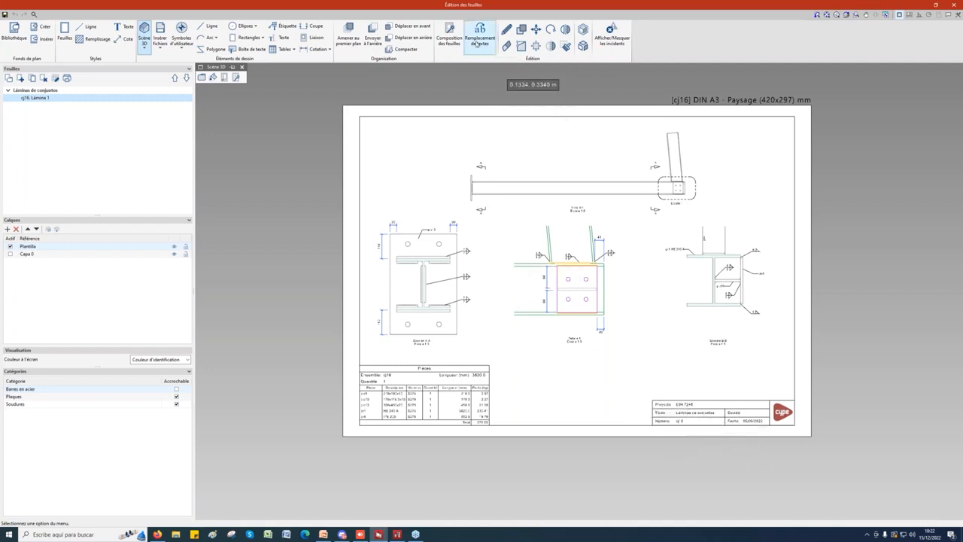
# Inspect the sheet's title block and the user variables available for text replacement
pyautogui.scroll(2, 677, 433)
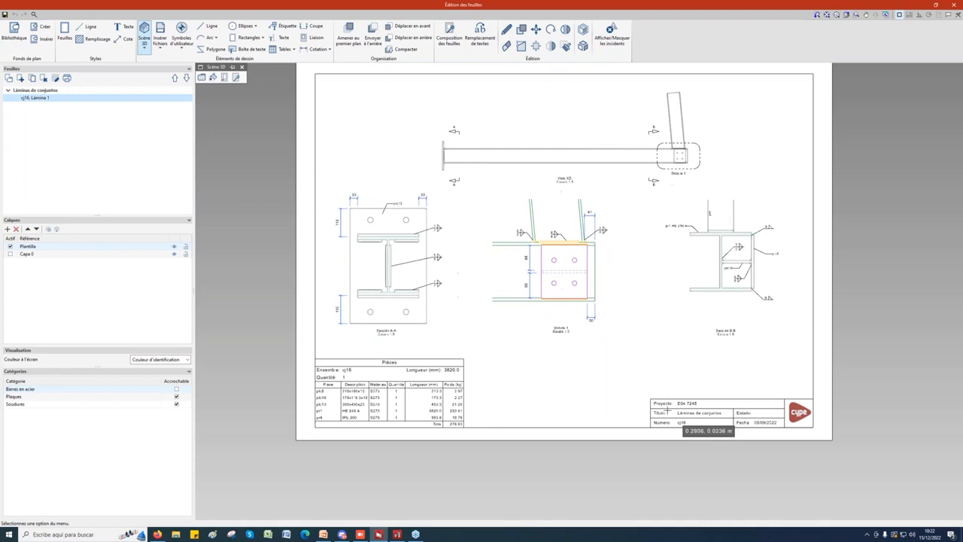
pyautogui.scroll(1, 687, 426)
pyautogui.scroll(-3, 687, 426)
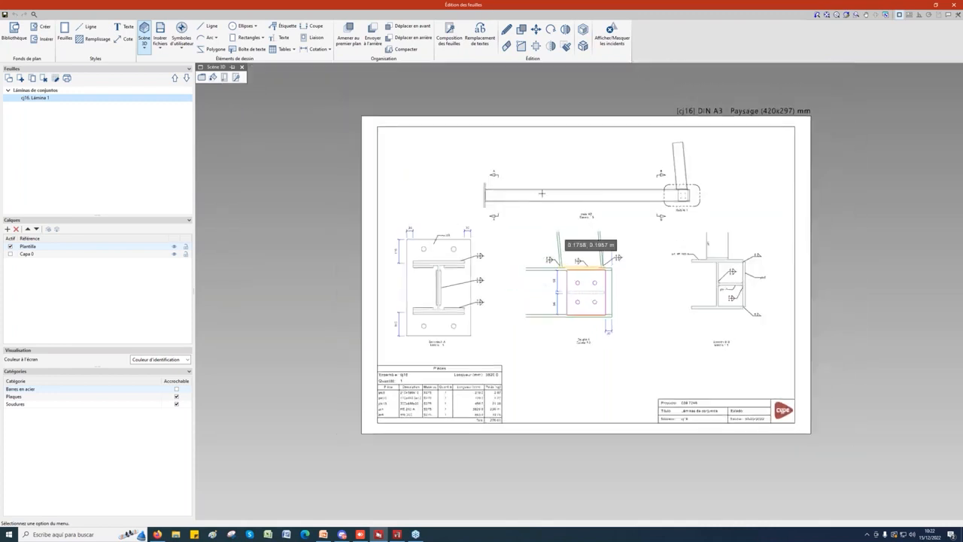
pyautogui.click(479, 34)
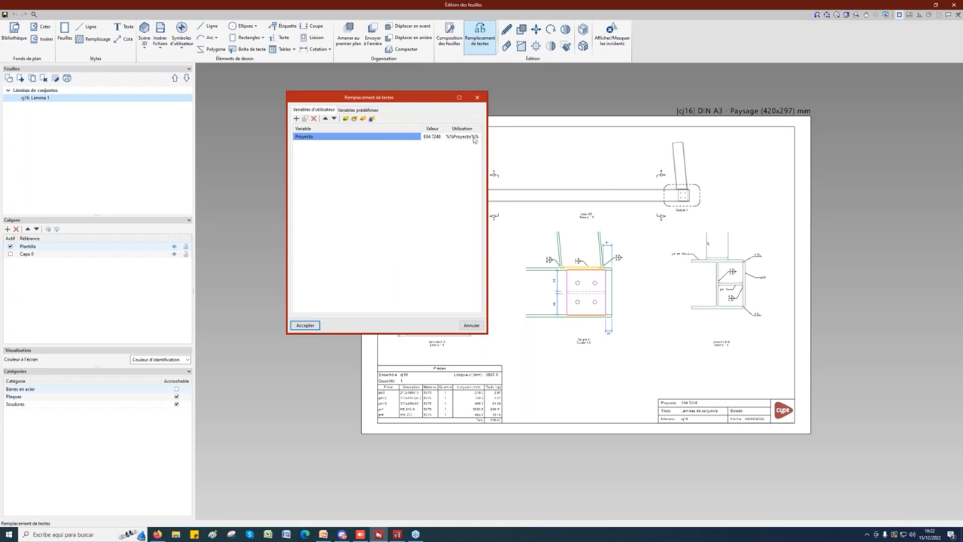
pyautogui.click(477, 98)
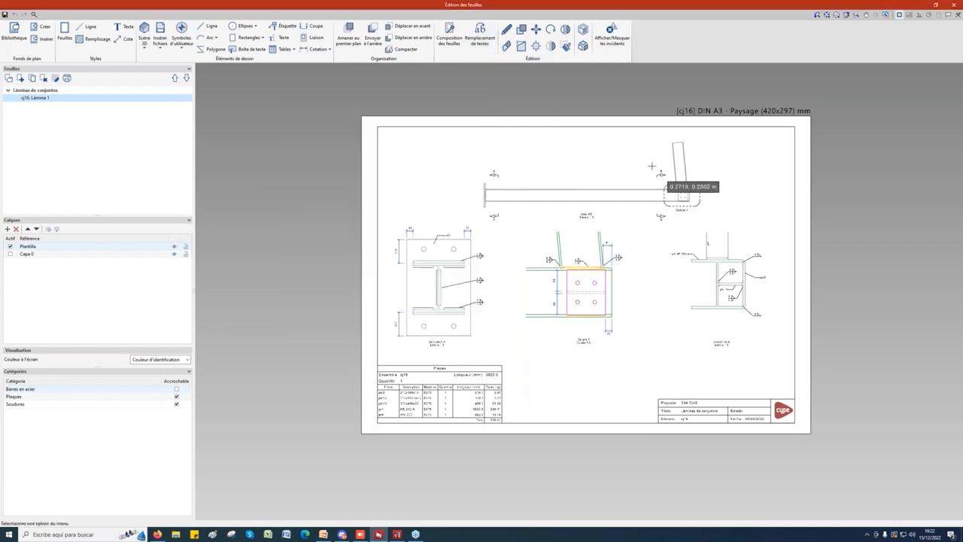
pyautogui.scroll(-1, 477, 187)
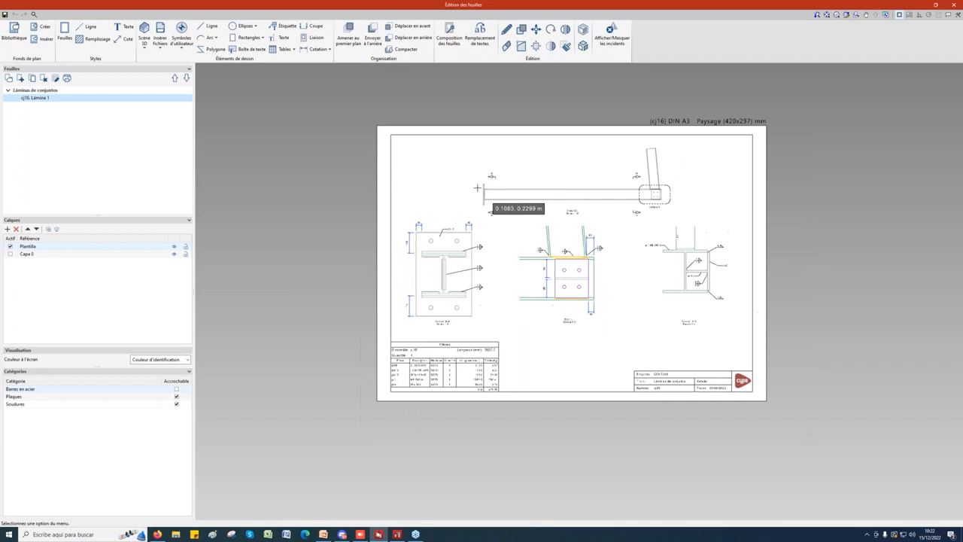
pyautogui.scroll(1, 477, 187)
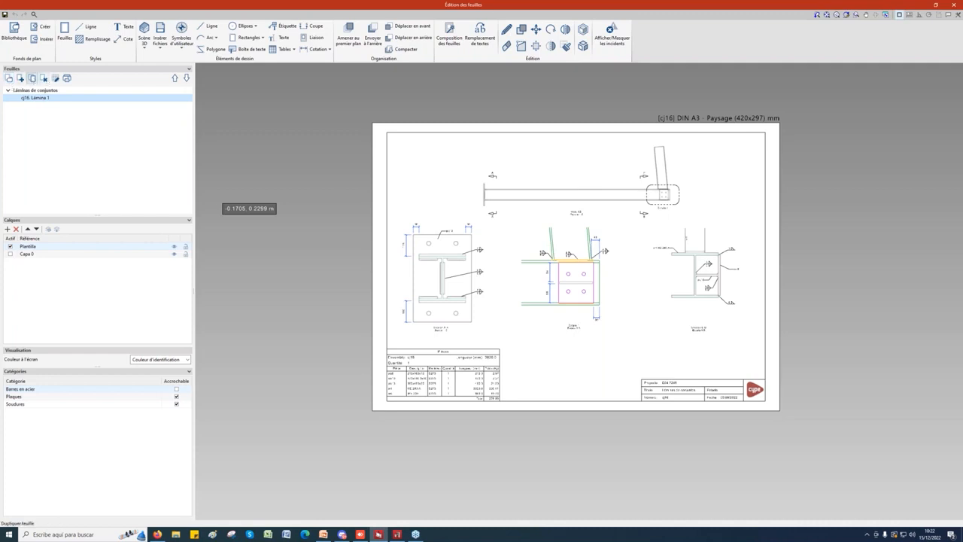
# Duplicate the cj16 assembly sheet and delete the copy
pyautogui.click(33, 78)
pyautogui.click(415, 290)
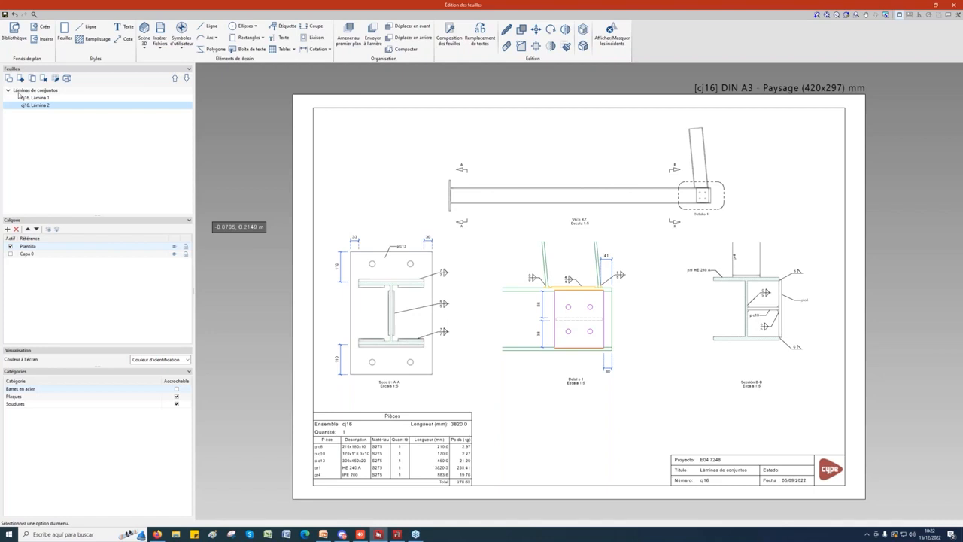
pyautogui.click(44, 78)
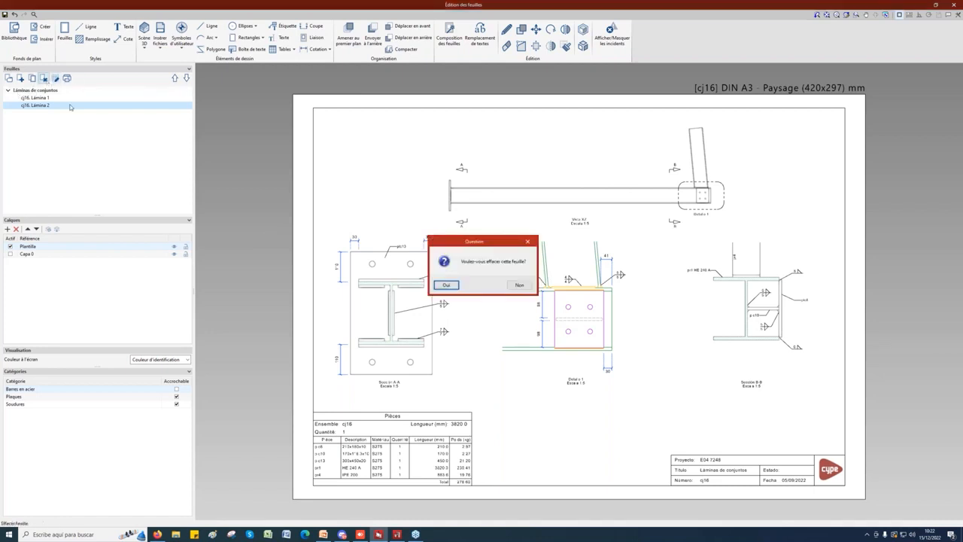
pyautogui.click(446, 285)
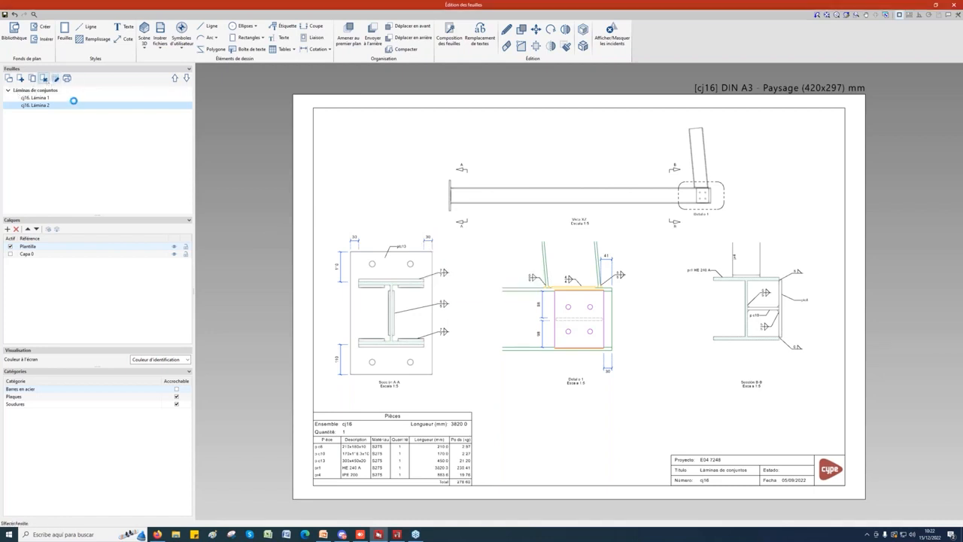
# Create a new DIN A3 - Horizontal sheet named tttt in the Láminas de conjuntos group with the Plantilla background layer
pyautogui.click(21, 79)
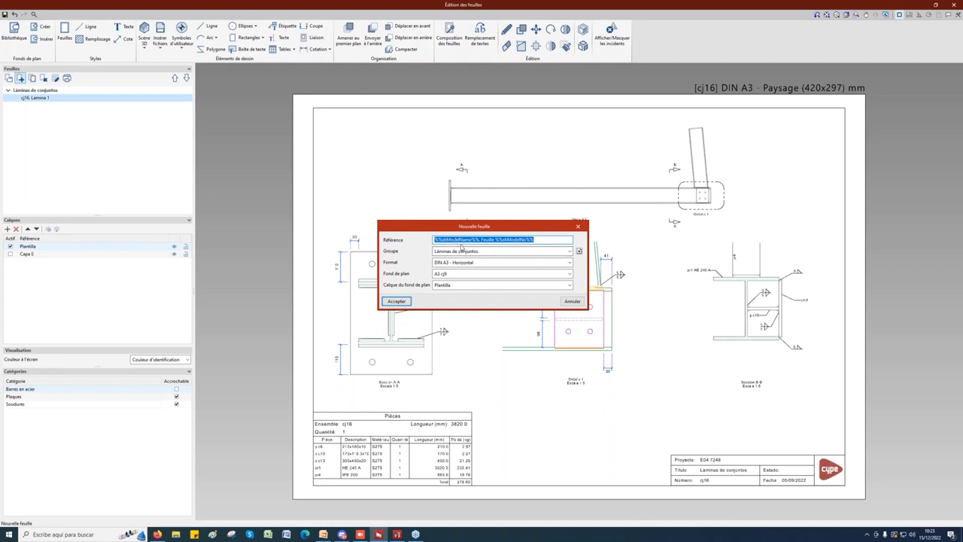
pyautogui.press('BackSpace')
pyautogui.write('tttt')
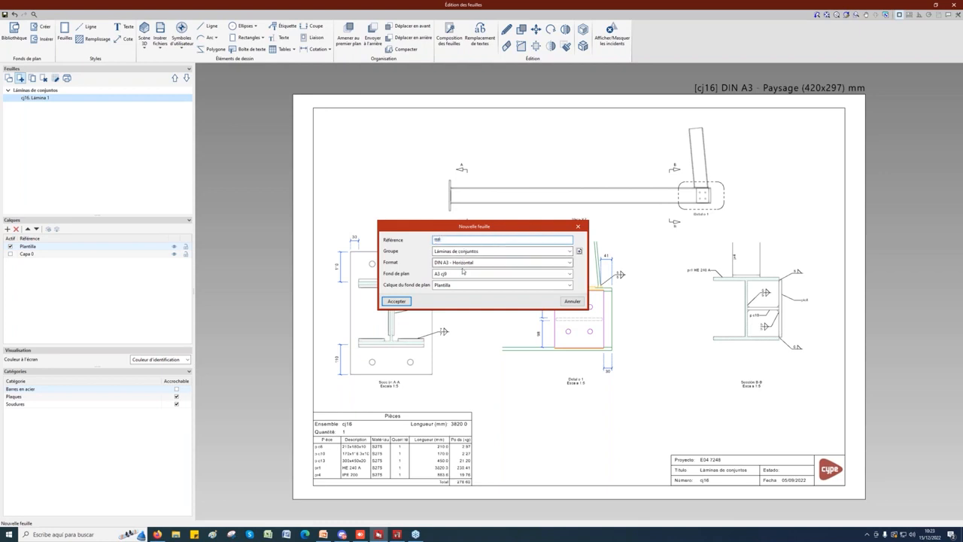
pyautogui.click(473, 252)
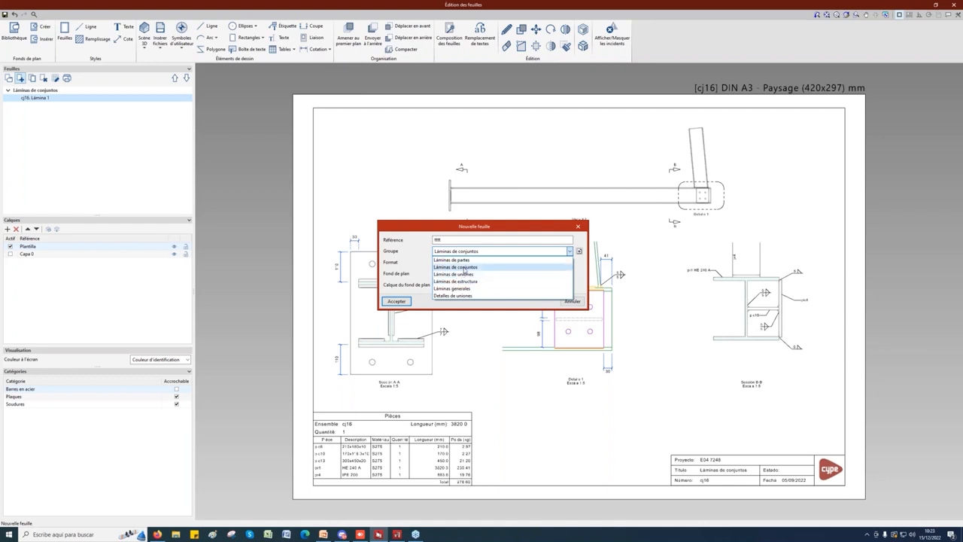
pyautogui.click(464, 267)
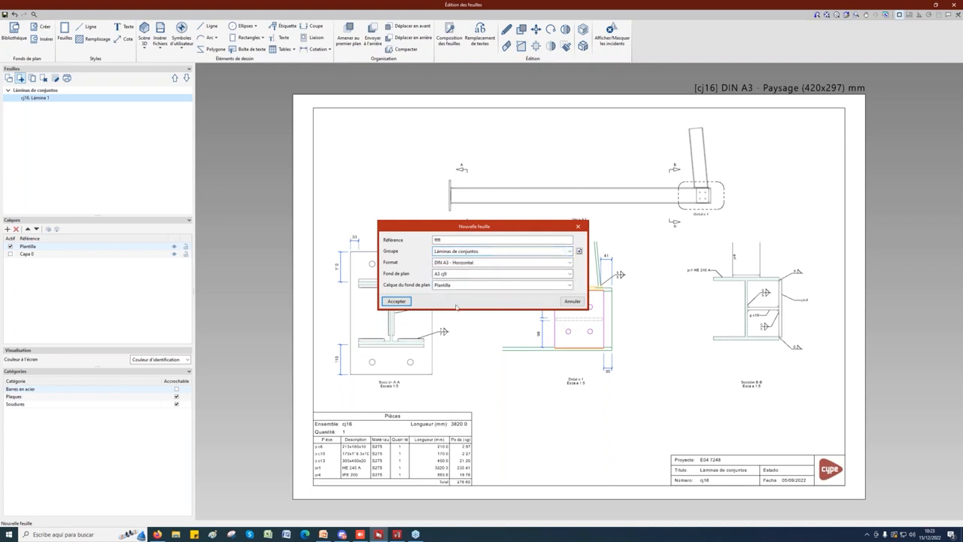
pyautogui.click(397, 301)
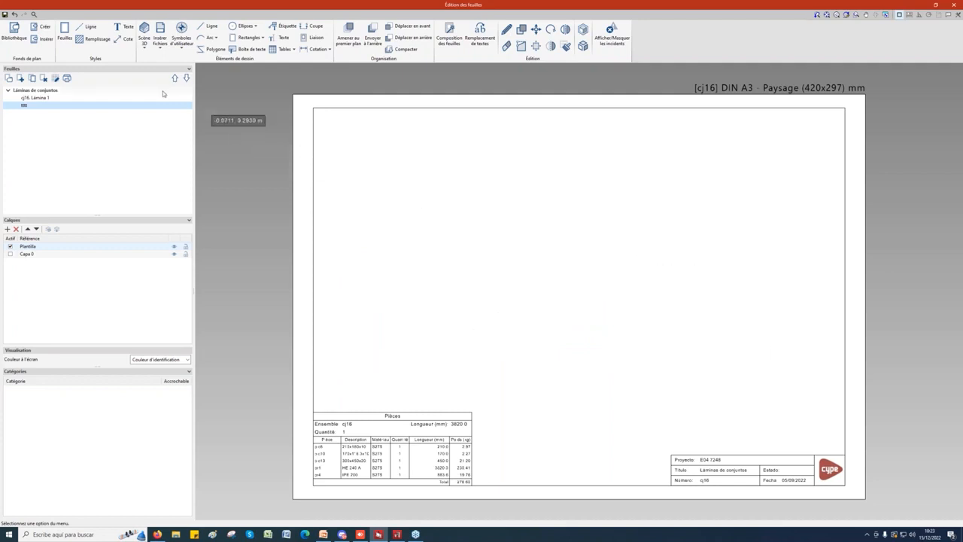
# Insert a 3D scene frame of assembly cj16 in the sheet's upper area, trying Vista XY- 90° and choosing Vista XZ- 90°
pyautogui.click(145, 43)
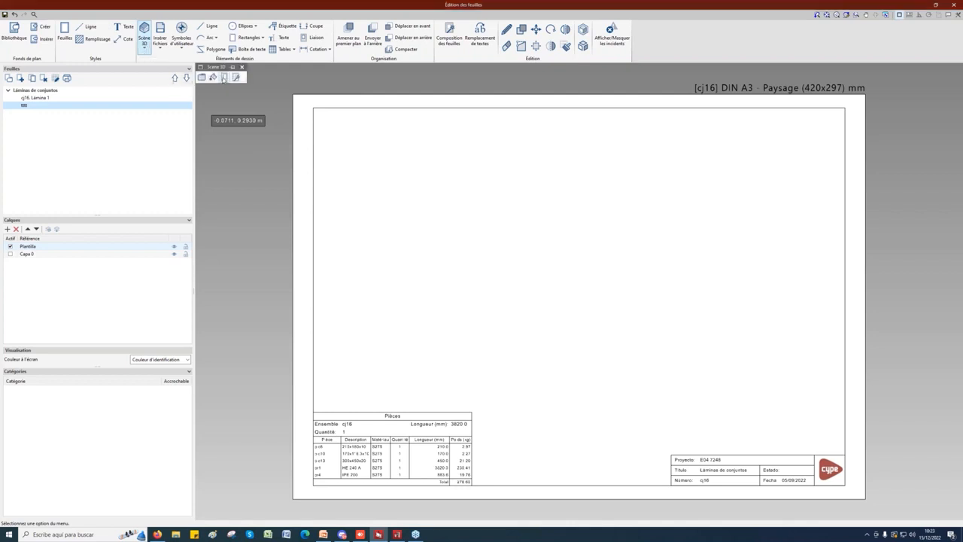
pyautogui.click(223, 77)
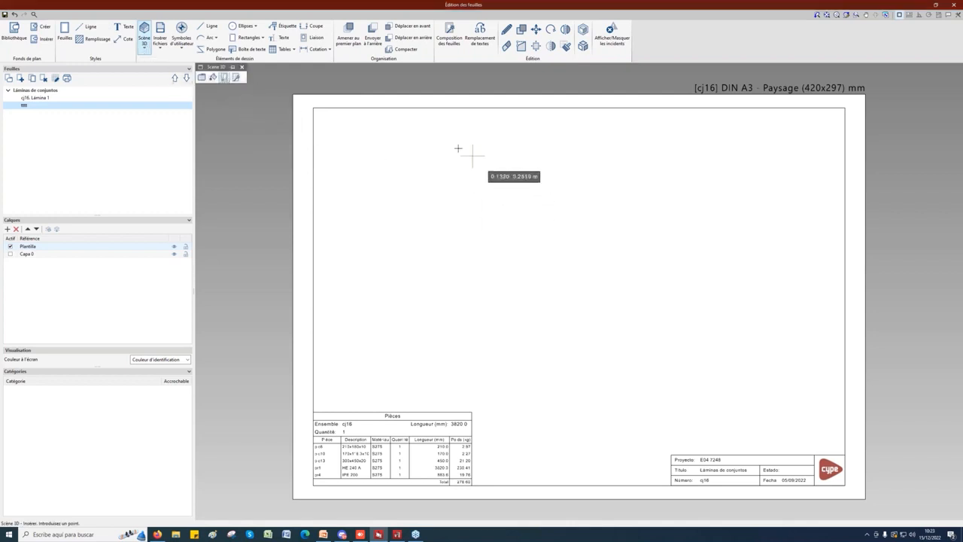
pyautogui.click(449, 146)
pyautogui.click(740, 342)
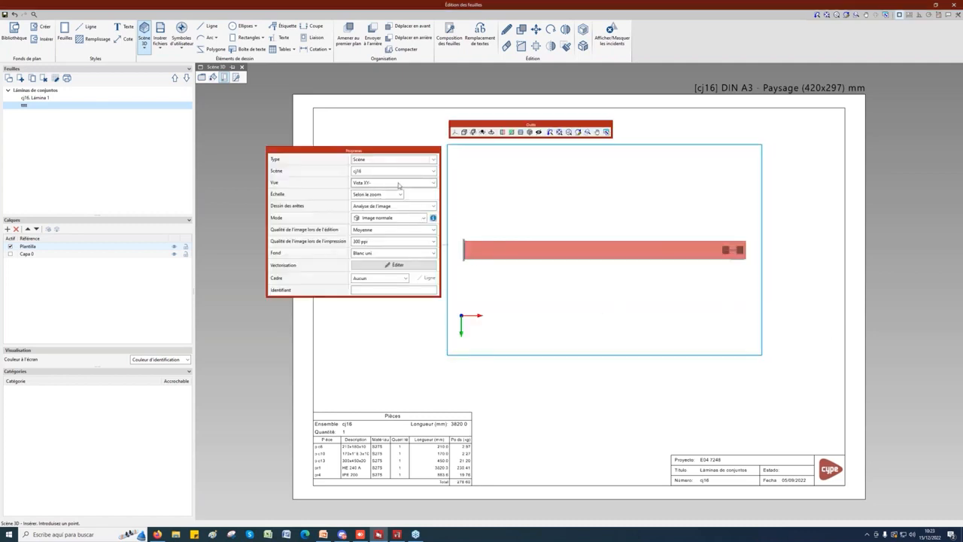
pyautogui.click(394, 182)
pyautogui.click(377, 198)
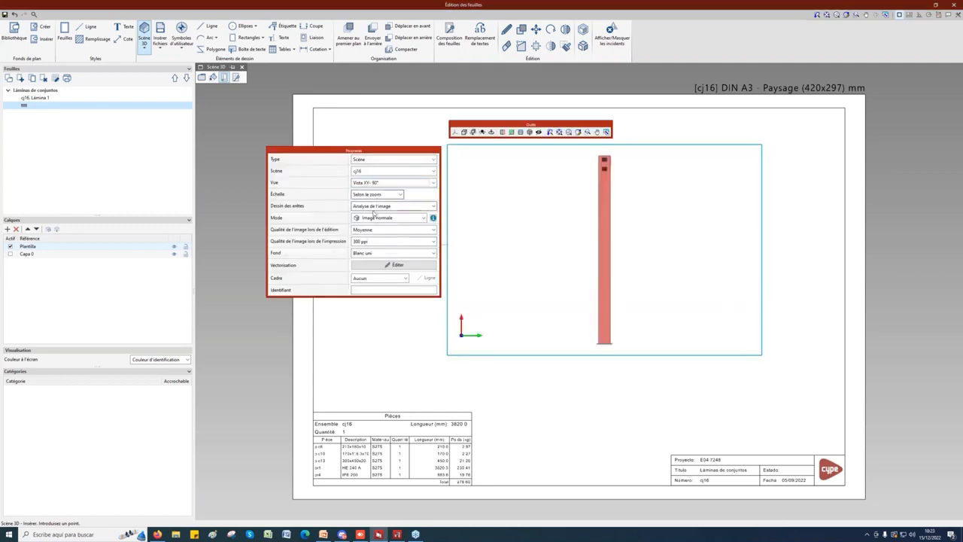
pyautogui.click(380, 183)
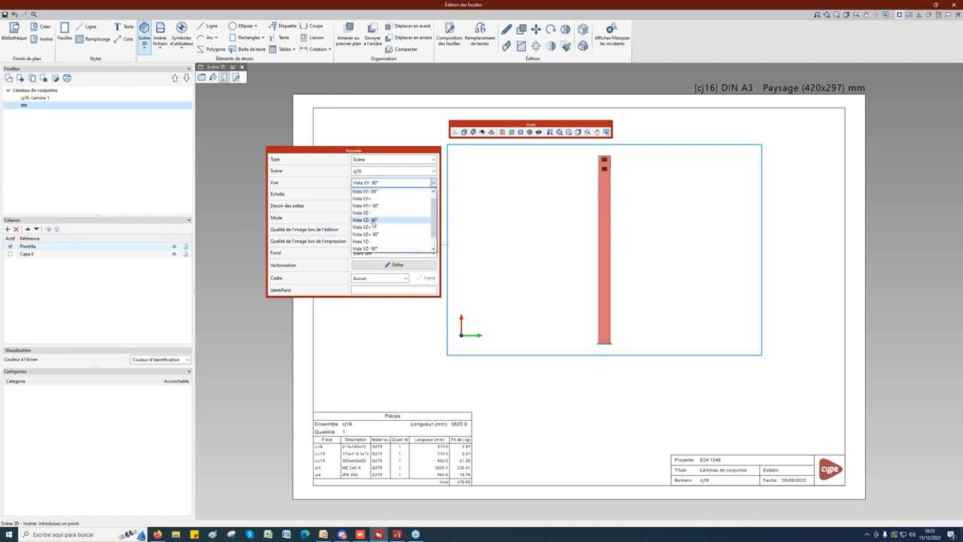
pyautogui.click(366, 234)
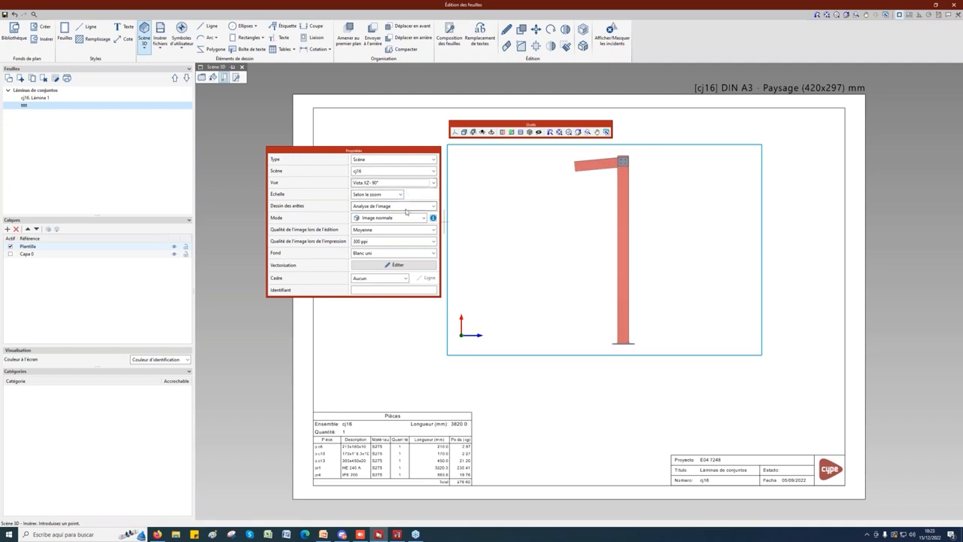
# Try the Image hybride and Image monochrome modes on the scene, set it to Image vectorielle, and finish placing it
pyautogui.click(402, 218)
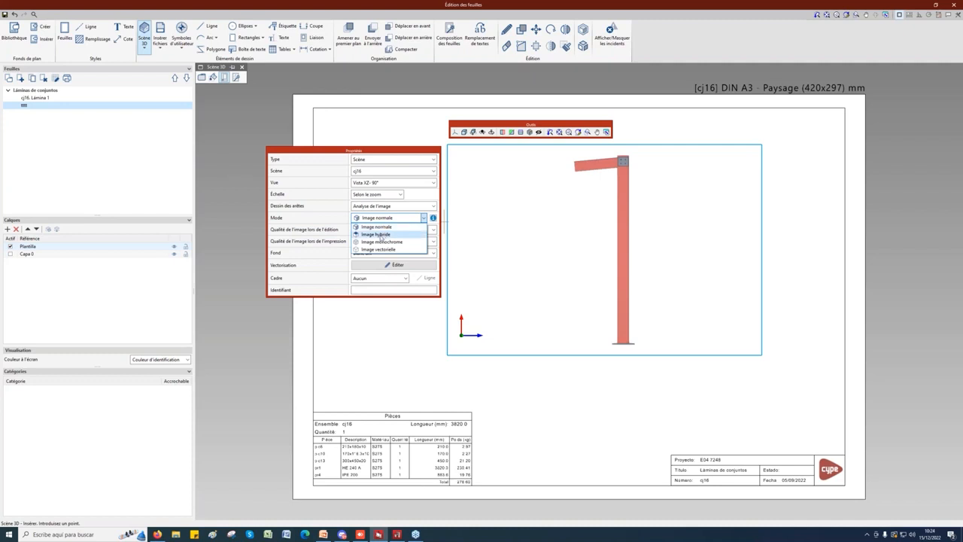
pyautogui.click(382, 236)
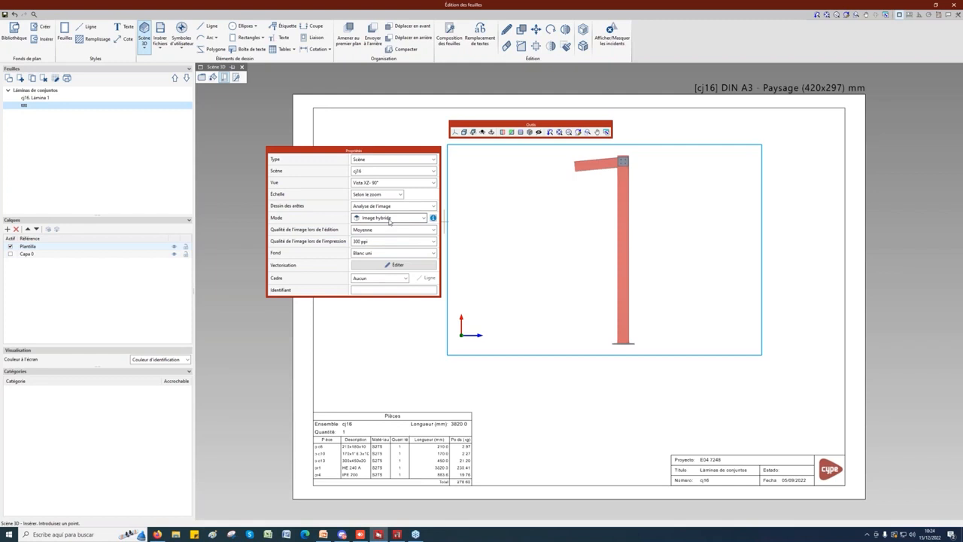
pyautogui.click(380, 219)
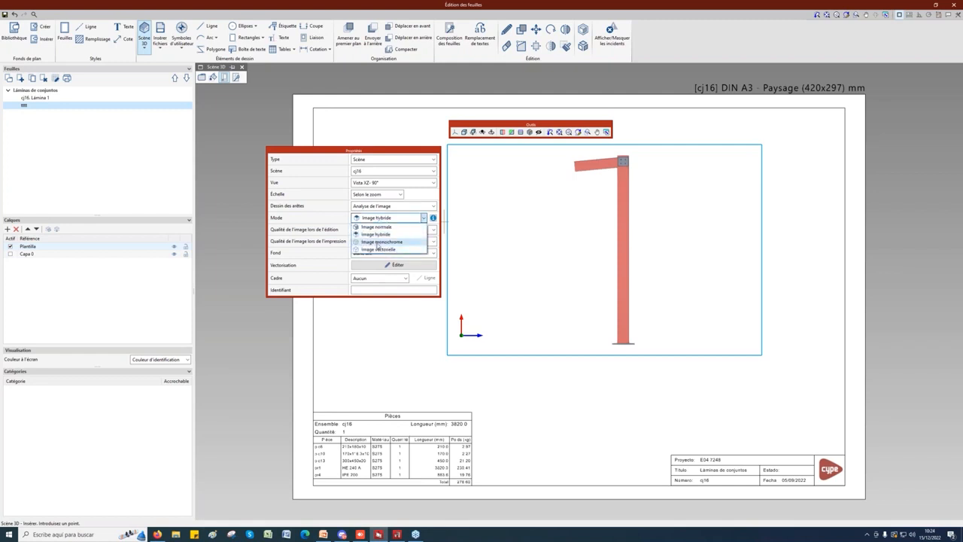
pyautogui.click(379, 242)
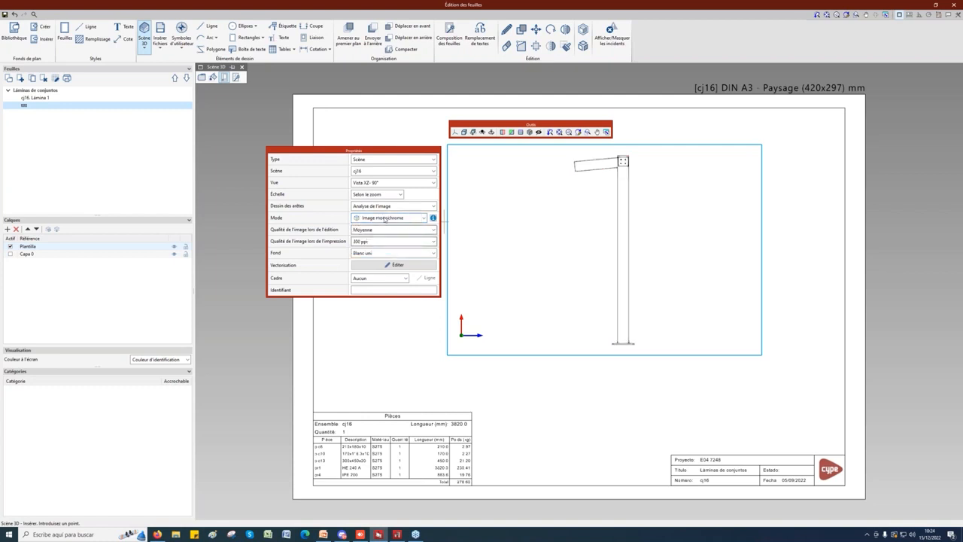
pyautogui.click(385, 217)
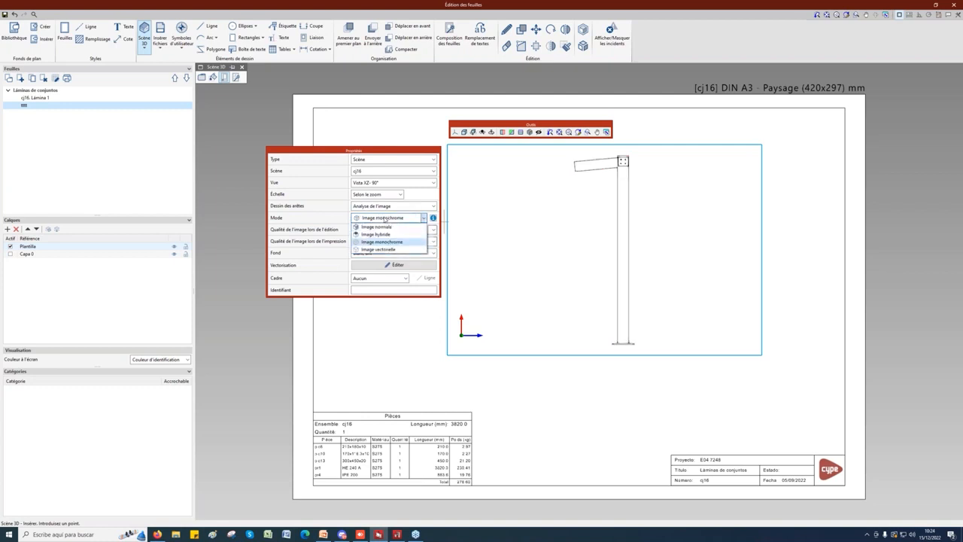
pyautogui.click(378, 251)
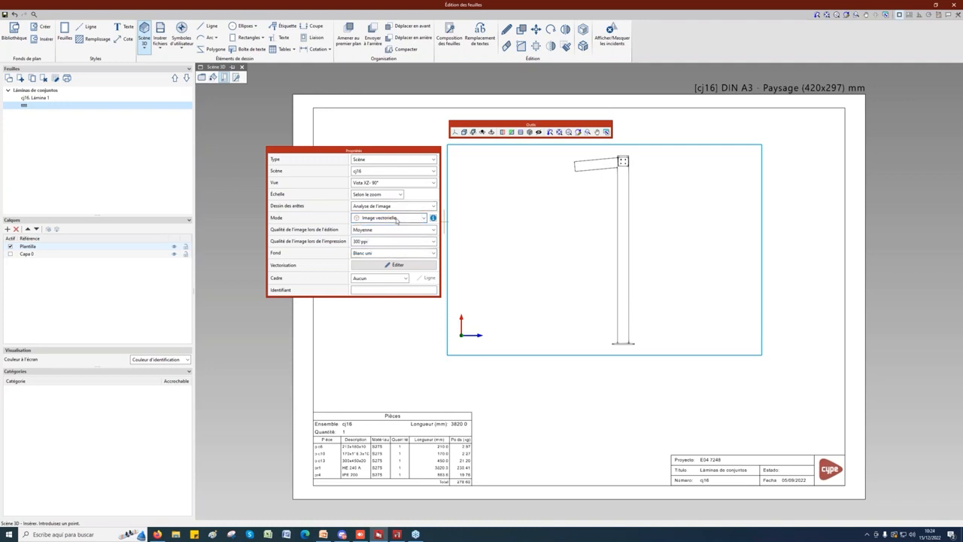
pyautogui.click(396, 218)
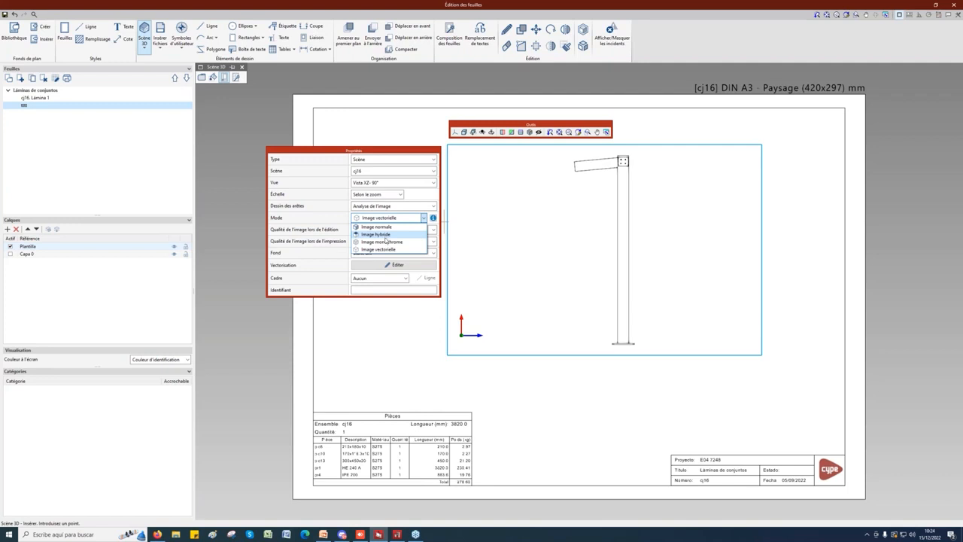
pyautogui.click(385, 251)
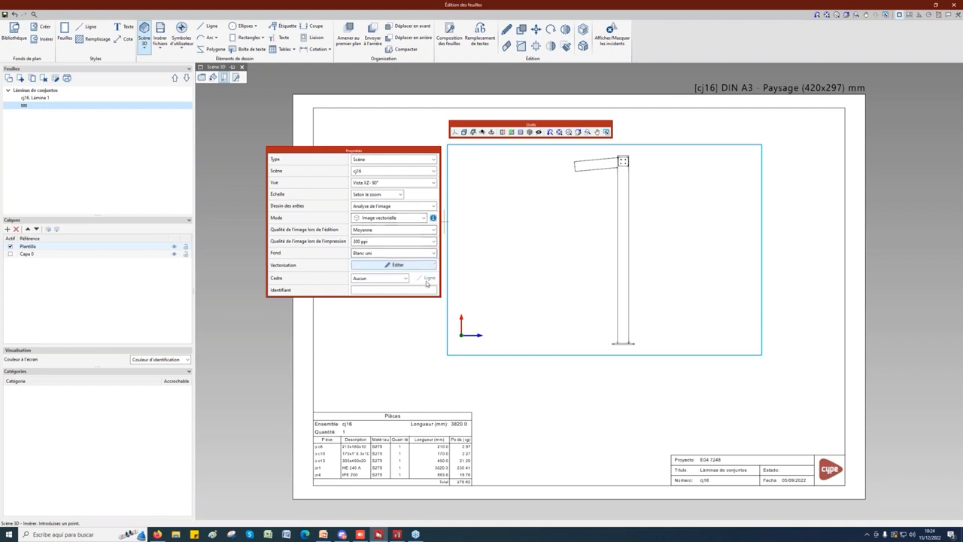
pyautogui.click(407, 335)
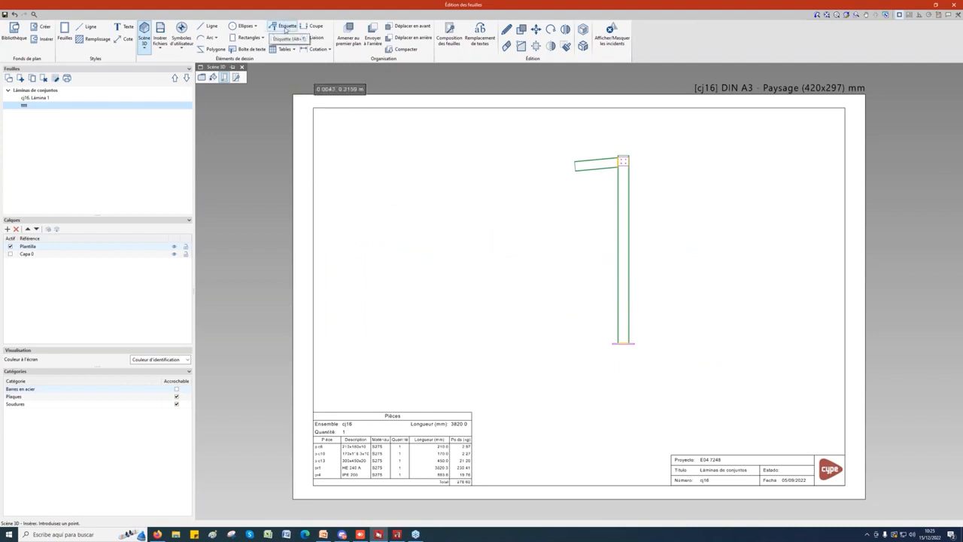
# Make the Barres en acier category snappable and place an attribute-value label along the inside of the column
pyautogui.click(286, 28)
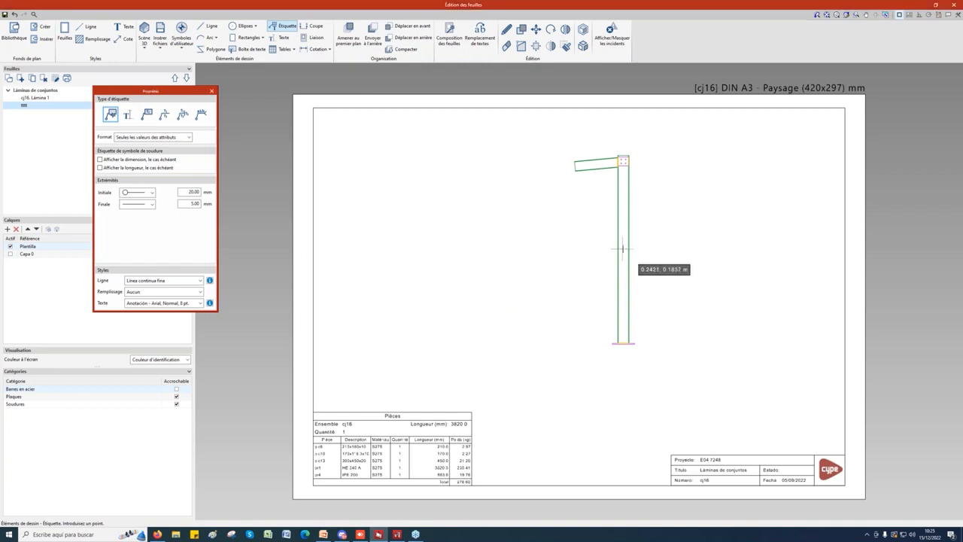
pyautogui.scroll(2, 625, 232)
pyautogui.scroll(-2, 624, 233)
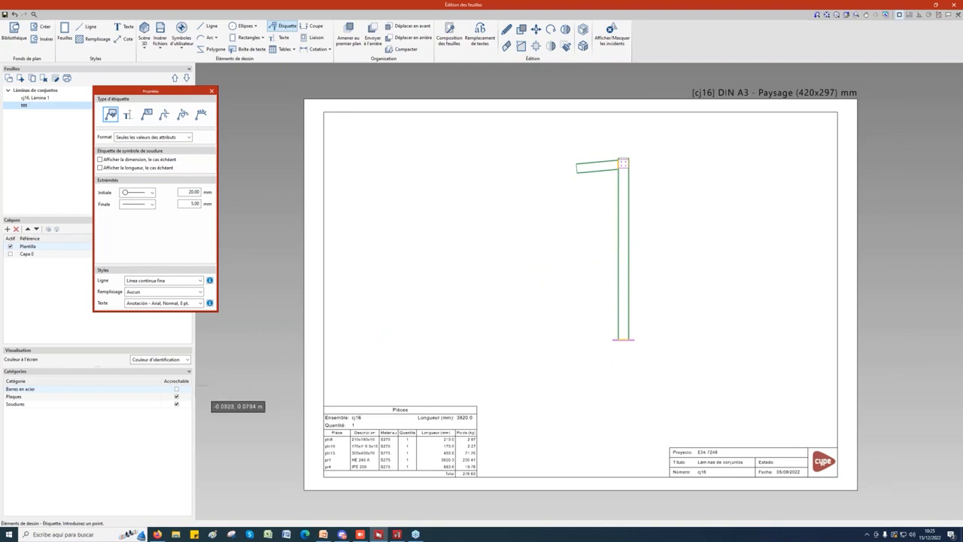
pyautogui.click(176, 388)
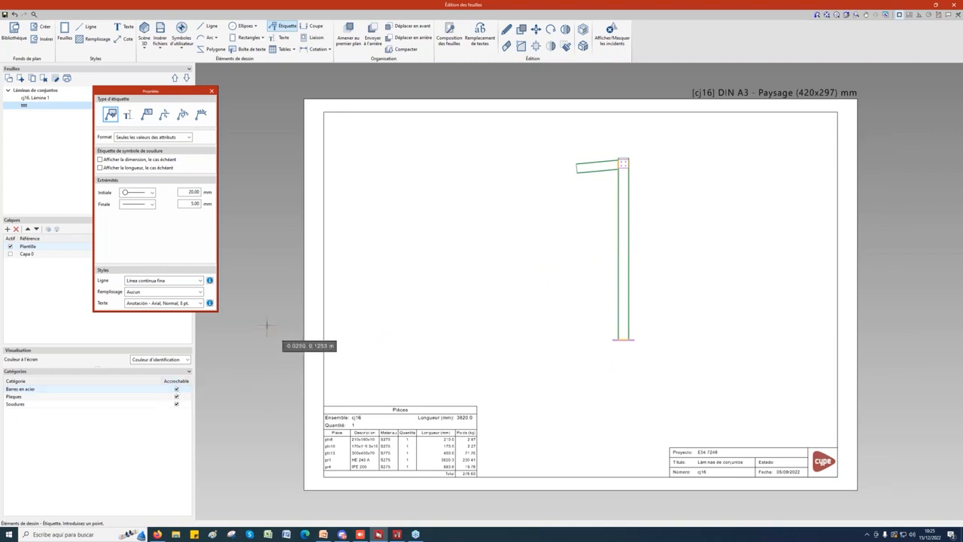
pyautogui.click(621, 227)
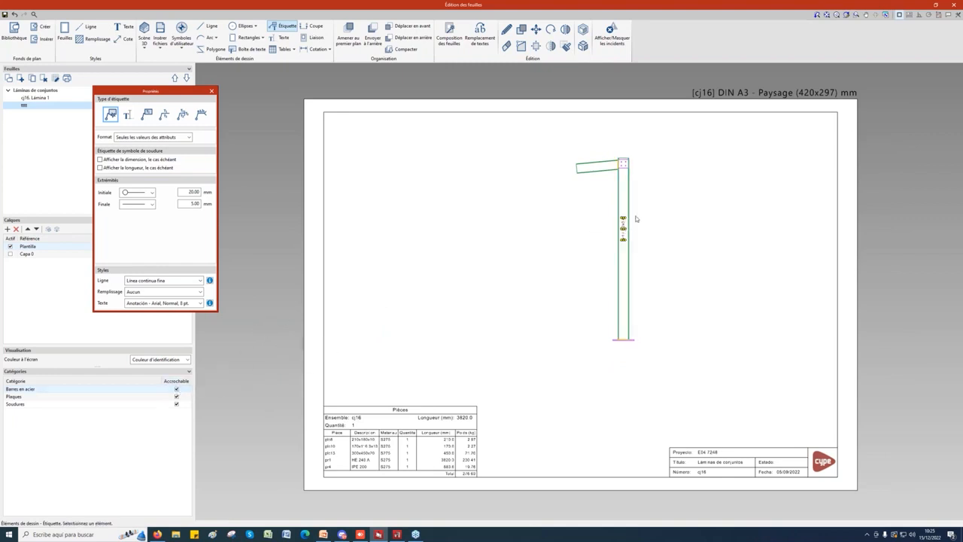
pyautogui.scroll(3, 641, 224)
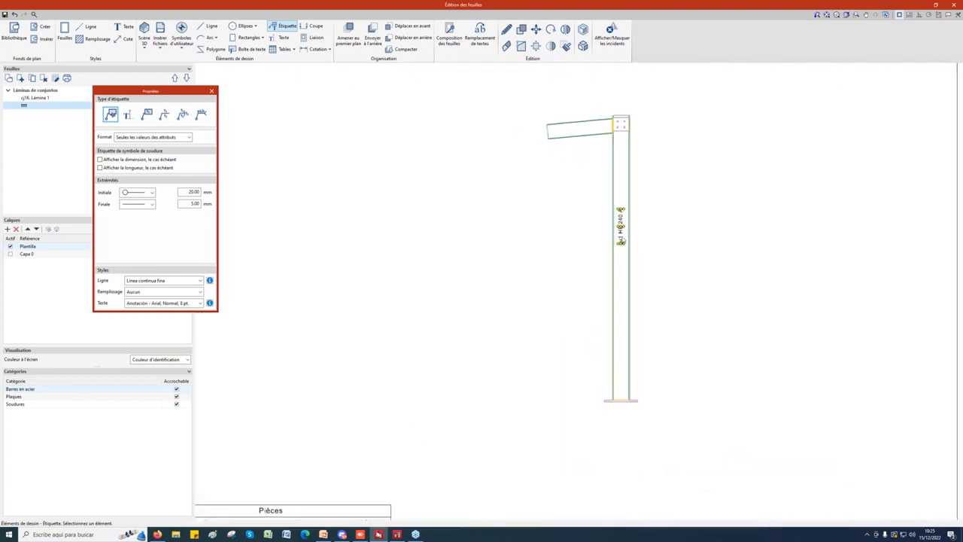
pyautogui.scroll(1, 621, 240)
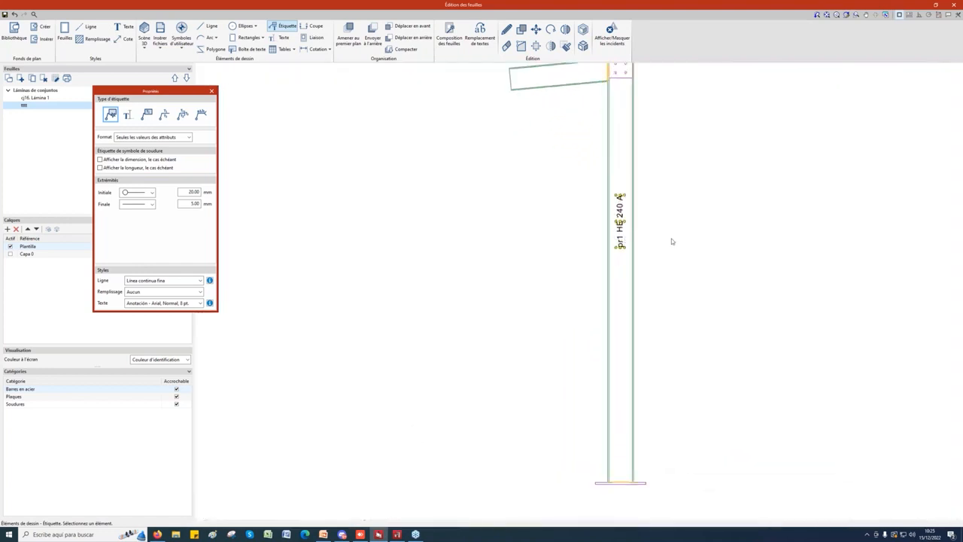
pyautogui.scroll(-1, 672, 241)
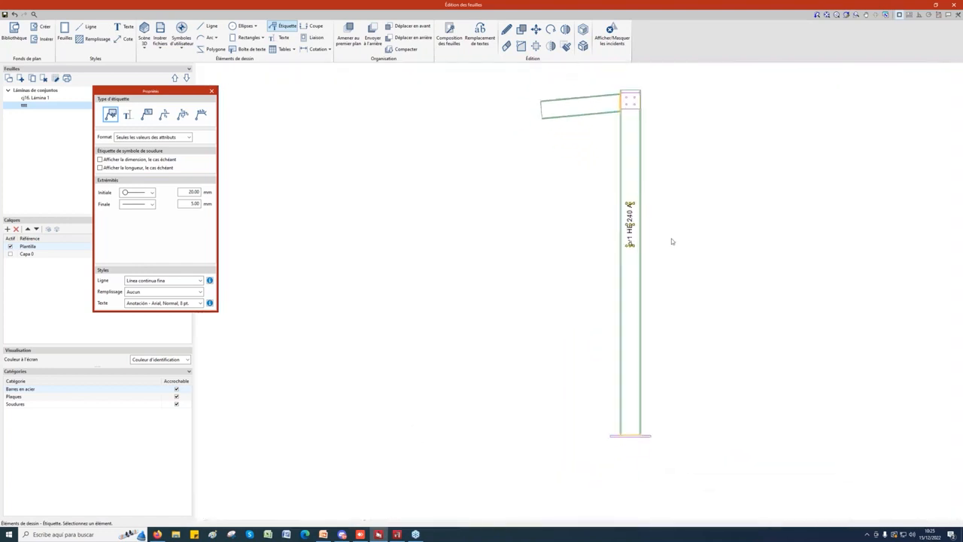
pyautogui.click(668, 166)
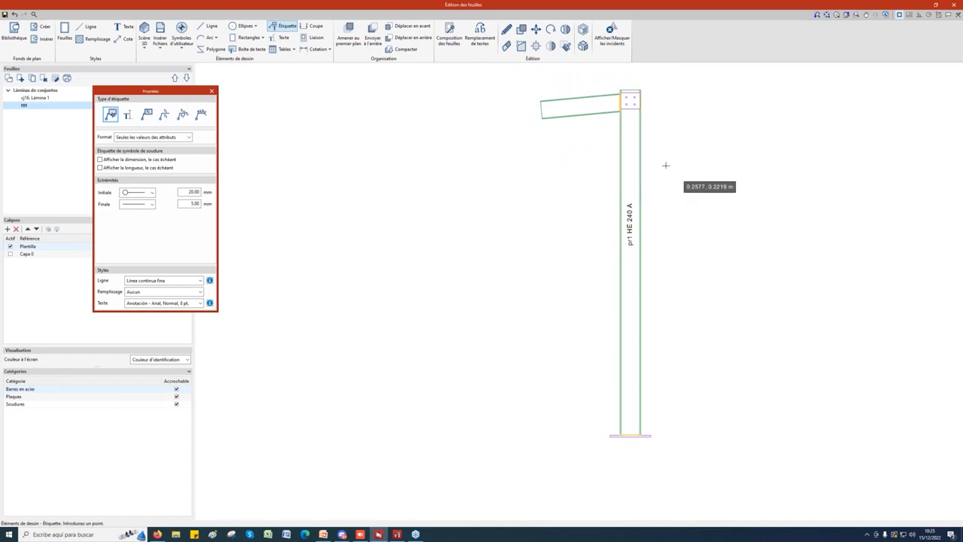
# Label the plate at the column head with a circled leader, and the short inclined beam with its own label
pyautogui.click(640, 93)
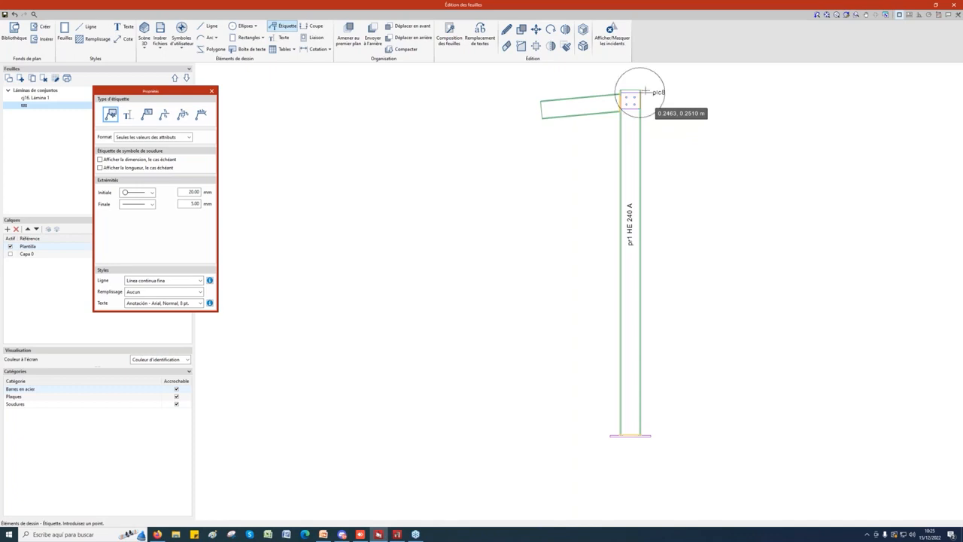
pyautogui.click(682, 92)
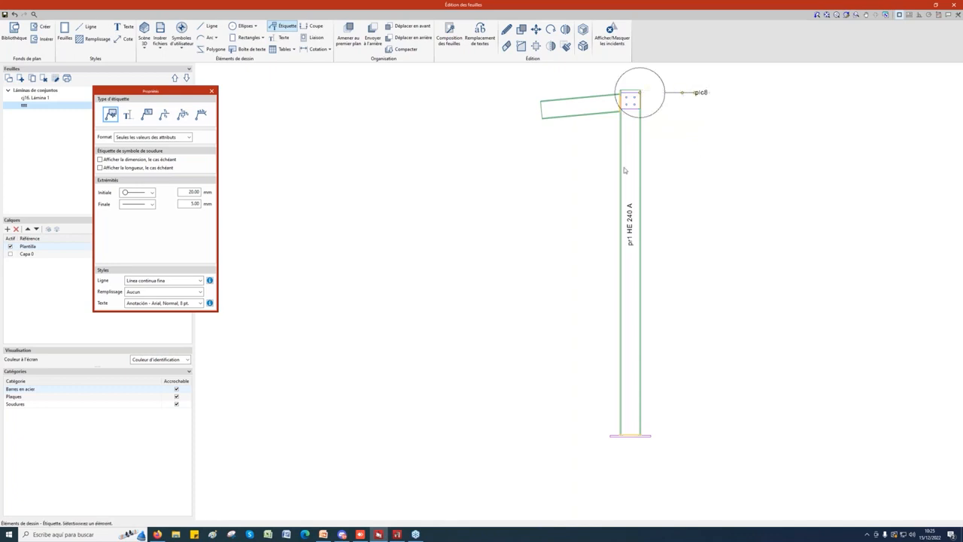
pyautogui.click(565, 116)
# Dimension the real angle between the base plate and the column flange, using a vertex and two points
pyautogui.click(314, 51)
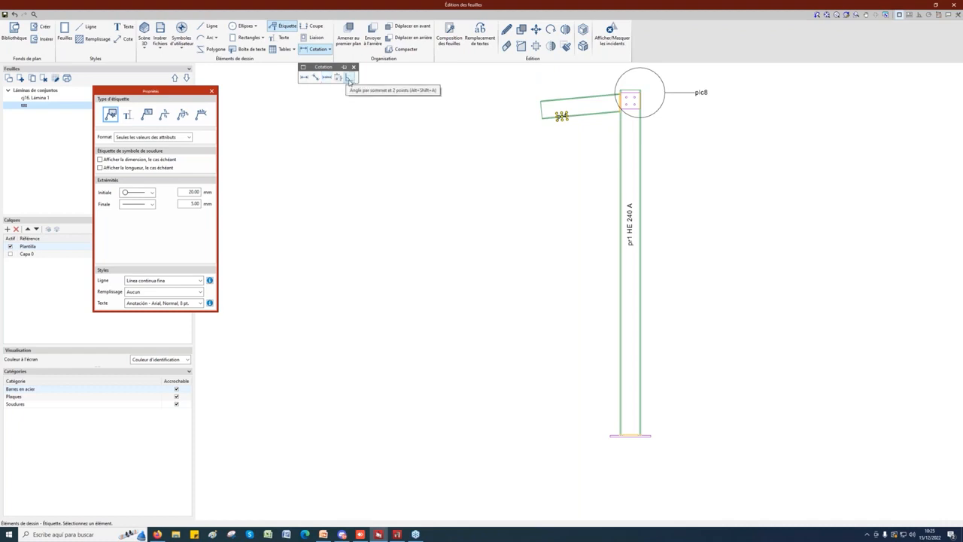
pyautogui.click(348, 79)
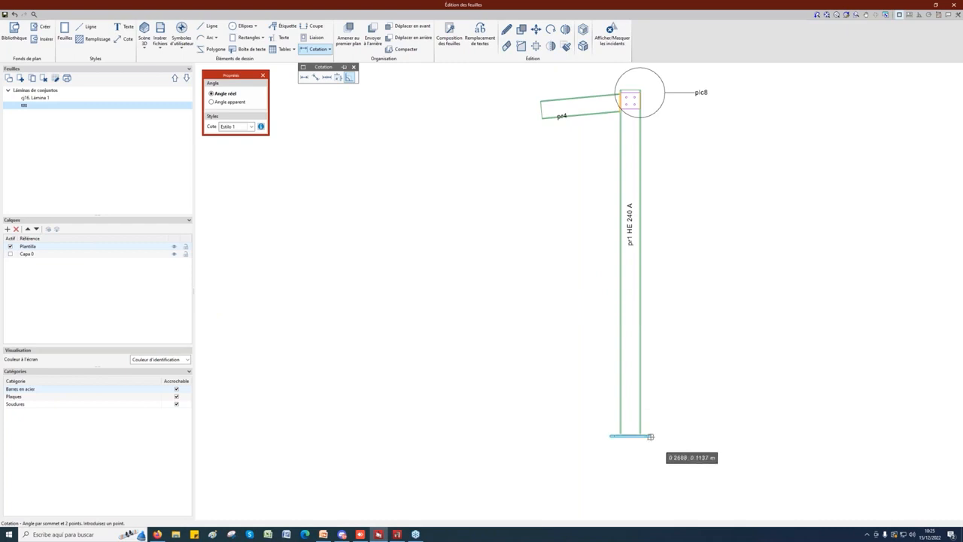
pyautogui.scroll(1, 645, 436)
pyautogui.scroll(2, 646, 436)
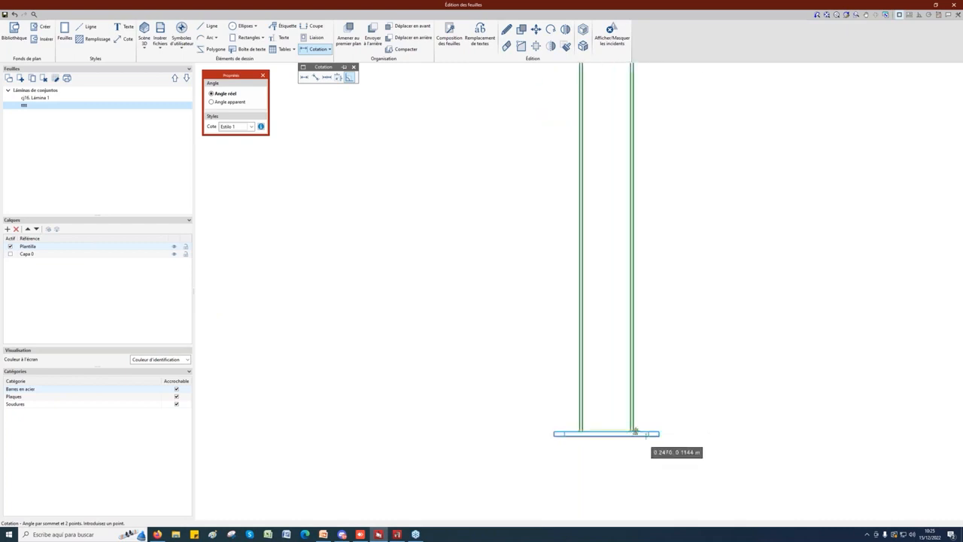
pyautogui.click(635, 432)
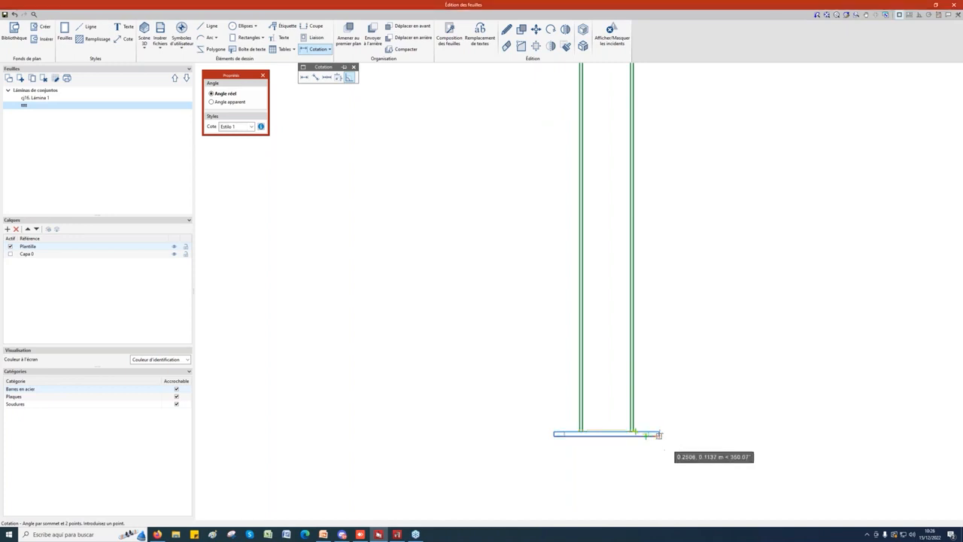
pyautogui.click(656, 432)
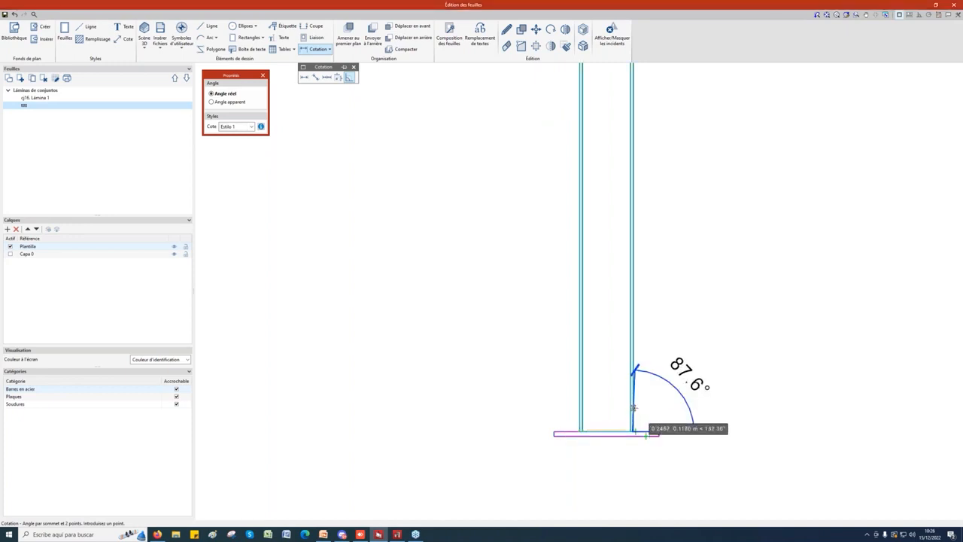
pyautogui.click(634, 369)
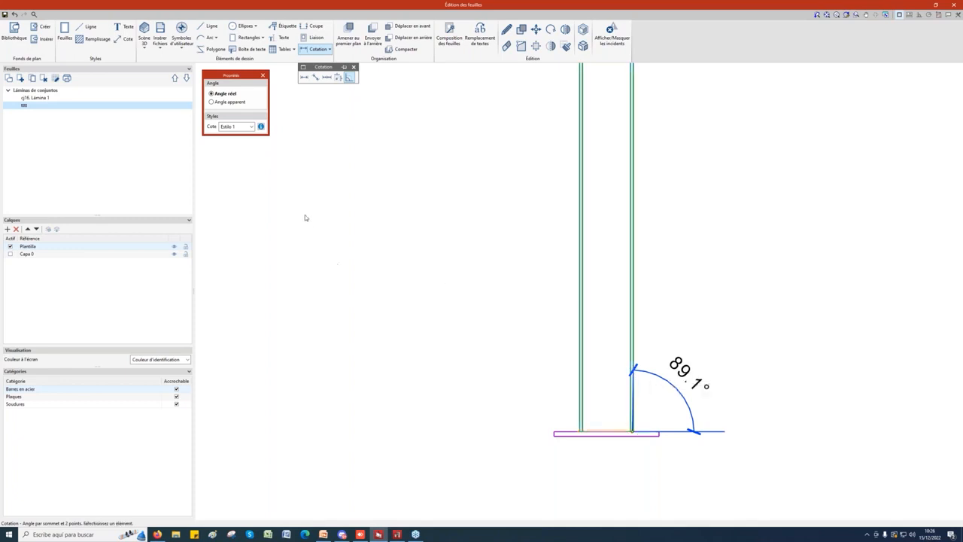
pyautogui.press('Escape')
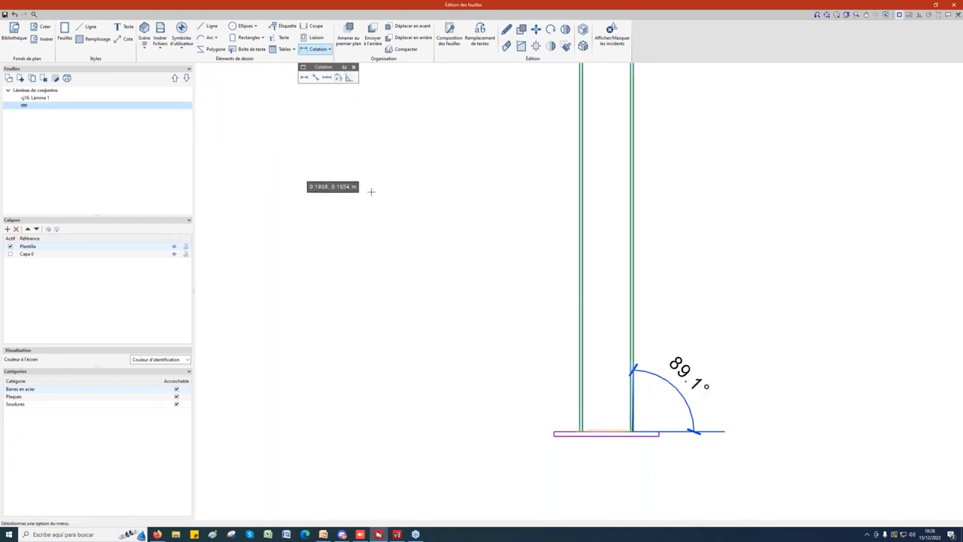
# Insert the predefined Tableau de pièces de l'ensemble in the space beside the column, and erase that new copy
pyautogui.scroll(-1, 491, 256)
pyautogui.scroll(-5, 491, 257)
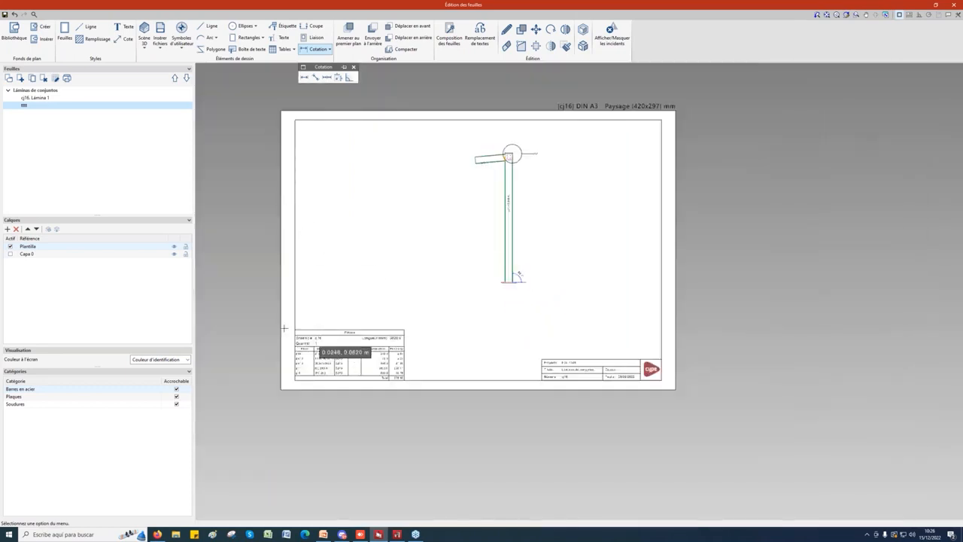
pyautogui.click(284, 49)
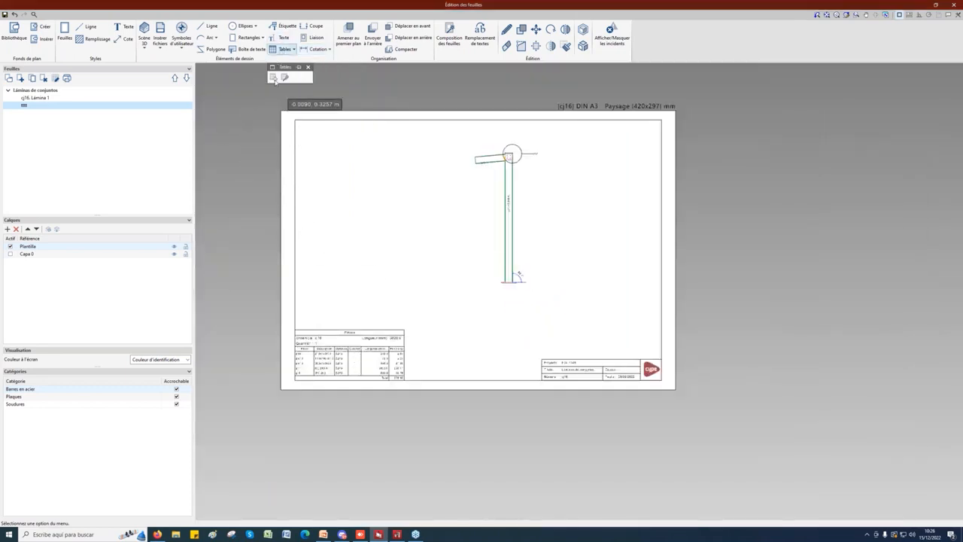
pyautogui.click(285, 77)
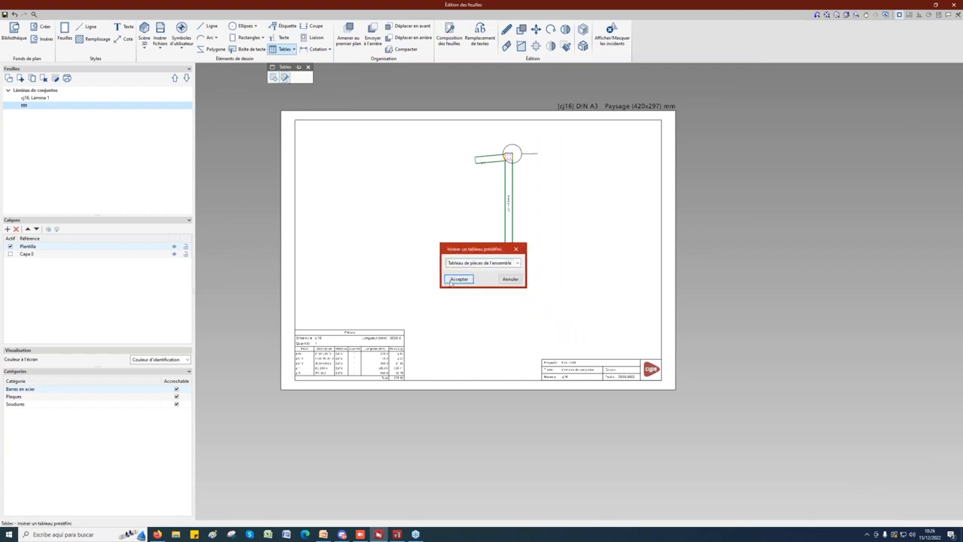
pyautogui.click(456, 279)
pyautogui.click(389, 260)
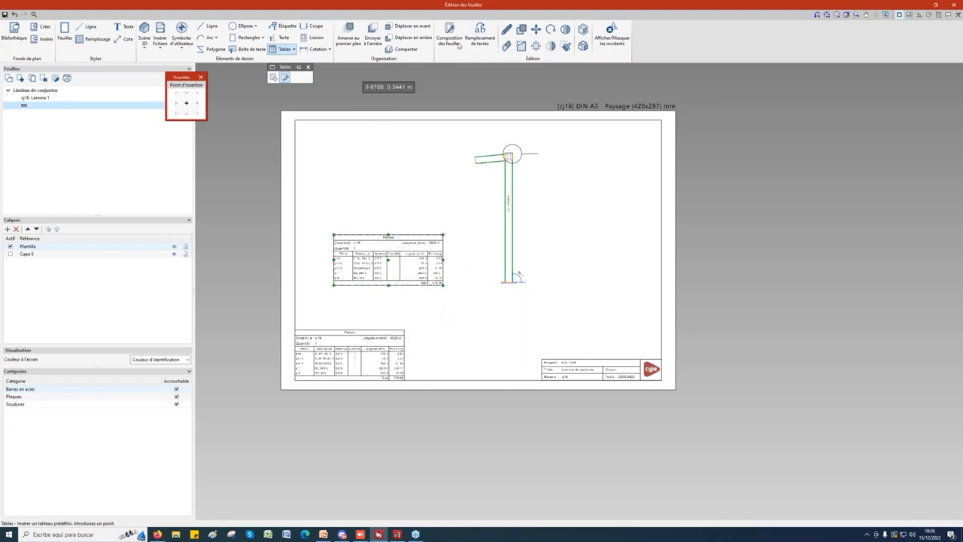
pyautogui.click(506, 46)
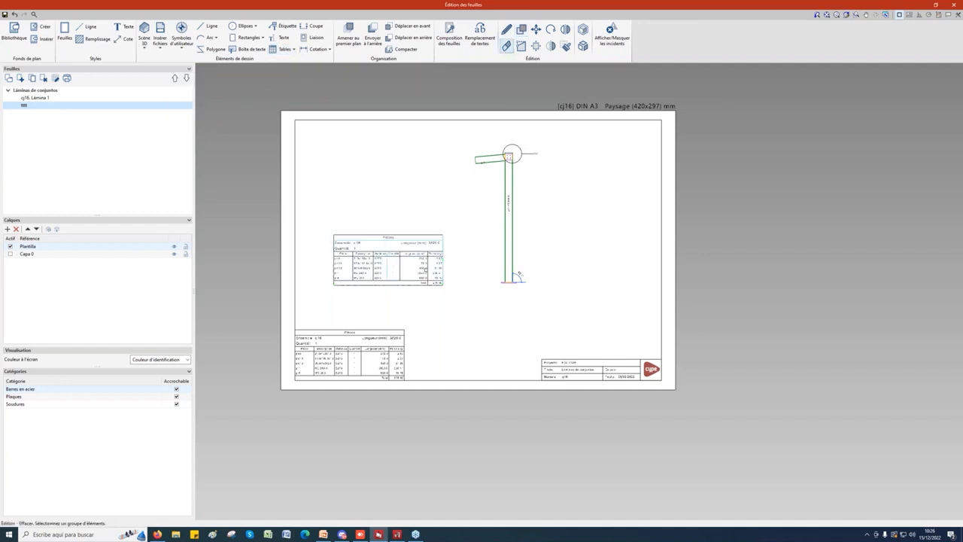
pyautogui.click(383, 261)
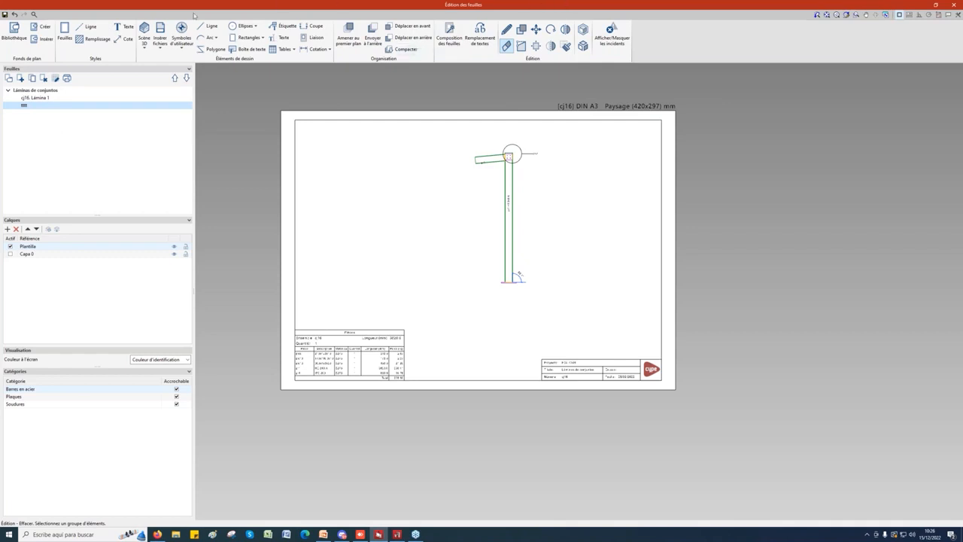
# Close the assembly sheet and open the connection sheet for the Tipo 9 joint at the end of the middle roof beam
pyautogui.click(953, 6)
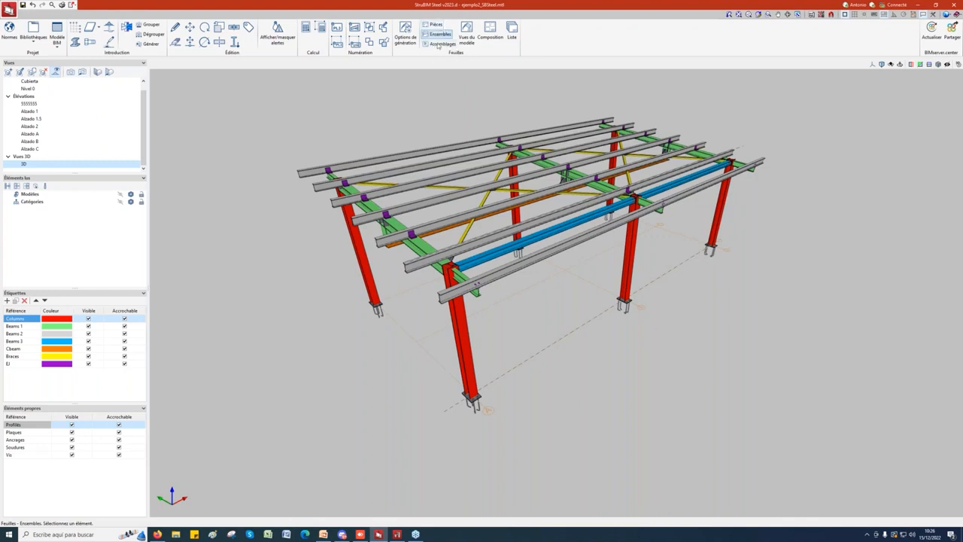
pyautogui.click(438, 45)
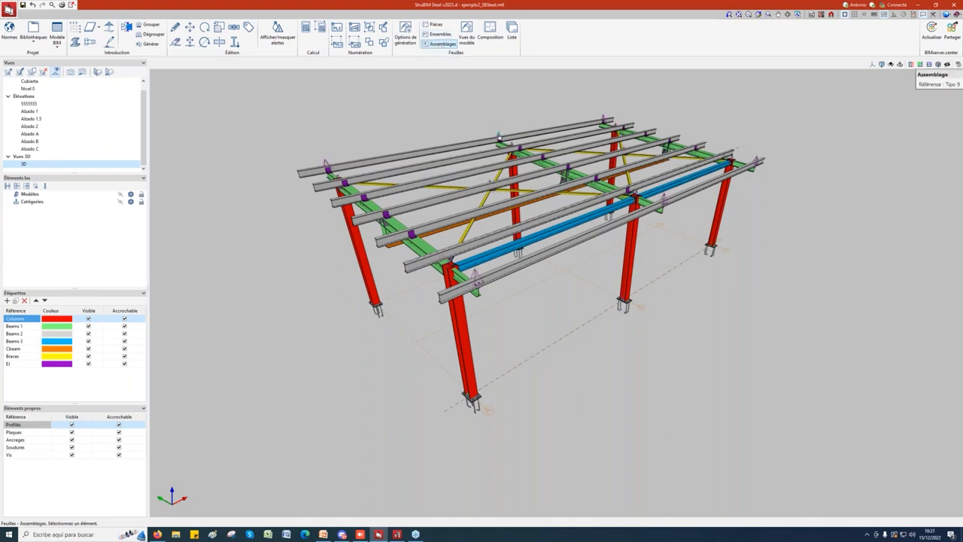
pyautogui.doubleClick(498, 138)
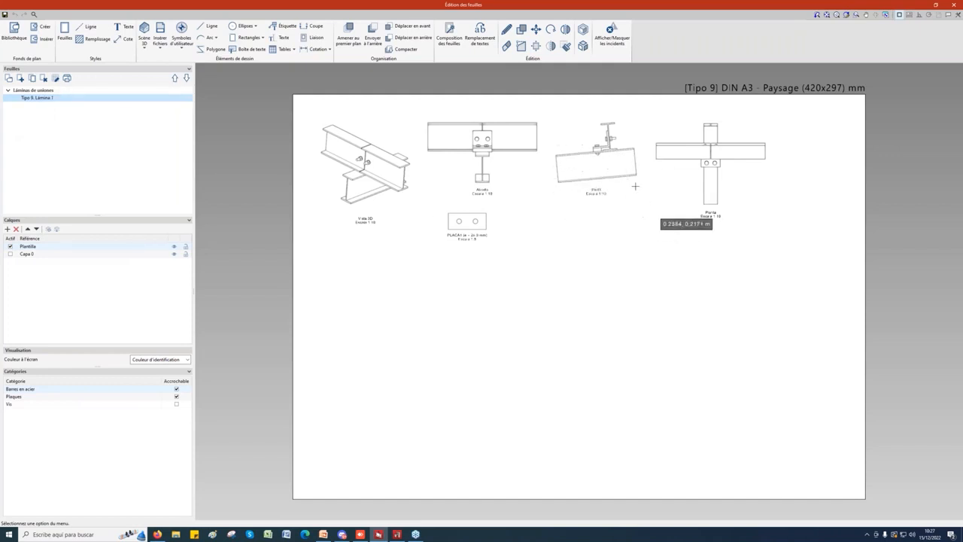
# Label the inclined beam in the Perfil view with an attribute-value label on a circled leader
pyautogui.click(280, 28)
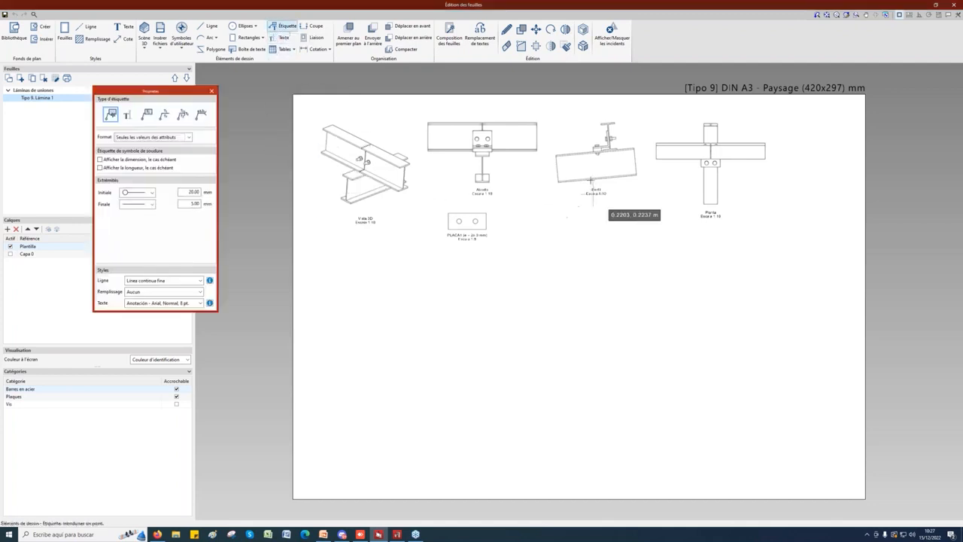
pyautogui.click(595, 169)
pyautogui.click(540, 175)
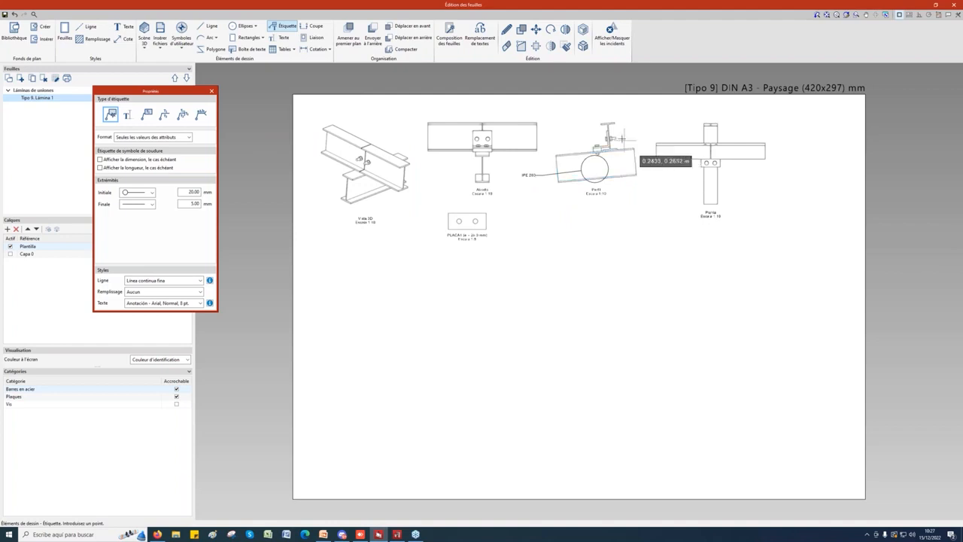
# Make the Vis category snappable and label the bolt in the Perfil view with a circled leader
pyautogui.click(610, 139)
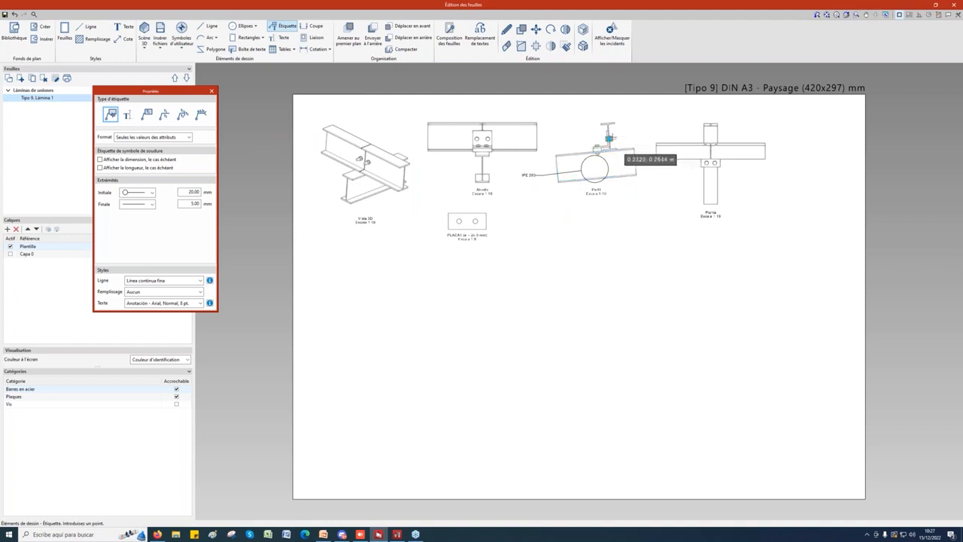
pyautogui.scroll(2, 610, 139)
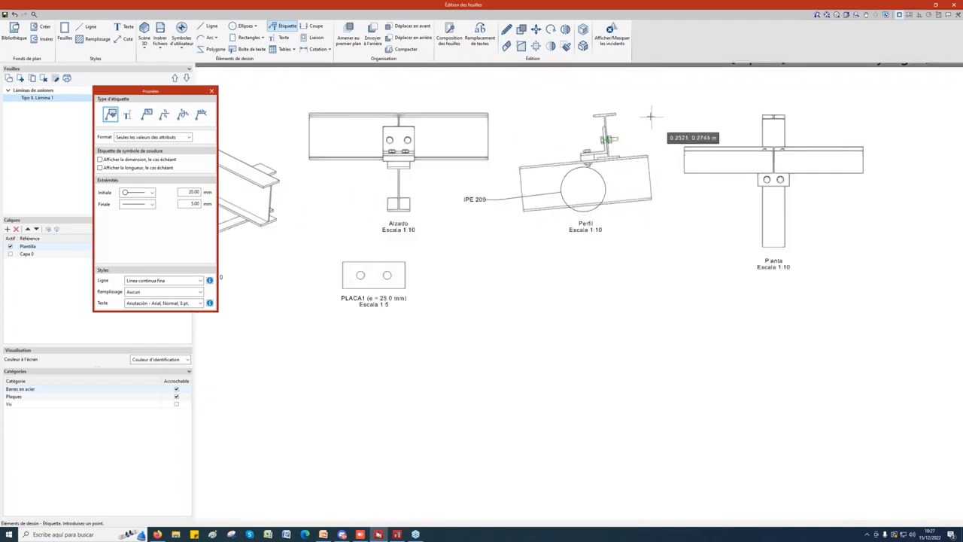
pyautogui.scroll(2, 605, 139)
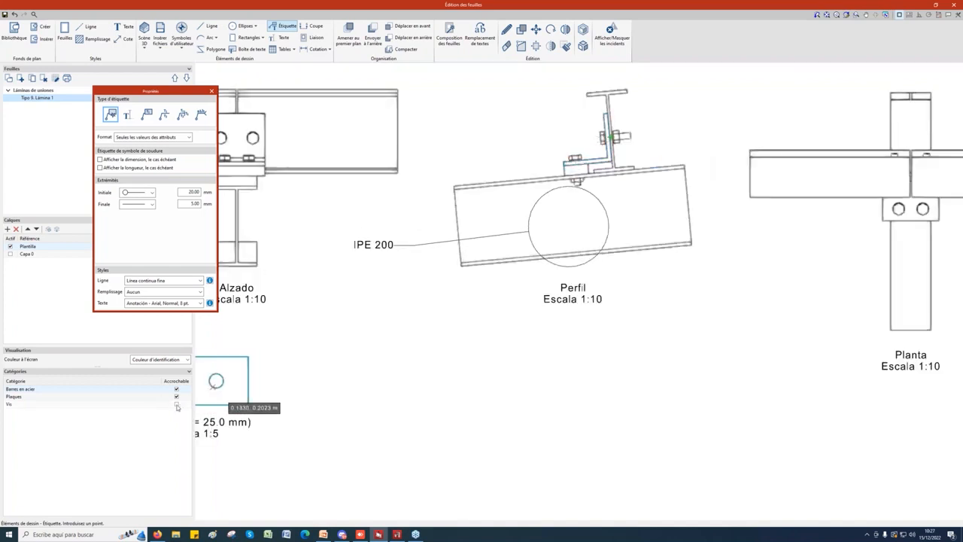
pyautogui.click(176, 405)
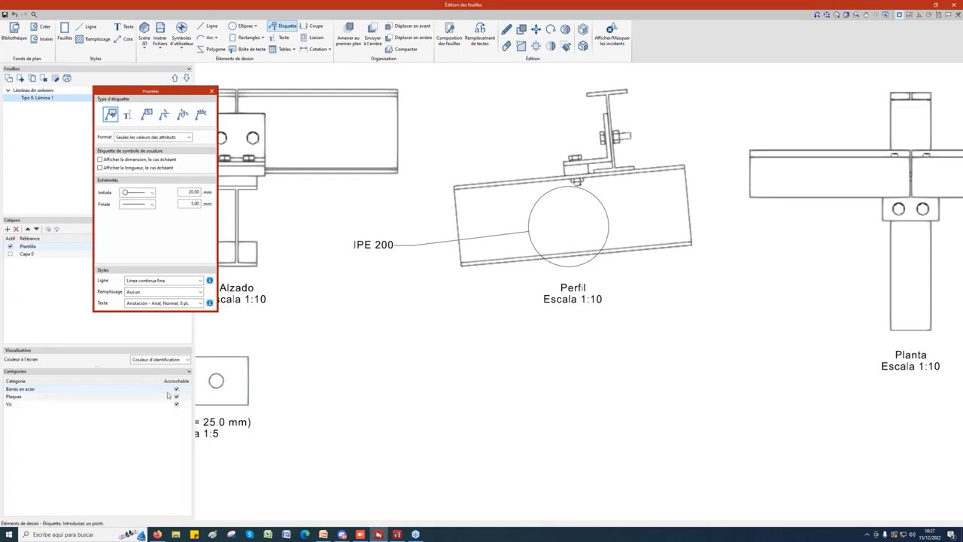
pyautogui.click(608, 140)
pyautogui.click(520, 124)
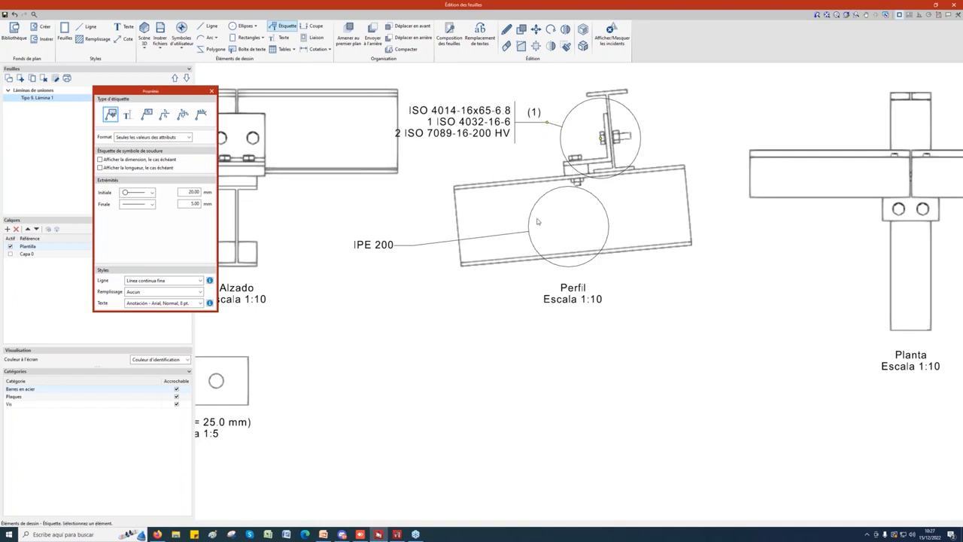
pyautogui.scroll(-1, 697, 349)
pyautogui.scroll(-2, 696, 347)
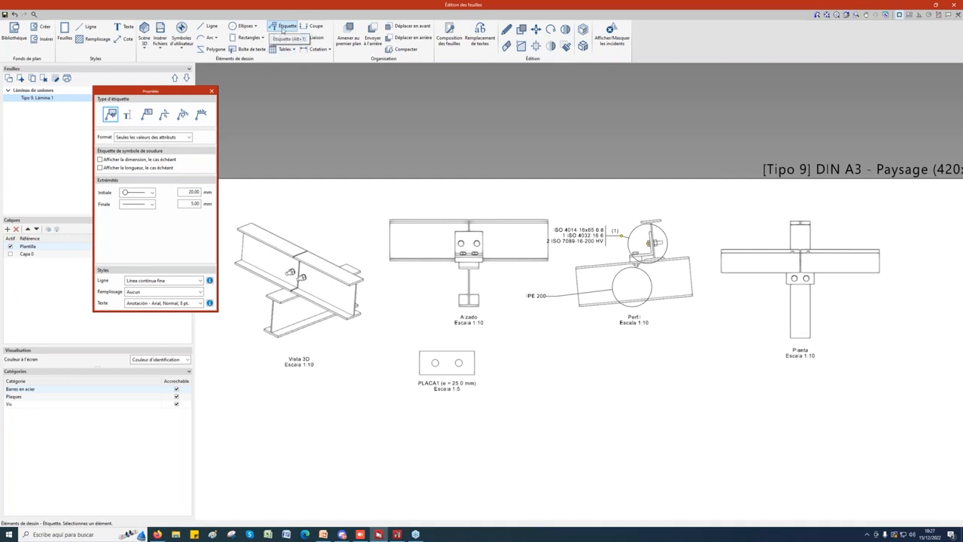
pyautogui.click(211, 91)
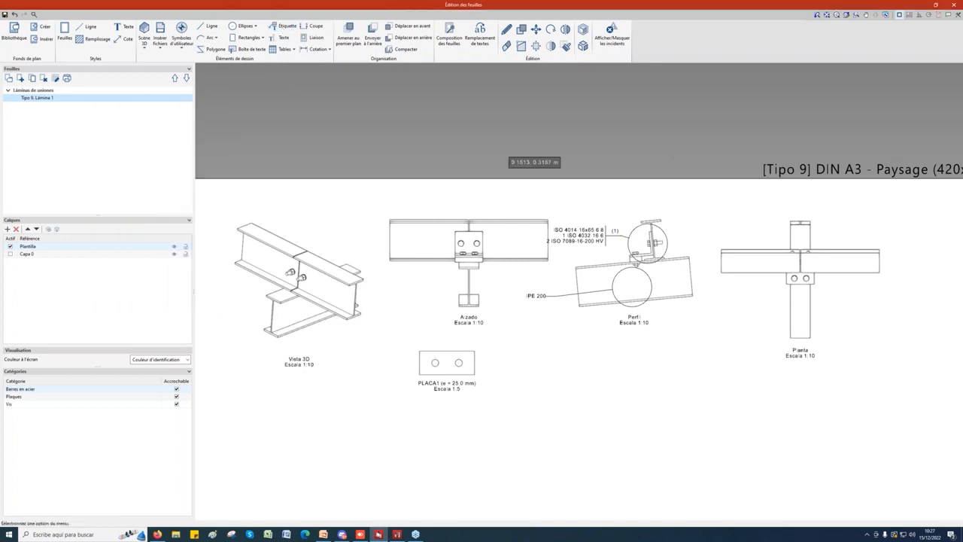
# Leave the connection sheet, open the Vues du modèle sheets, and review Lámina 2, 3 and 4
pyautogui.click(956, 5)
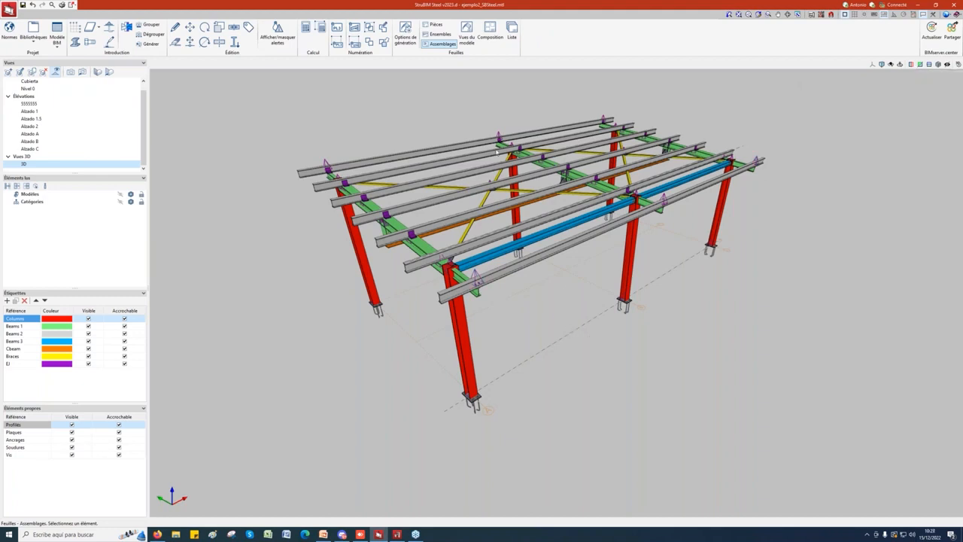
pyautogui.click(467, 37)
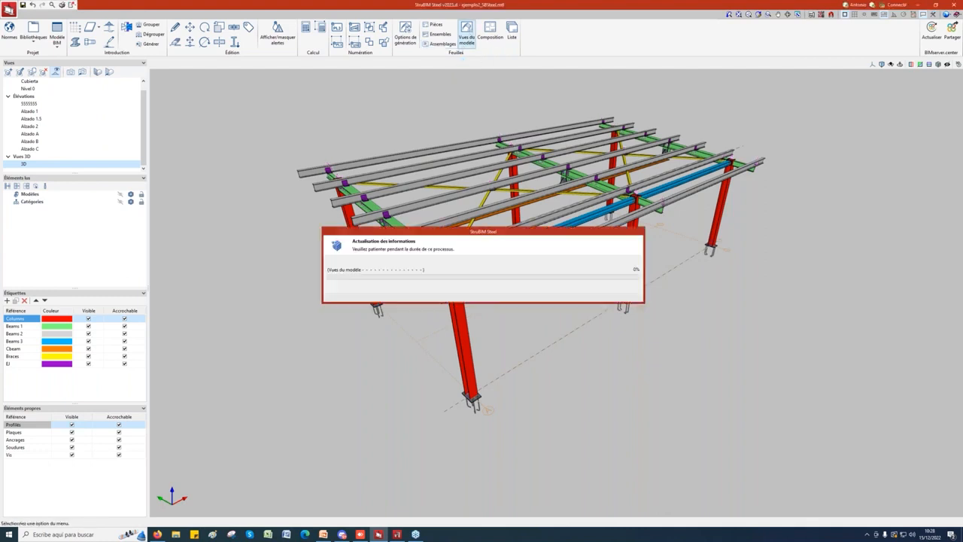
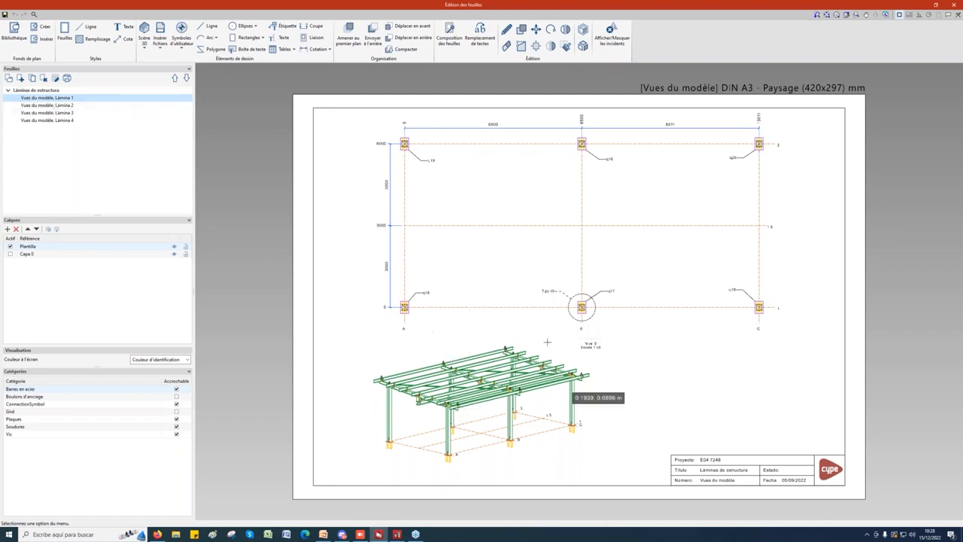
pyautogui.click(66, 106)
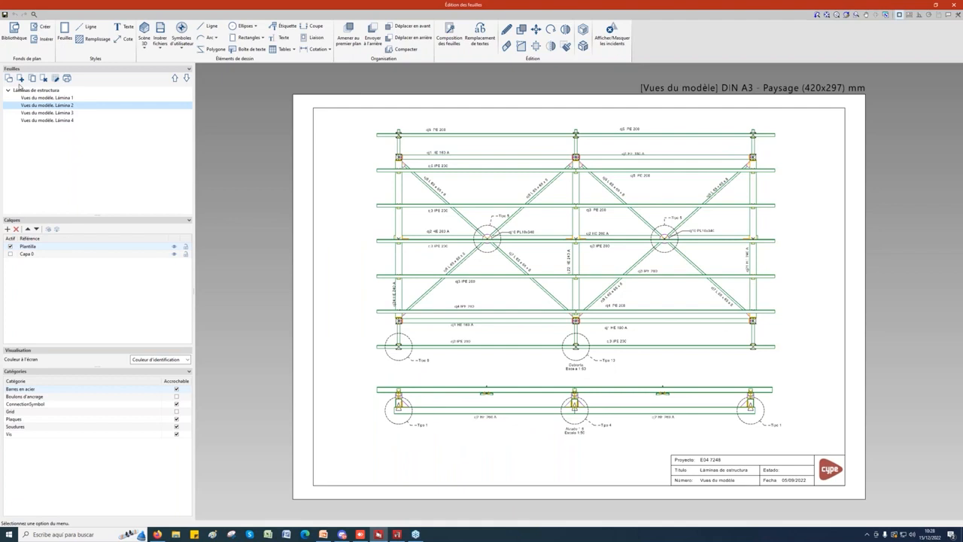
pyautogui.click(51, 113)
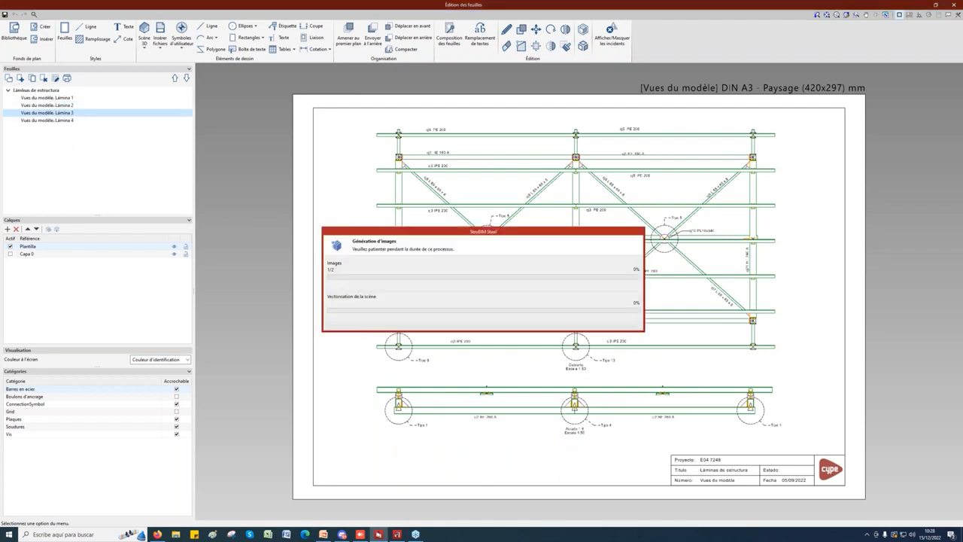
pyautogui.click(53, 120)
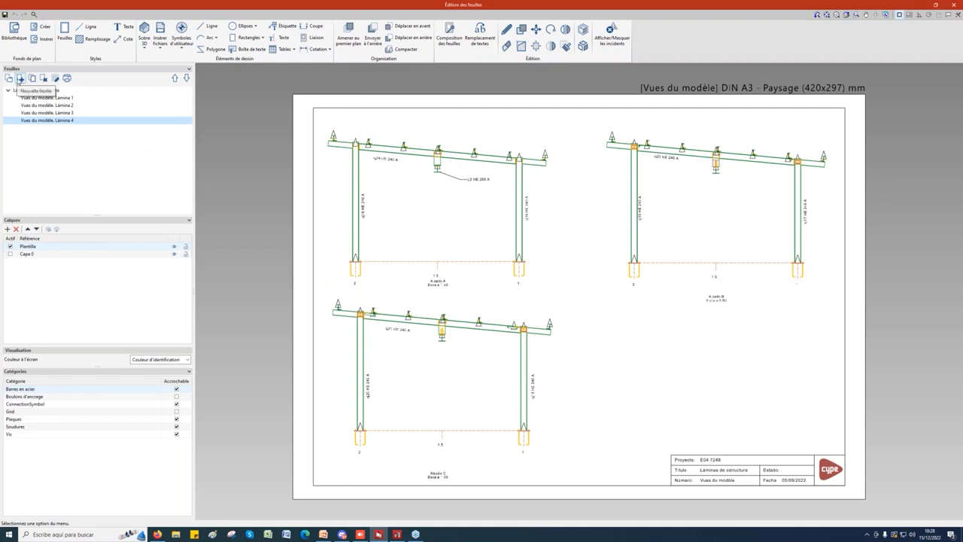
# Add a DIN A3 - Horizontal sheet with the A3 gener background to Láminas de estructura, and frame a 3D scene on it
pyautogui.click(20, 80)
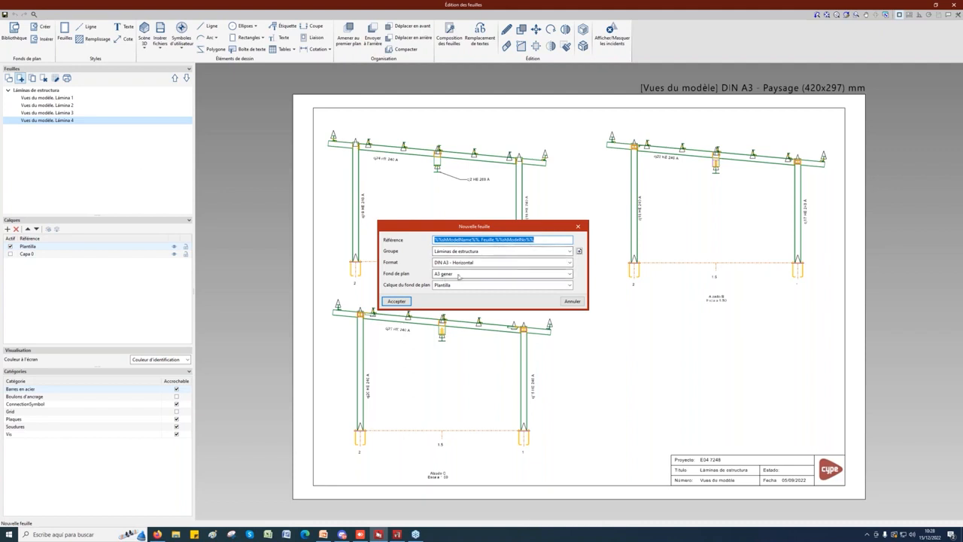
pyautogui.click(397, 301)
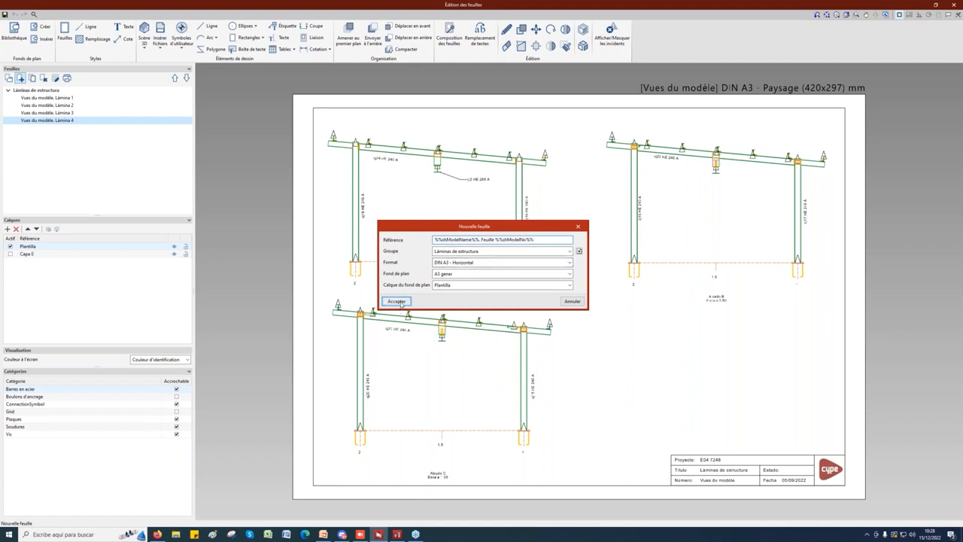
pyautogui.click(143, 47)
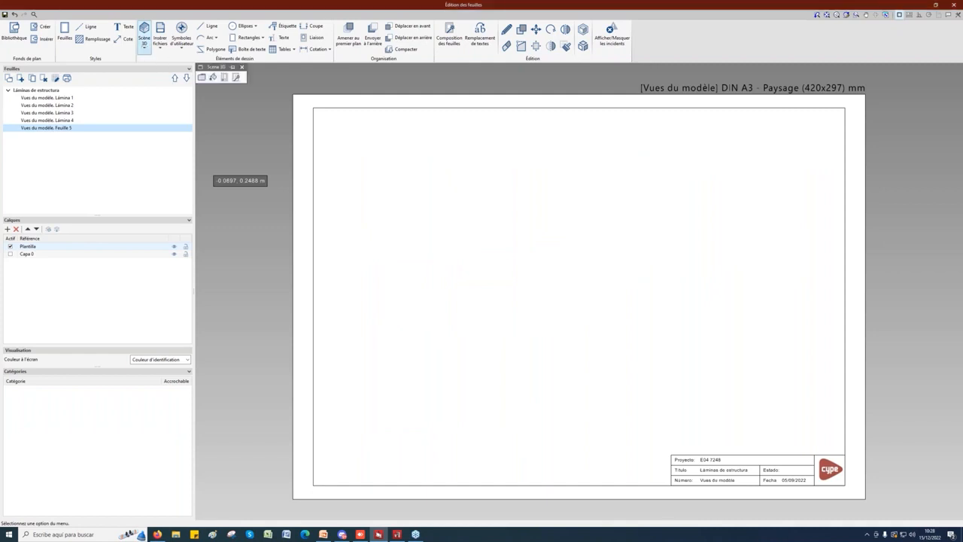
pyautogui.click(223, 77)
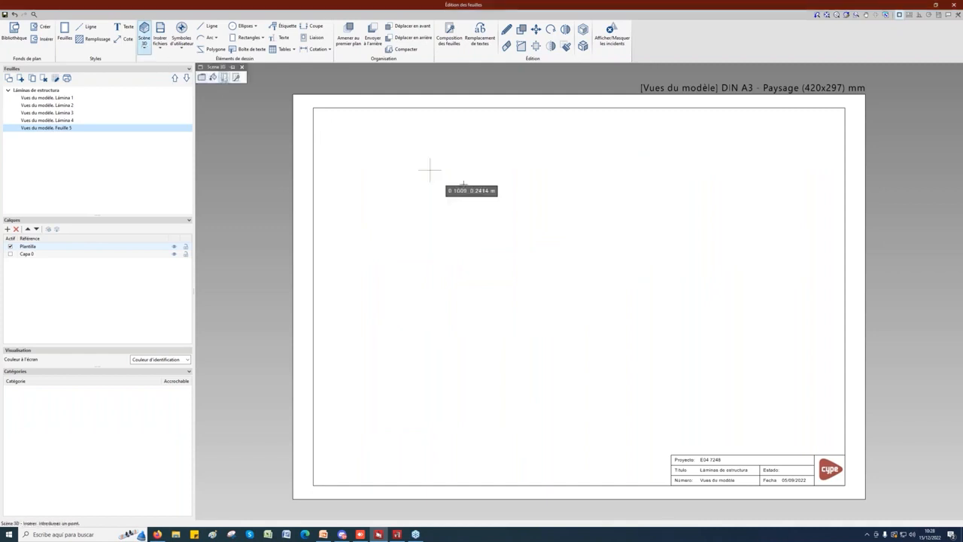
pyautogui.click(449, 153)
pyautogui.click(749, 369)
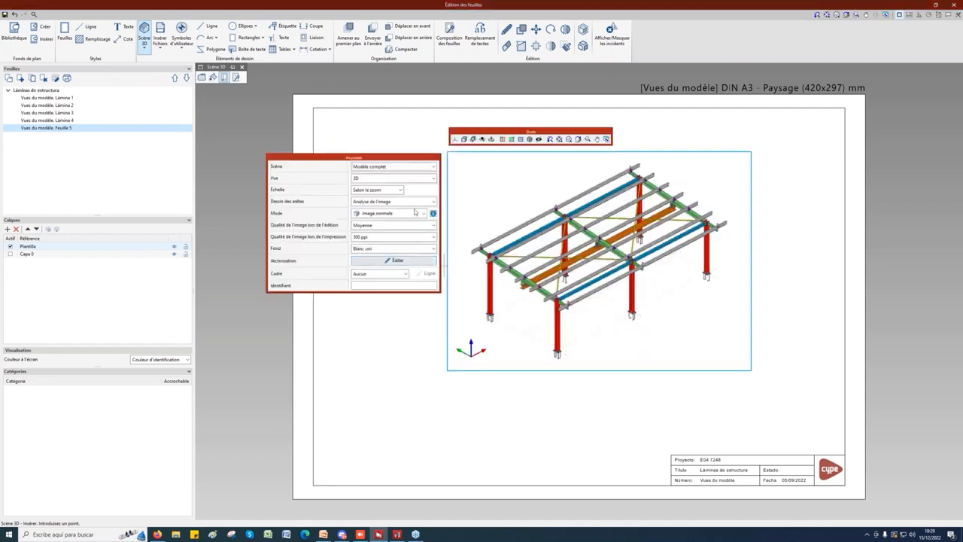
# Try the Alzado 1 view for the scene, set it back to the 3D view, and finish placing it
pyautogui.click(407, 179)
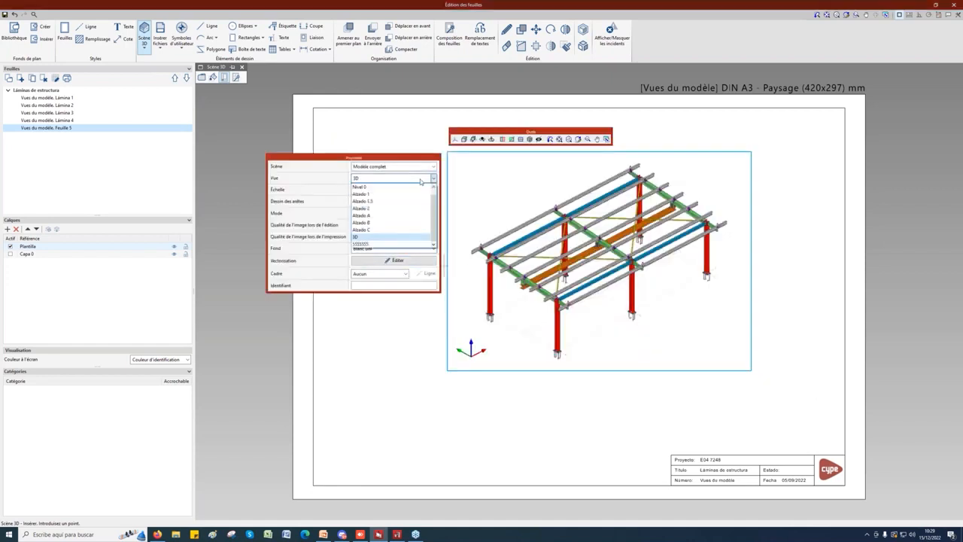
pyautogui.click(362, 193)
pyautogui.click(380, 178)
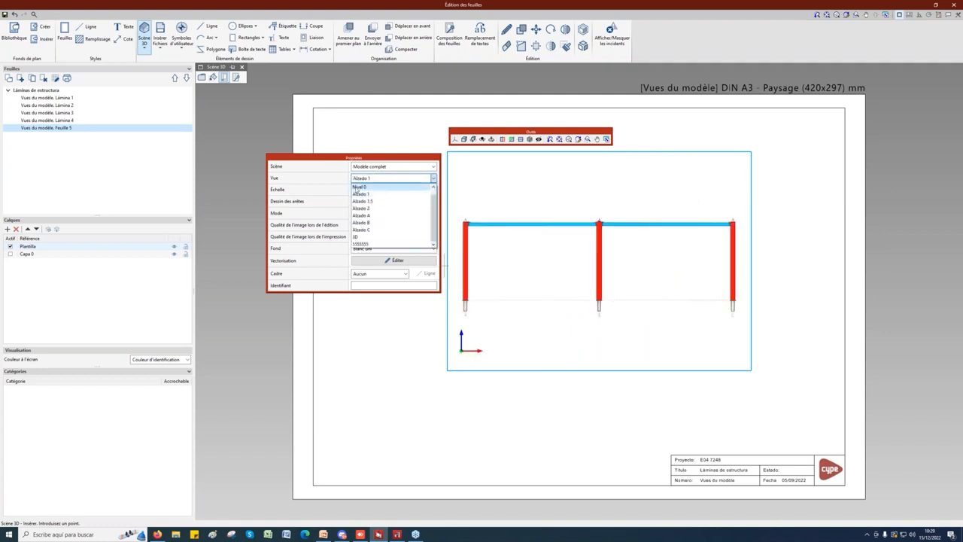
pyautogui.click(357, 236)
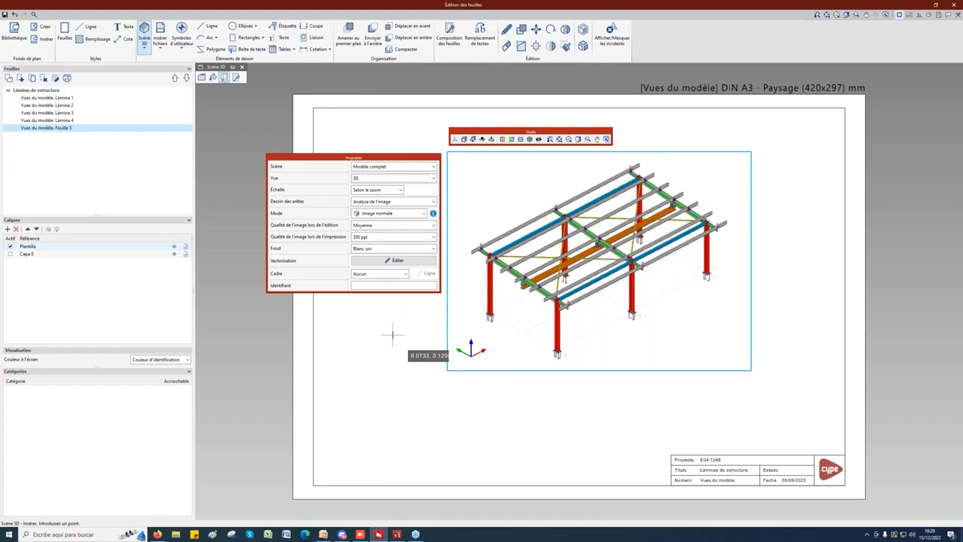
pyautogui.click(392, 335)
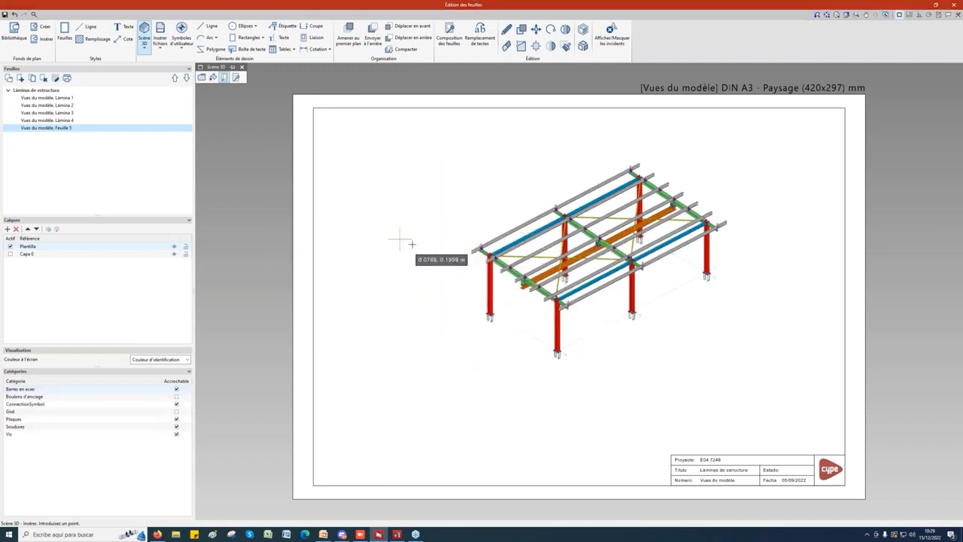
pyautogui.scroll(2, 489, 248)
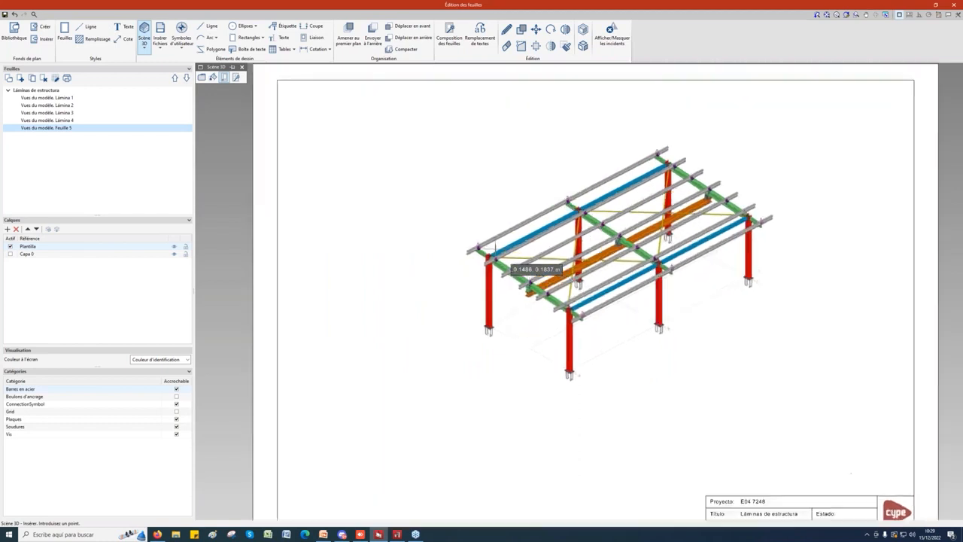
pyautogui.scroll(4, 485, 248)
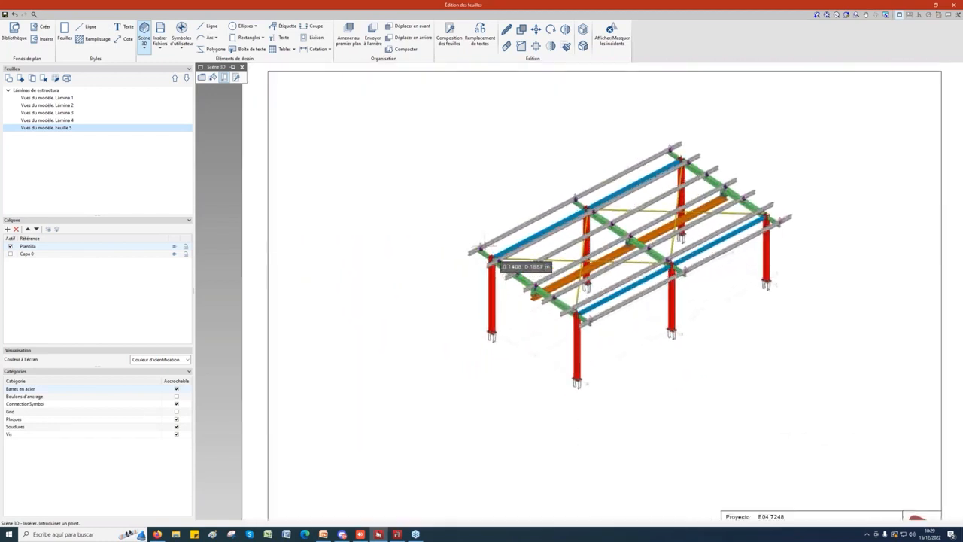
# Label the corner connection symbol at the roof's front-left end with a circled leader, and leave the sheet editor
pyautogui.scroll(-4, 493, 267)
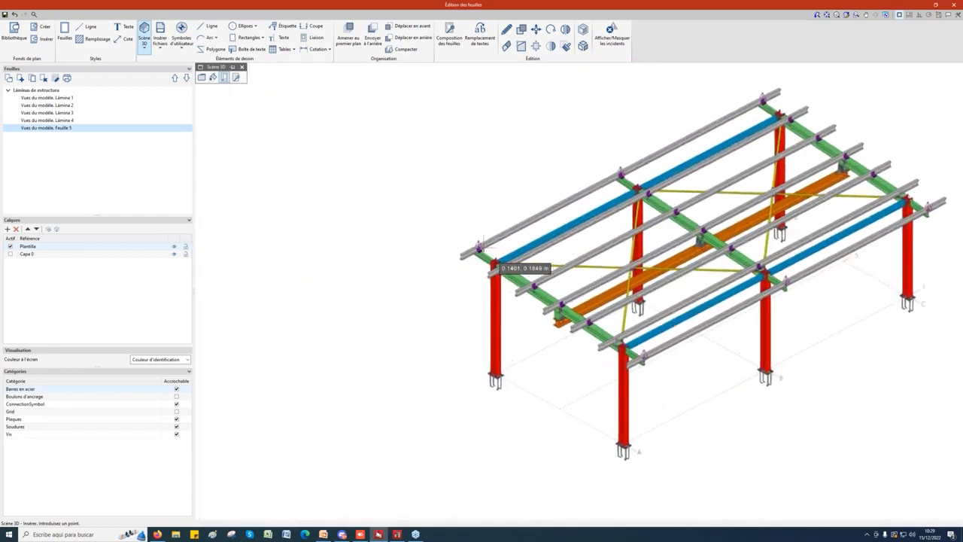
pyautogui.click(286, 25)
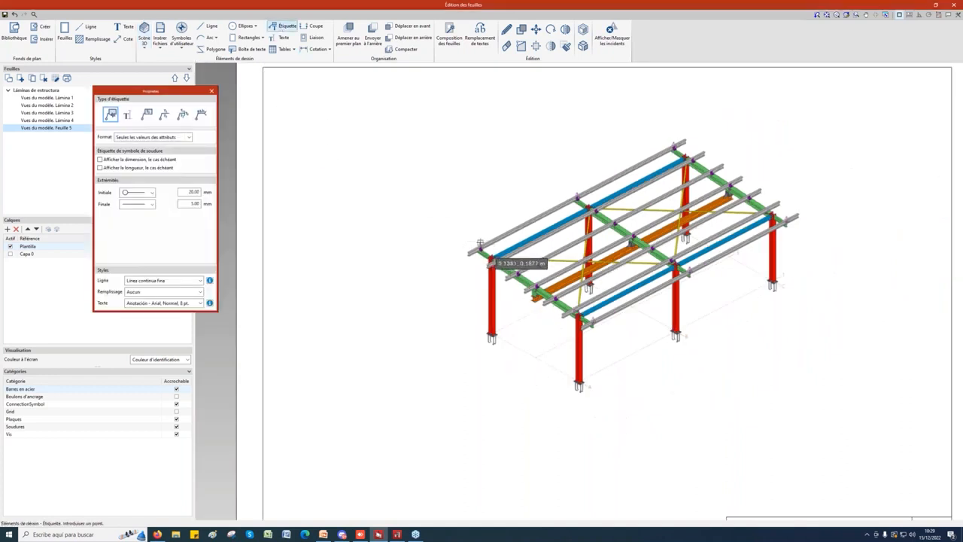
pyautogui.click(480, 245)
pyautogui.click(482, 217)
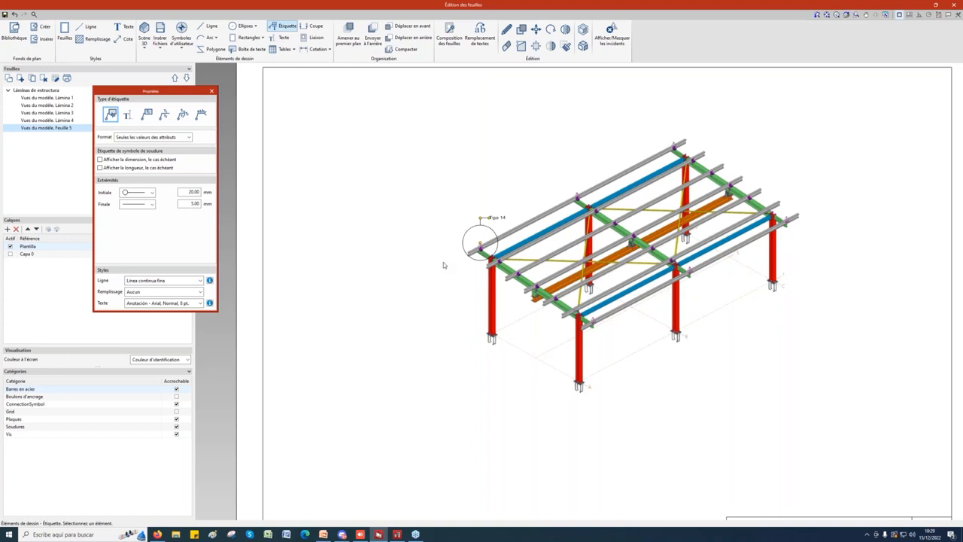
pyautogui.press('Escape')
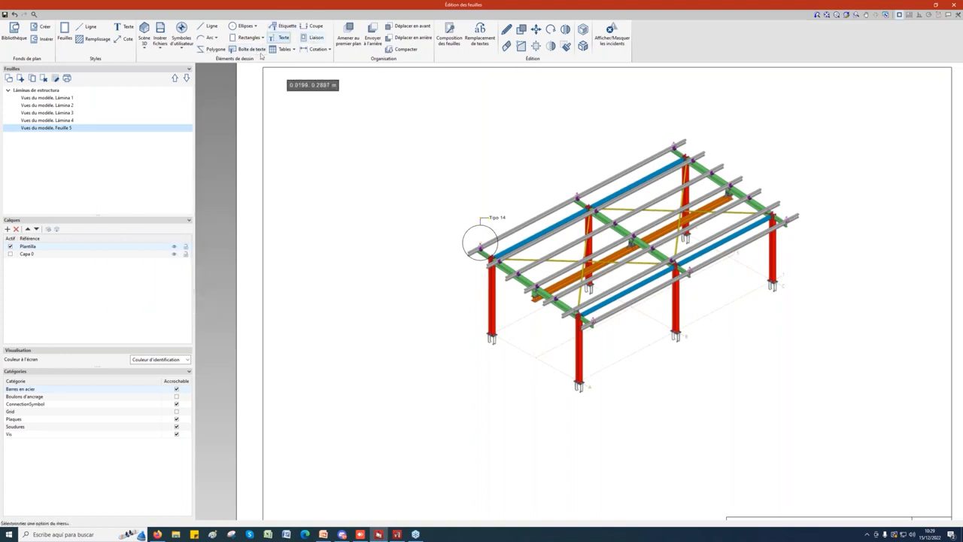
pyautogui.scroll(-2, 447, 170)
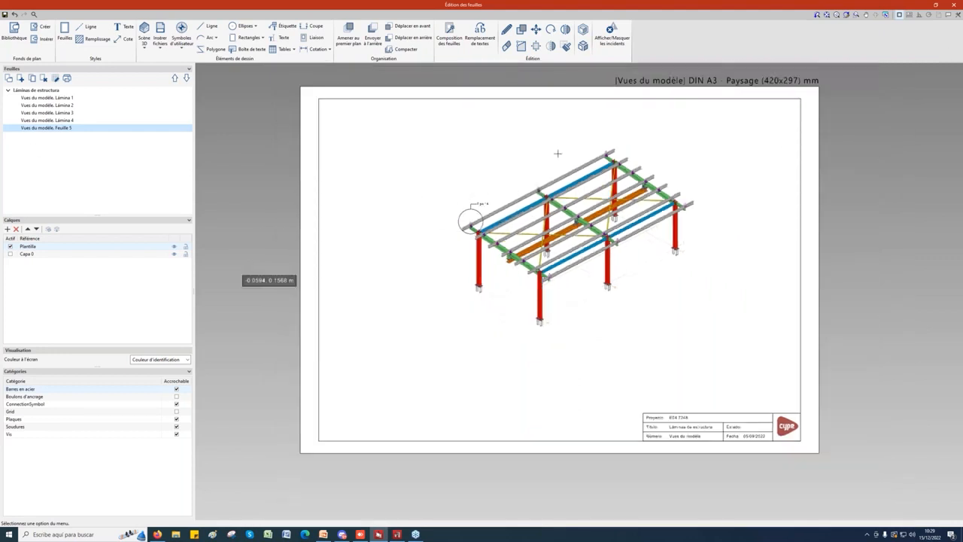
pyautogui.click(957, 4)
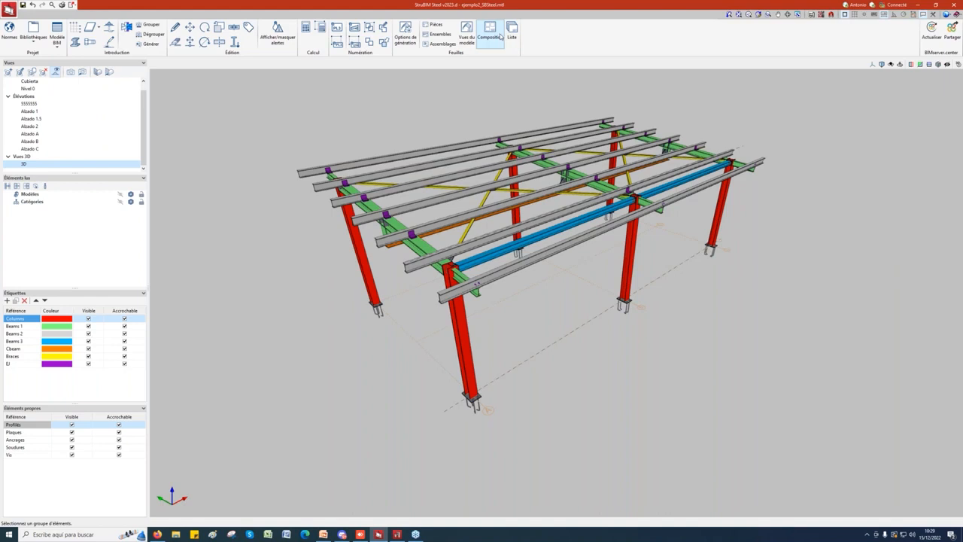
# Open the sheet composition, review sheet U1, inspect the source sheet of its Tipo 4 detail, and return to U1
pyautogui.click(494, 29)
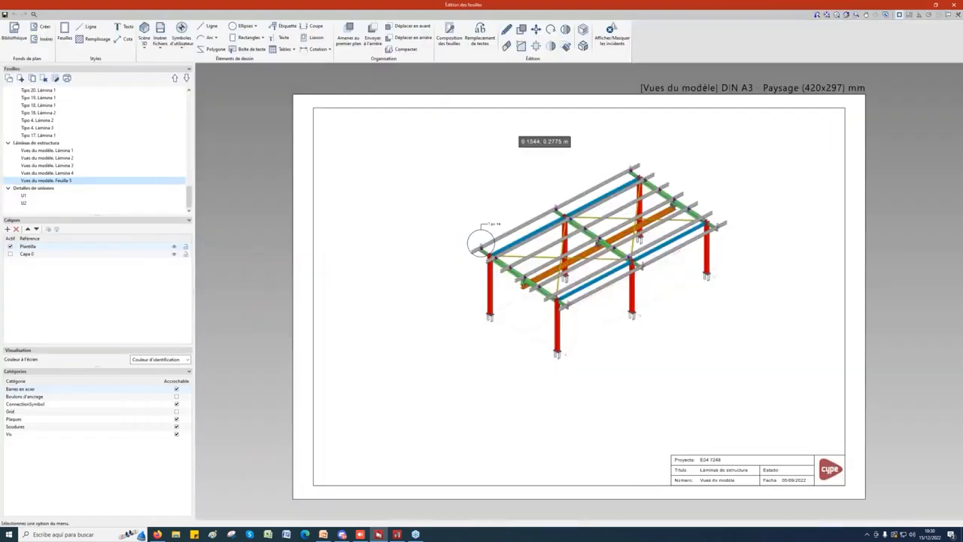
pyautogui.click(23, 196)
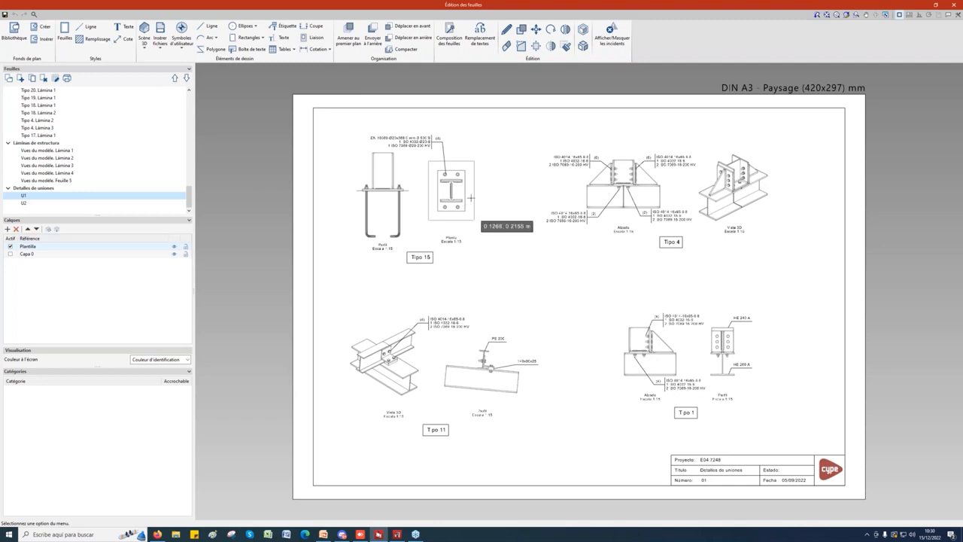
pyautogui.click(506, 30)
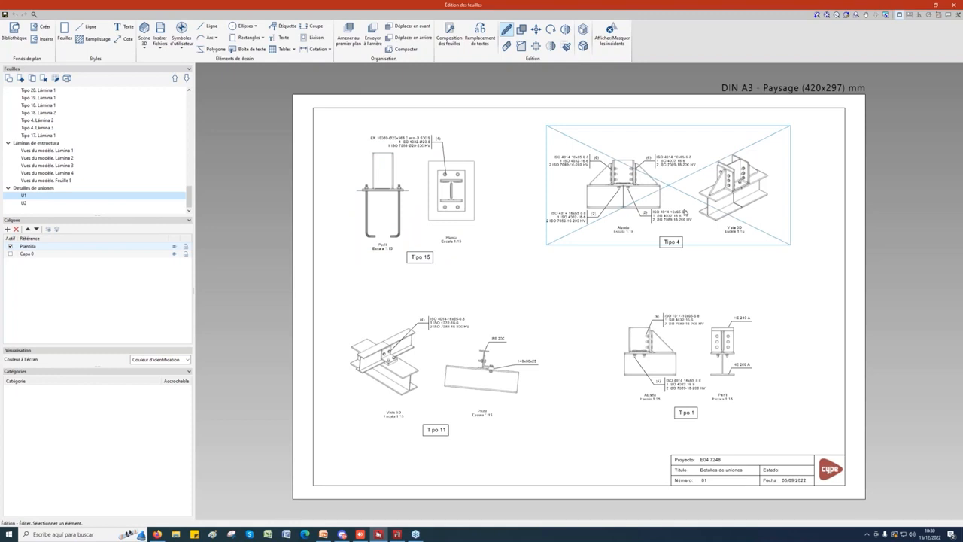
pyautogui.doubleClick(684, 212)
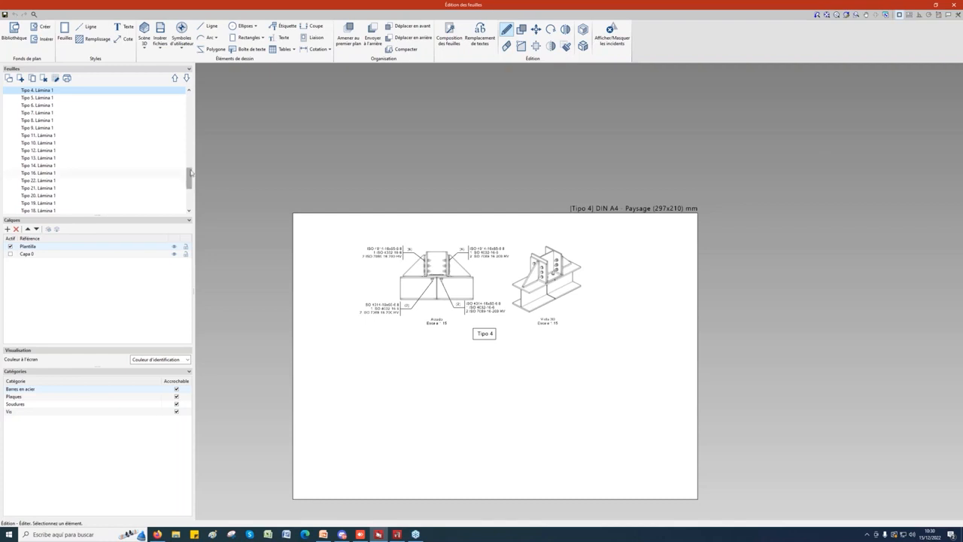
pyautogui.scroll(-5, 173, 188)
pyautogui.click(37, 198)
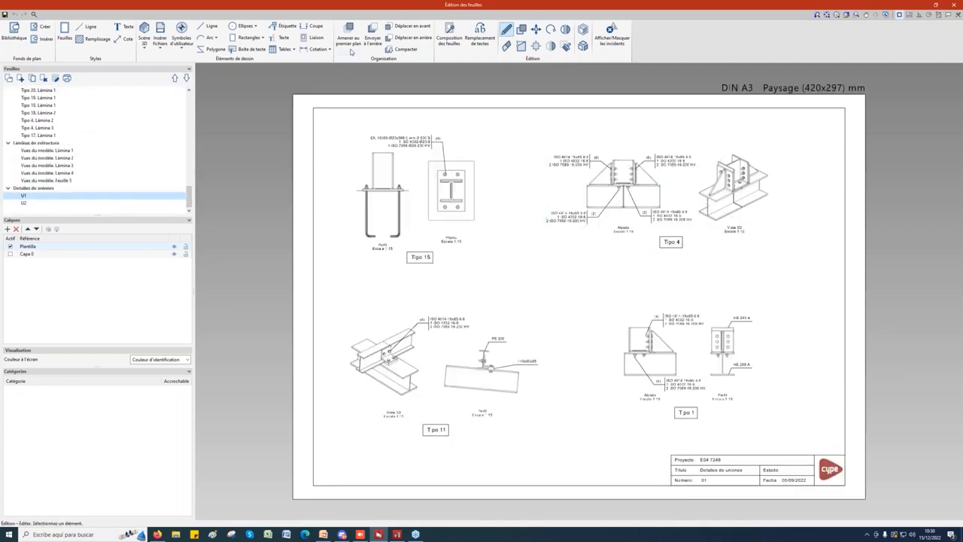
# Browse the sheets that can be linked into U1 without inserting any, and leave the sheet composition
pyautogui.click(316, 39)
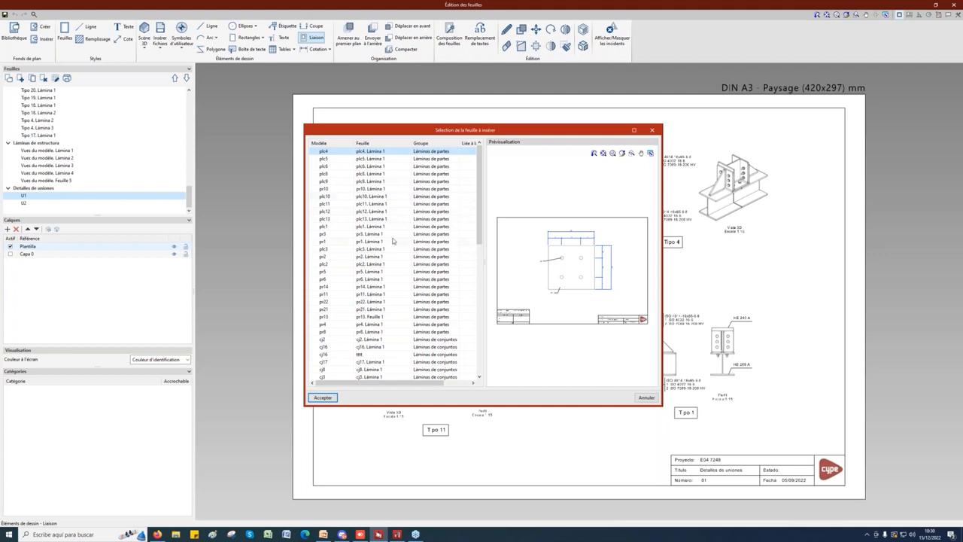
pyautogui.moveTo(480, 208); pyautogui.dragTo(487, 251)
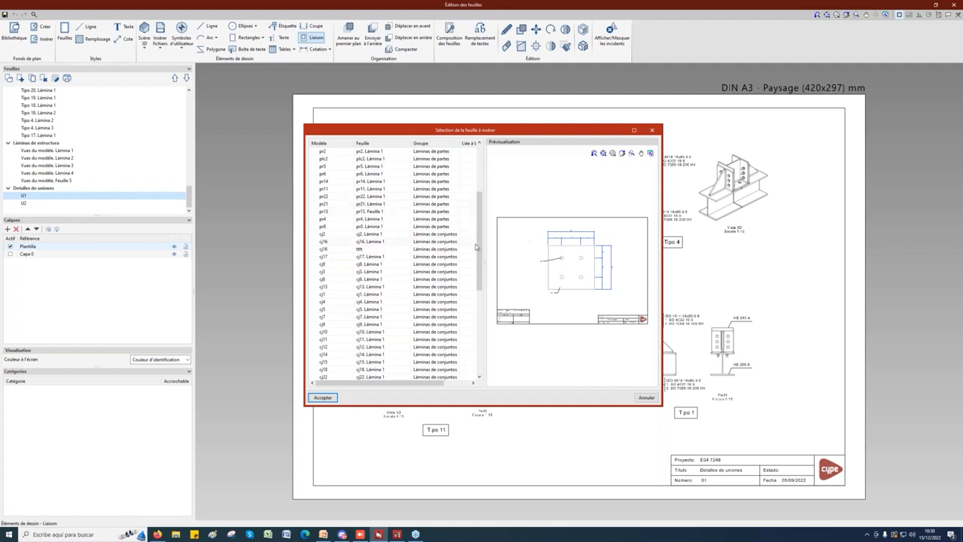
pyautogui.moveTo(478, 219); pyautogui.dragTo(487, 172)
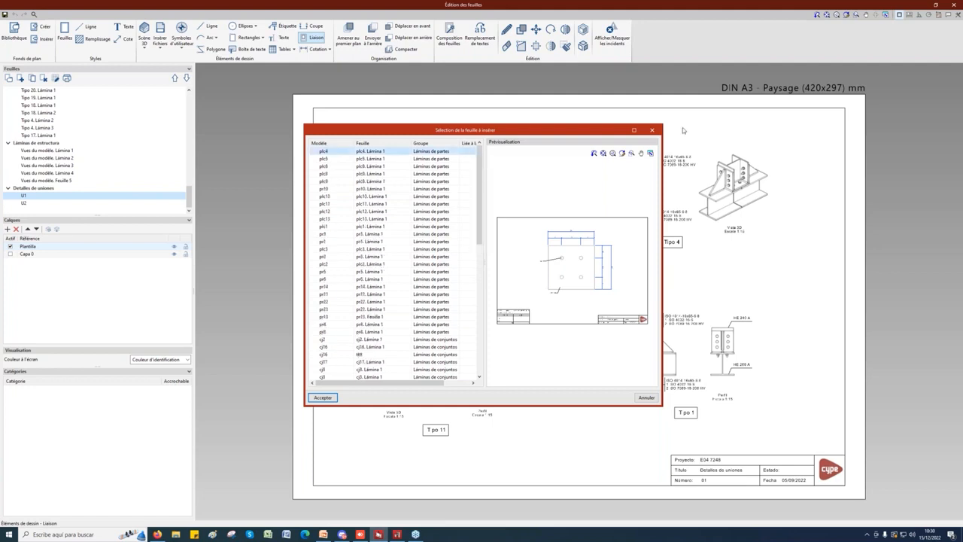
pyautogui.click(652, 130)
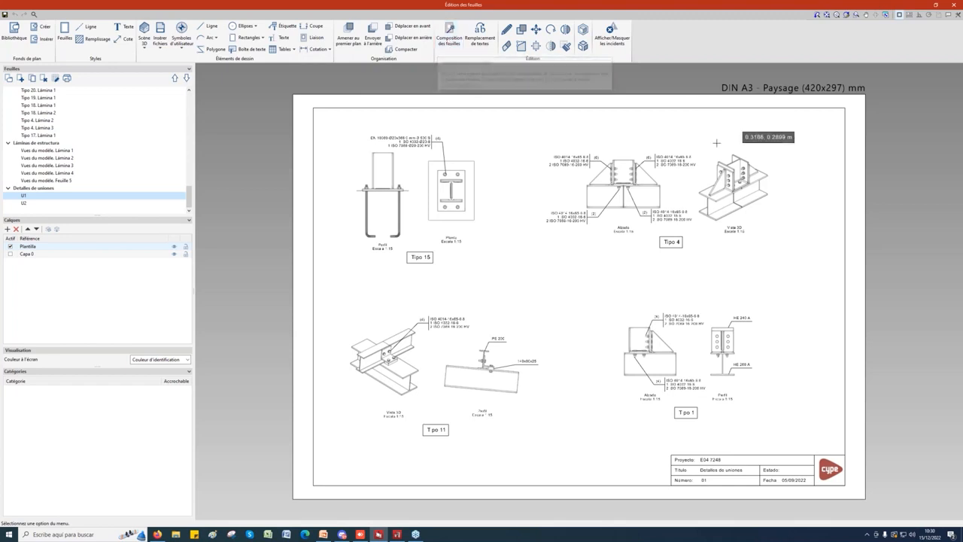
pyautogui.click(955, 5)
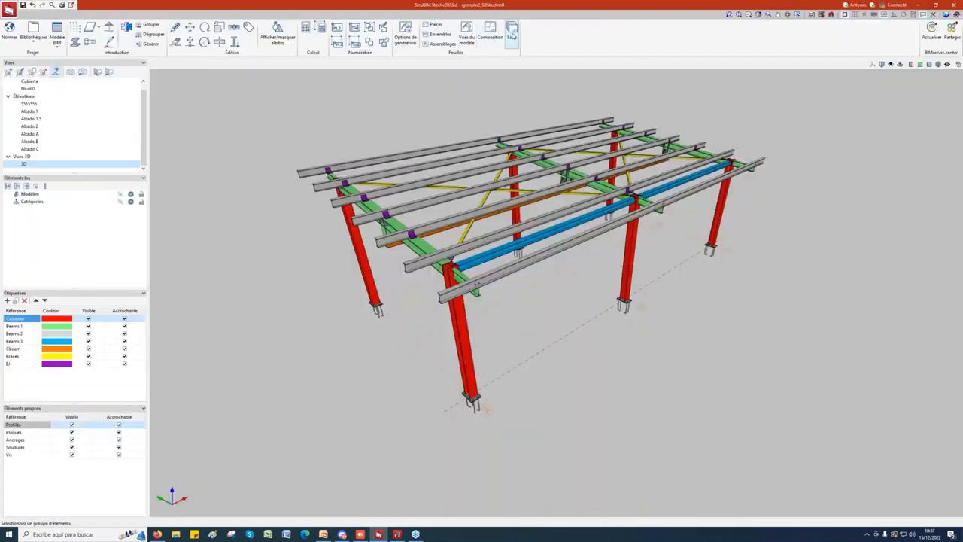
# Open and enlarge the list of sheets, and examine the category, content, completion status and comments of its entries
pyautogui.click(512, 34)
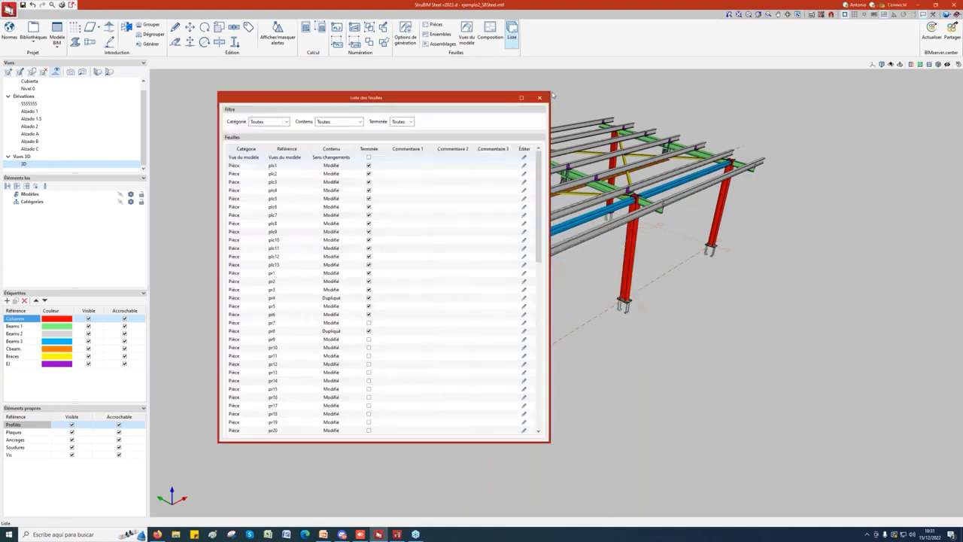
pyautogui.moveTo(482, 99); pyautogui.dragTo(474, 74)
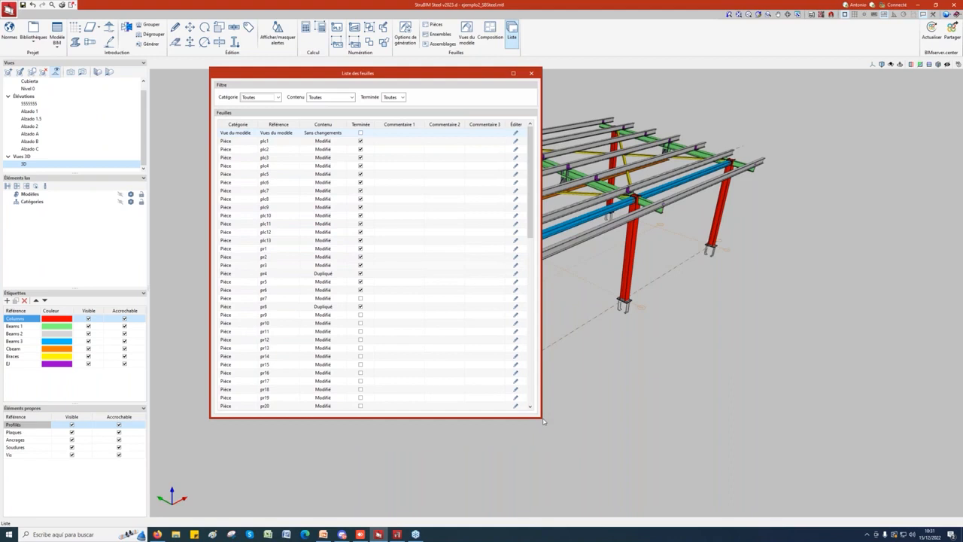
pyautogui.moveTo(544, 420); pyautogui.dragTo(802, 487)
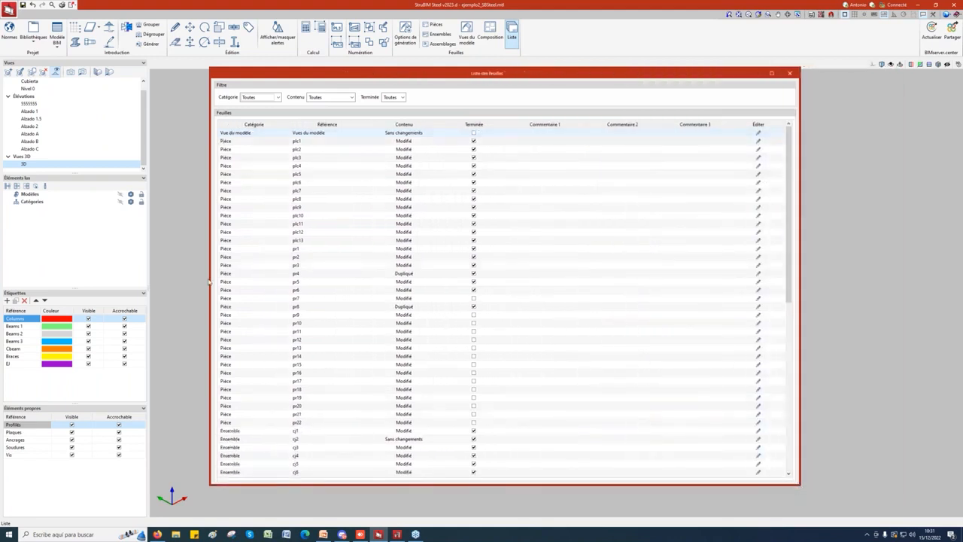
pyautogui.scroll(-13, 249, 293)
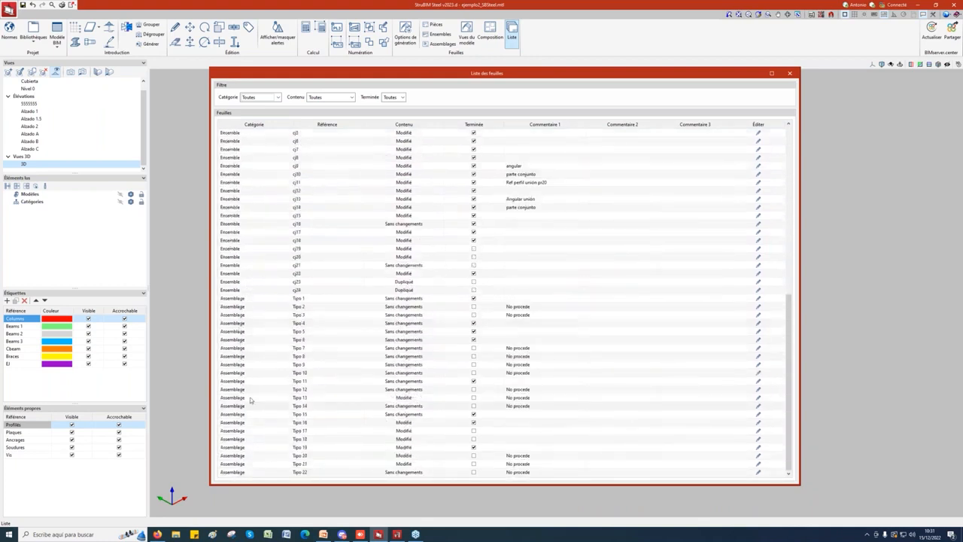
pyautogui.scroll(1, 262, 324)
pyautogui.scroll(5, 263, 322)
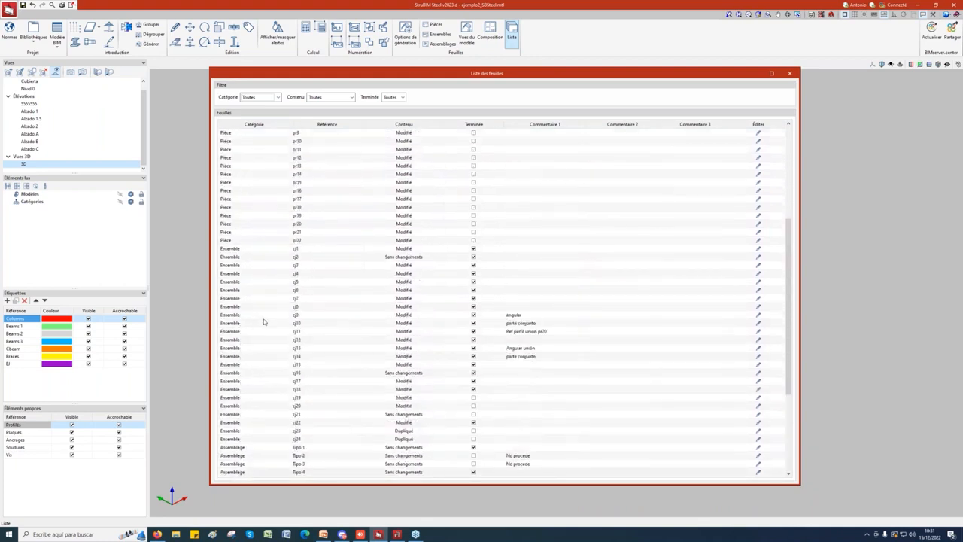
pyautogui.scroll(-6, 263, 321)
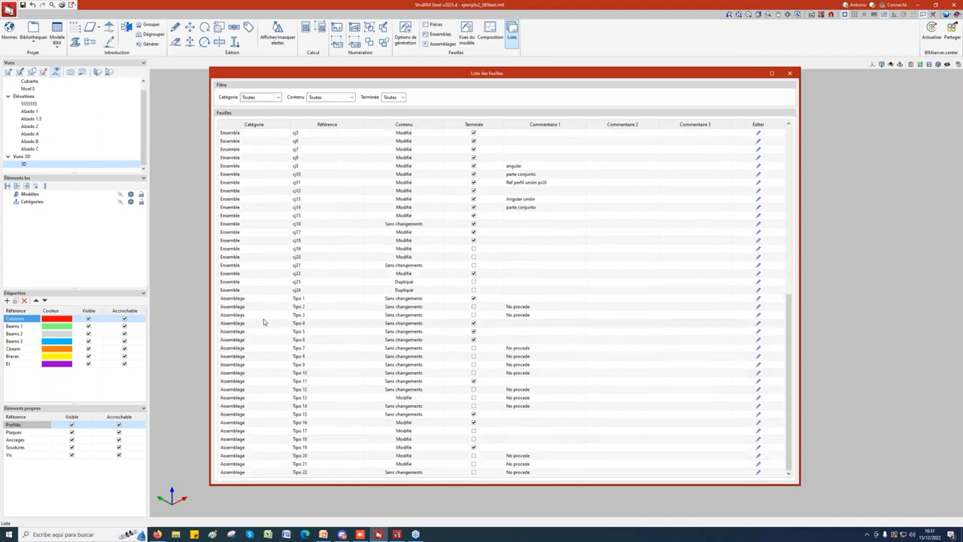
pyautogui.scroll(8, 263, 322)
pyautogui.scroll(5, 281, 322)
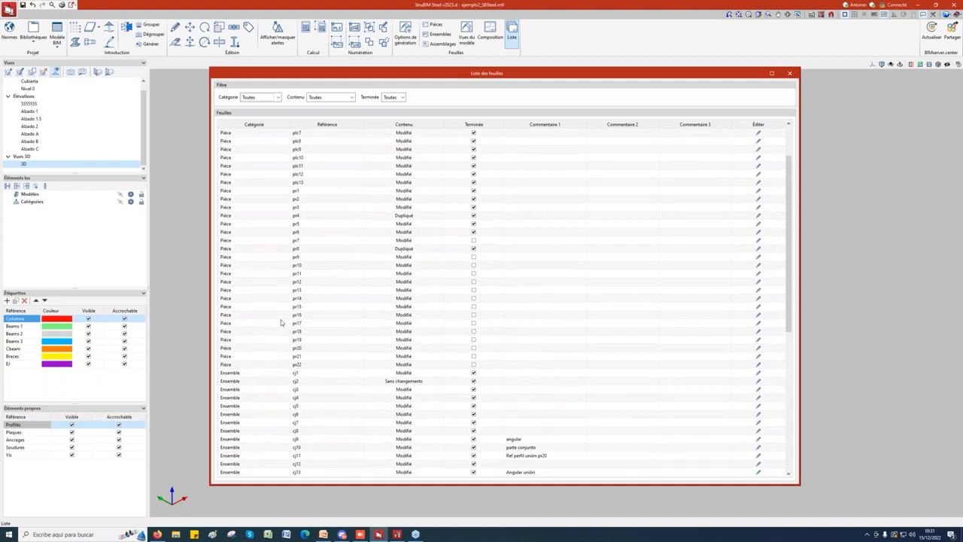
# Filter the sheet list by Pièce, Ensemble and Vue du modèle in turn, and reset the category to Toutes
pyautogui.click(276, 97)
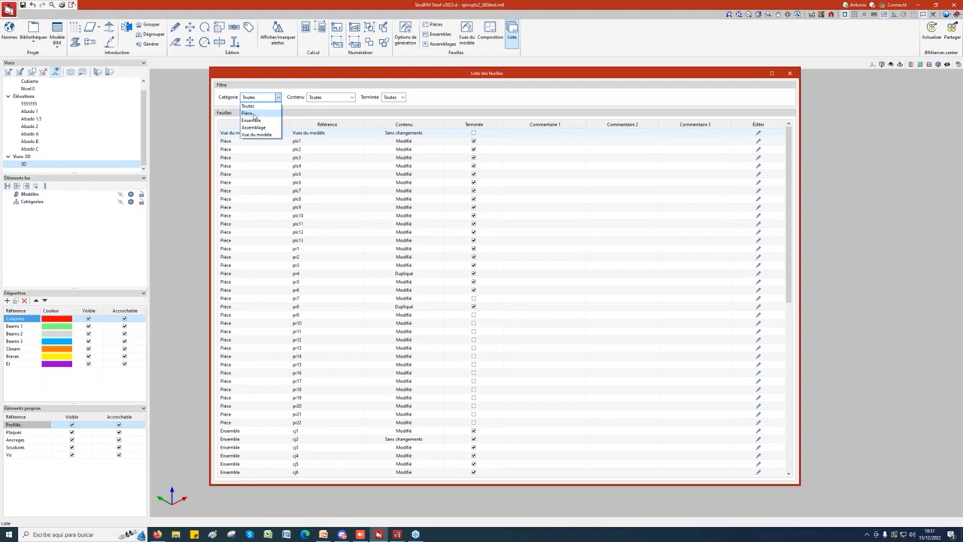
pyautogui.click(250, 113)
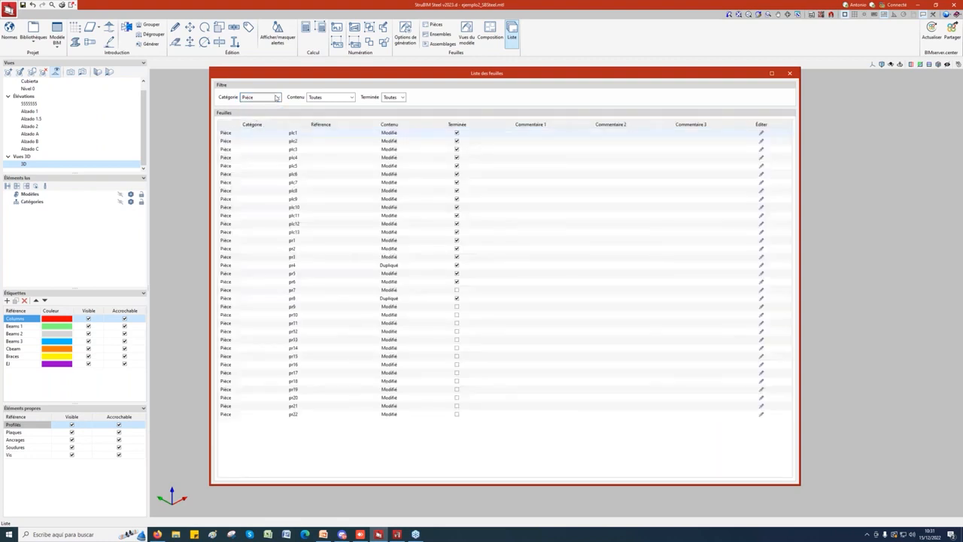
pyautogui.click(263, 98)
pyautogui.click(256, 120)
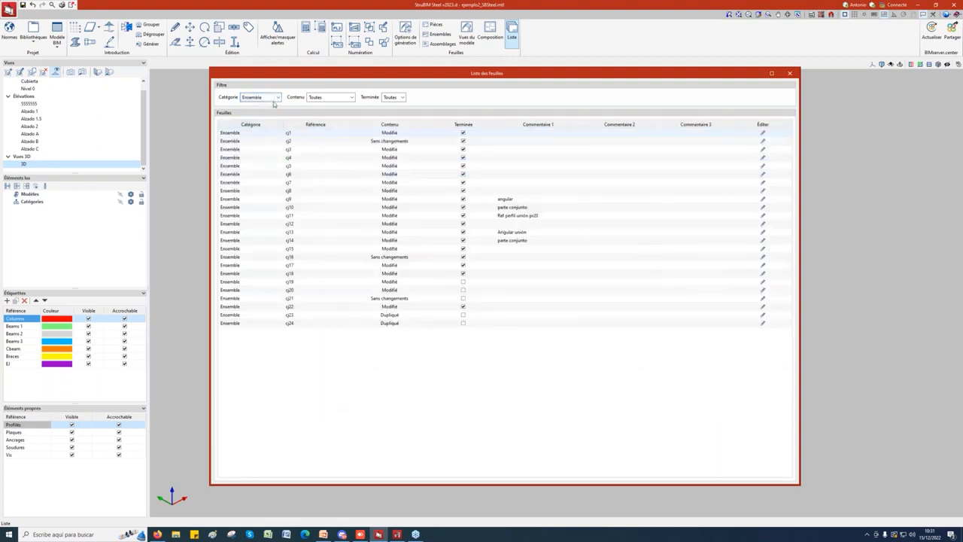
pyautogui.click(260, 97)
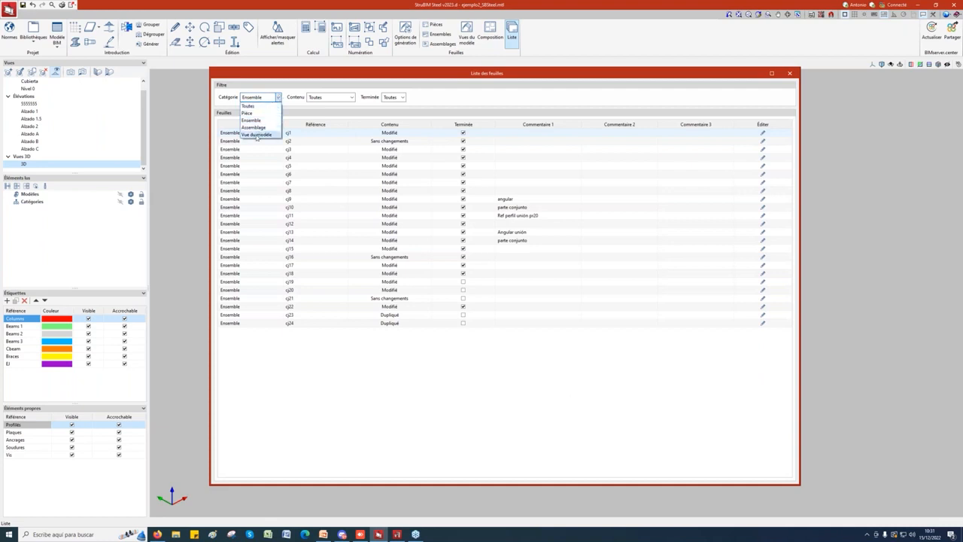
pyautogui.click(257, 134)
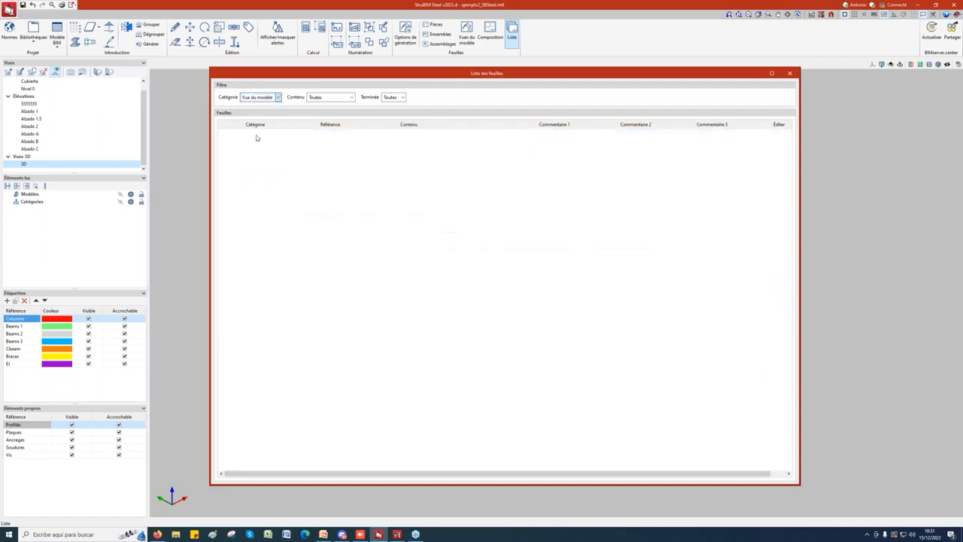
pyautogui.click(260, 98)
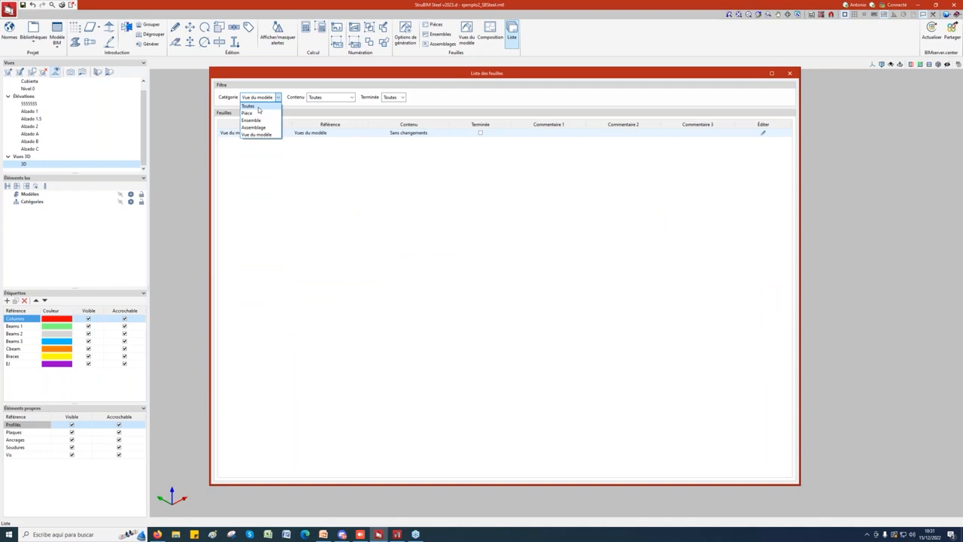
pyautogui.click(248, 106)
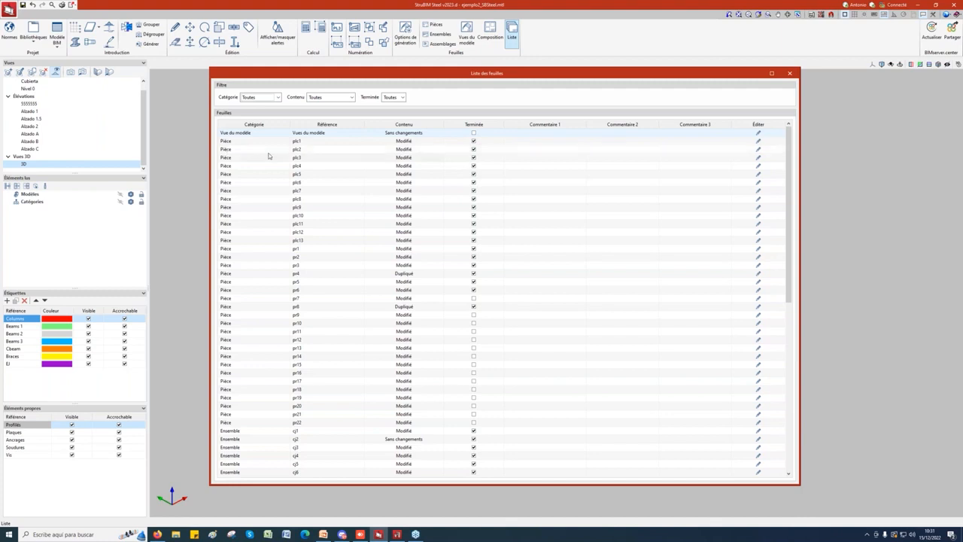
# Open the sheet of part plc2 from the list, review its drawing, and close both the sheet and the list
pyautogui.click(473, 149)
pyautogui.click(552, 152)
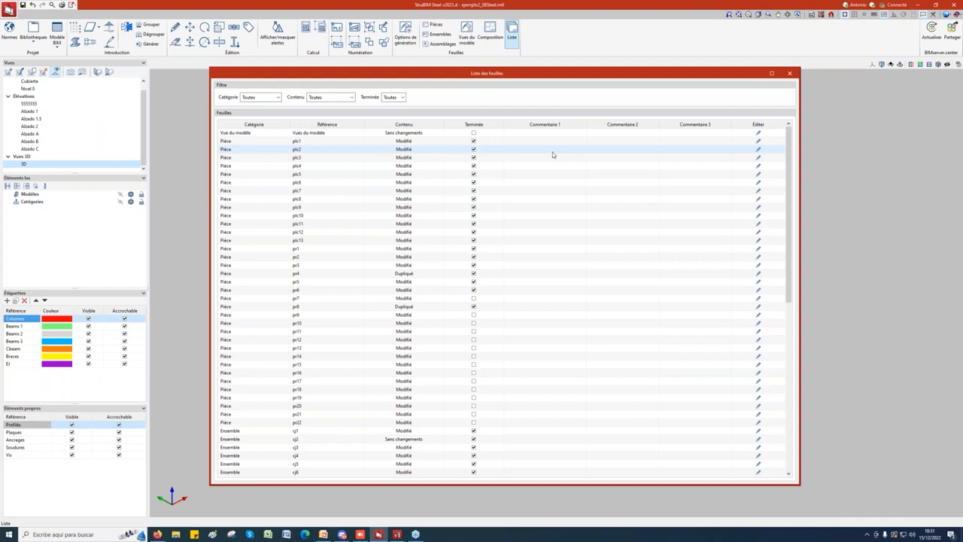
pyautogui.click(757, 150)
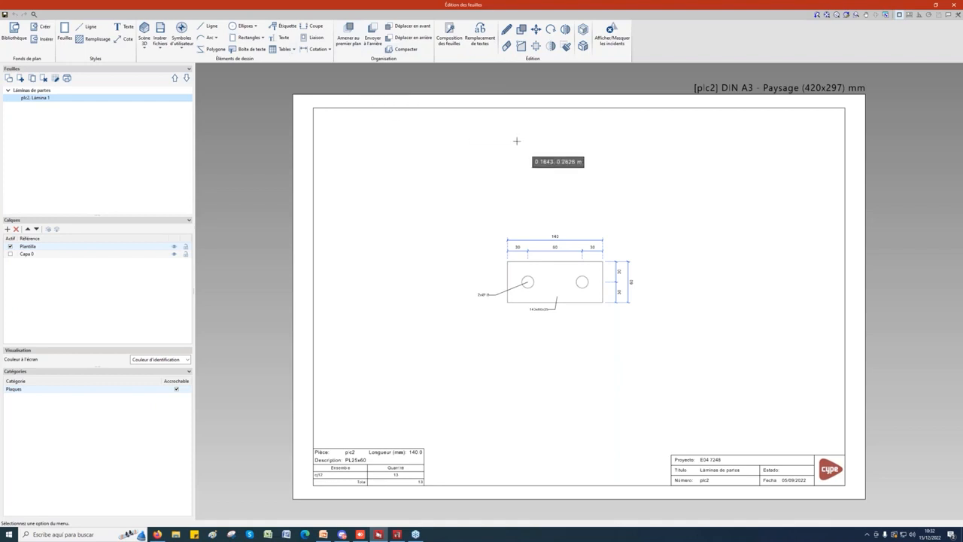
pyautogui.click(956, 5)
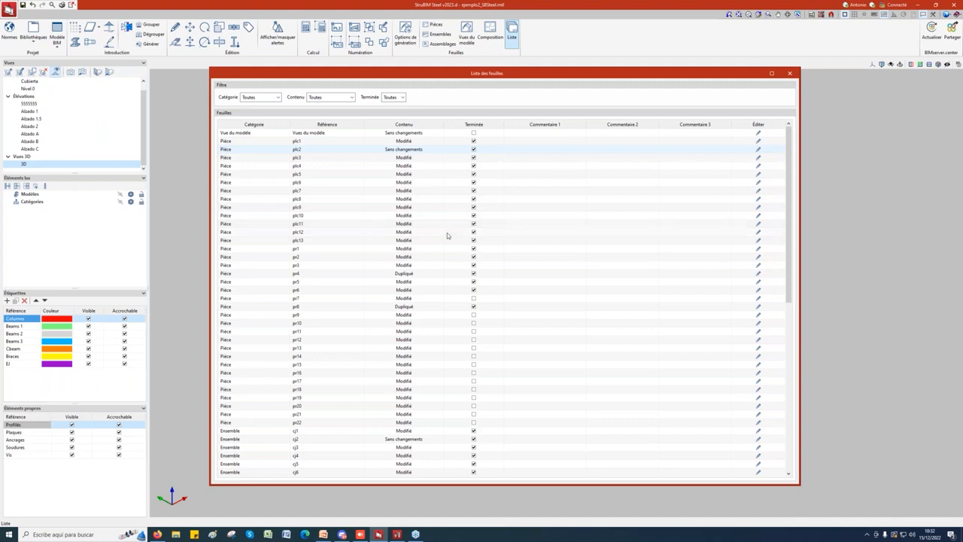
pyautogui.scroll(-1, 447, 239)
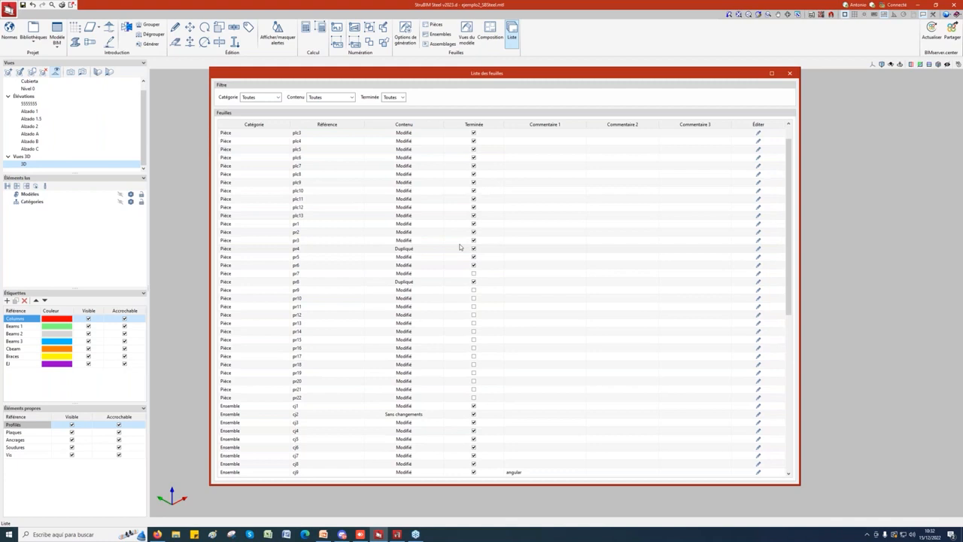
pyautogui.click(790, 74)
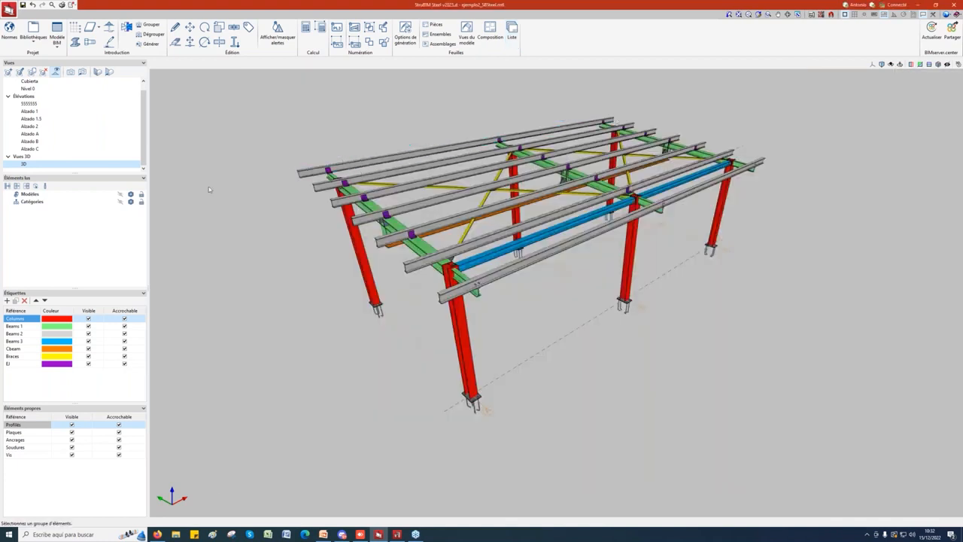
# Open the sheet composition, examine the print settings and the available output devices, and leave without printing
pyautogui.click(491, 30)
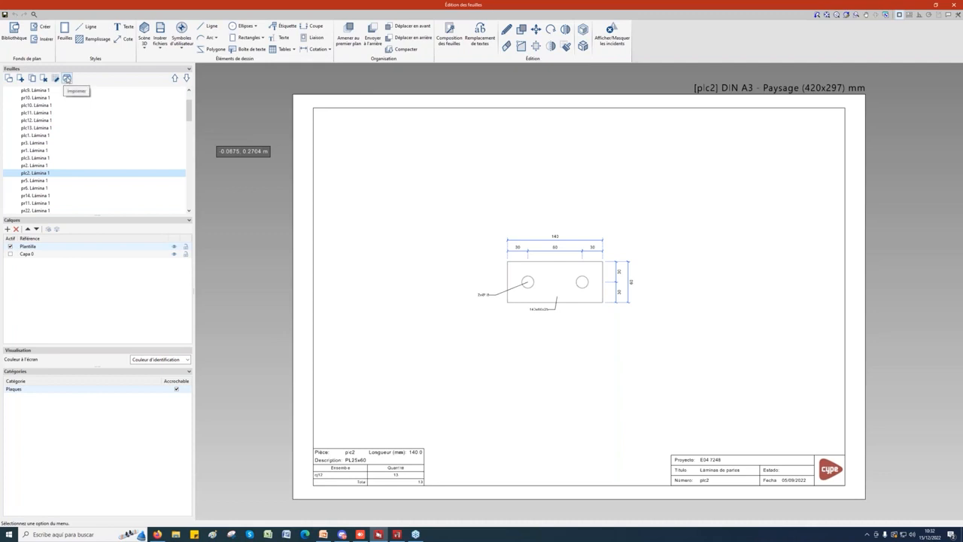
pyautogui.click(67, 78)
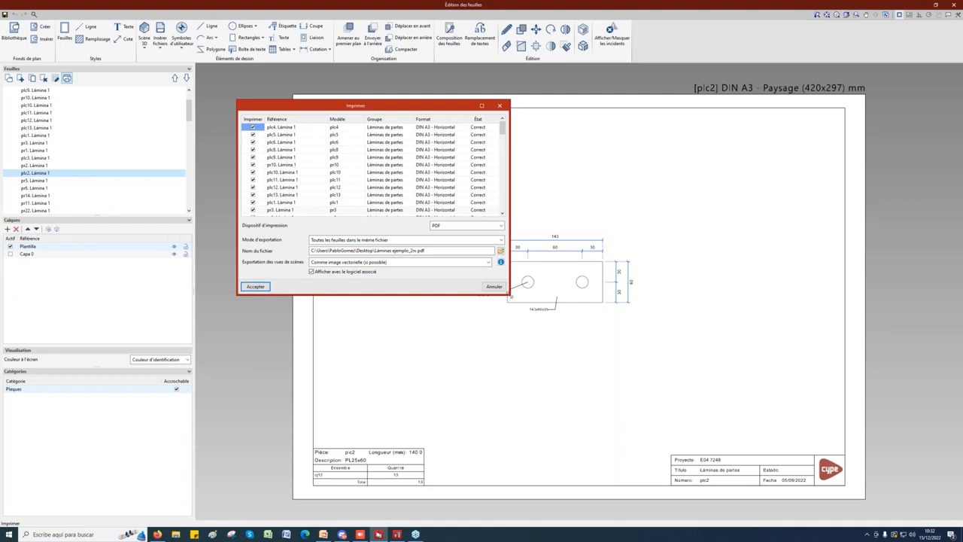
pyautogui.moveTo(510, 294); pyautogui.dragTo(718, 378)
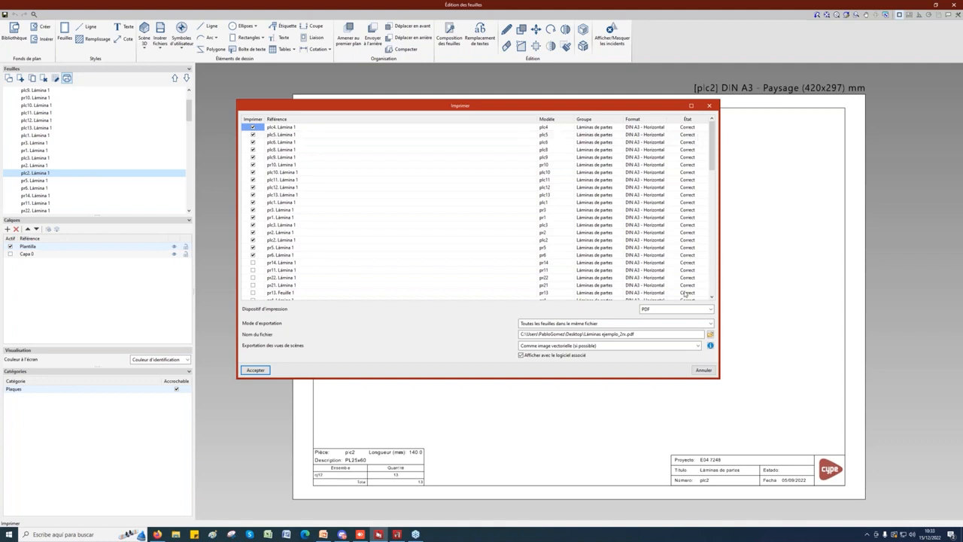
pyautogui.click(694, 311)
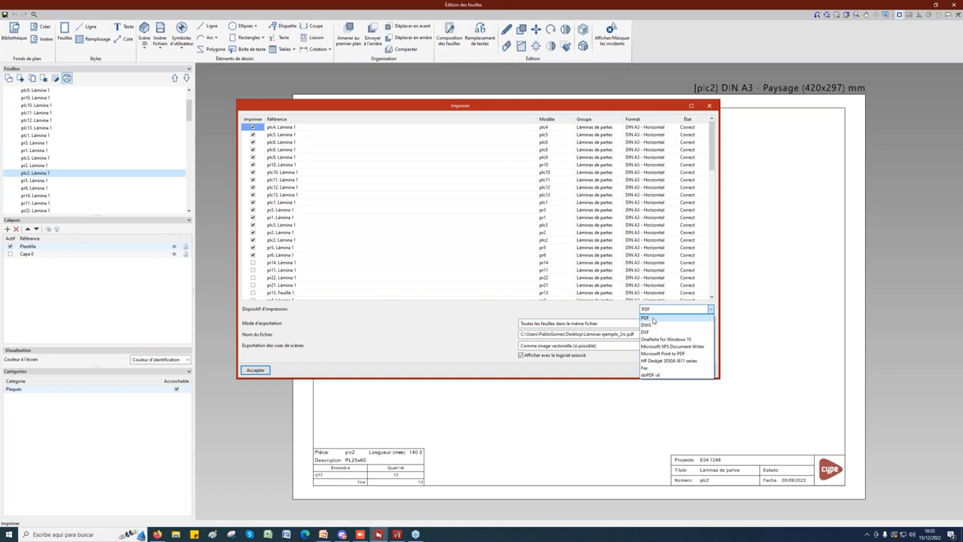
pyautogui.click(541, 315)
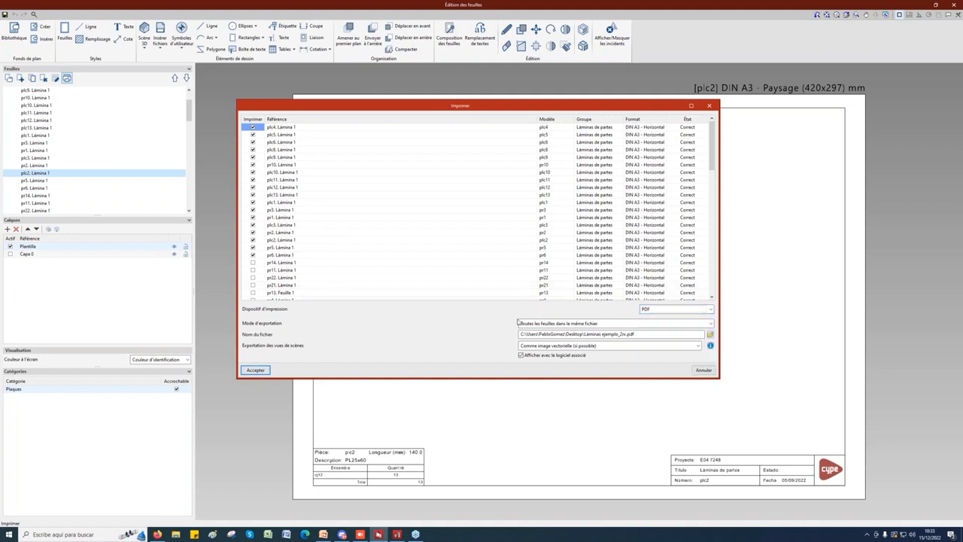
pyautogui.click(712, 107)
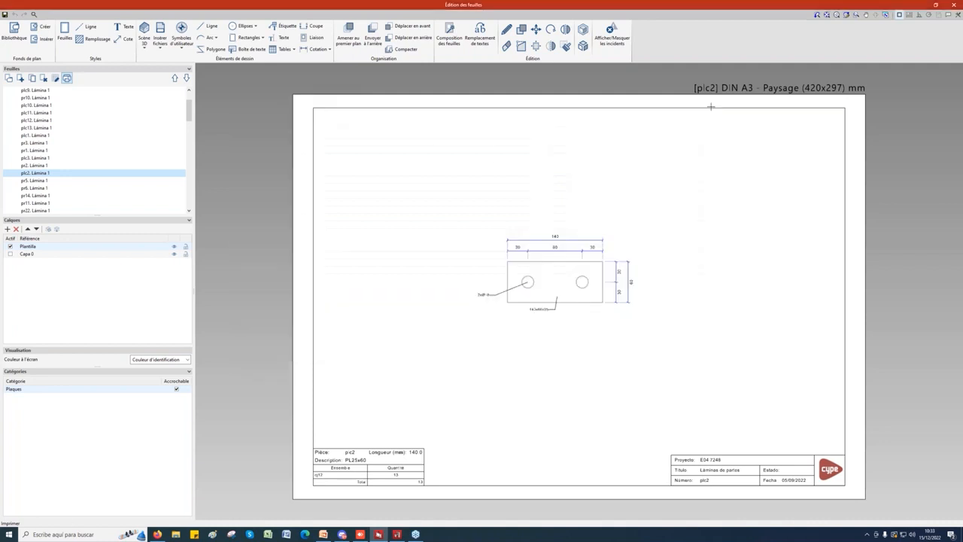
pyautogui.click(955, 6)
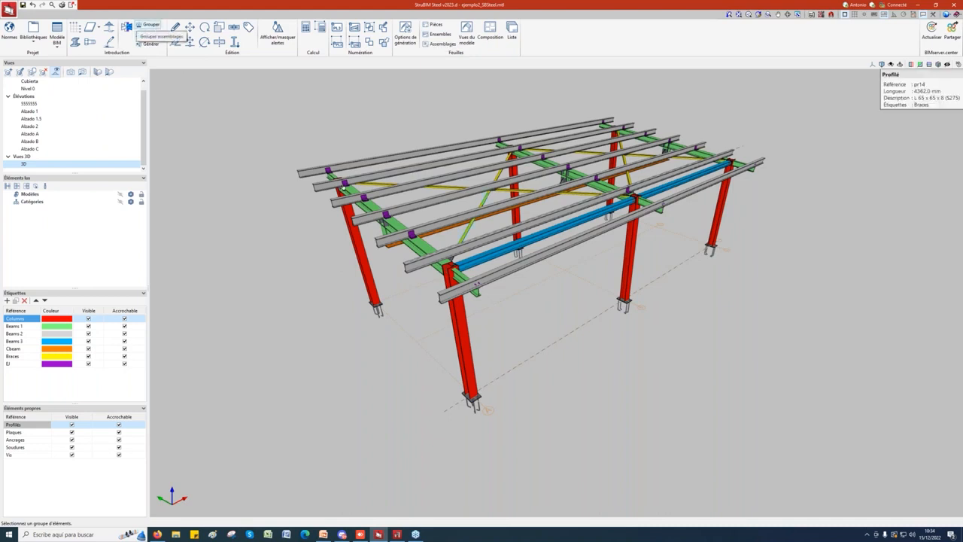
# Show the connection markers in the model, and open the Tipo 14 purlin connection for review without changing it
pyautogui.click(153, 34)
pyautogui.click(149, 25)
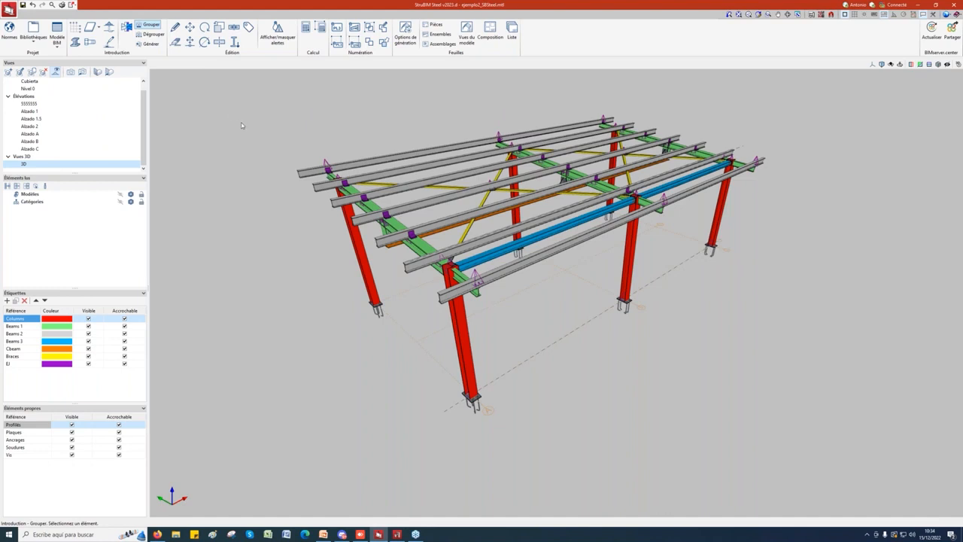
pyautogui.click(175, 41)
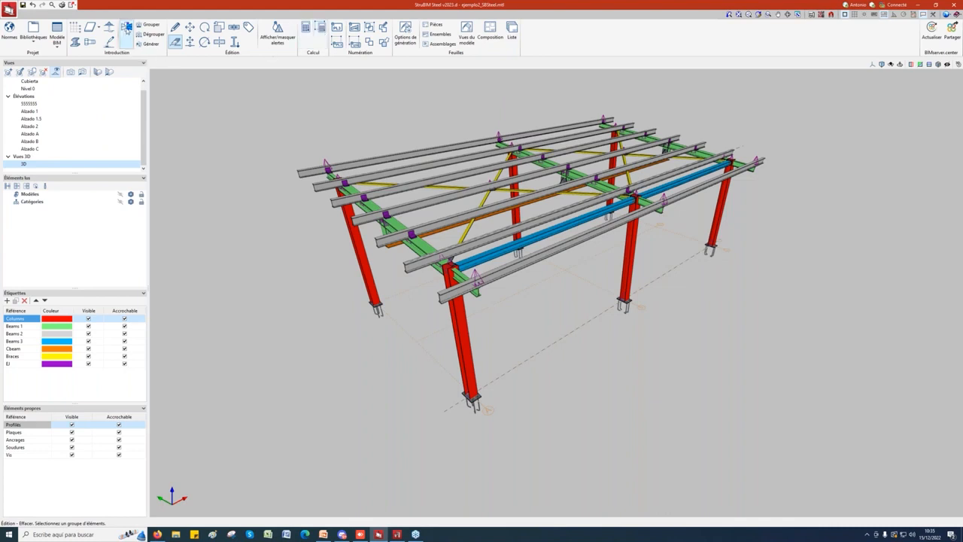
pyautogui.click(174, 28)
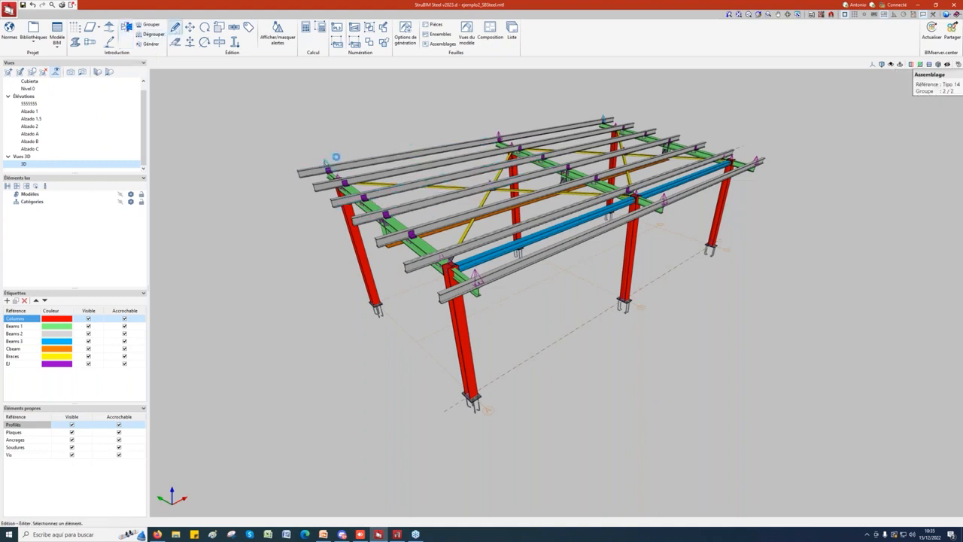
pyautogui.click(339, 155)
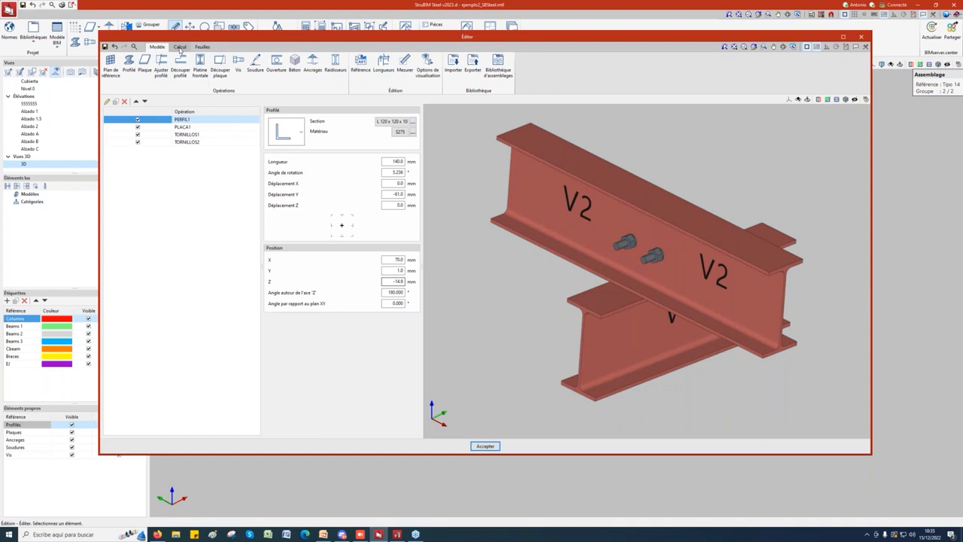
pyautogui.click(861, 36)
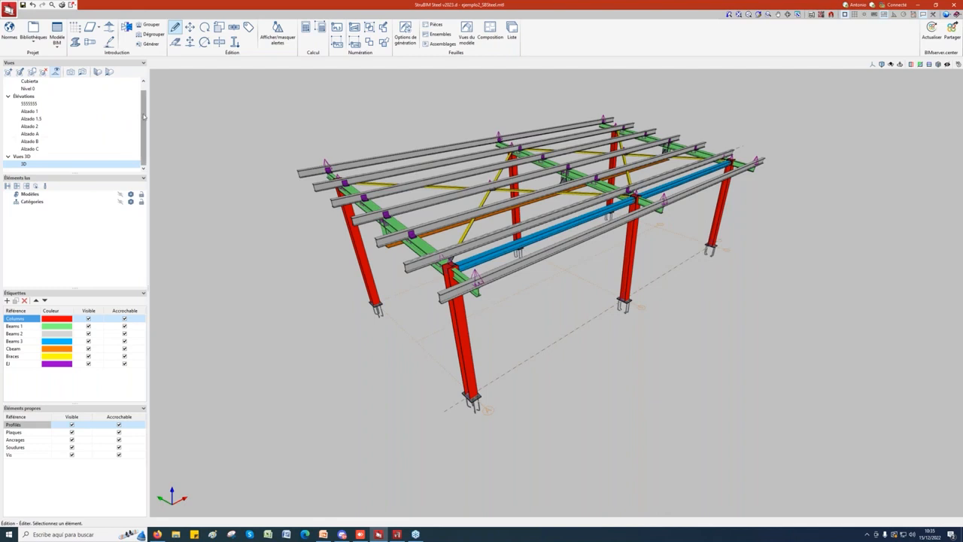
# View the elevations Alzado 1, 1.5, 2, B and C in turn, and return to the 3D view
pyautogui.click(28, 111)
pyautogui.click(30, 118)
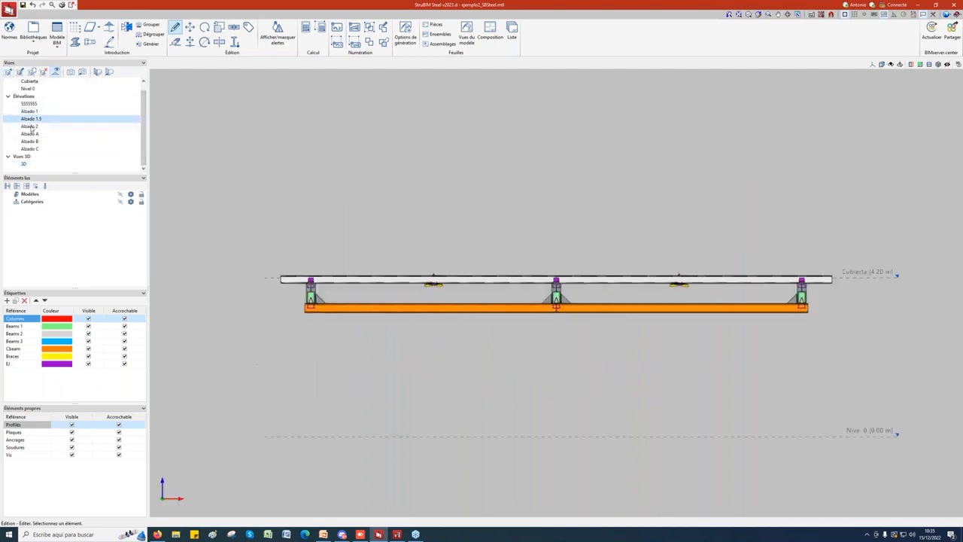
pyautogui.click(29, 126)
pyautogui.click(29, 141)
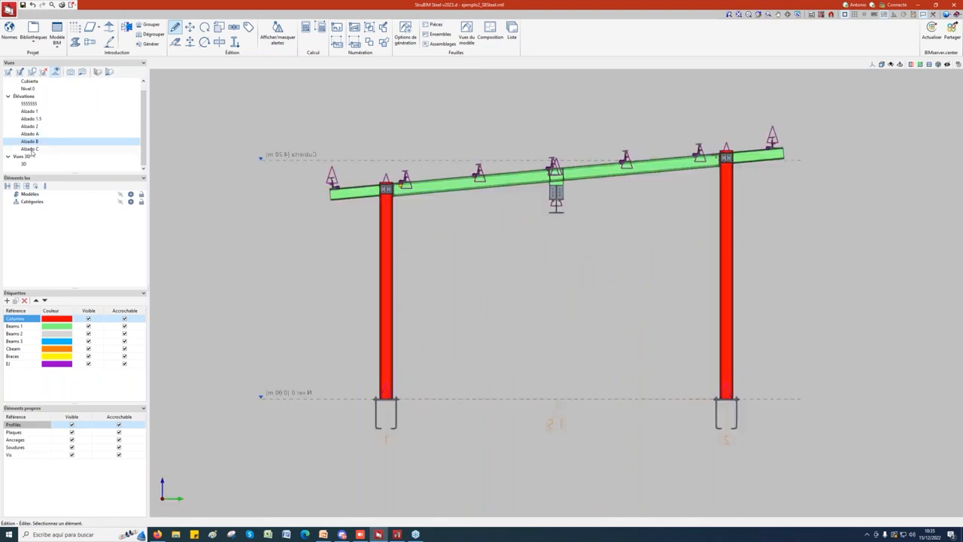
pyautogui.click(30, 149)
pyautogui.click(24, 164)
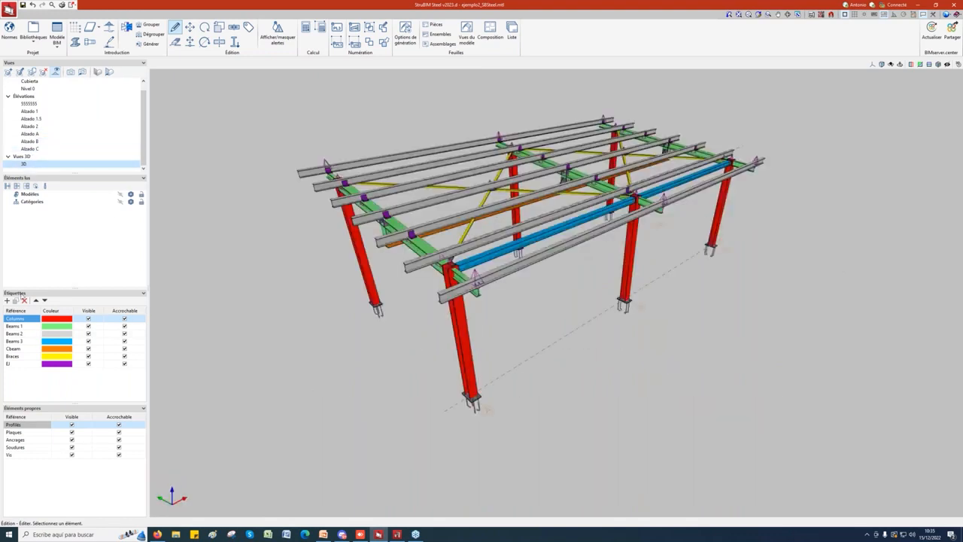
# Hide the elements labelled Columns, Beams 1, Beams 2, Beams 3, Cbeam, Braces and EJ
pyautogui.click(20, 320)
pyautogui.click(89, 319)
pyautogui.click(88, 326)
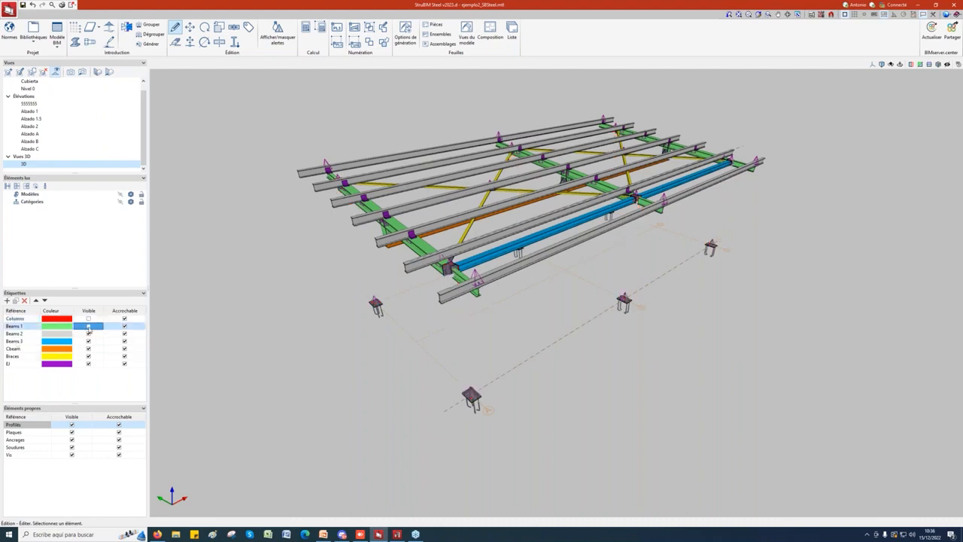
pyautogui.click(88, 333)
pyautogui.click(88, 341)
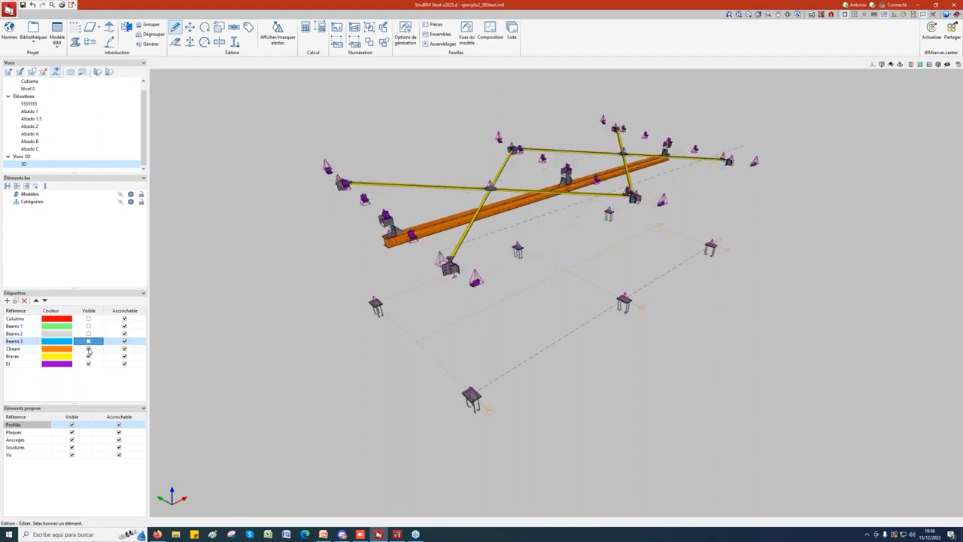
pyautogui.click(88, 349)
pyautogui.click(88, 356)
pyautogui.click(88, 363)
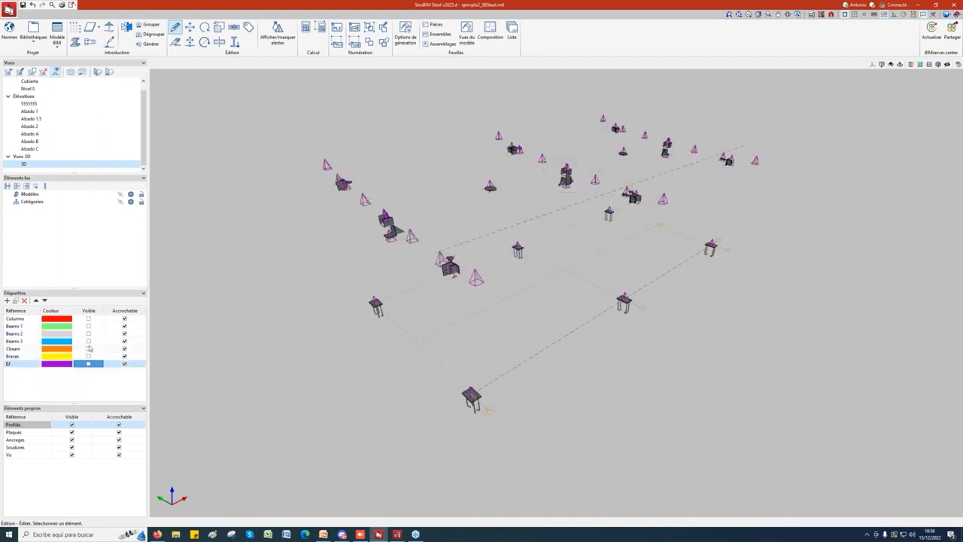
# Make the elements of all seven labels visible again, from Columns to EJ
pyautogui.click(88, 341)
pyautogui.click(88, 333)
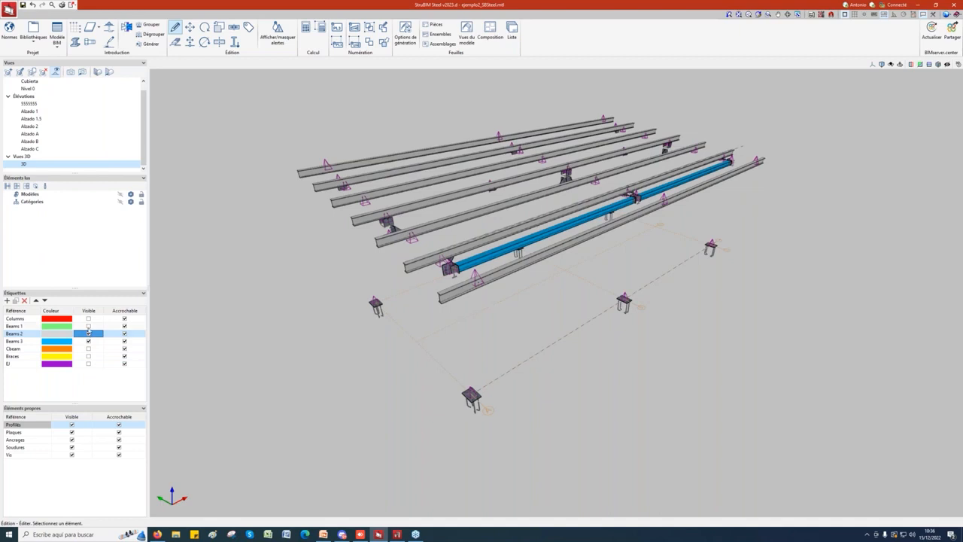
pyautogui.click(88, 326)
pyautogui.click(88, 319)
pyautogui.click(88, 349)
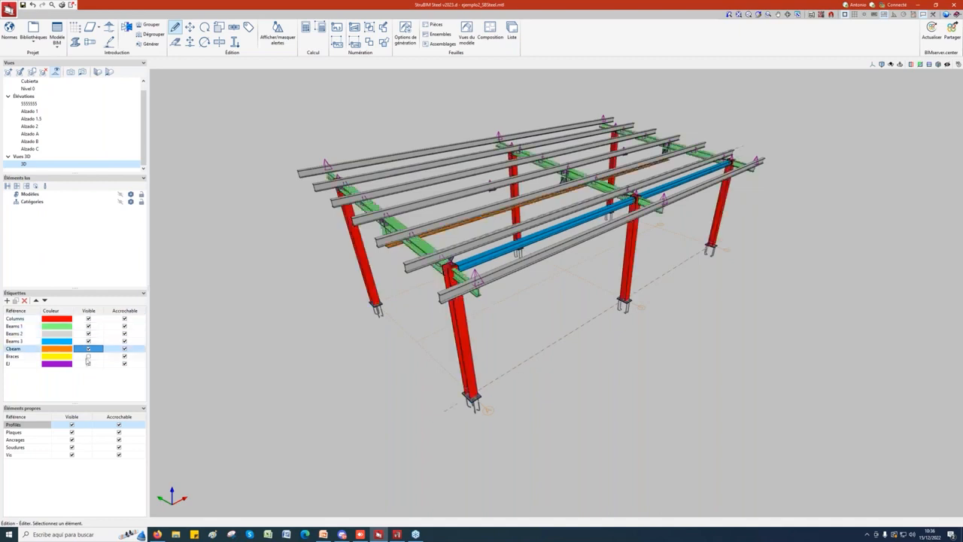
pyautogui.click(88, 356)
pyautogui.click(88, 363)
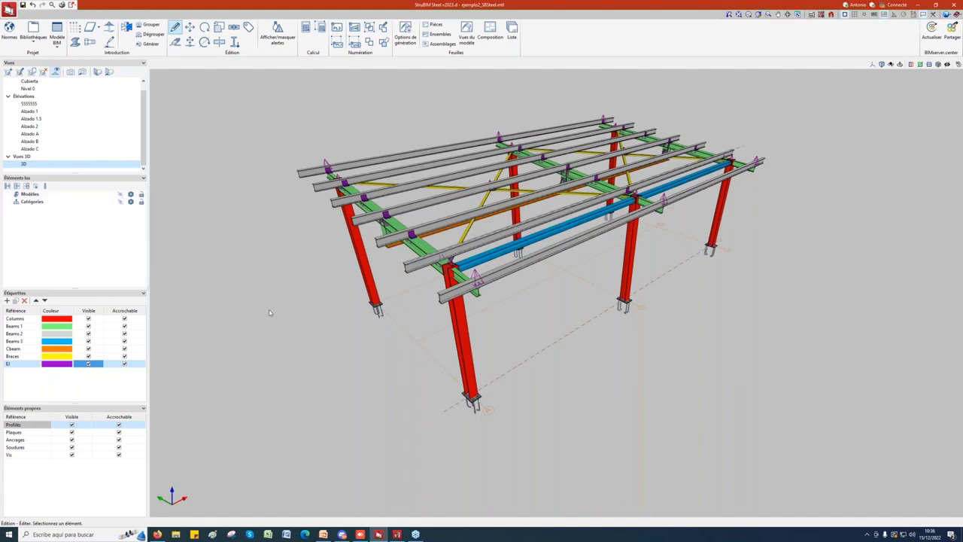
# Try to share the model on BIMserver.center, and look at the available export formats without exporting
pyautogui.scroll(-3, 276, 329)
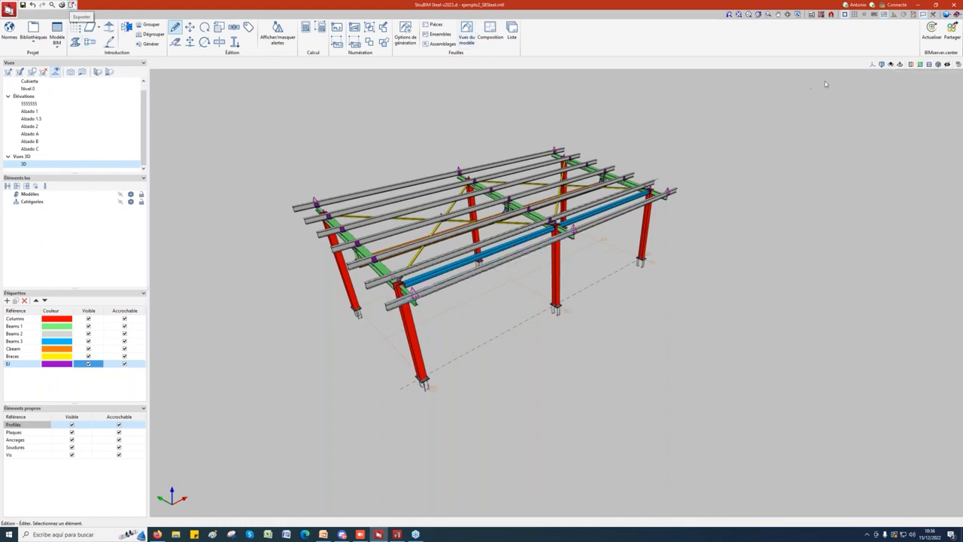
pyautogui.click(955, 34)
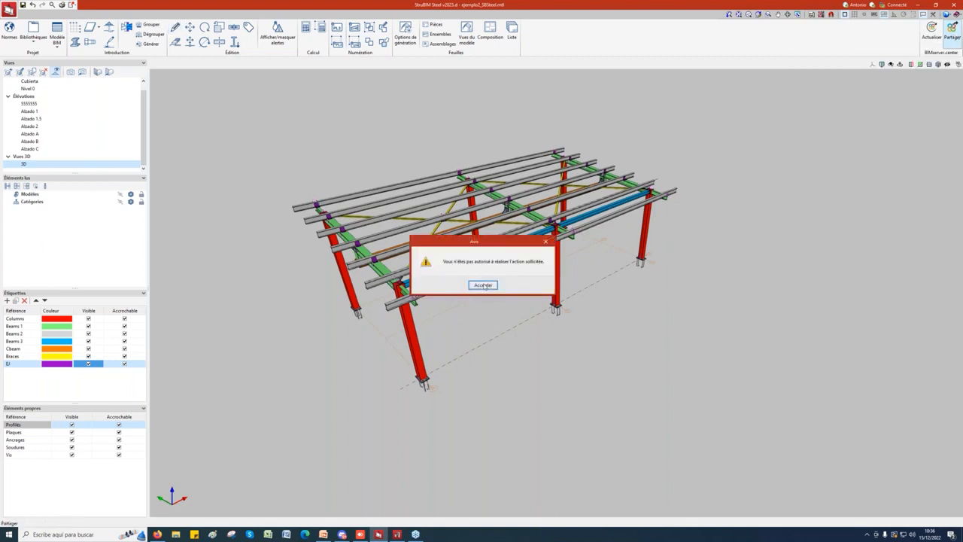
pyautogui.click(483, 286)
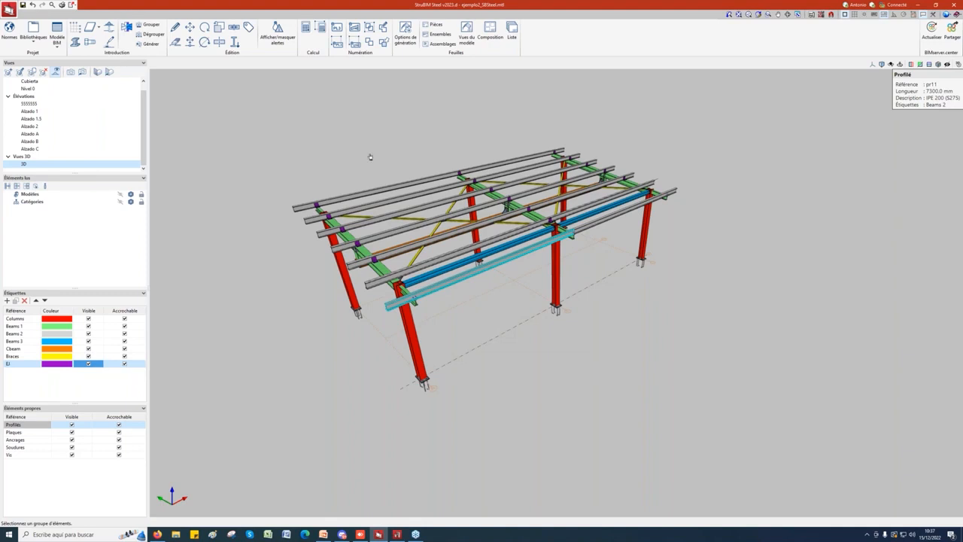
pyautogui.click(72, 5)
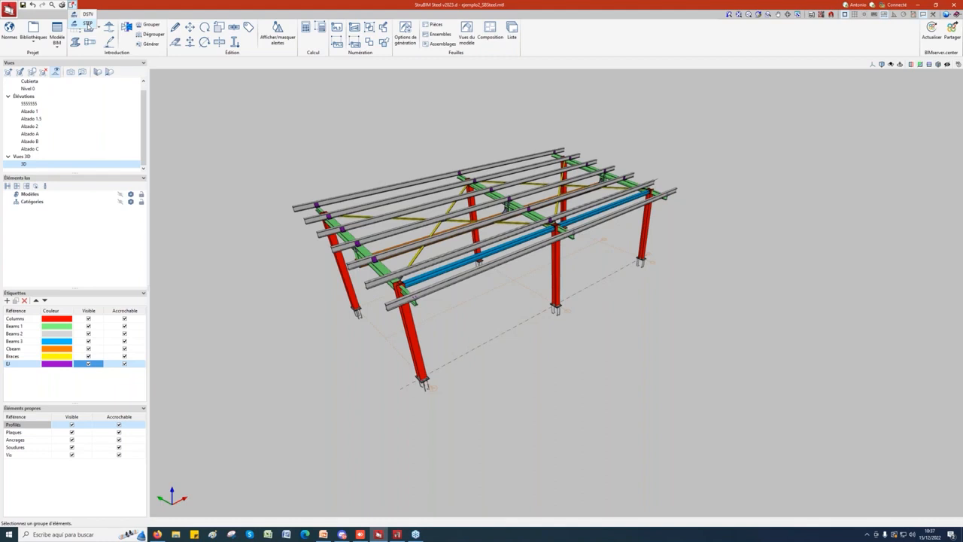
pyautogui.click(317, 148)
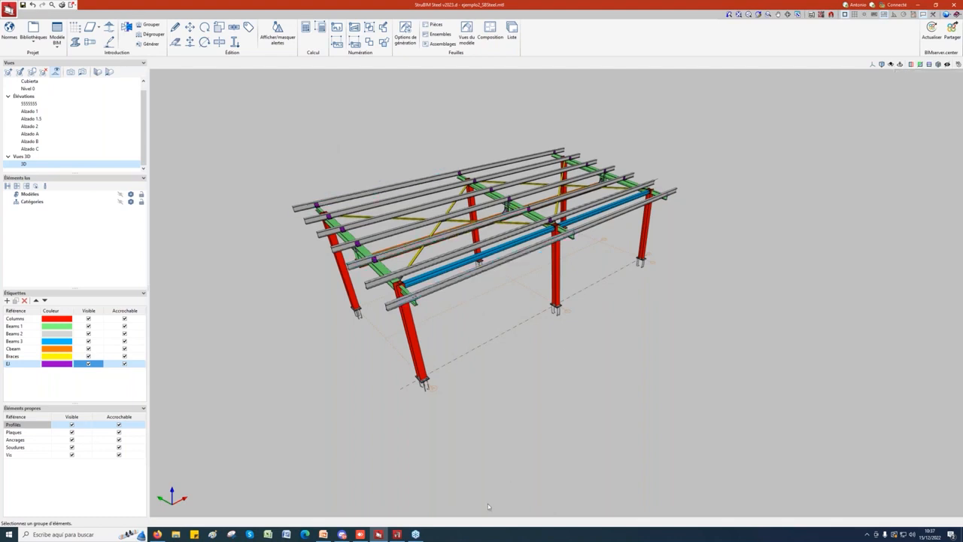
# Switch to CYPE 3D, review the options for sharing the parking structure on BIMserver.center, and cancel the sharing
pyautogui.click(397, 534)
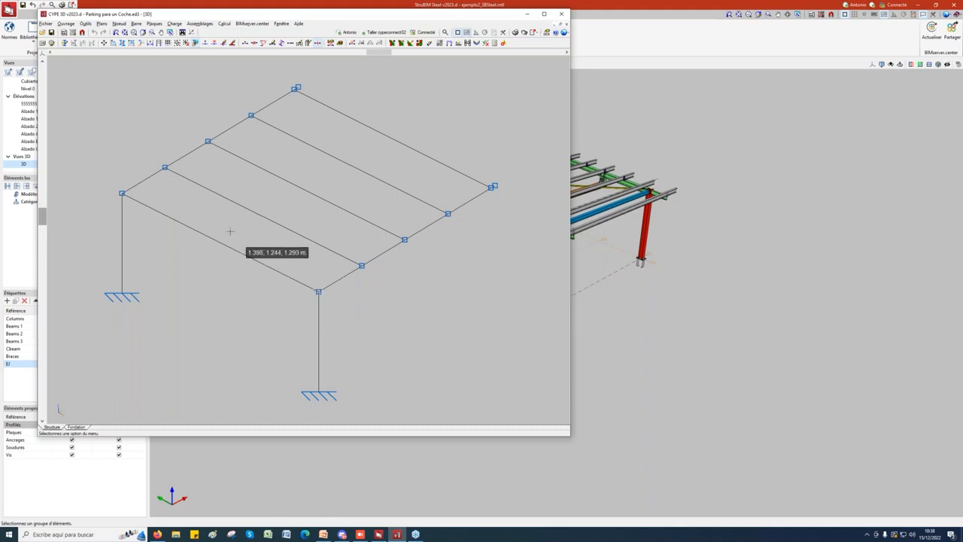
pyautogui.click(260, 25)
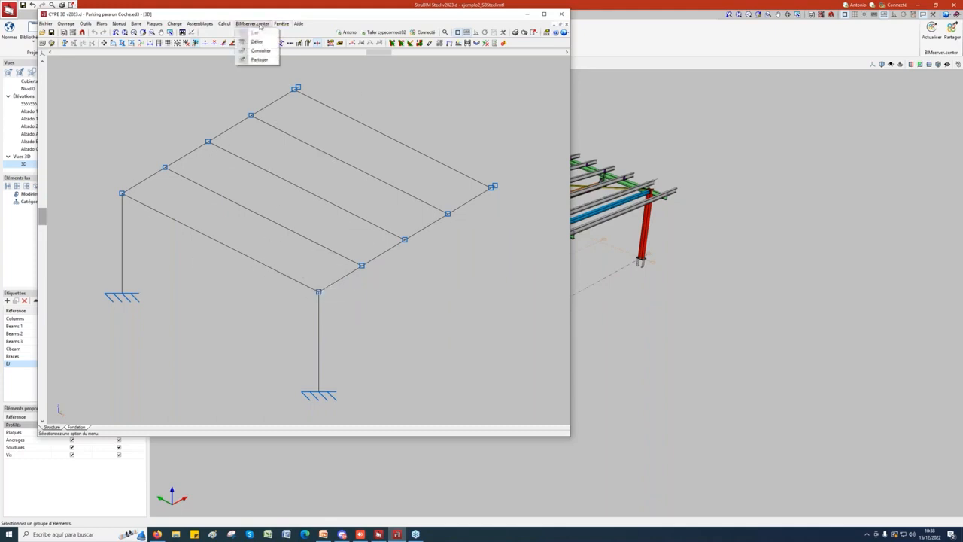
pyautogui.click(259, 60)
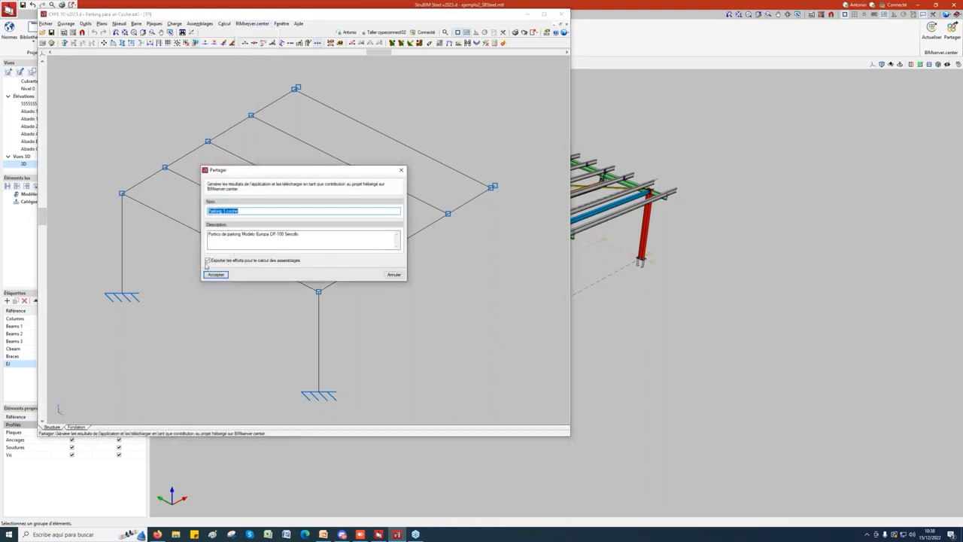
pyautogui.click(401, 170)
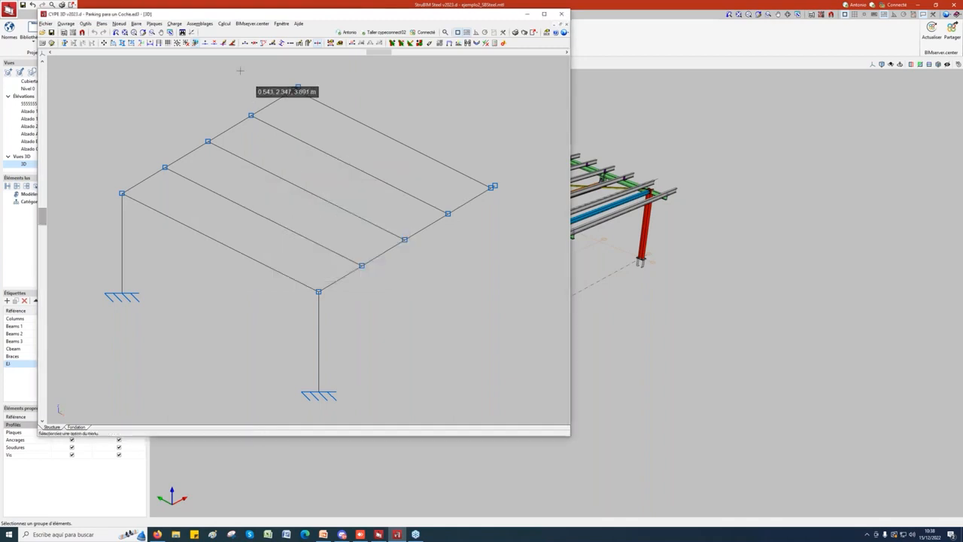
# Check the accounts and projects in BIMserver.center Sync, minimise it, and return to StruBIM Steel
pyautogui.click(867, 534)
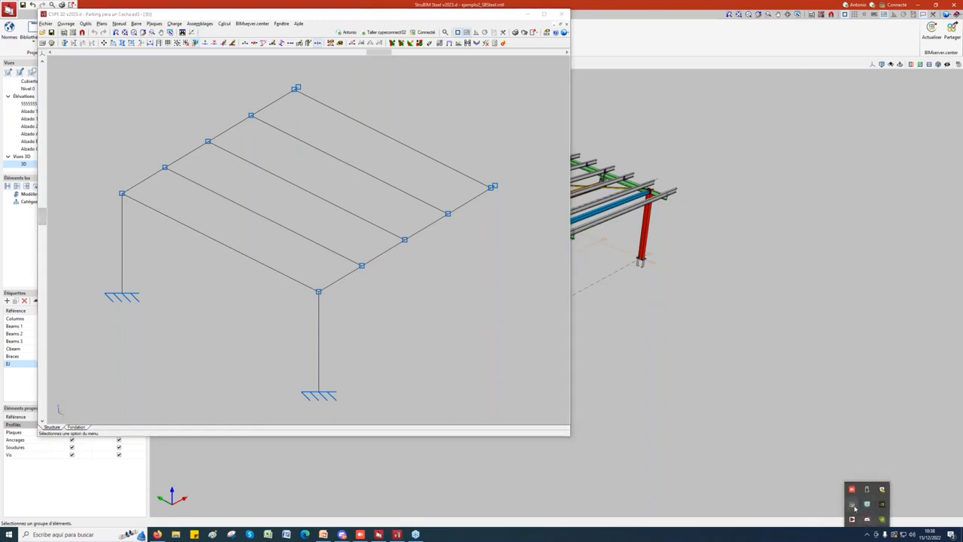
pyautogui.click(852, 505)
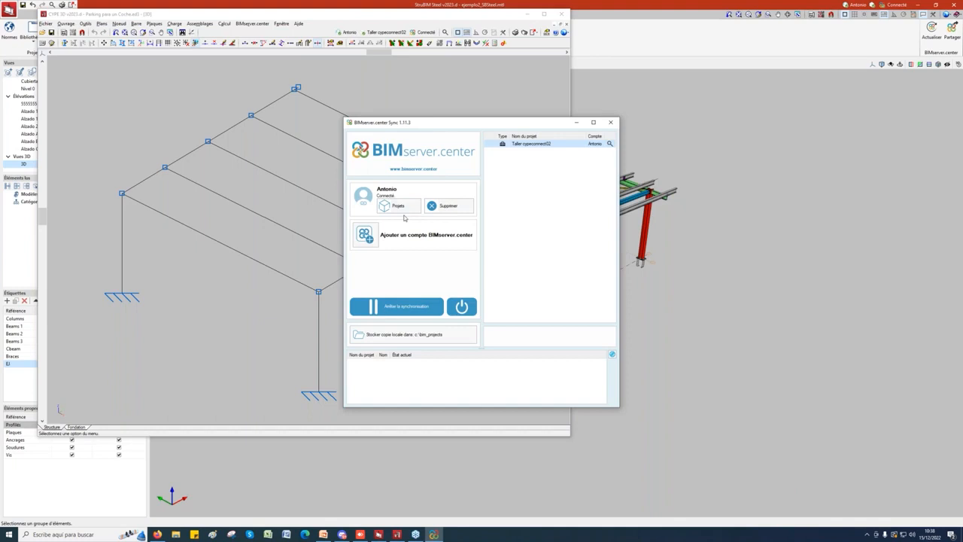
pyautogui.click(577, 123)
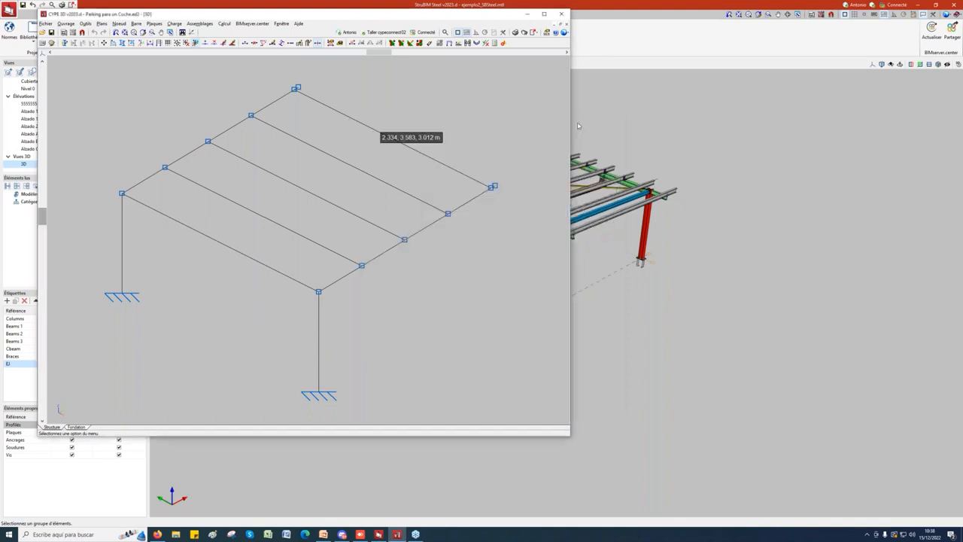
pyautogui.click(527, 14)
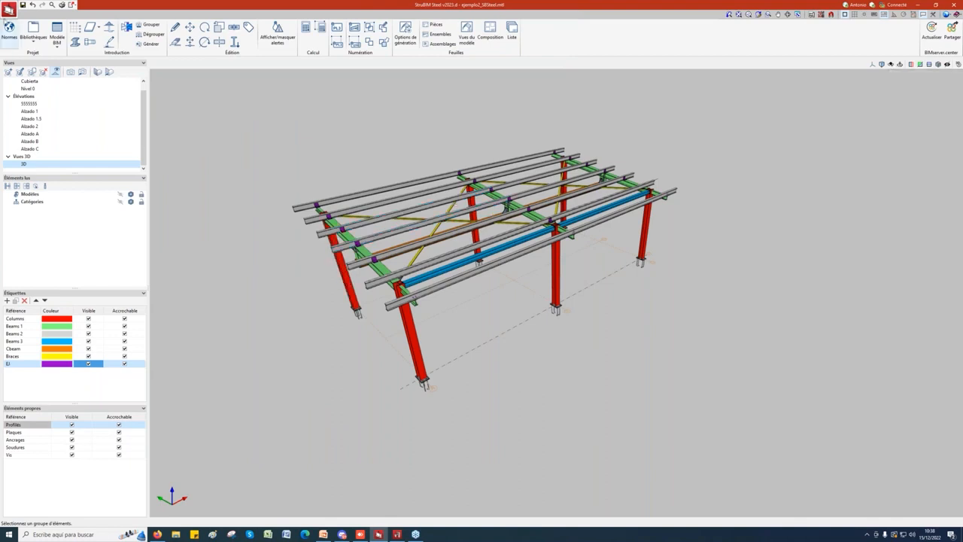
# Save the current job and start a new one with Parking02 as both its file name and its description
pyautogui.click(8, 8)
pyautogui.click(43, 31)
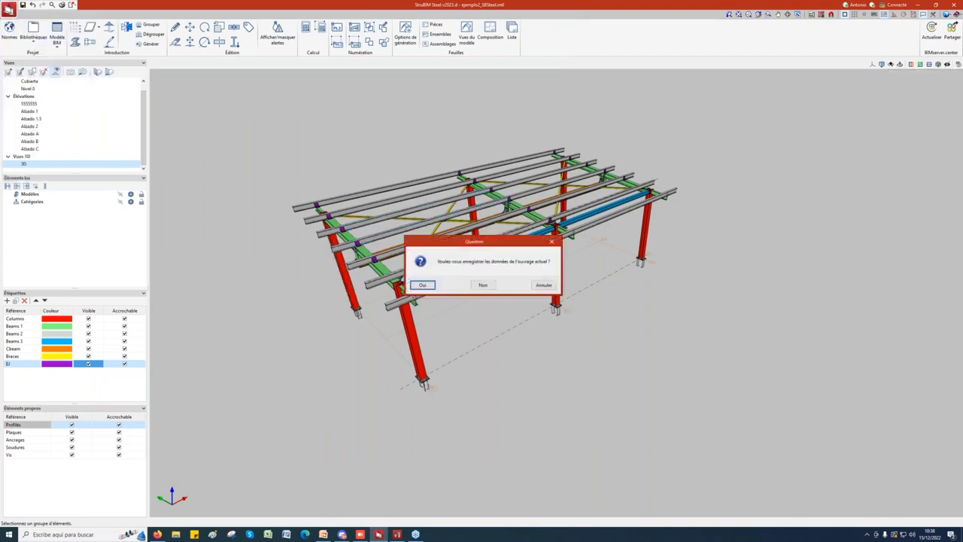
pyautogui.click(423, 285)
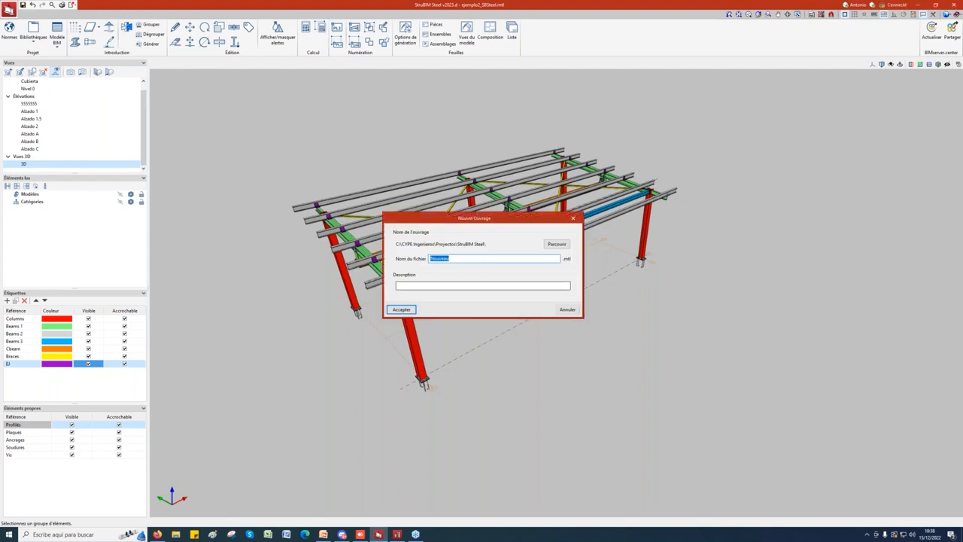
pyautogui.write('ParkingEI')
pyautogui.moveTo(462, 260); pyautogui.dragTo(421, 262)
pyautogui.hotkey('ctrl', 'c')
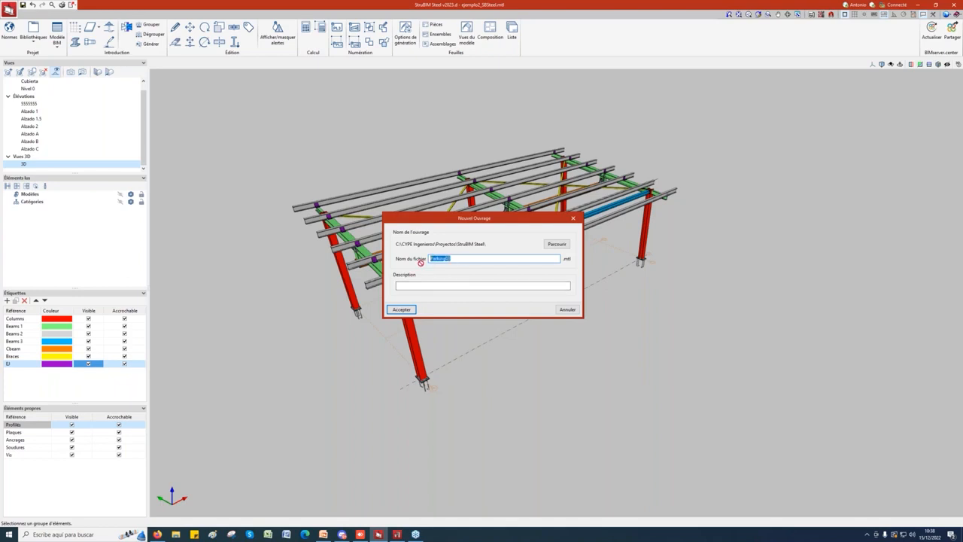
pyautogui.click(428, 285)
pyautogui.hotkey('ctrl', 'v')
# Switch to CYPE 3D, examine the single-car parking structure in a 3D view from several angles, and close that view
pyautogui.click(379, 534)
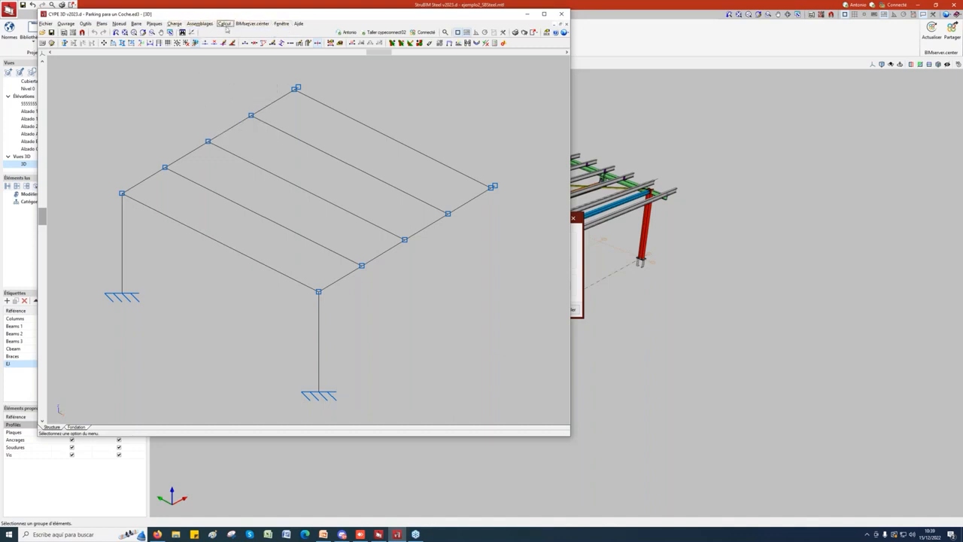
pyautogui.click(85, 23)
pyautogui.moveTo(111, 189)
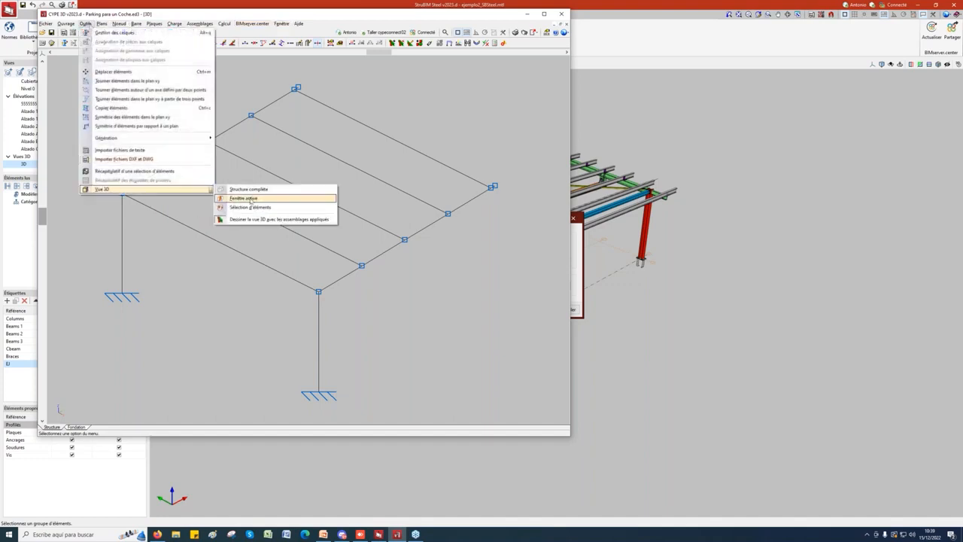
pyautogui.click(252, 205)
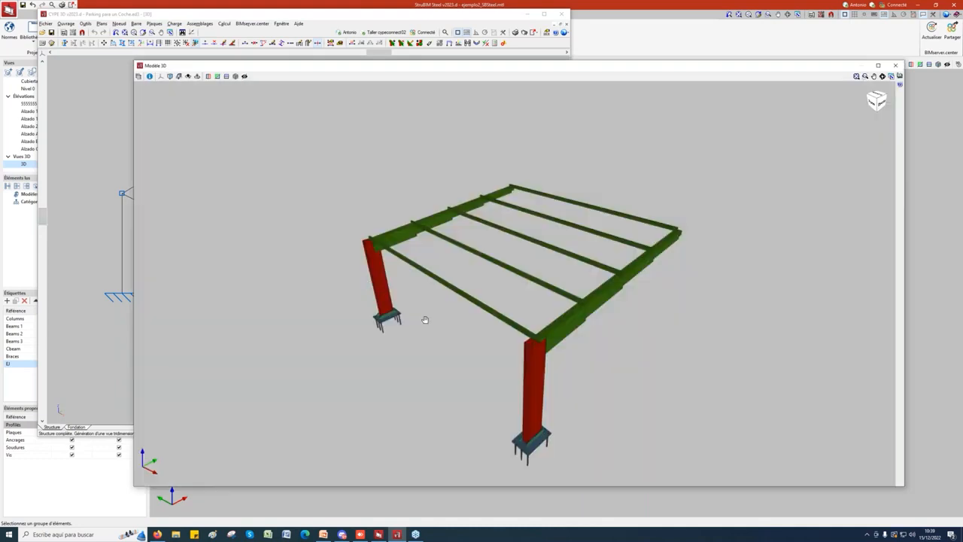
pyautogui.moveTo(425, 320); pyautogui.dragTo(395, 307, button='middle')
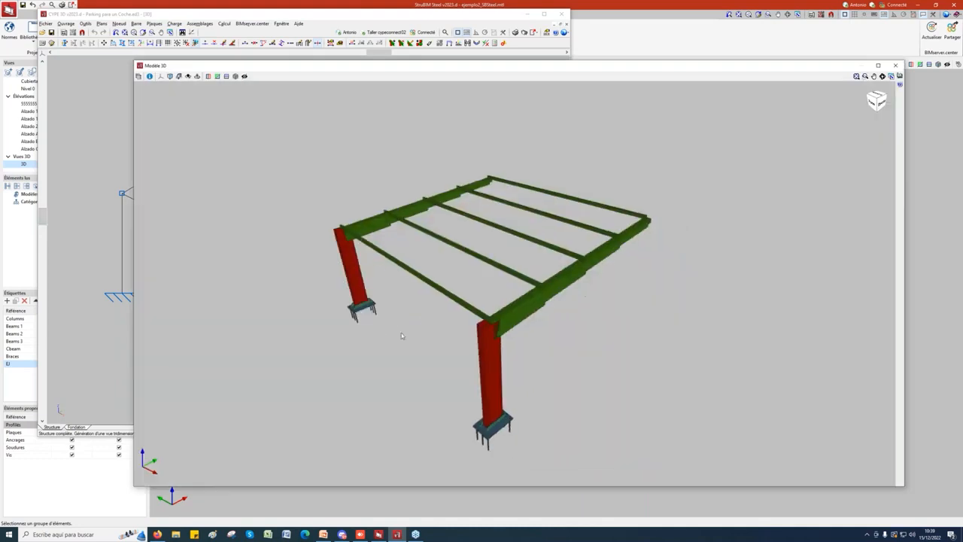
pyautogui.keyDown('shift'); pyautogui.moveTo(382, 341); pyautogui.dragTo(461, 344, button='middle'); pyautogui.keyUp('shift')
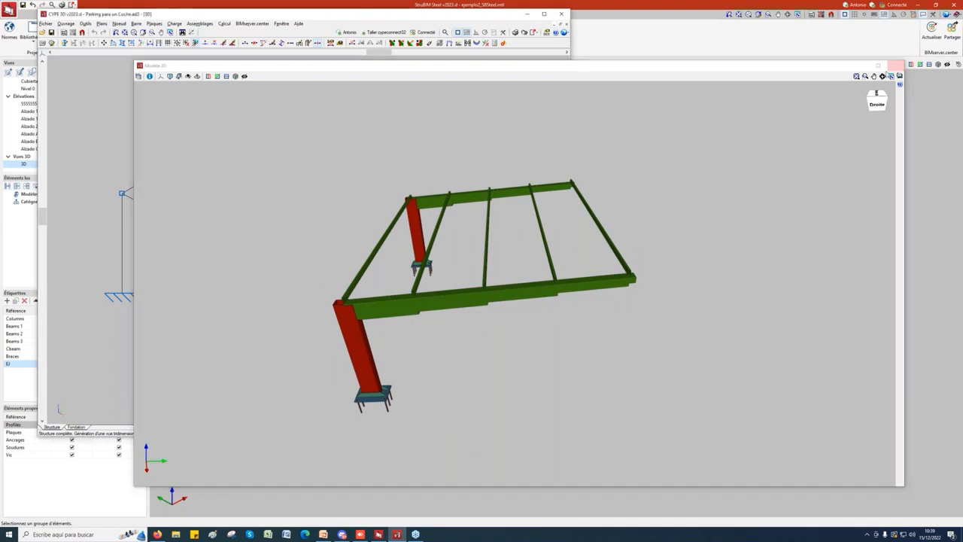
pyautogui.click(894, 66)
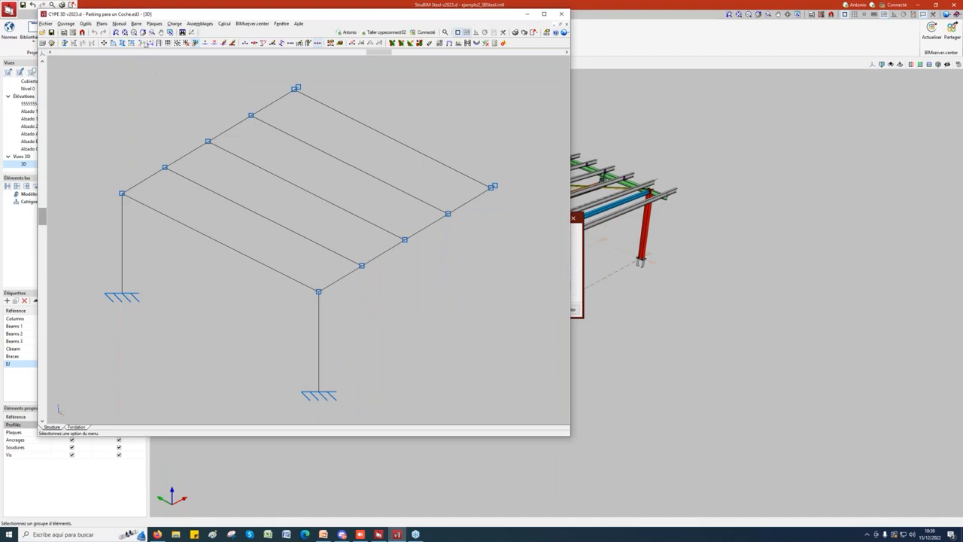
# Examine the section orientation and local axes of the bars with the position description command, and minimise CYPE 3D
pyautogui.click(138, 26)
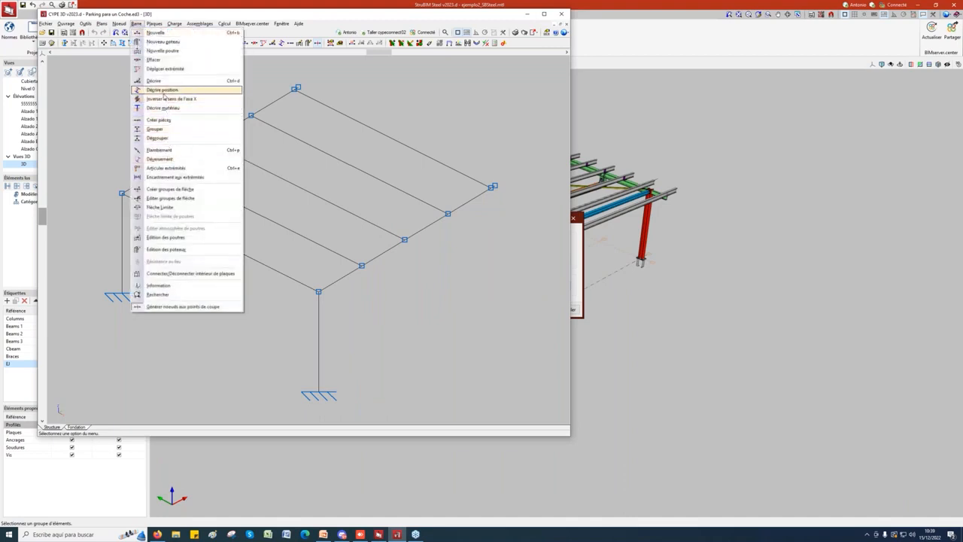
pyautogui.click(168, 91)
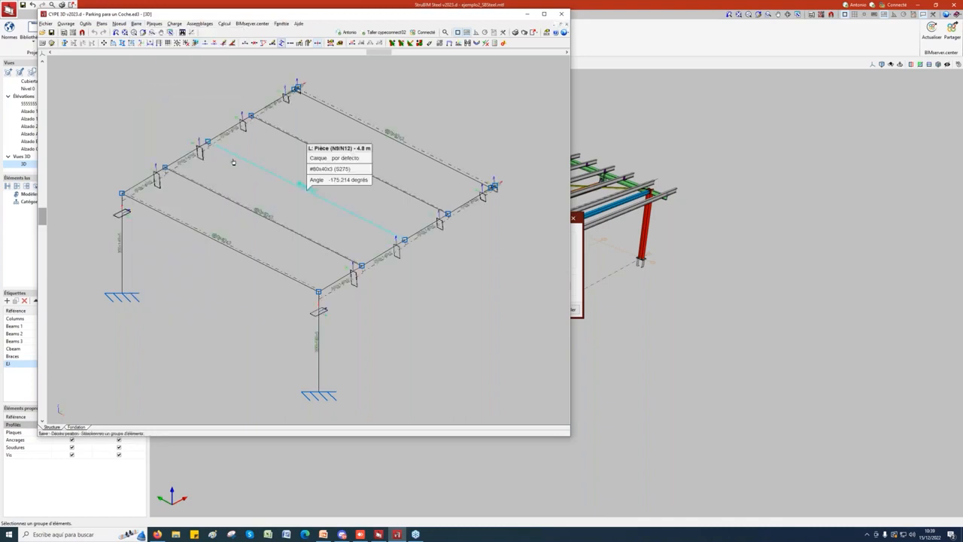
pyautogui.scroll(3, 225, 154)
pyautogui.scroll(5, 207, 149)
pyautogui.scroll(-4, 205, 150)
pyautogui.scroll(-4, 298, 143)
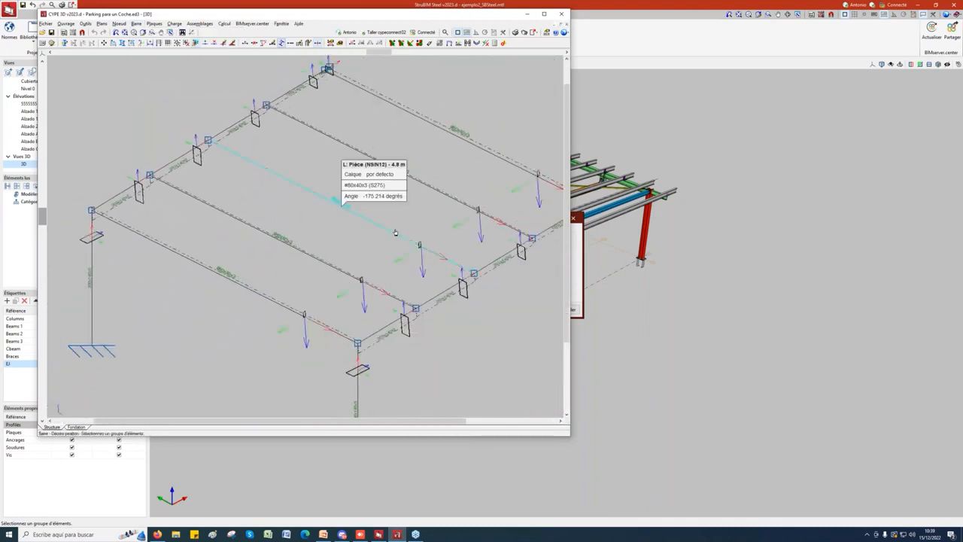
pyautogui.scroll(4, 335, 156)
pyautogui.scroll(4, 350, 216)
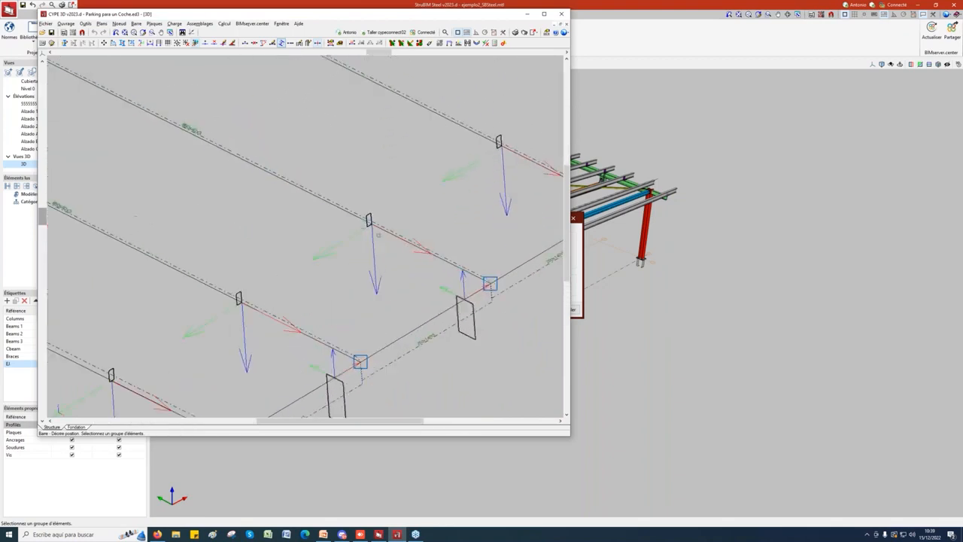
pyautogui.moveTo(354, 216)
pyautogui.click(323, 210)
pyautogui.click(123, 32)
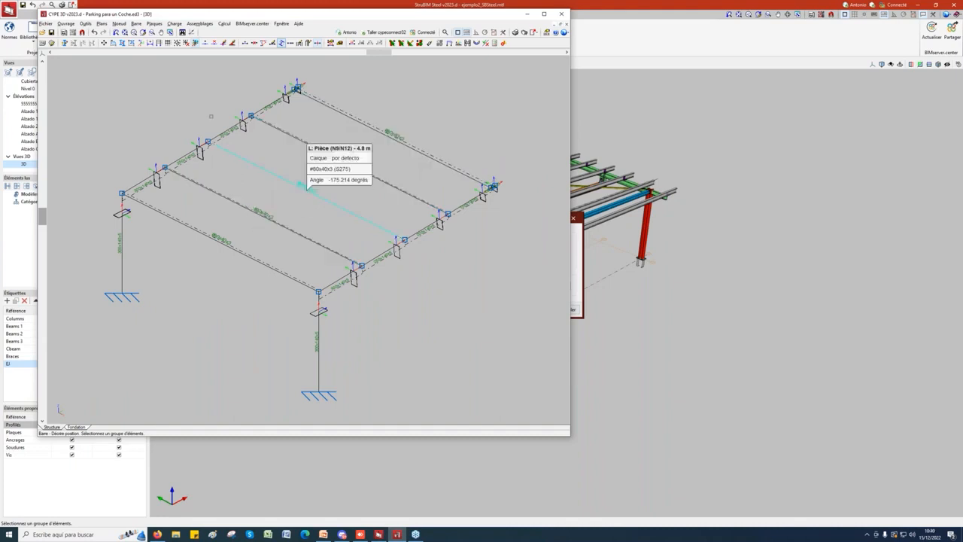
pyautogui.click(528, 13)
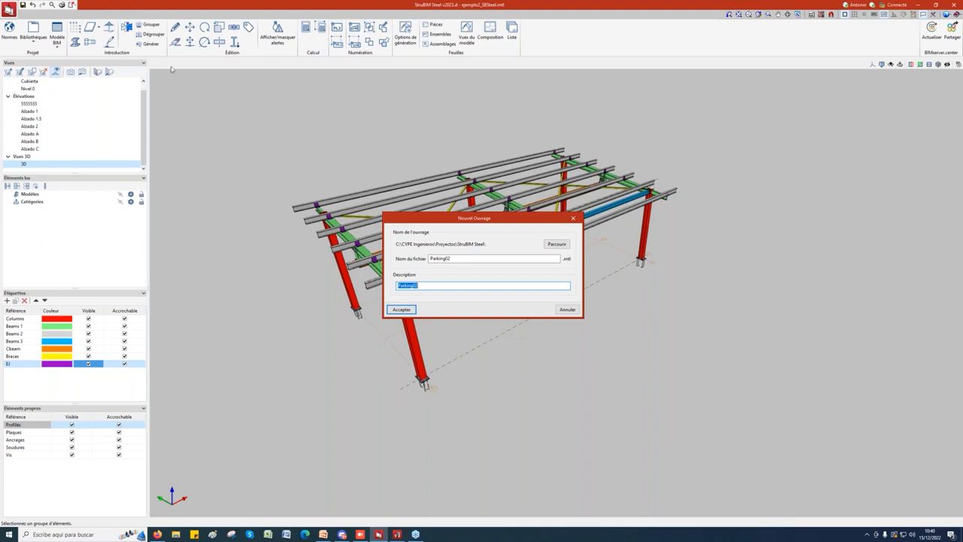
# Accept the new job's data and link it to the BIMserver.center project Taller cypeconnect02
pyautogui.click(408, 310)
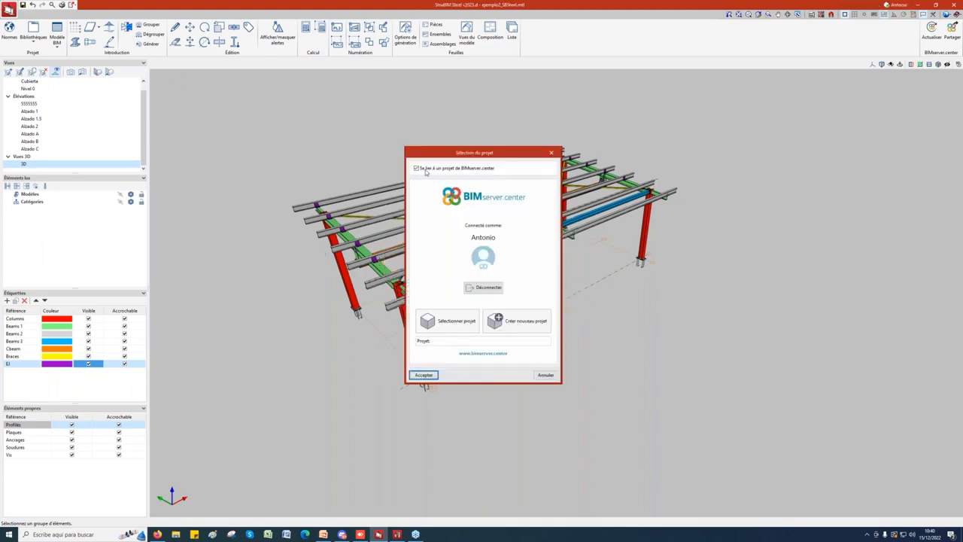
pyautogui.click(448, 324)
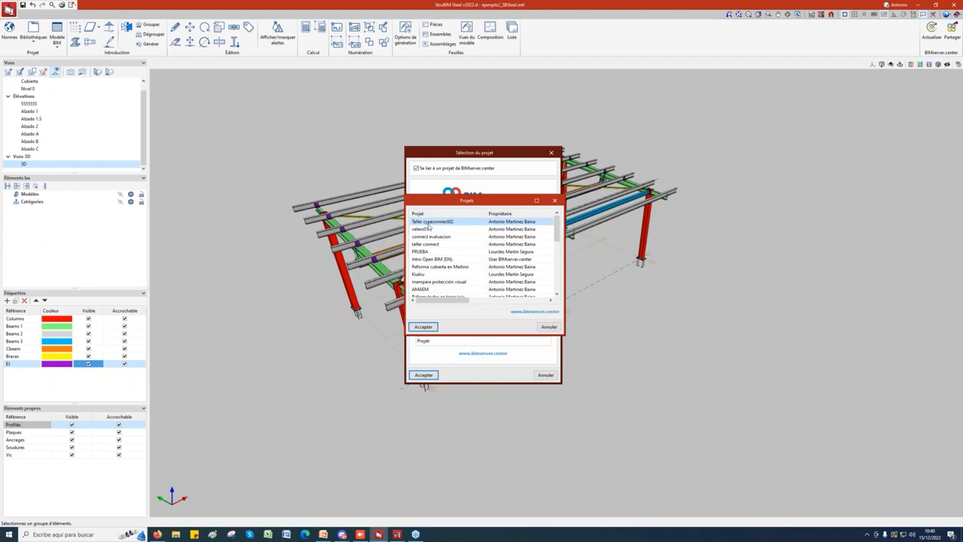
pyautogui.click(423, 327)
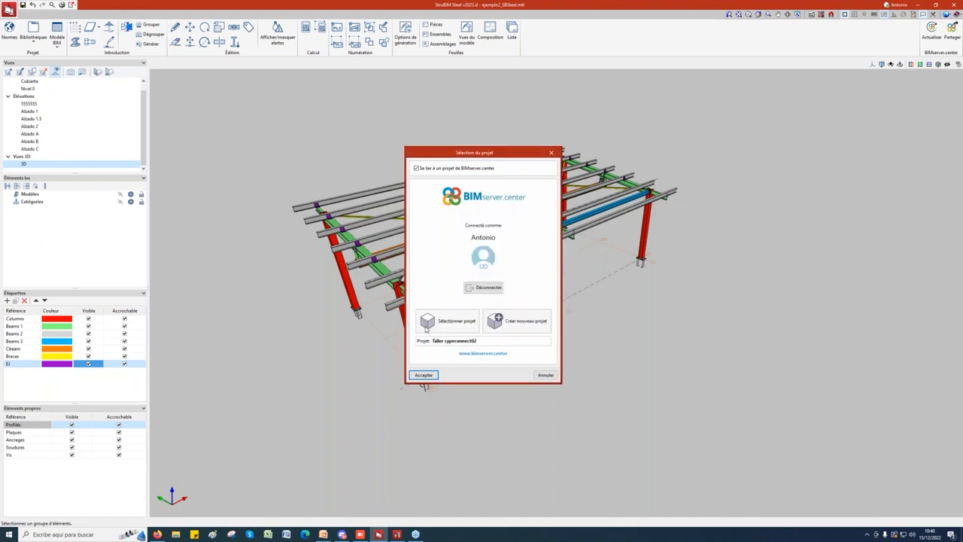
pyautogui.click(423, 375)
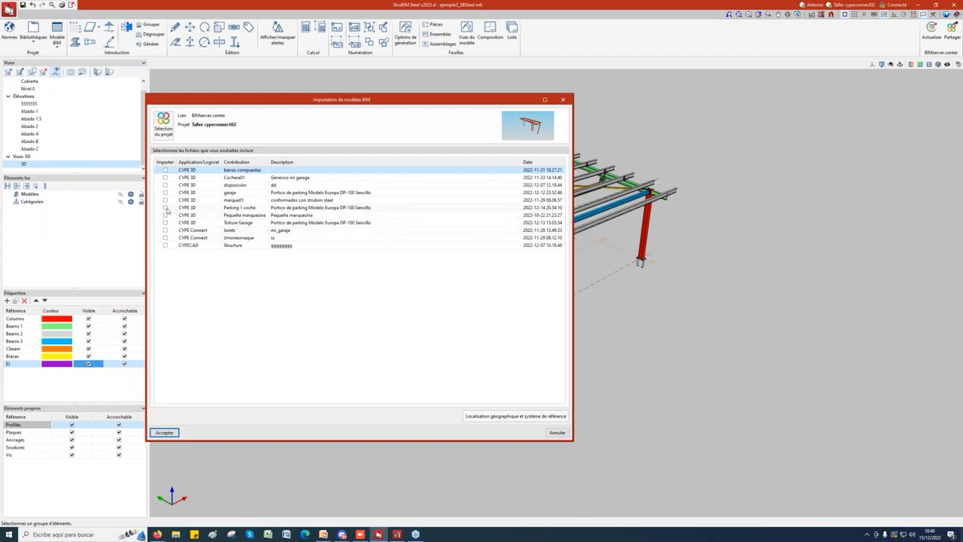
# Import the CYPE 3D contribution Parking 1 coche with all of its listed bar profiles
pyautogui.click(165, 208)
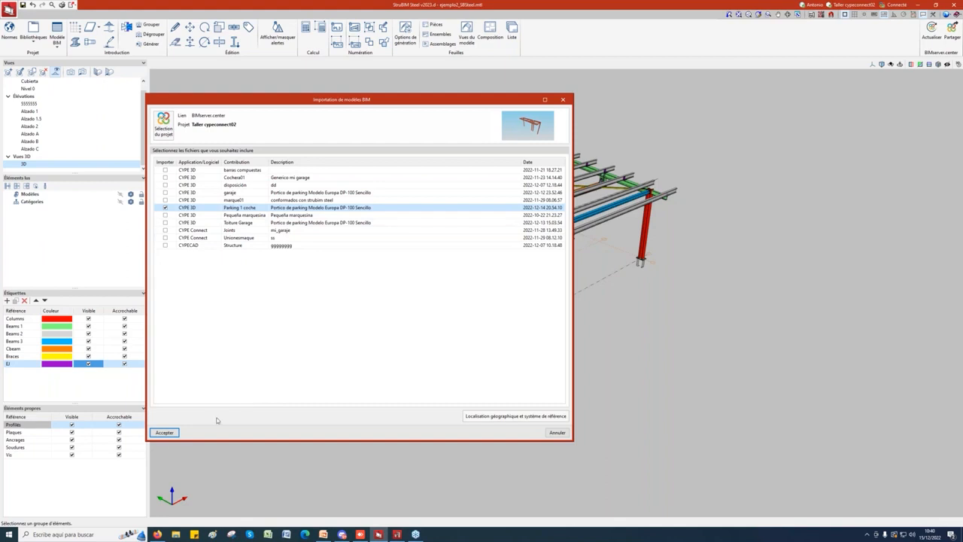
pyautogui.click(165, 433)
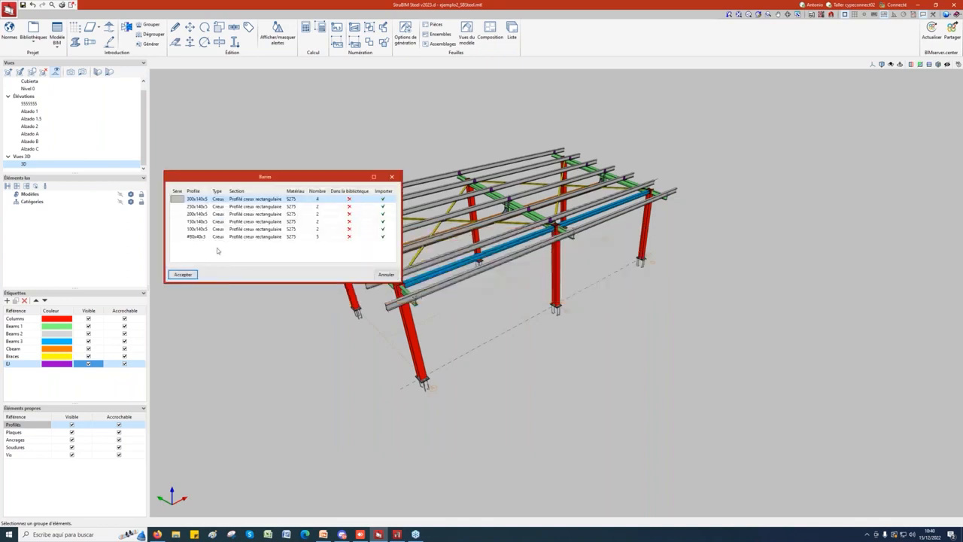
pyautogui.click(183, 276)
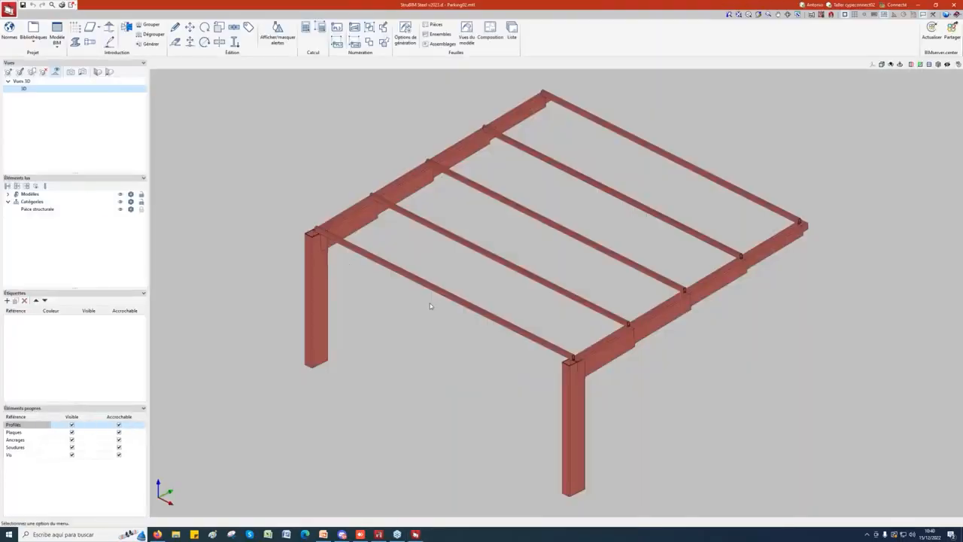
pyautogui.scroll(1, 431, 306)
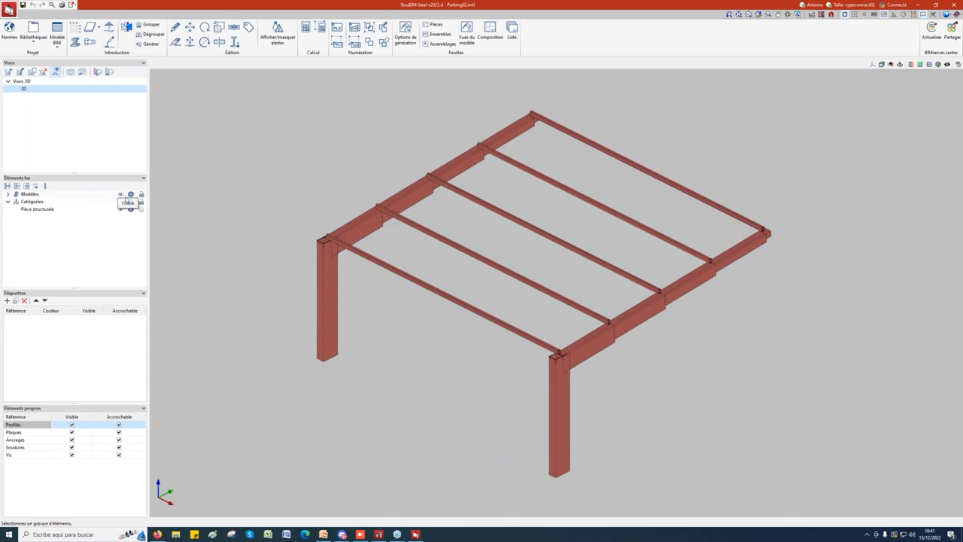
pyautogui.scroll(-1, 394, 339)
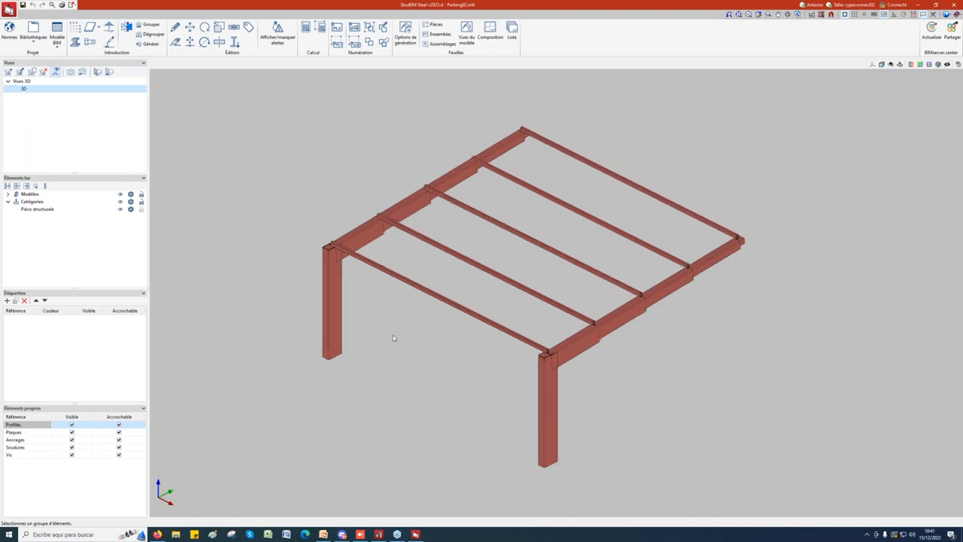
# Add three labels with the references A, B and C
pyautogui.click(7, 300)
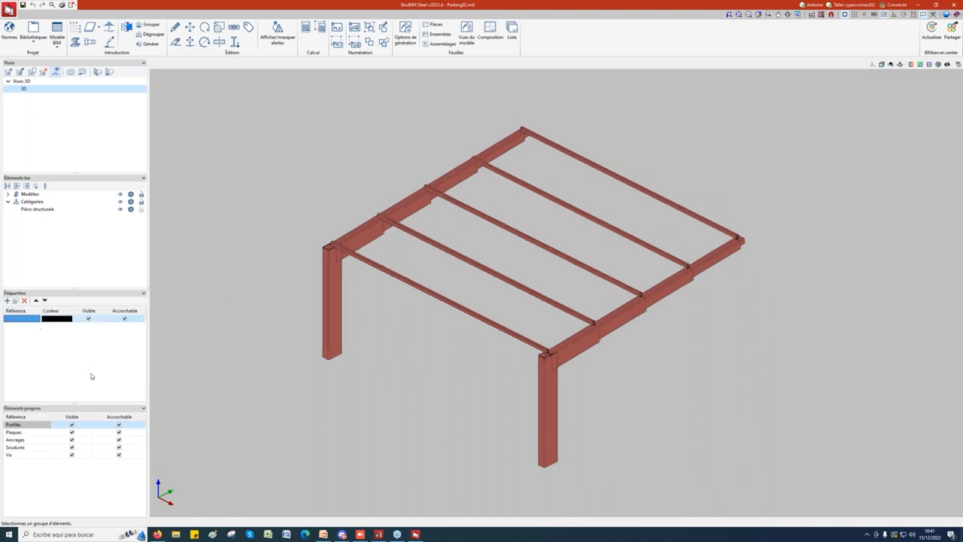
pyautogui.click(27, 322)
pyautogui.press('Return')
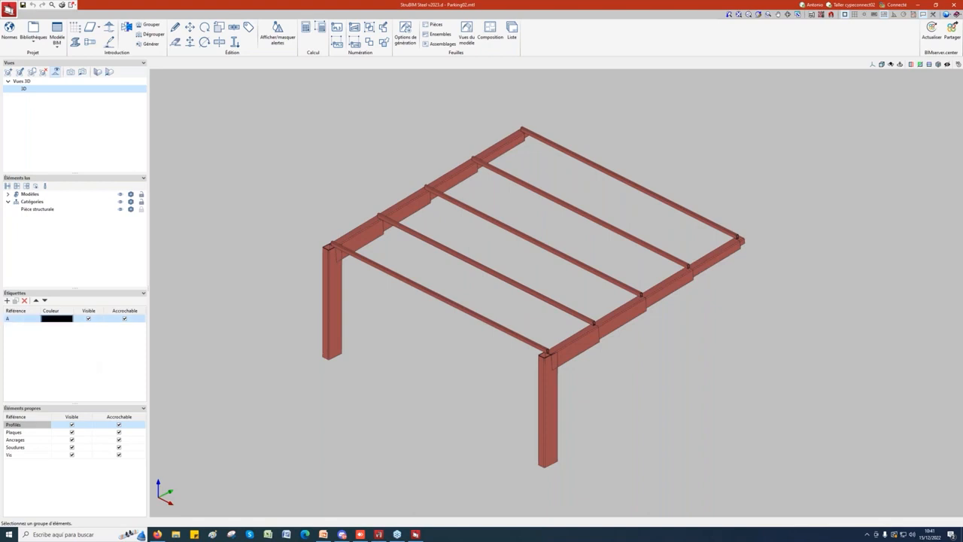
pyautogui.click(7, 300)
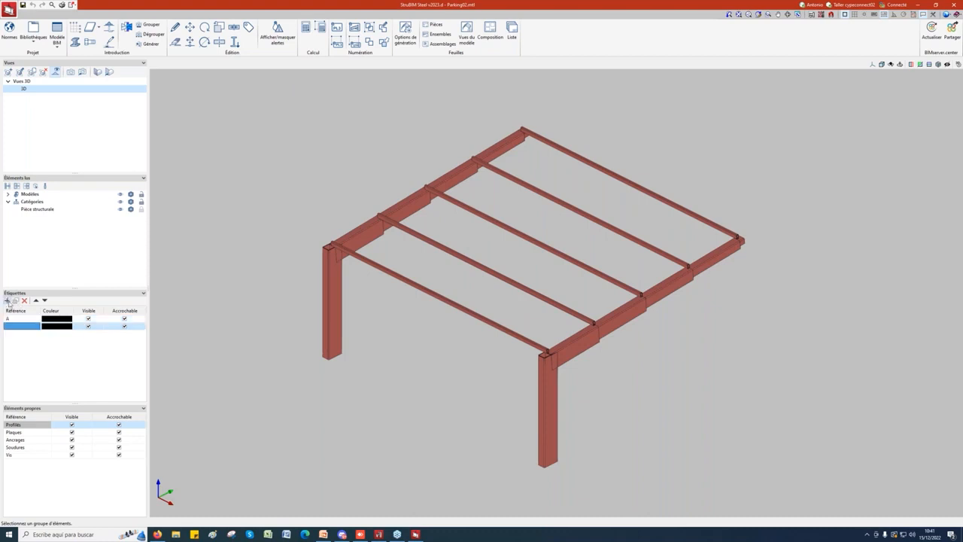
pyautogui.click(7, 300)
pyautogui.click(12, 328)
pyautogui.write('B')
pyautogui.press('Return')
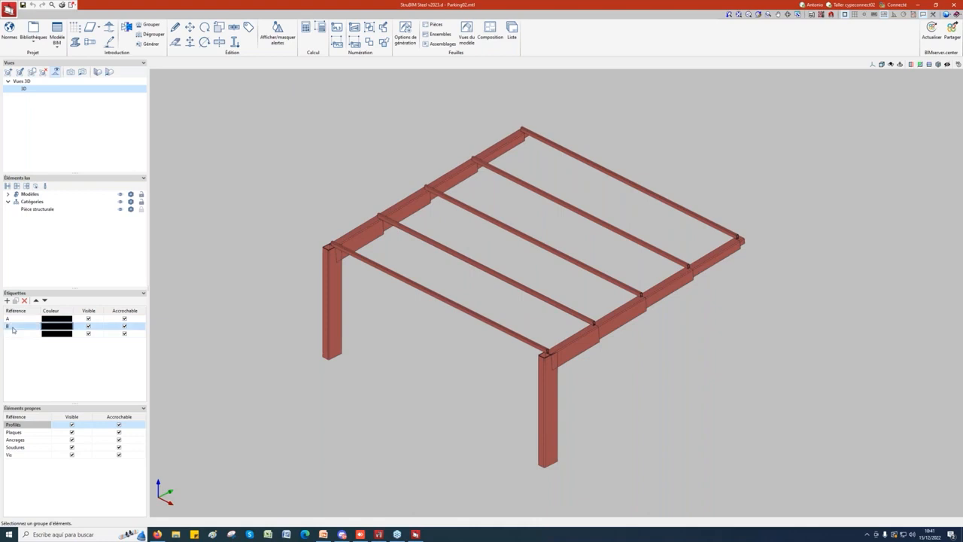
pyautogui.click(15, 335)
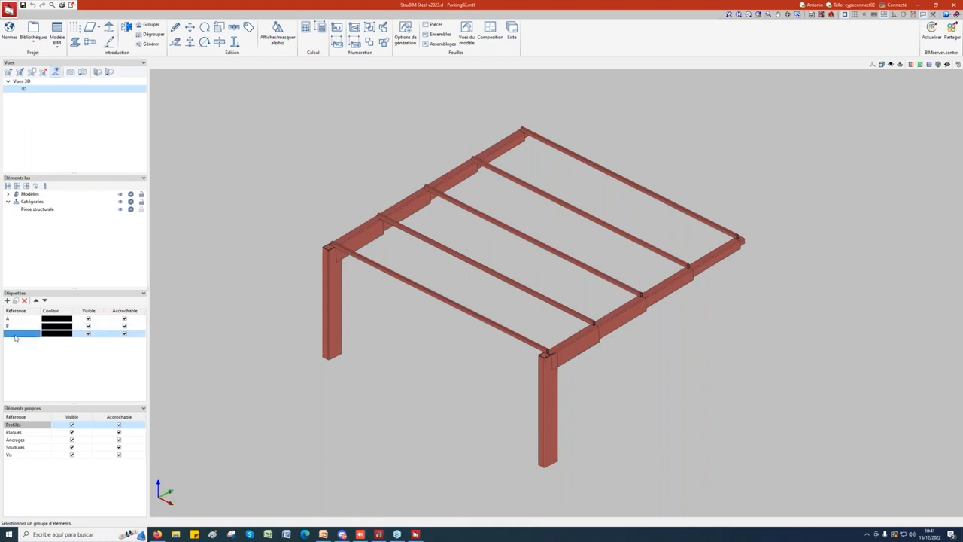
pyautogui.write('C')
# Set the colour of label A to blue and the colour of label B to magenta
pyautogui.doubleClick(57, 319)
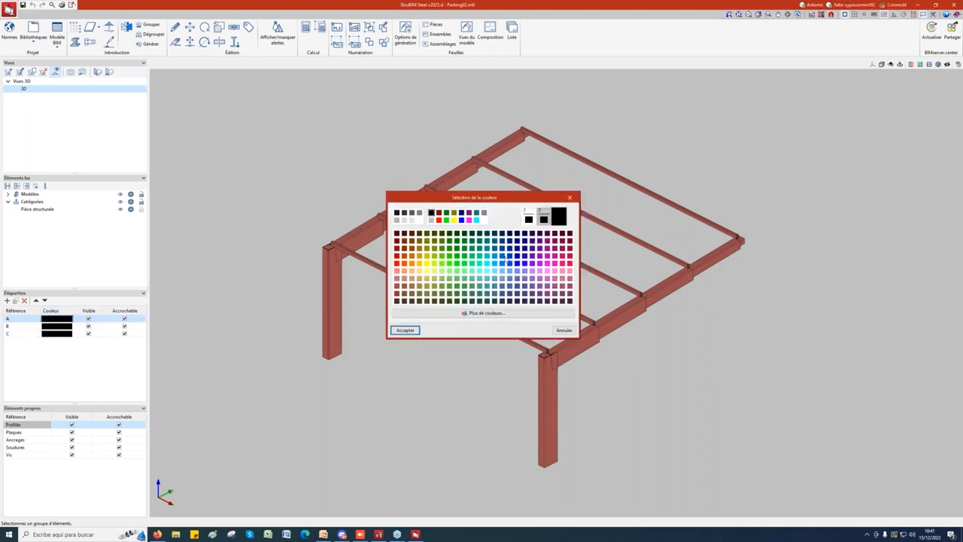
pyautogui.click(510, 256)
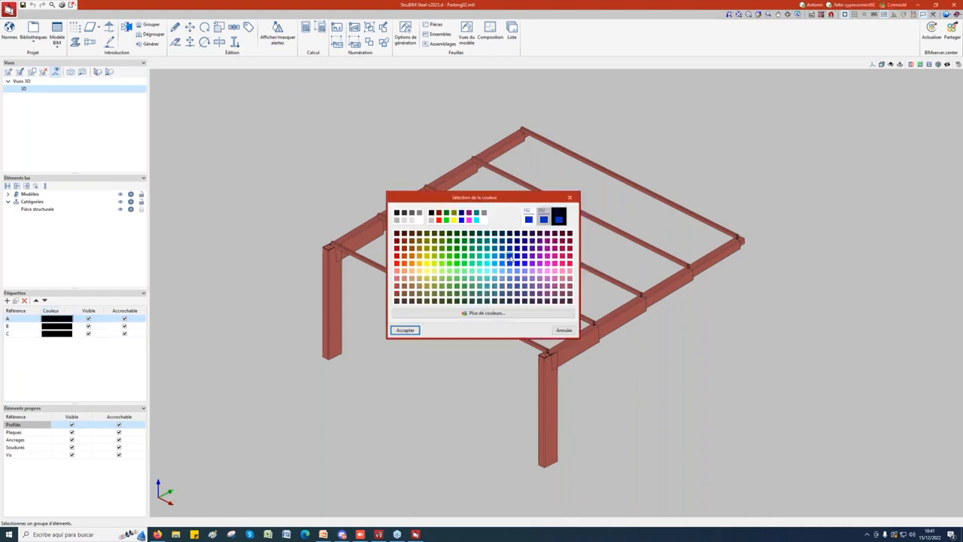
pyautogui.click(406, 329)
pyautogui.doubleClick(51, 326)
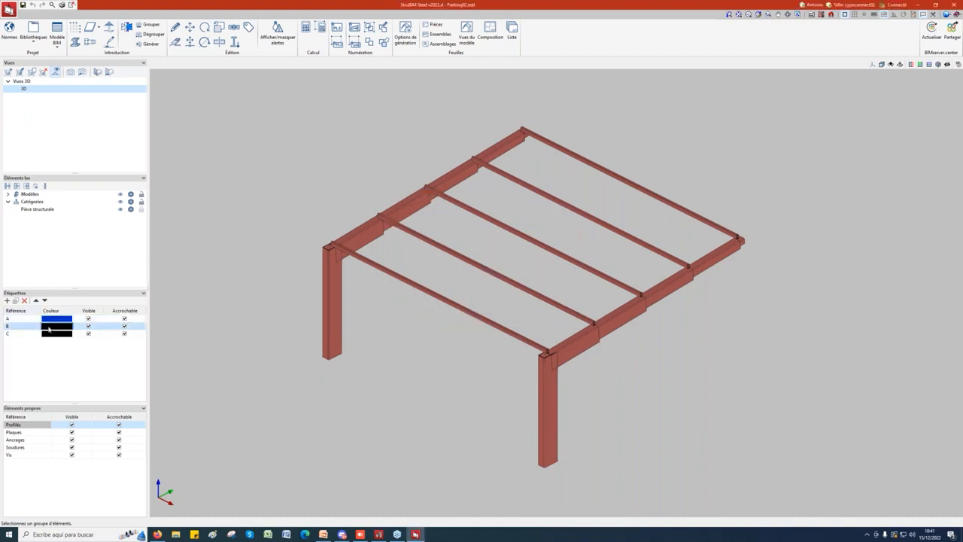
pyautogui.click(555, 263)
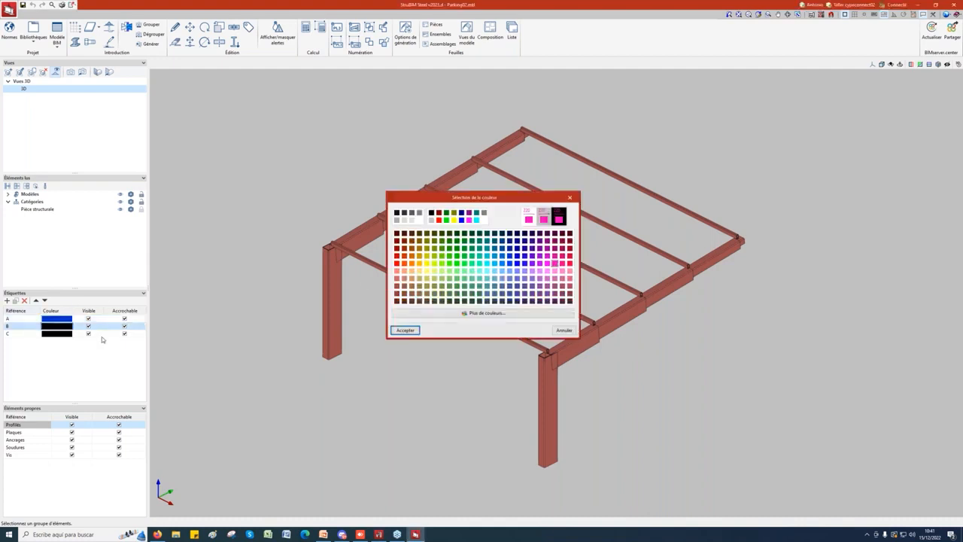
pyautogui.click(405, 329)
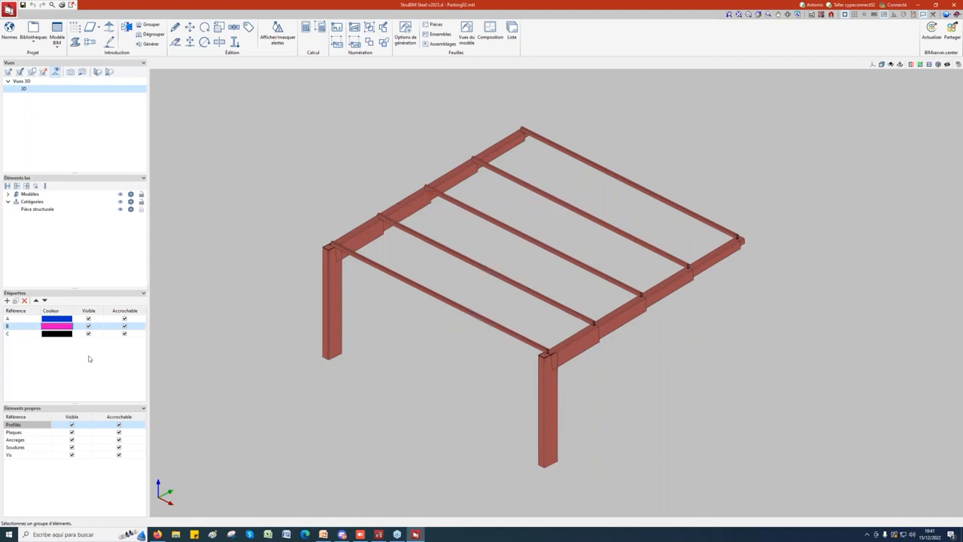
# Set the colour of label C to the same magenta as label B
pyautogui.doubleClick(57, 333)
pyautogui.click(556, 265)
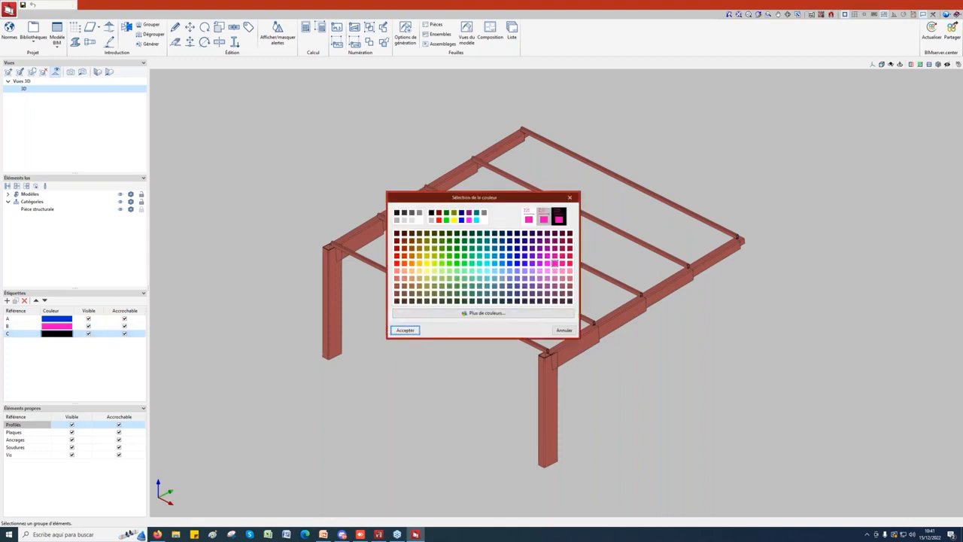
pyautogui.click(405, 330)
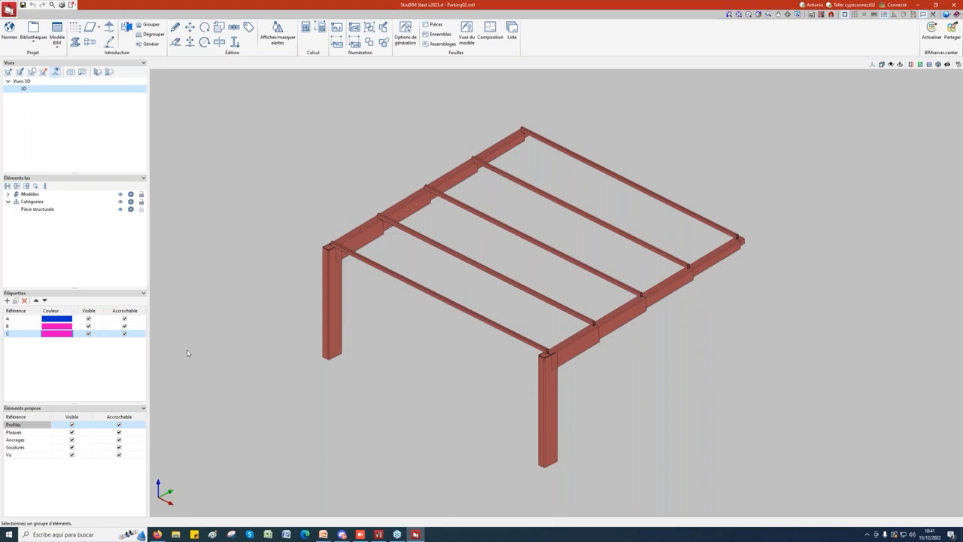
# Change the colour of label C to yellow
pyautogui.doubleClick(57, 334)
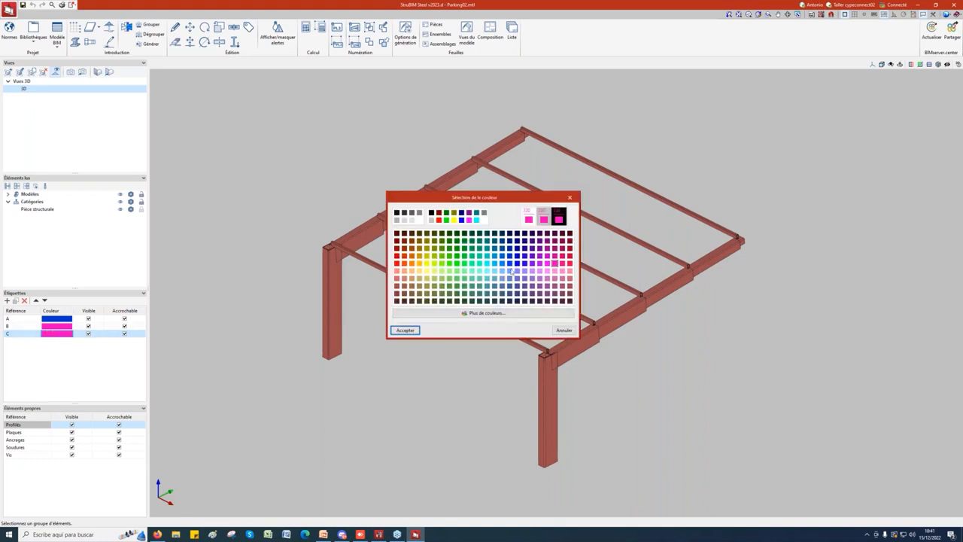
pyautogui.click(426, 264)
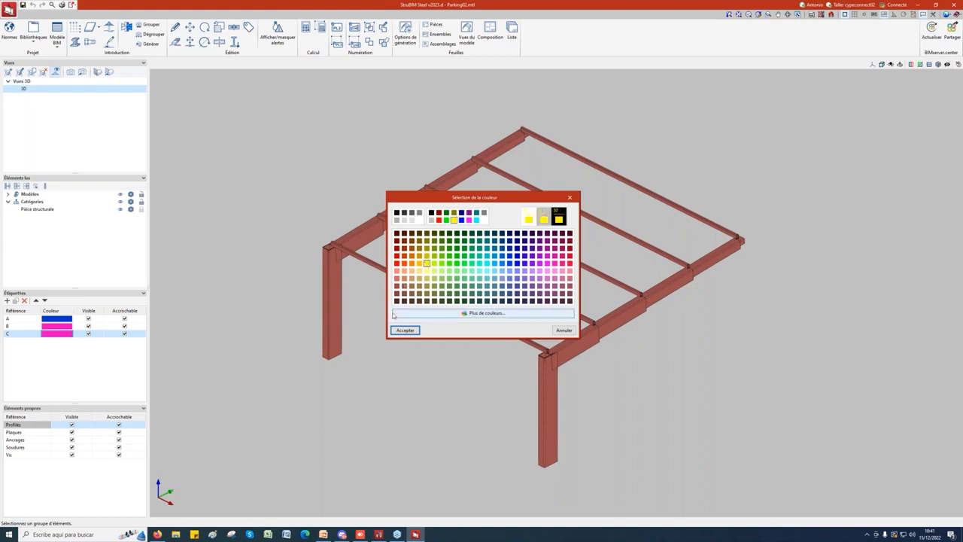
pyautogui.click(405, 331)
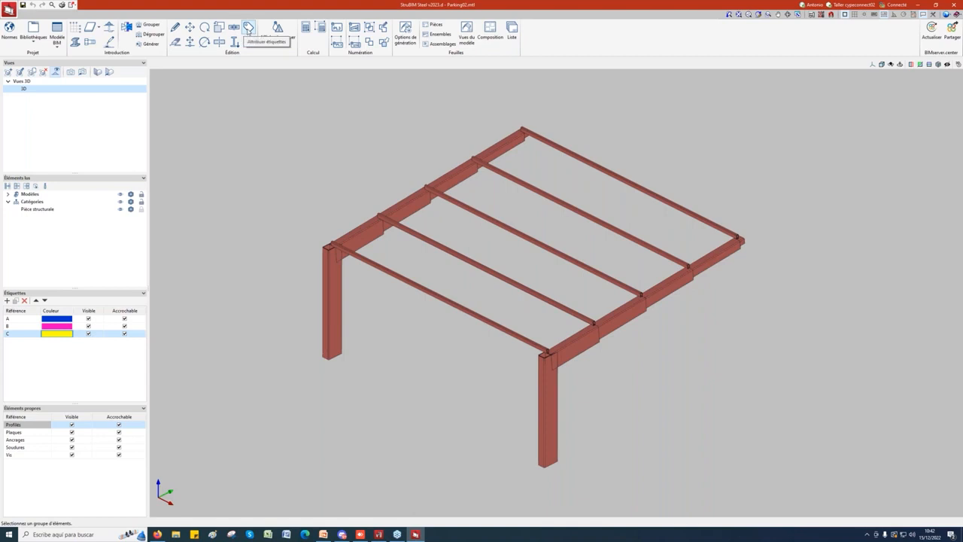
# Assign label A to the column and all beam segments of the rear frame
pyautogui.click(249, 29)
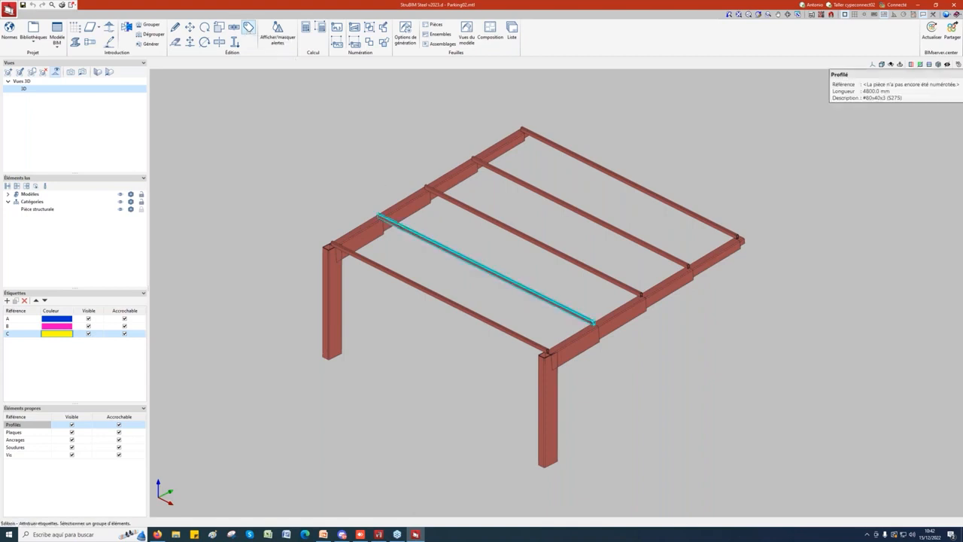
pyautogui.click(453, 189)
pyautogui.click(407, 216)
pyautogui.click(369, 235)
pyautogui.click(335, 283)
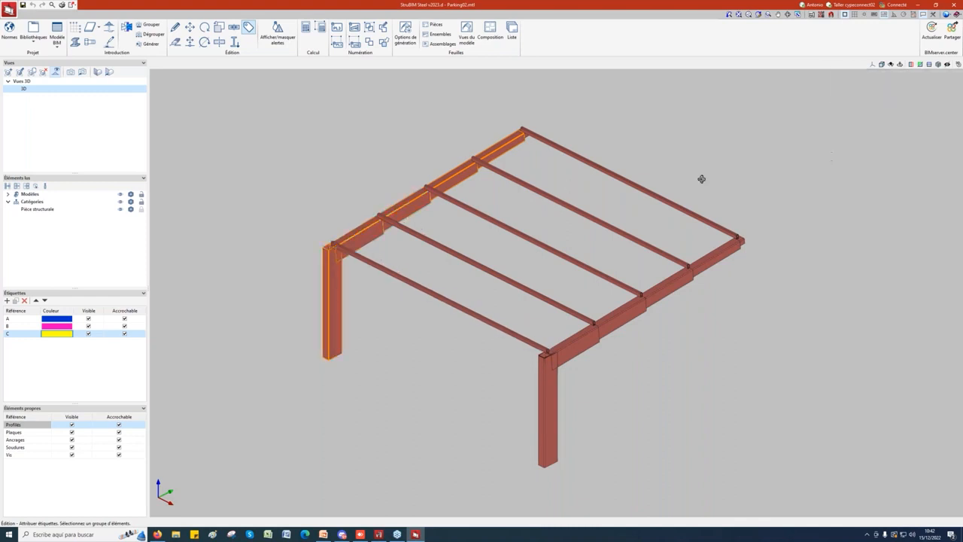
pyautogui.moveTo(700, 178); pyautogui.dragTo(667, 163, button='middle')
pyautogui.scroll(2, 737, 201)
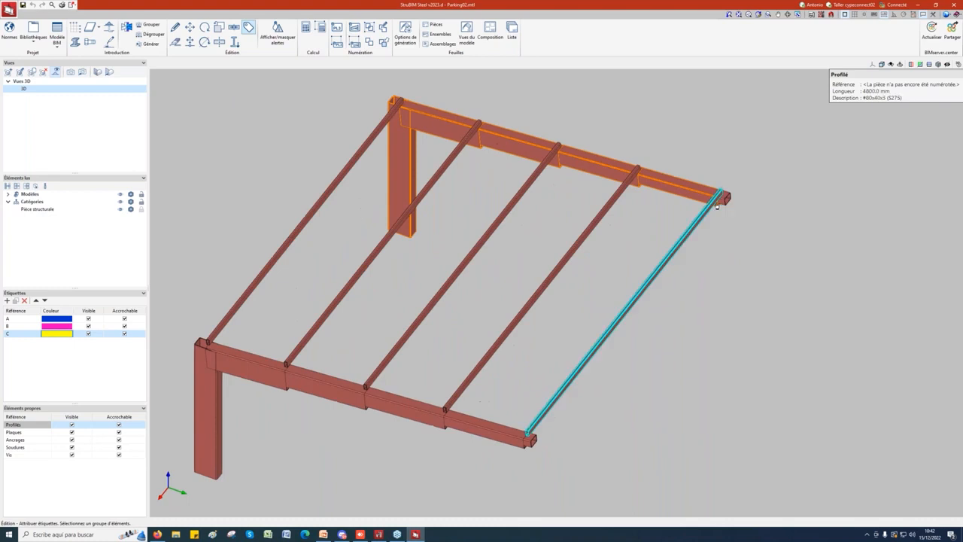
pyautogui.scroll(-2, 724, 204)
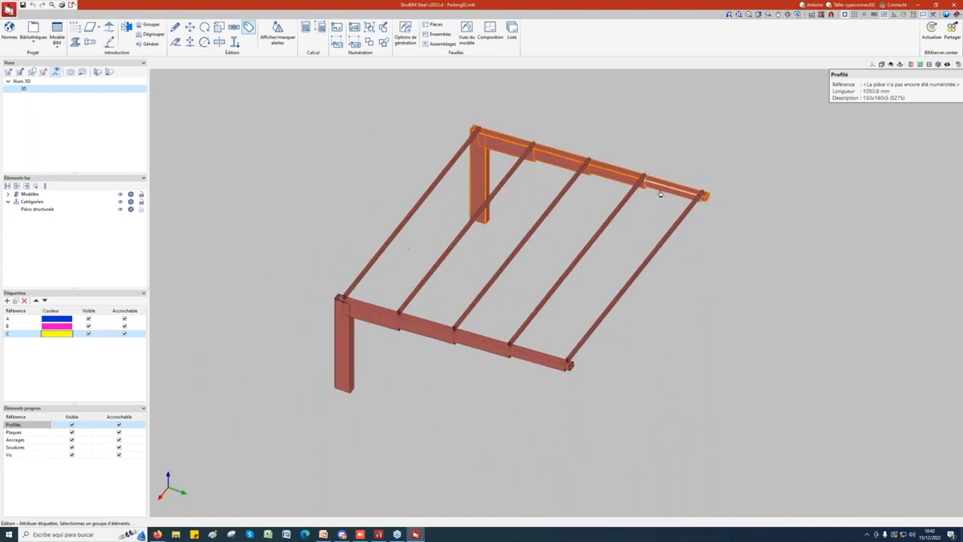
pyautogui.rightClick(249, 185)
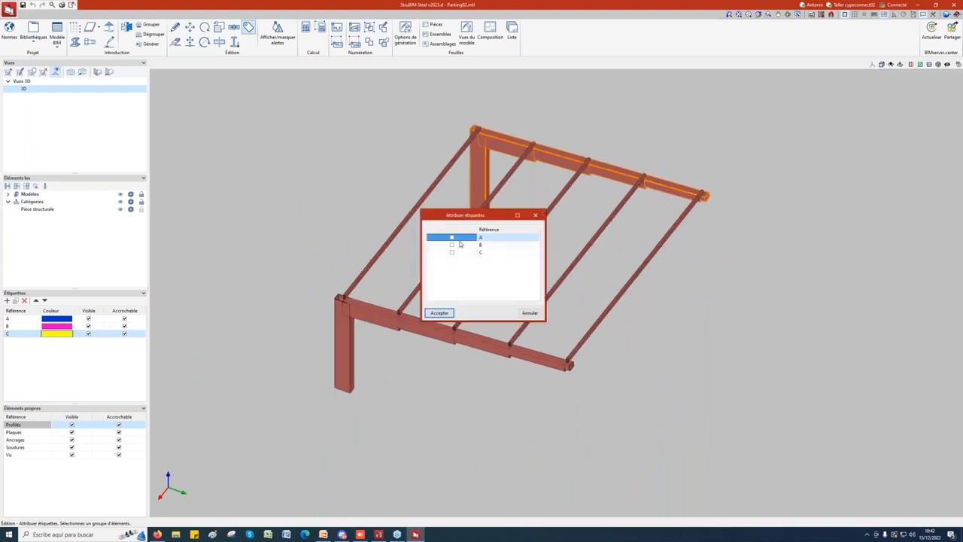
pyautogui.click(439, 313)
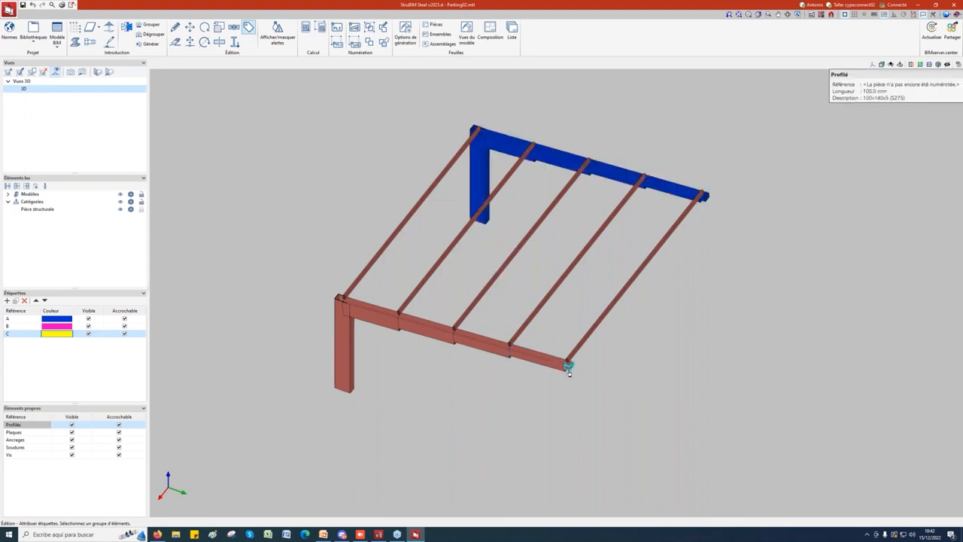
# Assign label B to the column and all beam segments of the front frame
pyautogui.click(528, 357)
pyautogui.click(490, 350)
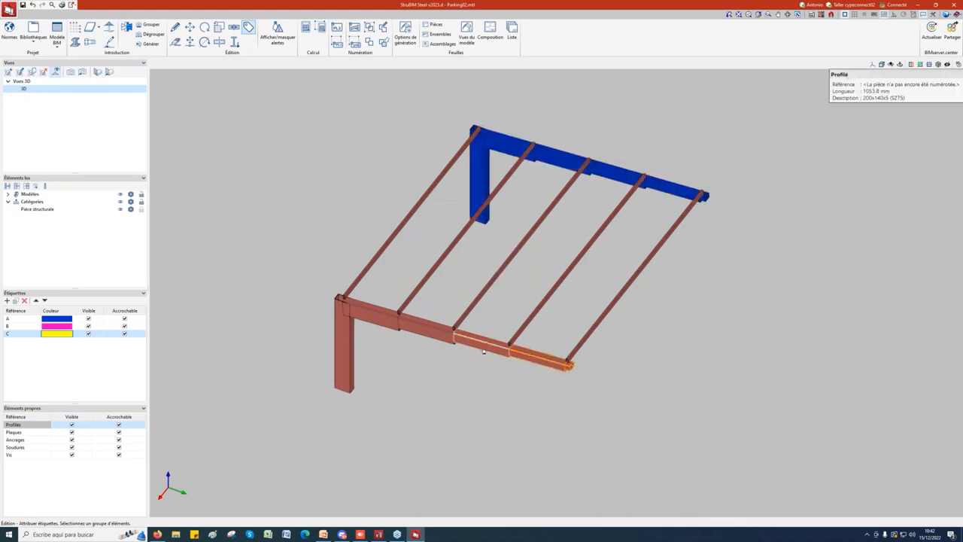
pyautogui.click(419, 329)
pyautogui.click(384, 318)
pyautogui.click(347, 337)
pyautogui.rightClick(375, 366)
pyautogui.click(452, 245)
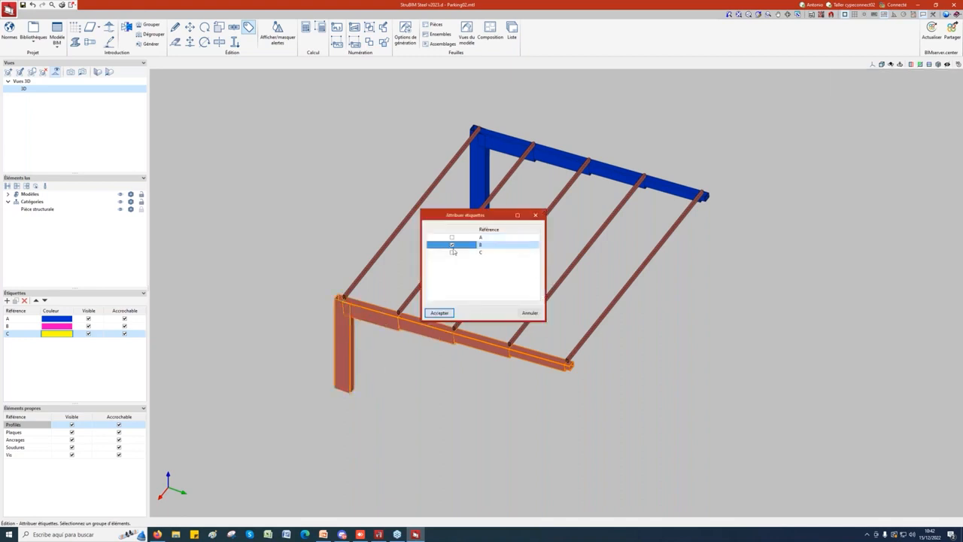
pyautogui.click(439, 312)
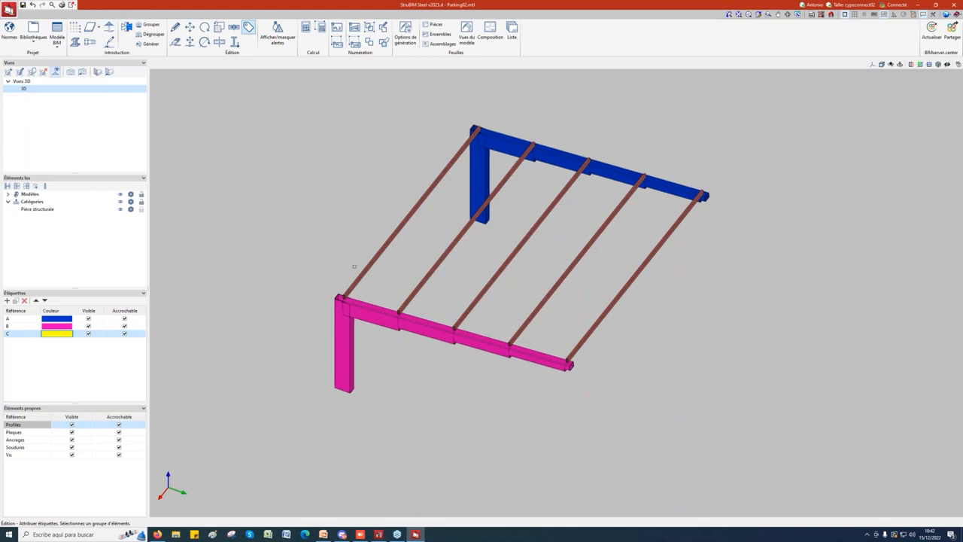
# Assign label C to the five 4800 mm purlins spanning between the two frames
pyautogui.click(362, 272)
pyautogui.click(420, 285)
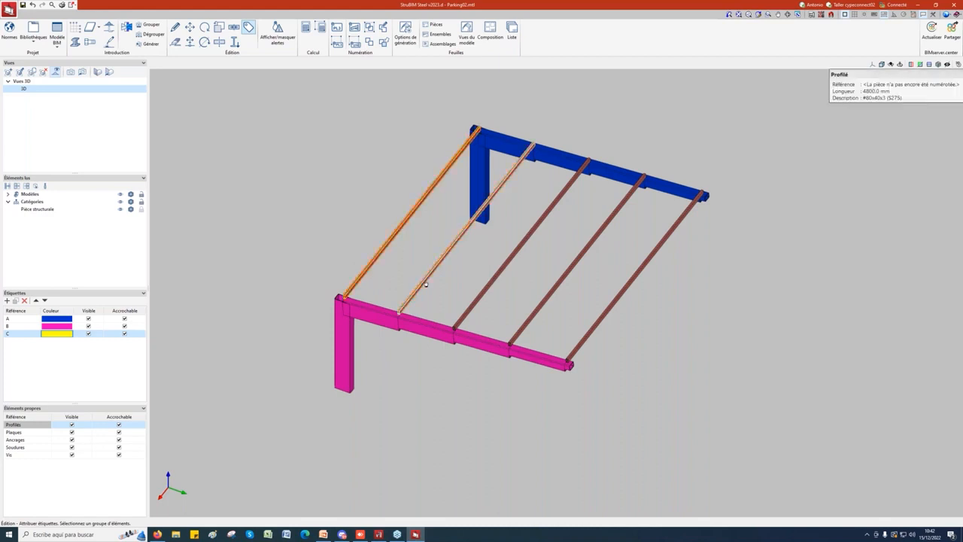
pyautogui.click(490, 287)
pyautogui.click(545, 301)
pyautogui.click(606, 320)
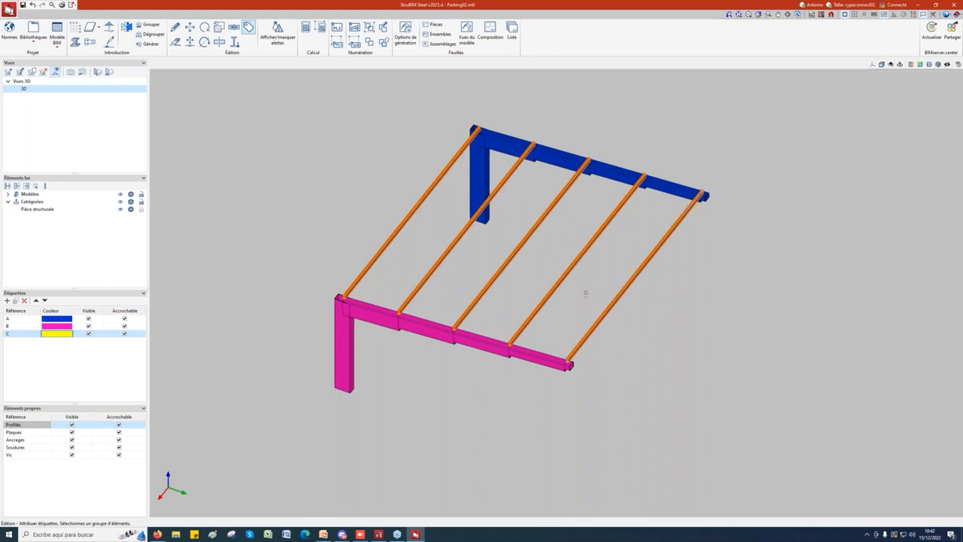
pyautogui.rightClick(588, 289)
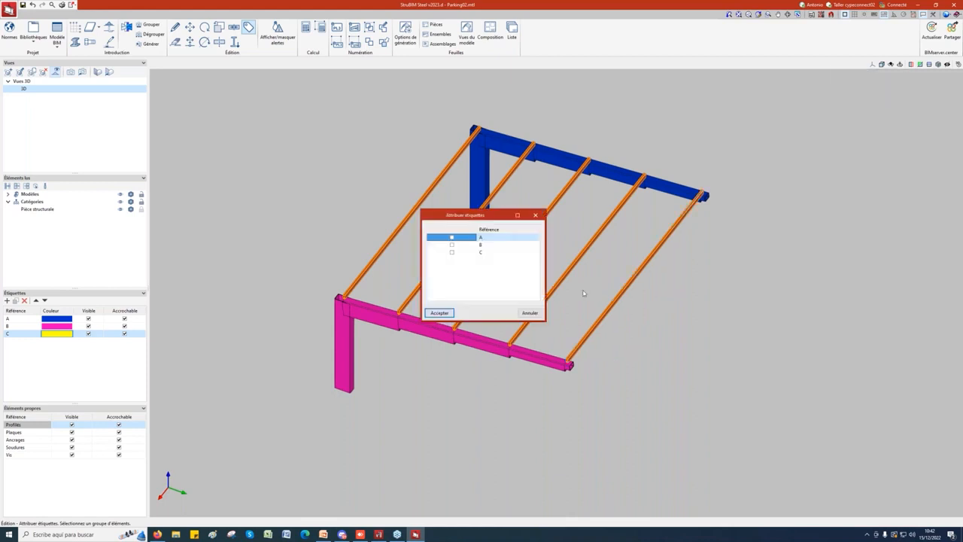
pyautogui.click(453, 253)
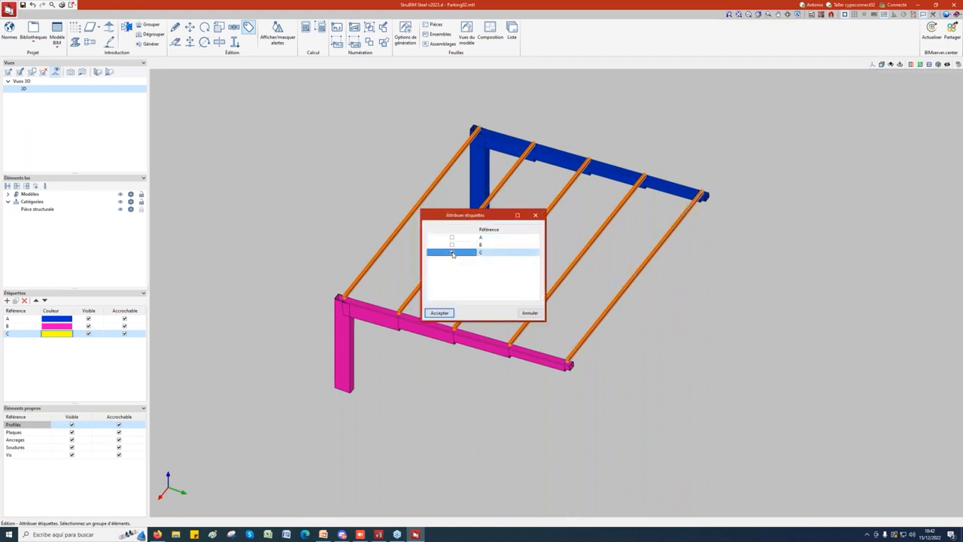
pyautogui.click(439, 313)
pyautogui.scroll(-2, 451, 290)
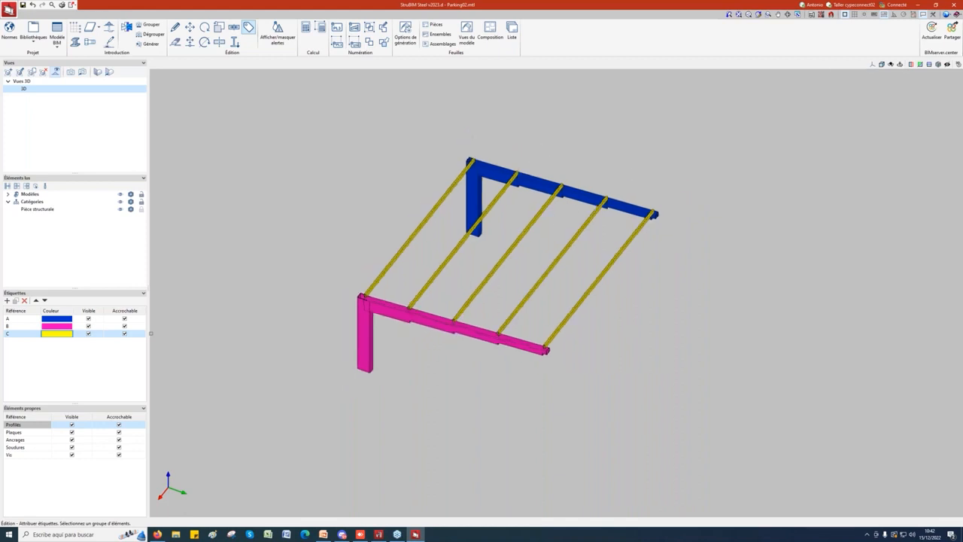
# Hide the elements labelled A, B and C, and turn off the visibility of the imported BIM models
pyautogui.click(88, 319)
pyautogui.click(88, 326)
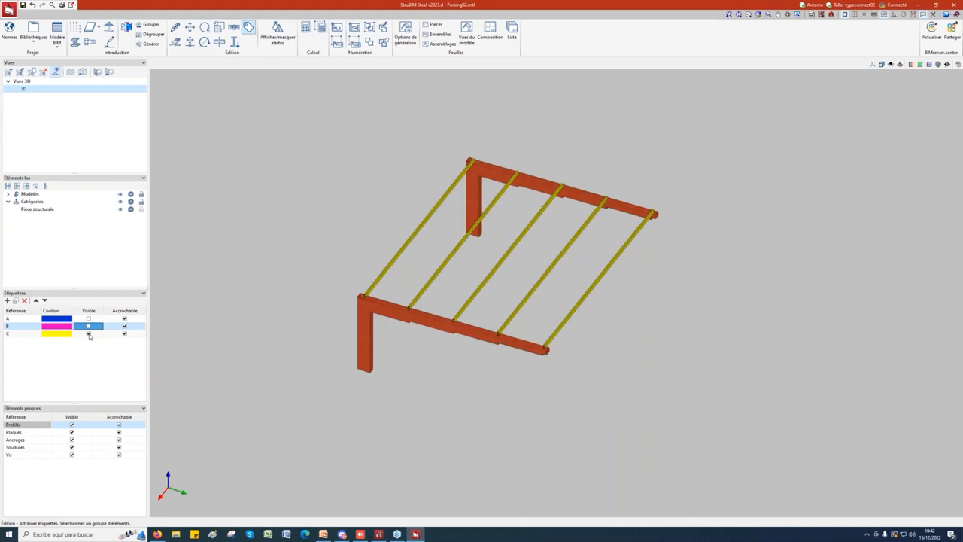
pyautogui.click(88, 333)
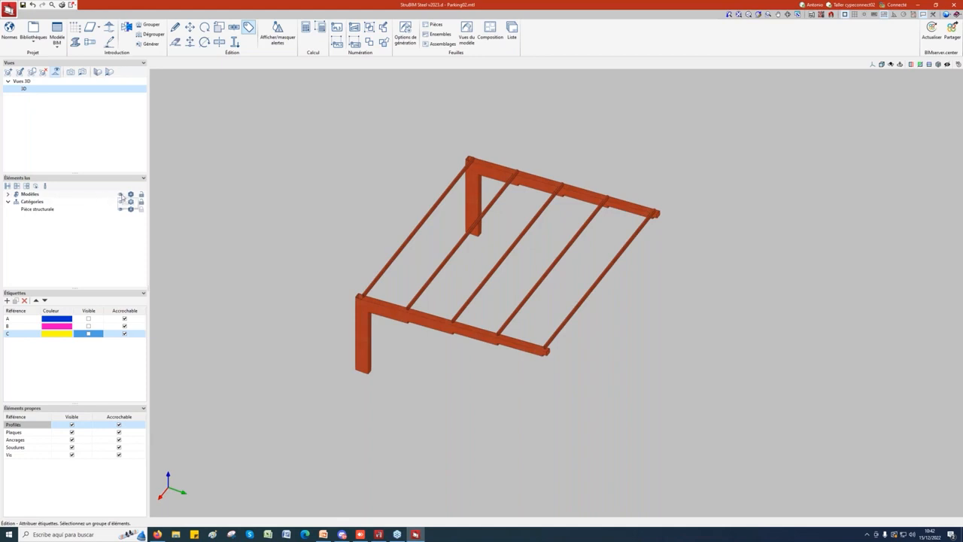
pyautogui.click(121, 195)
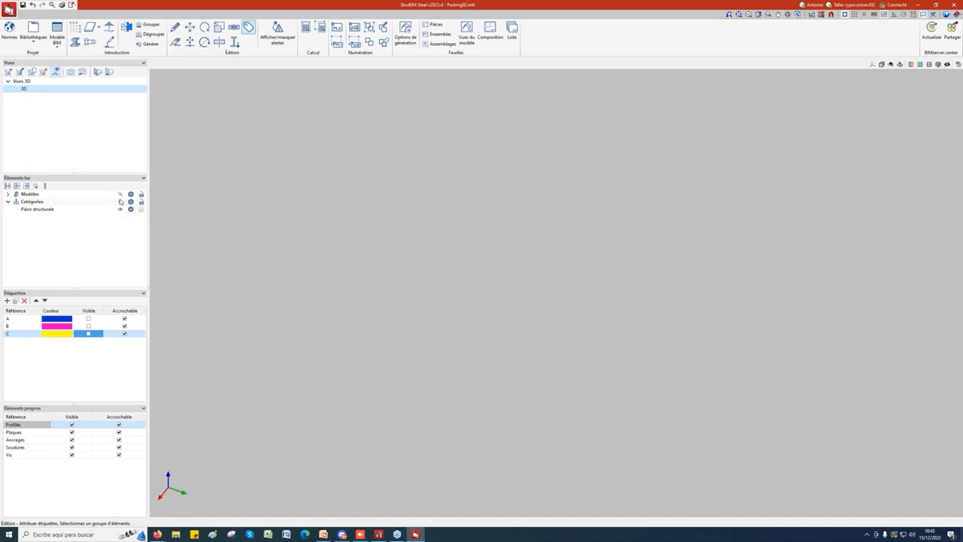
# Make the elements labelled A, B and C visible again
pyautogui.click(88, 319)
pyautogui.click(88, 326)
pyautogui.click(88, 334)
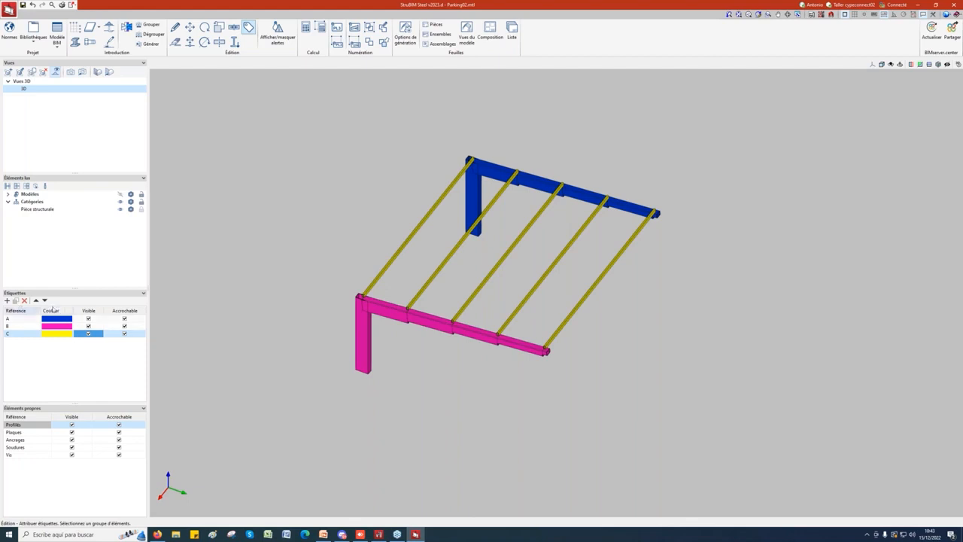
# Hide all the job's own profiles, show them again, and keep the plates visible
pyautogui.click(71, 424)
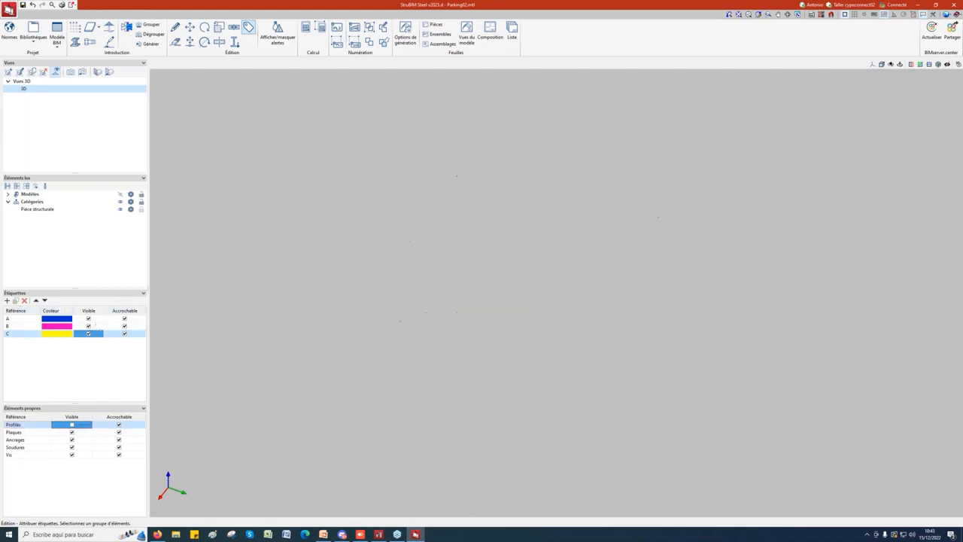
pyautogui.click(72, 425)
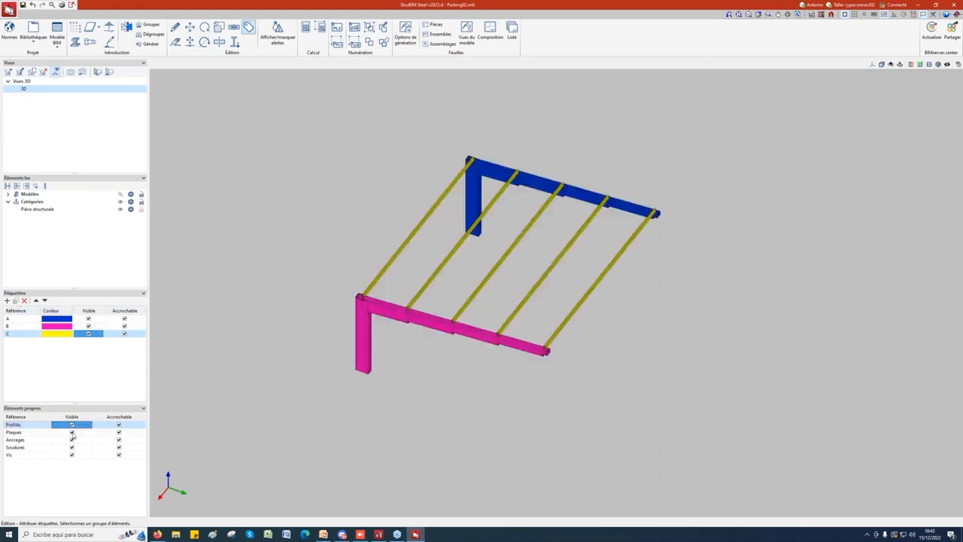
pyautogui.click(72, 432)
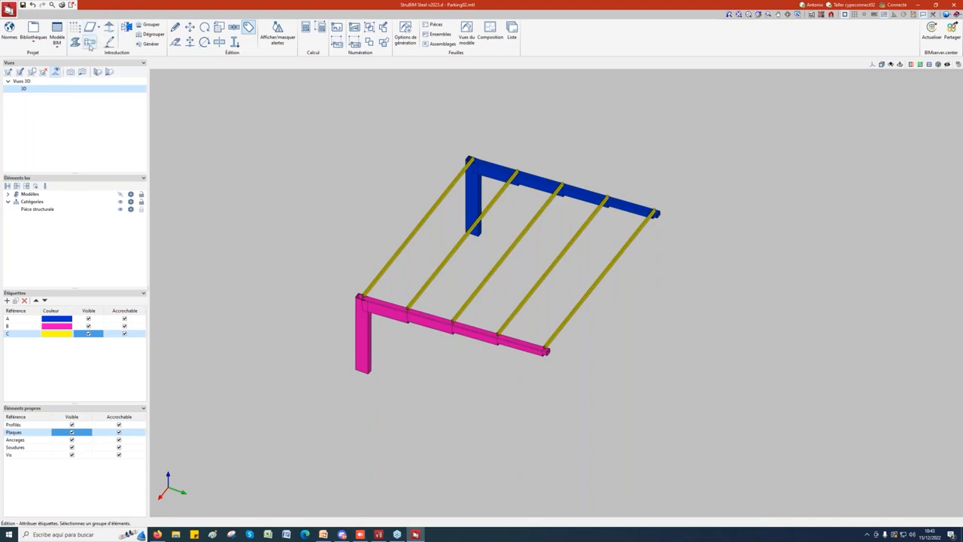
# Create a connection joining the column, the adjacent beam segment and the end purlin at the label A frame's corner
pyautogui.click(126, 28)
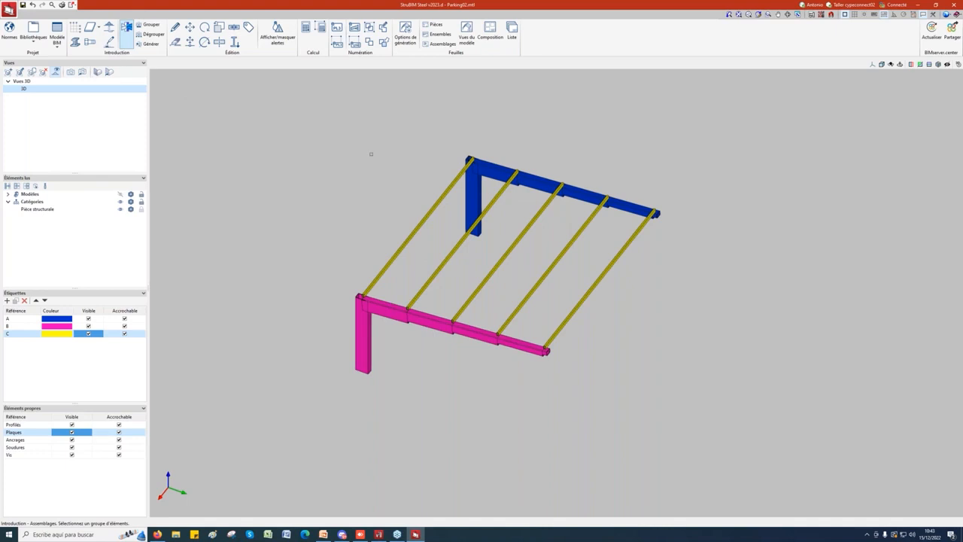
pyautogui.scroll(-2, 452, 154)
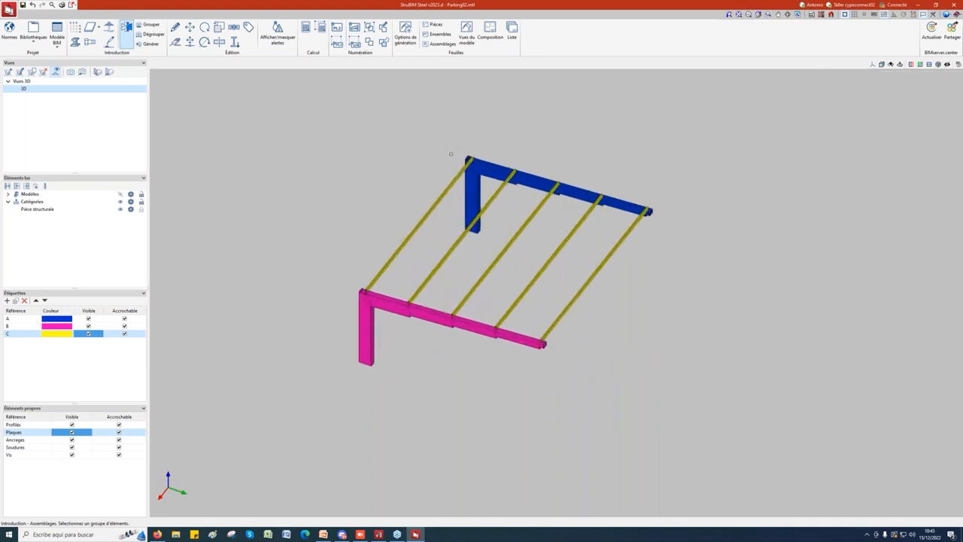
pyautogui.scroll(4, 452, 154)
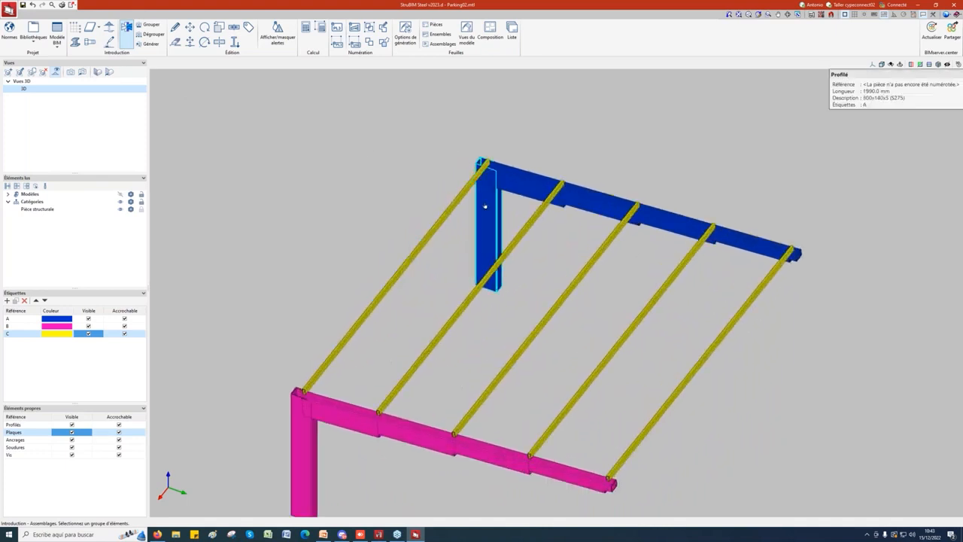
pyautogui.click(476, 182)
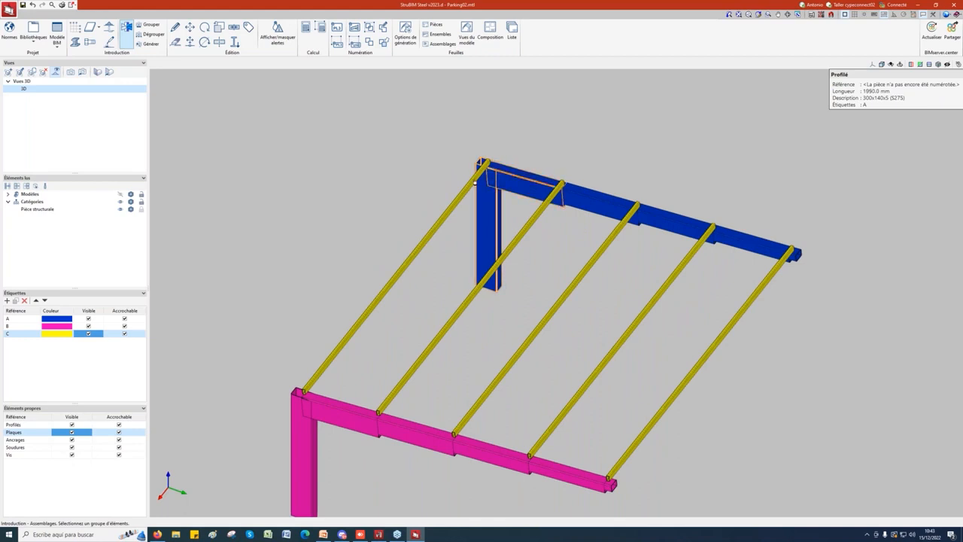
pyautogui.click(462, 198)
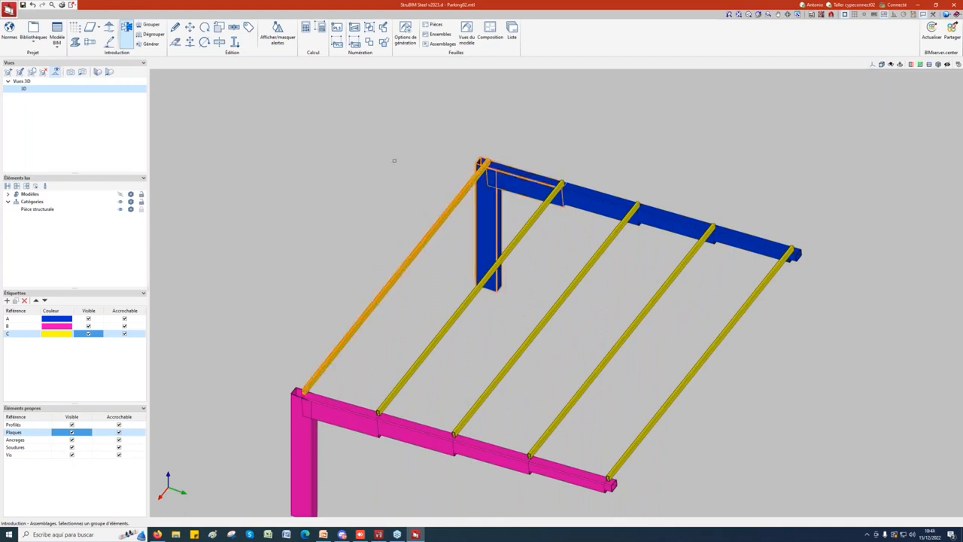
pyautogui.rightClick(385, 169)
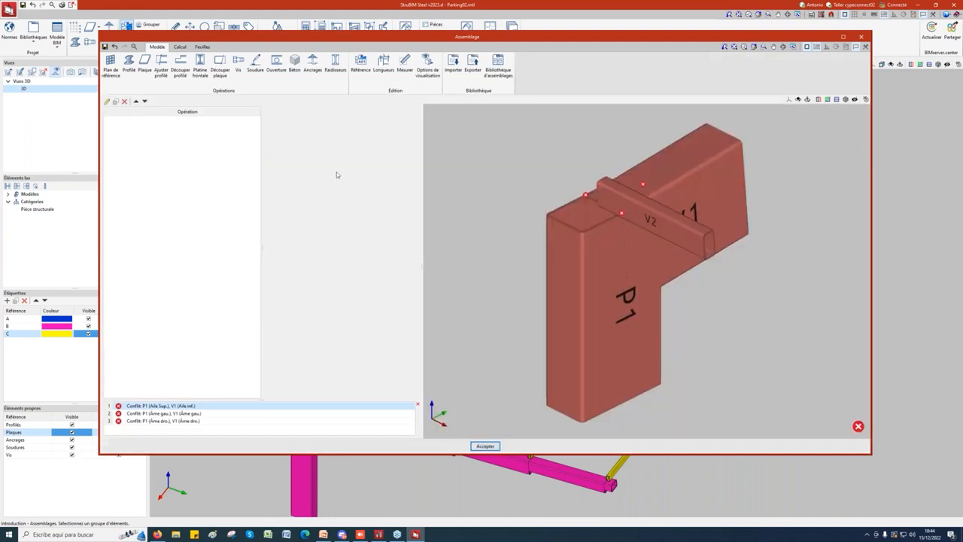
pyautogui.moveTo(253, 39); pyautogui.dragTo(253, 32)
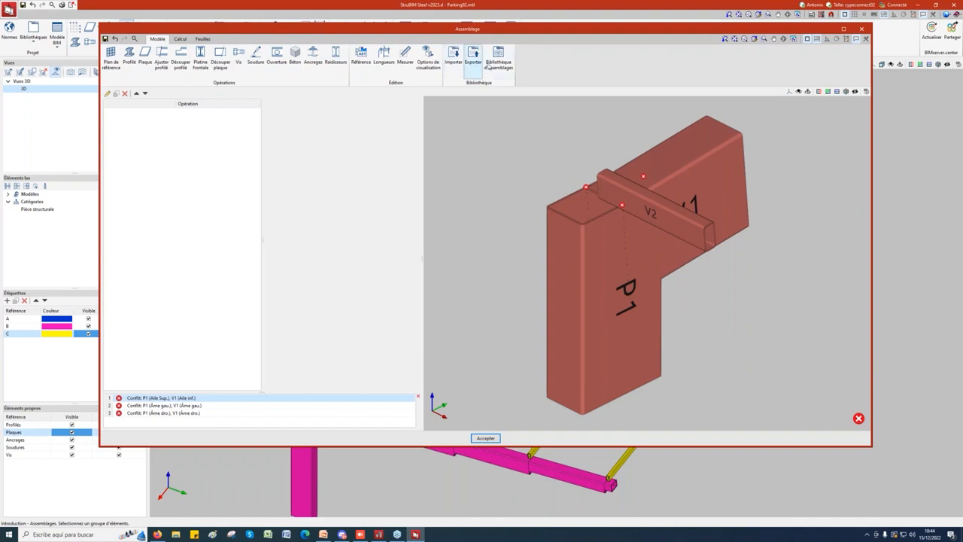
# Import the saved connections Plac-Angra, Po-Pou-Pan-extreme1 and Pou-pou-pan-ext1 to Pou-pou-pan-ext4 from disk into the job's connection library
pyautogui.click(456, 65)
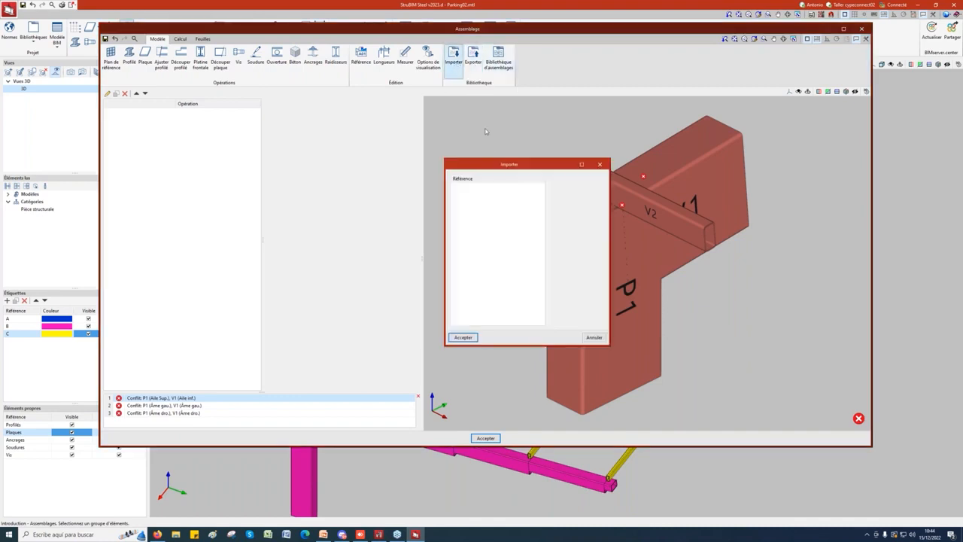
pyautogui.click(600, 164)
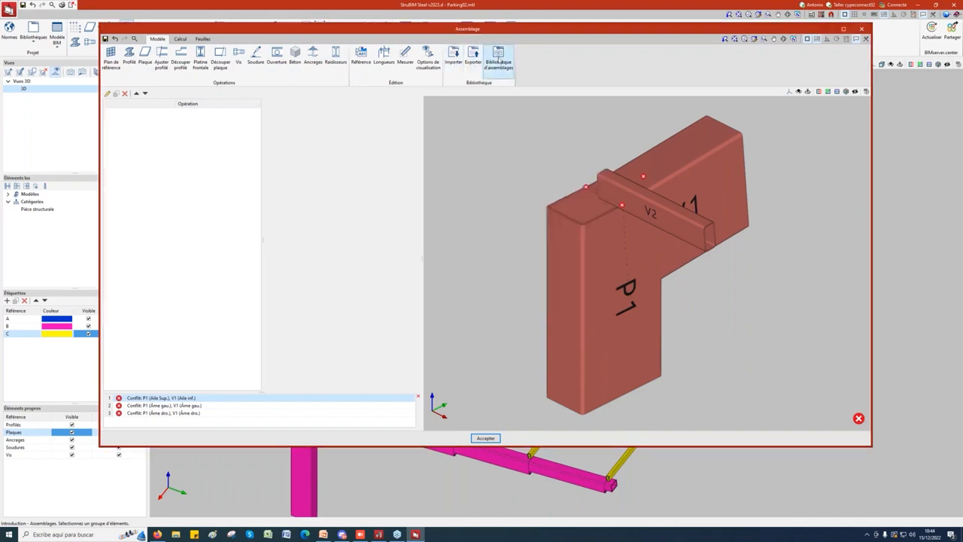
pyautogui.click(498, 65)
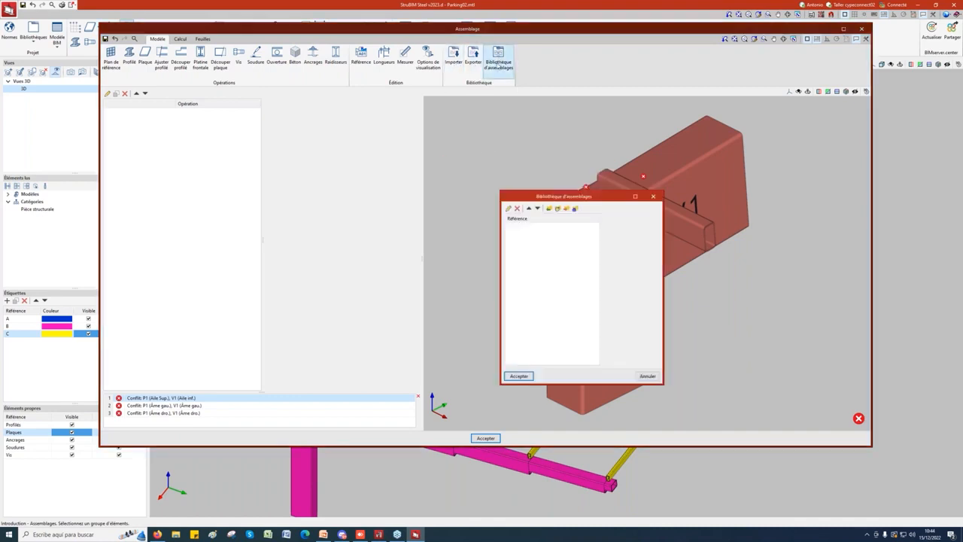
pyautogui.click(549, 208)
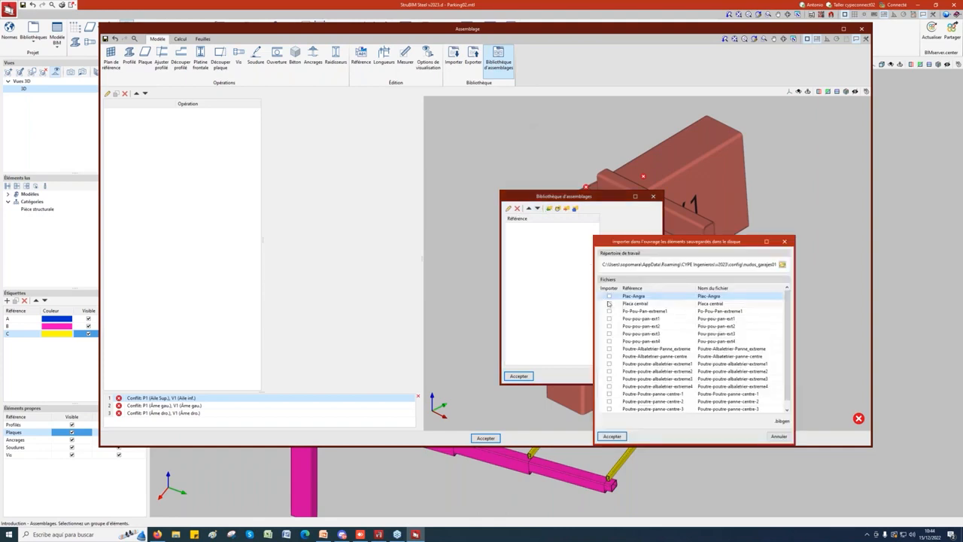
pyautogui.click(610, 319)
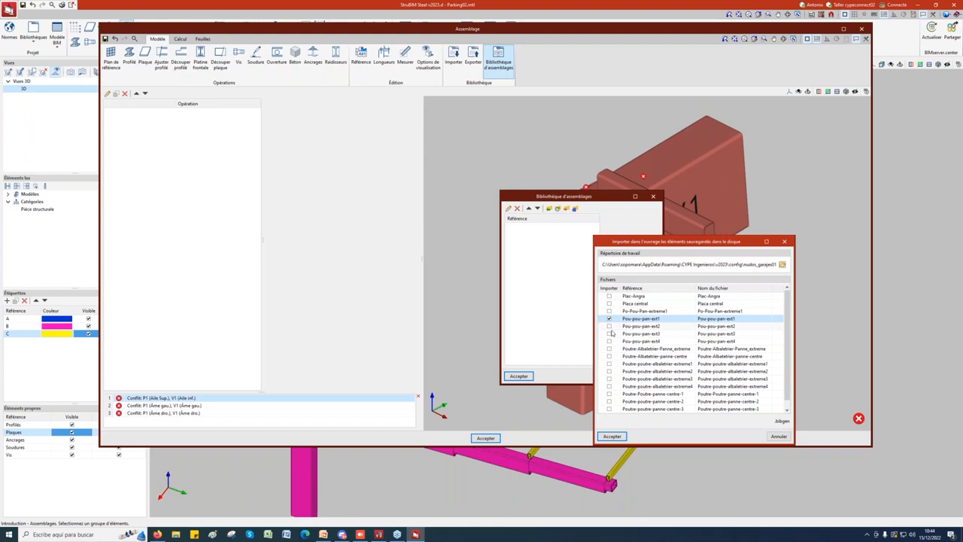
pyautogui.click(609, 326)
pyautogui.click(609, 333)
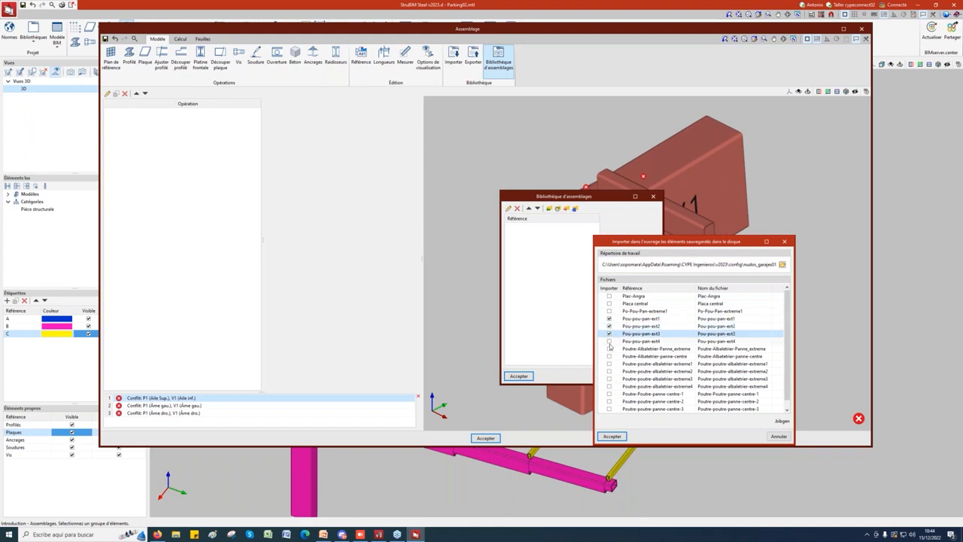
pyautogui.click(609, 341)
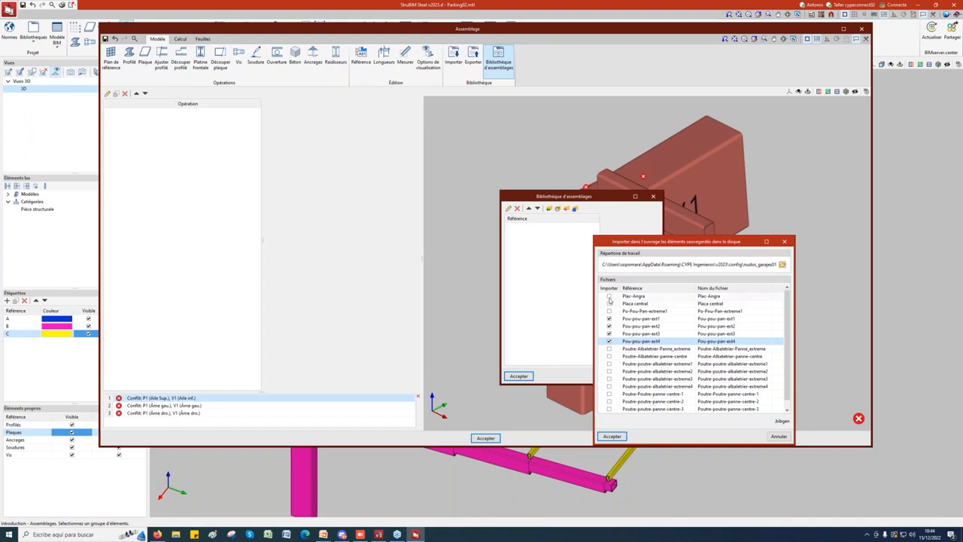
pyautogui.click(610, 296)
pyautogui.click(609, 311)
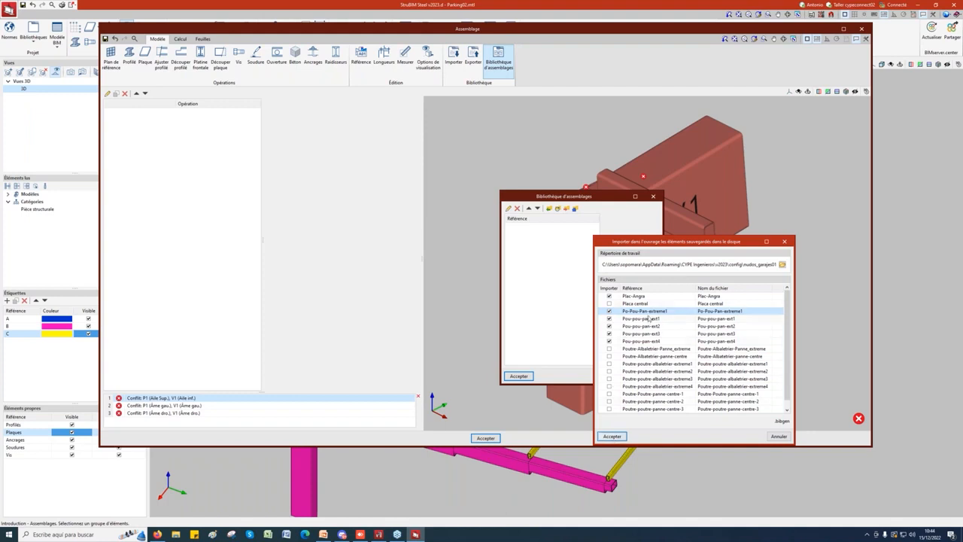
pyautogui.click(612, 436)
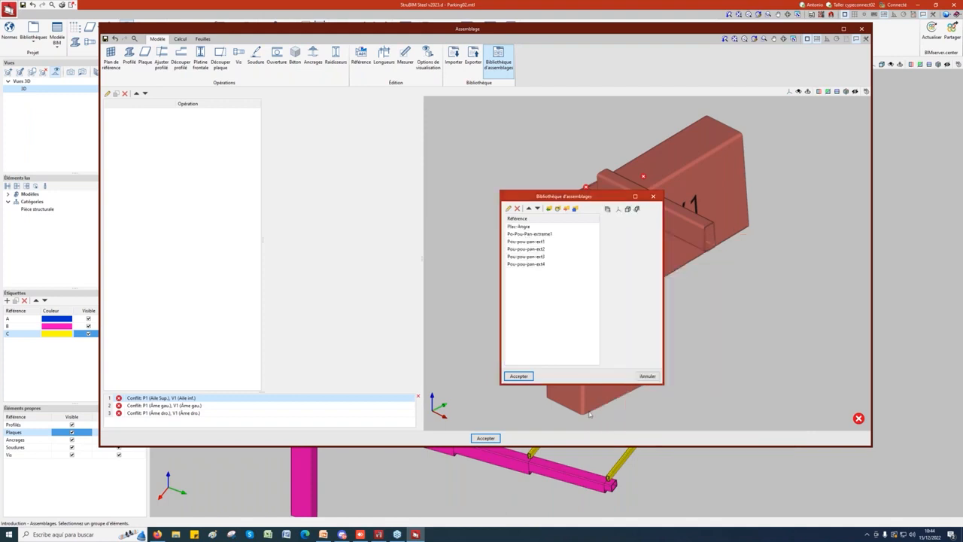
pyautogui.click(517, 376)
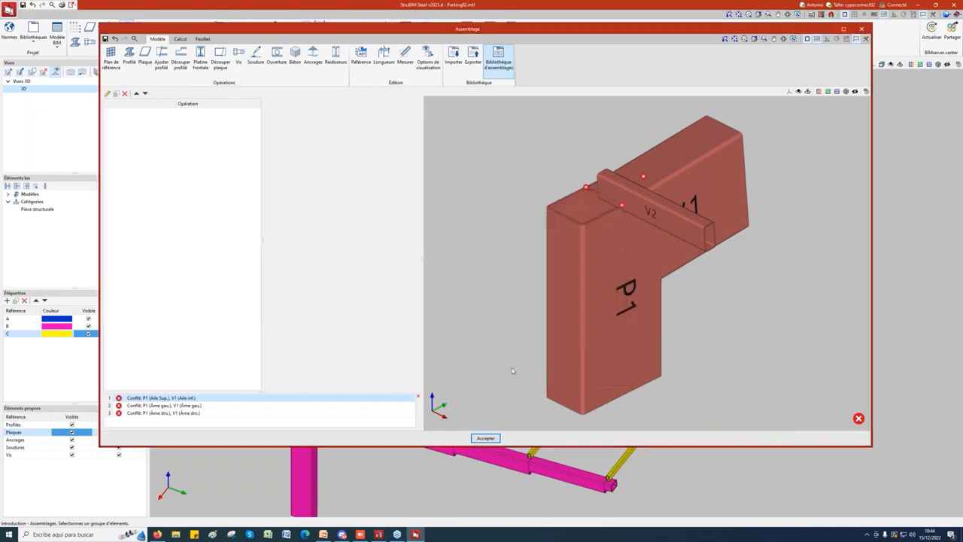
# Apply the library connection Po-Pou-Pan-extreme1 to the open column, beam and purlin joint
pyautogui.click(456, 57)
pyautogui.moveTo(476, 161); pyautogui.dragTo(366, 136)
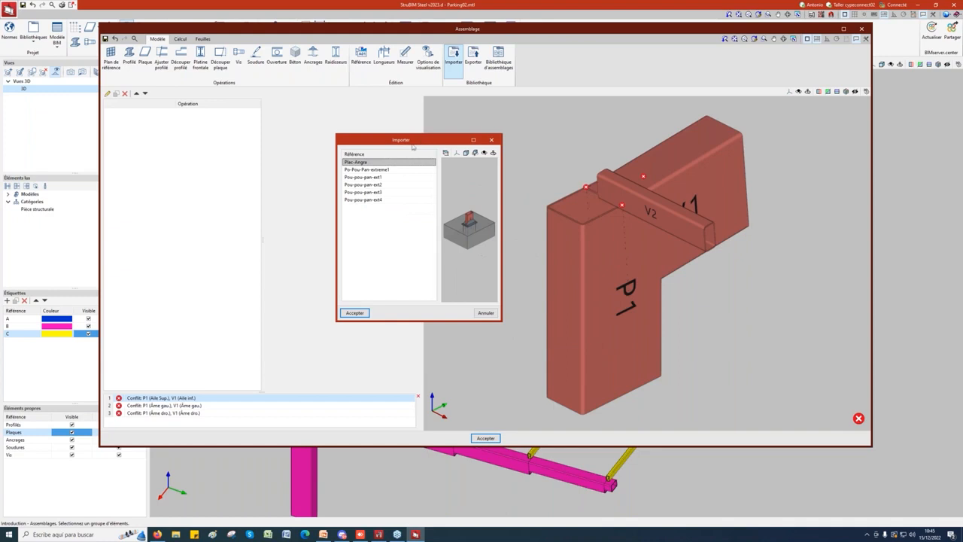
pyautogui.click(383, 172)
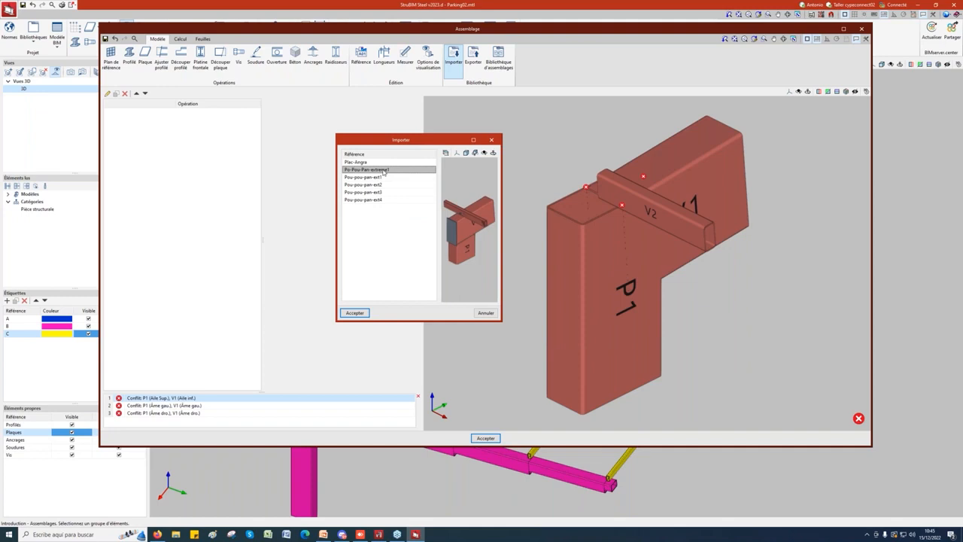
pyautogui.click(357, 312)
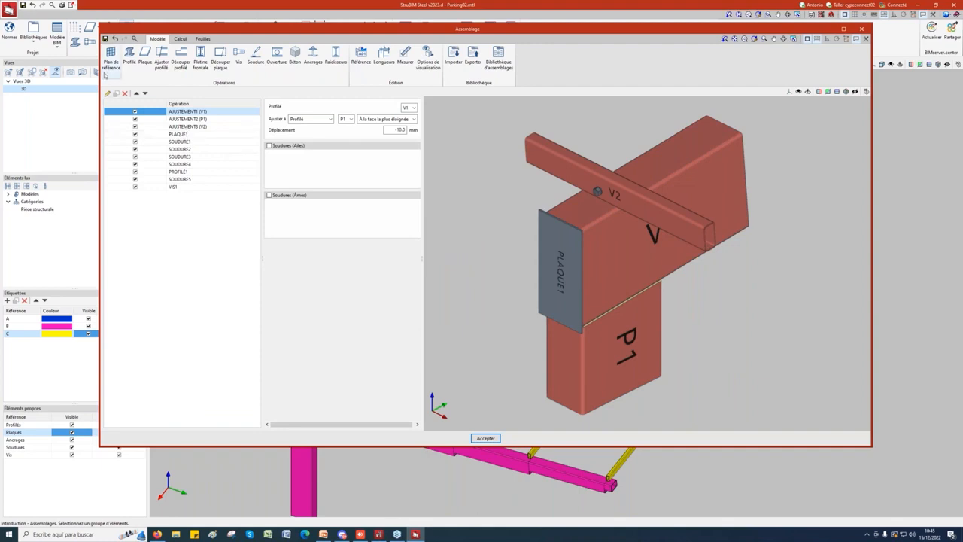
# Deactivate all operations of the connection, and reactivate only AJUSTEMENT1 (V1) to compare the beam with and without it
pyautogui.rightClick(110, 104)
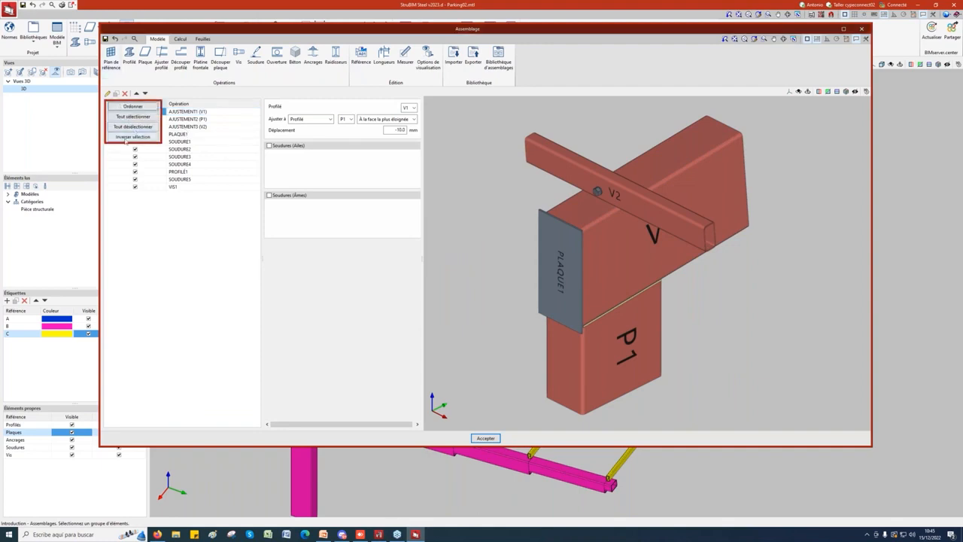
pyautogui.click(132, 127)
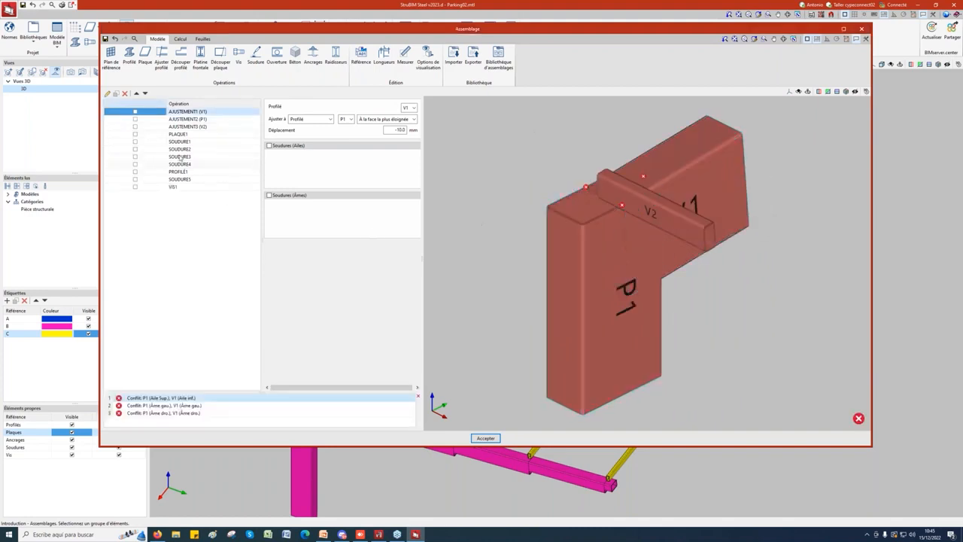
pyautogui.click(135, 113)
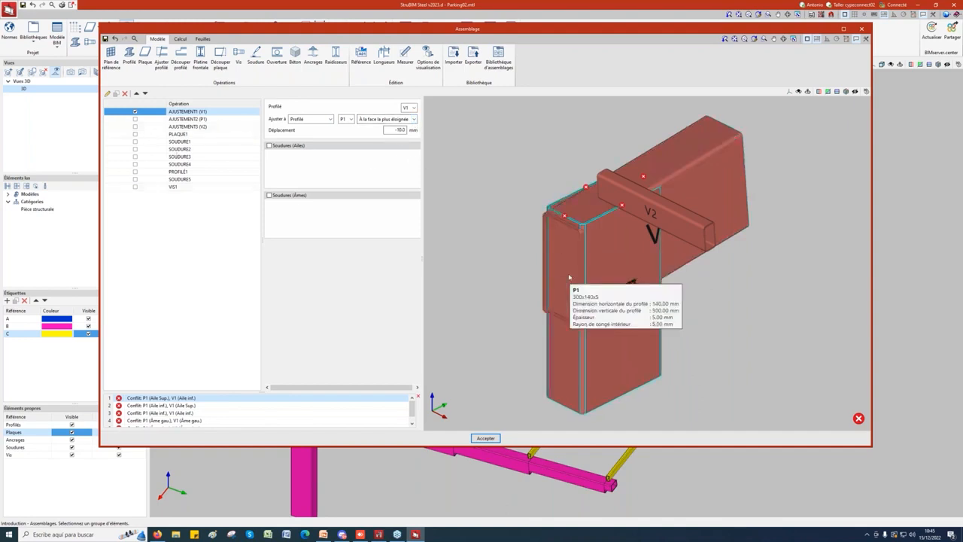
pyautogui.scroll(3, 704, 269)
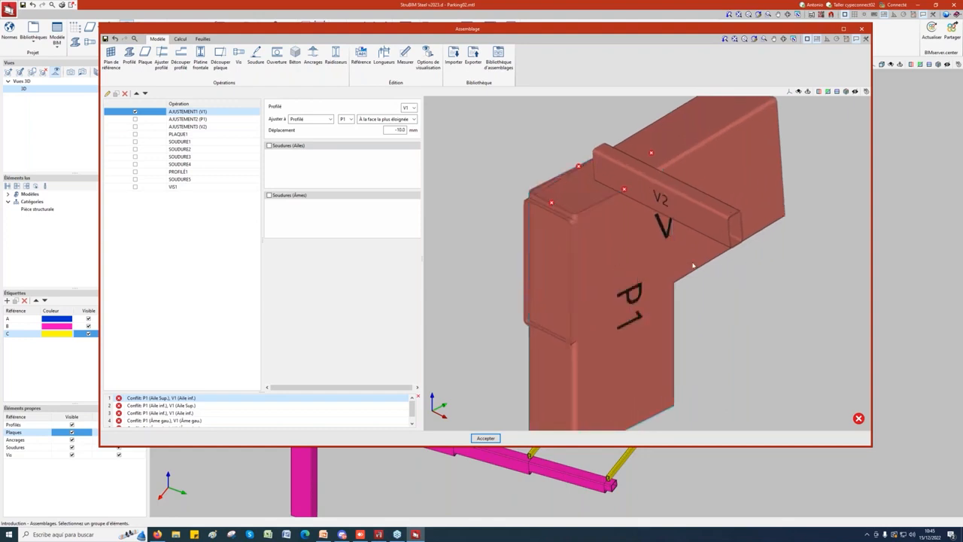
pyautogui.click(136, 112)
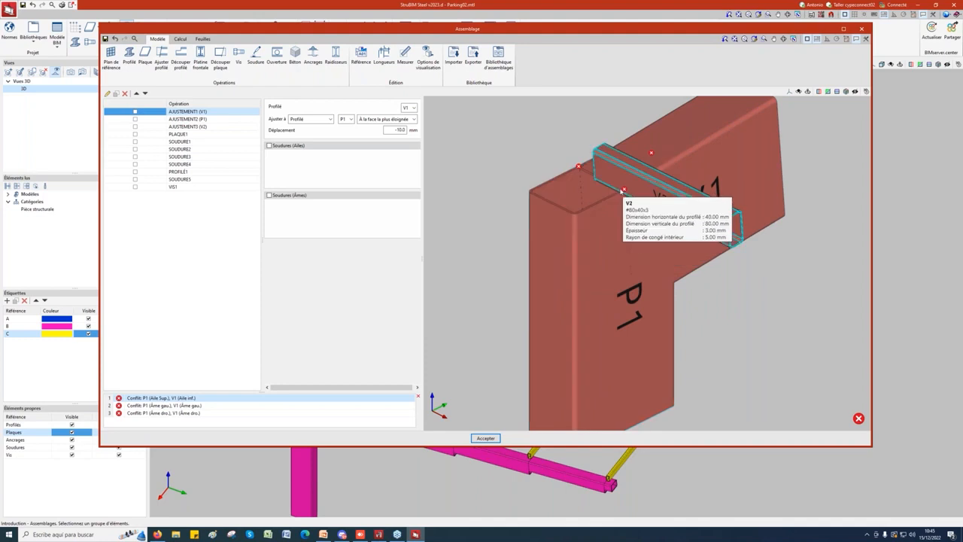
pyautogui.click(136, 111)
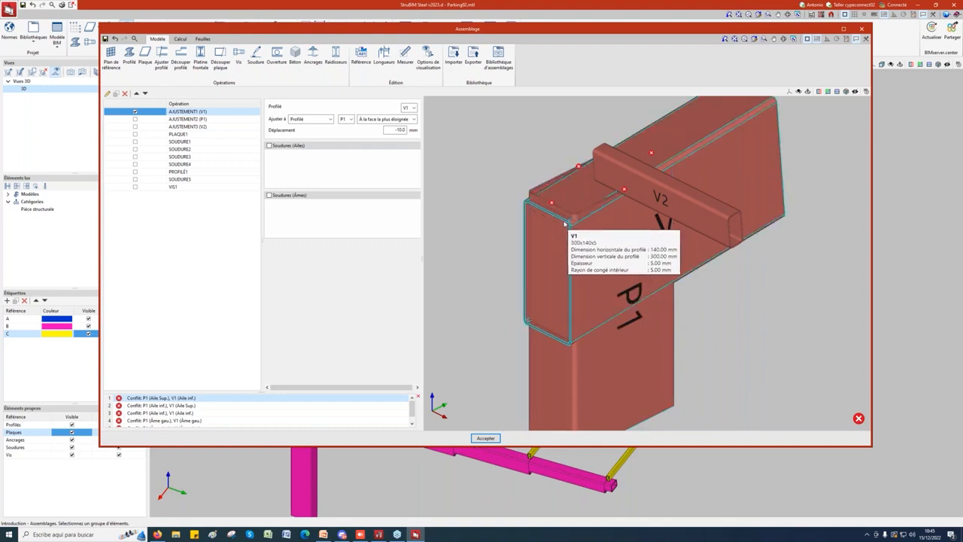
# Reactivate the operations AJUSTEMENT2 (P1) and AJUSTEMENT3 (V2) to trim the column and extend the purlin
pyautogui.click(135, 119)
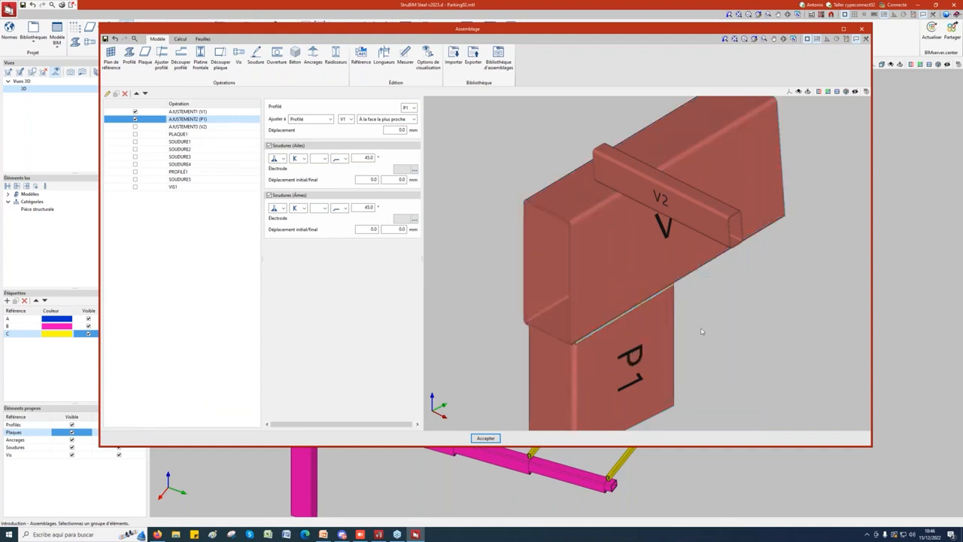
pyautogui.moveTo(701, 332)
pyautogui.mouseDown(button='middle')
pyautogui.moveTo(681, 297)
pyautogui.moveTo(696, 257)
pyautogui.moveTo(699, 316)
pyautogui.mouseUp(button='middle')
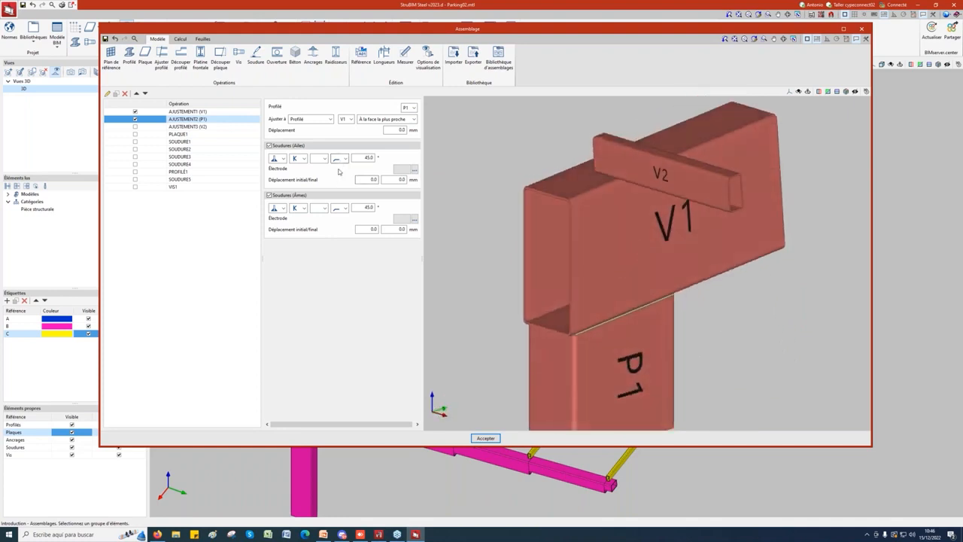
pyautogui.click(135, 126)
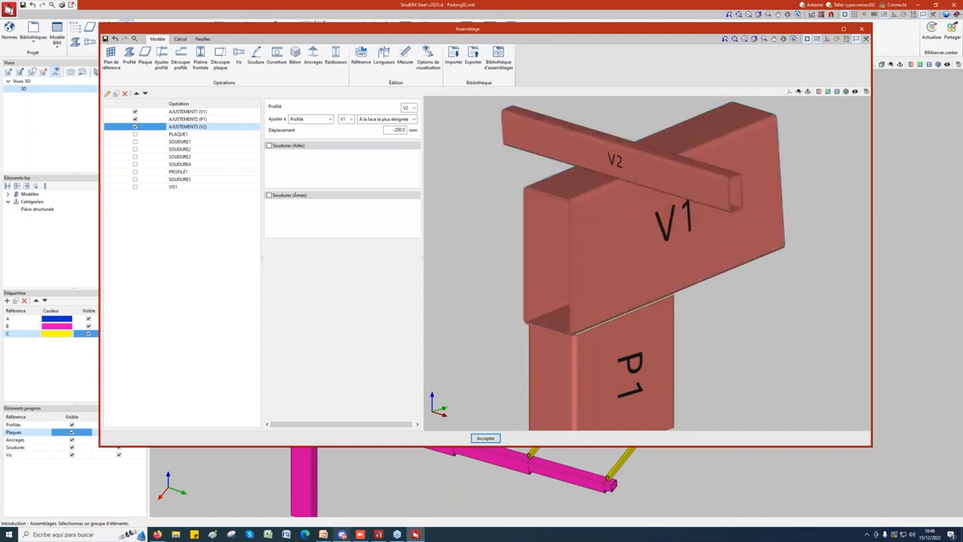
# Look at the structural model of the carport in CYPE 3D and return to the StruBIM Steel assembly
pyautogui.click(379, 534)
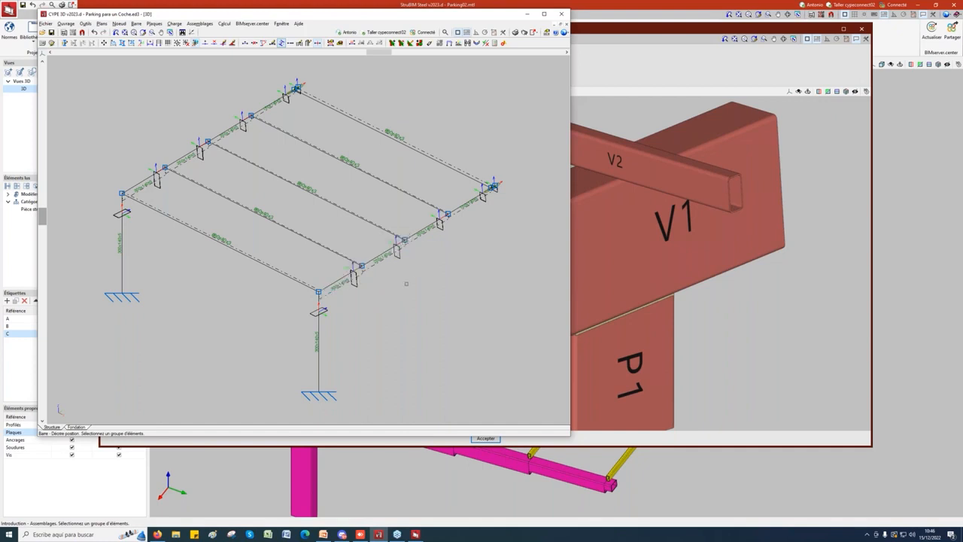
pyautogui.click(530, 17)
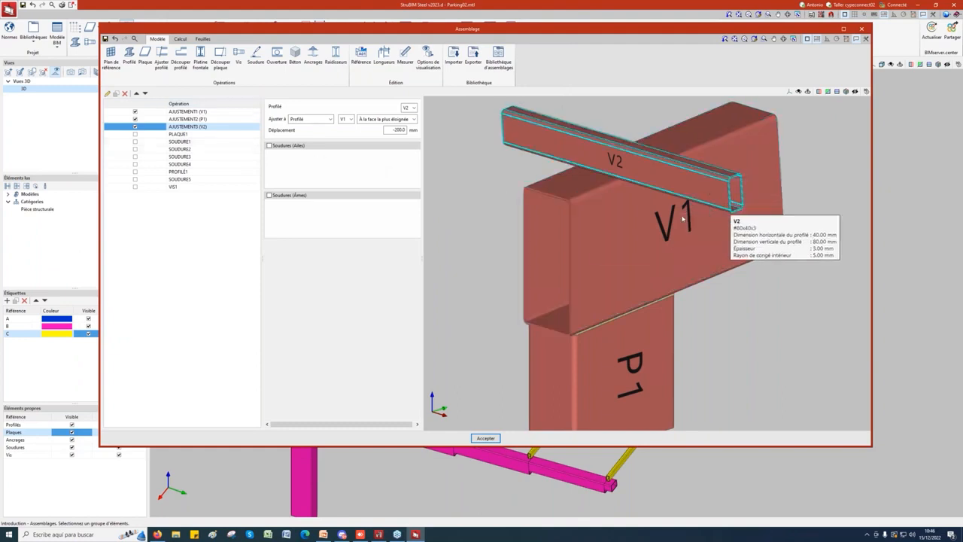
# Activate the PLAQUE1 operation and its welds SOUDURE1 to SOUDURE4 in the assembly
pyautogui.click(135, 135)
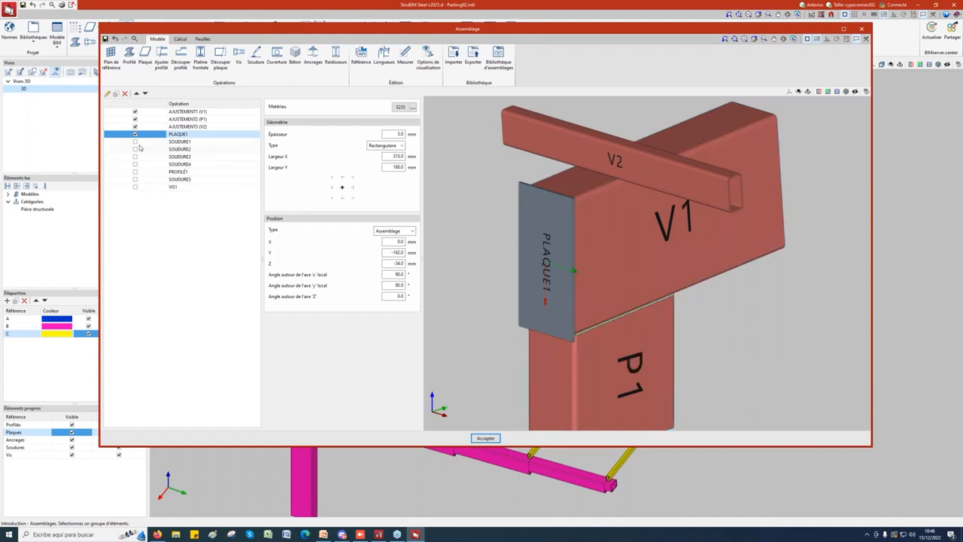
pyautogui.click(136, 143)
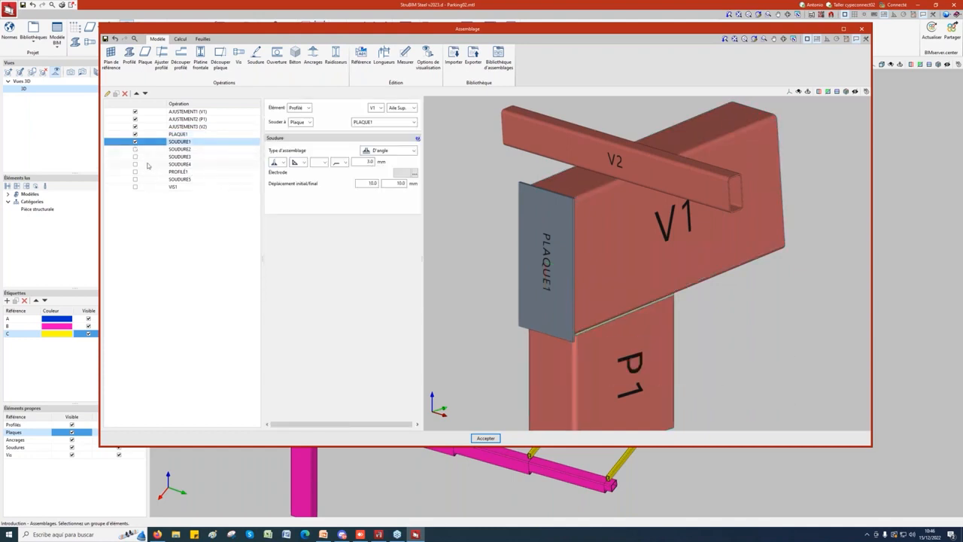
pyautogui.click(135, 149)
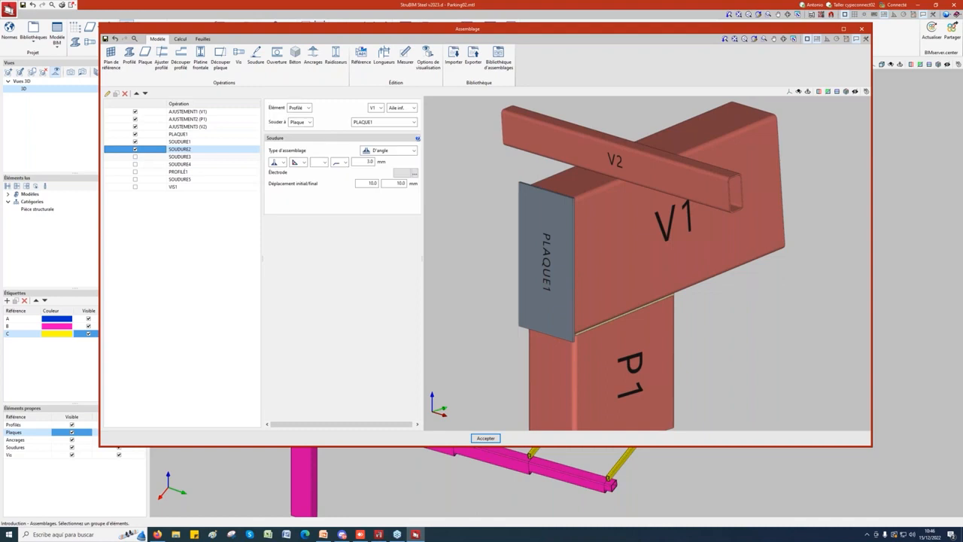
pyautogui.click(136, 157)
pyautogui.click(136, 164)
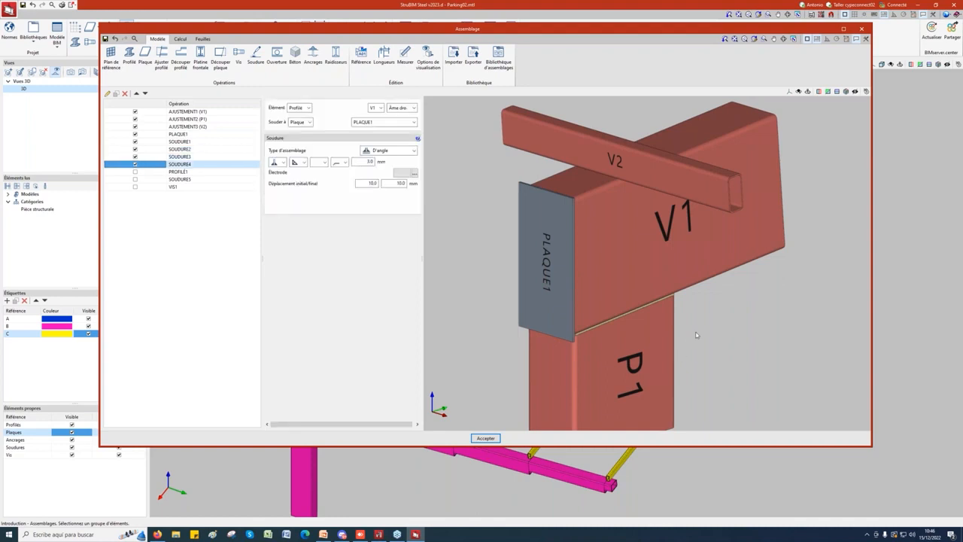
pyautogui.moveTo(675, 324); pyautogui.dragTo(568, 295, button='middle')
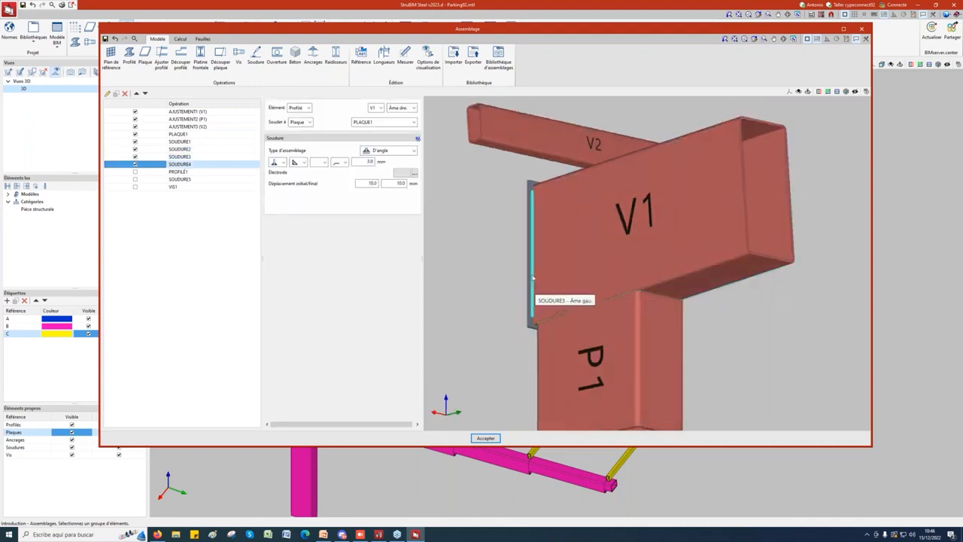
# Activate the PROFILÉ1, SOUDURE5 and VIS1 operations and accept the assembly
pyautogui.click(136, 172)
pyautogui.moveTo(481, 233); pyautogui.dragTo(643, 248, button='middle')
pyautogui.scroll(4, 653, 249)
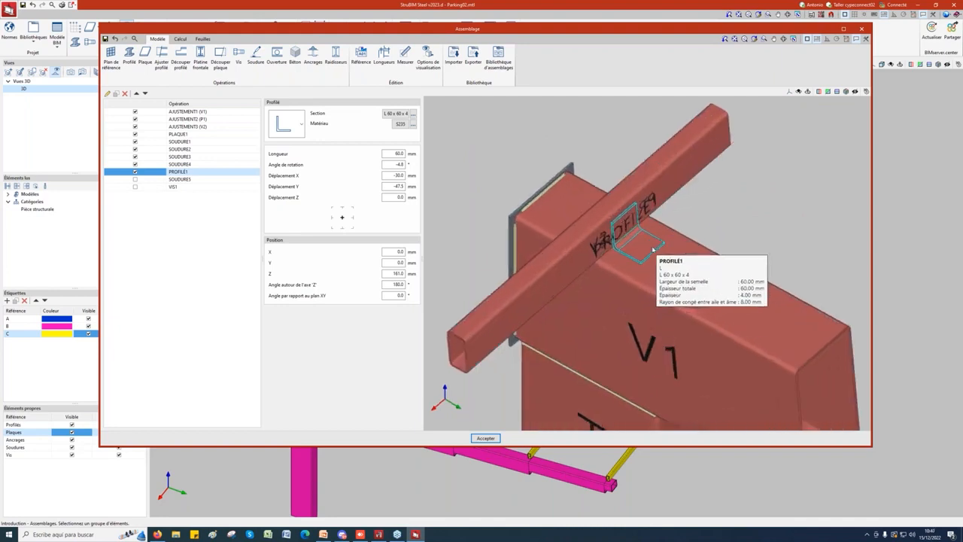
pyautogui.scroll(-1, 653, 249)
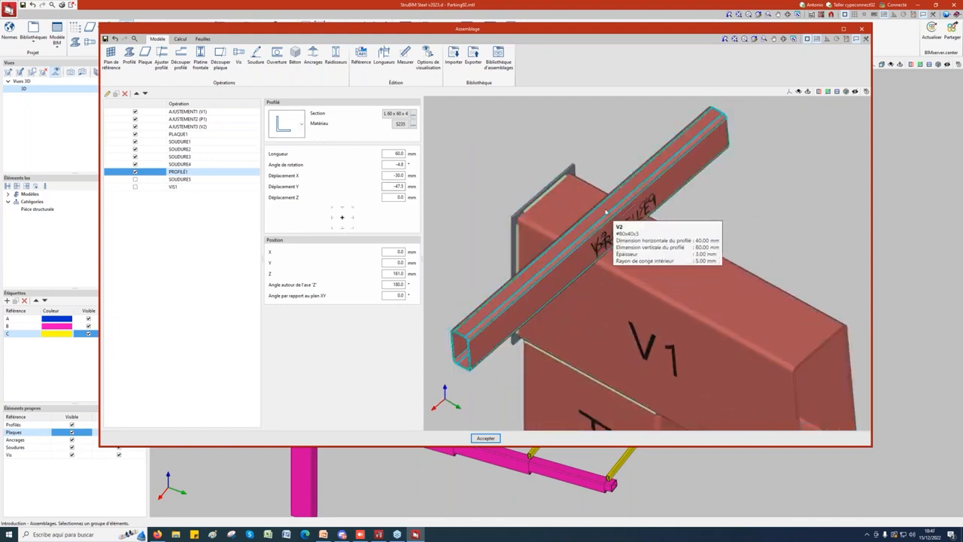
pyautogui.click(135, 180)
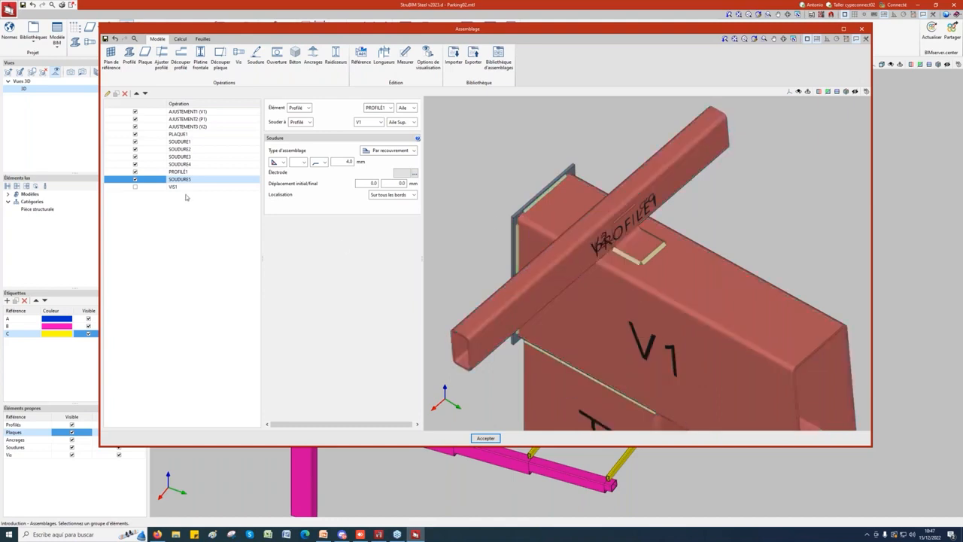
pyautogui.click(136, 187)
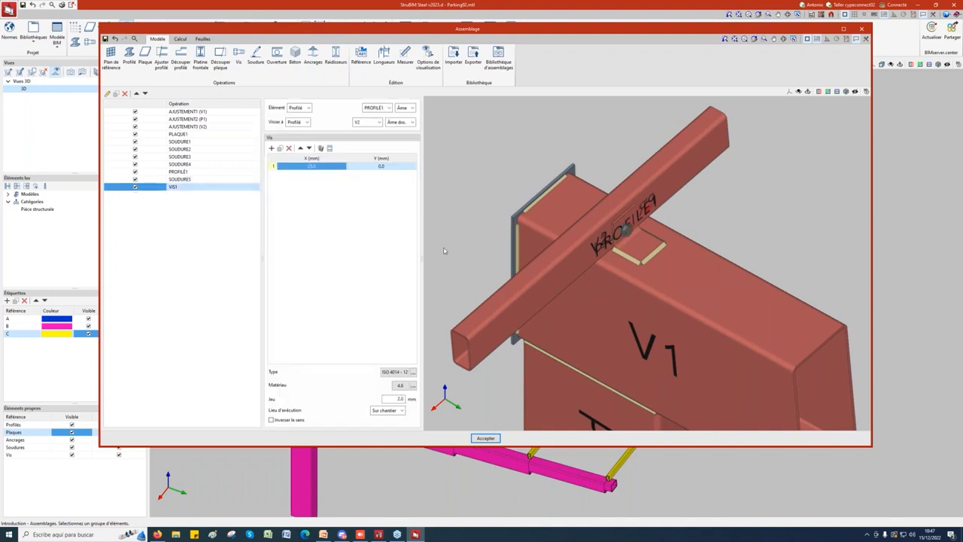
pyautogui.moveTo(721, 307); pyautogui.dragTo(745, 245, button='middle')
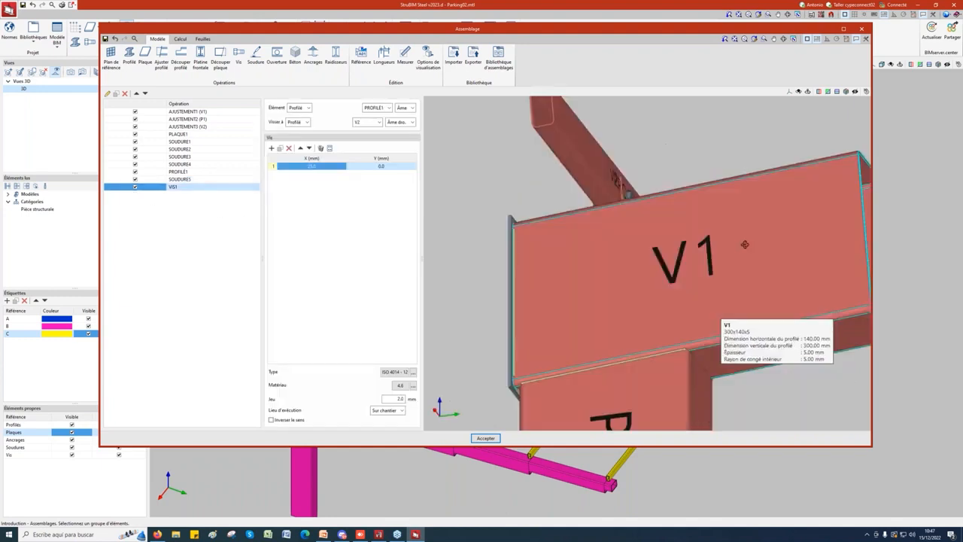
pyautogui.scroll(-5, 745, 245)
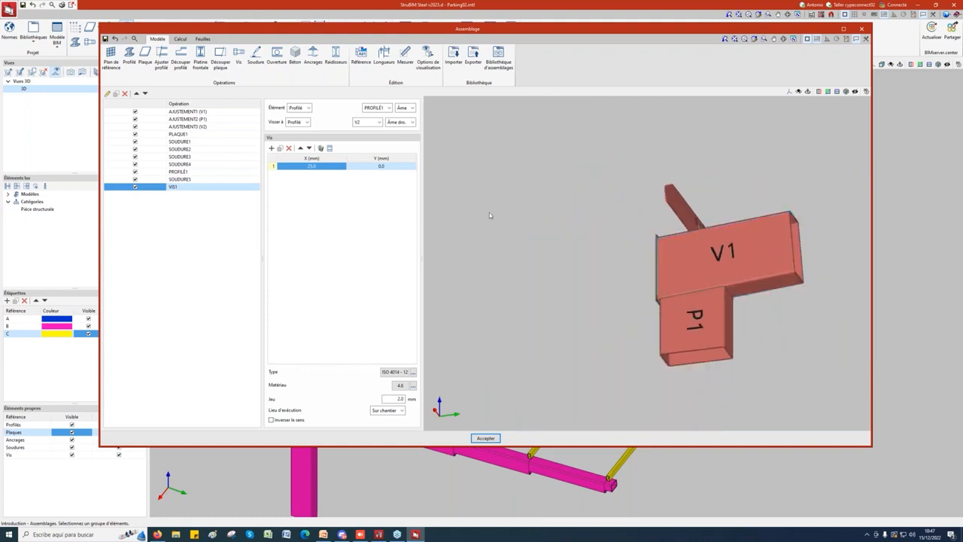
pyautogui.click(486, 439)
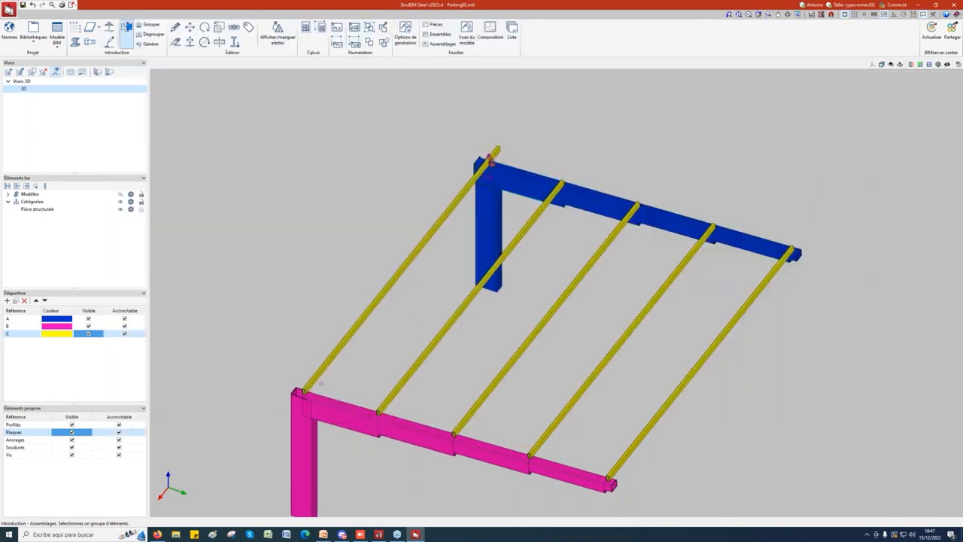
# Create an assembly of the end purlin, magenta beam and column from library model Po-Pou-Pan-extreme1, accepting the proposed profile assignment
pyautogui.click(493, 154)
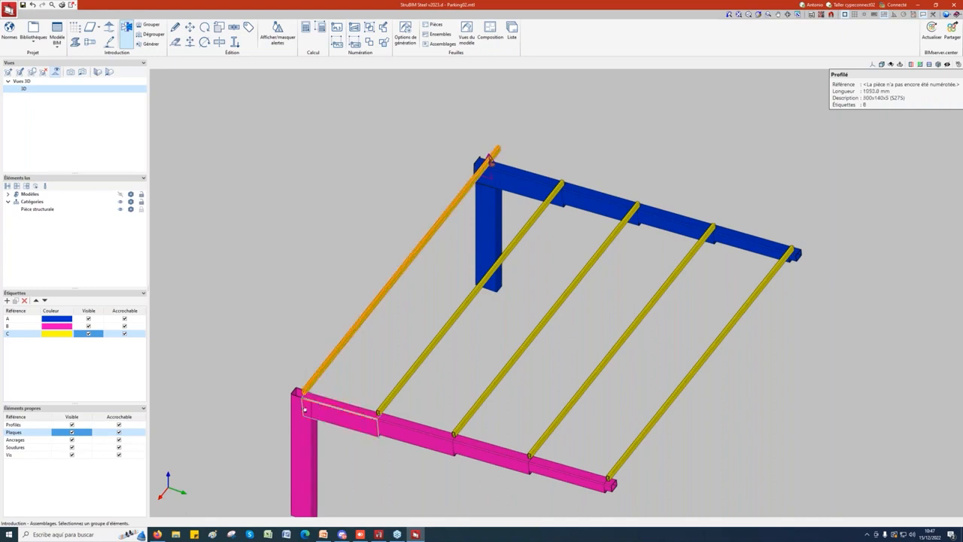
pyautogui.click(326, 407)
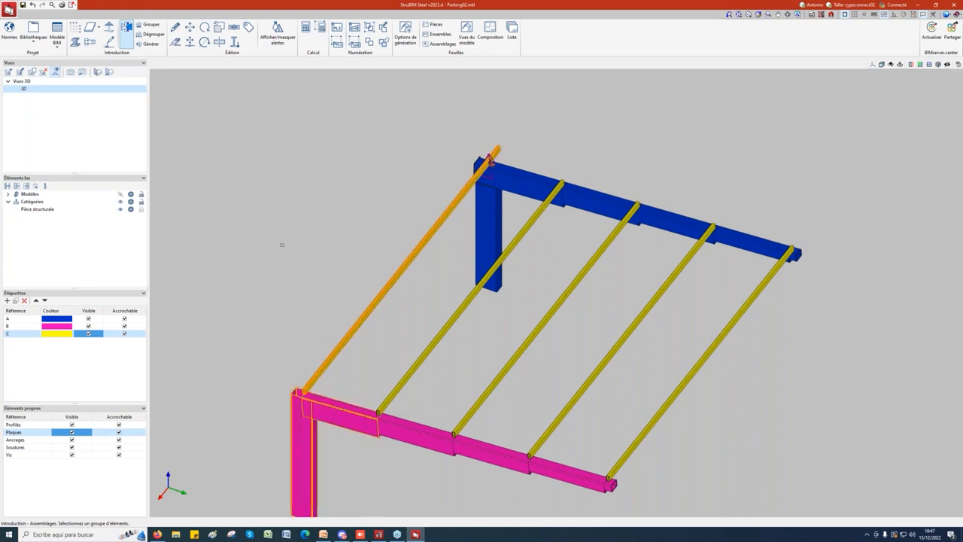
pyautogui.rightClick(282, 245)
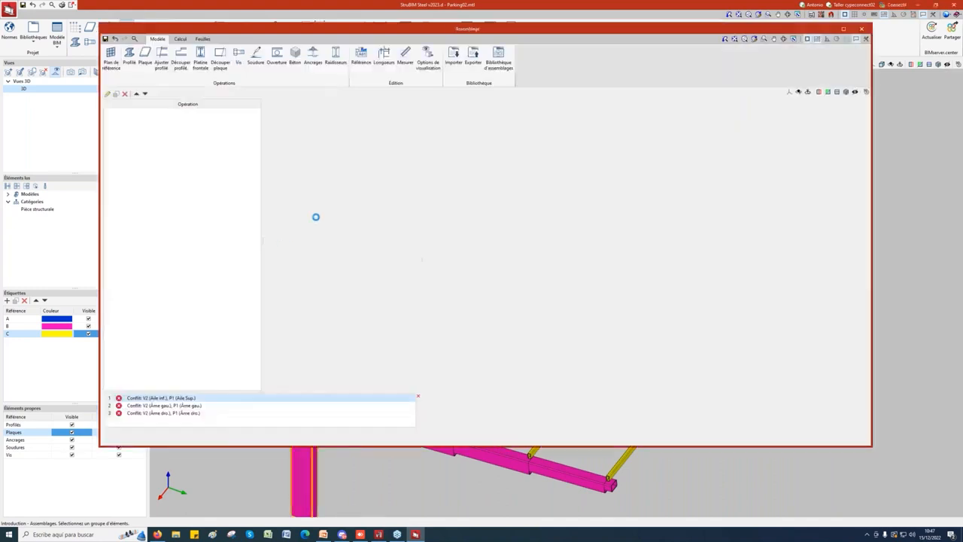
pyautogui.click(456, 60)
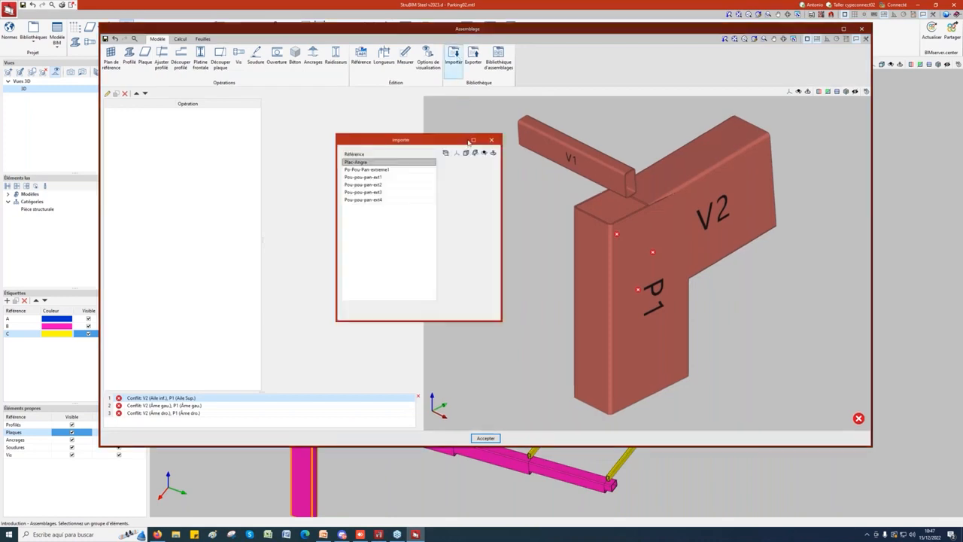
pyautogui.click(374, 171)
pyautogui.click(352, 312)
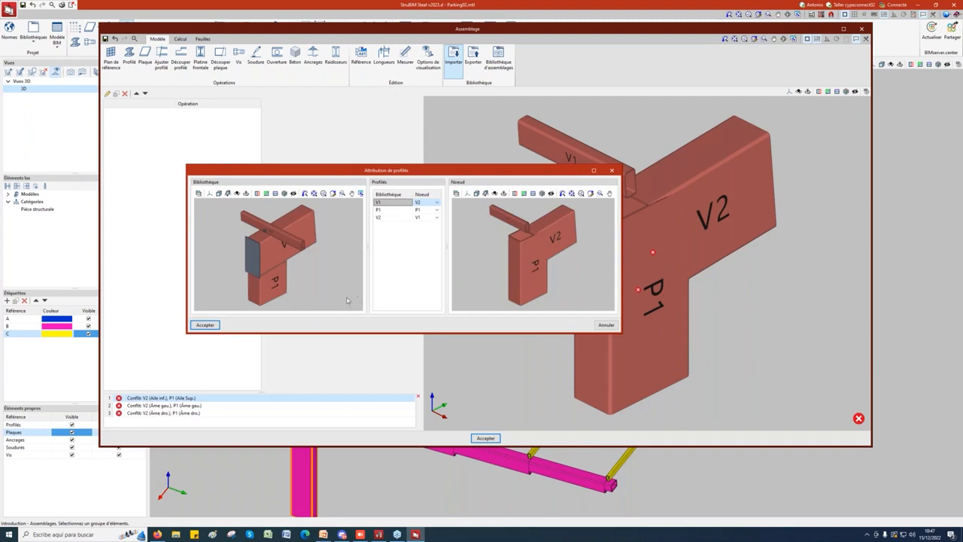
pyautogui.click(209, 325)
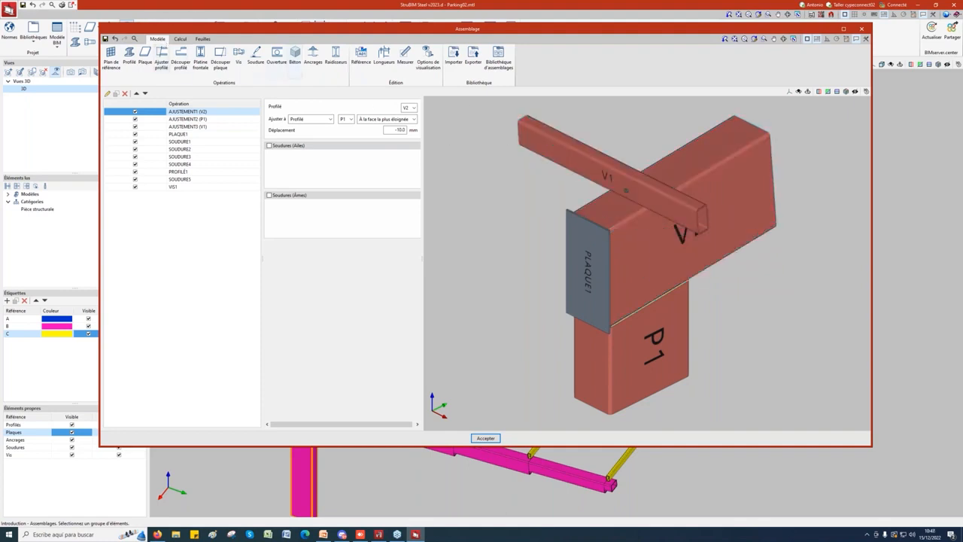
# Add a new DIN A3 - Paysage sheet to the Feuilles d'assemblages group with the default reference and no background
pyautogui.click(201, 39)
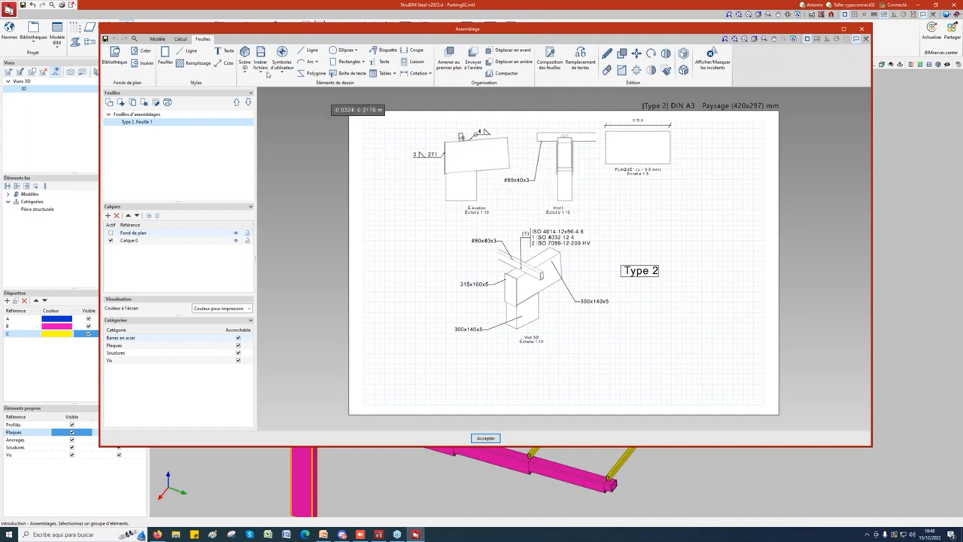
pyautogui.click(245, 64)
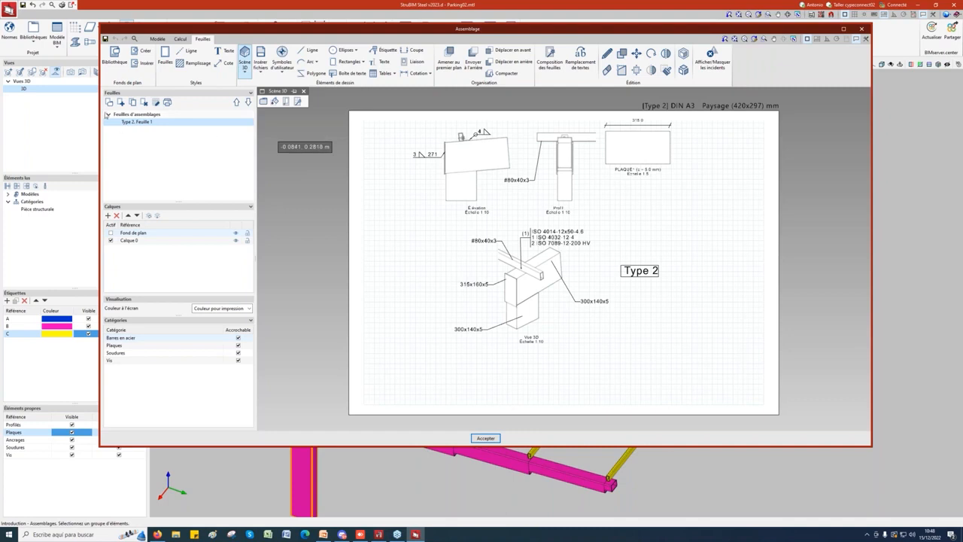
pyautogui.click(121, 102)
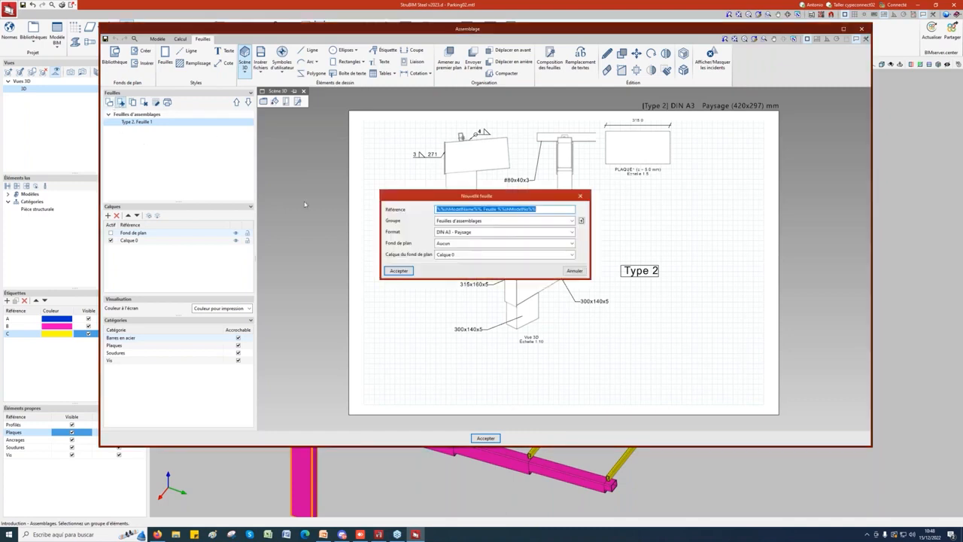
pyautogui.click(400, 271)
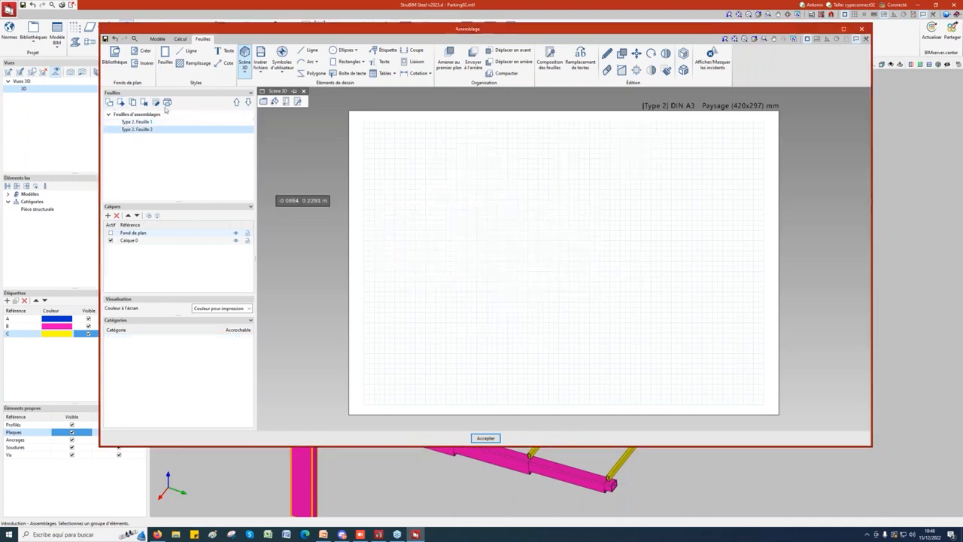
# Turn off the grid drawing on the assembly sheets
pyautogui.click(156, 102)
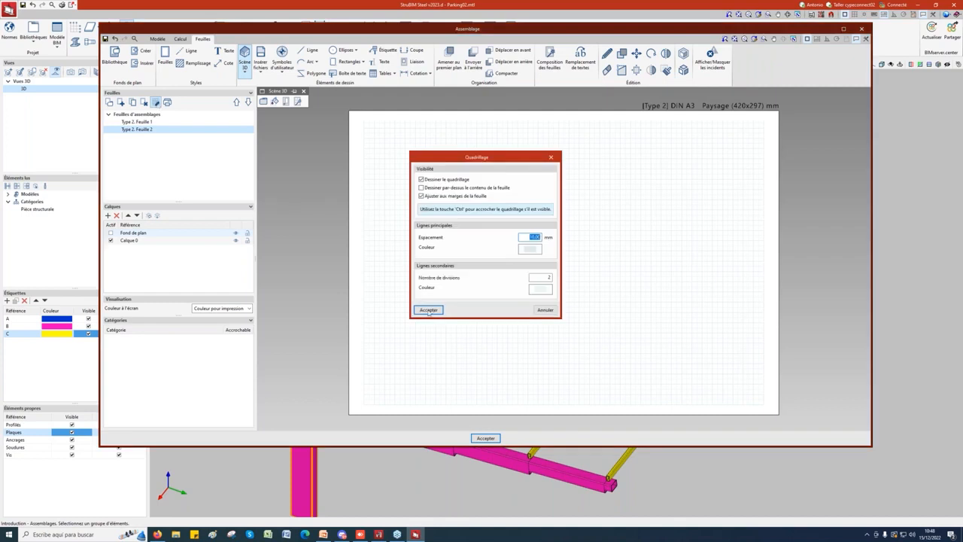
pyautogui.click(429, 180)
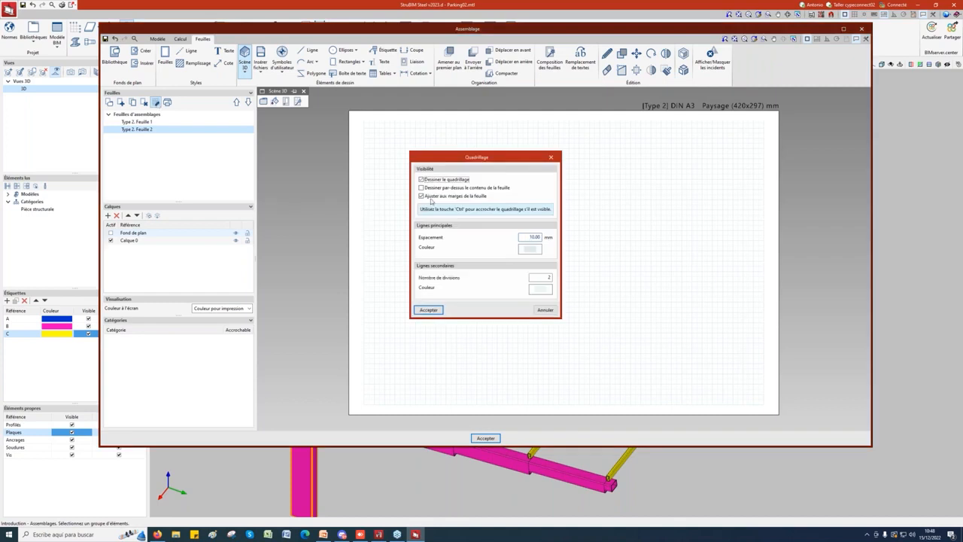
pyautogui.click(428, 309)
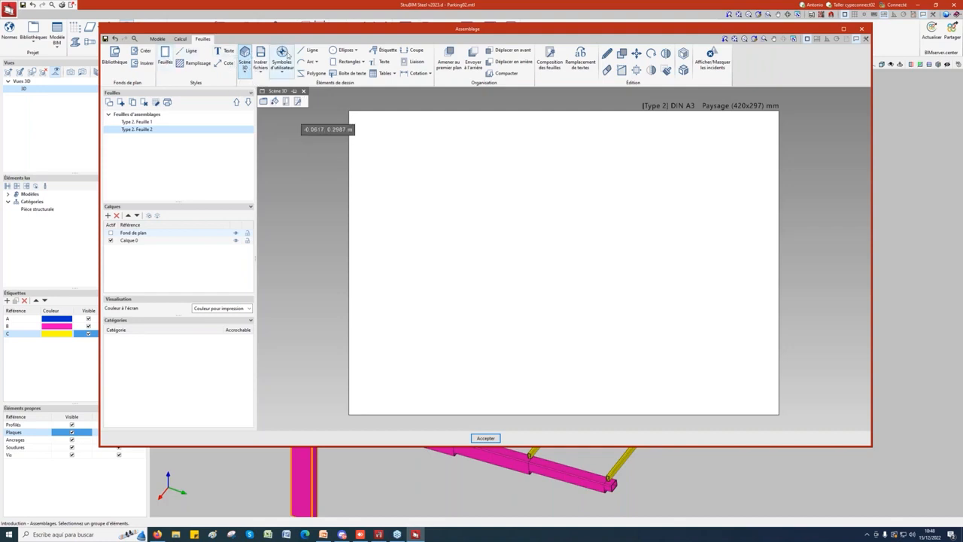
pyautogui.click(345, 62)
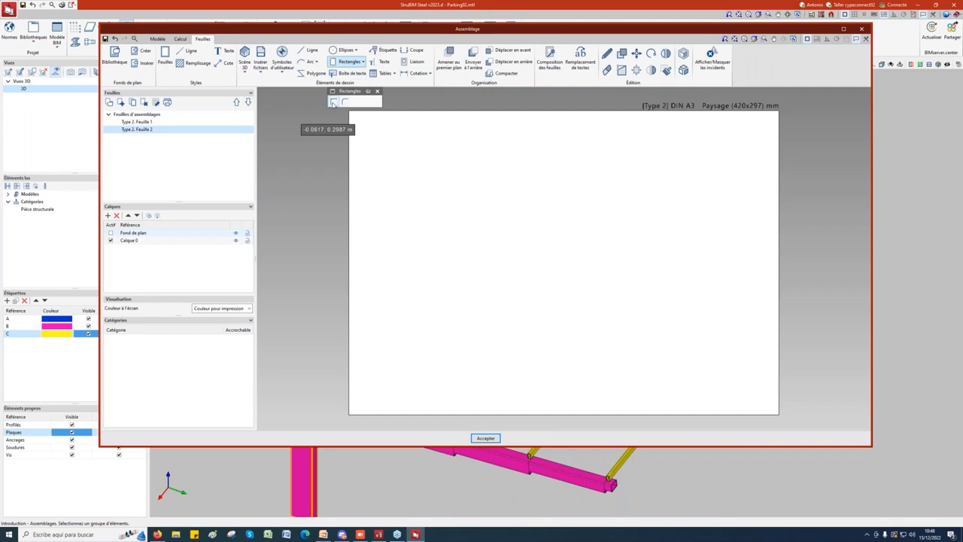
pyautogui.click(333, 103)
pyautogui.moveTo(360, 107); pyautogui.dragTo(303, 124)
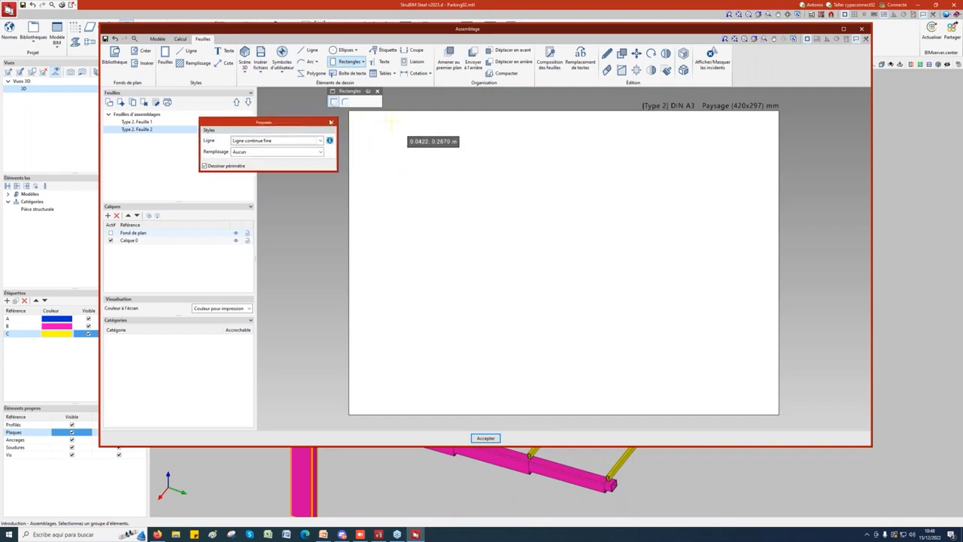
pyautogui.click(356, 114)
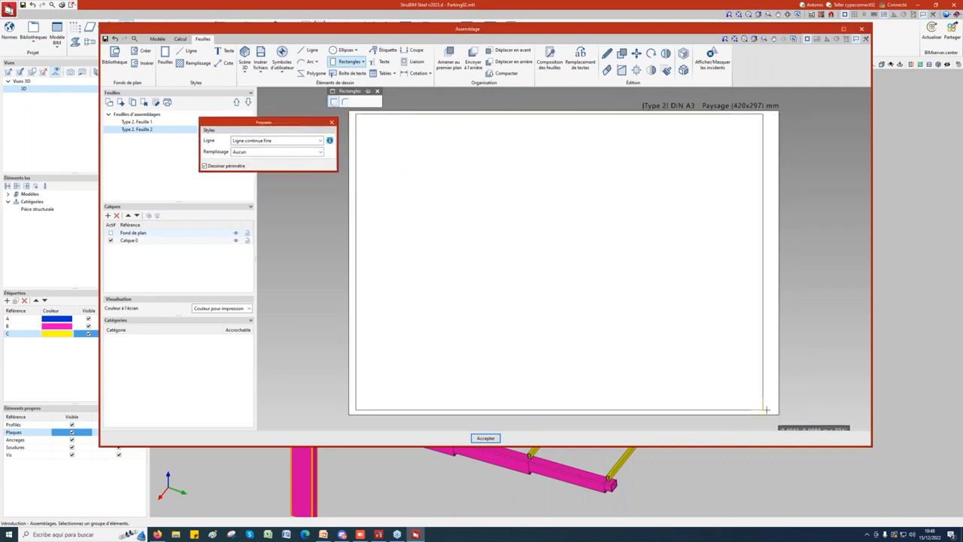
pyautogui.rightClick(619, 326)
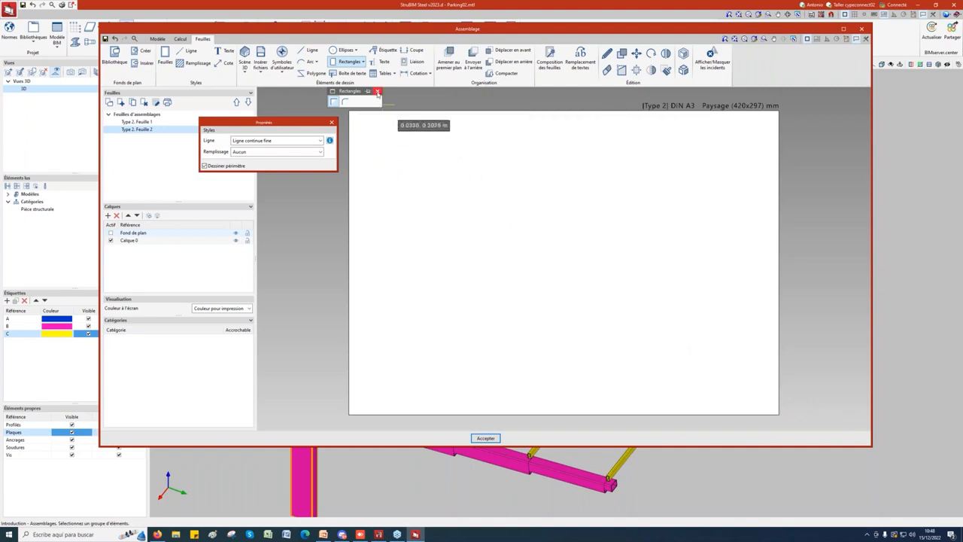
pyautogui.click(378, 92)
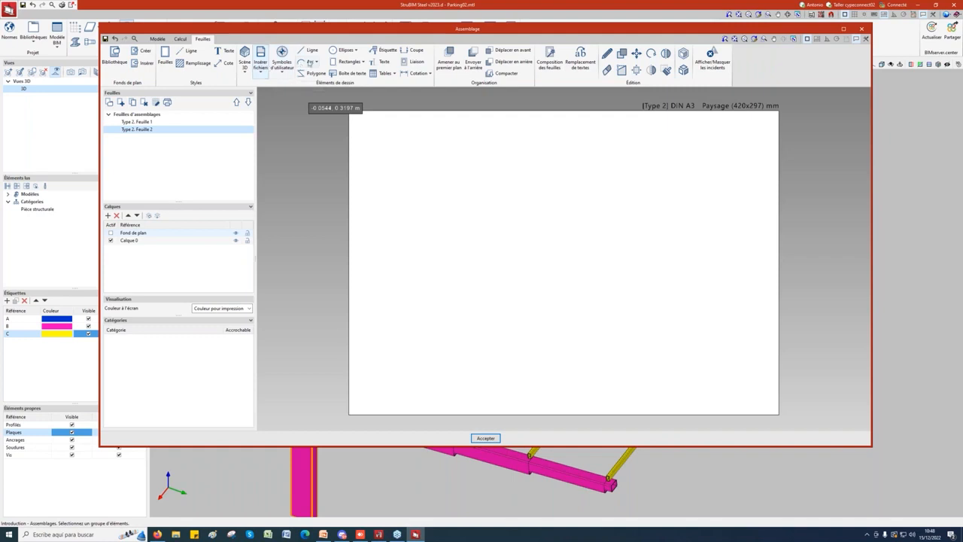
# Insert the predefined views Vue 3D, Élévation, Profil, De dessus and PLAQUE1 on the Type 2. Feuille 2 sheet, in monochrome with titles
pyautogui.click(245, 68)
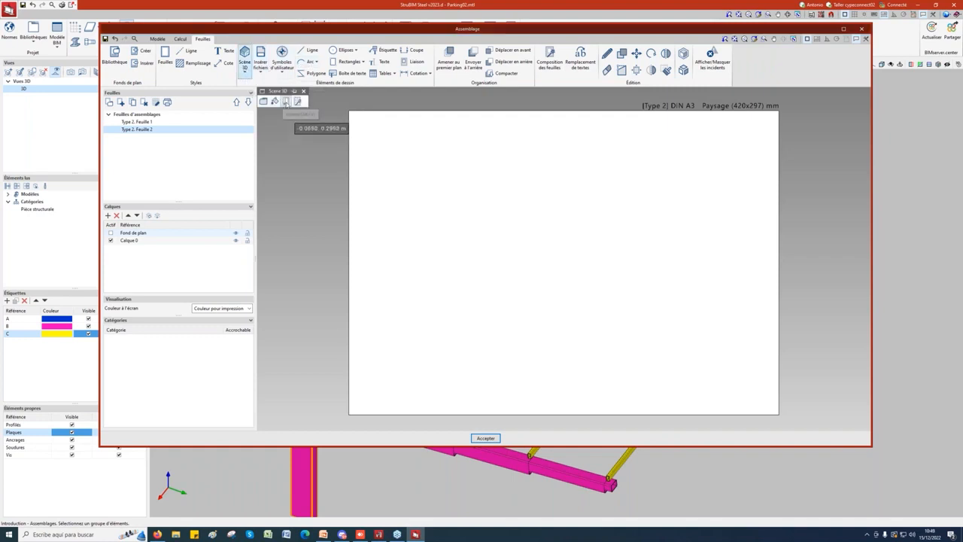
pyautogui.click(286, 103)
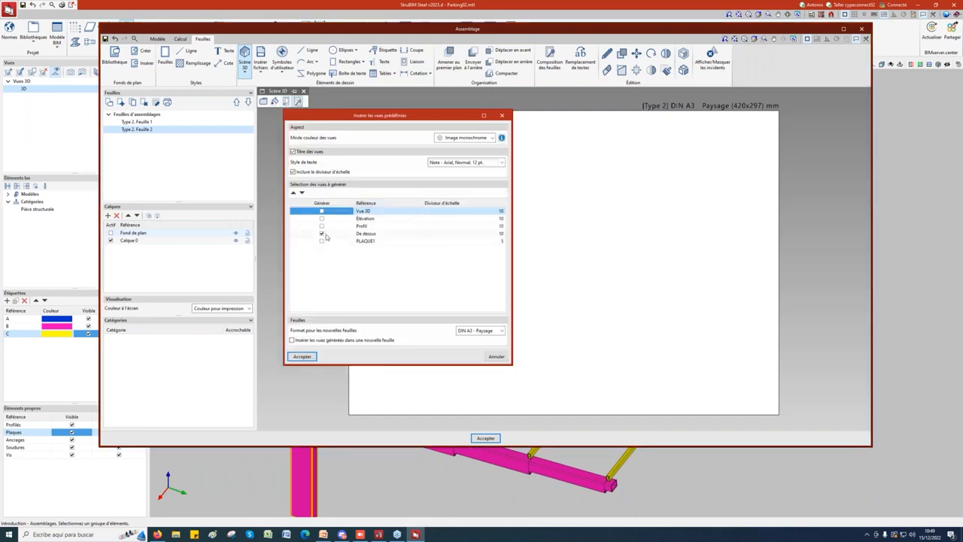
pyautogui.click(322, 211)
pyautogui.click(321, 218)
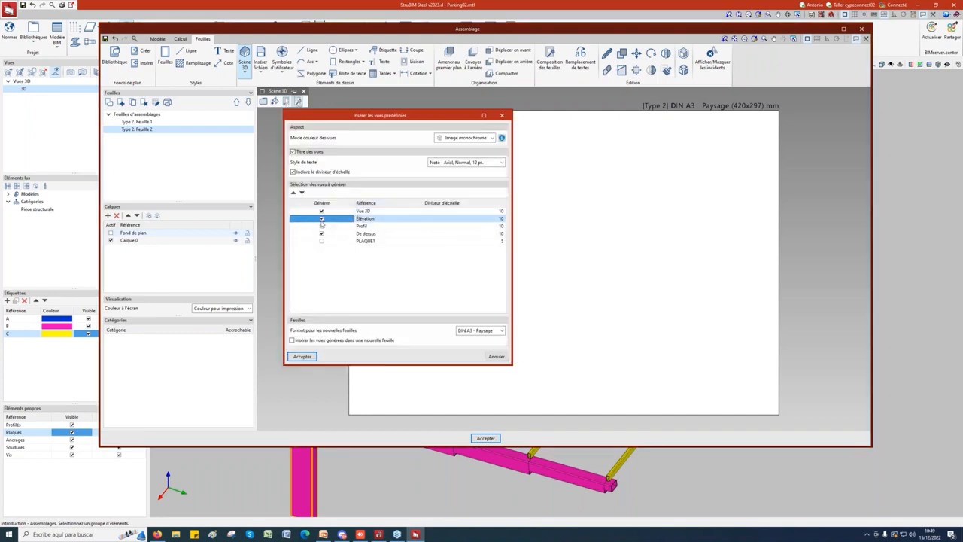
pyautogui.click(321, 226)
pyautogui.click(321, 240)
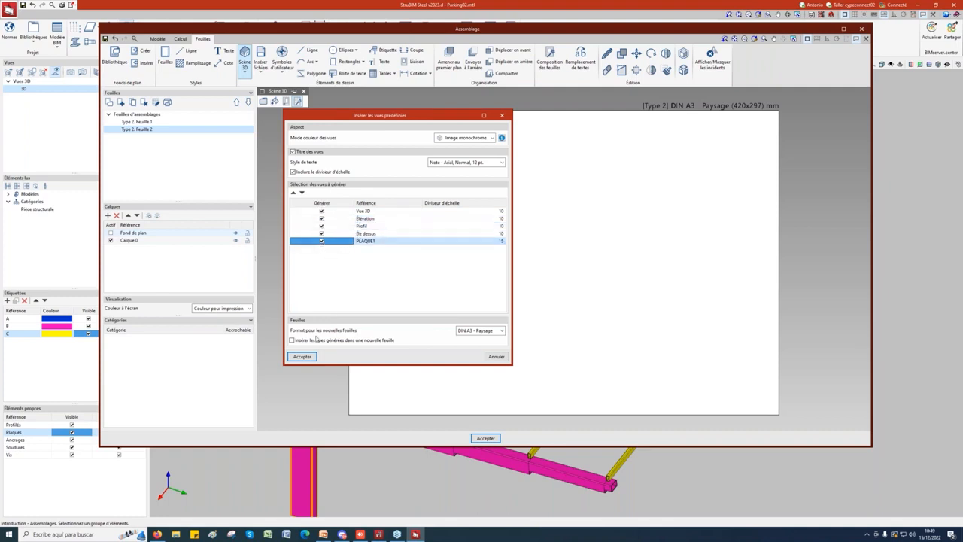
pyautogui.click(302, 356)
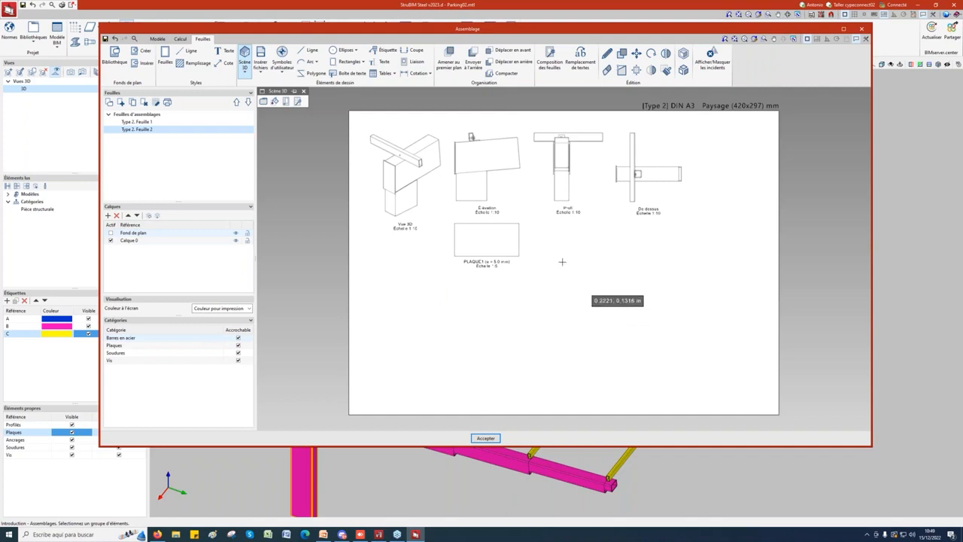
# Move the Élévation view beneath the Profil view and the Vue 3D view beneath the PLAQUE1 view
pyautogui.click(637, 54)
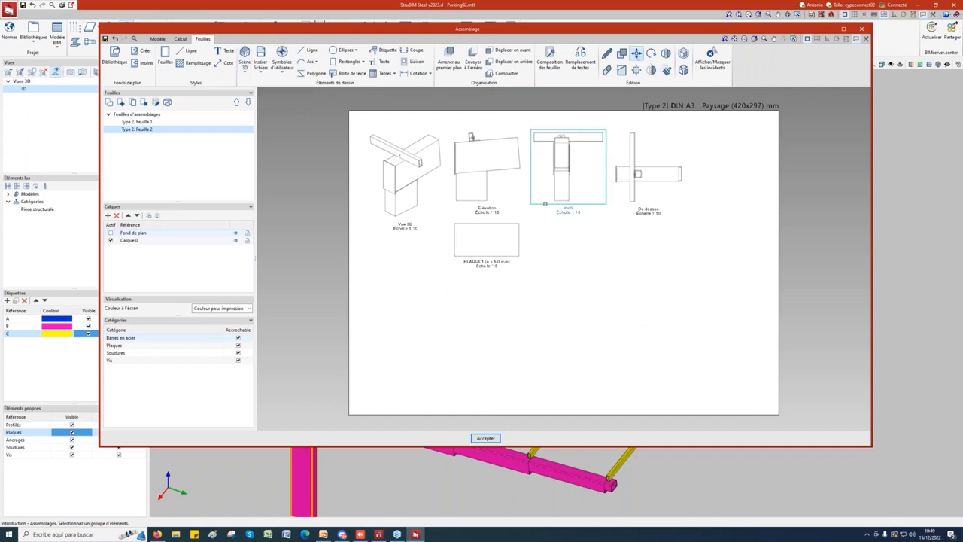
pyautogui.click(486, 163)
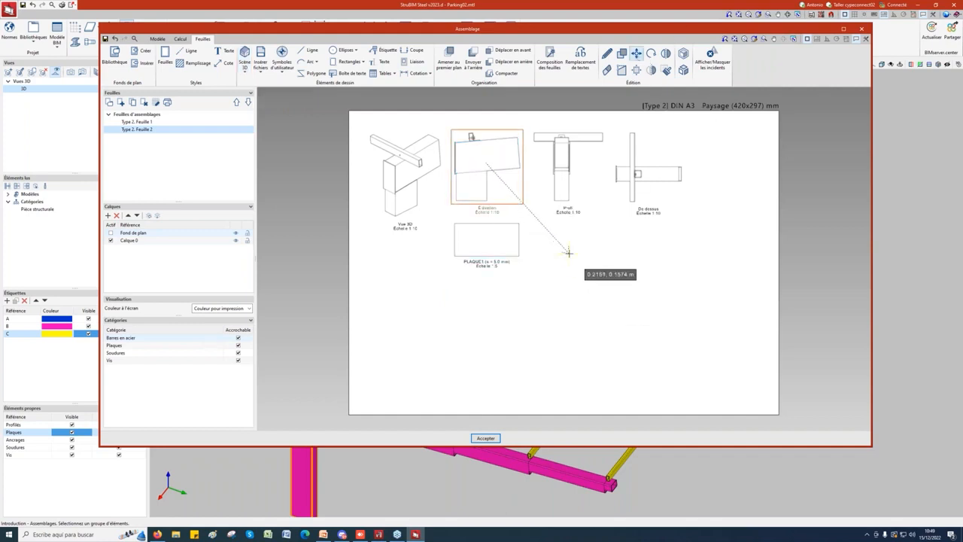
pyautogui.click(580, 260)
pyautogui.click(405, 157)
pyautogui.click(475, 320)
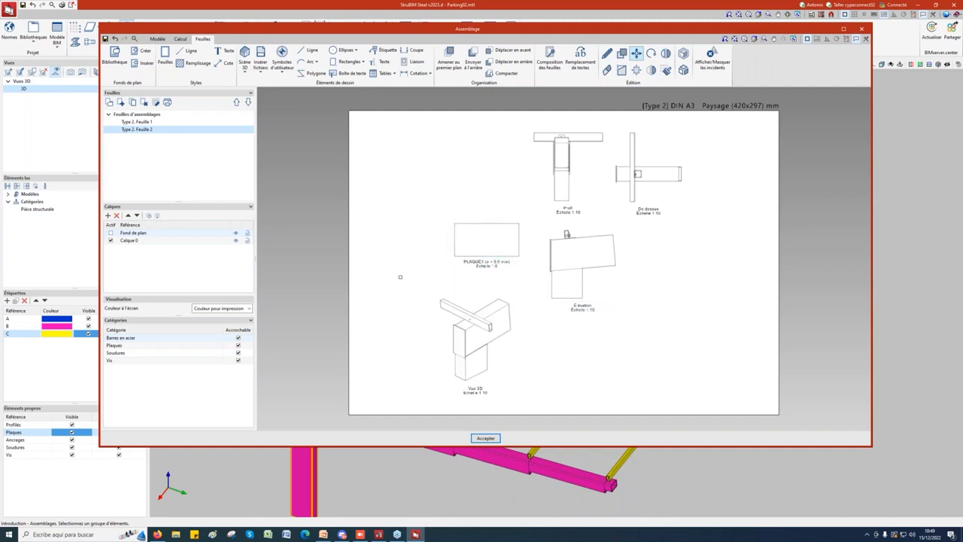
# Label the purlin, the beam and the column in the Vue 3D view with their attribute values
pyautogui.click(388, 50)
pyautogui.scroll(2, 478, 362)
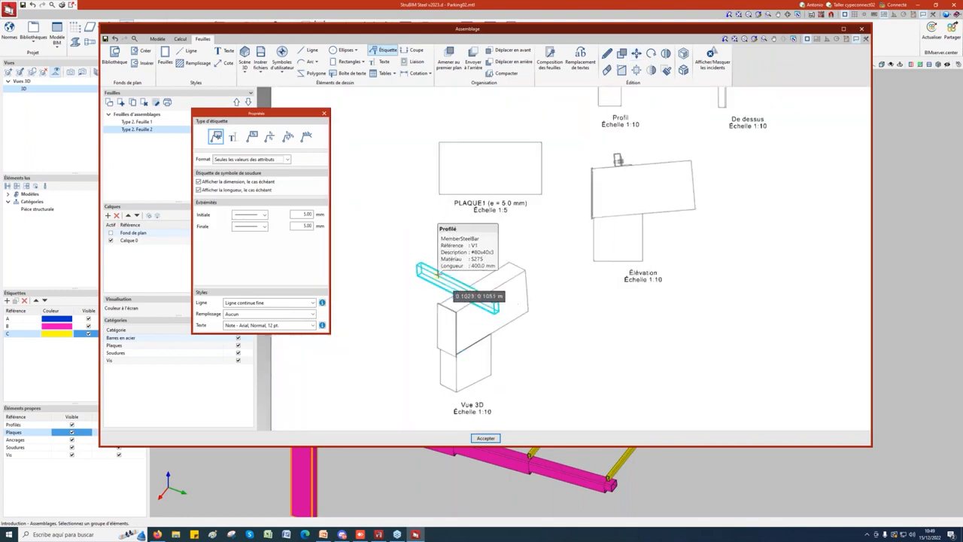
pyautogui.click(438, 275)
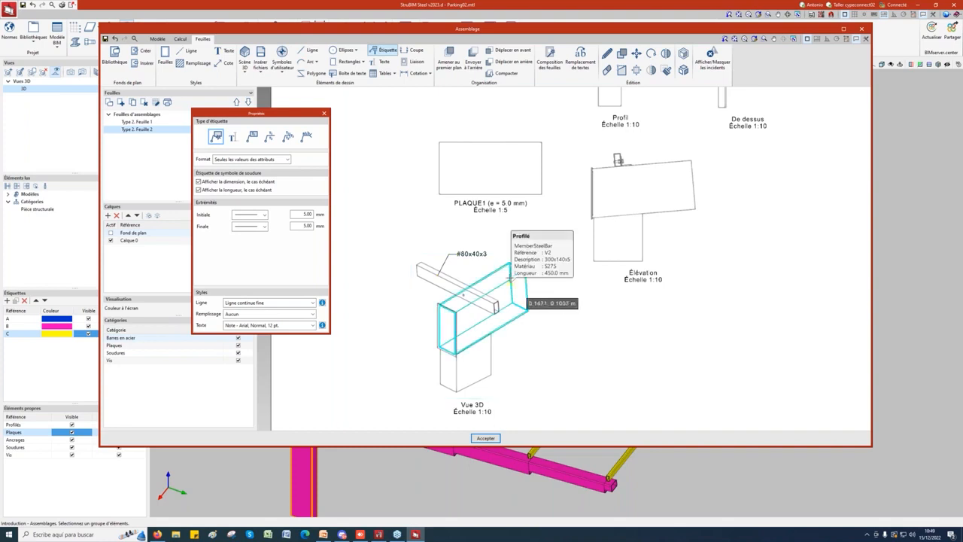
pyautogui.click(513, 280)
pyautogui.click(533, 239)
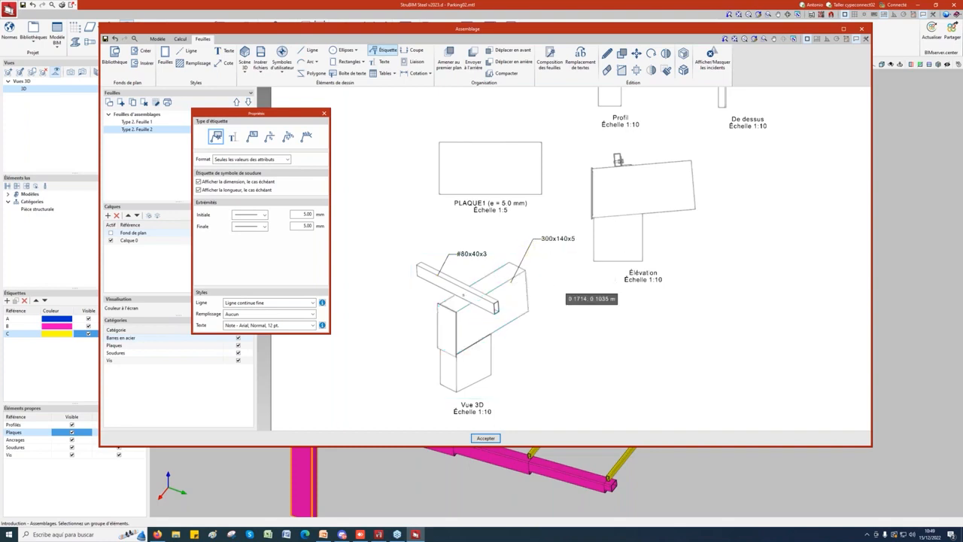
pyautogui.click(483, 364)
pyautogui.click(531, 366)
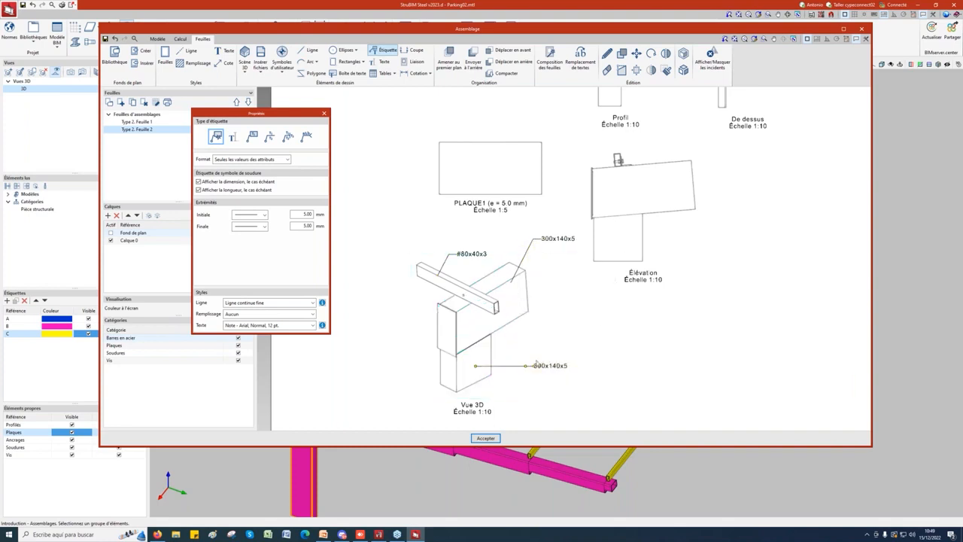
# Label the beam's end plate and the VIS1 bolt in the Vue 3D view, placing the bolt label beside the beam
pyautogui.click(449, 328)
pyautogui.scroll(1, 506, 319)
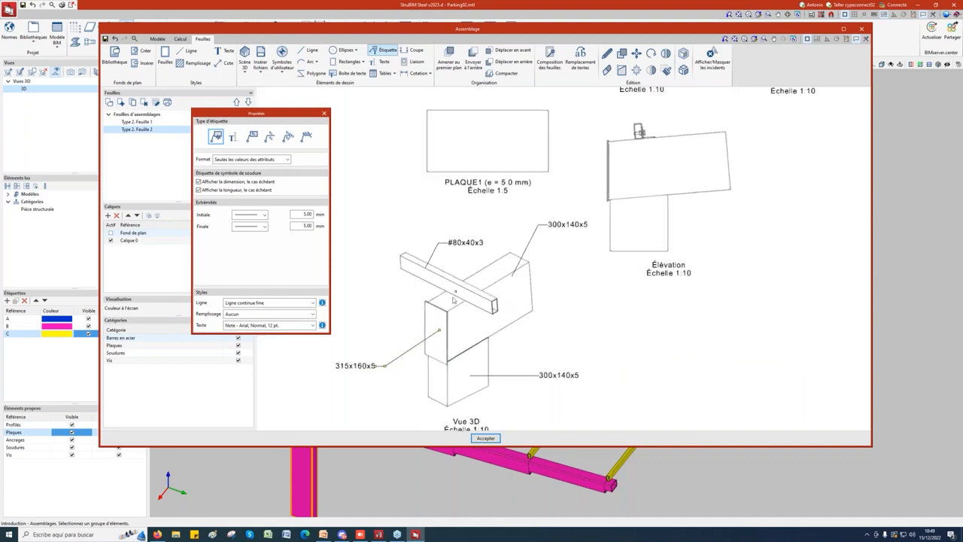
pyautogui.scroll(1, 457, 295)
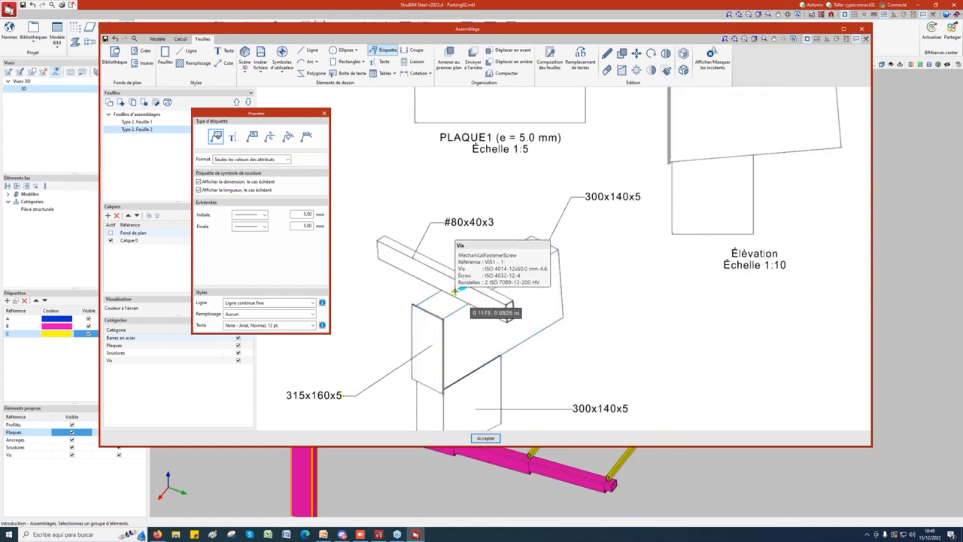
pyautogui.click(454, 292)
pyautogui.scroll(-3, 602, 305)
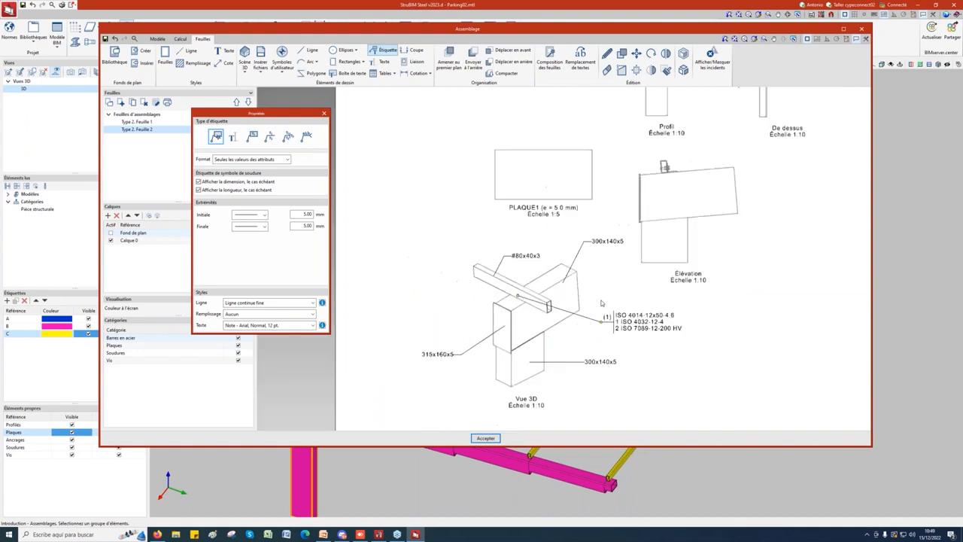
pyautogui.click(324, 113)
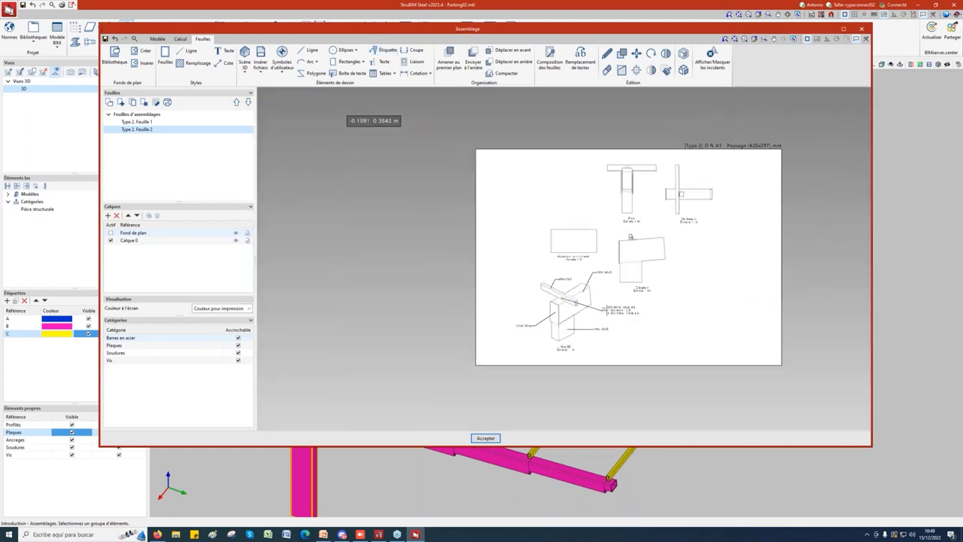
# Add a text containing the model name variable scn2.modelName in the empty area beside the Vue 3D view
pyautogui.click(383, 63)
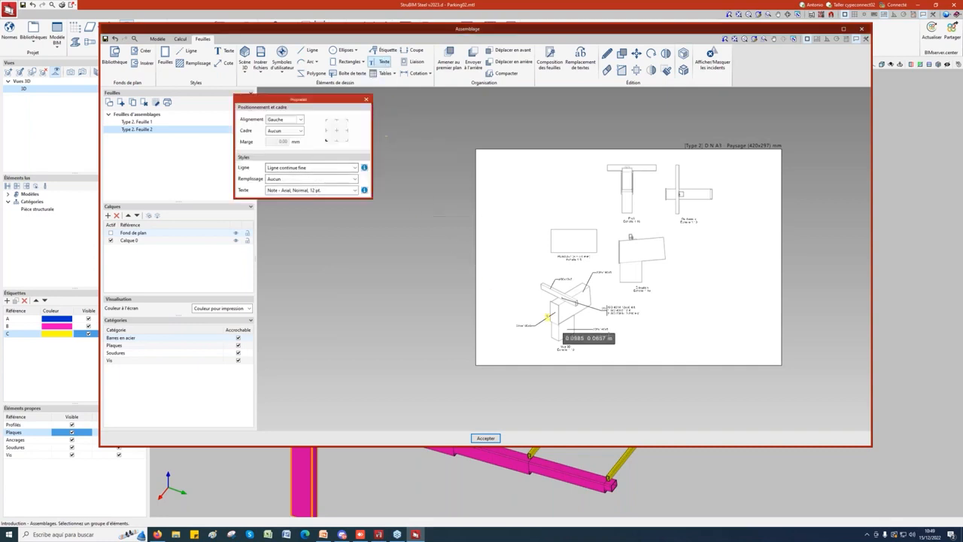
pyautogui.click(684, 305)
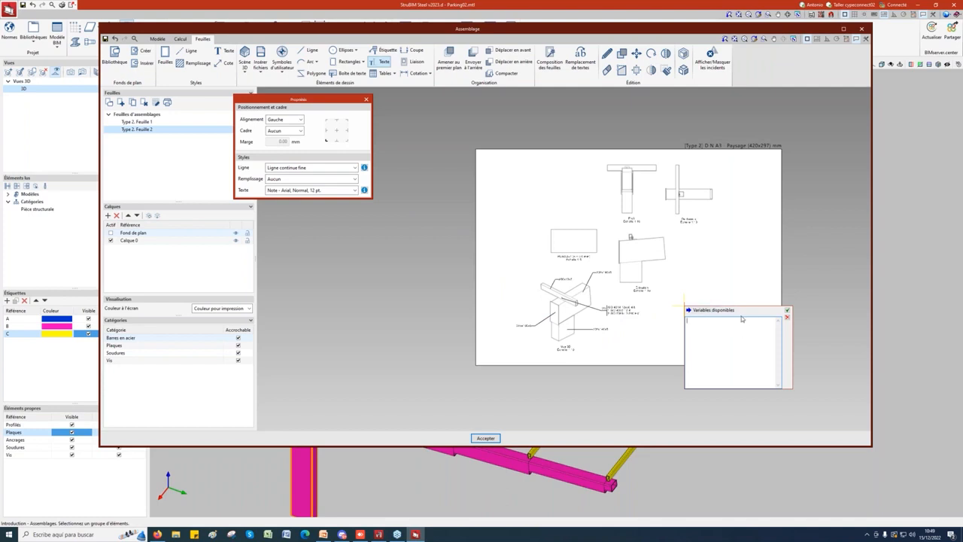
pyautogui.click(703, 310)
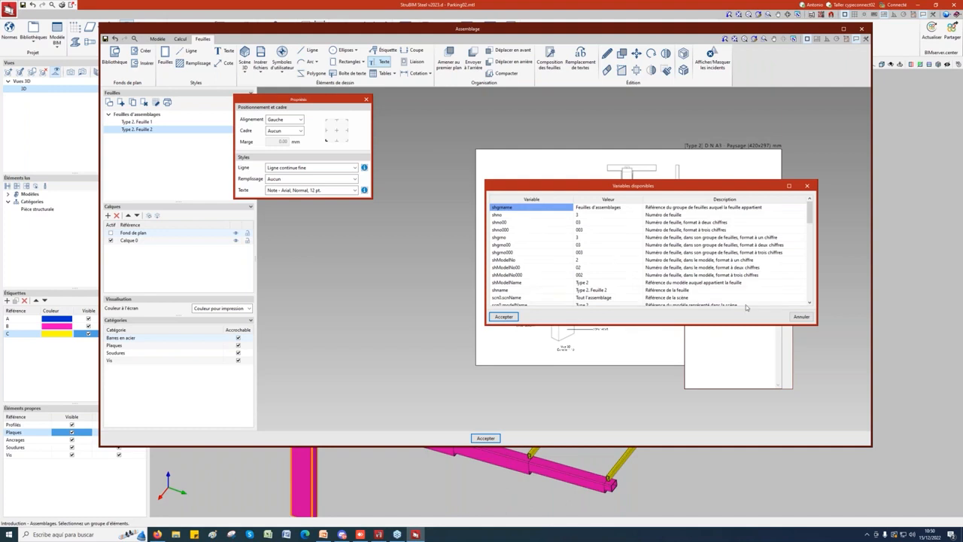
pyautogui.moveTo(810, 212); pyautogui.dragTo(813, 235)
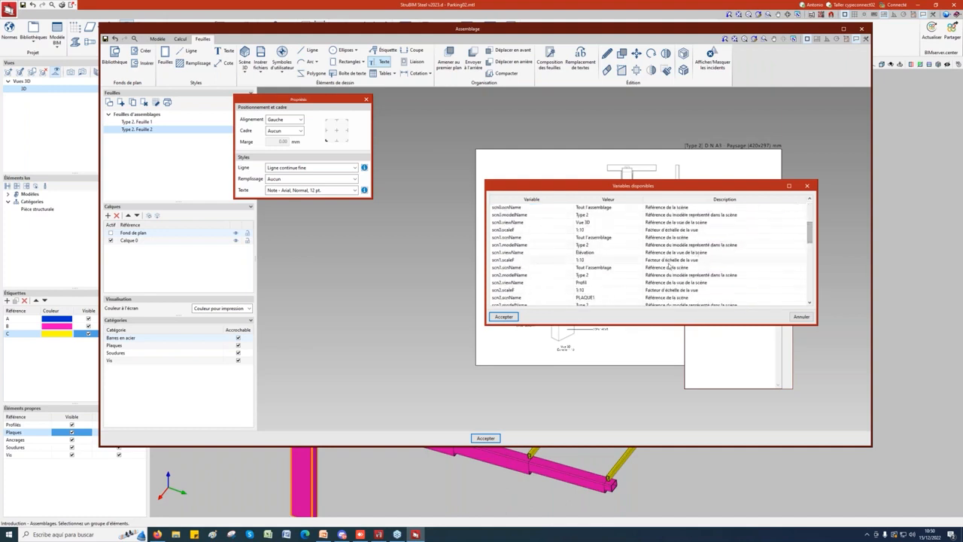
pyautogui.click(580, 275)
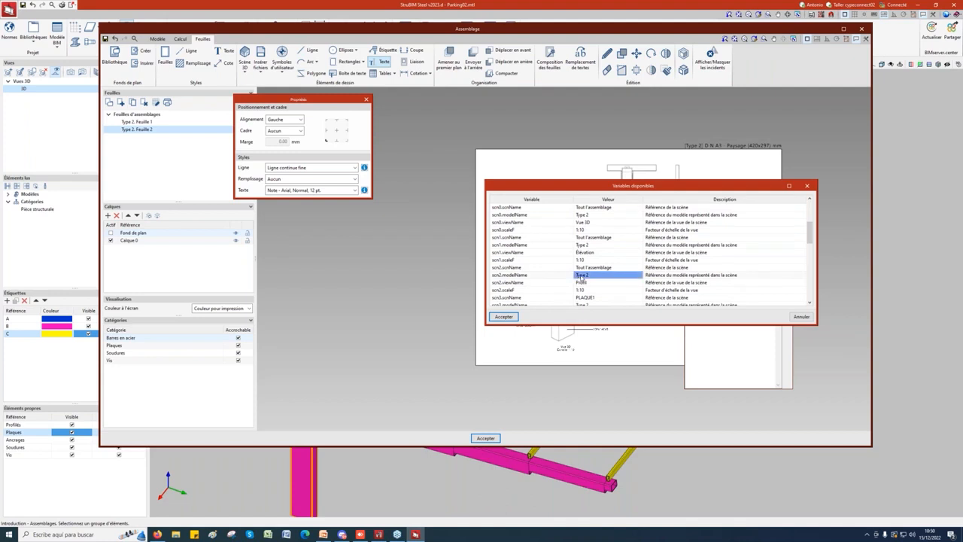
pyautogui.click(503, 317)
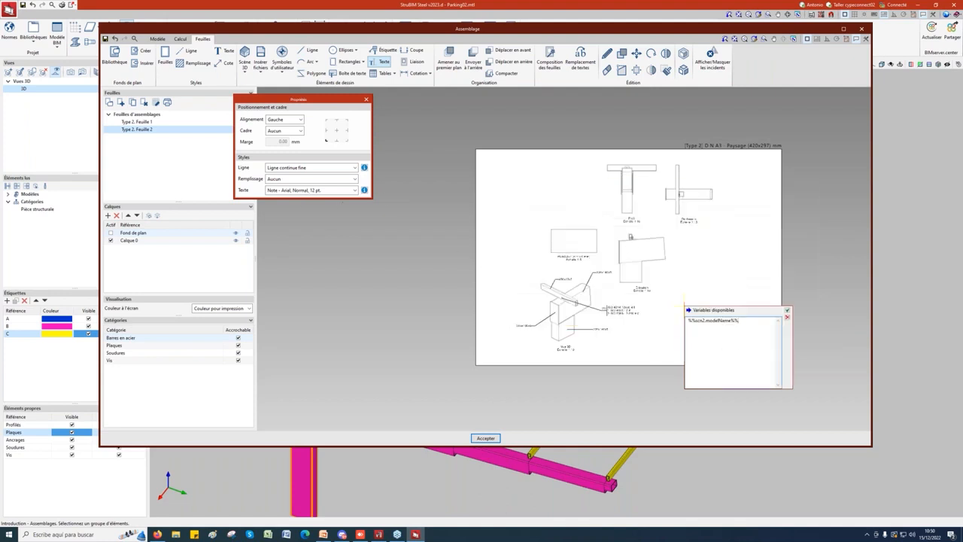
pyautogui.click(786, 311)
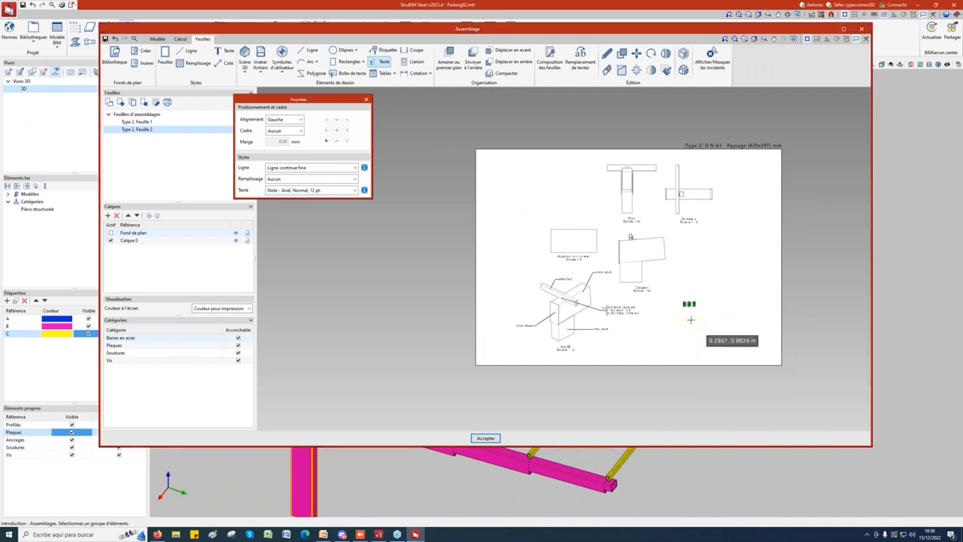
# Change the model name text's style to Titre - Arial, Normal, 32 pt
pyautogui.click(607, 53)
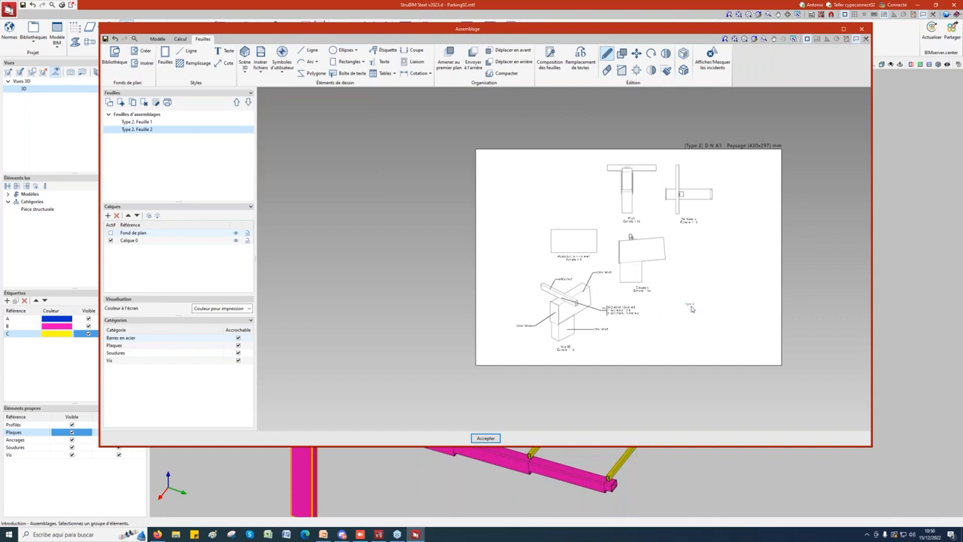
pyautogui.click(690, 305)
pyautogui.click(423, 272)
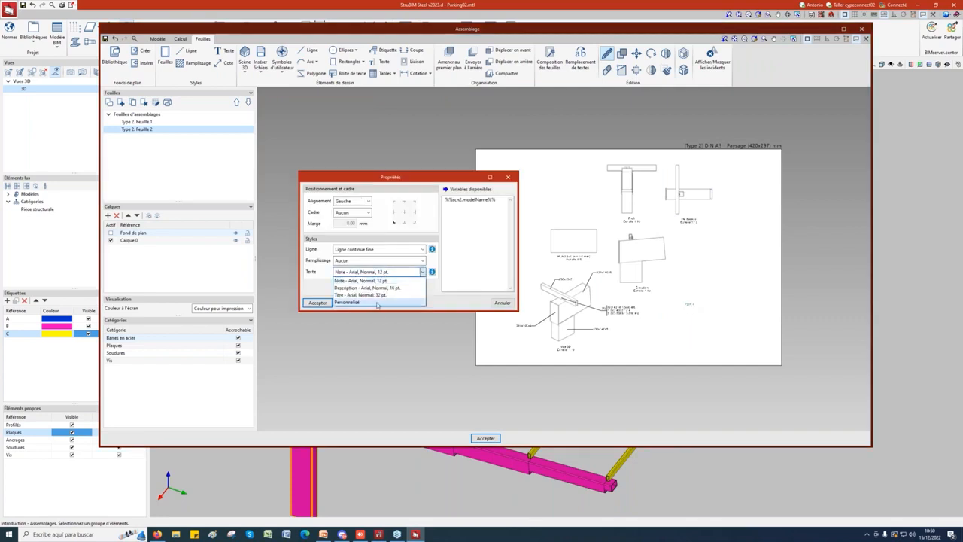
pyautogui.click(361, 294)
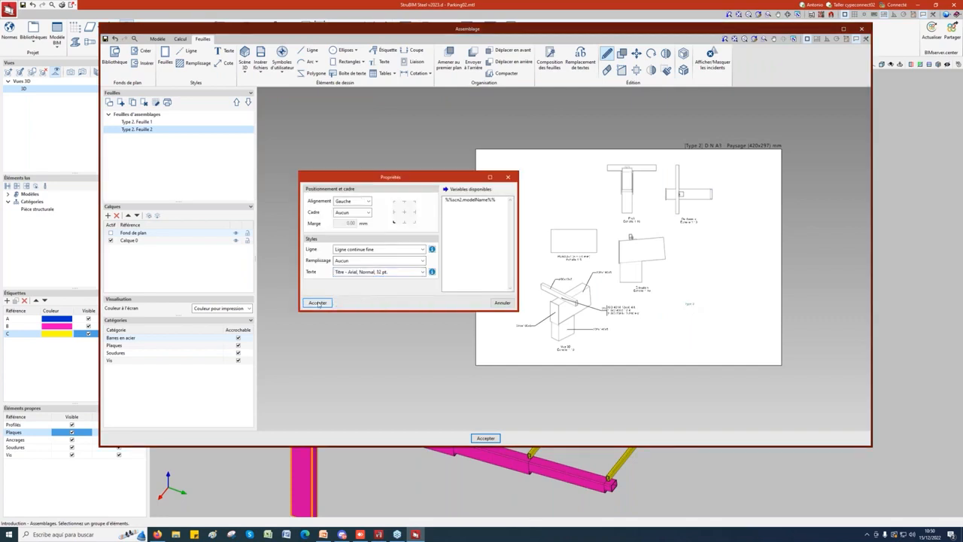
pyautogui.click(318, 303)
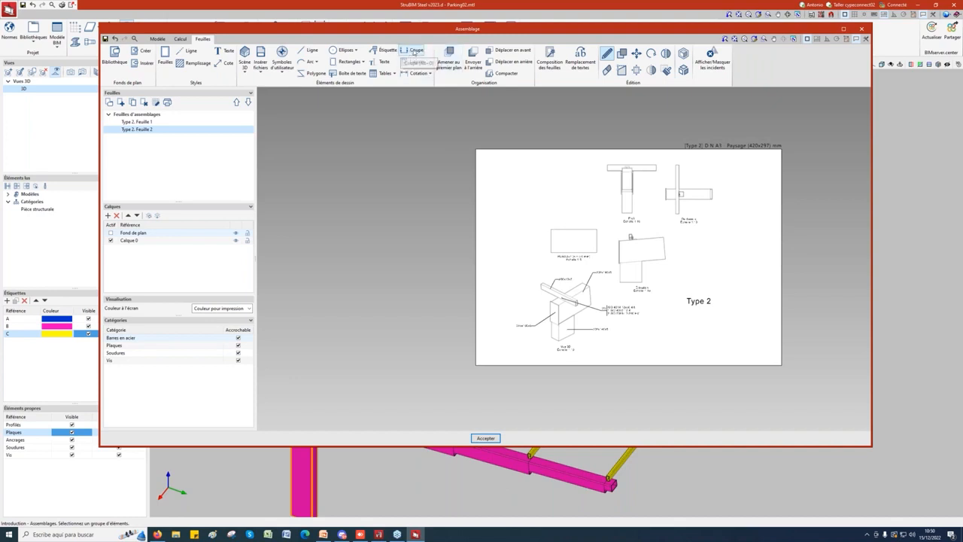
# Create vertical section A through the Élévation view and place the resulting section view above the Type 2 text
pyautogui.click(414, 51)
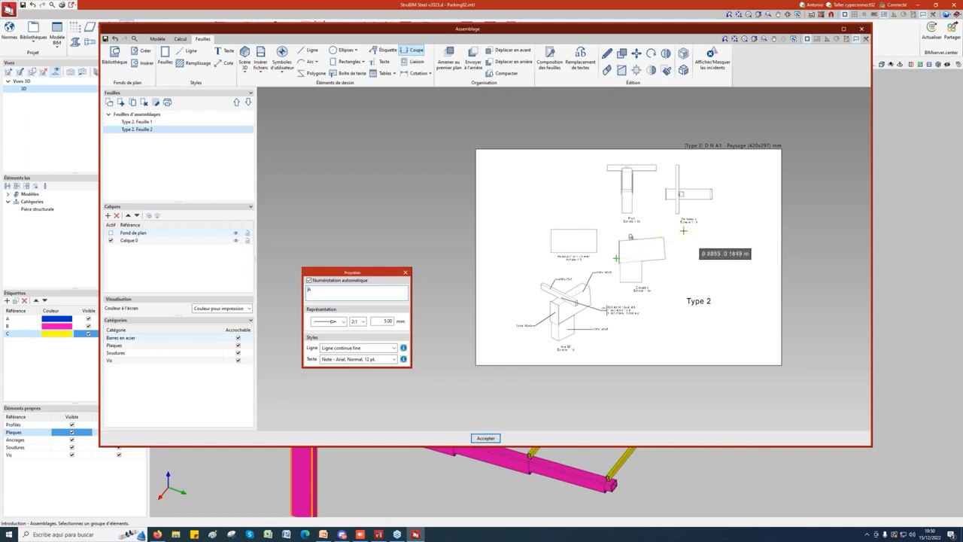
pyautogui.click(630, 295)
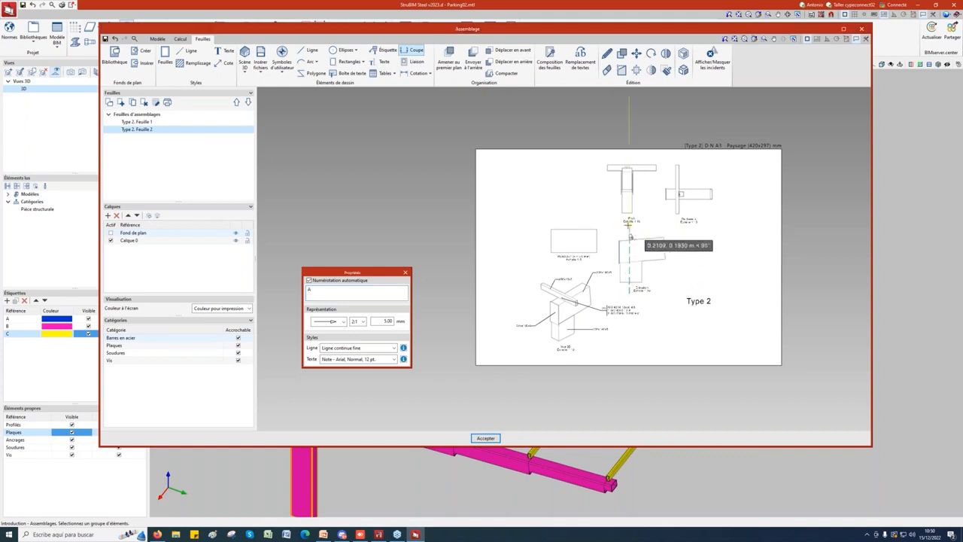
pyautogui.click(630, 225)
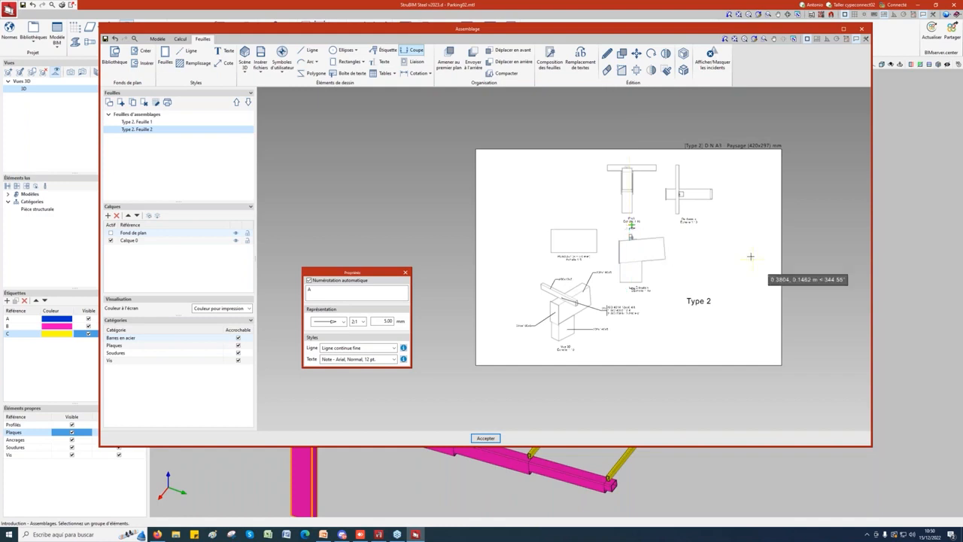
pyautogui.click(727, 265)
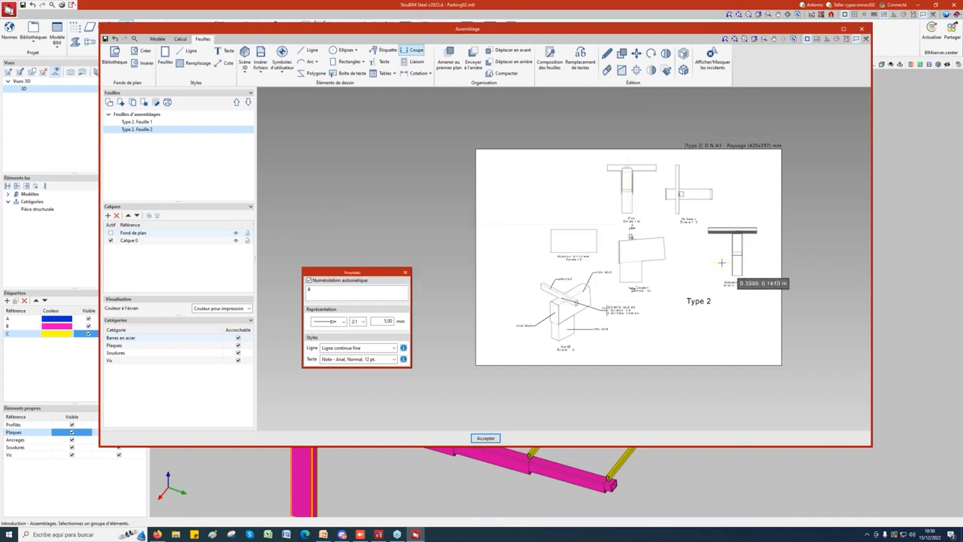
pyautogui.scroll(2, 734, 271)
pyautogui.scroll(-3, 736, 267)
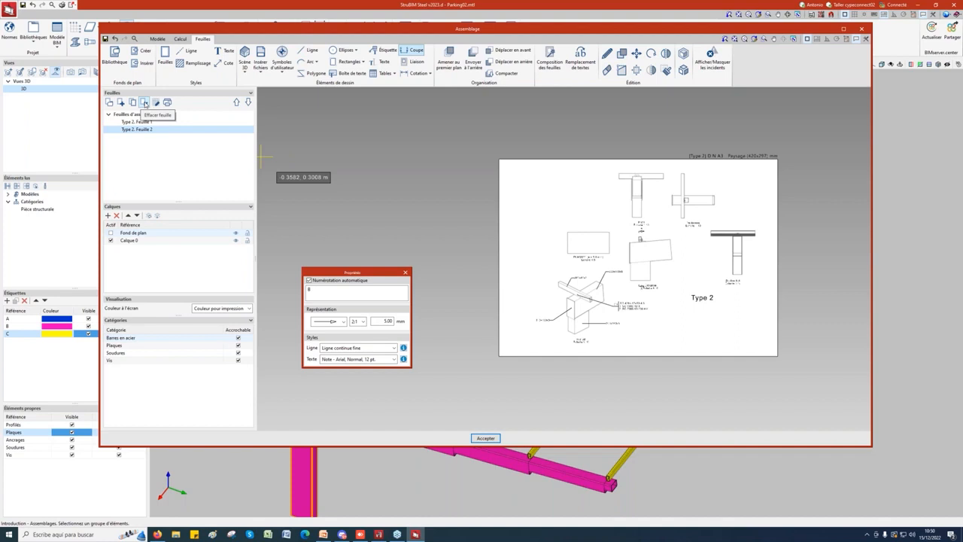
# Delete the Type 2. Feuille 2 sheet from the Feuilles d'assemblages group
pyautogui.click(145, 103)
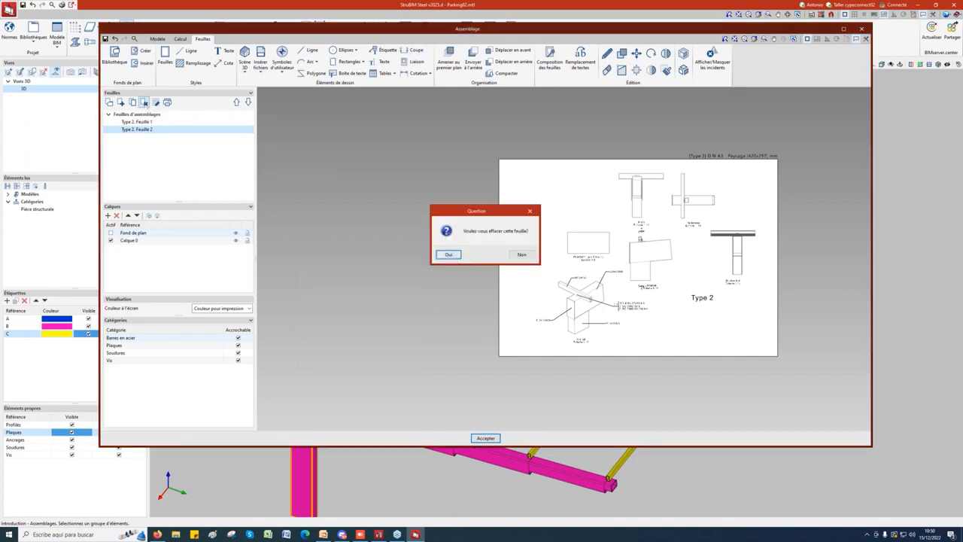
pyautogui.click(449, 254)
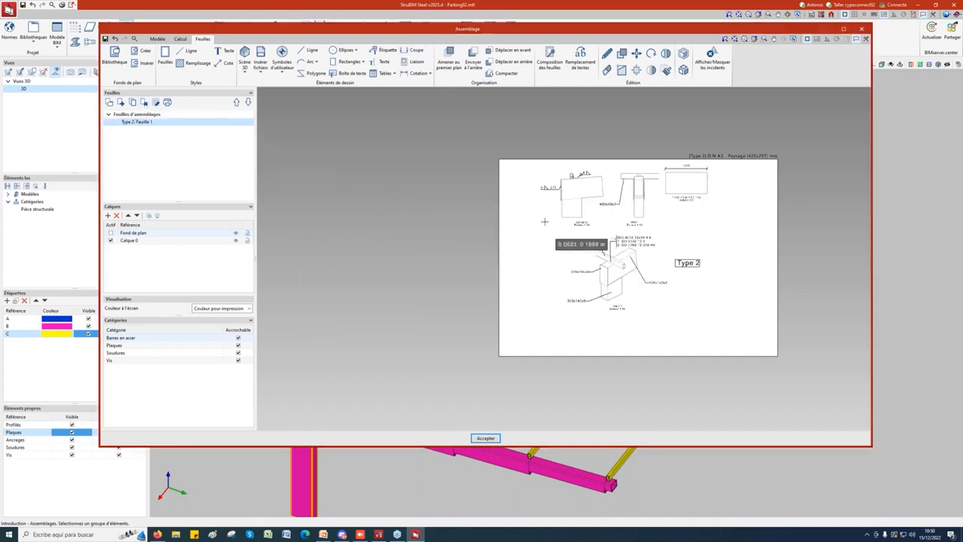
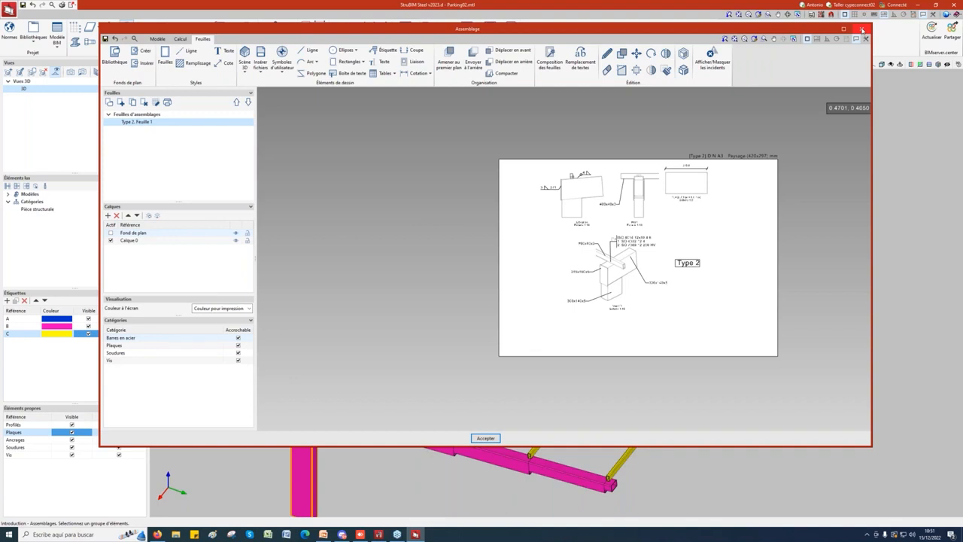
# Close the Type 2 assembly editor and return to the whole carport in the 3D model
pyautogui.click(863, 29)
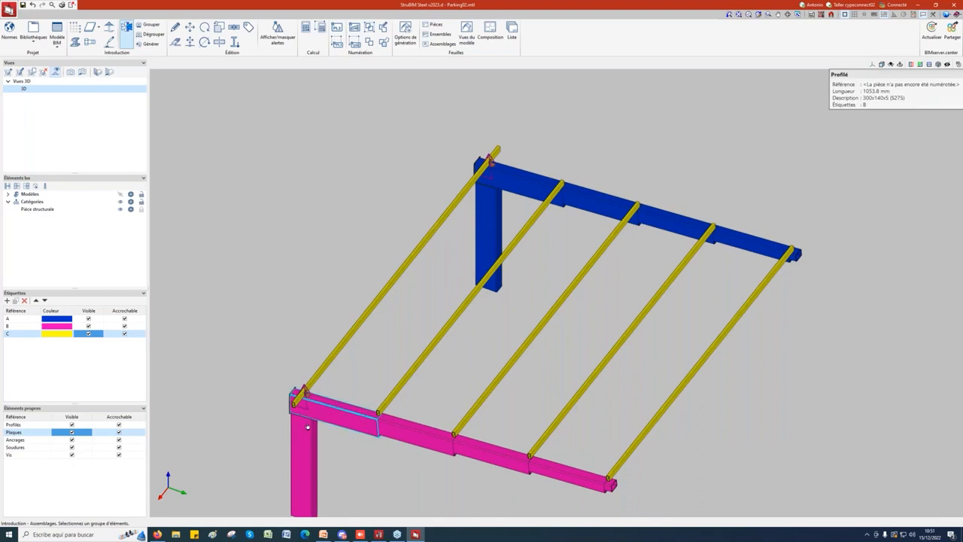
pyautogui.scroll(-2, 316, 395)
pyautogui.scroll(1, 316, 395)
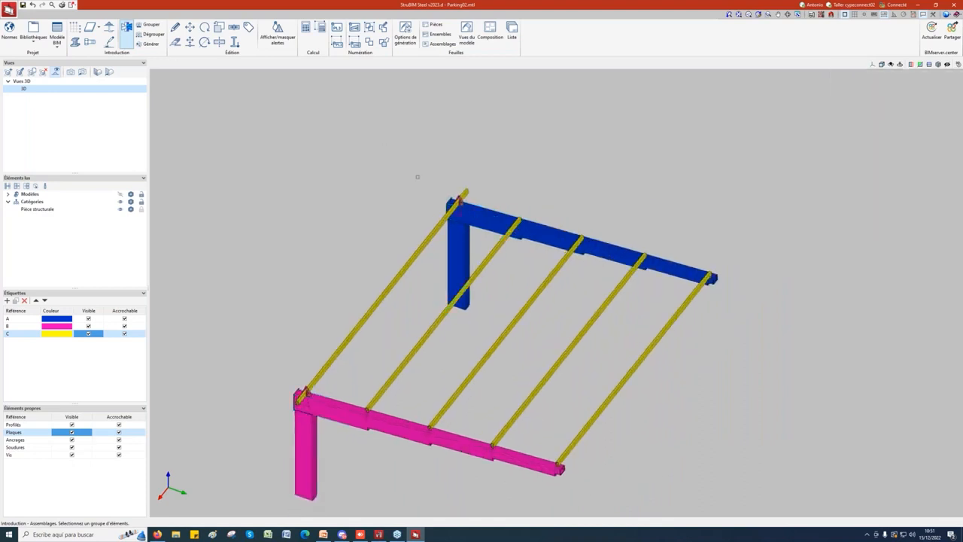
# Create an assembly at the blue beam's joint with the second purlin from the column by importing Pou-pou-pan-ext1, inspect it, and accept it
pyautogui.click(505, 228)
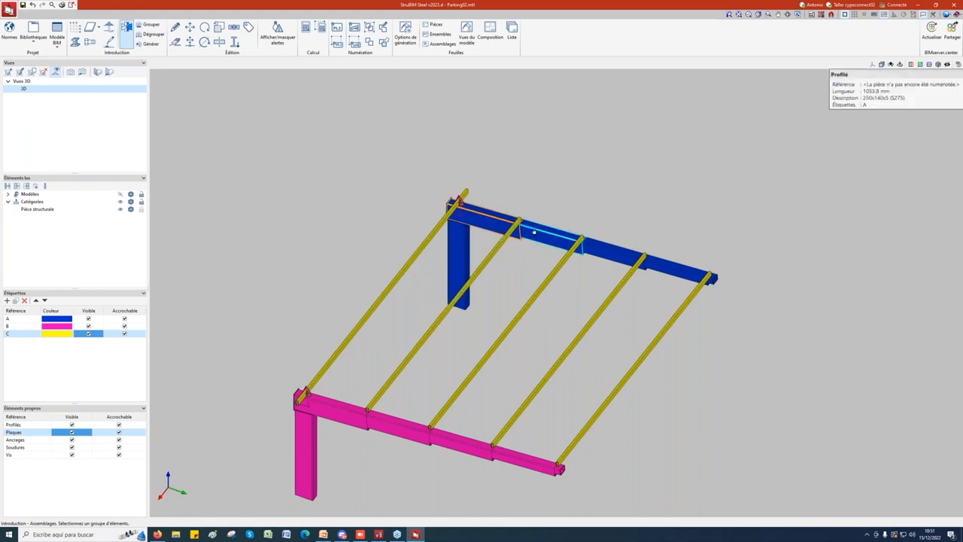
pyautogui.click(495, 251)
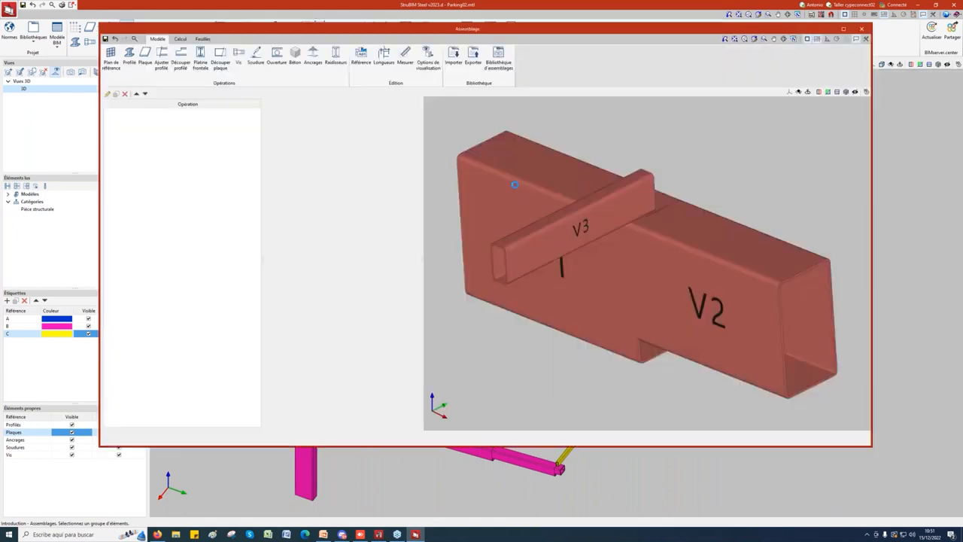
pyautogui.click(465, 65)
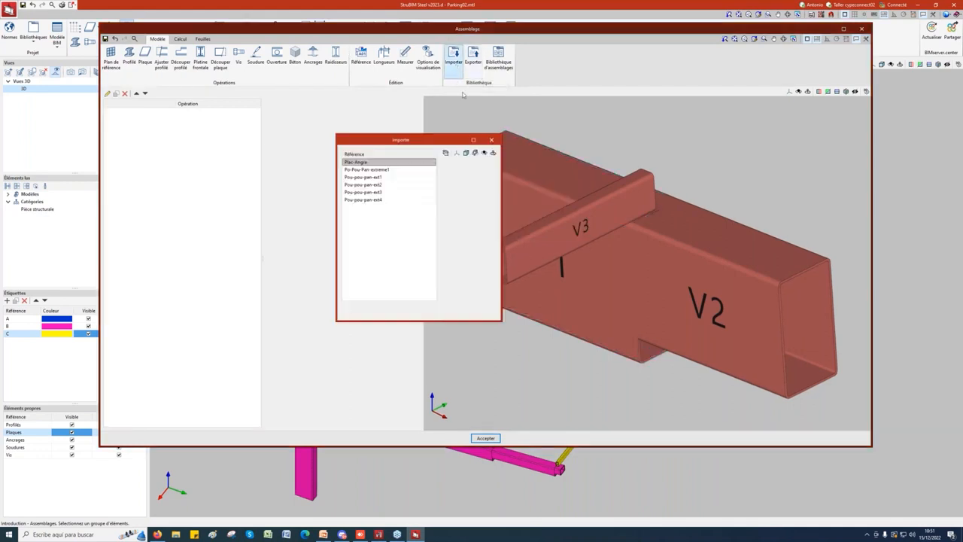
pyautogui.click(369, 177)
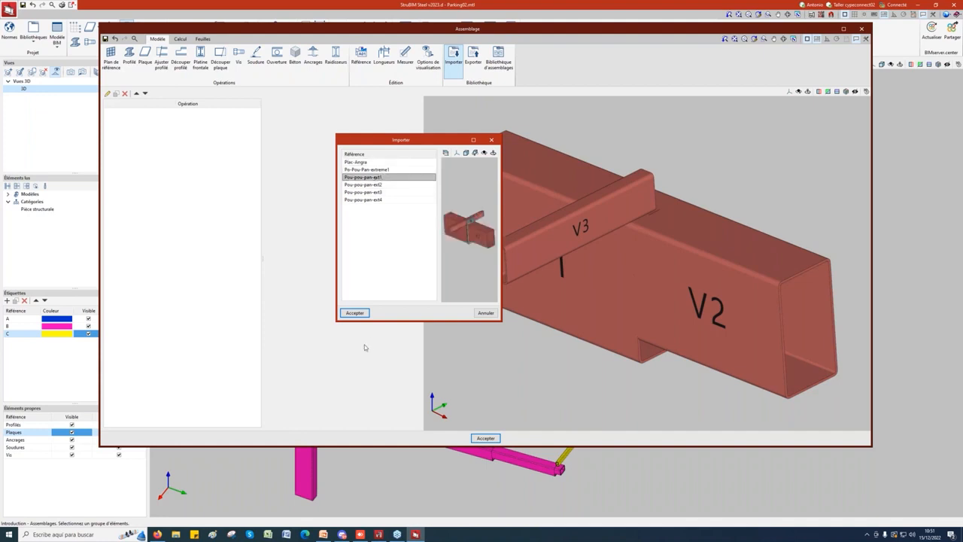
pyautogui.click(354, 313)
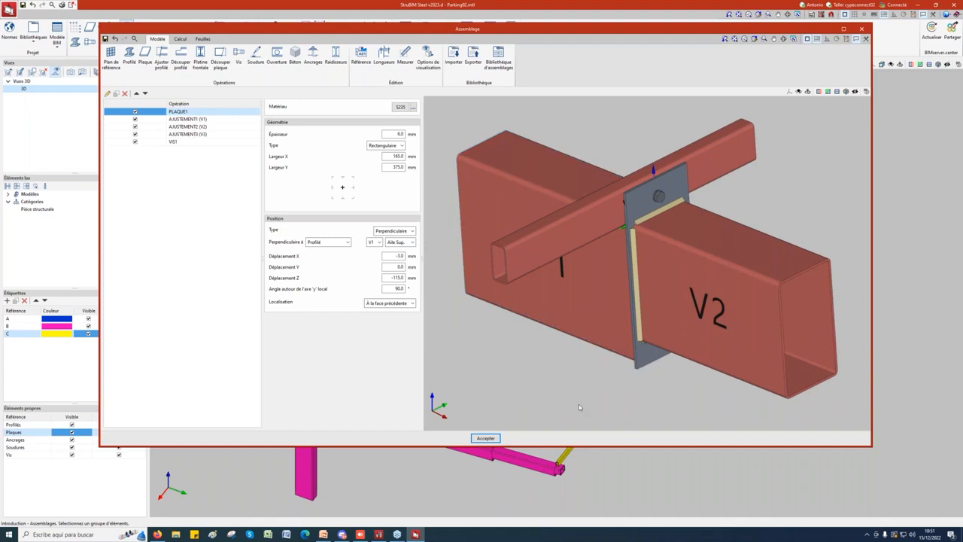
pyautogui.moveTo(580, 404); pyautogui.dragTo(626, 360, button='middle')
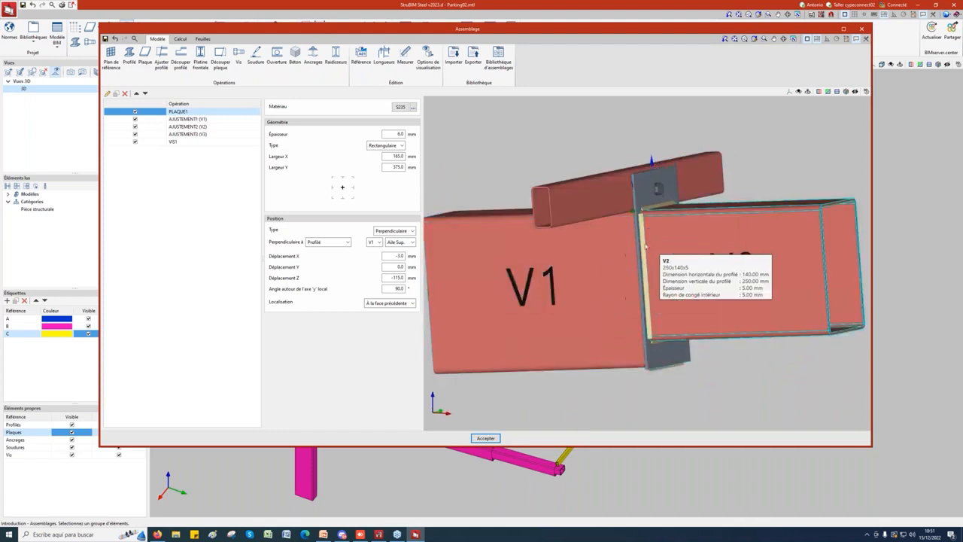
pyautogui.moveTo(778, 177); pyautogui.dragTo(780, 179, button='middle')
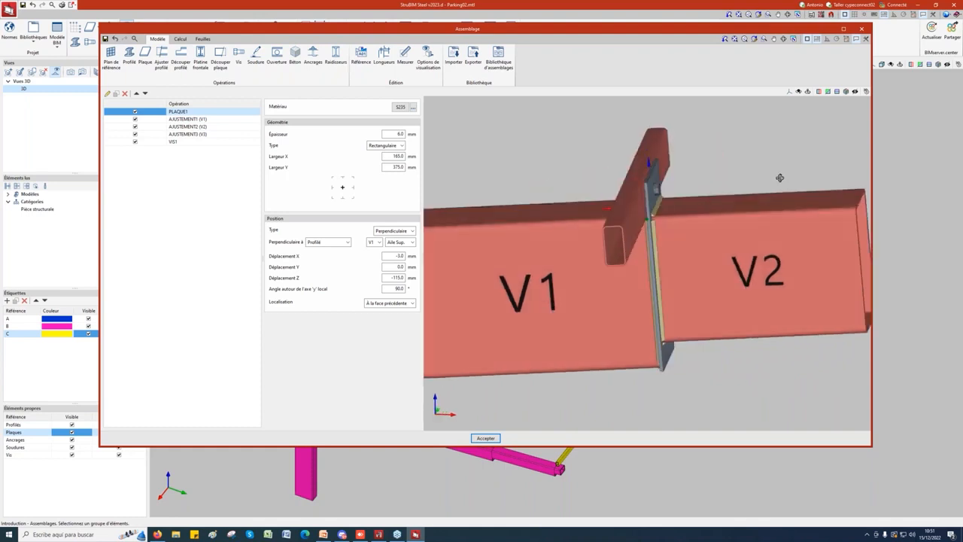
pyautogui.moveTo(671, 200); pyautogui.dragTo(678, 174, button='middle')
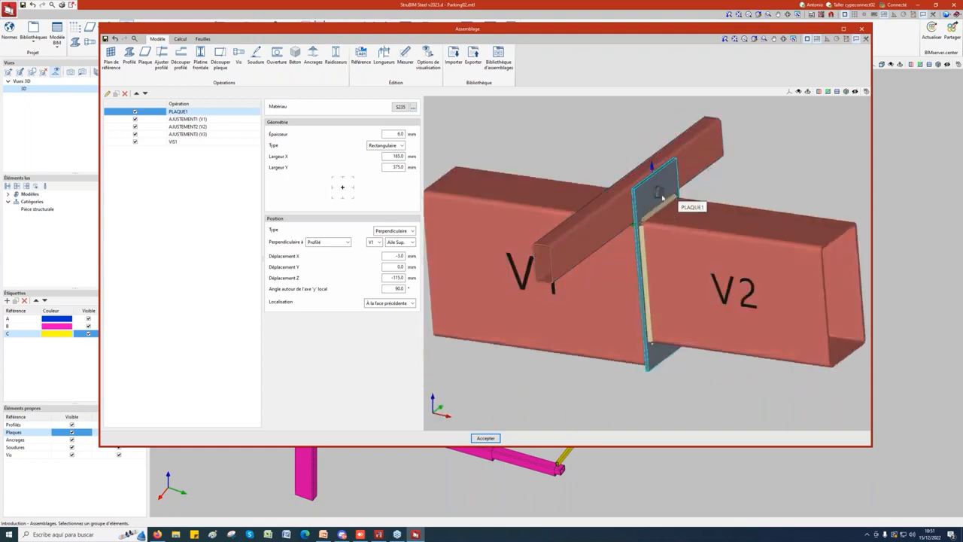
pyautogui.scroll(-2, 750, 154)
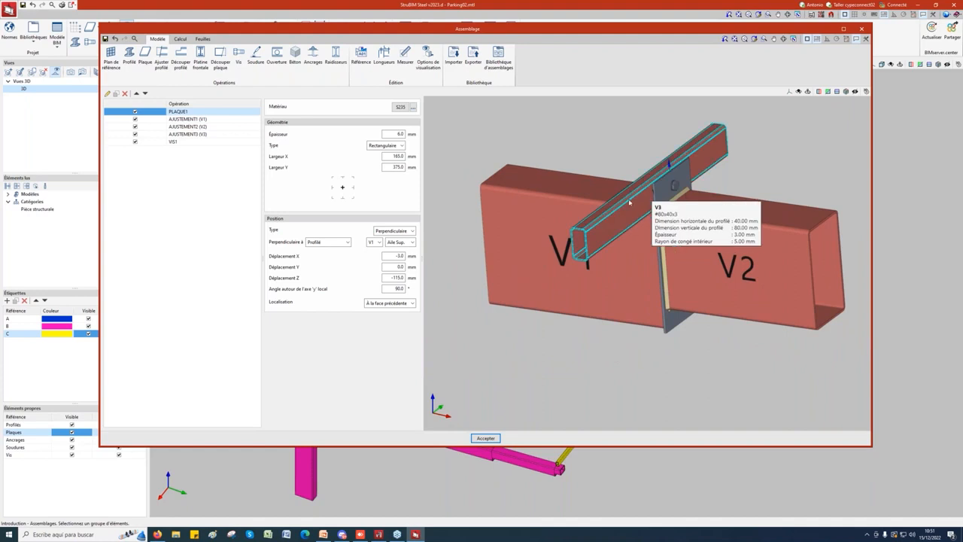
pyautogui.click(485, 438)
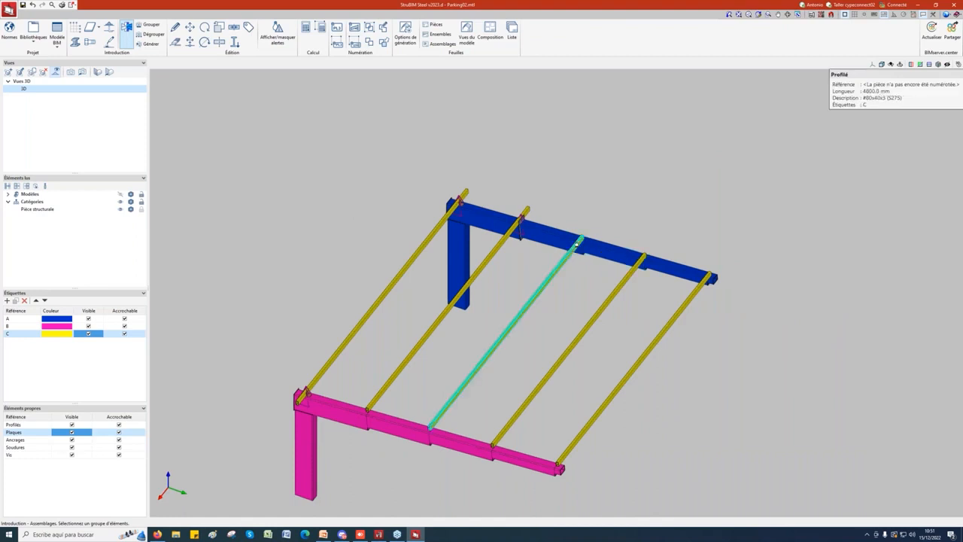
# Create an assembly at the blue beam's joint with the third purlin by importing Pou-pou-pan-ext2 from the library
pyautogui.click(568, 258)
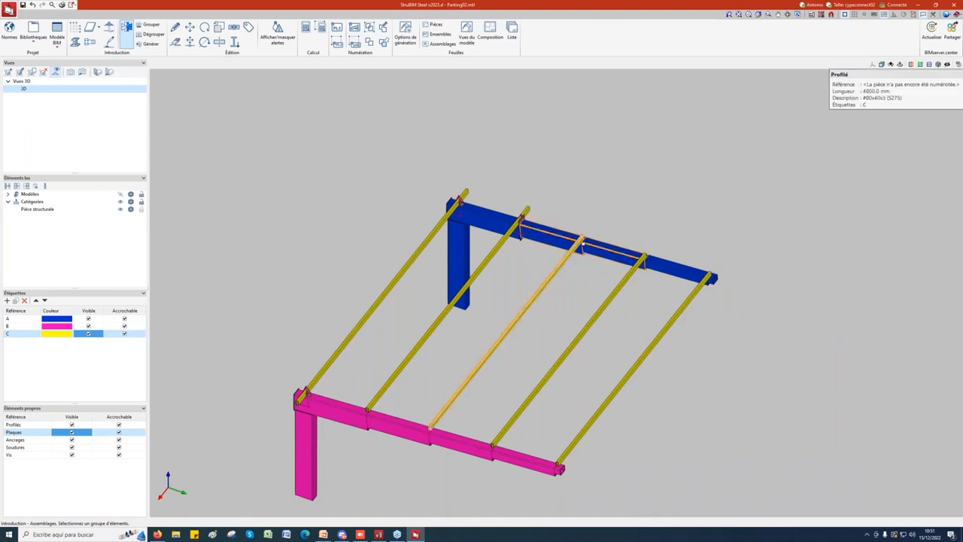
pyautogui.rightClick(561, 174)
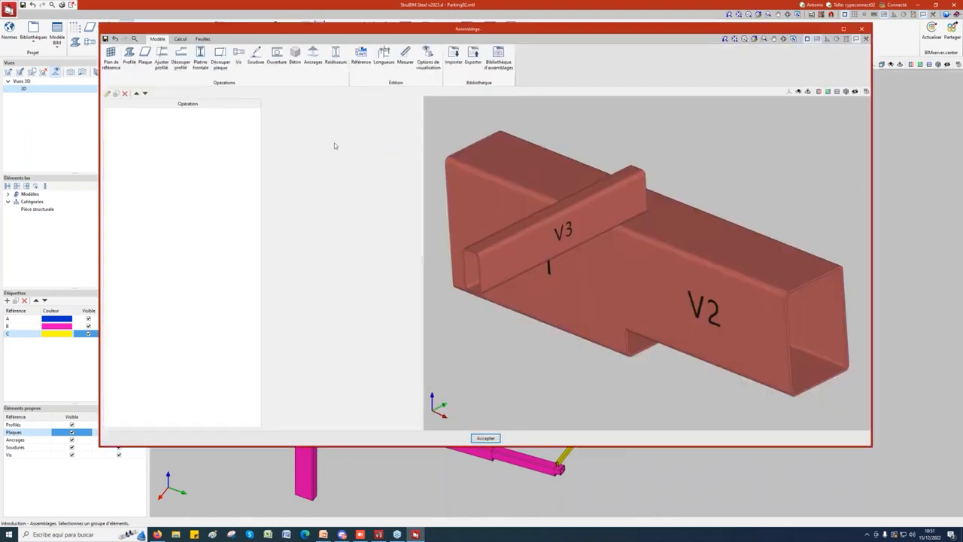
pyautogui.click(455, 64)
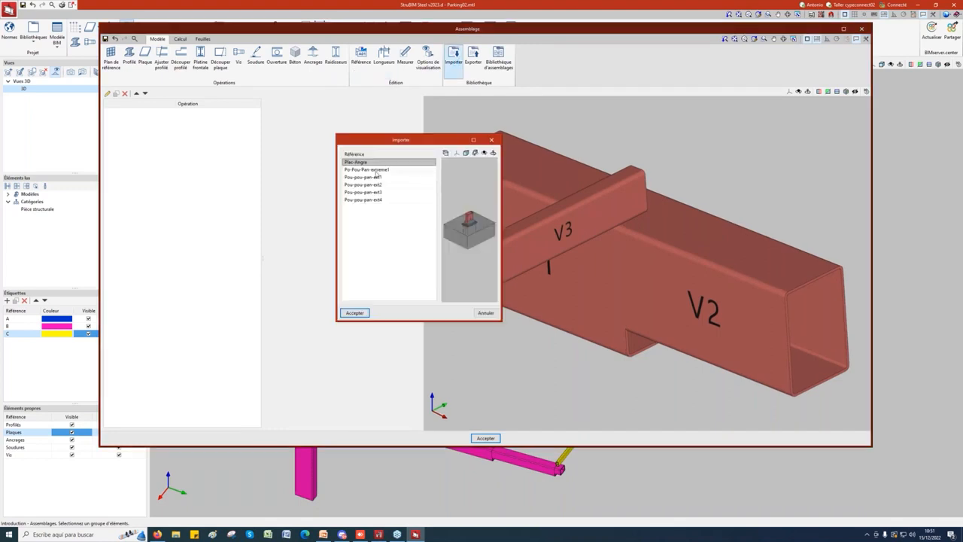
pyautogui.click(380, 186)
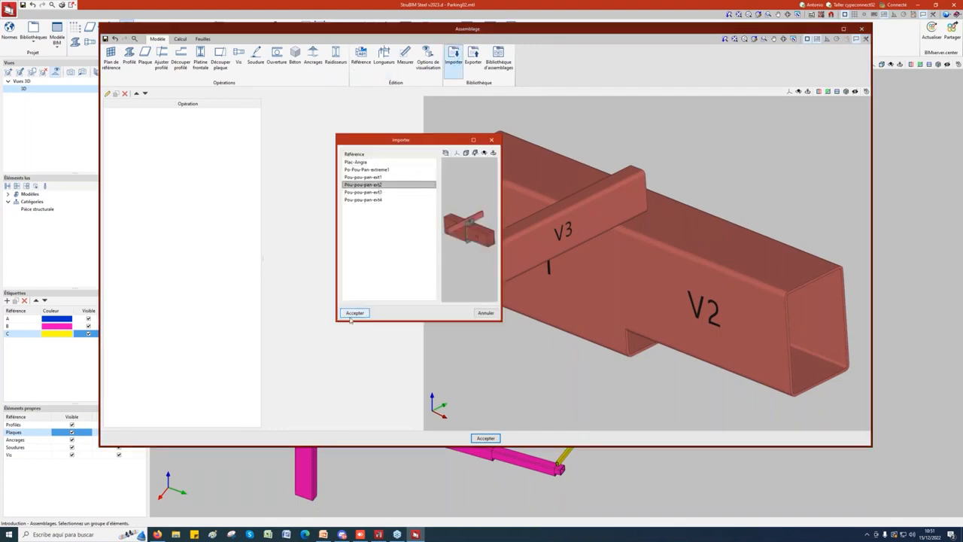
pyautogui.click(354, 312)
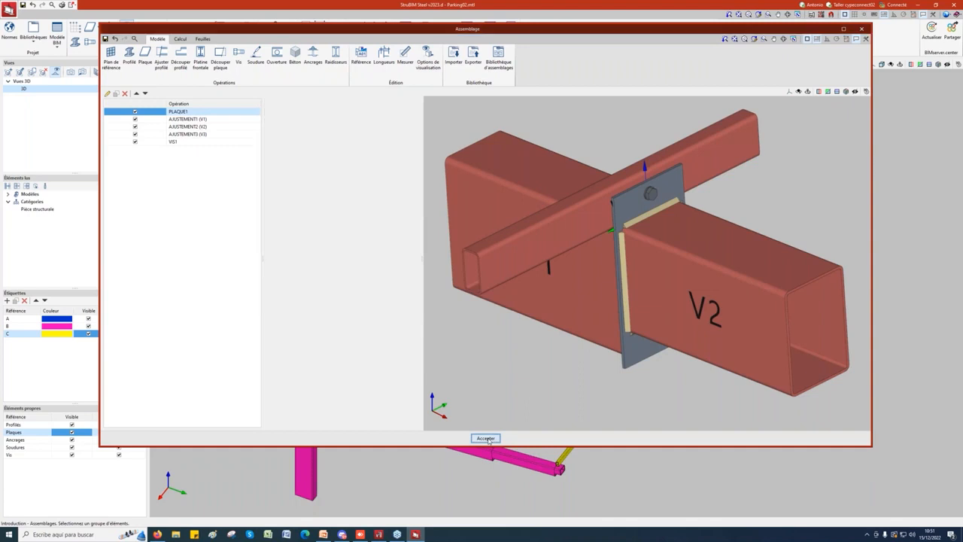
pyautogui.click(486, 438)
# Import Pou-pou-pan-ext3 at the blue beam's joint with the fourth purlin, check its drawing sheet, and accept the assembly
pyautogui.click(628, 281)
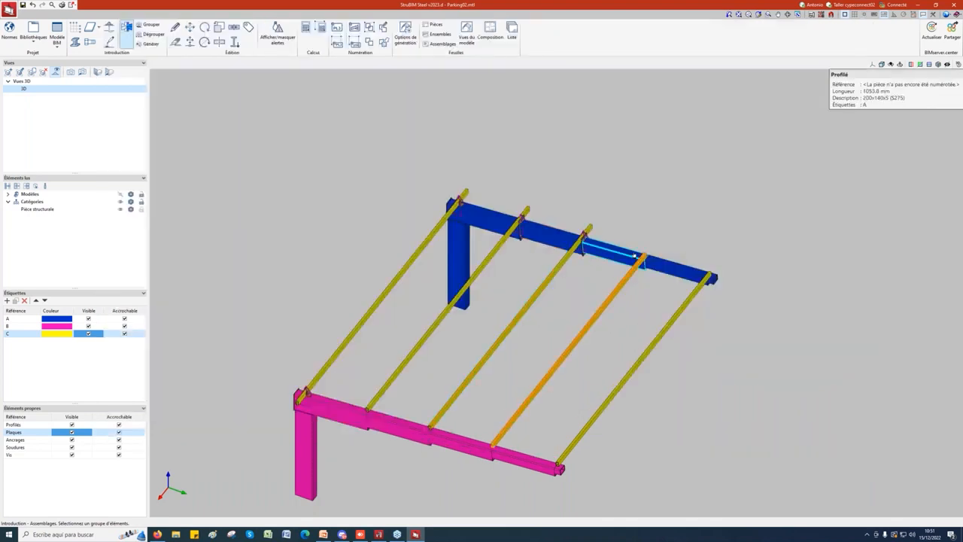
pyautogui.rightClick(491, 188)
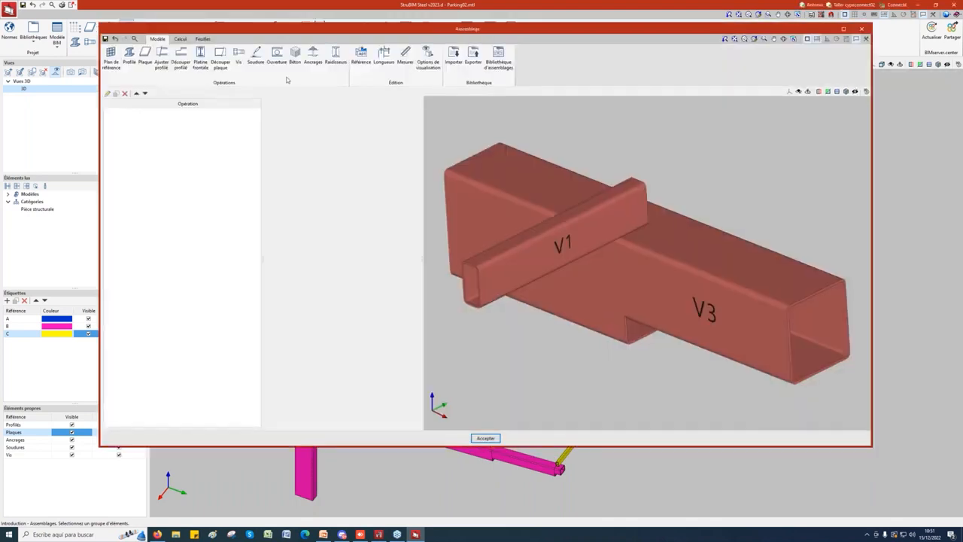
pyautogui.click(454, 56)
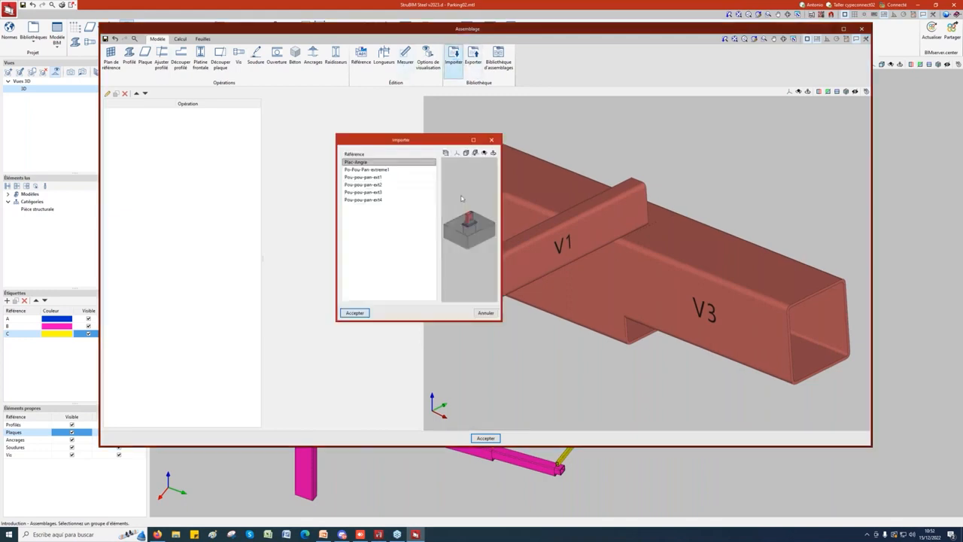
pyautogui.click(380, 192)
pyautogui.click(355, 313)
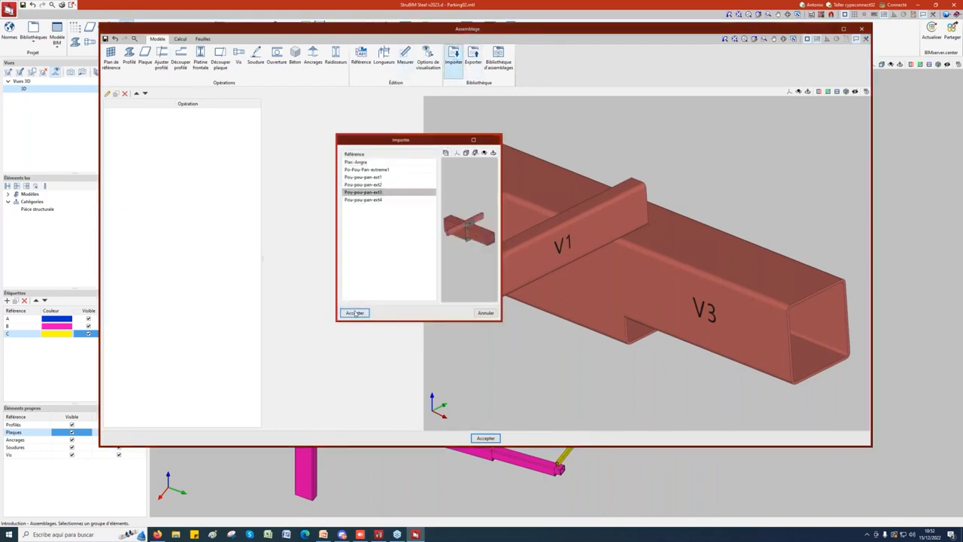
pyautogui.click(202, 39)
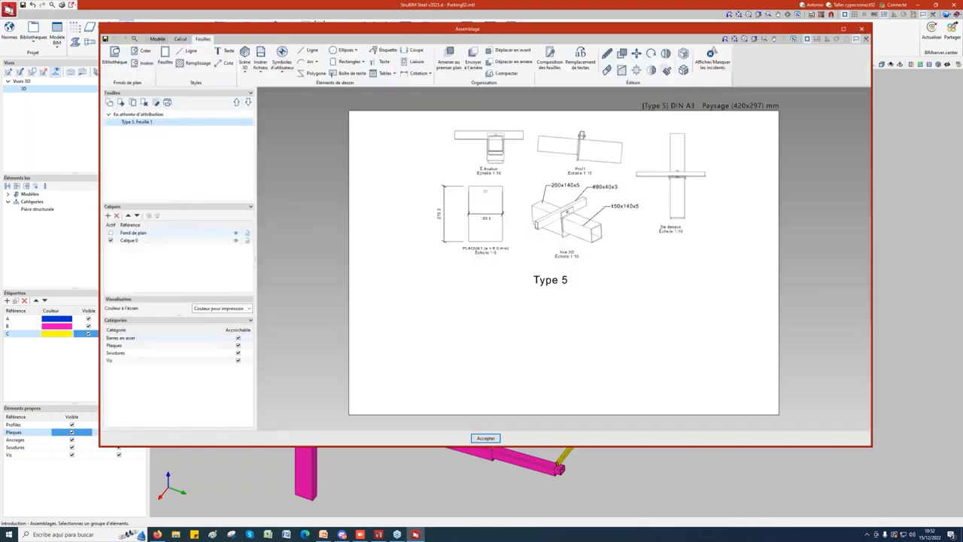
pyautogui.click(157, 38)
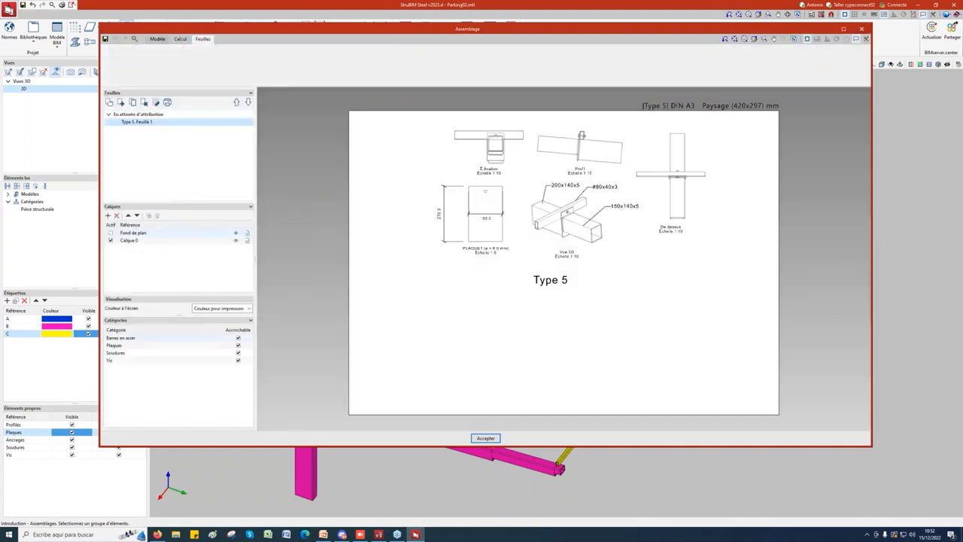
pyautogui.click(486, 438)
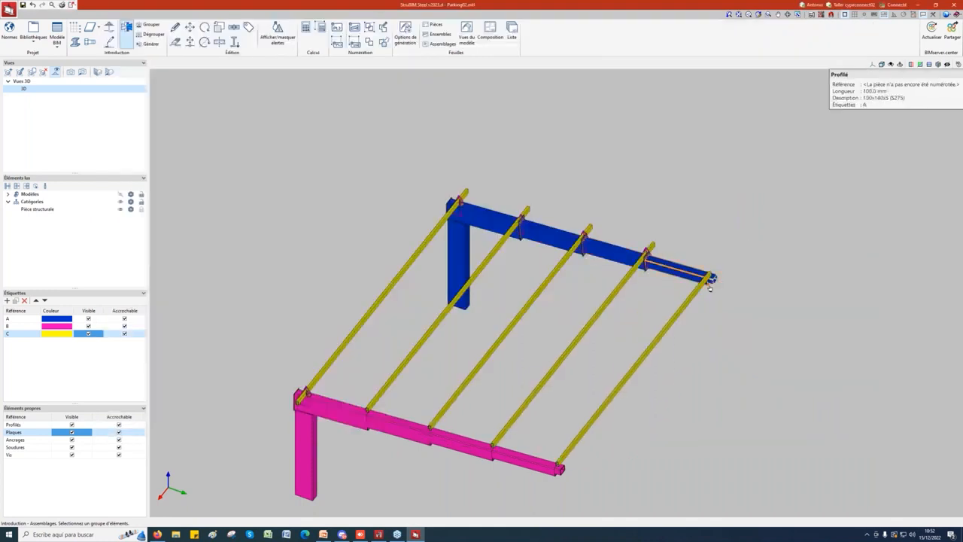
# Create an assembly at the blue beam's free end with the last purlin by importing Pou-pou-pan-ext4
pyautogui.click(706, 290)
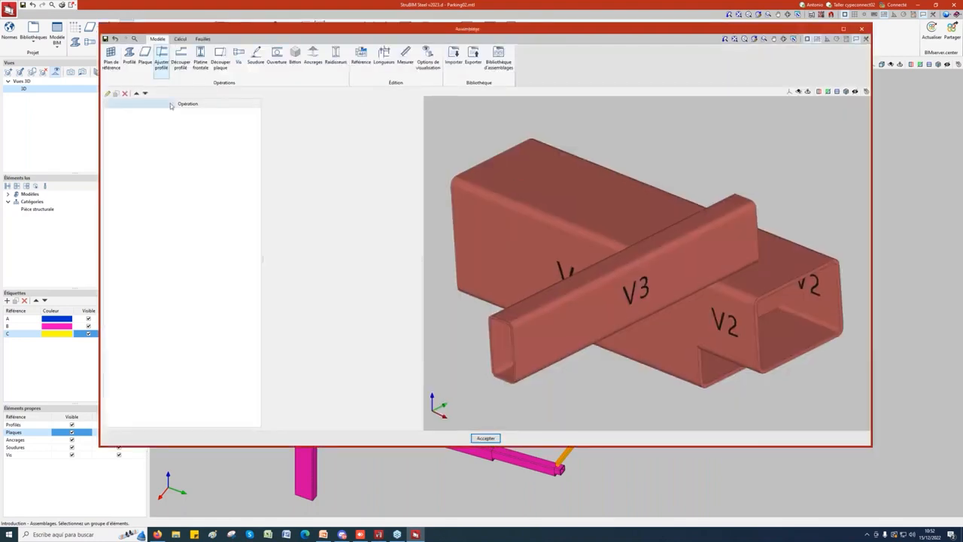
pyautogui.click(454, 56)
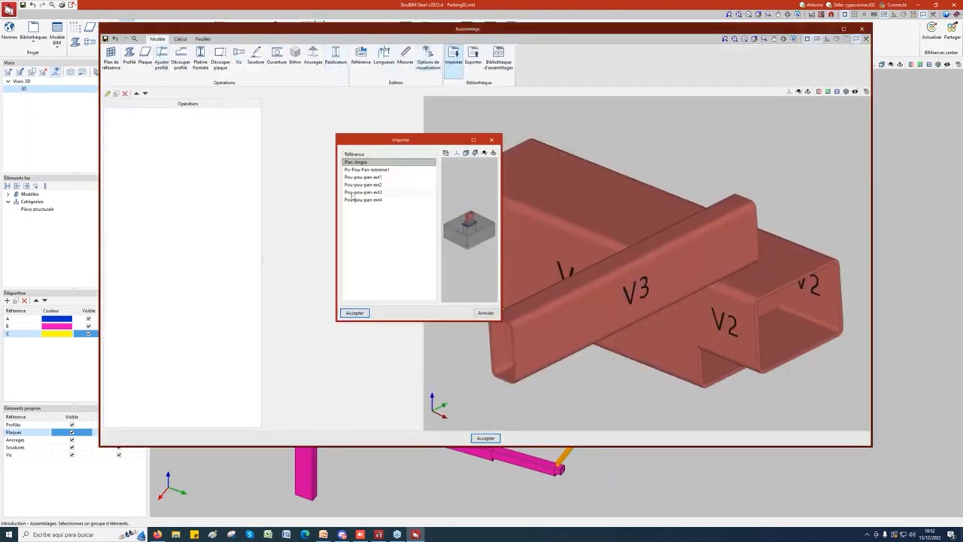
pyautogui.click(374, 201)
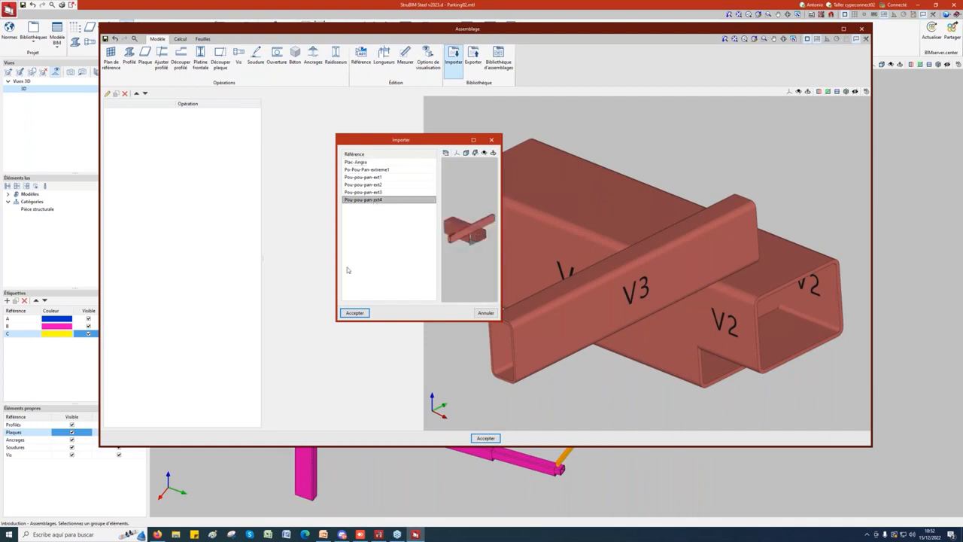
pyautogui.click(355, 312)
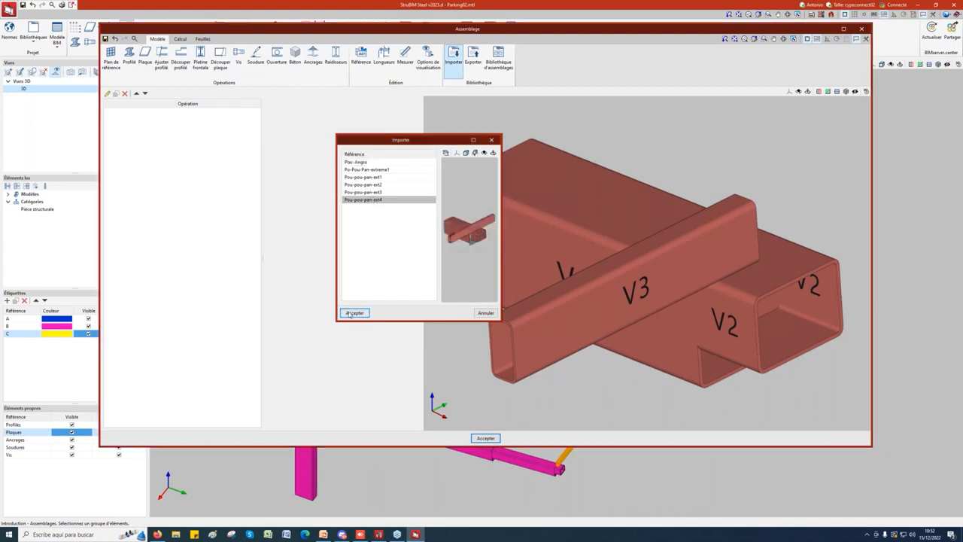
pyautogui.click(486, 438)
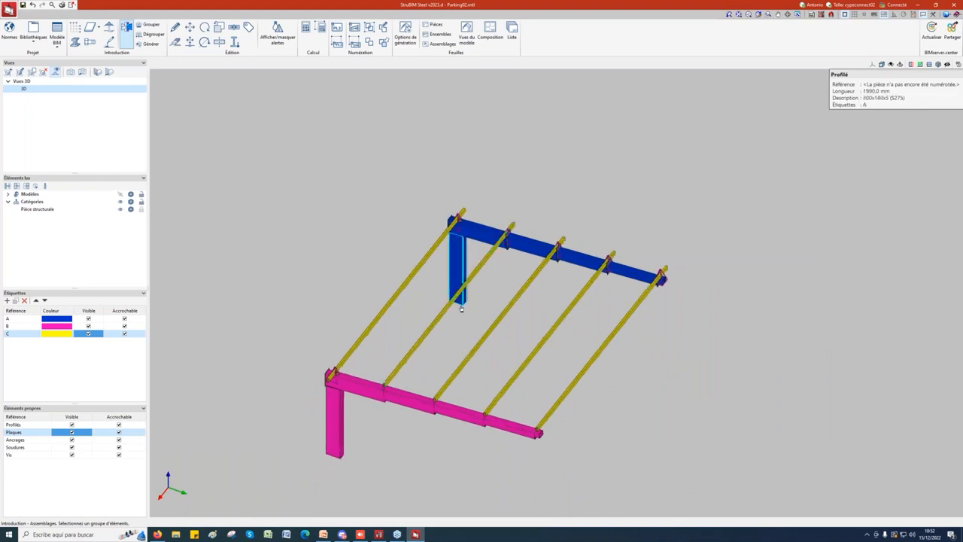
# Create the base plate and anchorage assembly at the foot of the blue column by importing Plac-Angra
pyautogui.click(457, 317)
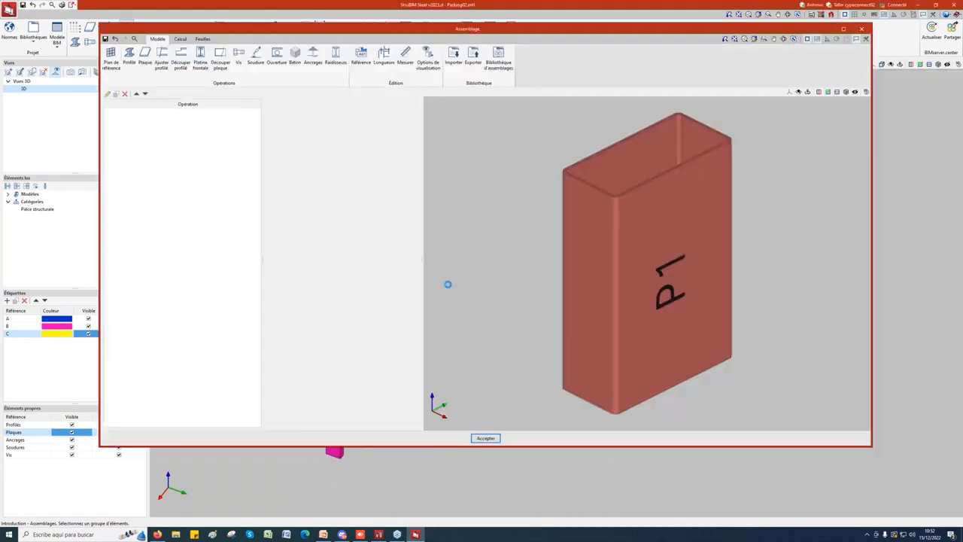
pyautogui.click(454, 58)
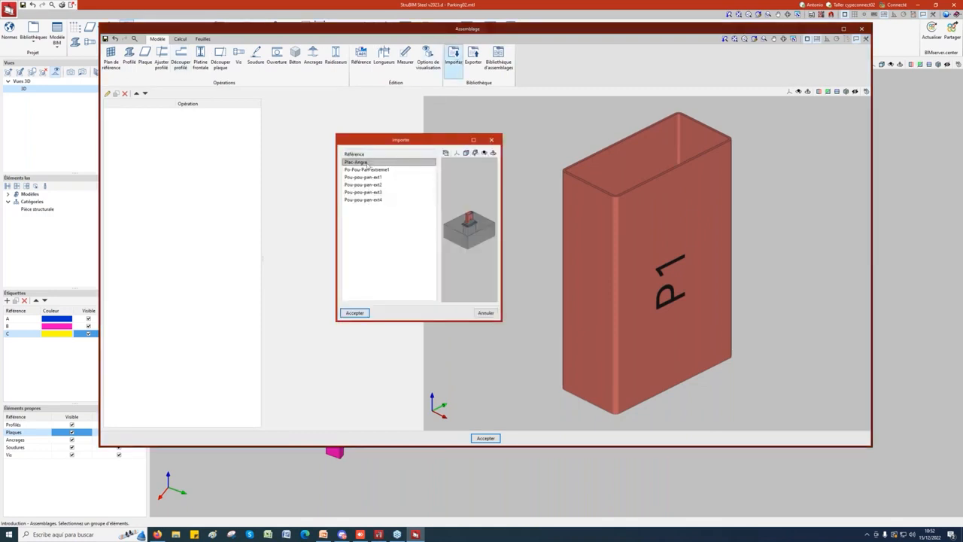
pyautogui.click(361, 315)
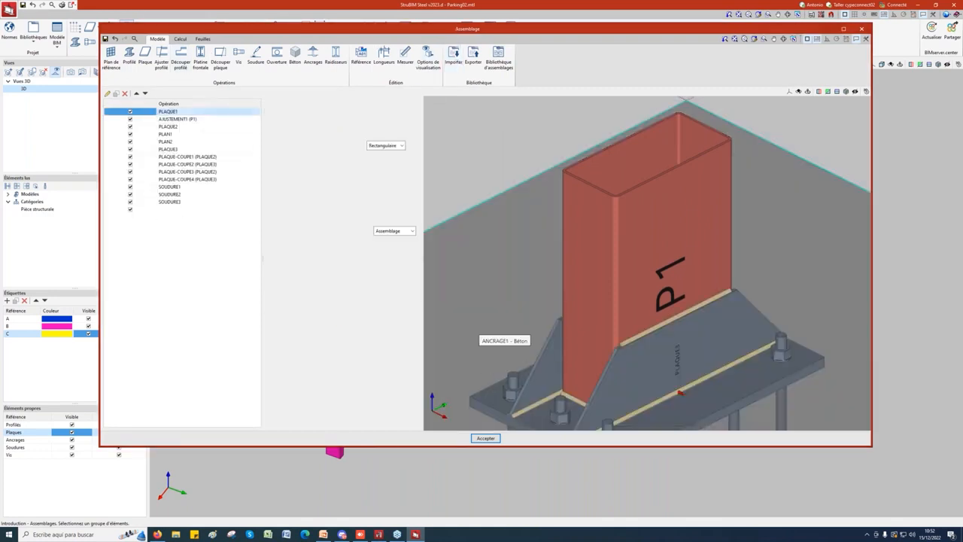
pyautogui.click(484, 439)
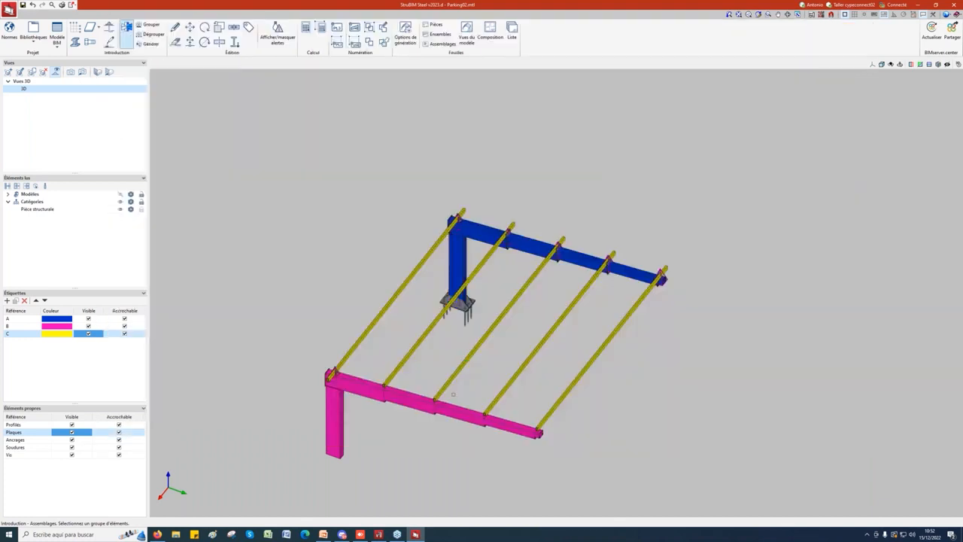
# Create the base plate and anchorage assembly at the foot of the pink column by importing Plac-Angra from the library
pyautogui.scroll(-2, 357, 450)
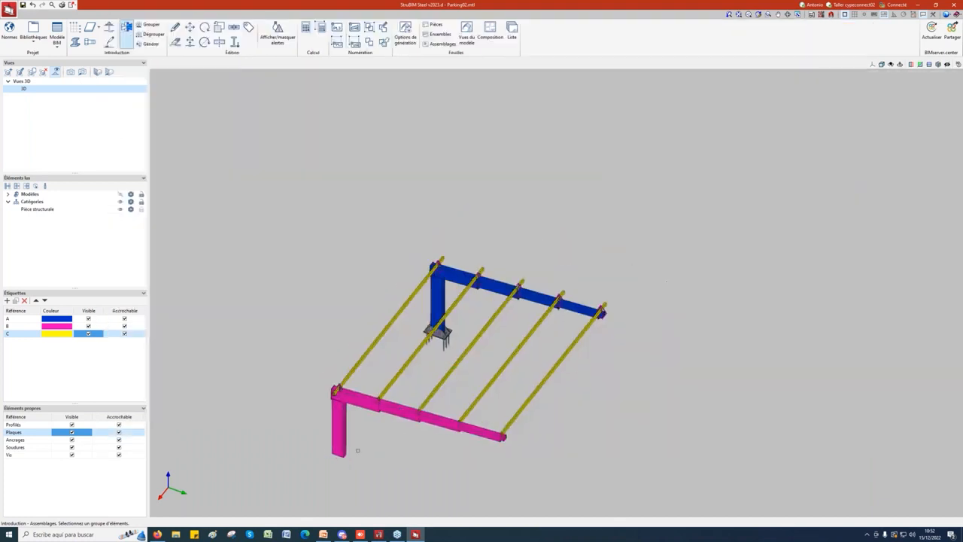
pyautogui.click(486, 265)
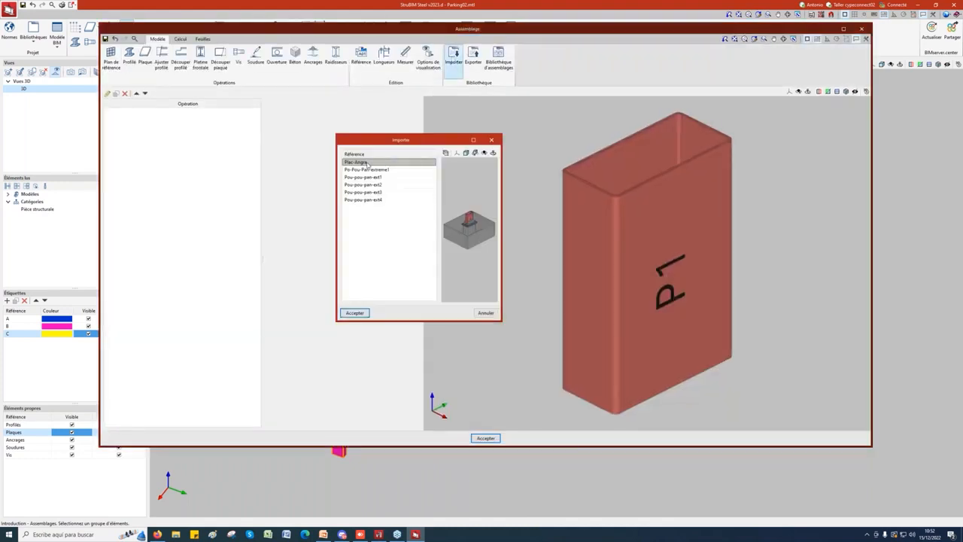
pyautogui.click(354, 312)
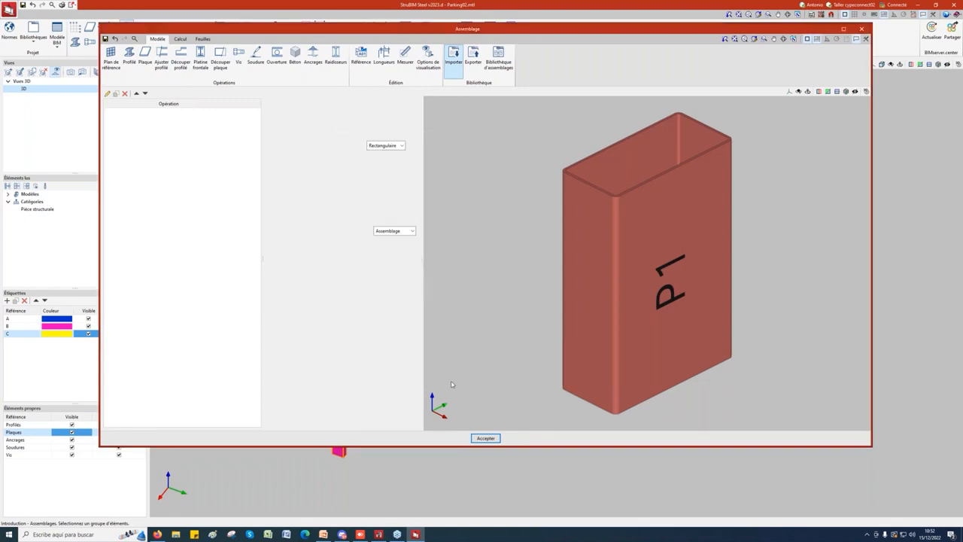
pyautogui.click(479, 439)
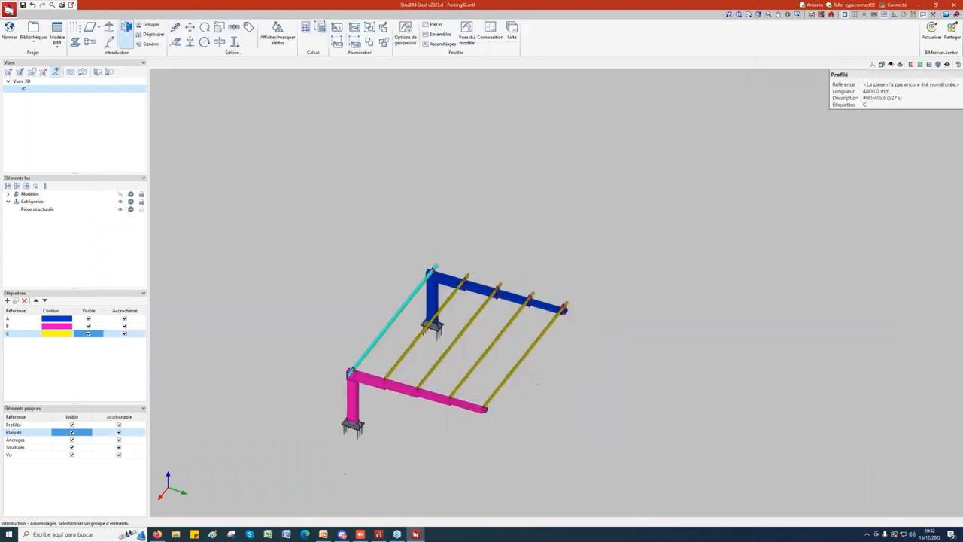
# Create an assembly at the pink beam's joint with the second purlin by importing Pou-pou-pan-ext1, keeping the proposed profile assignment
pyautogui.scroll(5, 380, 408)
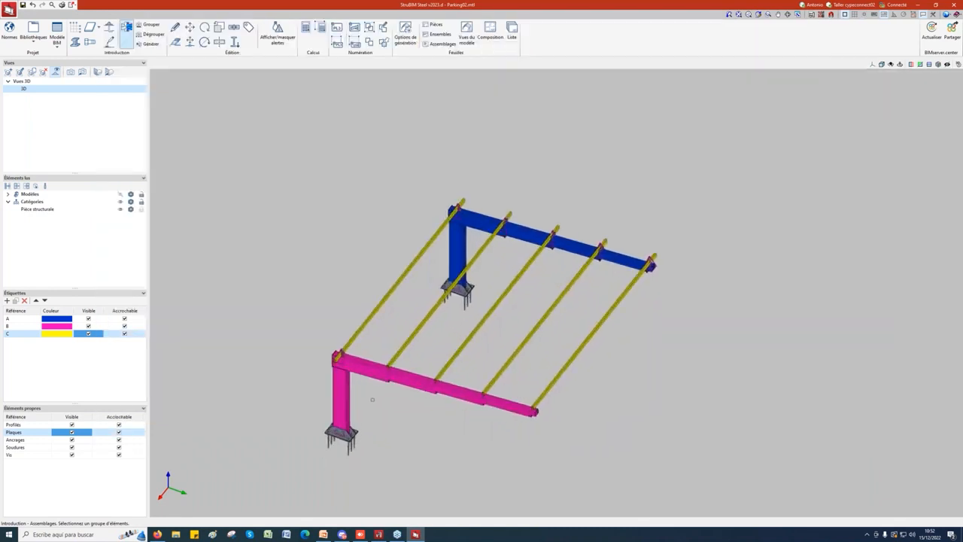
pyautogui.click(375, 367)
pyautogui.click(397, 371)
pyautogui.click(396, 354)
pyautogui.rightClick(360, 289)
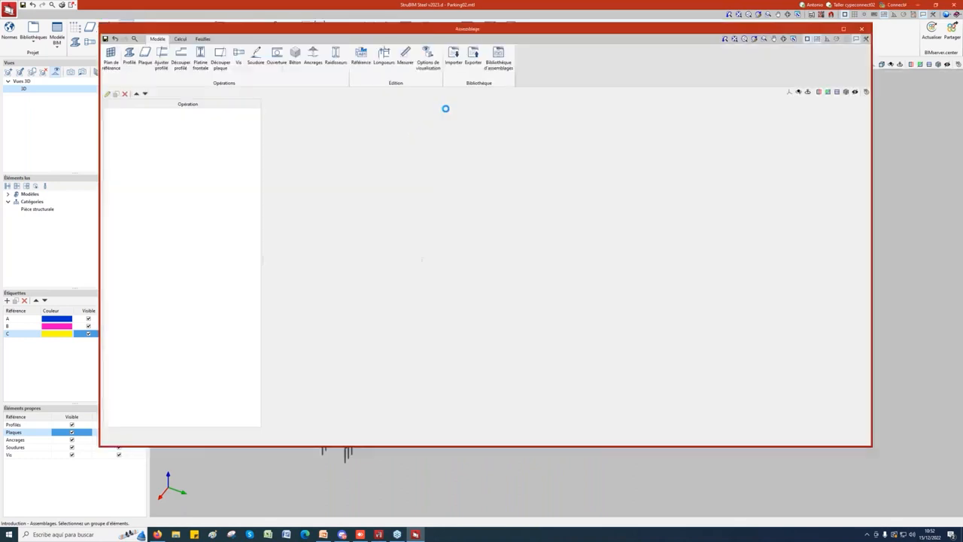
pyautogui.click(454, 54)
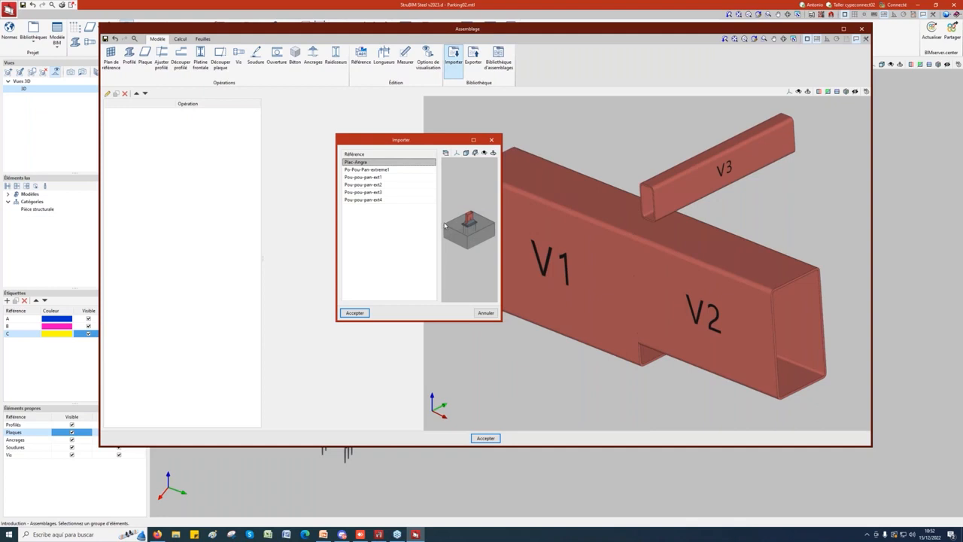
pyautogui.click(380, 177)
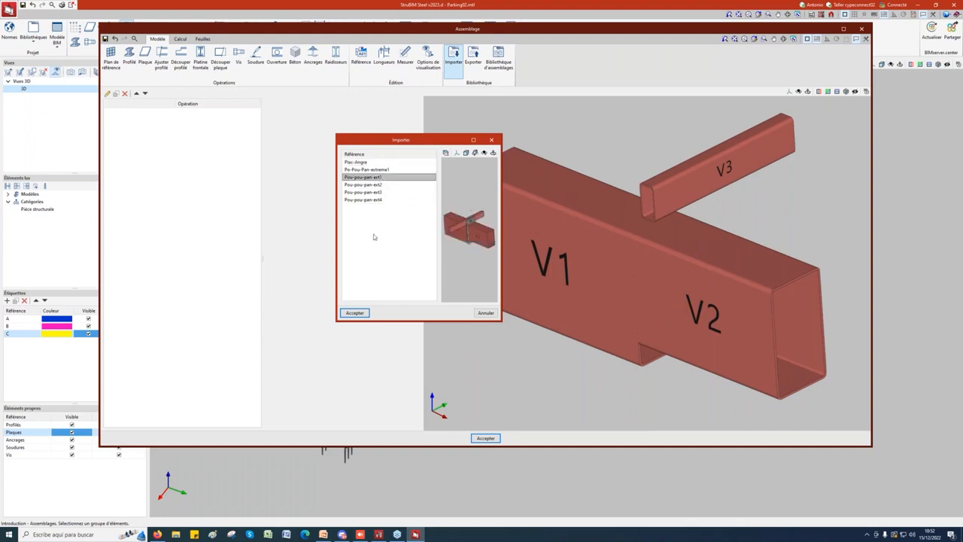
pyautogui.click(355, 312)
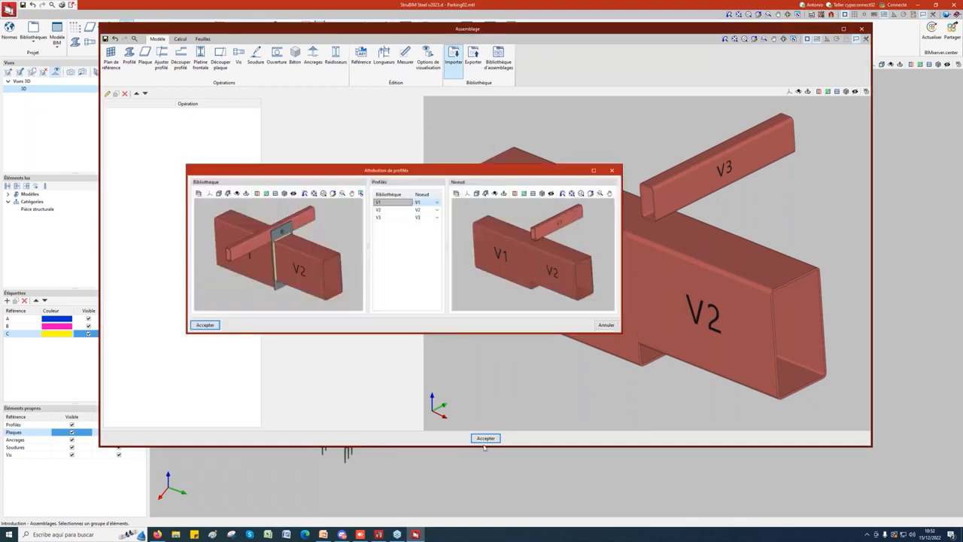
pyautogui.click(205, 325)
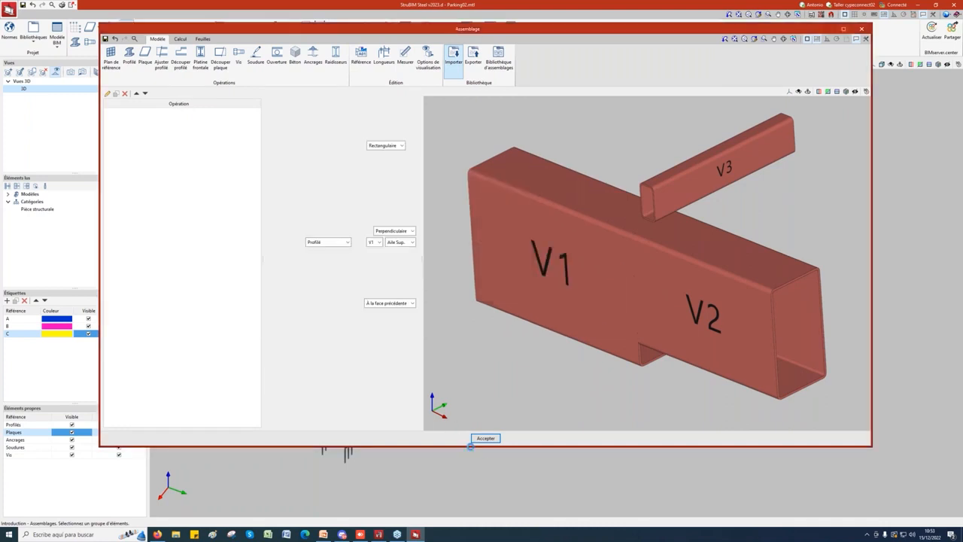
pyautogui.click(485, 438)
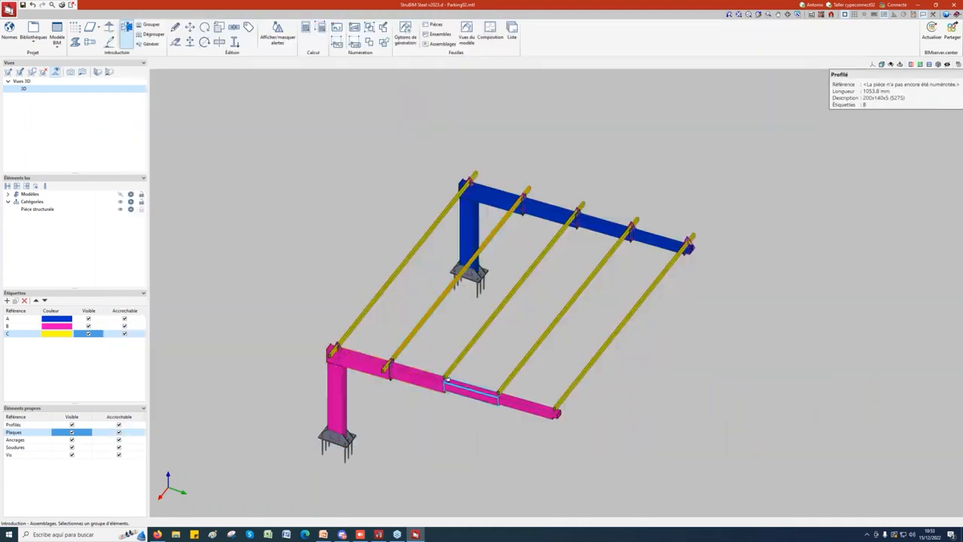
# Create an assembly at the pink beam's joint with the third purlin by importing Pou-pou-pan-ext3 from the library
pyautogui.click(451, 376)
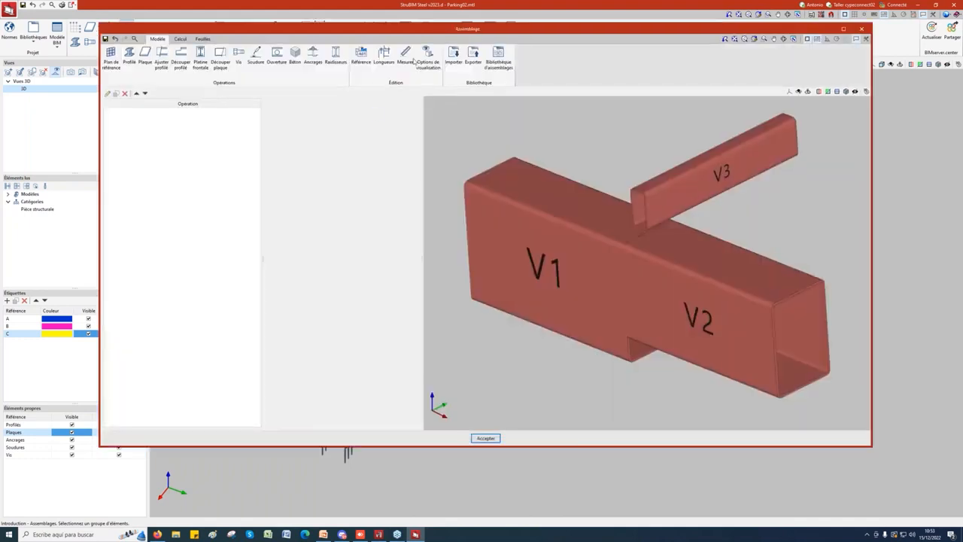
pyautogui.click(454, 57)
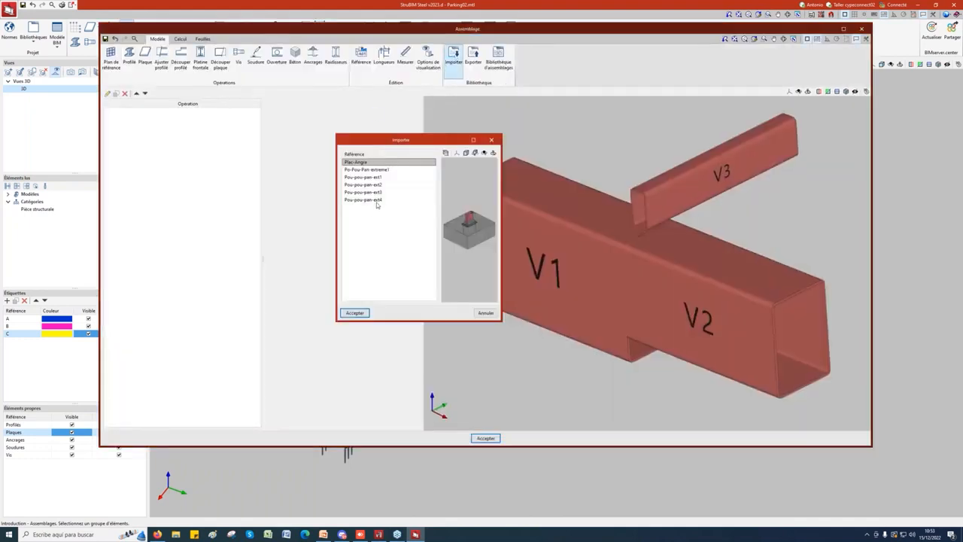
pyautogui.click(379, 193)
pyautogui.click(355, 313)
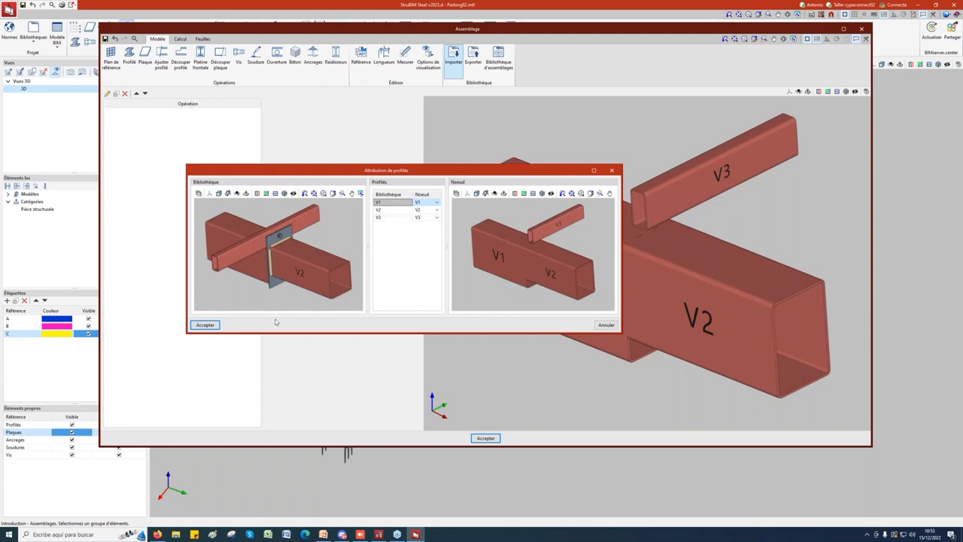
pyautogui.click(205, 324)
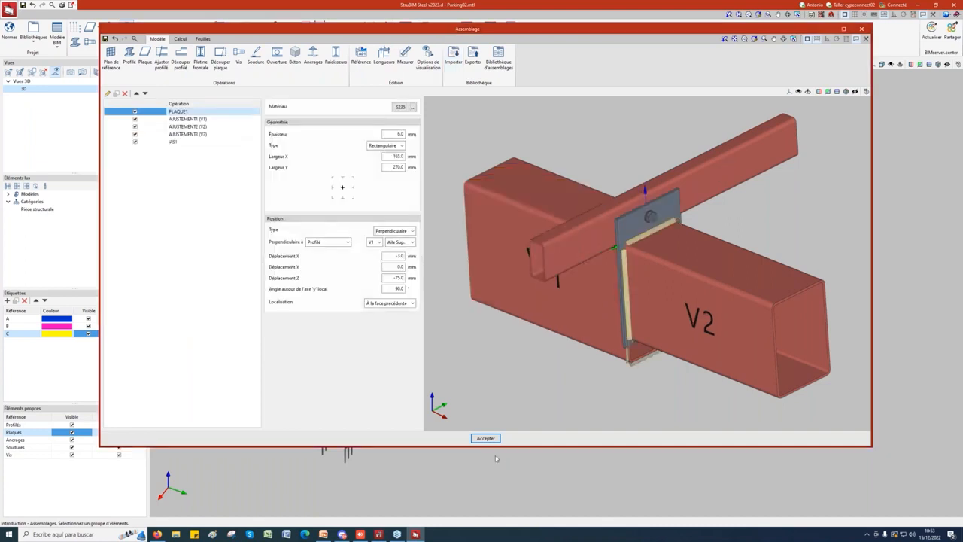
pyautogui.click(486, 438)
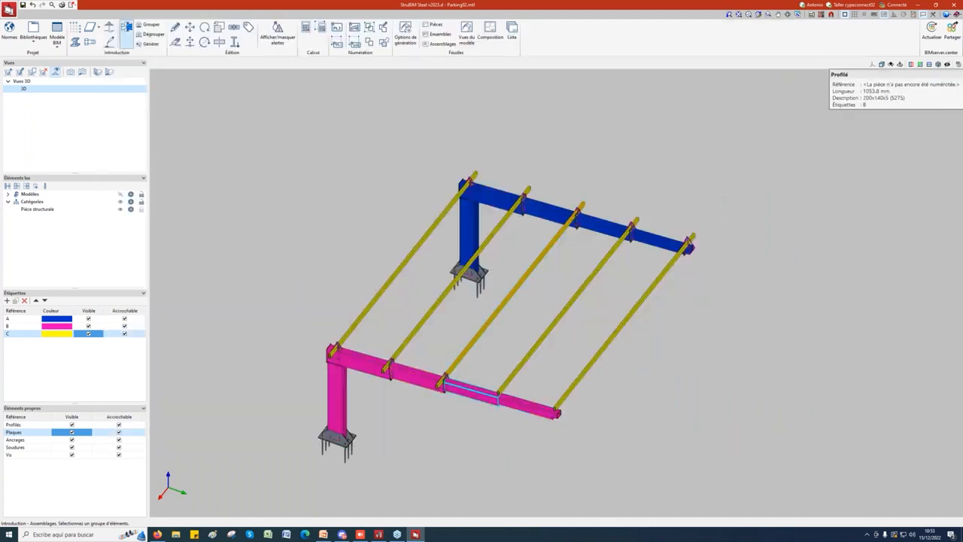
# Create an assembly at the pink beam's joint with the fourth purlin by importing Pou-pou-pan-ext3 with the proposed profile assignment
pyautogui.click(508, 388)
pyautogui.rightClick(490, 356)
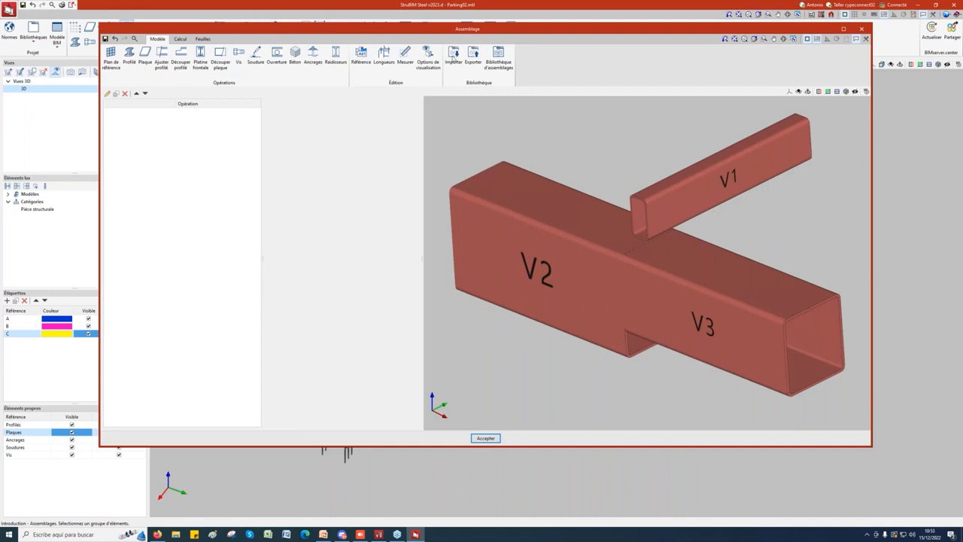
pyautogui.click(453, 57)
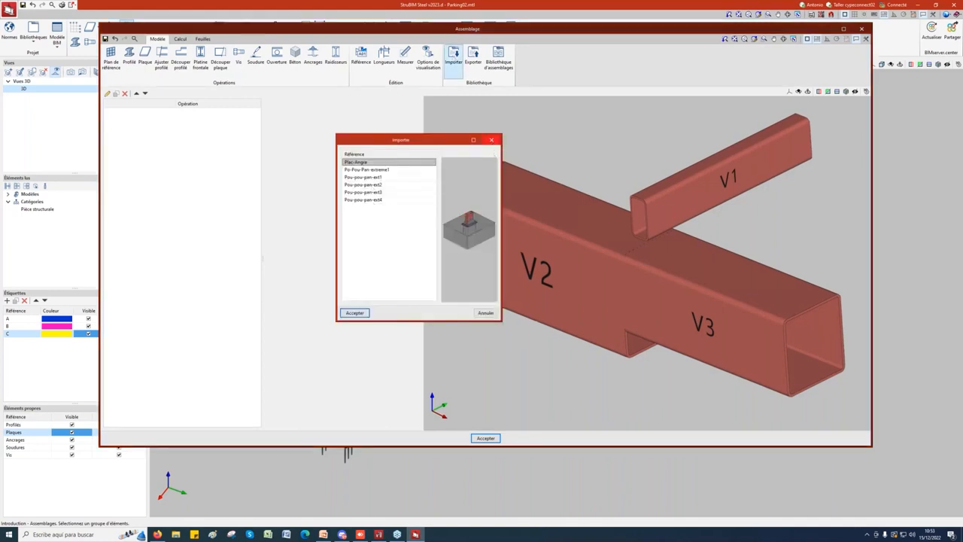
pyautogui.click(492, 140)
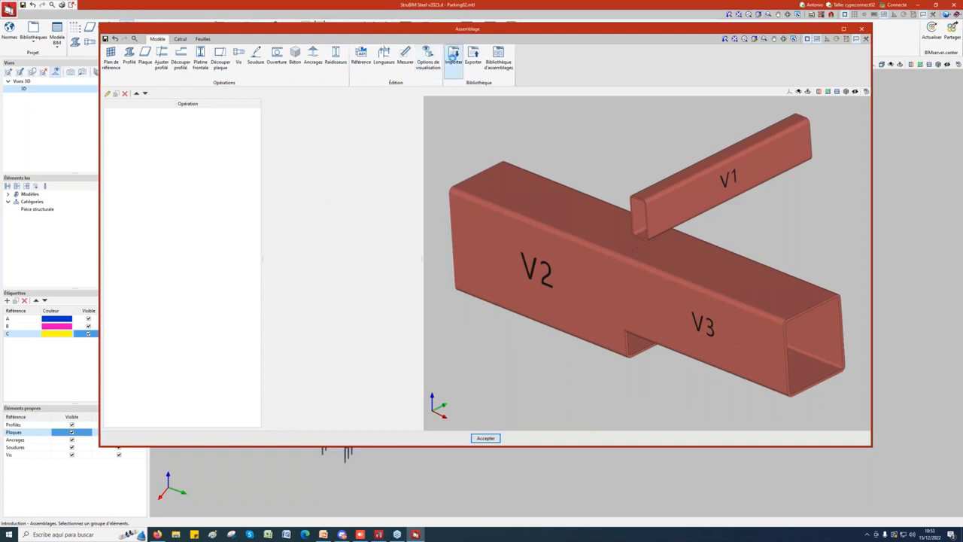
pyautogui.click(454, 57)
pyautogui.click(376, 193)
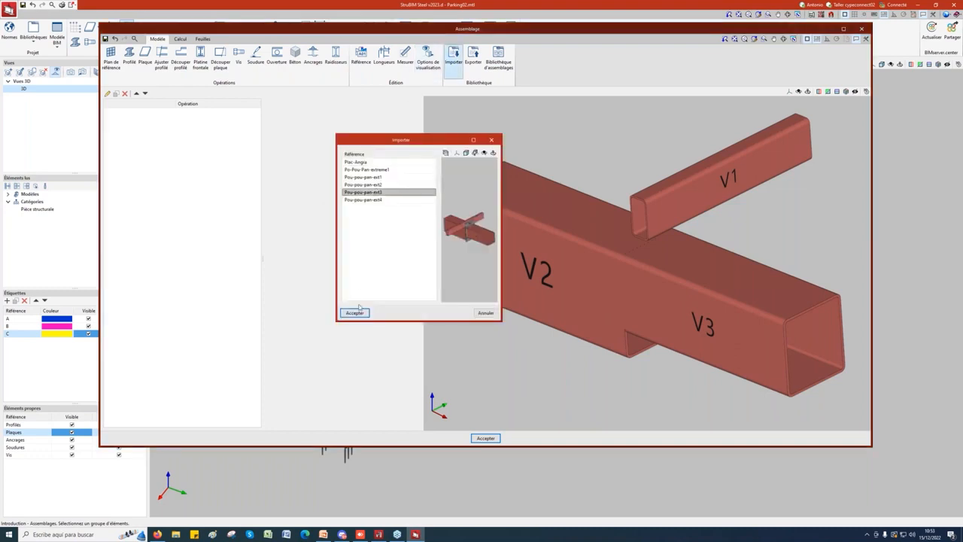
pyautogui.click(355, 313)
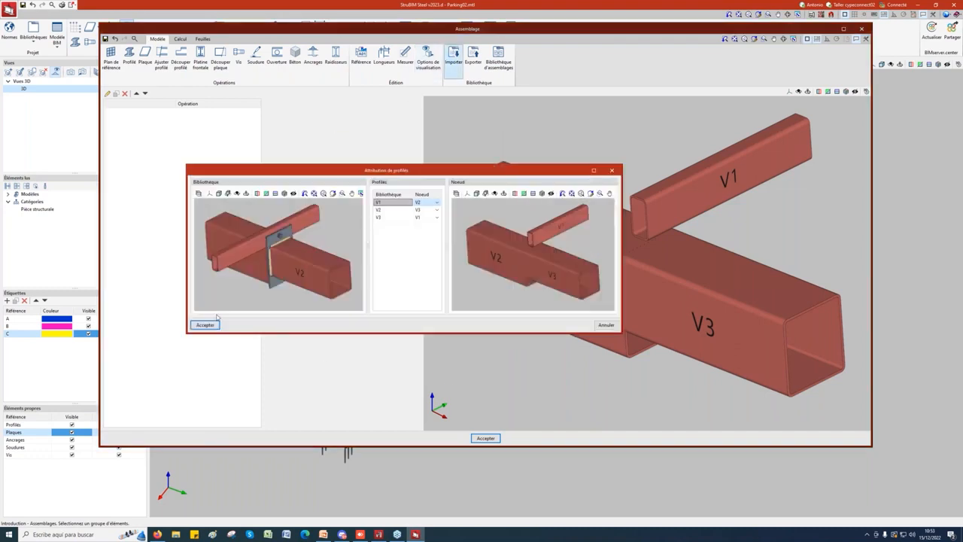
pyautogui.click(205, 325)
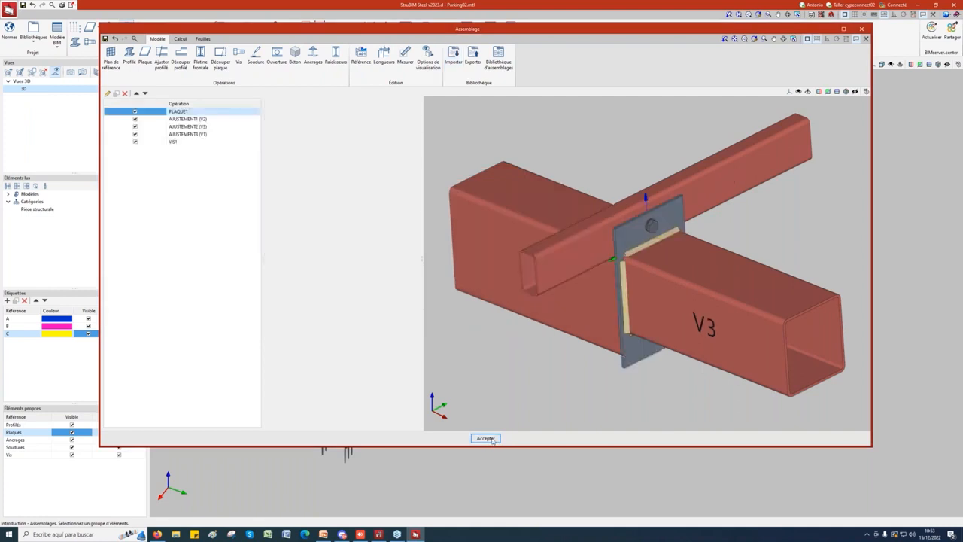
pyautogui.click(486, 438)
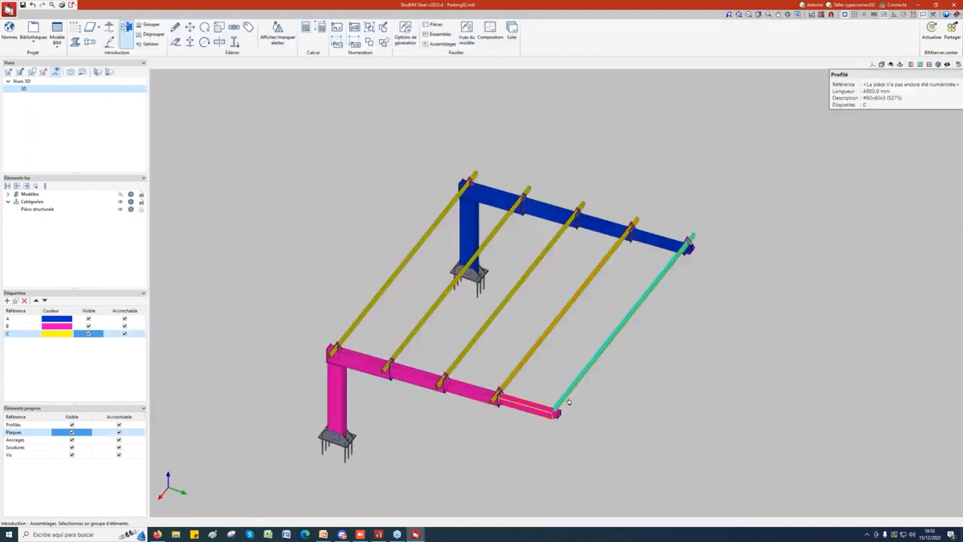
# Create an assembly at the pink beam's free end with the last purlin by importing Pou-pou-pan-ext4
pyautogui.click(569, 402)
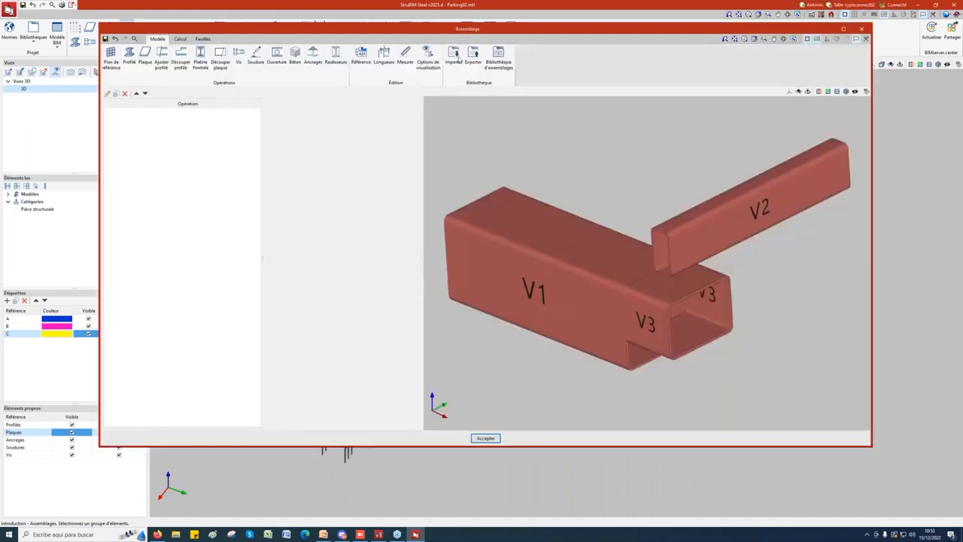
pyautogui.click(455, 56)
pyautogui.click(364, 199)
pyautogui.click(355, 312)
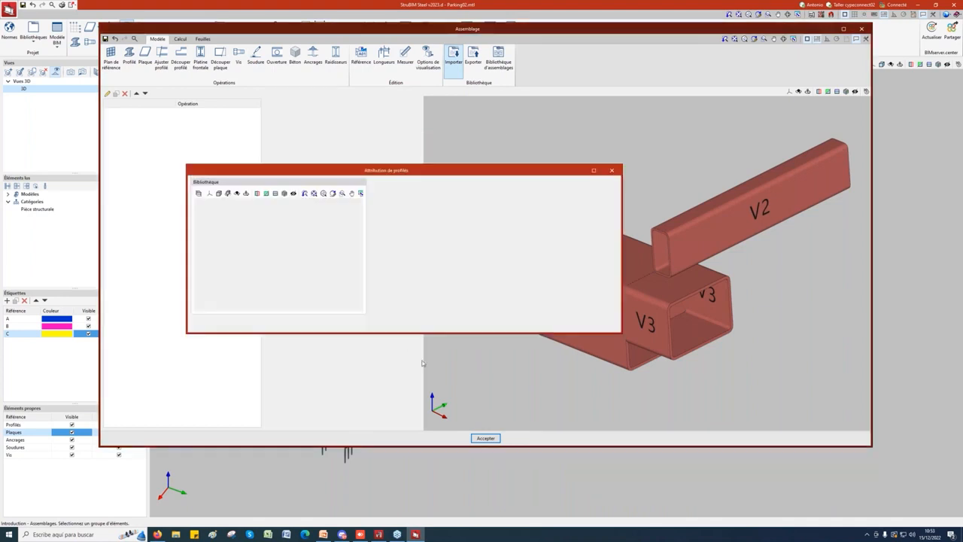
pyautogui.click(204, 324)
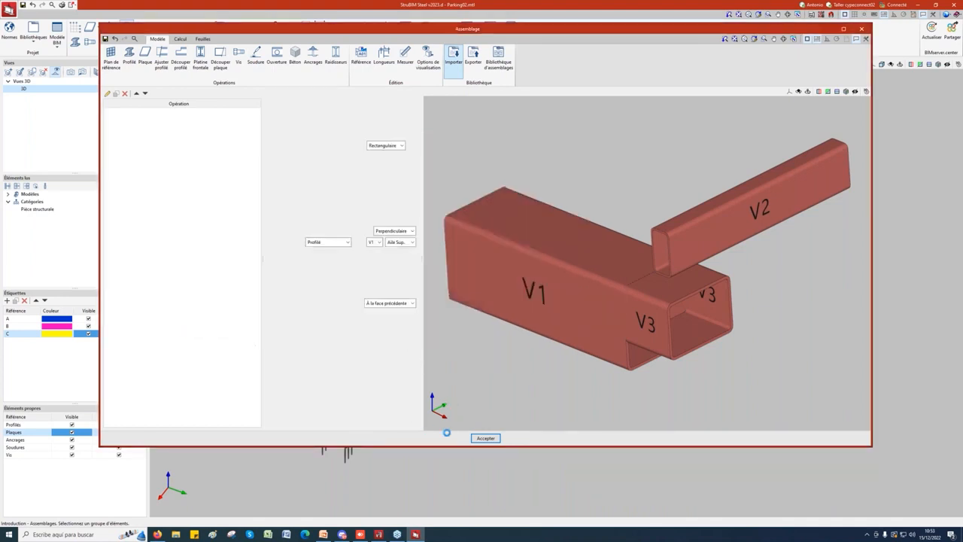
pyautogui.click(485, 438)
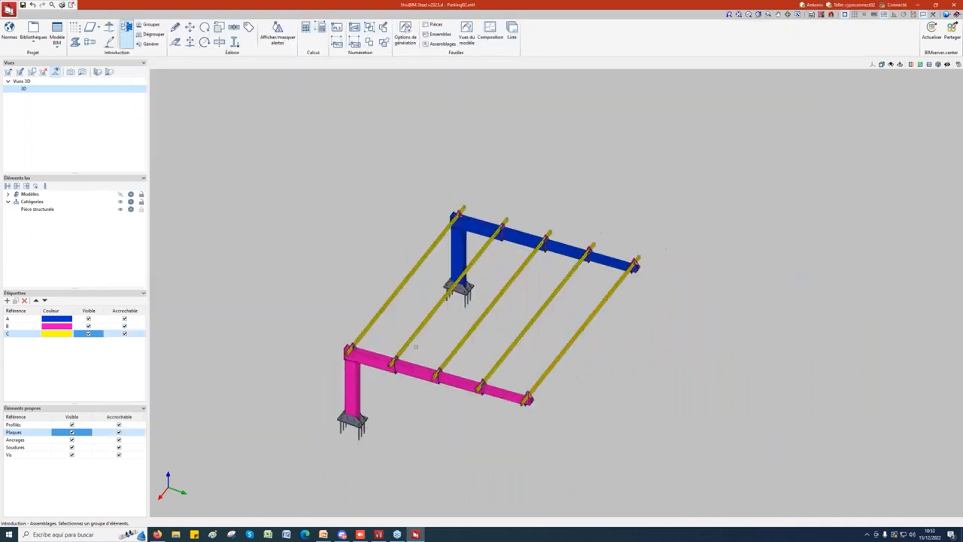
# Examine the purlin connections along the pink beam and the complete carport model from several angles
pyautogui.scroll(4, 415, 346)
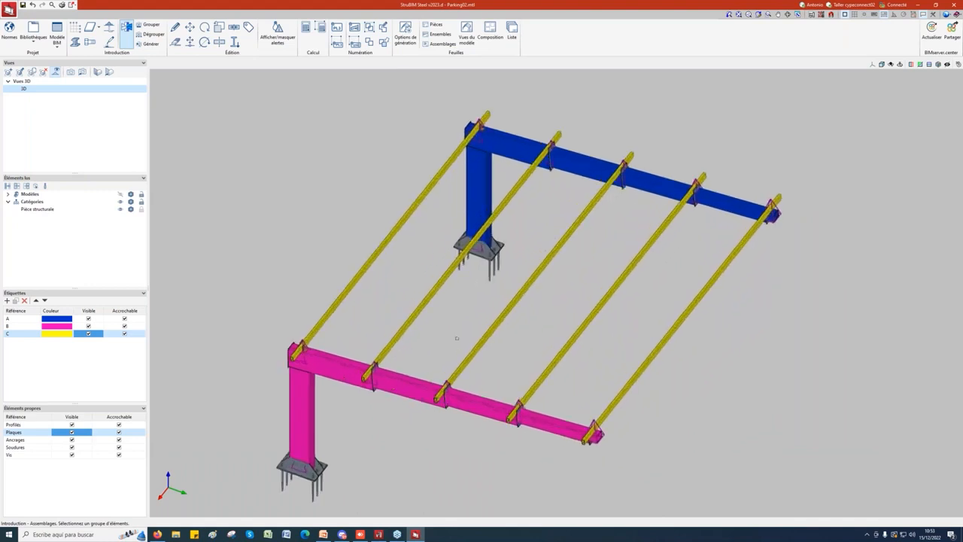
pyautogui.moveTo(444, 329); pyautogui.dragTo(435, 308, button='middle')
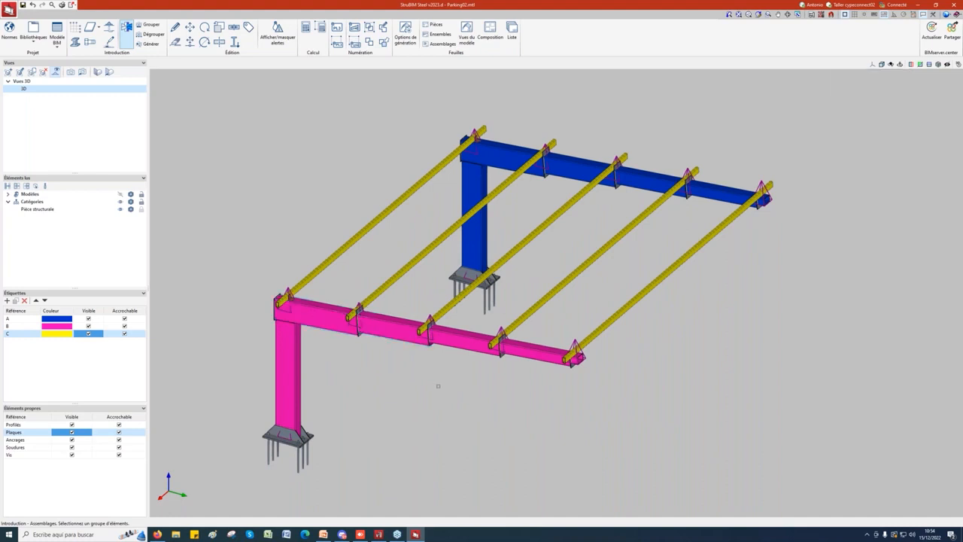
pyautogui.scroll(1, 274, 298)
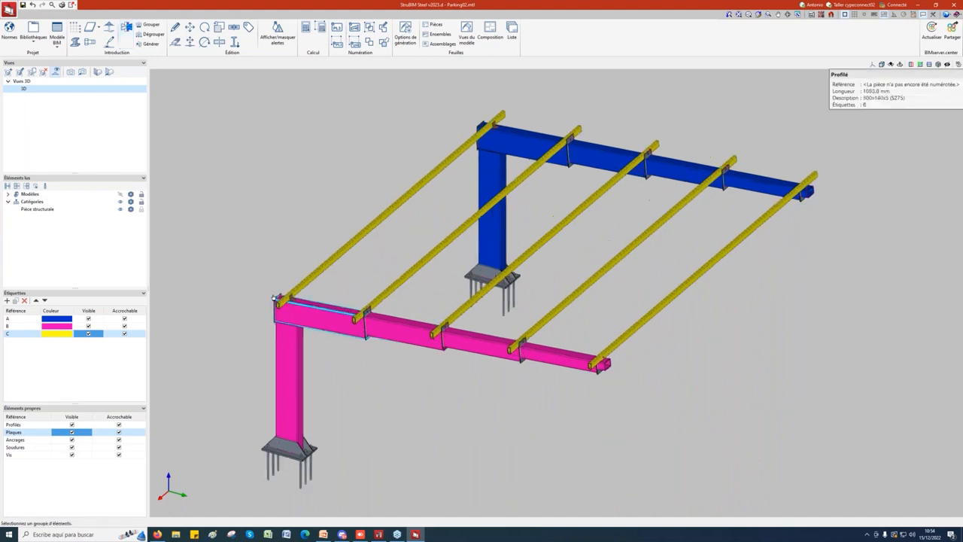
pyautogui.scroll(5, 274, 298)
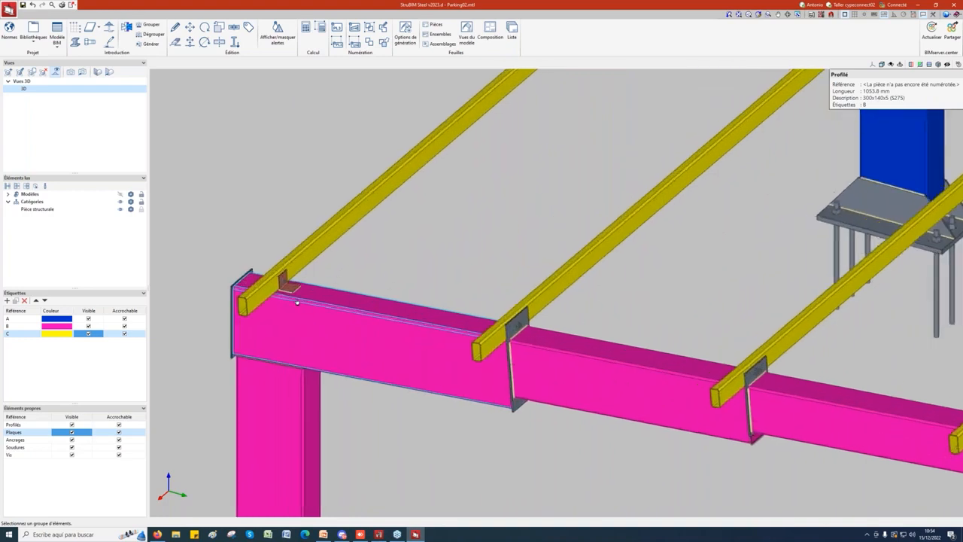
pyautogui.scroll(4, 297, 302)
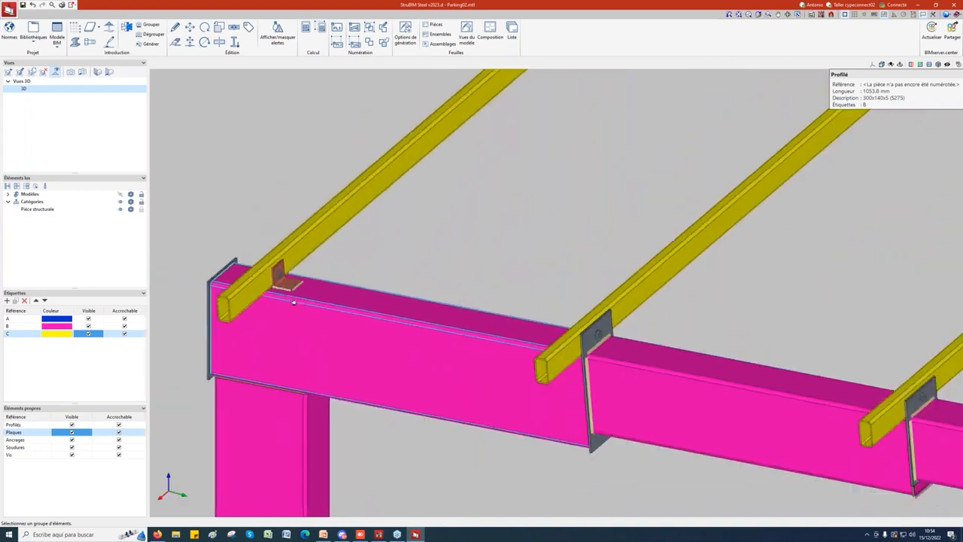
pyautogui.scroll(-5, 458, 348)
pyautogui.scroll(8, 459, 345)
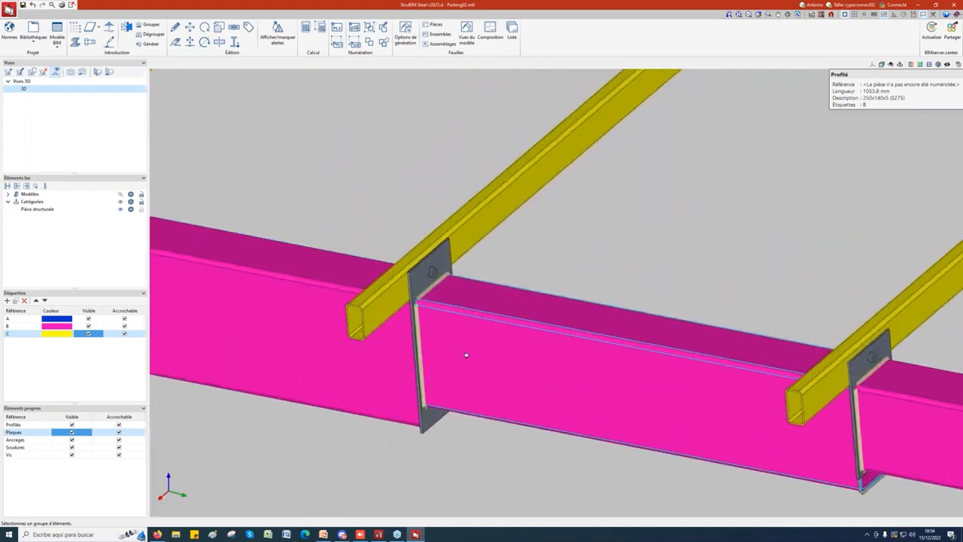
pyautogui.keyDown('shift'); pyautogui.moveTo(469, 354); pyautogui.dragTo(506, 329, button='middle'); pyautogui.keyUp('shift')
pyautogui.scroll(-5, 506, 329)
pyautogui.keyDown('shift'); pyautogui.moveTo(629, 404); pyautogui.dragTo(597, 418, button='middle'); pyautogui.keyUp('shift')
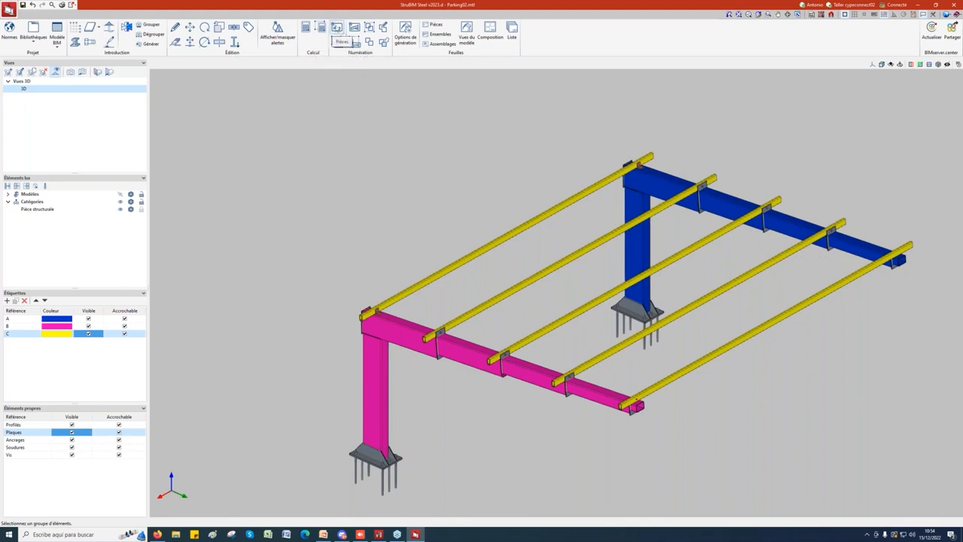
# Number all pieces with prefixes PR, B, PL, W and A and all assemblies with prefix AS, each starting from 1
pyautogui.click(337, 28)
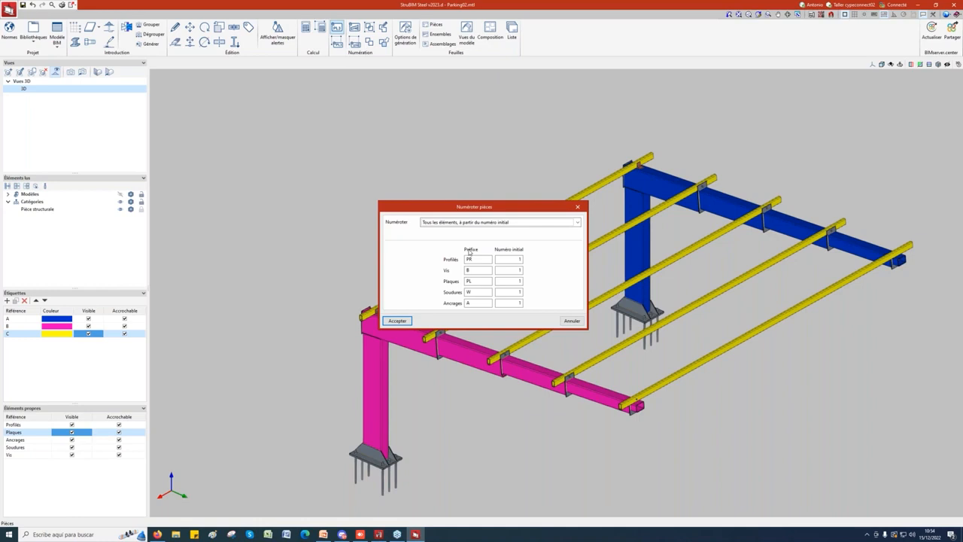
pyautogui.click(397, 320)
pyautogui.click(355, 28)
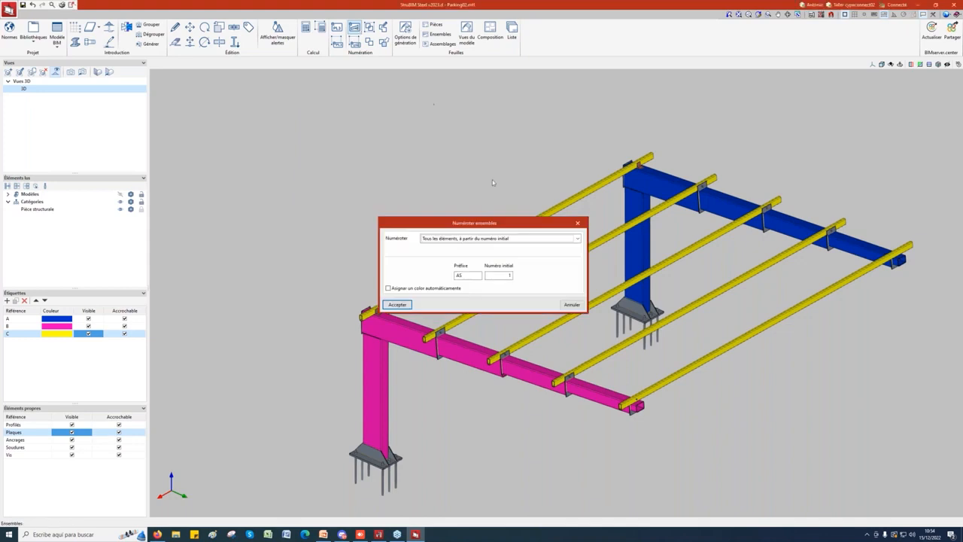
pyautogui.click(403, 305)
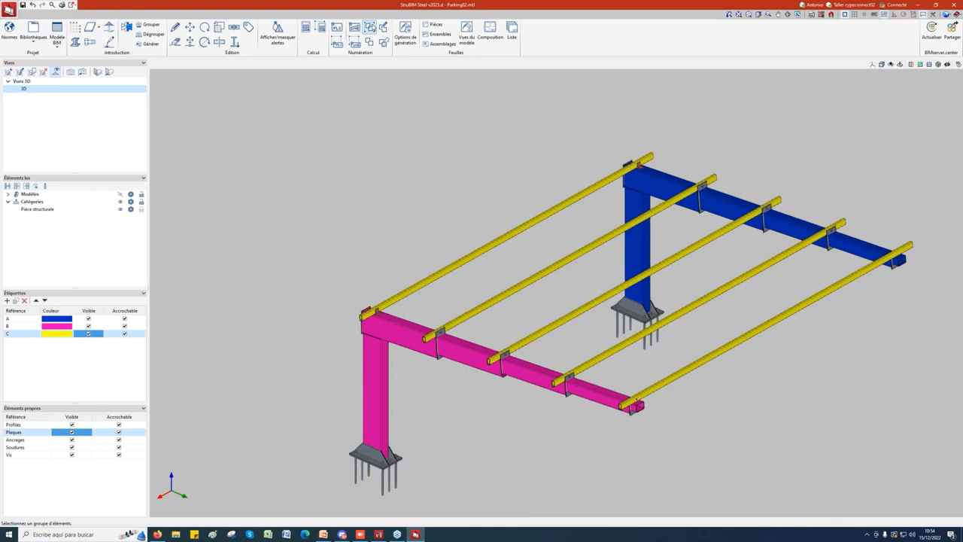
# Examine the pink frame's assembly reference, the main-piece assignment option and the sheet generation options
pyautogui.click(384, 28)
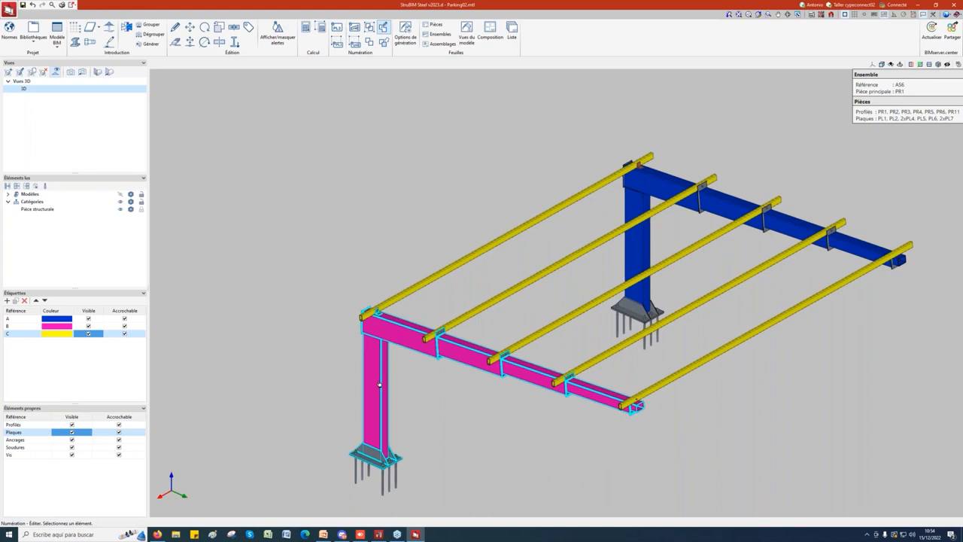
pyautogui.click(379, 385)
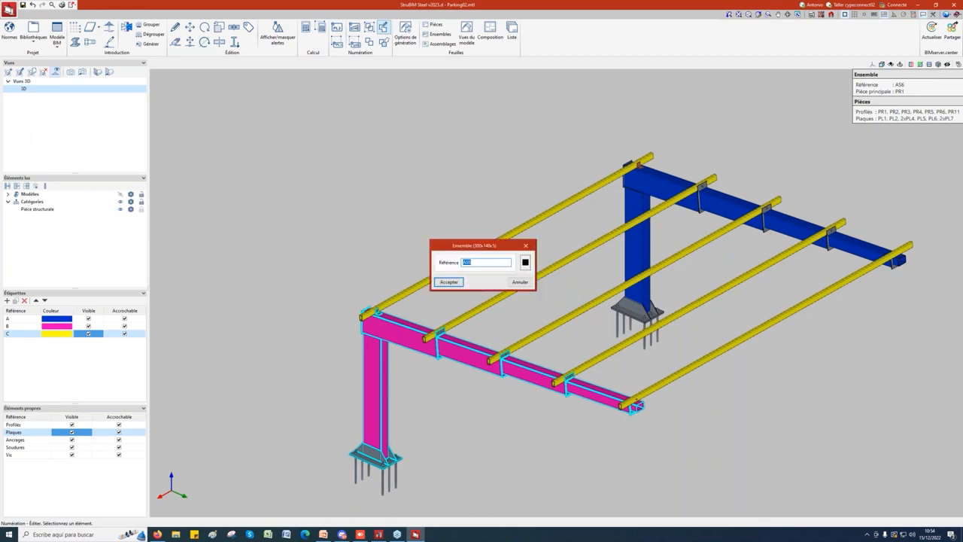
pyautogui.click(527, 246)
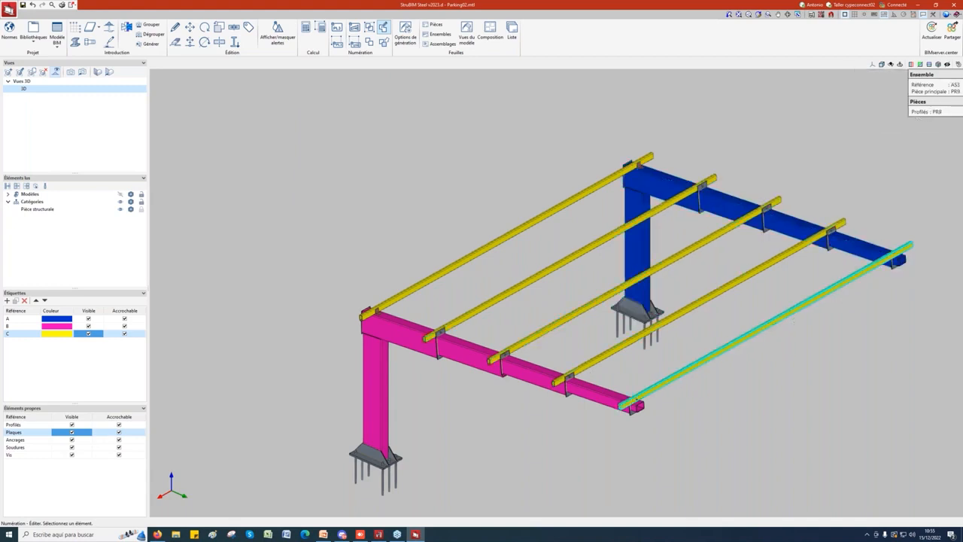
pyautogui.click(384, 42)
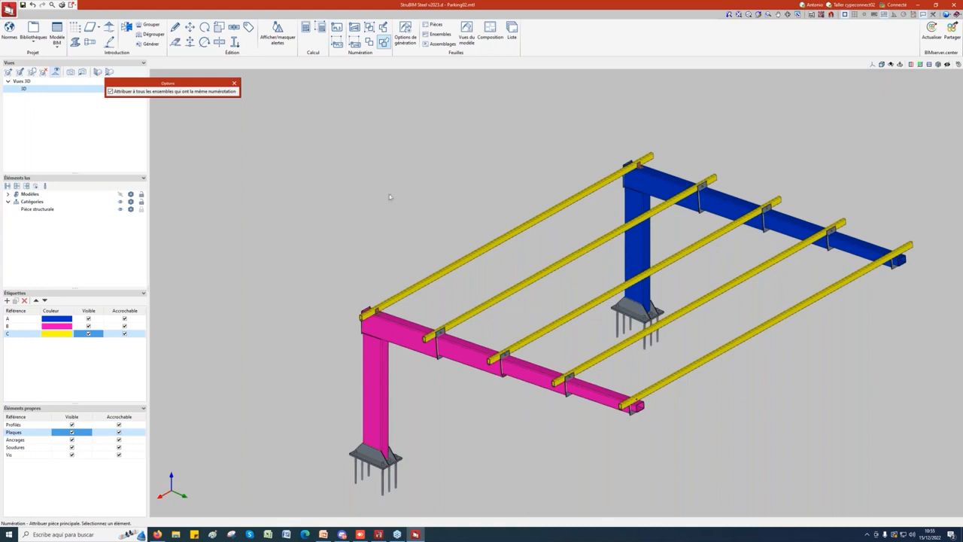
pyautogui.click(233, 83)
pyautogui.click(405, 33)
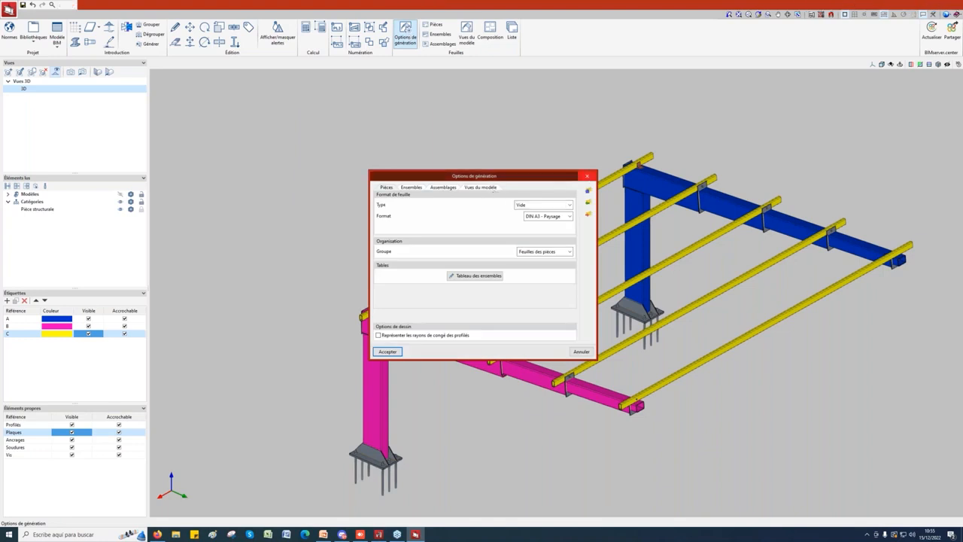
pyautogui.click(587, 177)
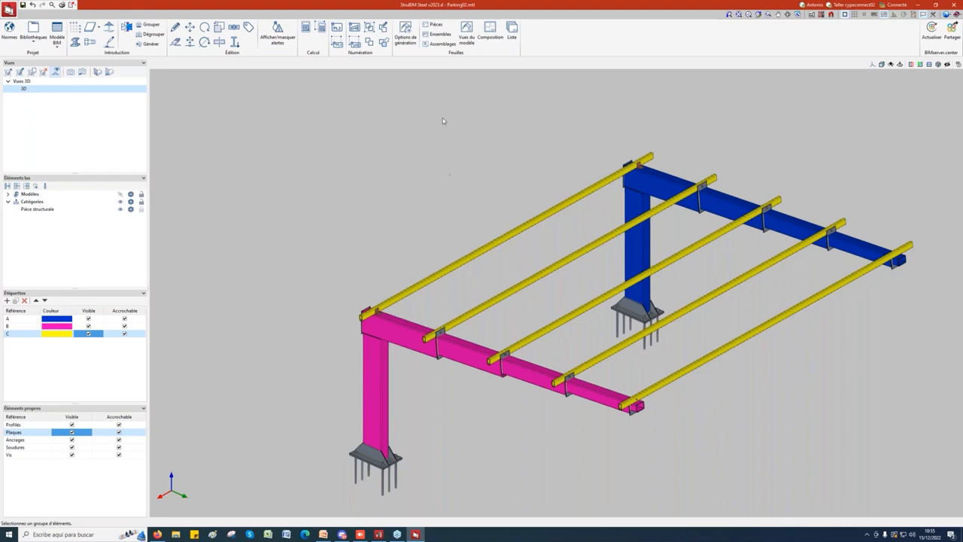
# Generate the assembly sheet of the pink frame, numbering all remaining pieces and assemblies from initial number 1
pyautogui.click(440, 35)
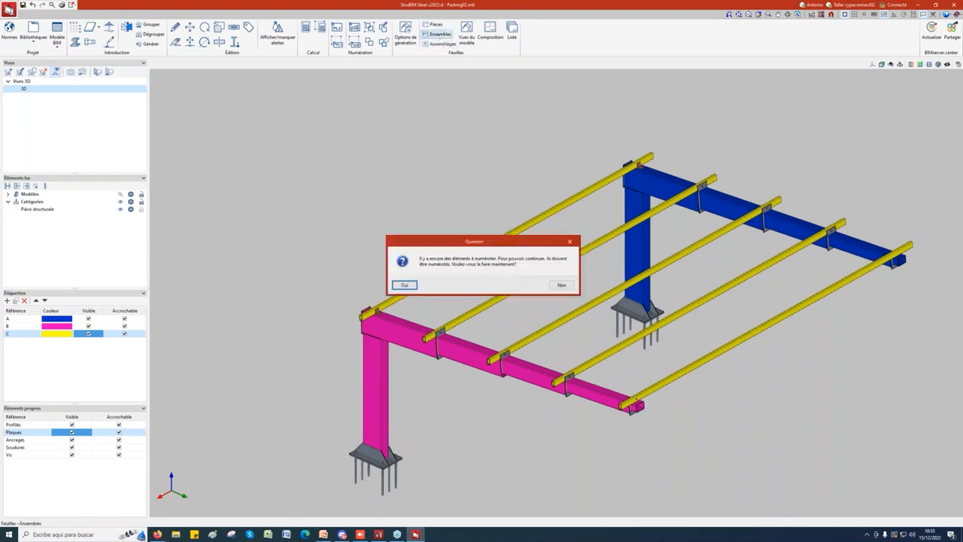
pyautogui.click(404, 284)
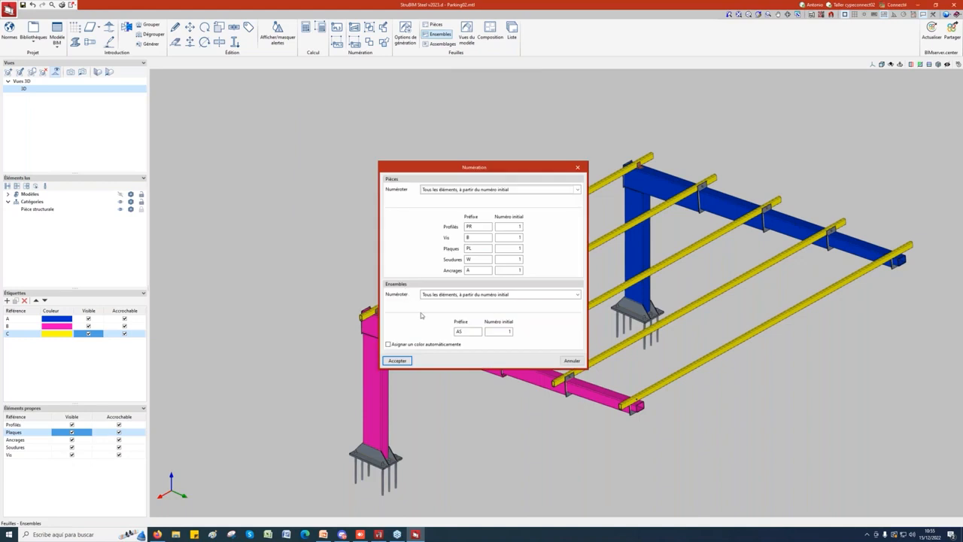
pyautogui.click(405, 360)
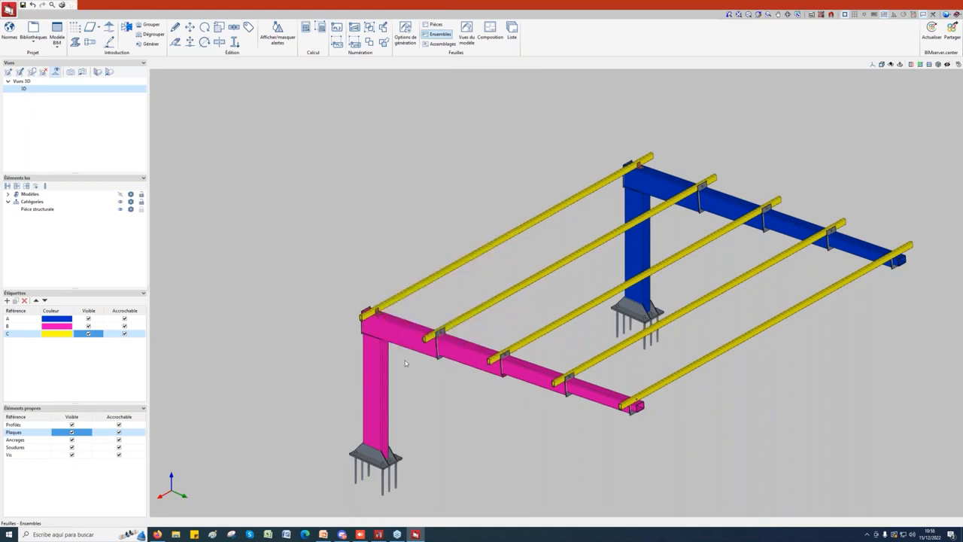
pyautogui.click(373, 391)
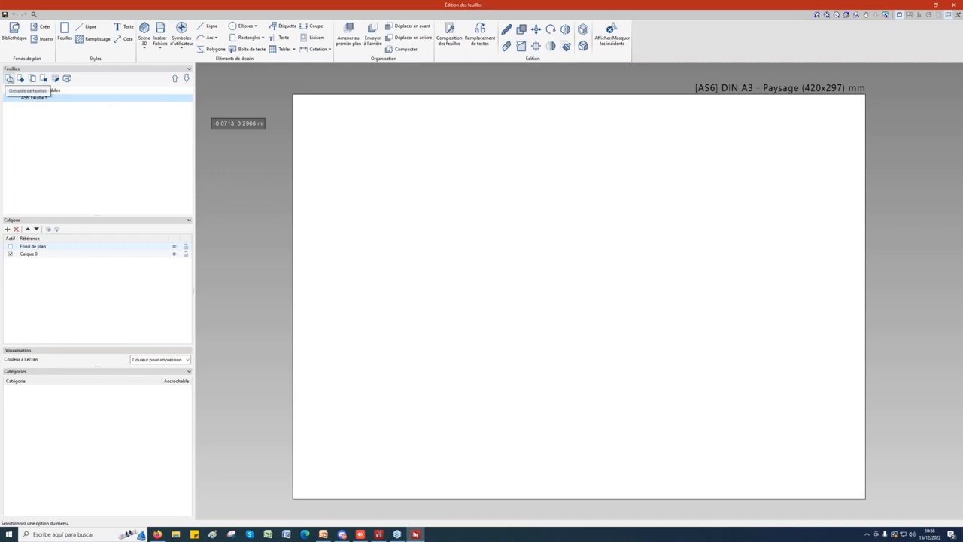
# Review the sheet groups, selecting Feuilles des ensembles in the list
pyautogui.click(10, 78)
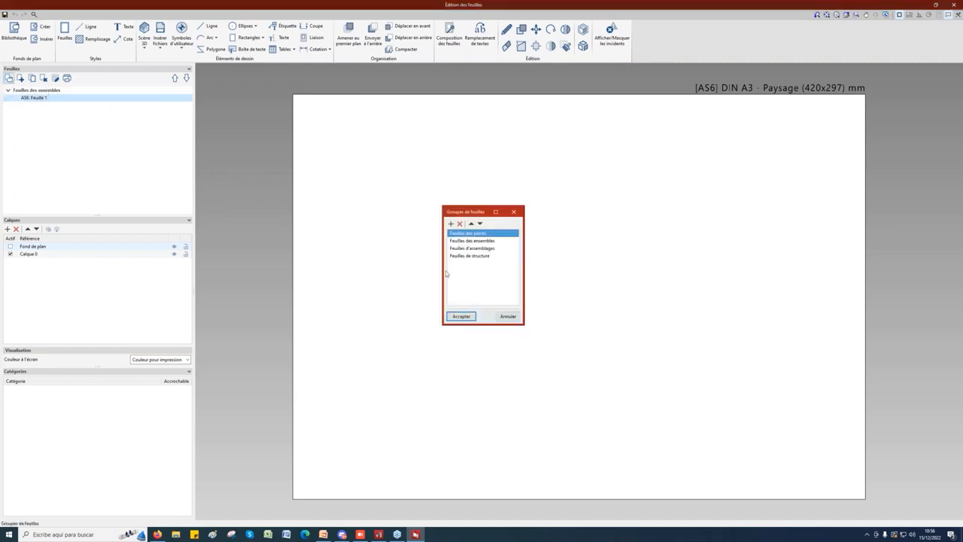
pyautogui.click(476, 242)
pyautogui.click(462, 316)
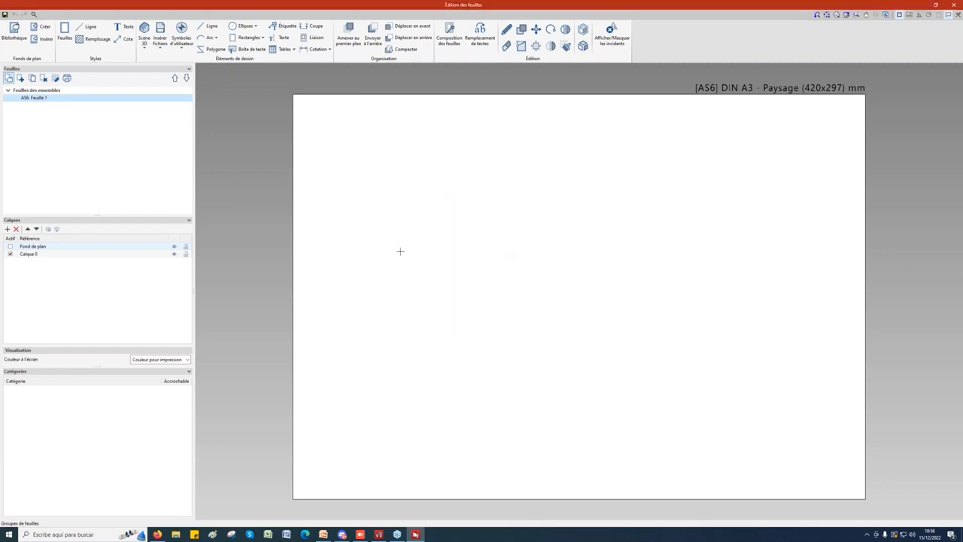
# Create a DIN A3 - Paysage sheet in the Feuilles des ensembles group with the Plantilla conjuntos A3 background
pyautogui.click(21, 78)
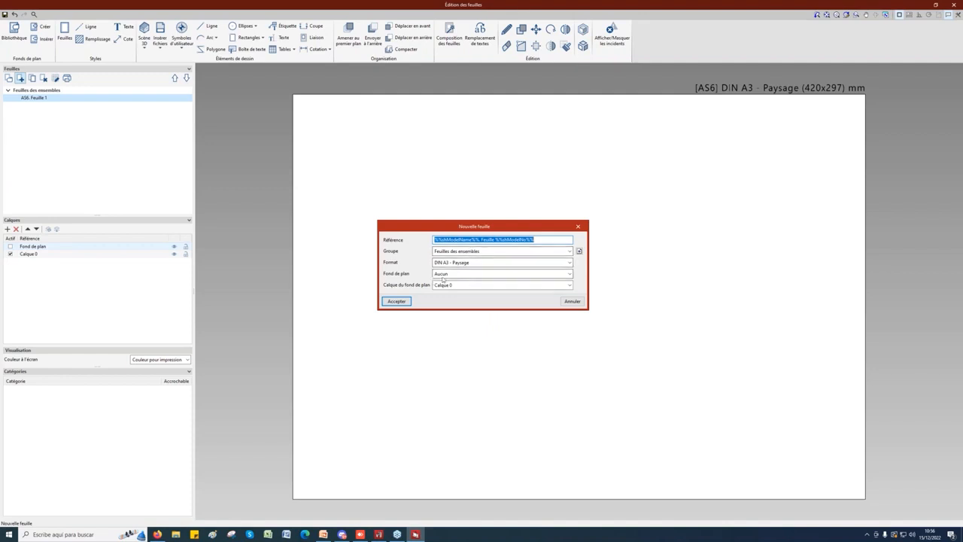
pyautogui.click(446, 274)
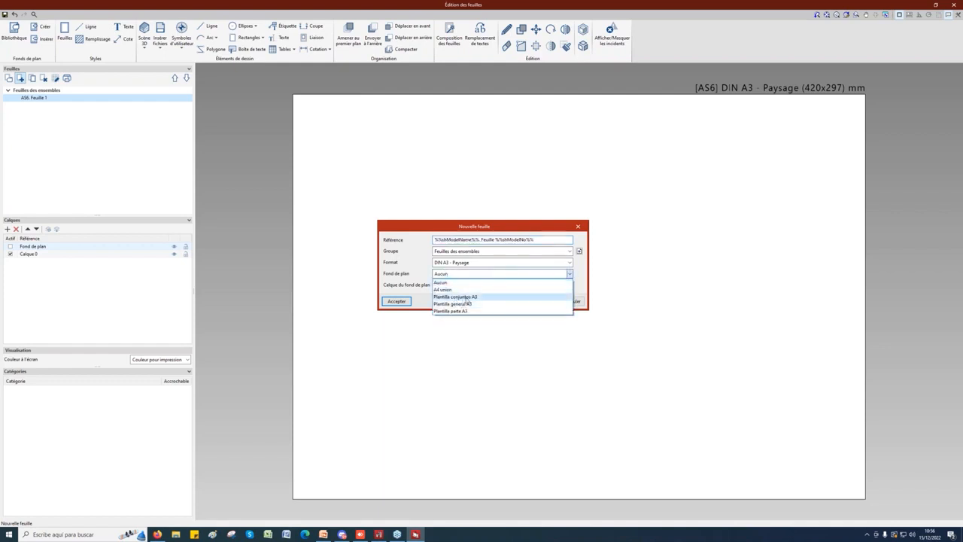
pyautogui.click(466, 298)
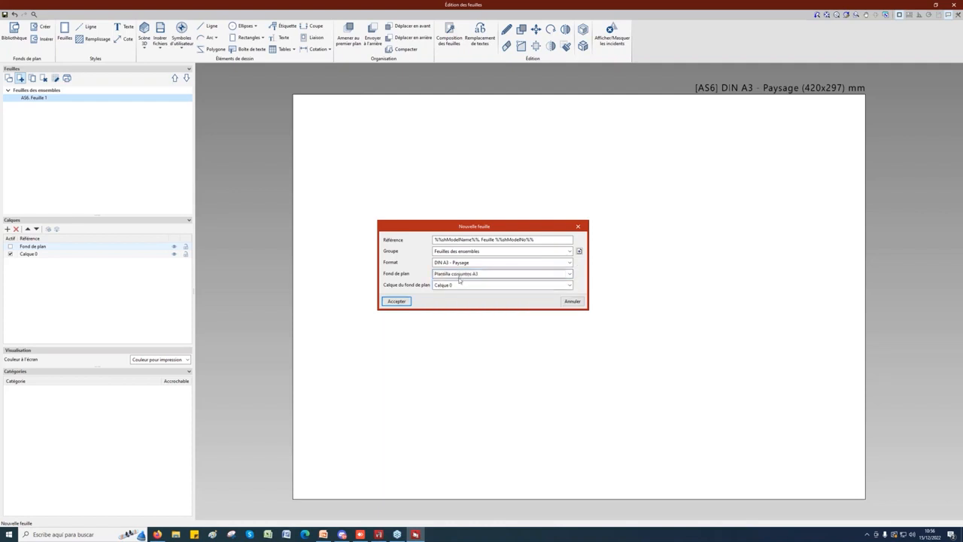
pyautogui.click(399, 301)
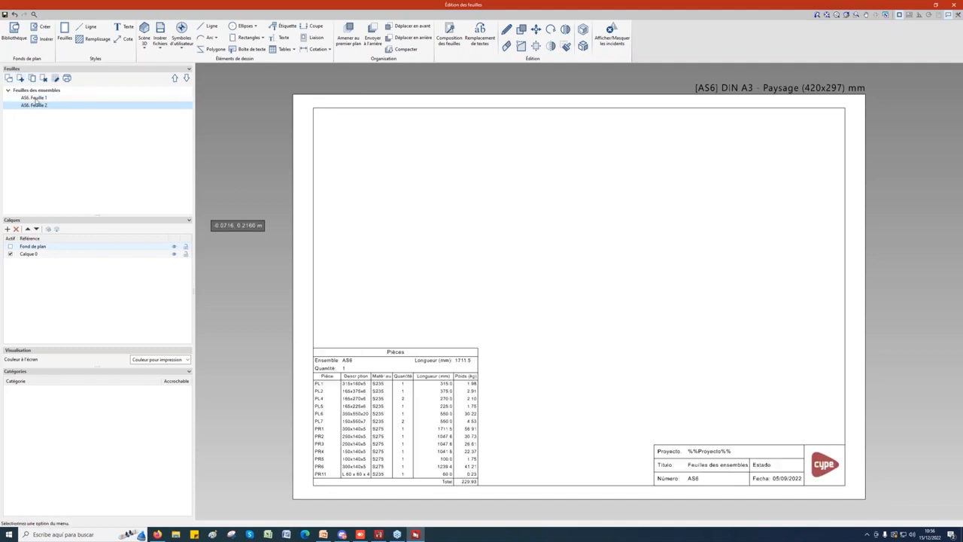
# Delete the blank first sheet, AS6. Feuille 1
pyautogui.click(35, 98)
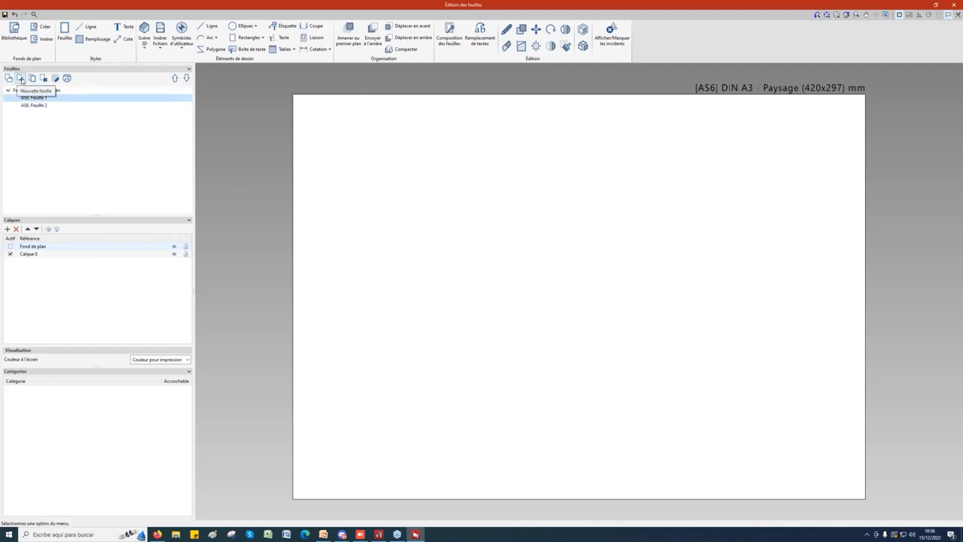
pyautogui.click(43, 79)
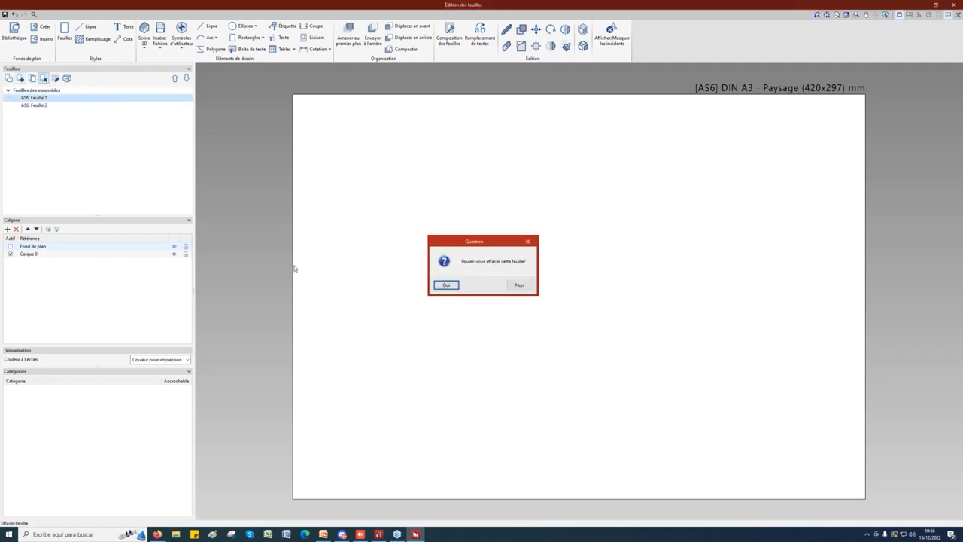
pyautogui.click(444, 287)
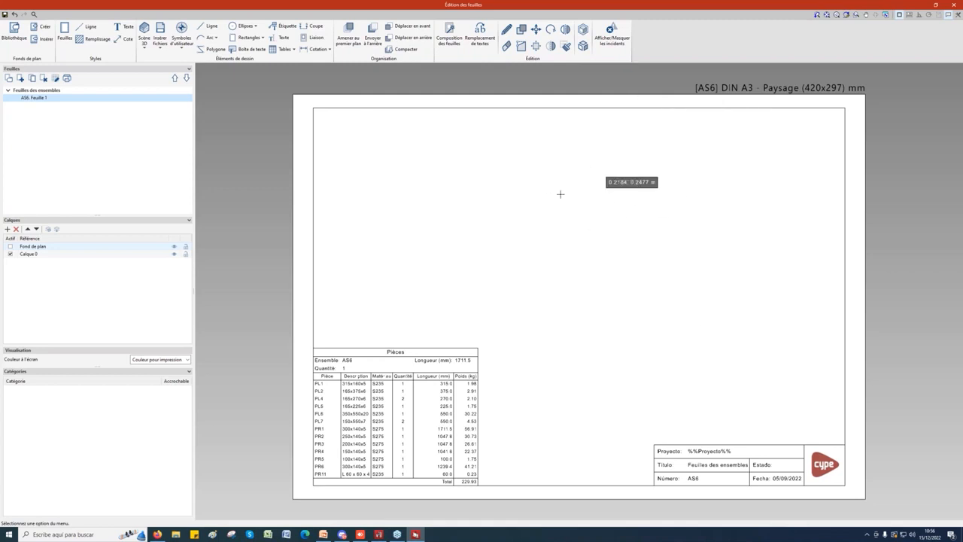
# Examine the predefined XY and XZ views of the AS6 scene in the scene library
pyautogui.click(143, 36)
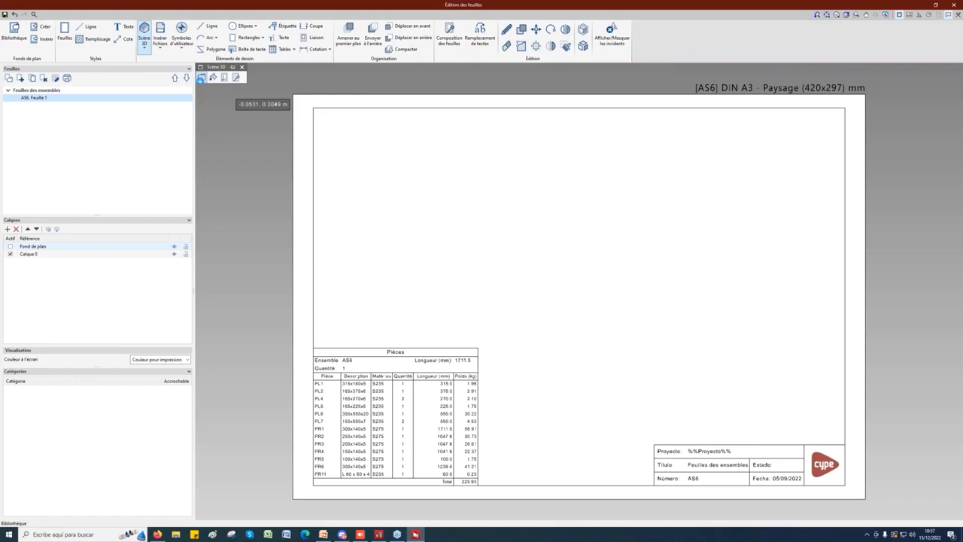
pyautogui.click(201, 78)
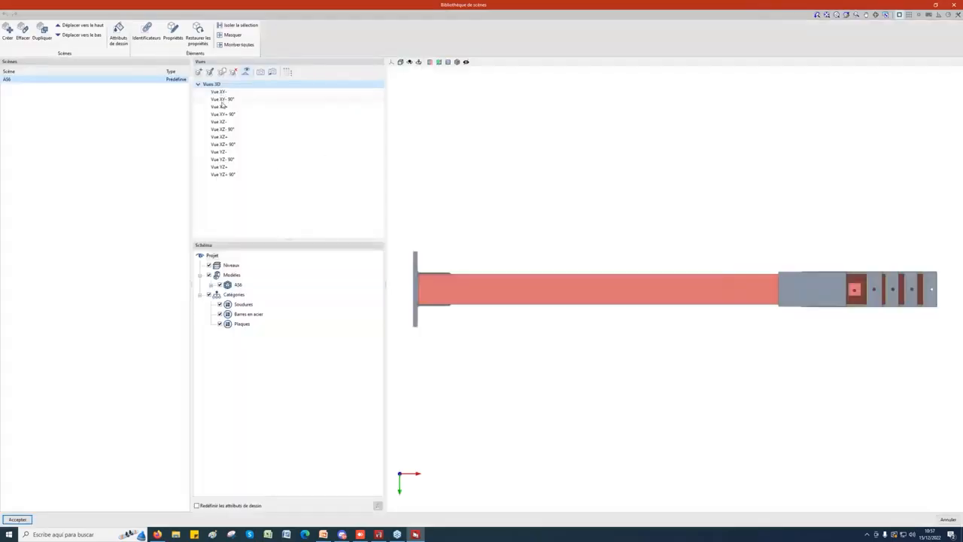
pyautogui.click(222, 101)
pyautogui.click(220, 108)
pyautogui.click(221, 116)
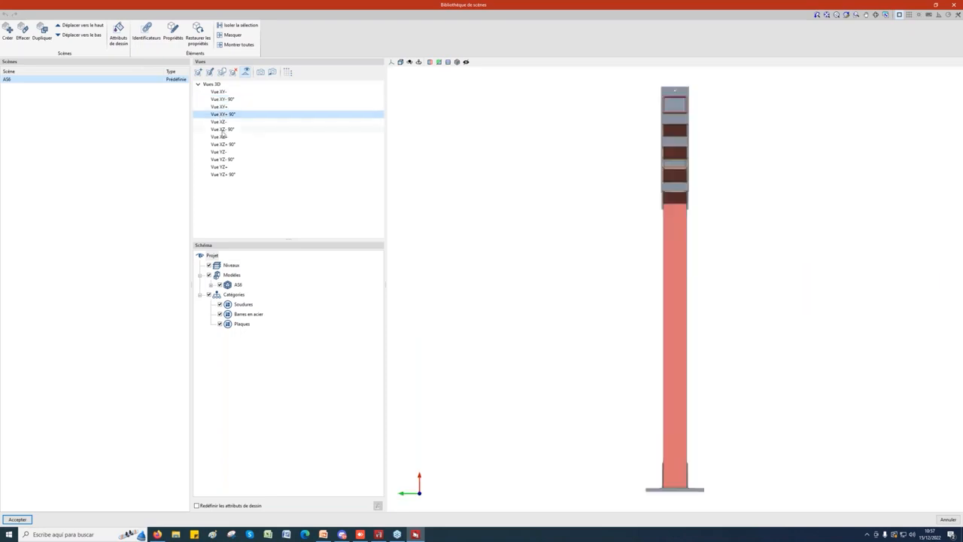
pyautogui.click(222, 129)
pyautogui.click(222, 137)
pyautogui.click(224, 130)
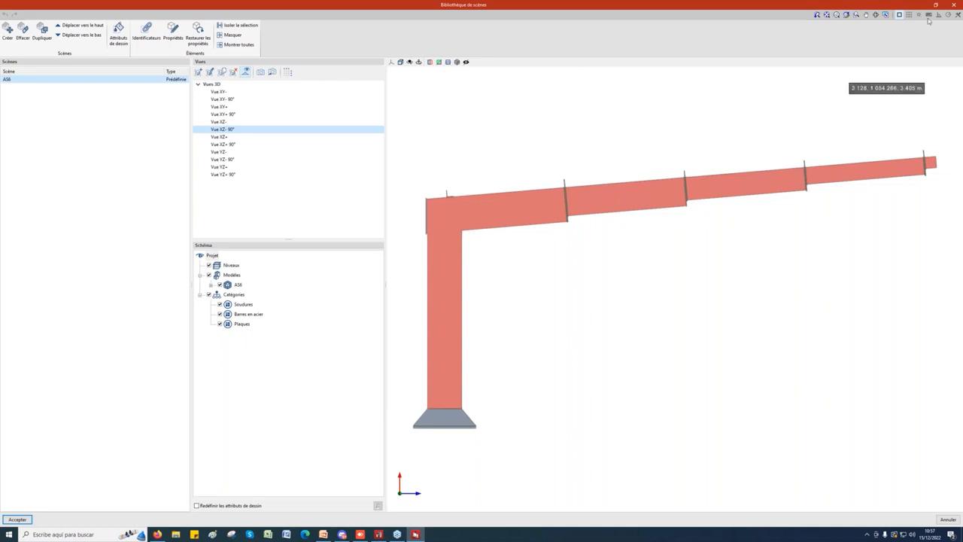
pyautogui.click(960, 4)
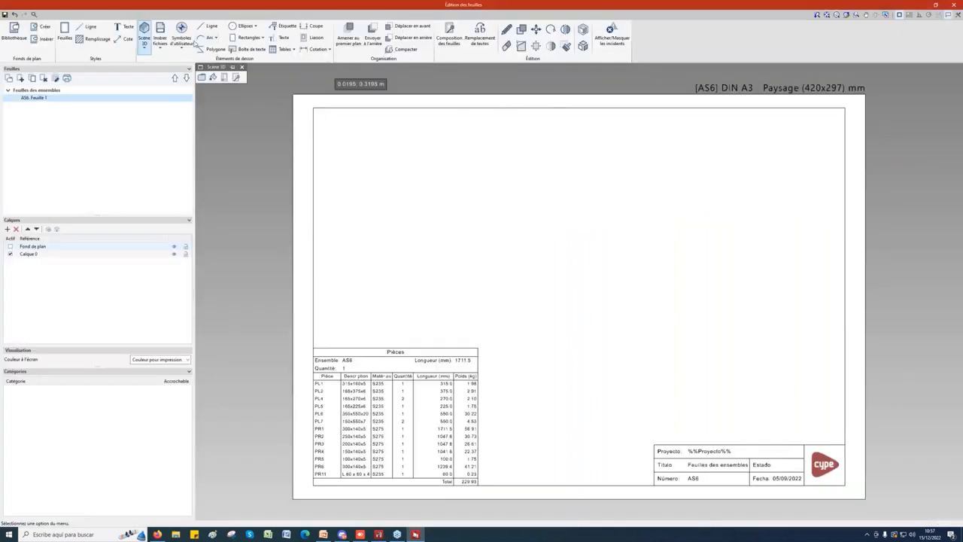
# Insert a wide 3D scene of AS6 in the empty area of the sheet above the parts table and title block
pyautogui.click(145, 51)
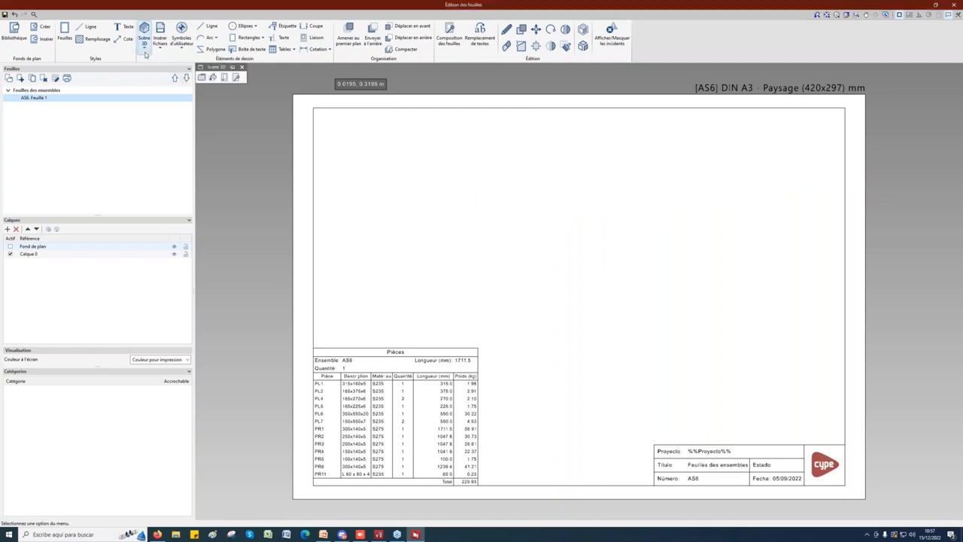
pyautogui.click(224, 77)
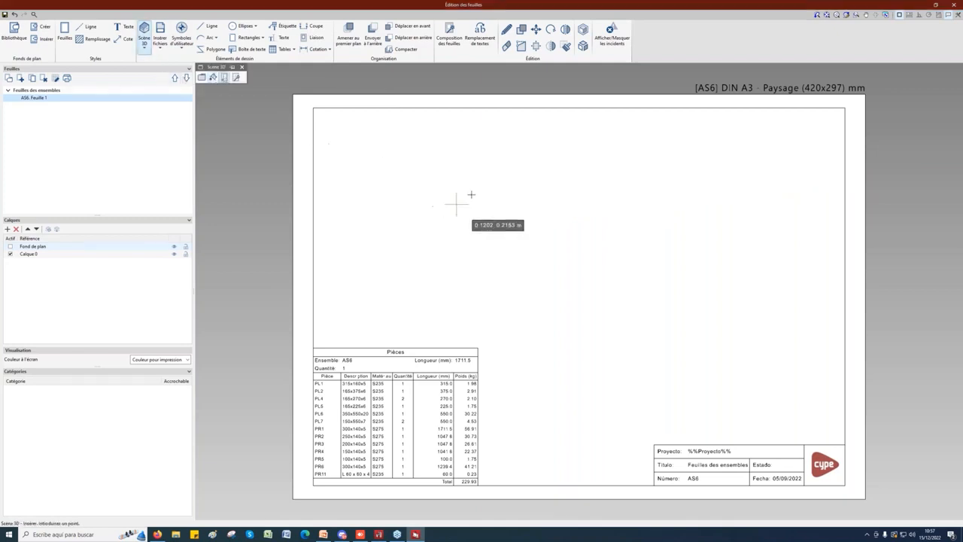
pyautogui.click(435, 153)
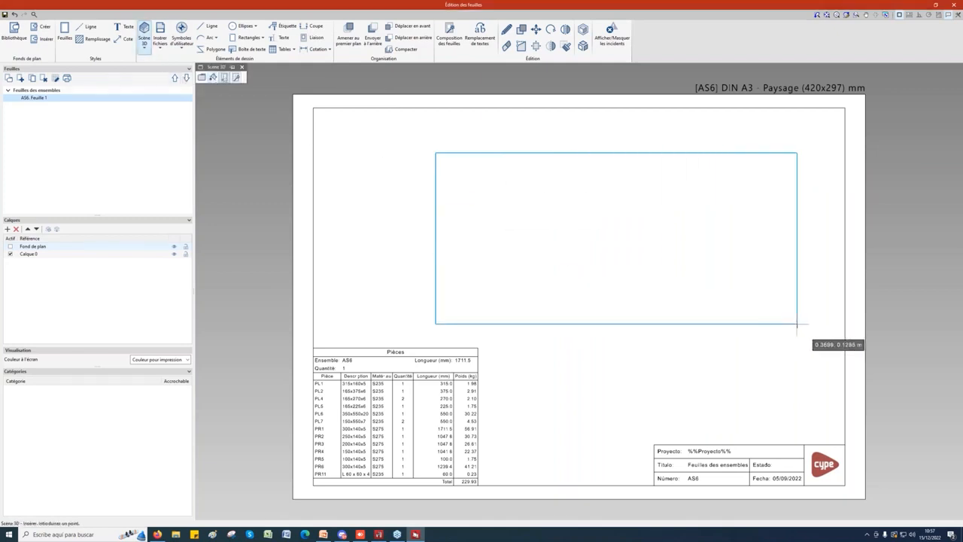
pyautogui.click(814, 341)
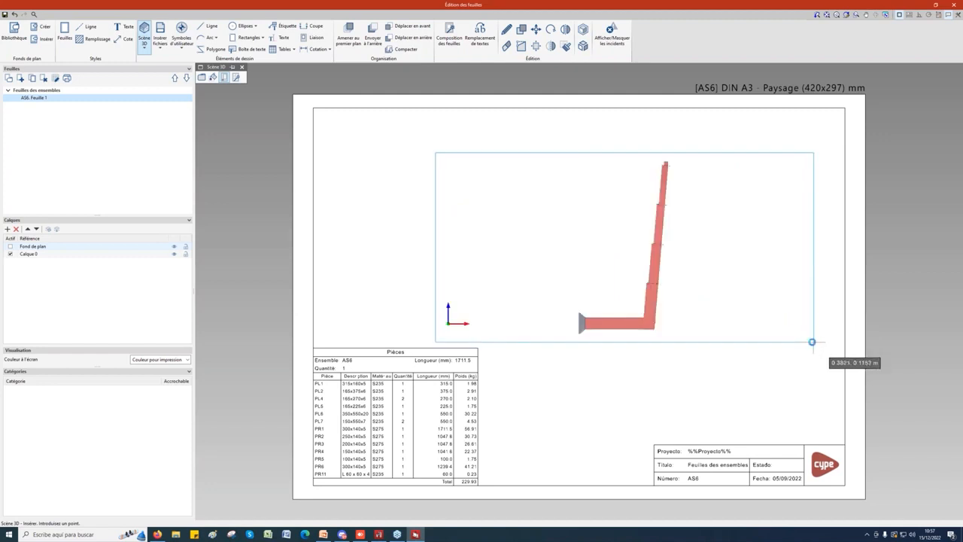
# Set the inserted scene's view to Vue XZ- 90° and its mode to Image vectorielle
pyautogui.click(389, 179)
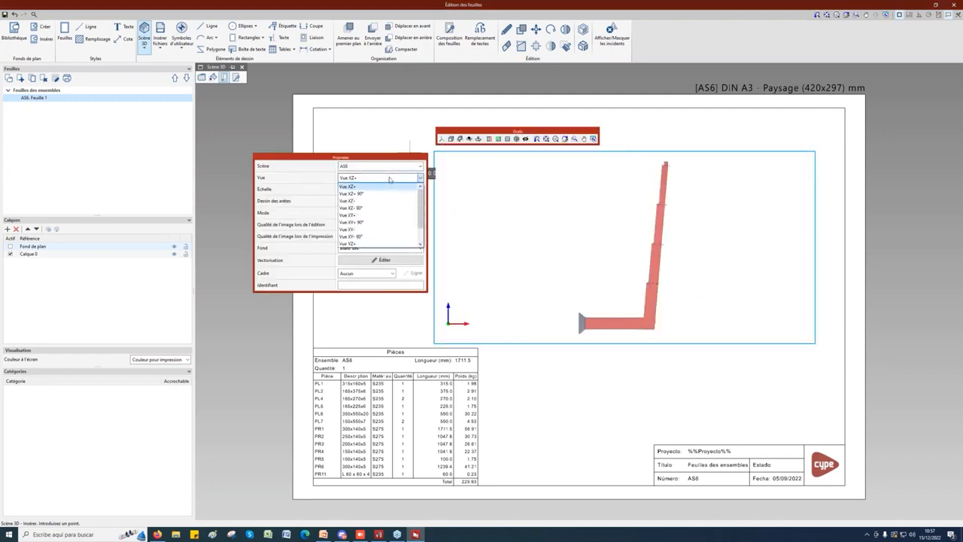
pyautogui.click(359, 209)
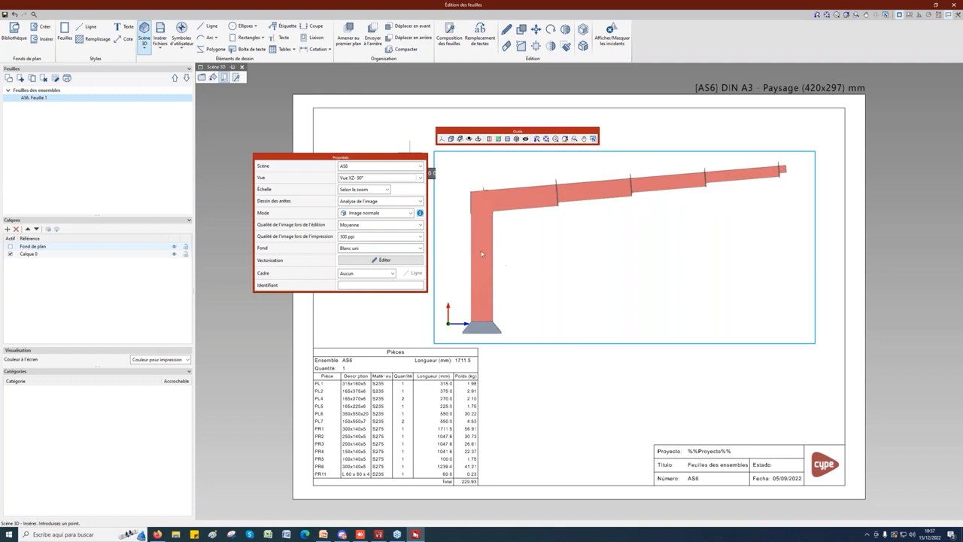
pyautogui.click(377, 213)
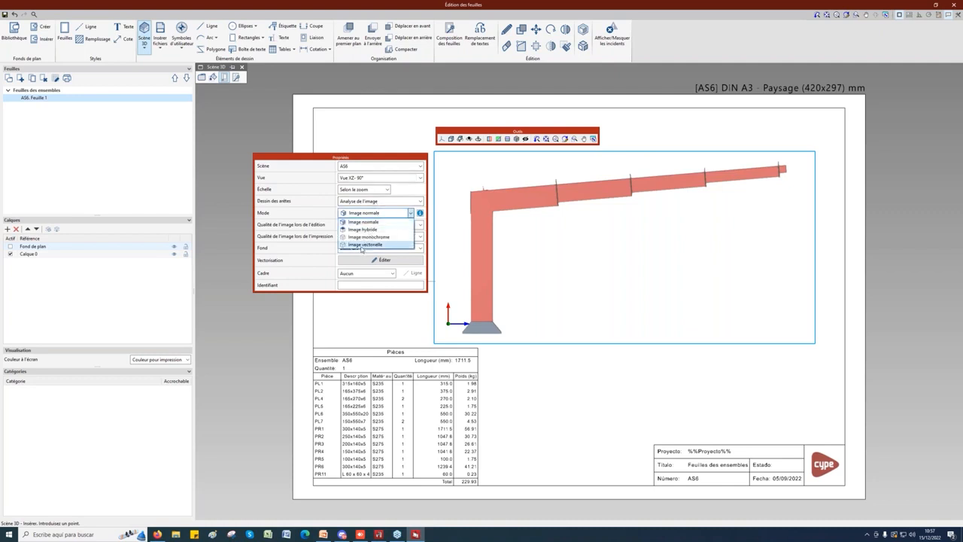
pyautogui.click(364, 244)
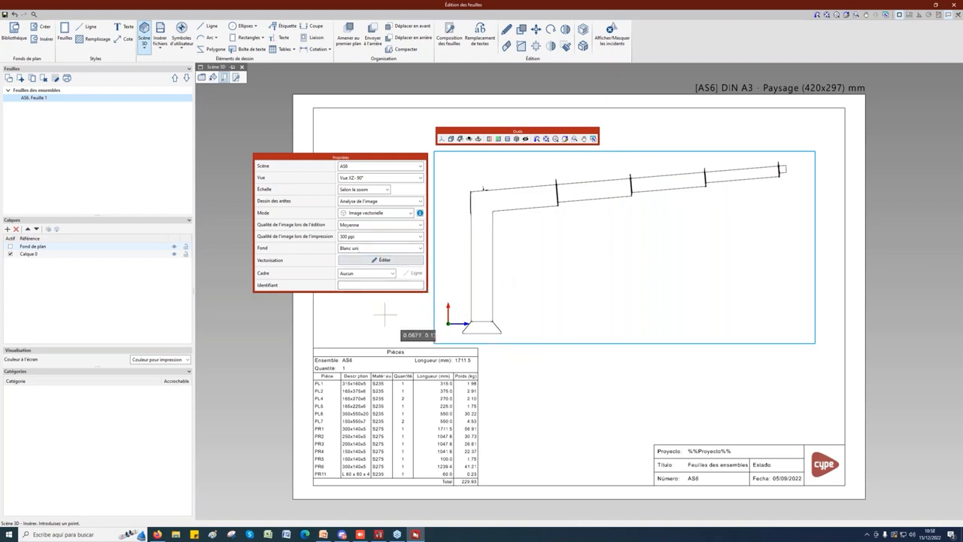
# Finish inserting the AS6 scene with its scale left at Selon le zoom
pyautogui.click(369, 190)
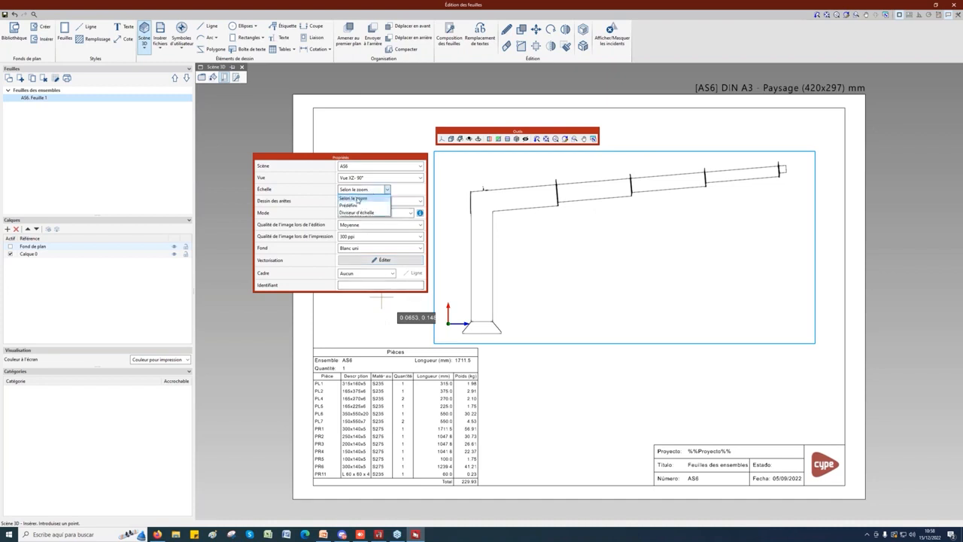
pyautogui.click(368, 312)
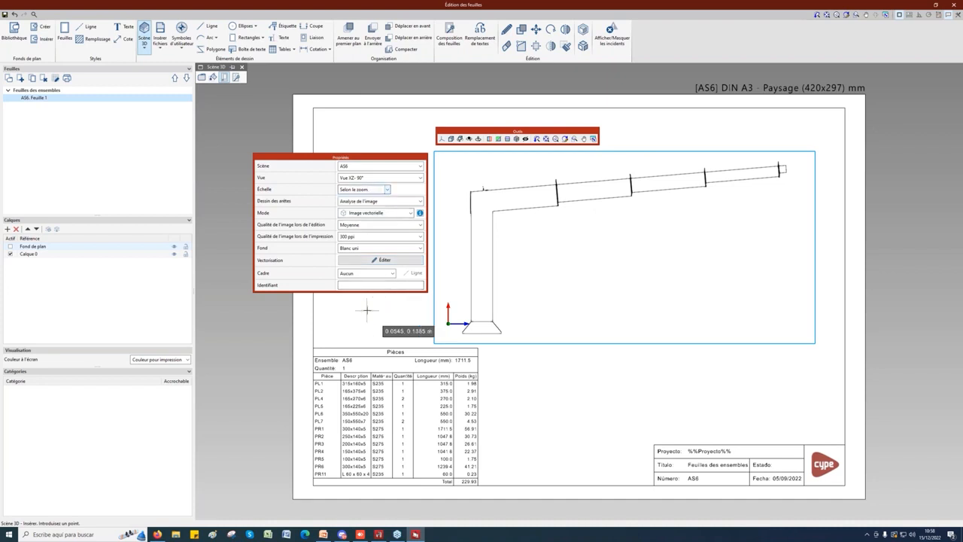
pyautogui.click(373, 322)
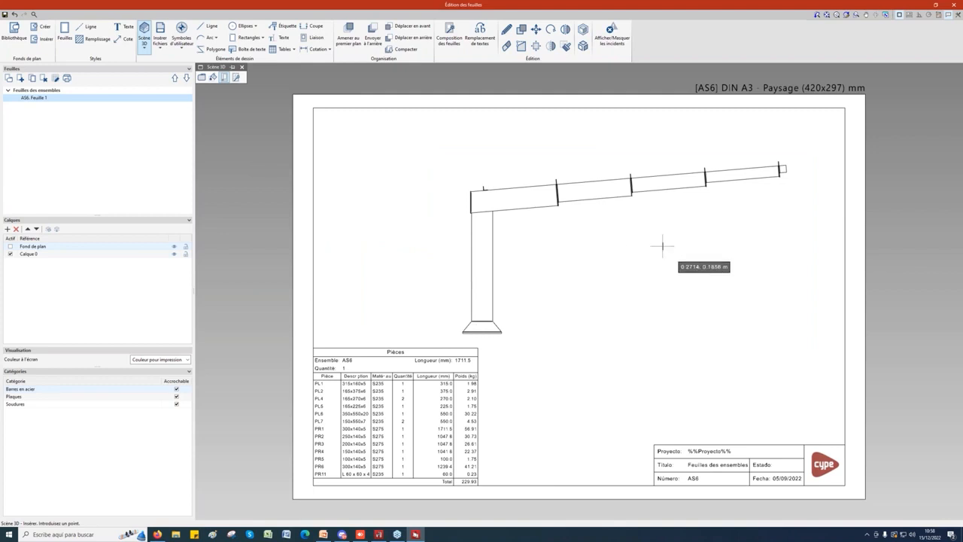
pyautogui.moveTo(663, 246)
pyautogui.mouseDown(button='middle')
pyautogui.moveTo(626, 209)
pyautogui.moveTo(655, 251)
pyautogui.moveTo(646, 241)
pyautogui.mouseUp(button='middle')
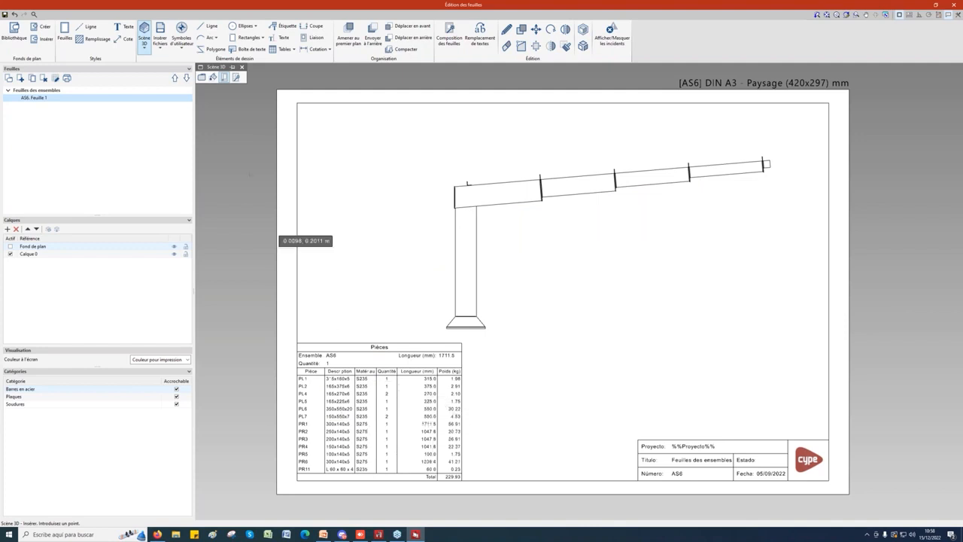
# Insert the predefined table Tableau de pièces de l'ensemble in the empty area below the rafter, and delete it again
pyautogui.click(283, 50)
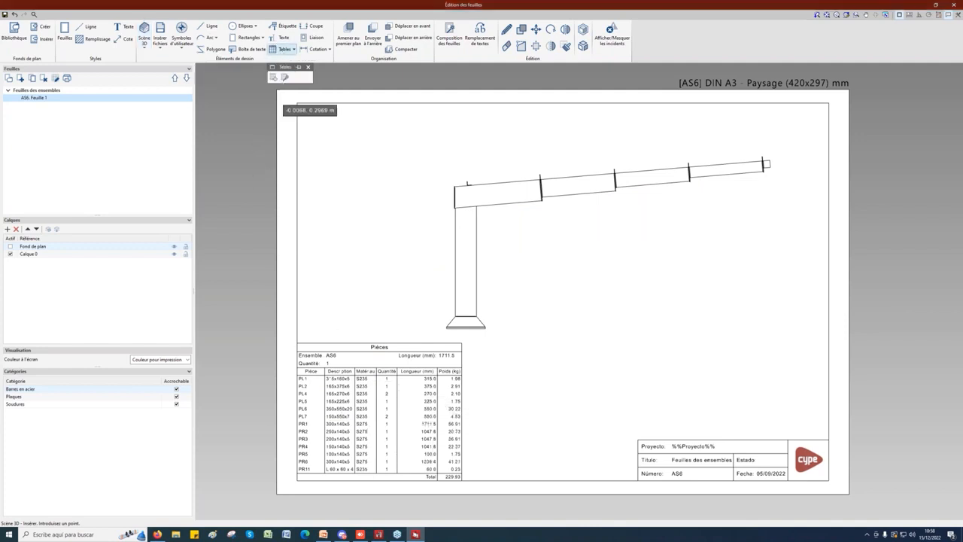
pyautogui.click(285, 76)
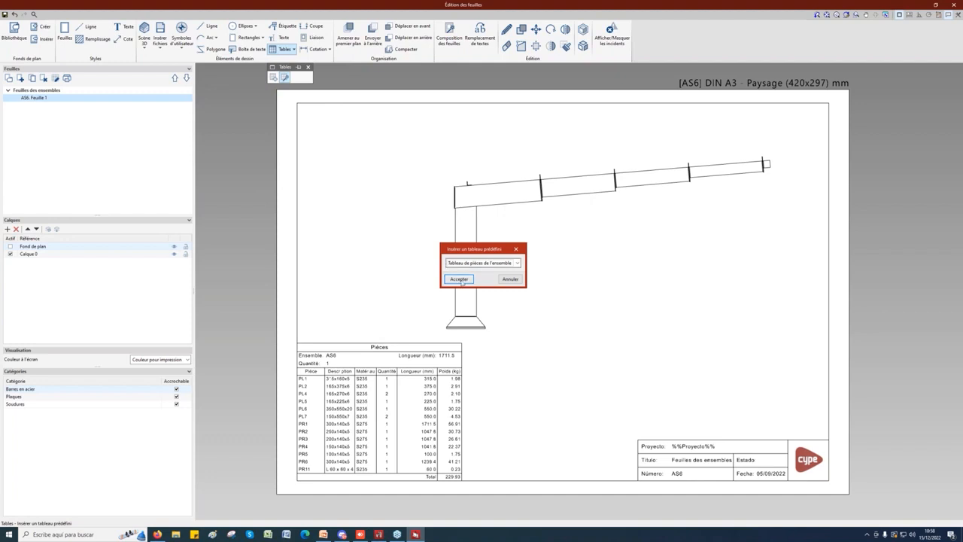
pyautogui.click(459, 278)
pyautogui.click(554, 330)
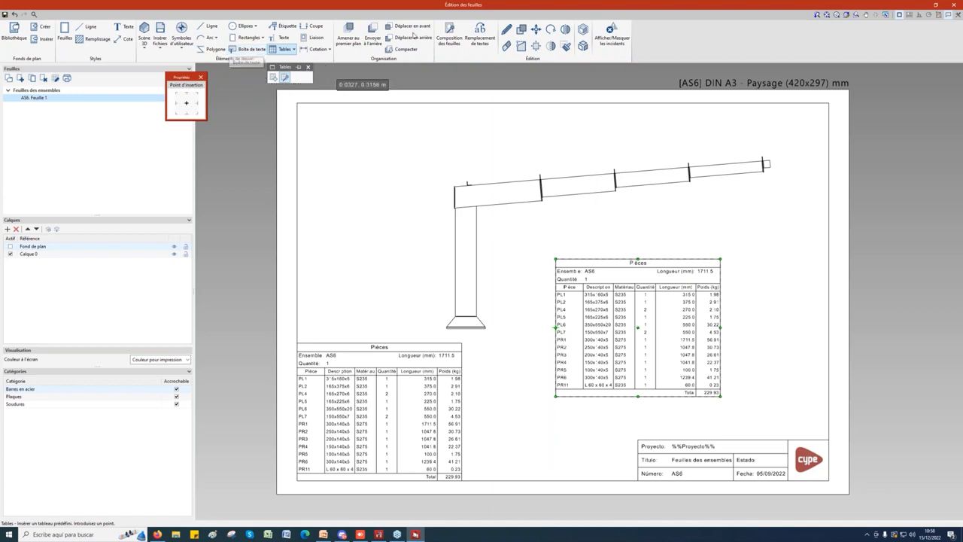
pyautogui.click(507, 45)
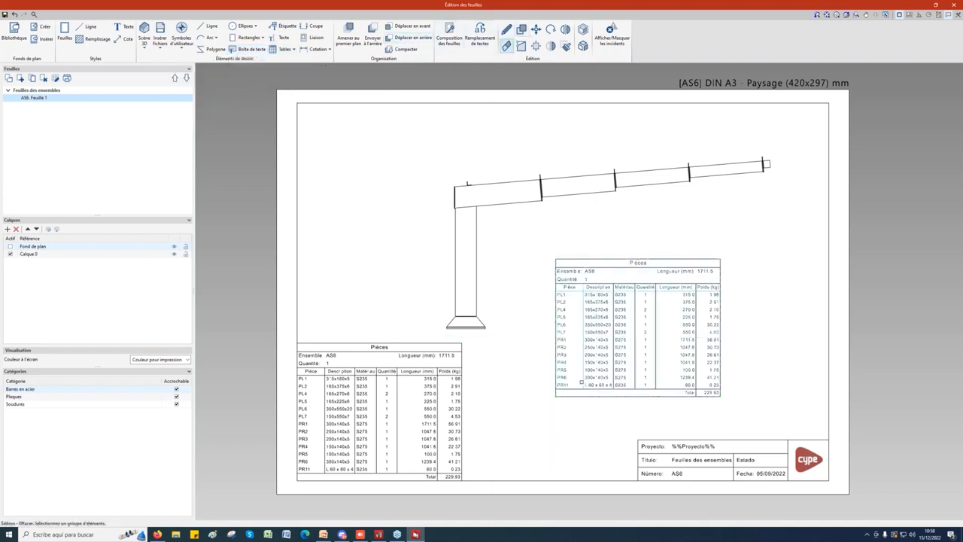
pyautogui.click(578, 342)
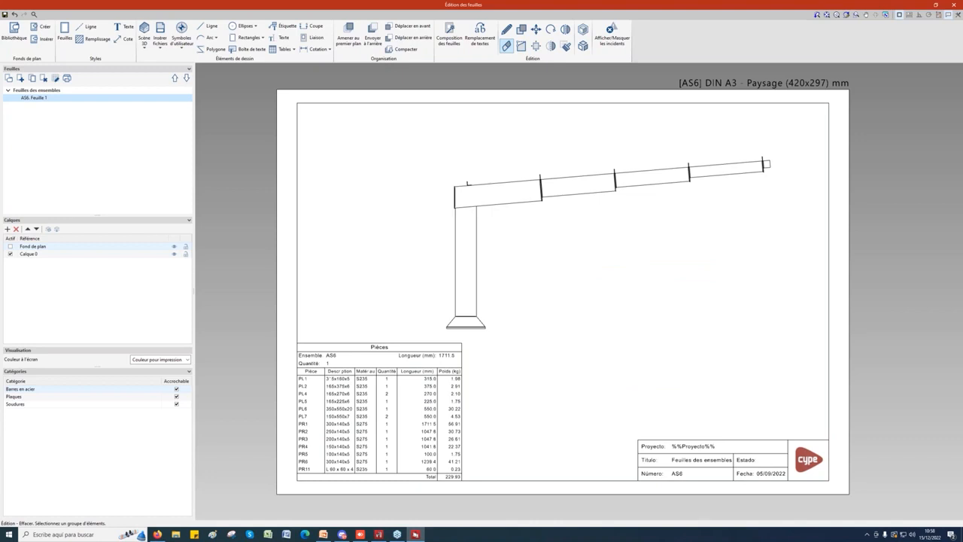
# Label the rafter segments PR6, PR2, PR3 and PR4 and the column PR1 using the attribute-values-only label format
pyautogui.click(288, 28)
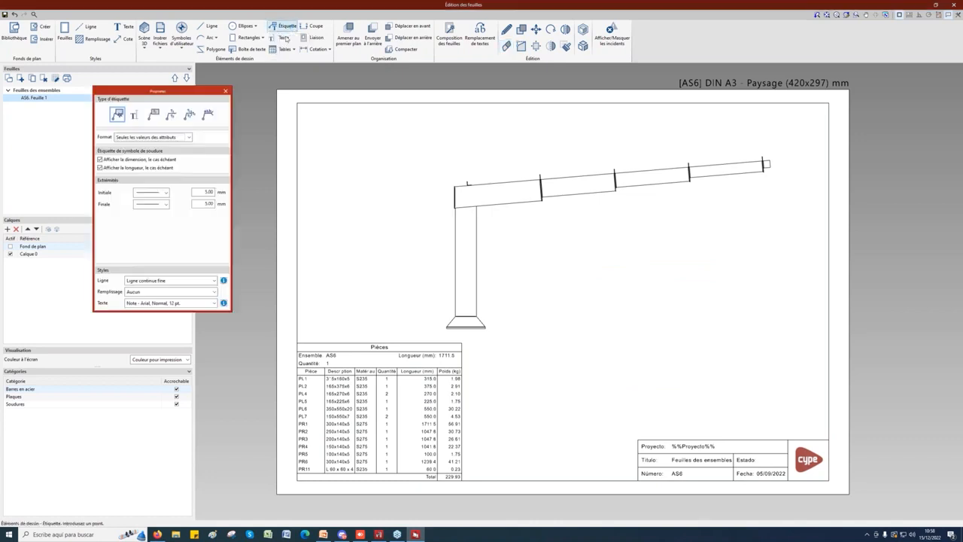
pyautogui.click(504, 191)
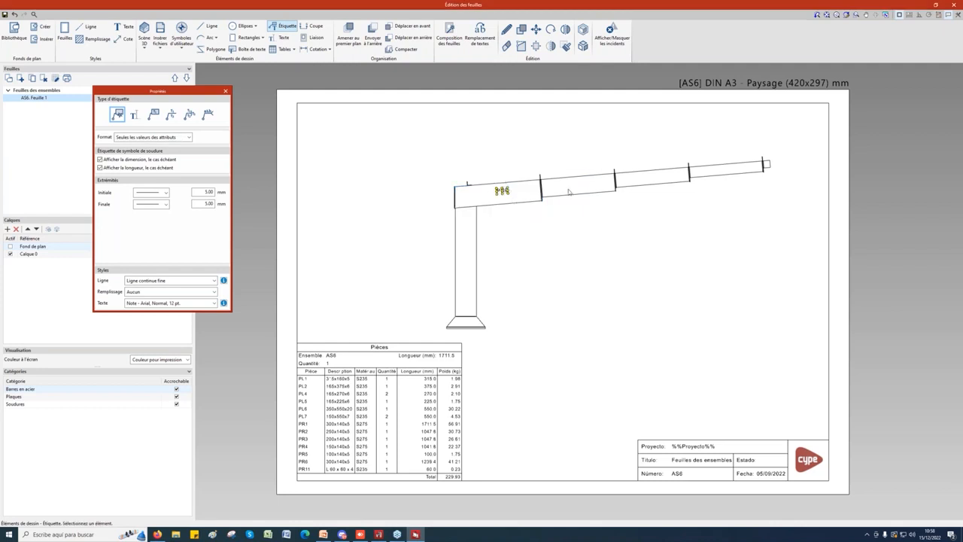
pyautogui.click(552, 222)
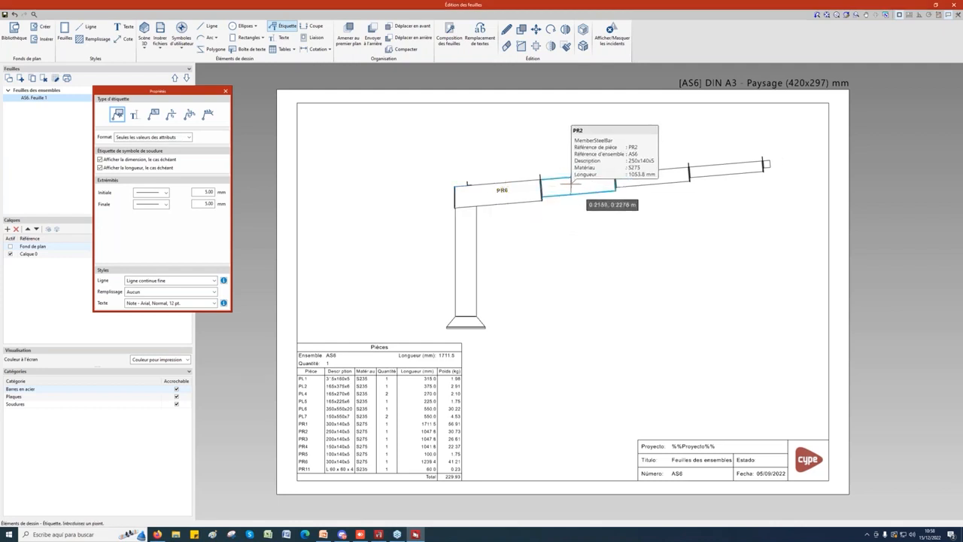
pyautogui.click(589, 239)
pyautogui.click(645, 174)
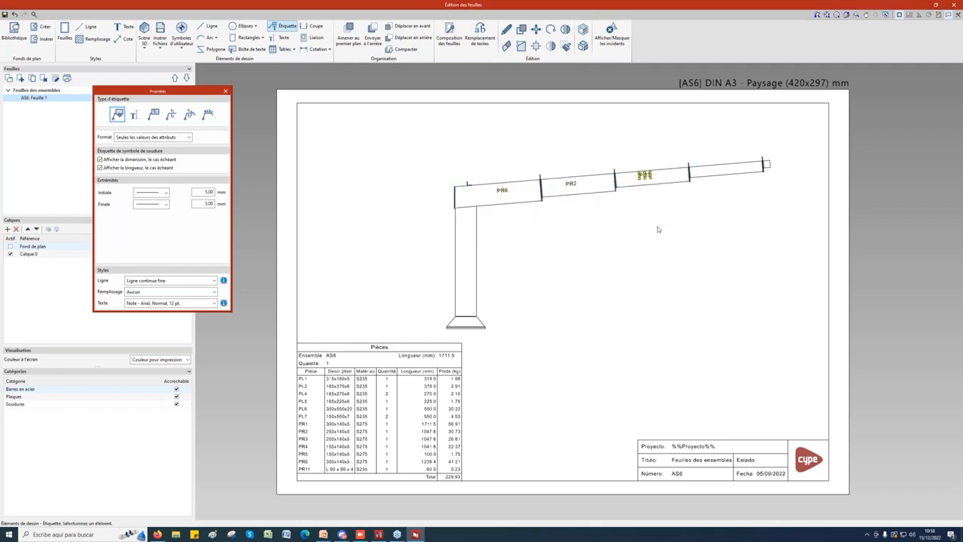
pyautogui.click(722, 169)
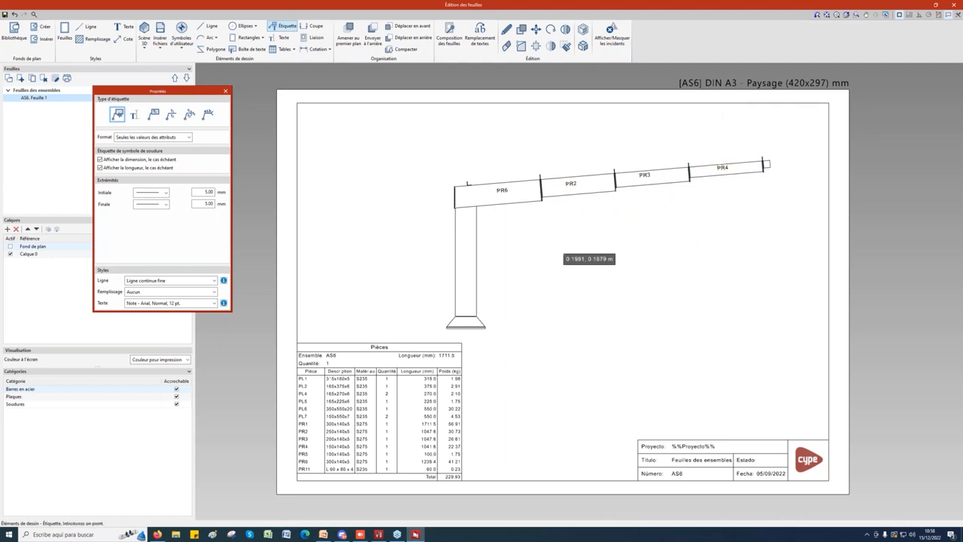
pyautogui.click(467, 263)
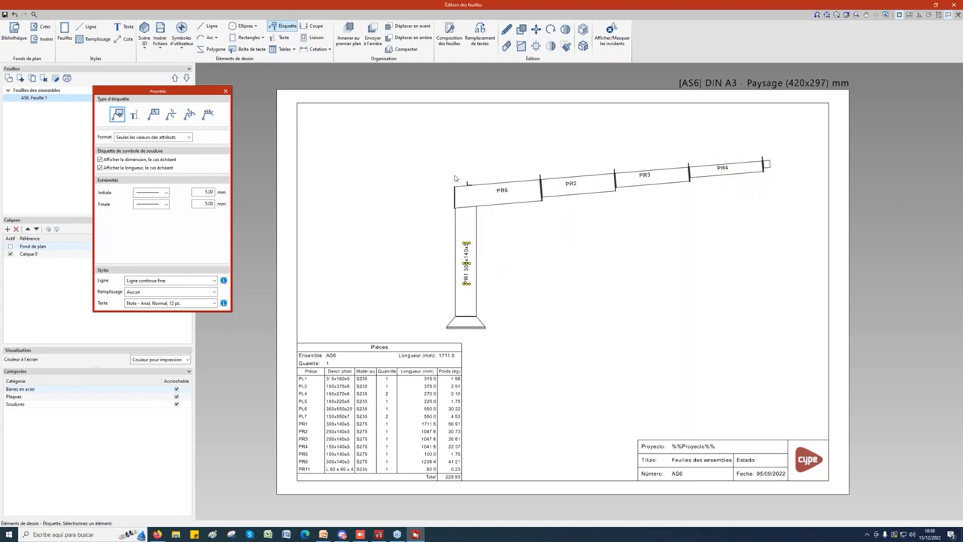
# Label the small angle PR11 on top of the rafter and the plate PL2 between PR6 and PR2, with a leader for PL2
pyautogui.scroll(6, 460, 179)
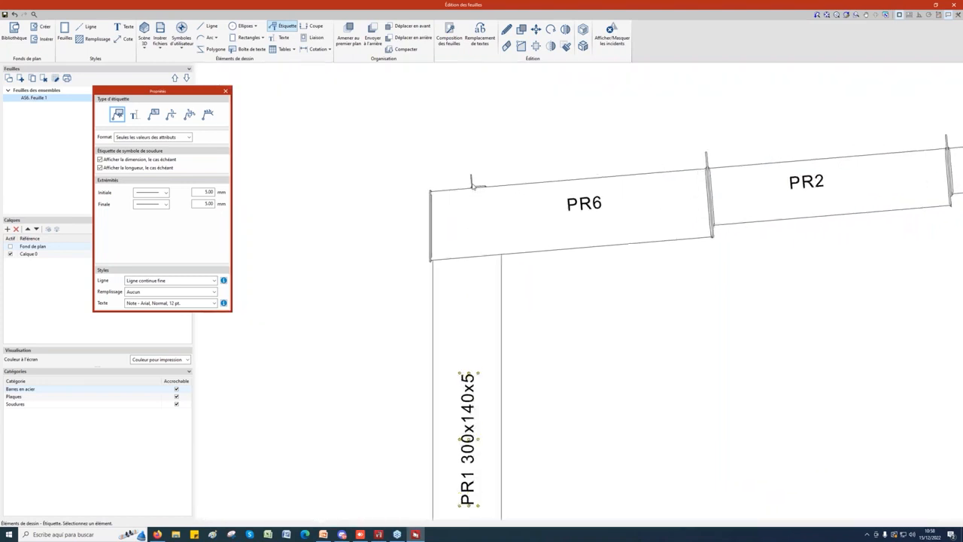
pyautogui.click(467, 178)
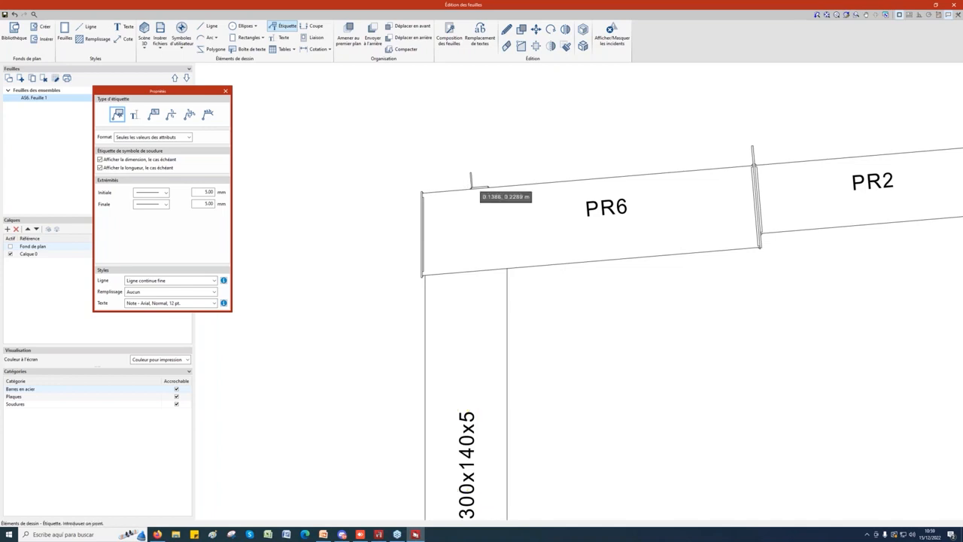
pyautogui.click(469, 172)
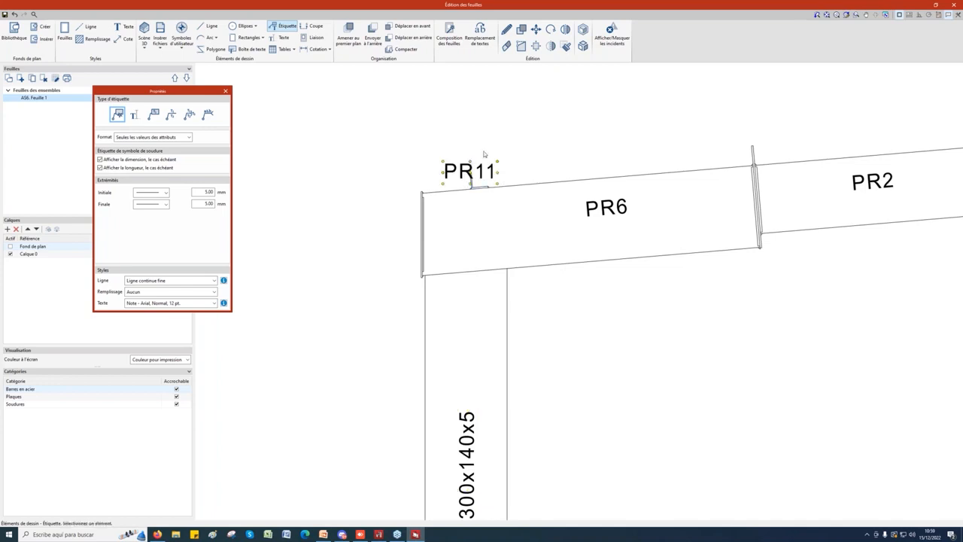
pyautogui.scroll(-3, 484, 155)
pyautogui.click(645, 154)
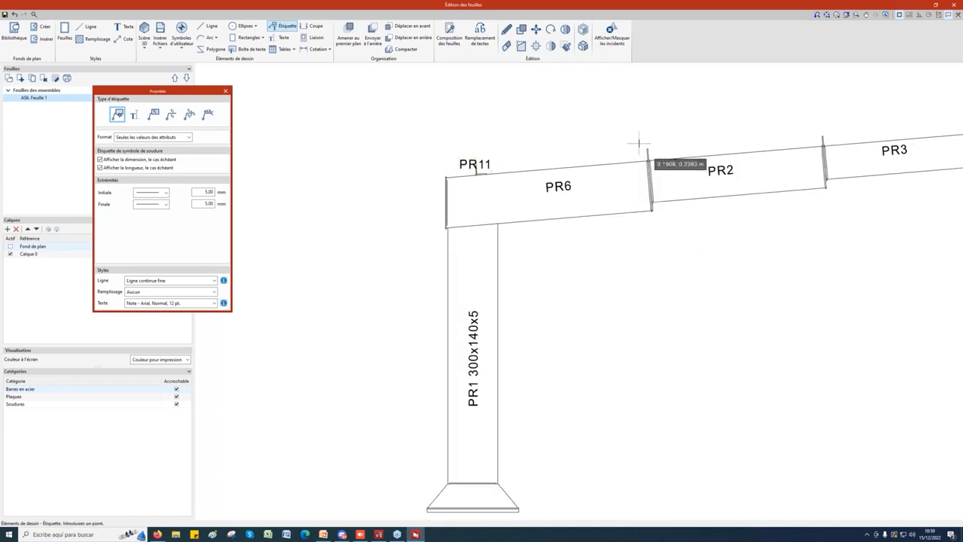
pyautogui.click(646, 149)
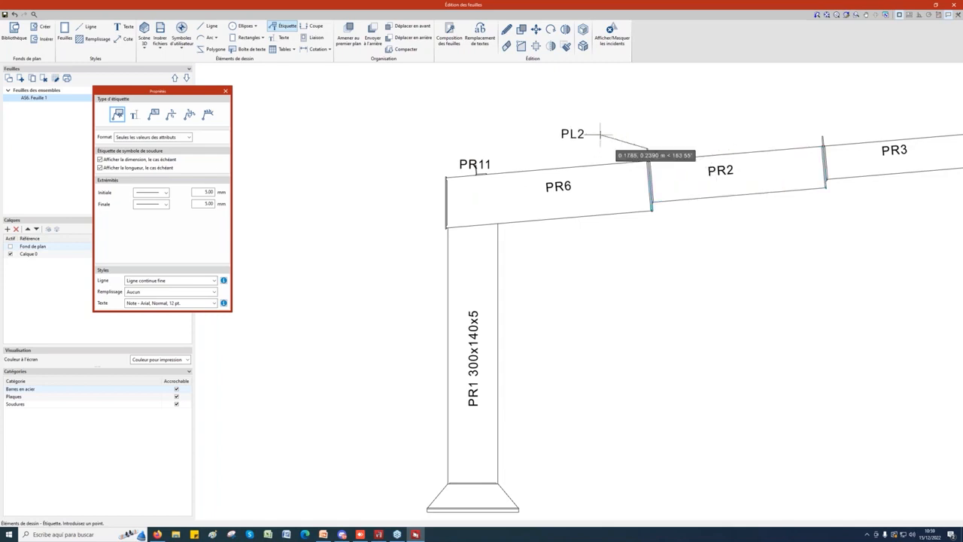
pyautogui.scroll(-2, 600, 134)
pyautogui.click(624, 128)
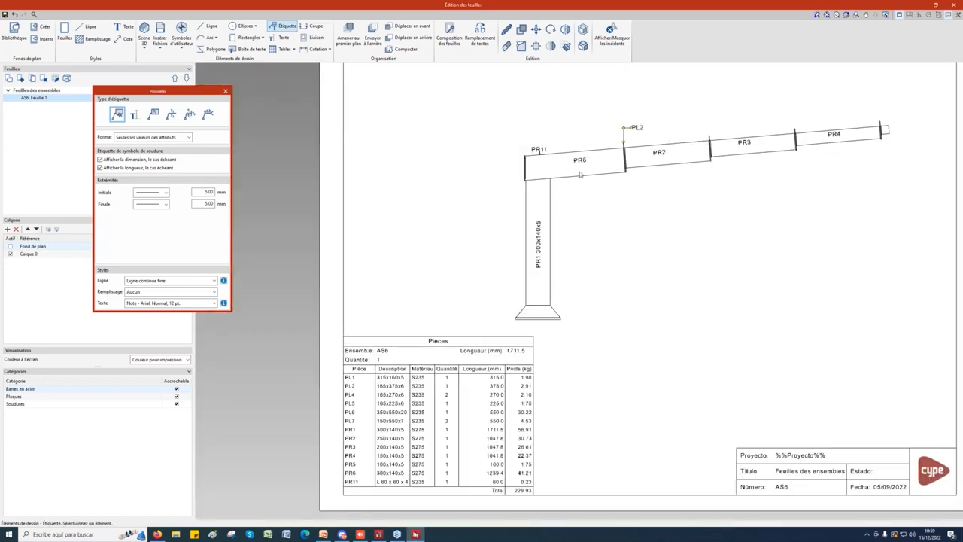
pyautogui.scroll(-2, 579, 175)
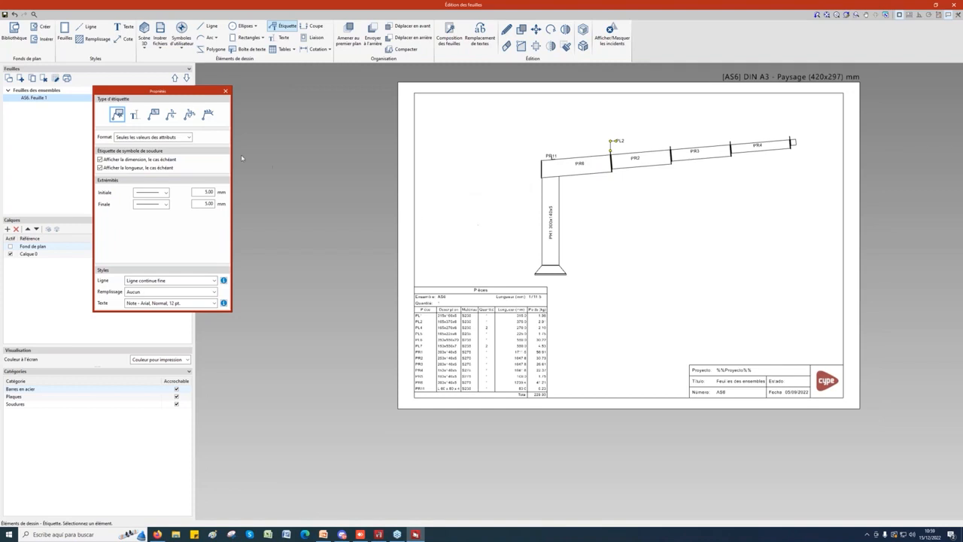
pyautogui.click(225, 91)
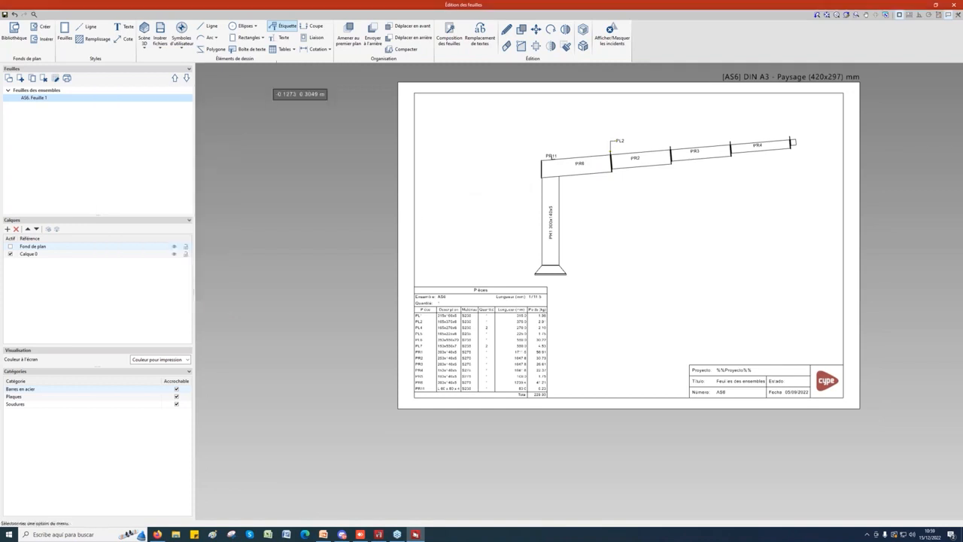
# Start a continuous real-distance dimension and turn off the Plus proche object snap
pyautogui.click(318, 49)
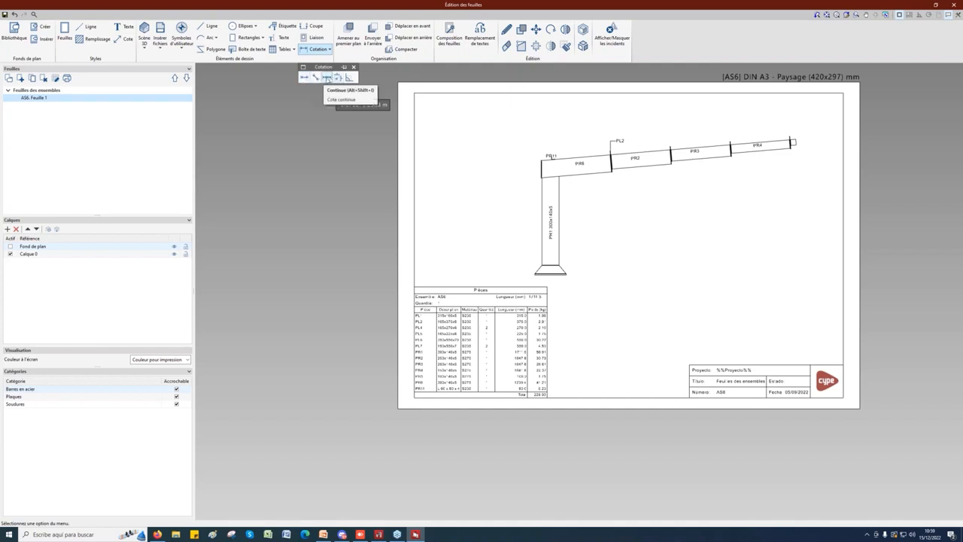
pyautogui.click(327, 78)
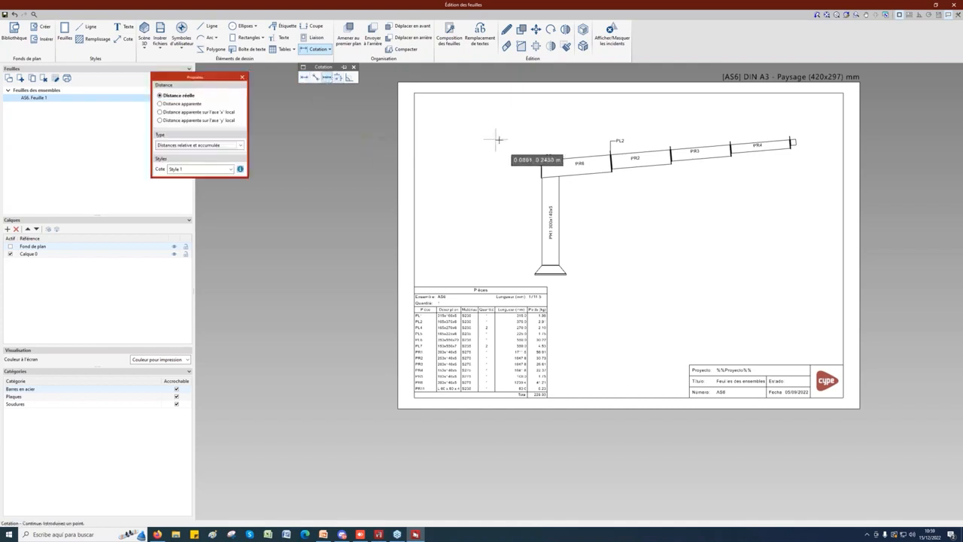
pyautogui.scroll(6, 564, 149)
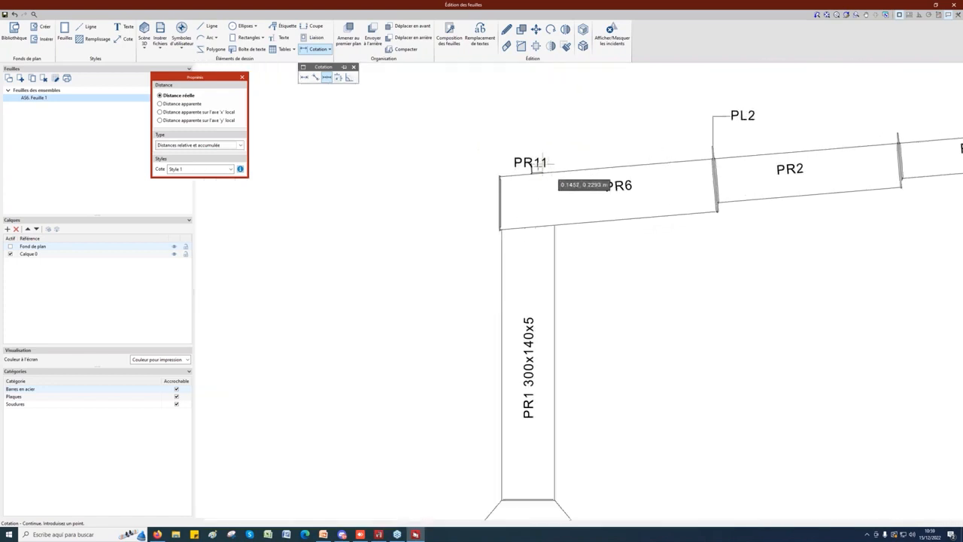
pyautogui.scroll(6, 495, 185)
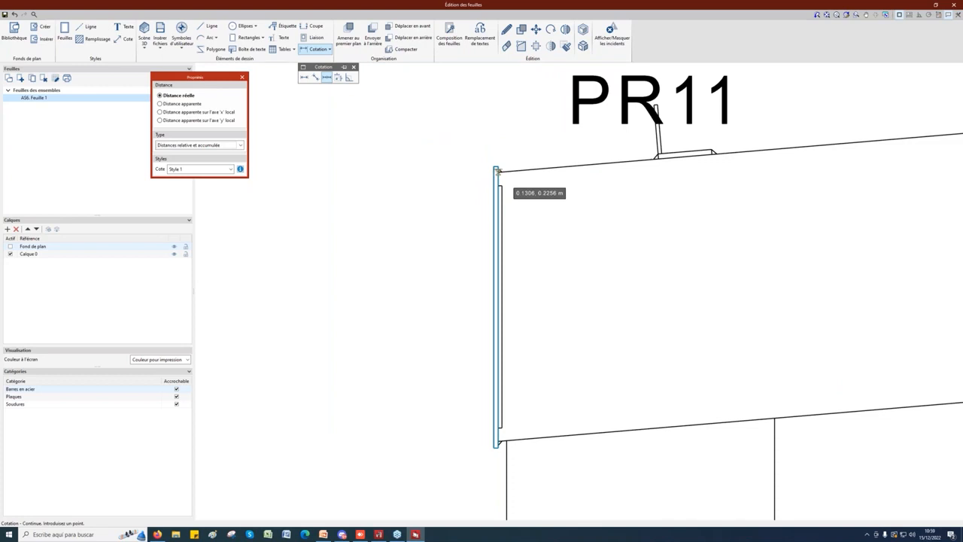
pyautogui.click(899, 15)
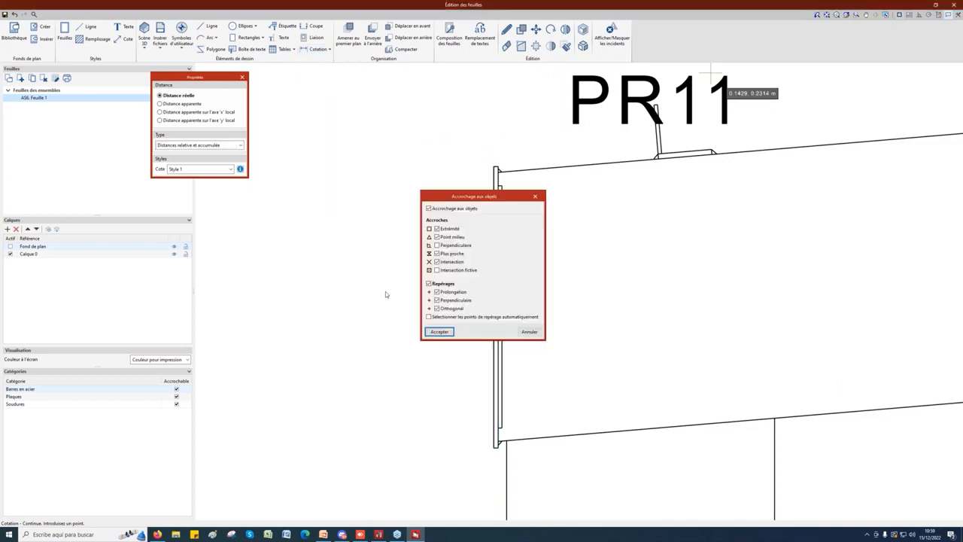
pyautogui.click(443, 255)
pyautogui.click(439, 332)
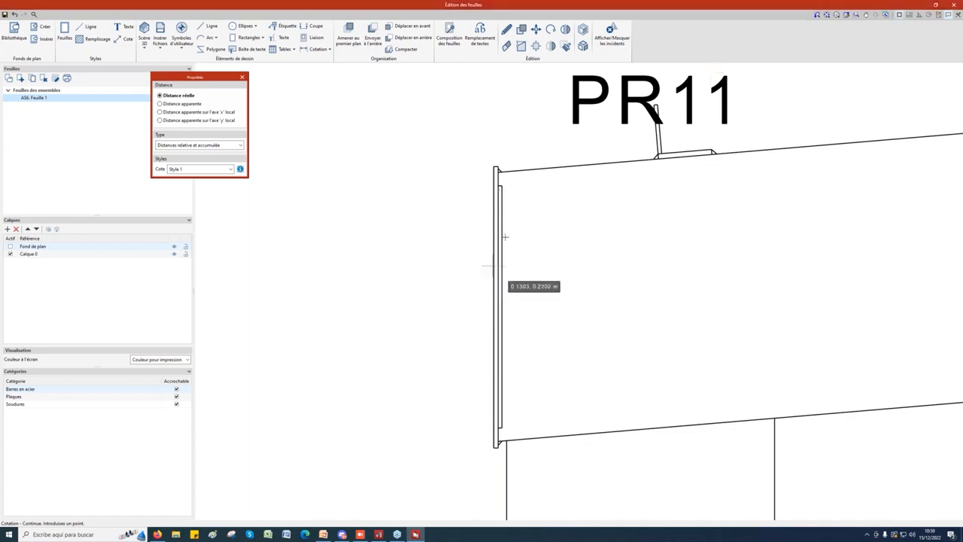
# Set the first point of the dimension chain at the top of the rafter's outer end, on segment PR6
pyautogui.click(496, 171)
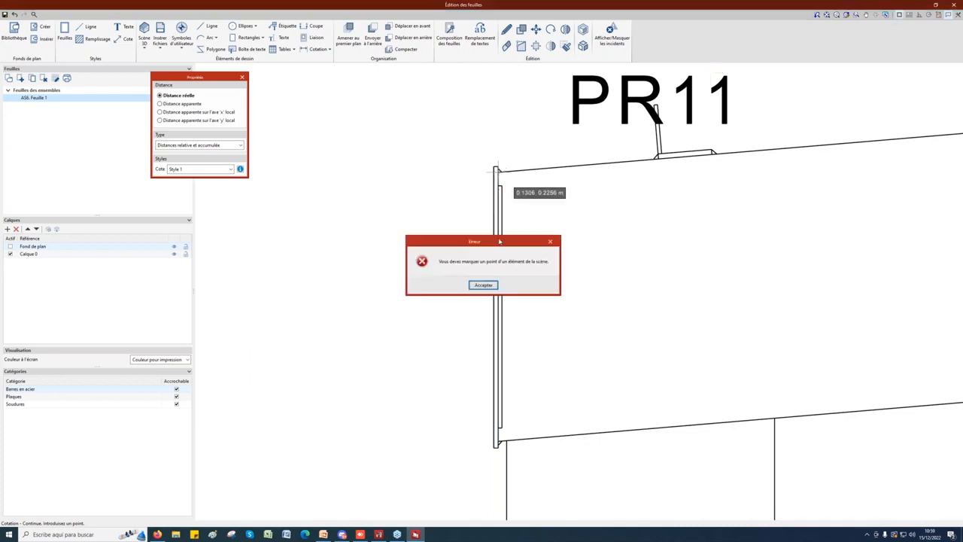
pyautogui.click(483, 286)
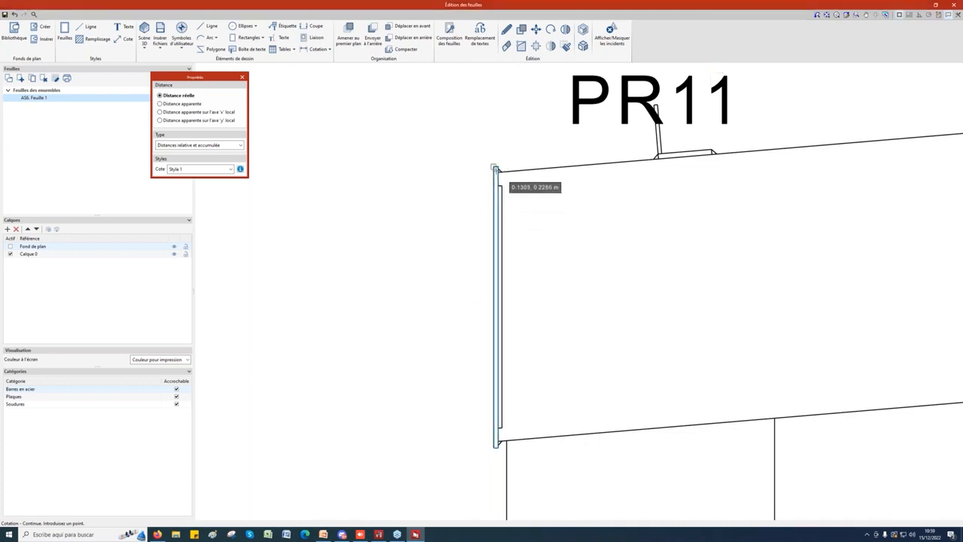
pyautogui.click(501, 178)
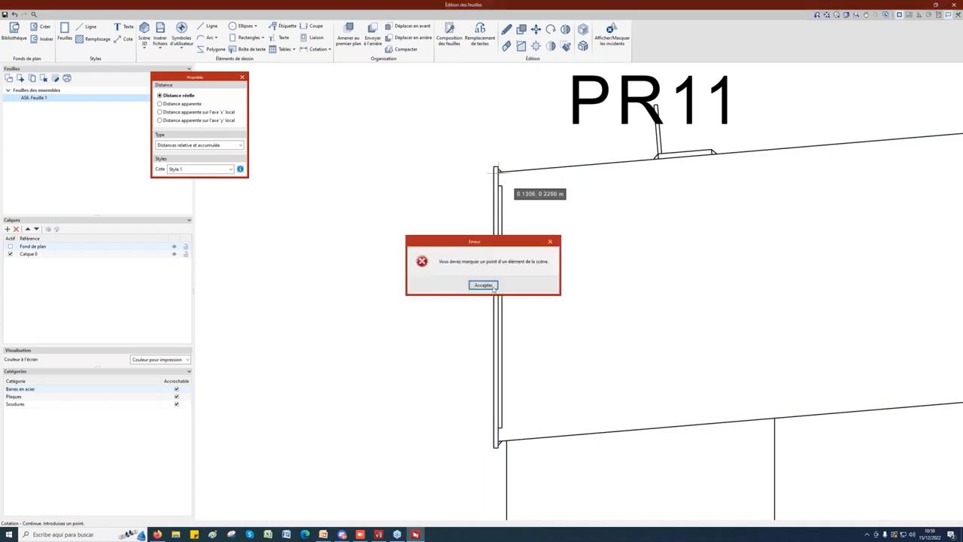
pyautogui.click(491, 286)
pyautogui.scroll(4, 496, 180)
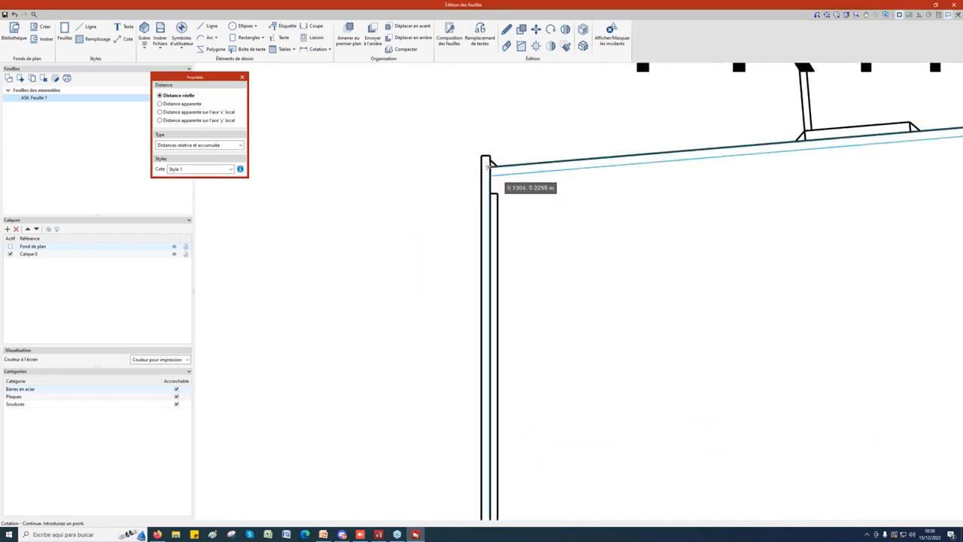
pyautogui.click(488, 167)
pyautogui.click(483, 285)
pyautogui.scroll(-4, 490, 167)
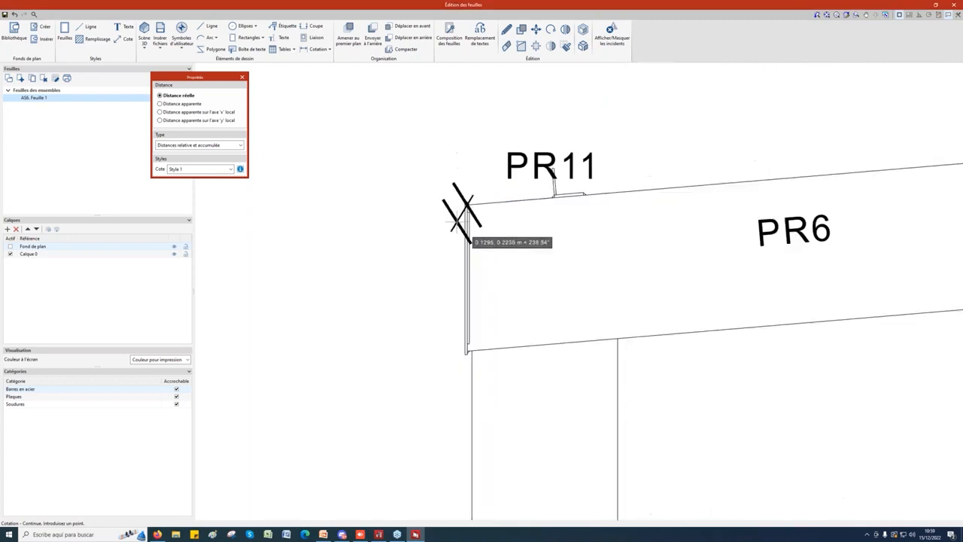
# Dimension segment PR6 up to its joint with PR2 and place the dimension line above the rafter
pyautogui.scroll(-2, 463, 218)
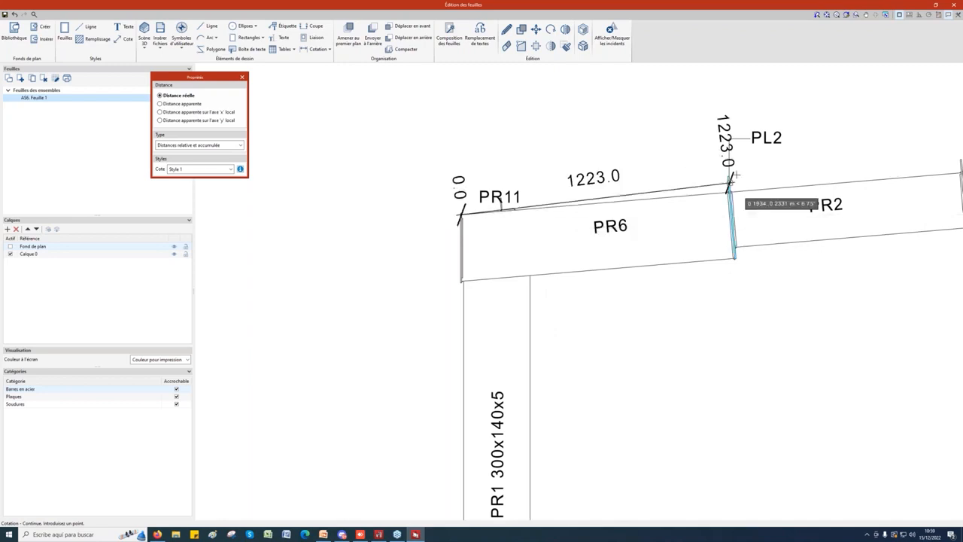
pyautogui.scroll(4, 728, 188)
pyautogui.scroll(4, 729, 187)
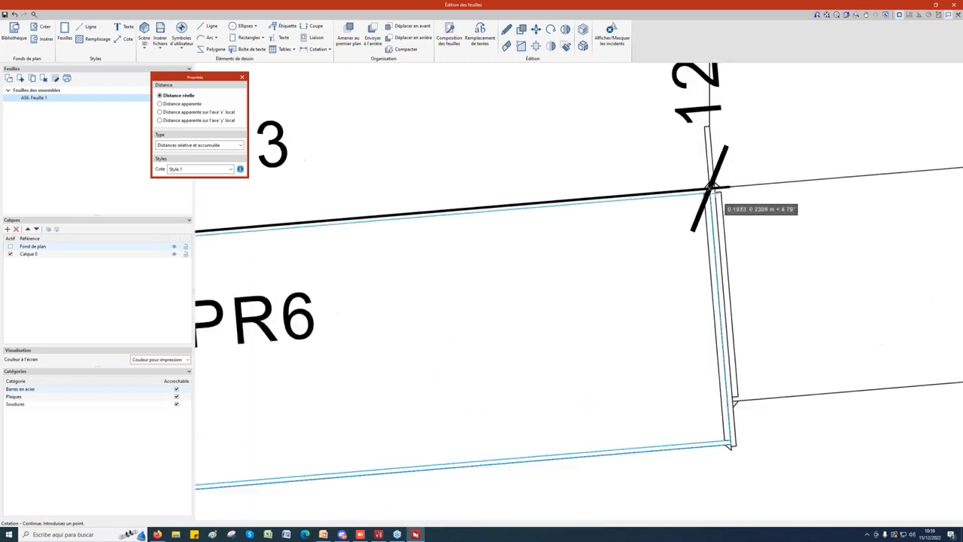
pyautogui.scroll(-5, 709, 184)
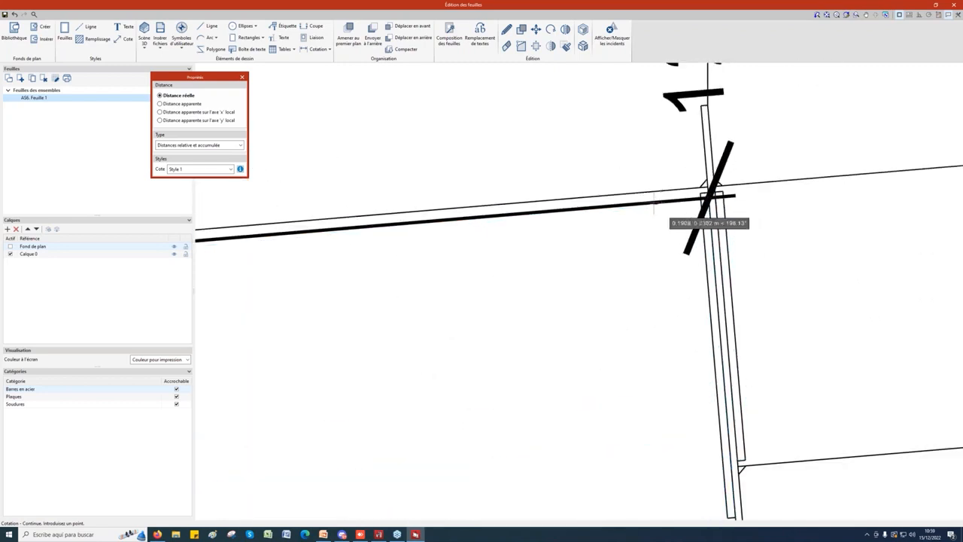
pyautogui.click(626, 155)
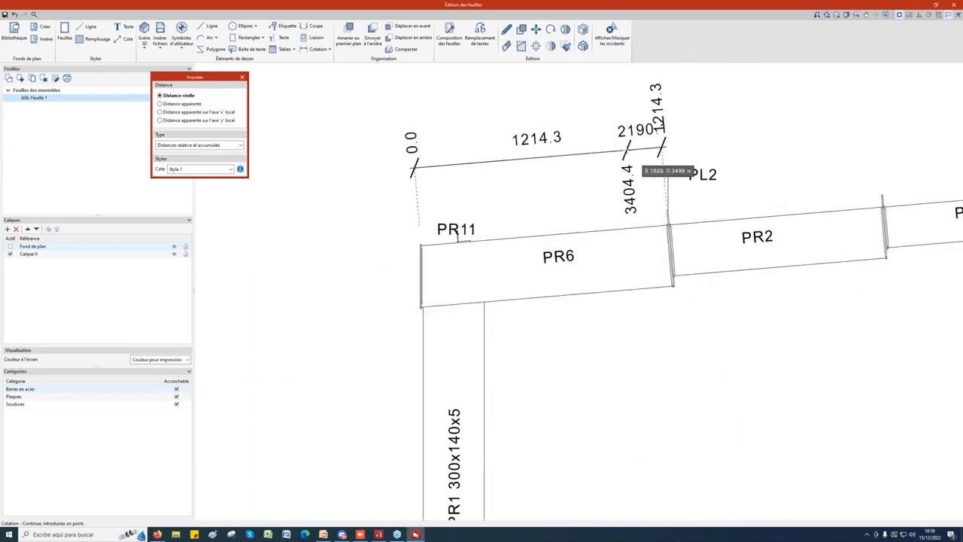
# Extend the dimension chain along PR2 to the top of the plate at the PR2–PR3 joint
pyautogui.scroll(-3, 632, 173)
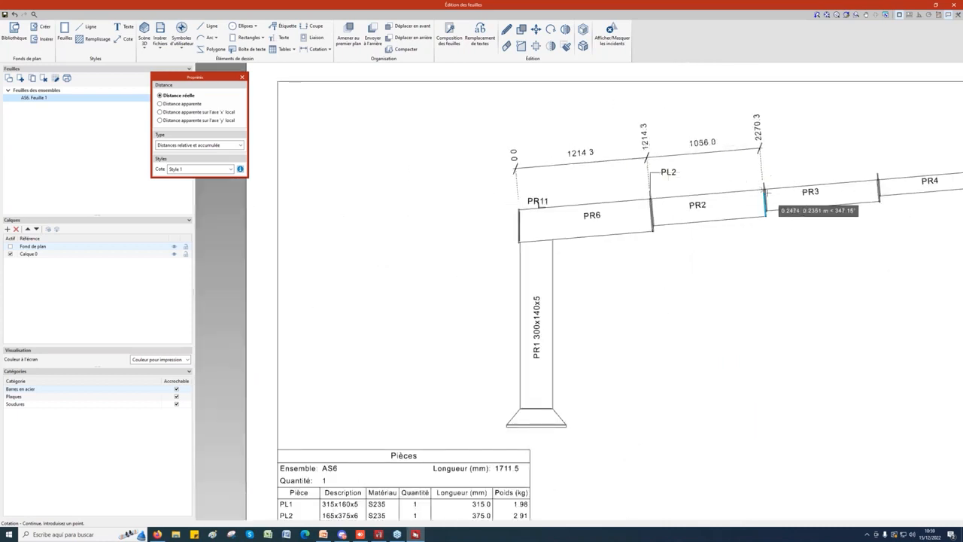
pyautogui.scroll(-2, 760, 181)
pyautogui.scroll(5, 764, 192)
pyautogui.scroll(3, 761, 185)
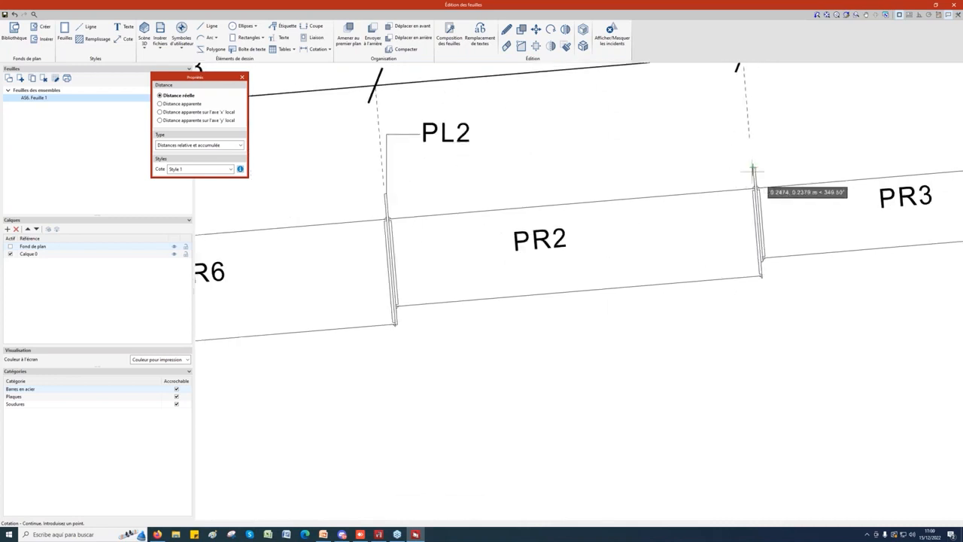
pyautogui.scroll(2, 754, 165)
pyautogui.click(753, 166)
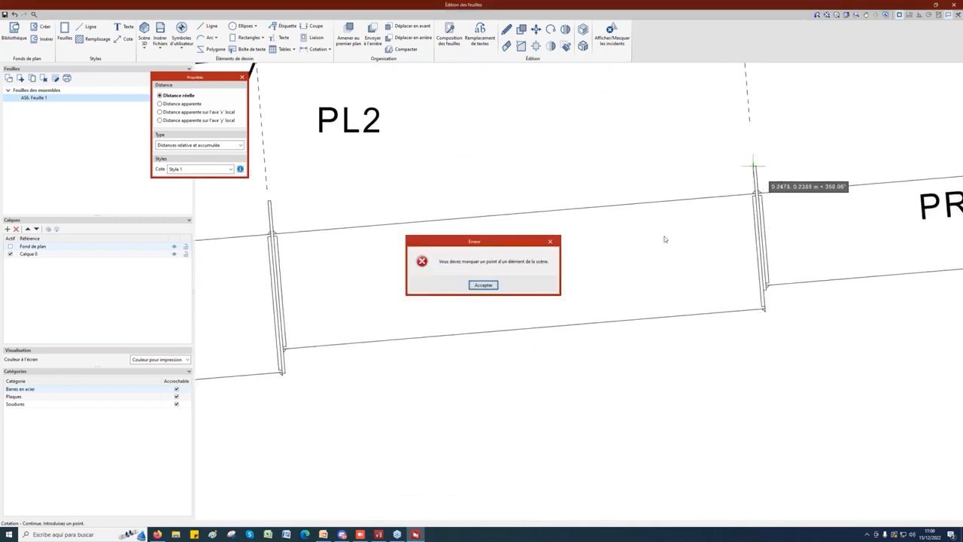
pyautogui.click(483, 285)
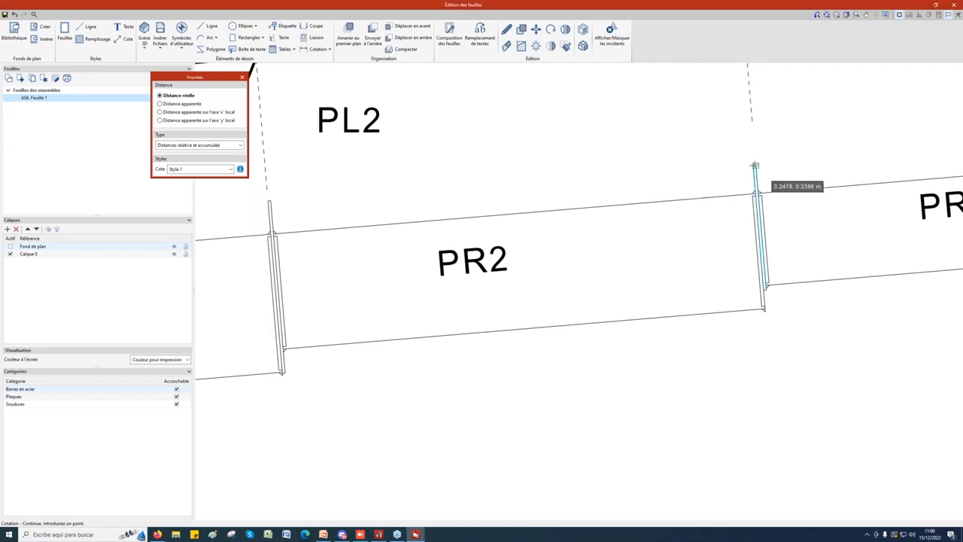
# Extend the dimension chain to the PR3–PR4 joint, the end plate of PR4 and the rafter tip
pyautogui.scroll(-3, 741, 190)
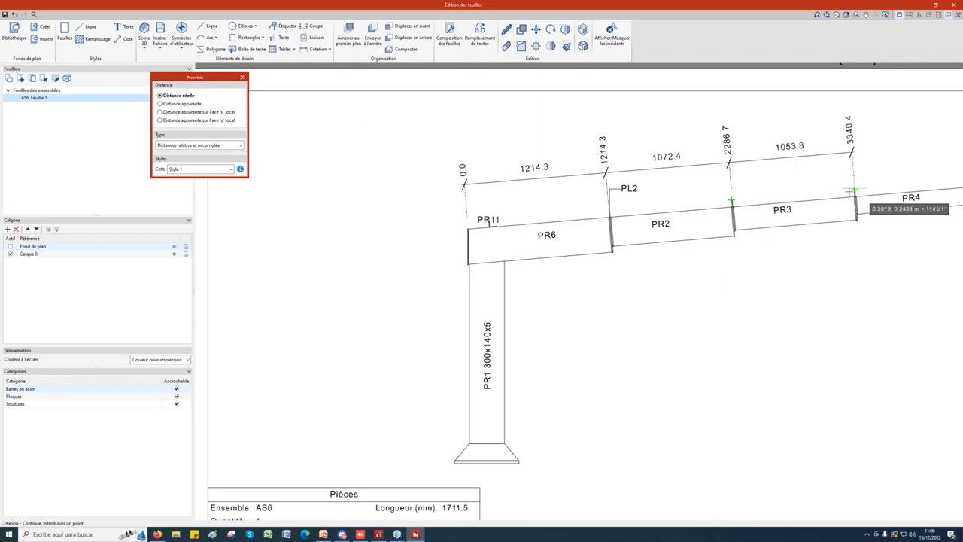
pyautogui.scroll(-2, 852, 196)
pyautogui.moveTo(837, 205); pyautogui.dragTo(669, 238, button='middle')
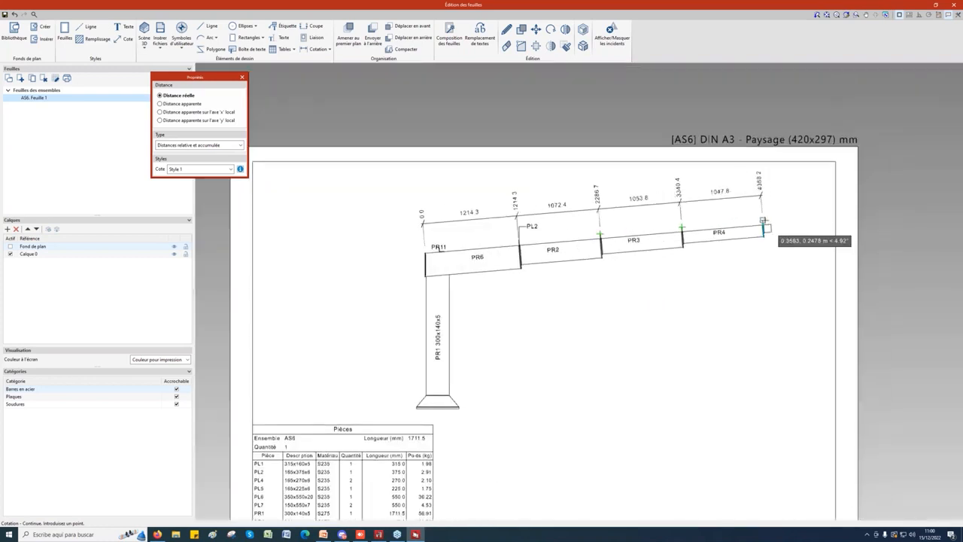
pyautogui.click(764, 221)
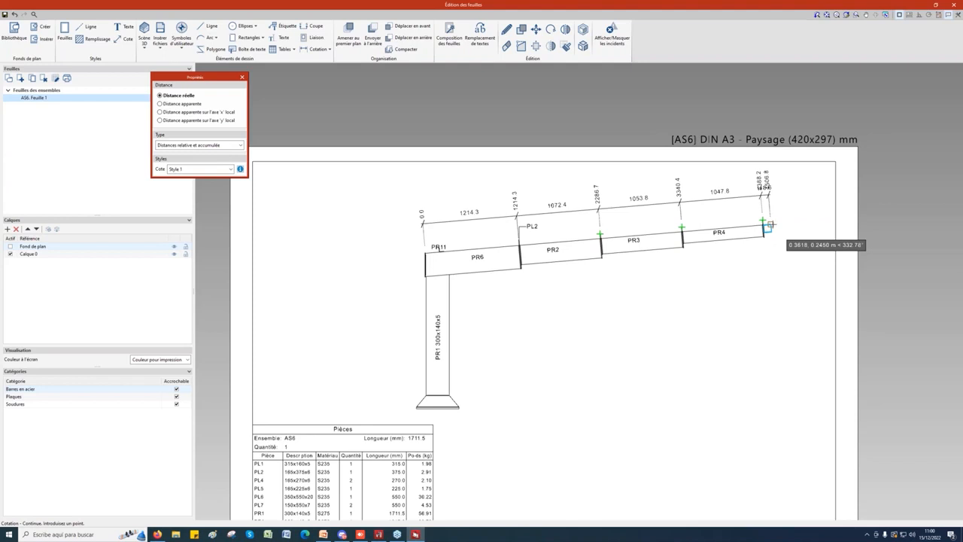
# Set the dimension type to Distance relative and finish the rafter's dimension chain
pyautogui.click(189, 147)
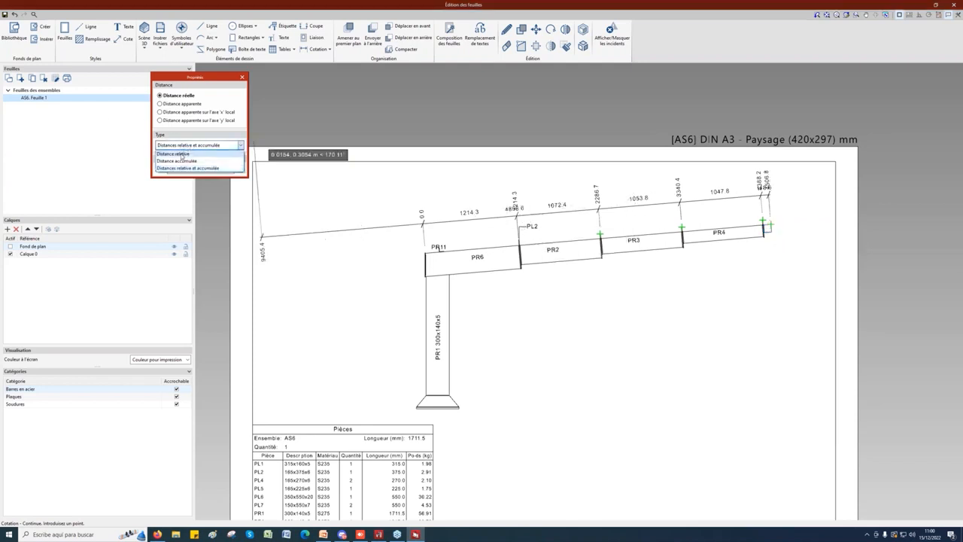
pyautogui.click(181, 155)
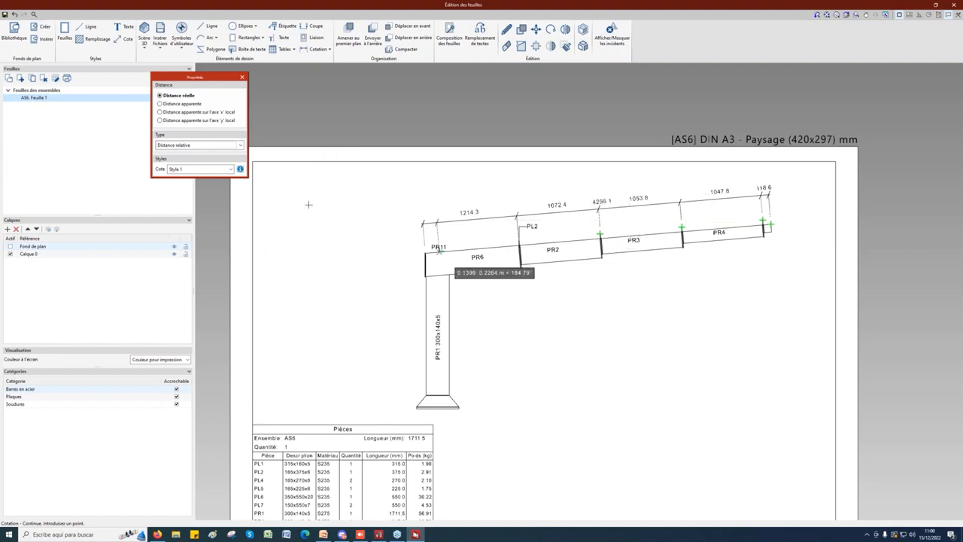
pyautogui.click(639, 299)
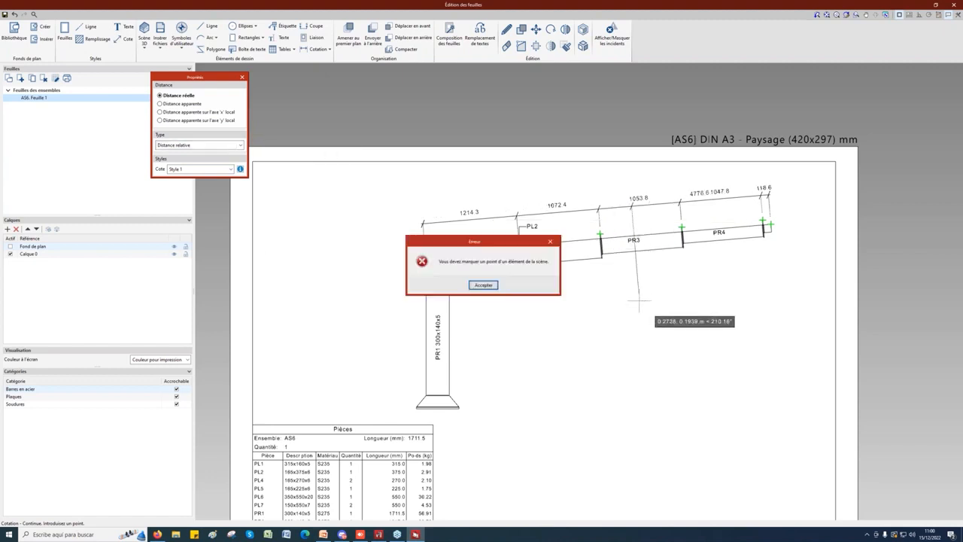
pyautogui.click(483, 284)
pyautogui.scroll(2, 593, 281)
pyautogui.scroll(-2, 593, 281)
pyautogui.rightClick(592, 305)
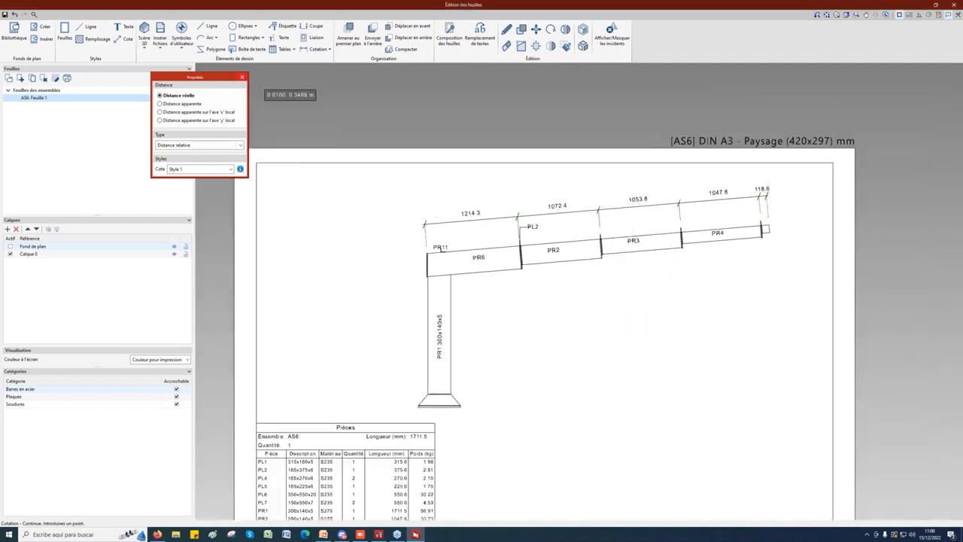
pyautogui.click(241, 77)
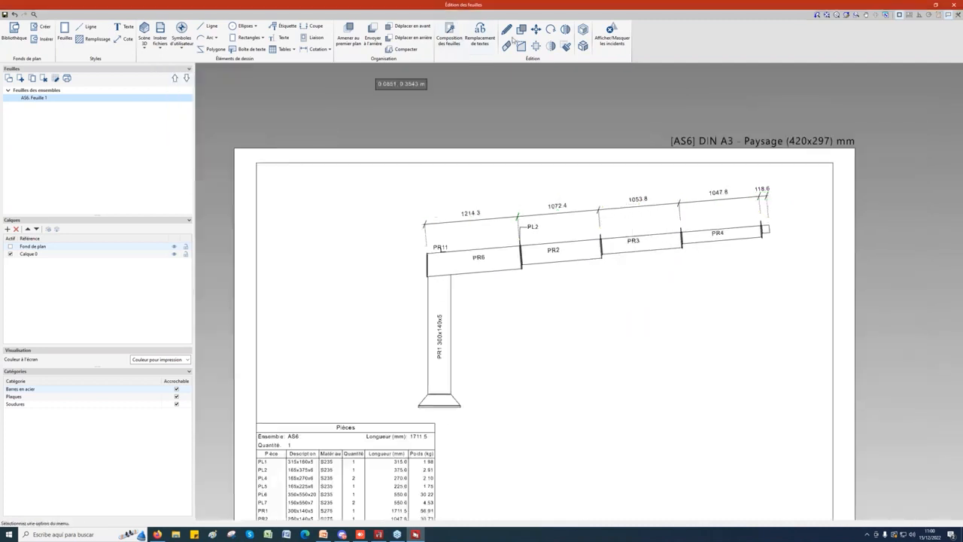
# Change the rafter's dimension chain to the Distance accumulée type and undo the change
pyautogui.click(559, 212)
pyautogui.click(508, 253)
pyautogui.click(470, 273)
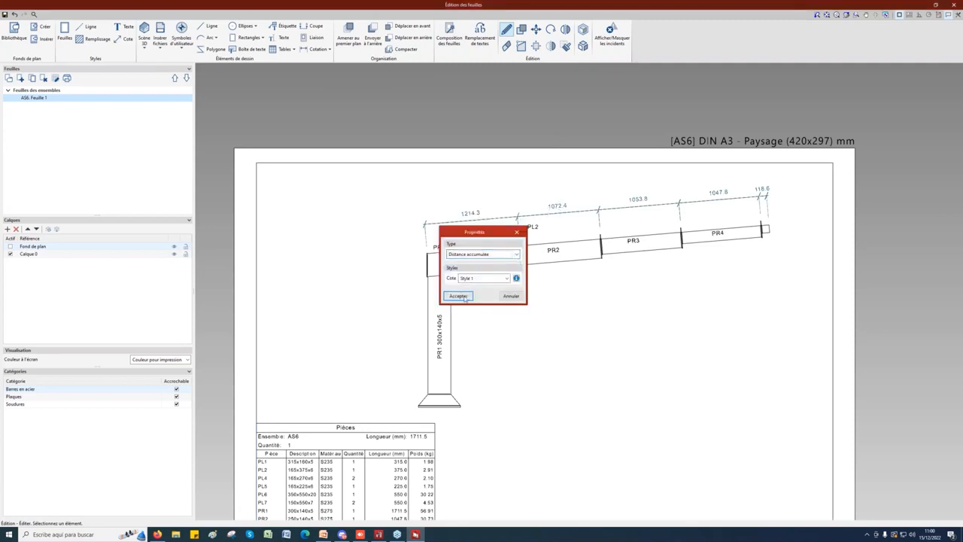
pyautogui.click(464, 297)
pyautogui.scroll(-1, 580, 218)
pyautogui.scroll(1, 580, 217)
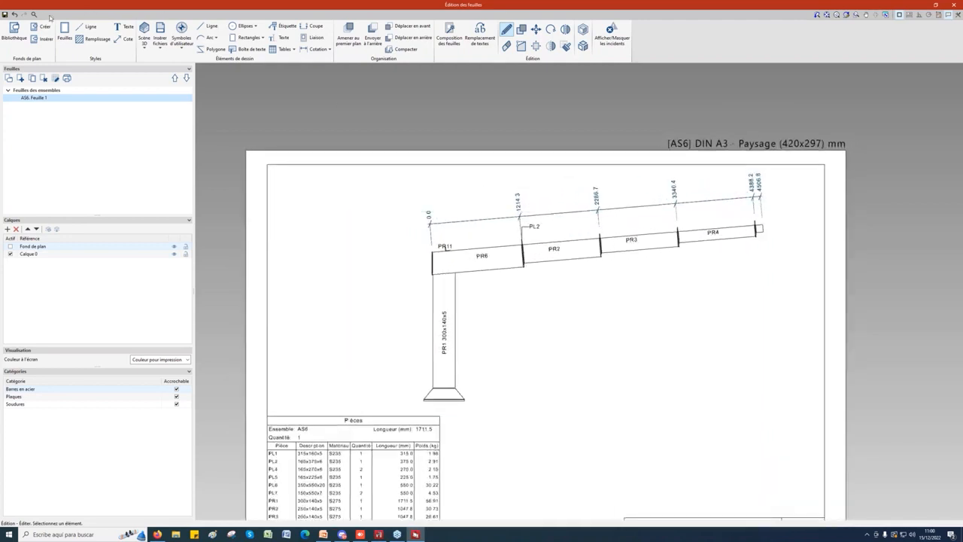
pyautogui.click(13, 15)
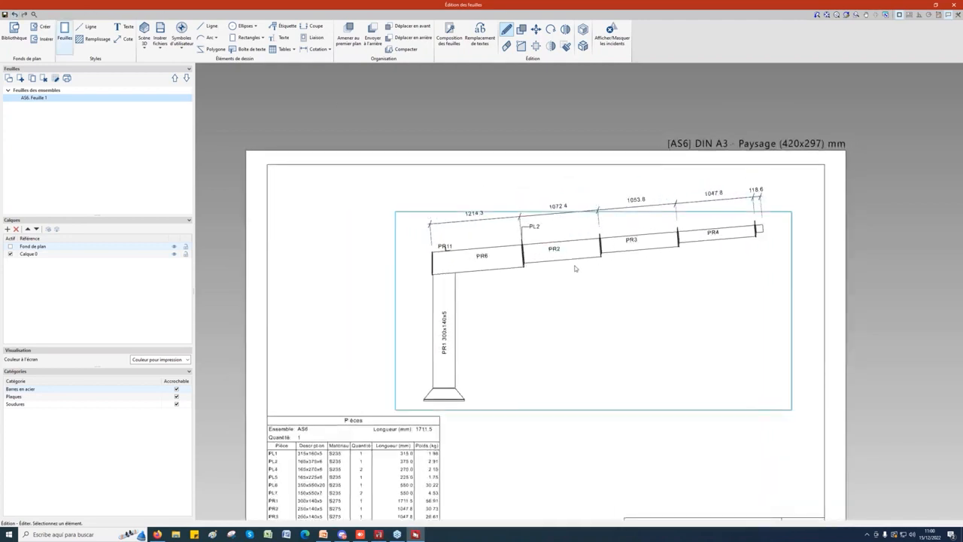
# Add a user text-replacement variable named Proyecto with the value Garage and apply it to the title block
pyautogui.click(315, 37)
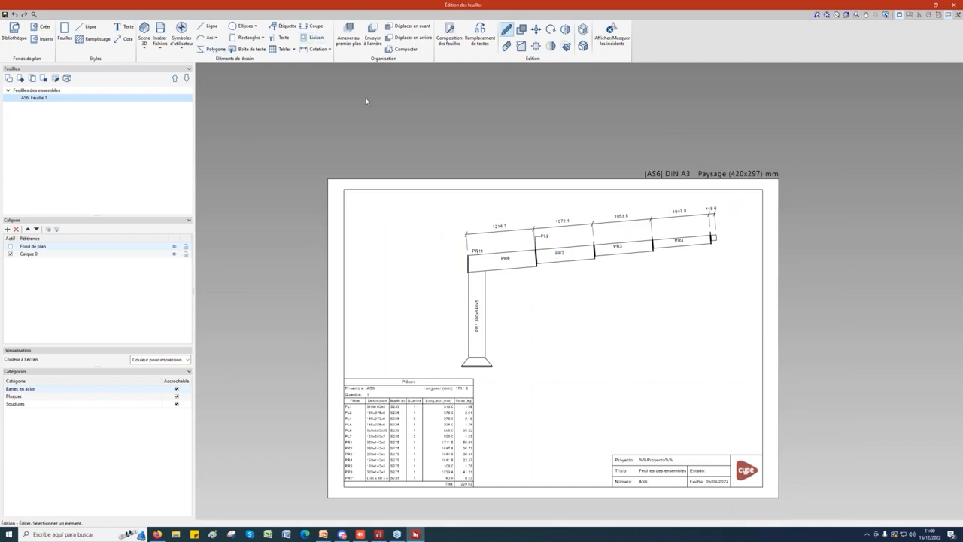
pyautogui.moveTo(599, 300); pyautogui.dragTo(525, 219, button='middle')
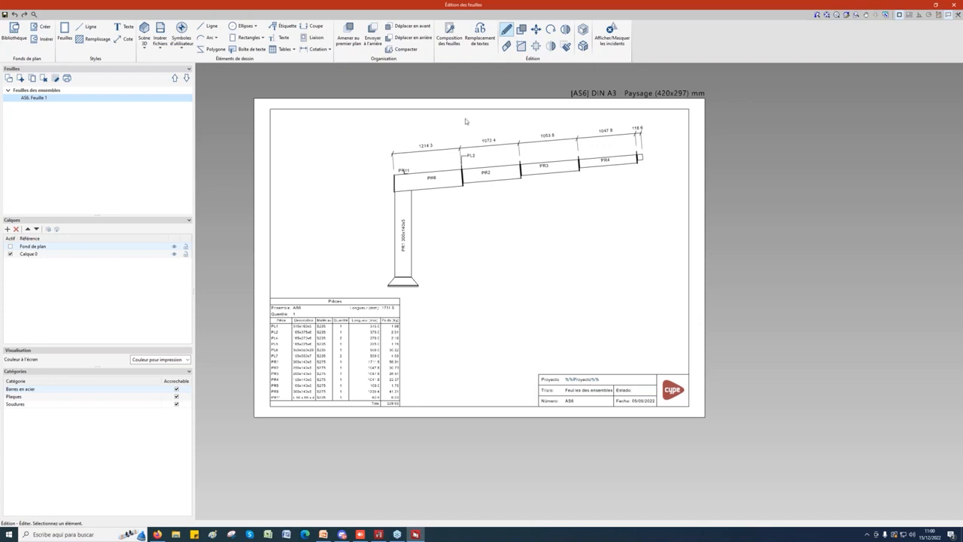
pyautogui.click(484, 44)
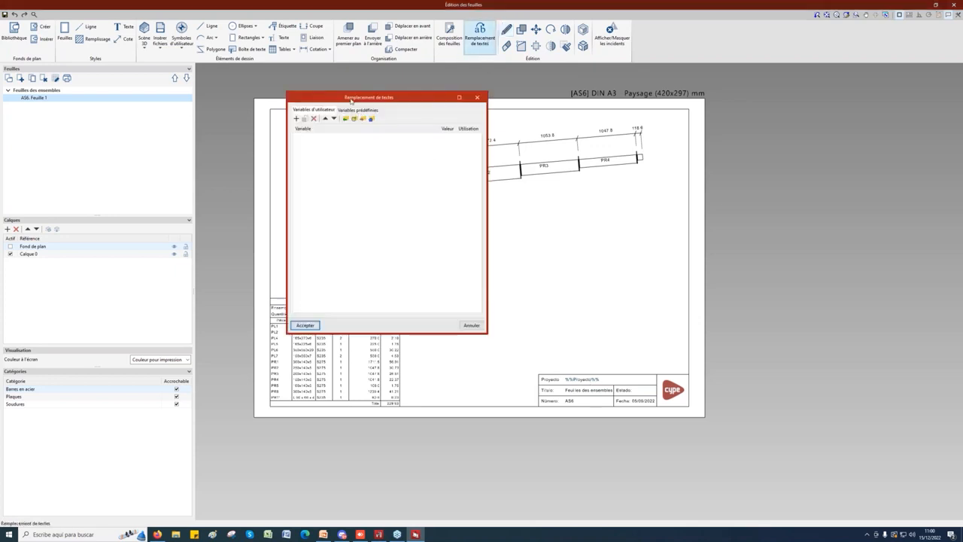
pyautogui.moveTo(360, 99); pyautogui.dragTo(332, 108)
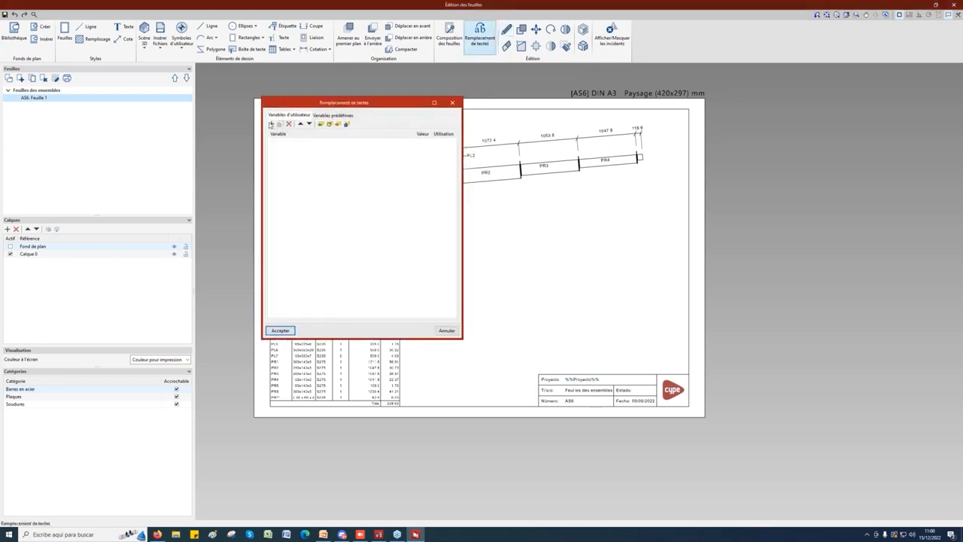
pyautogui.click(271, 124)
pyautogui.click(297, 143)
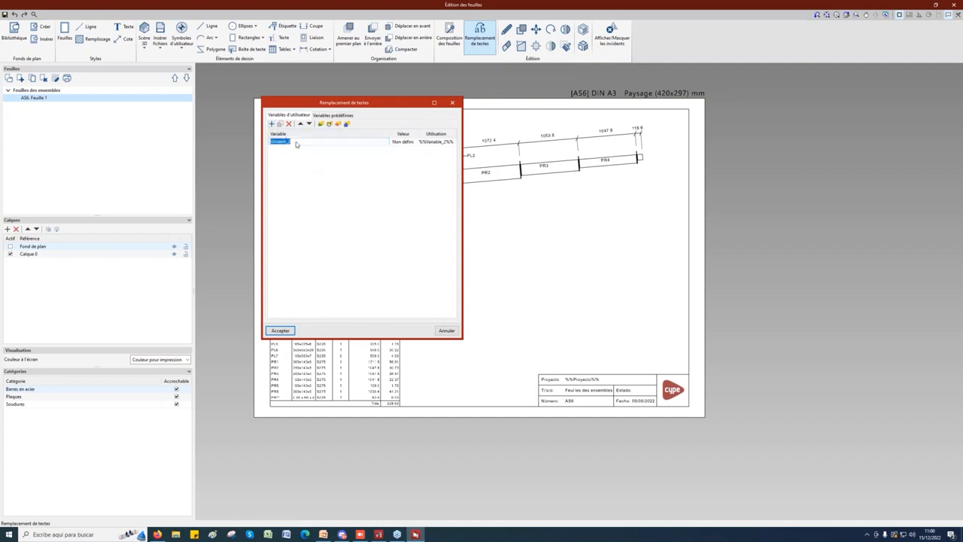
pyautogui.press('BackSpace')
pyautogui.click(410, 144)
pyautogui.write('C')
pyautogui.press('Return')
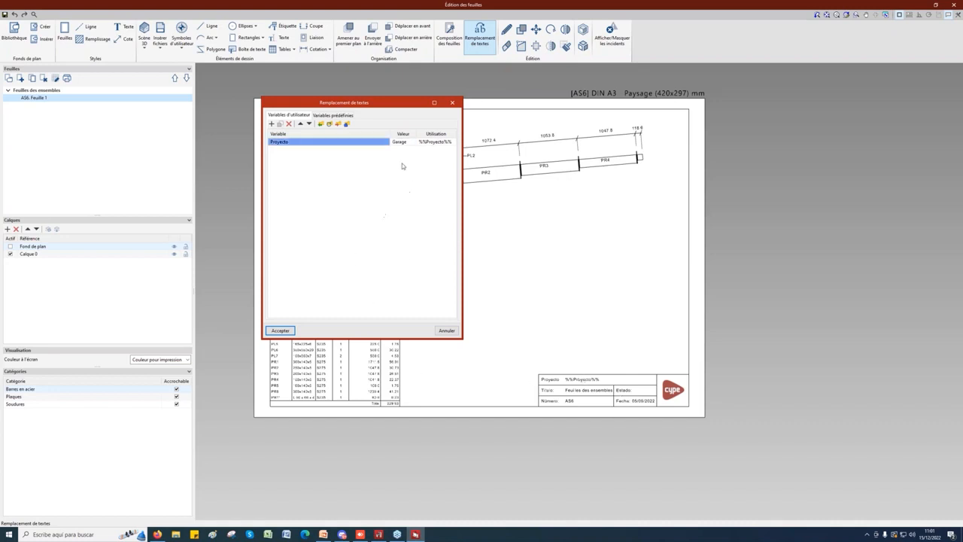
pyautogui.click(280, 331)
pyautogui.scroll(-1, 547, 350)
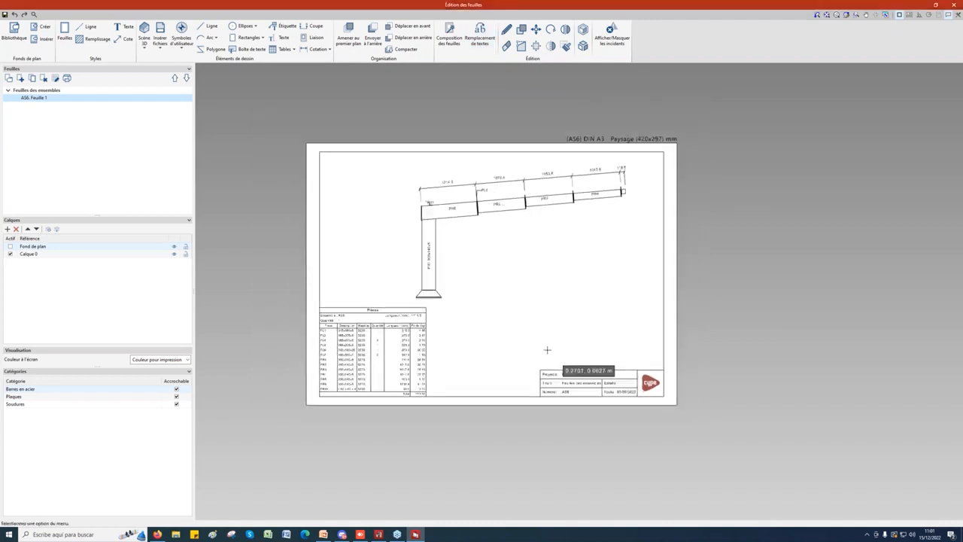
pyautogui.scroll(1, 550, 350)
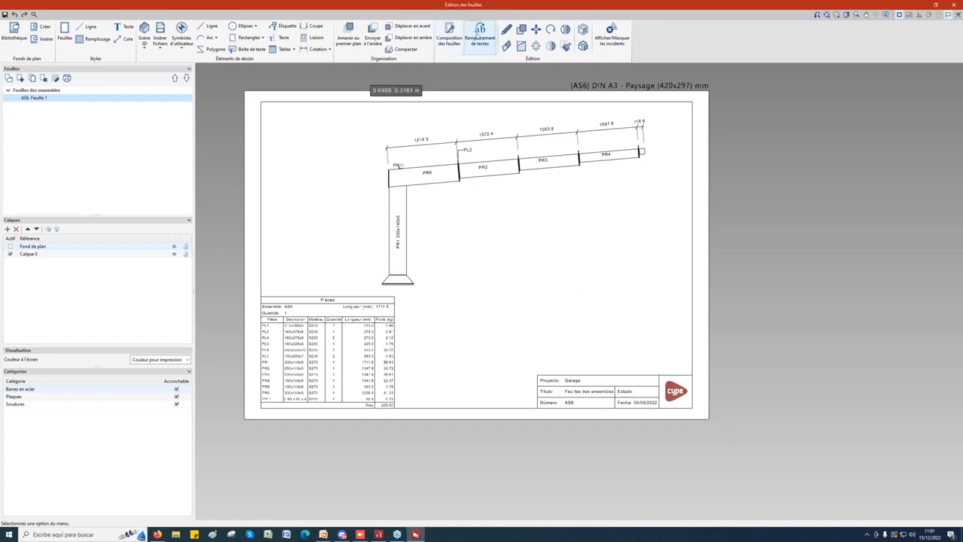
# Close the AS6 assembly sheet and open the model views sheet (Vues du modèle)
pyautogui.click(507, 46)
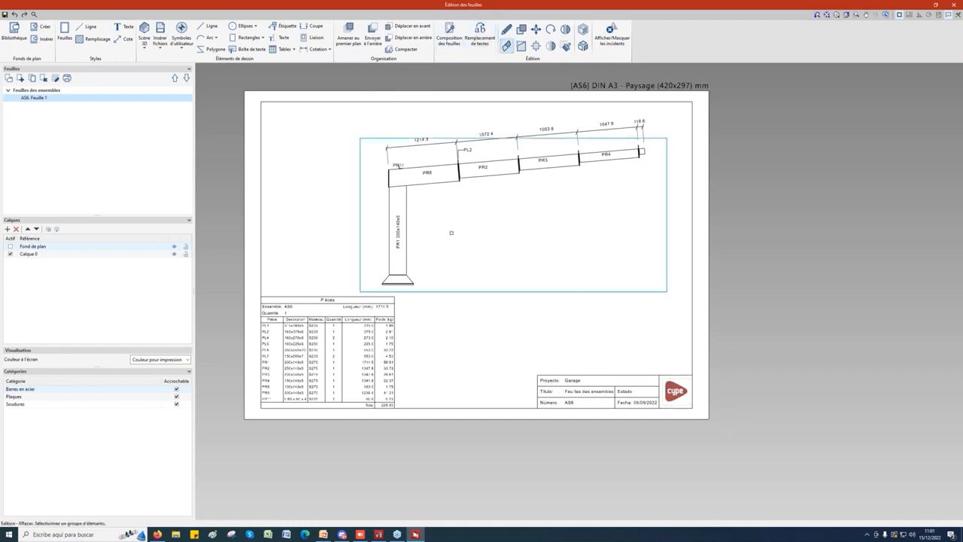
pyautogui.scroll(-1, 467, 240)
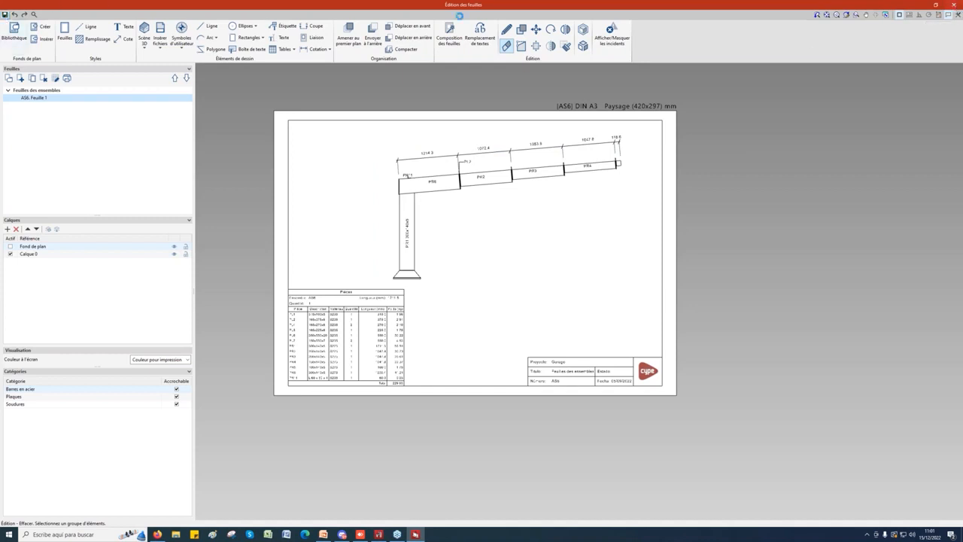
pyautogui.click(958, 15)
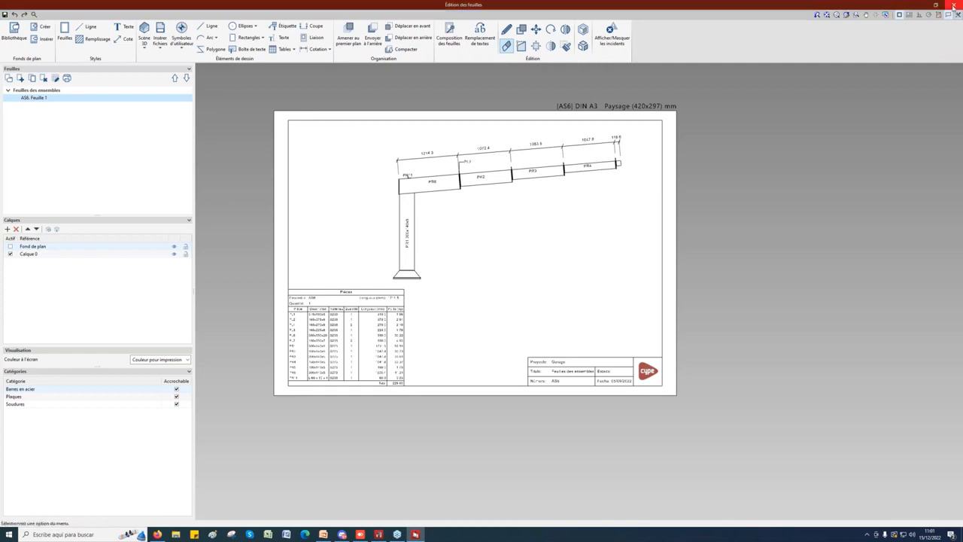
pyautogui.scroll(-1, 476, 259)
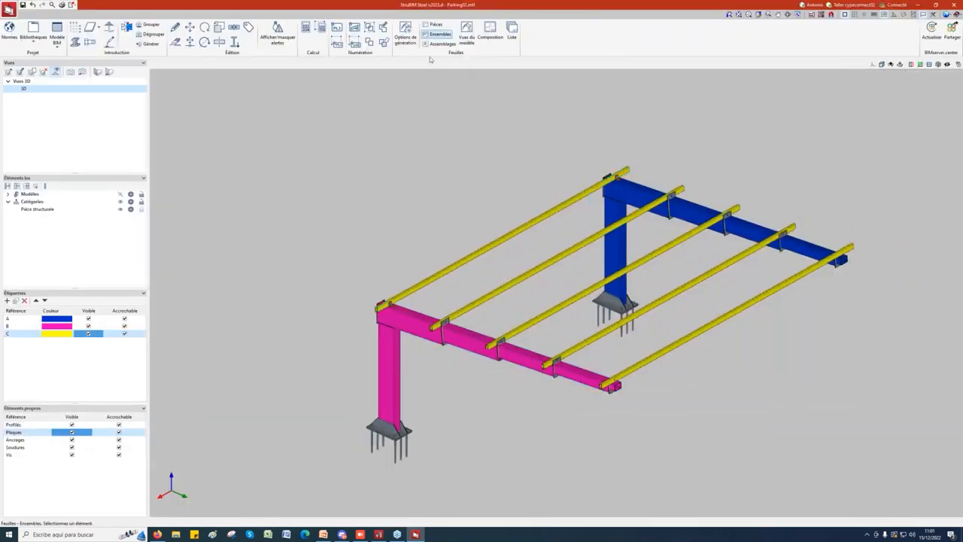
pyautogui.click(467, 34)
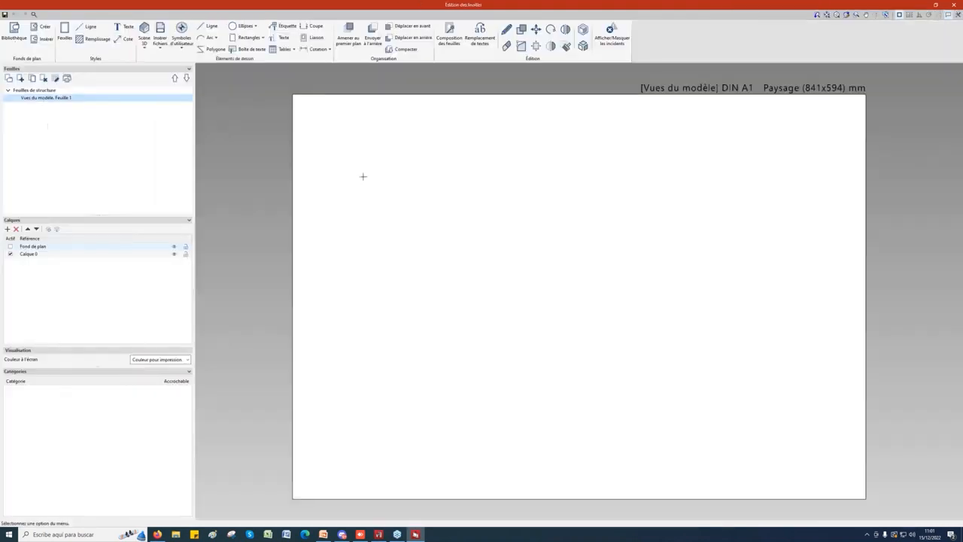
# Insert a 3D scene of the complete model across the middle of the sheet, using the 3D view
pyautogui.click(145, 45)
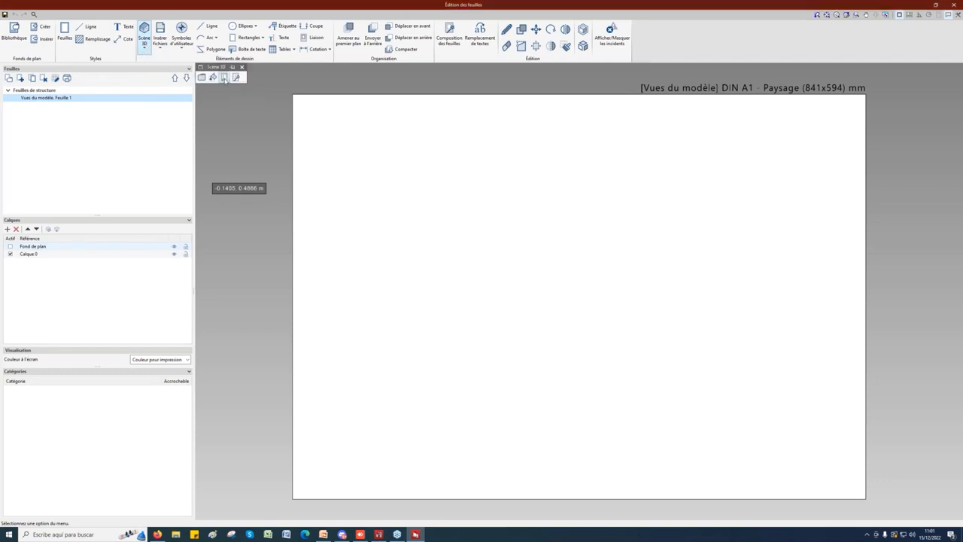
pyautogui.click(224, 79)
pyautogui.click(392, 173)
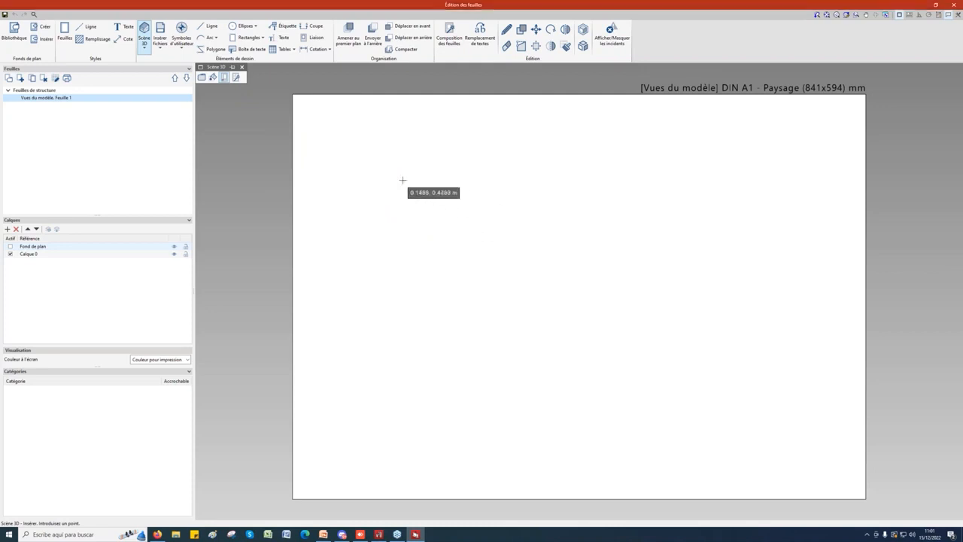
pyautogui.click(757, 401)
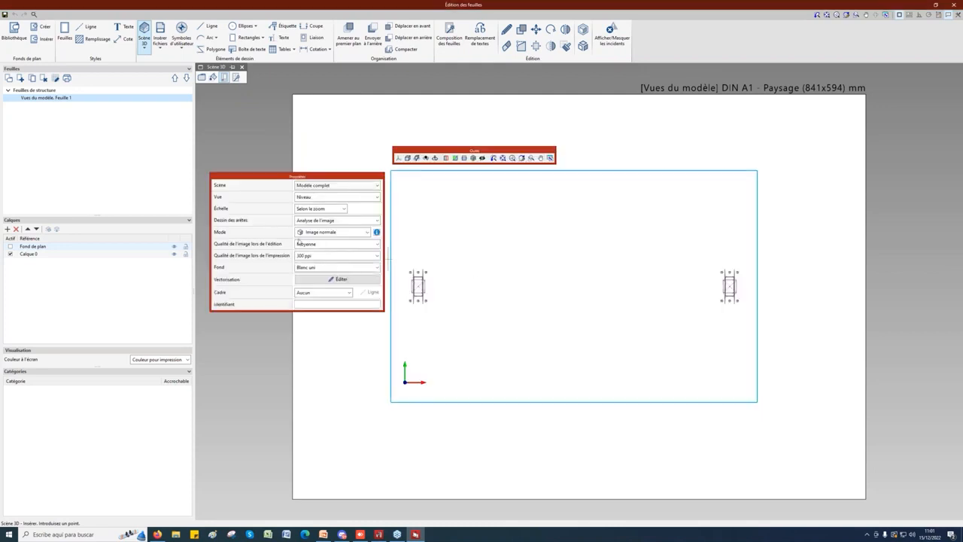
pyautogui.click(335, 198)
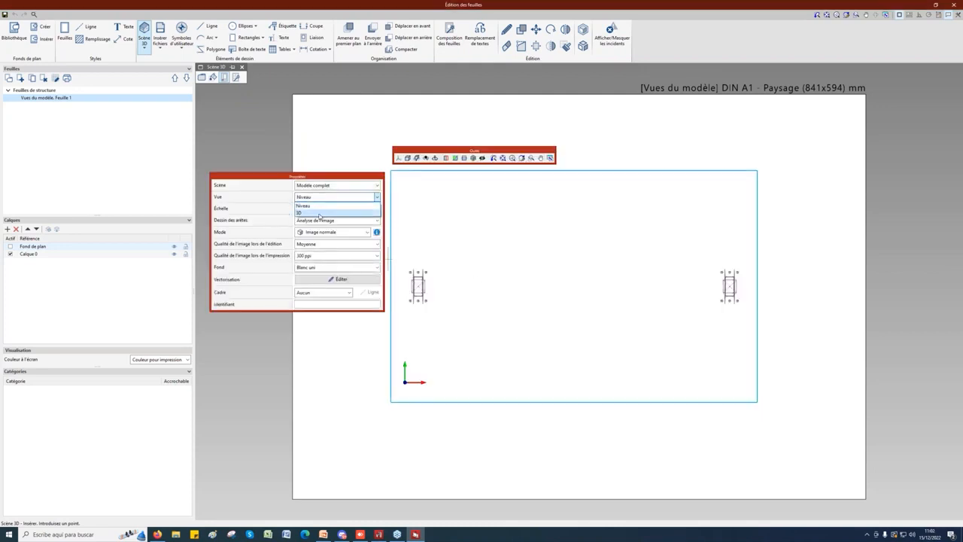
pyautogui.click(319, 214)
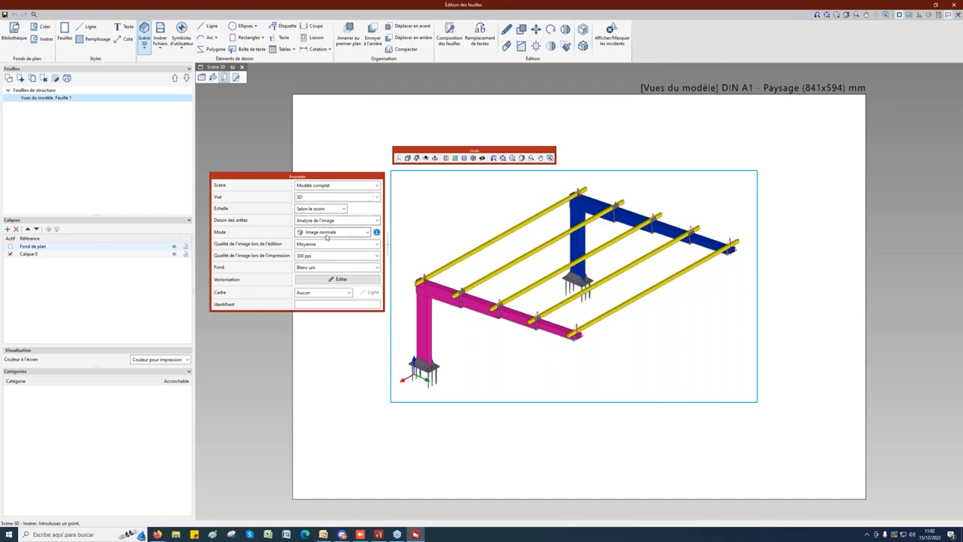
pyautogui.click(358, 342)
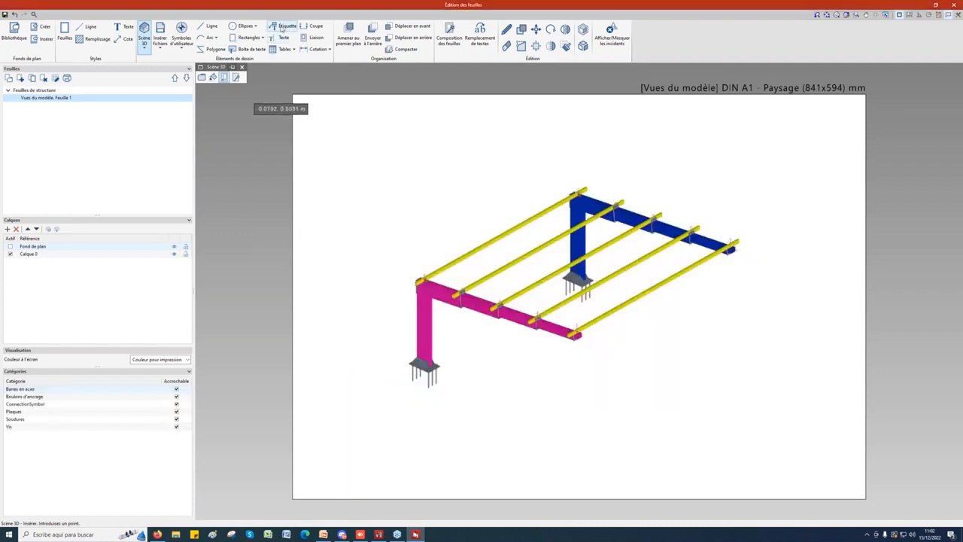
# Label the connection symbols of the pink frame's first two purlin joints with leader labels Type 2 and Type 9
pyautogui.click(285, 27)
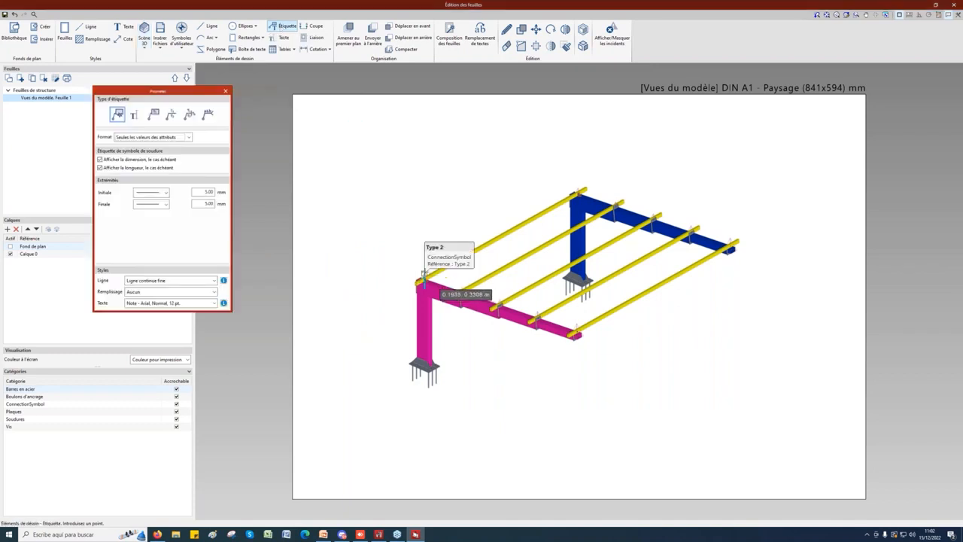
pyautogui.click(424, 276)
pyautogui.click(416, 261)
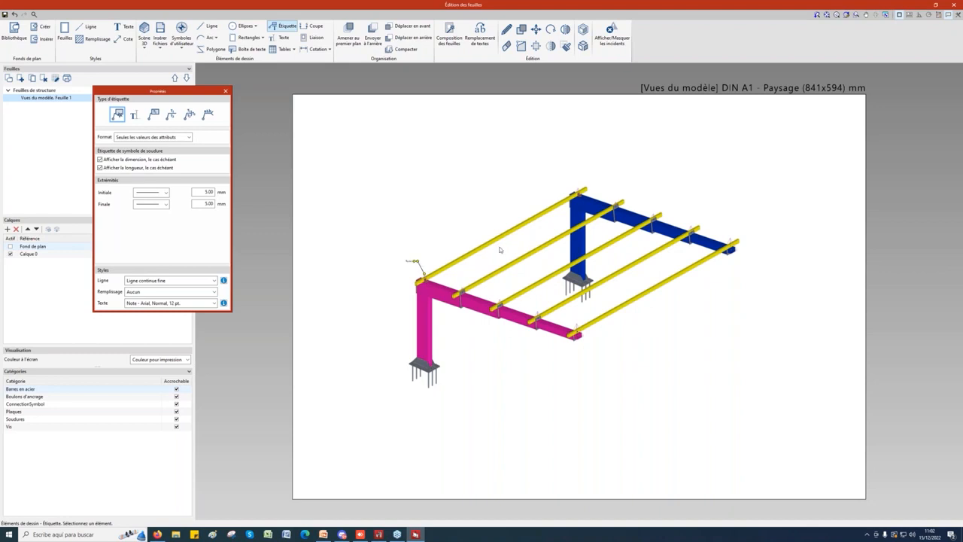
pyautogui.scroll(4, 468, 295)
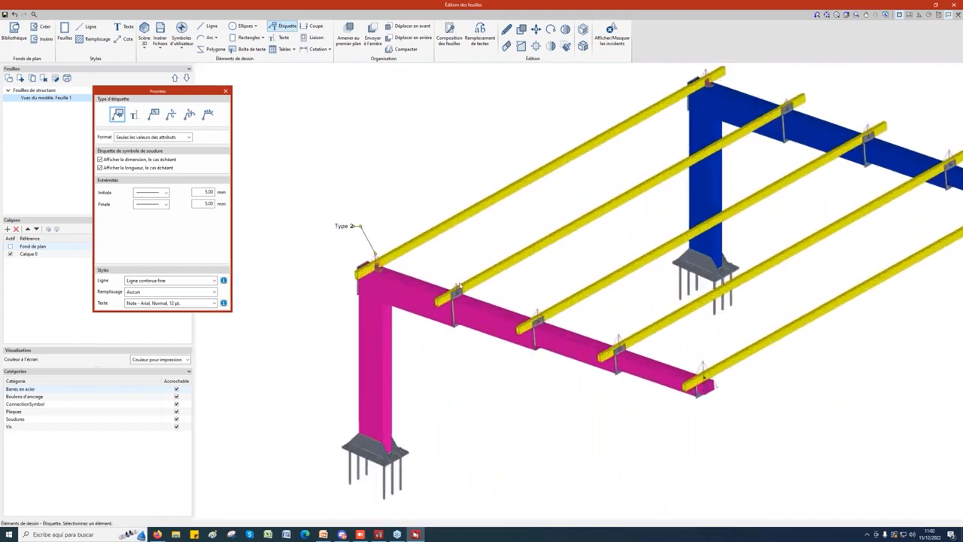
pyautogui.click(455, 289)
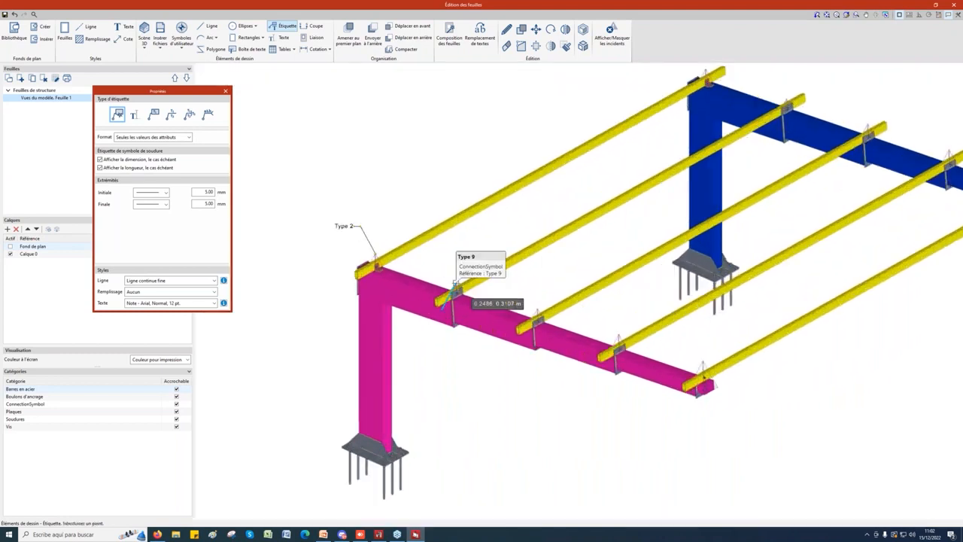
pyautogui.click(461, 260)
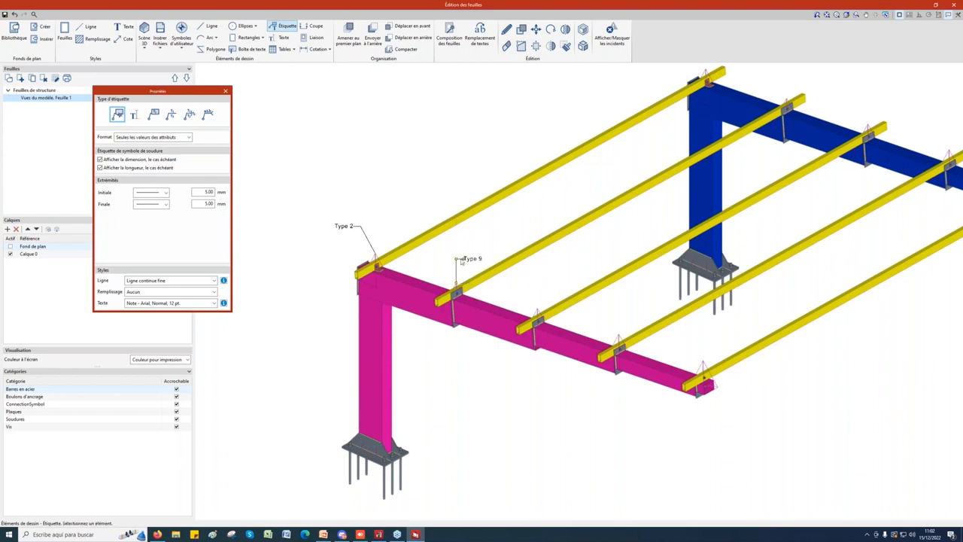
pyautogui.rightClick(456, 171)
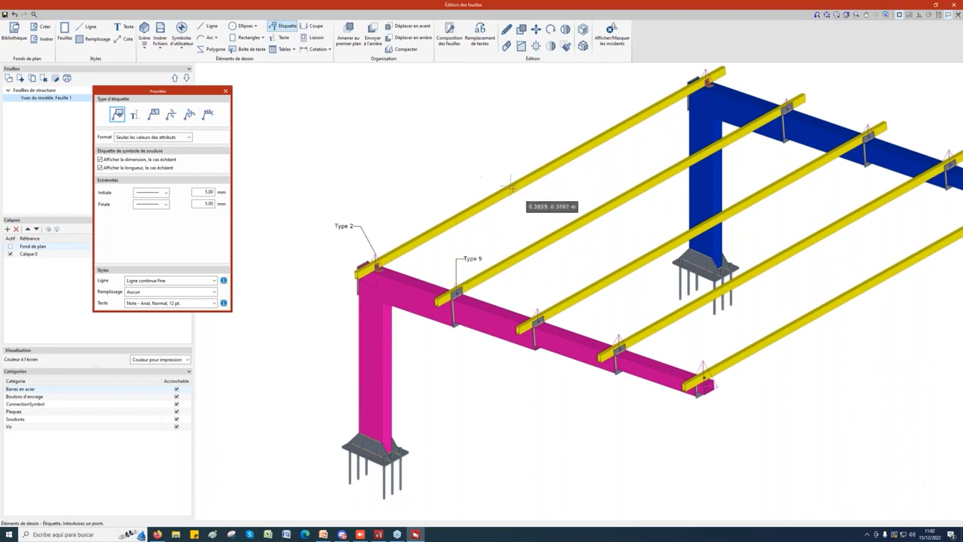
pyautogui.rightClick(497, 173)
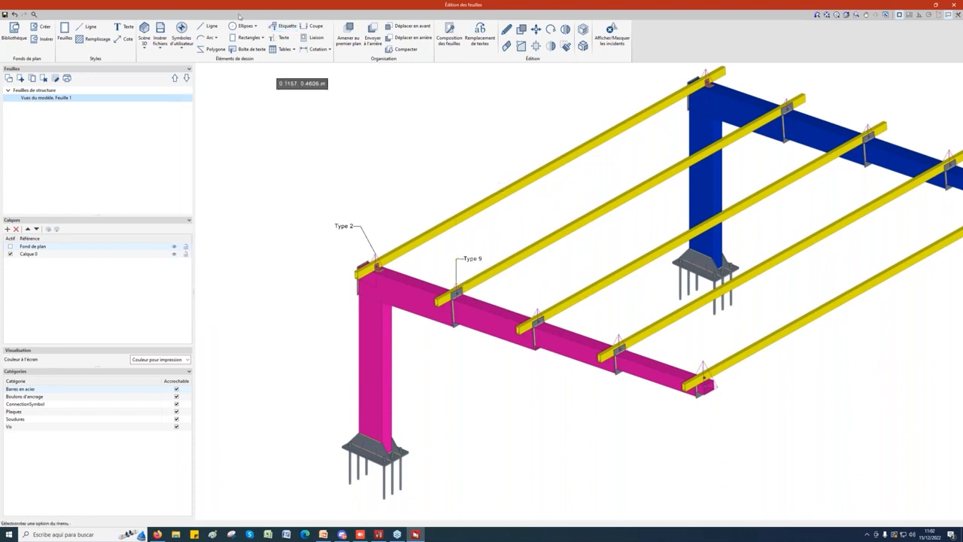
pyautogui.click(287, 27)
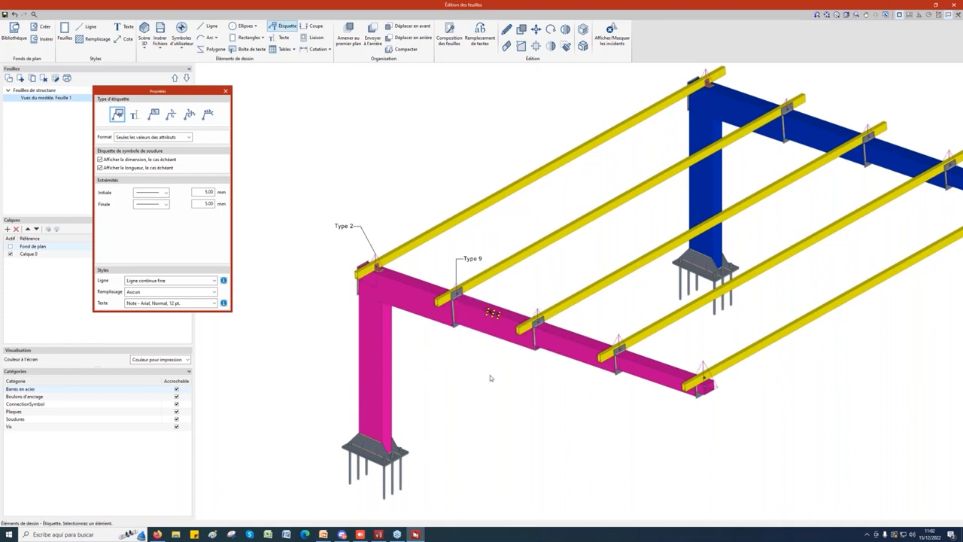
pyautogui.scroll(4, 503, 347)
pyautogui.scroll(-6, 496, 310)
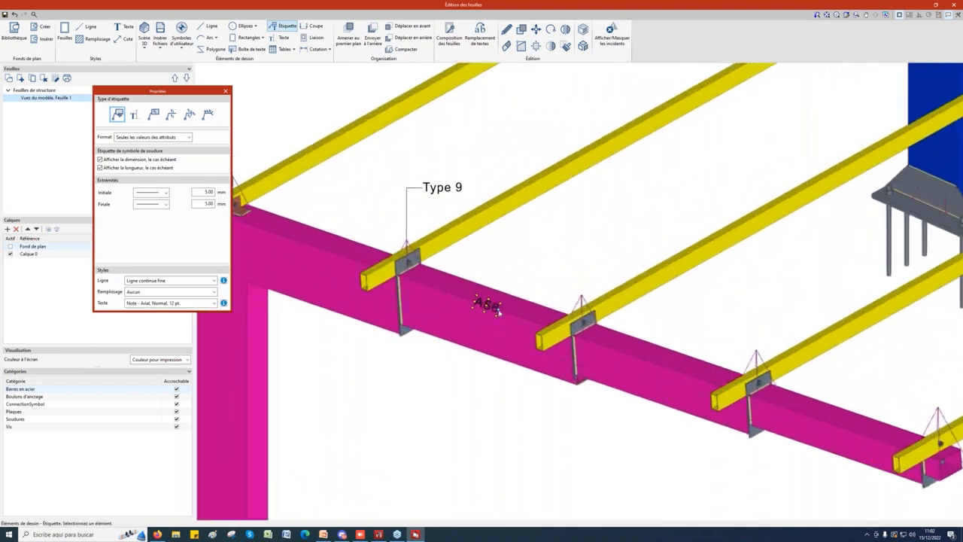
pyautogui.click(225, 91)
pyautogui.scroll(-3, 383, 198)
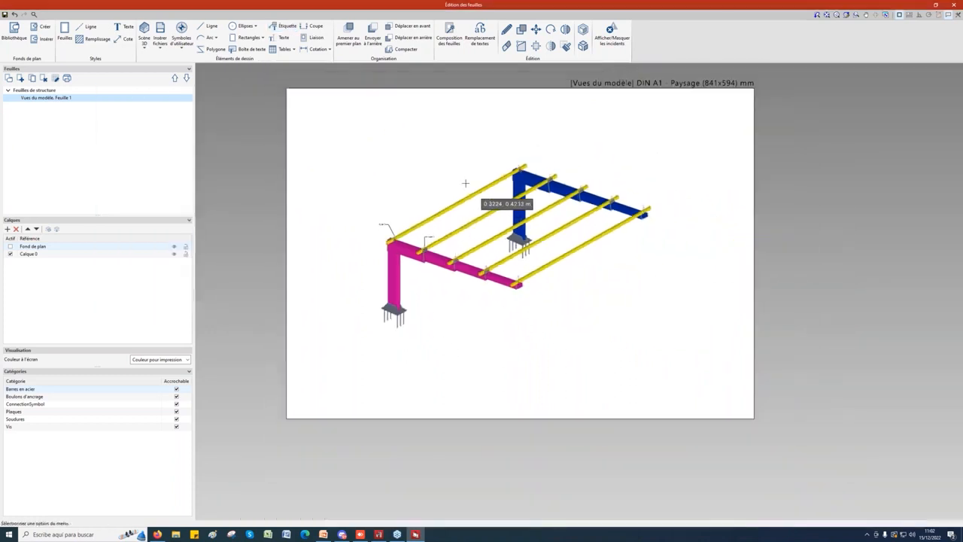
# Close the model views sheet, open the sheet composition and show the sheets awaiting assignment (En attente d'attribution)
pyautogui.click(957, 5)
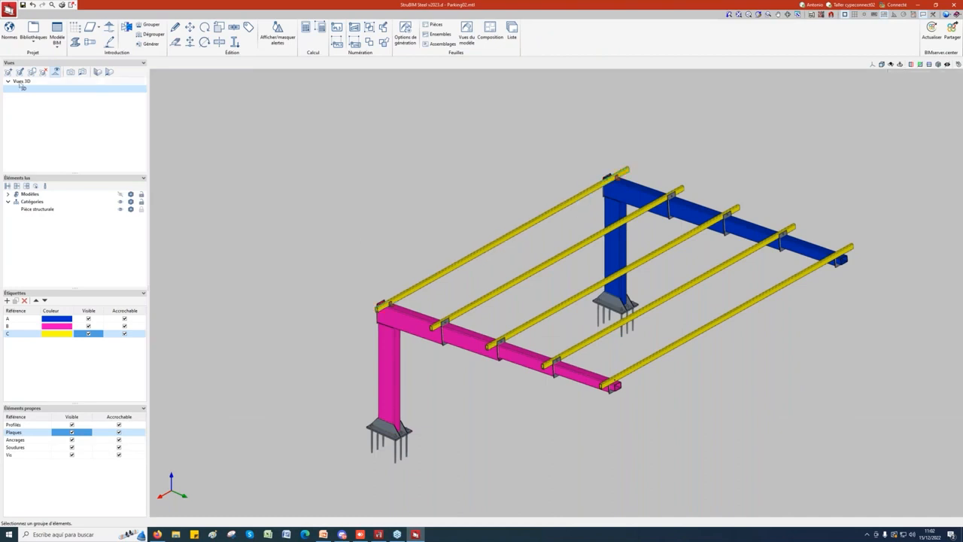
pyautogui.click(492, 32)
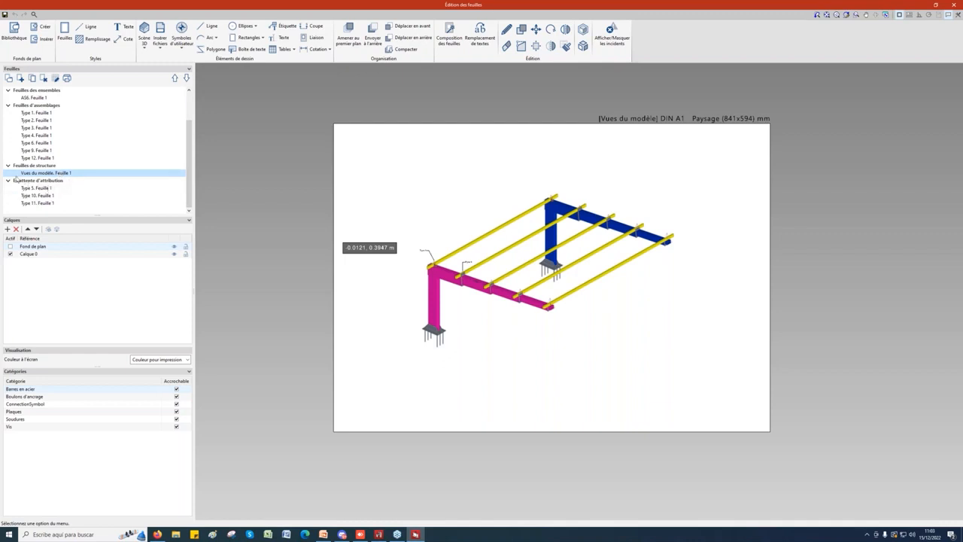
pyautogui.doubleClick(37, 186)
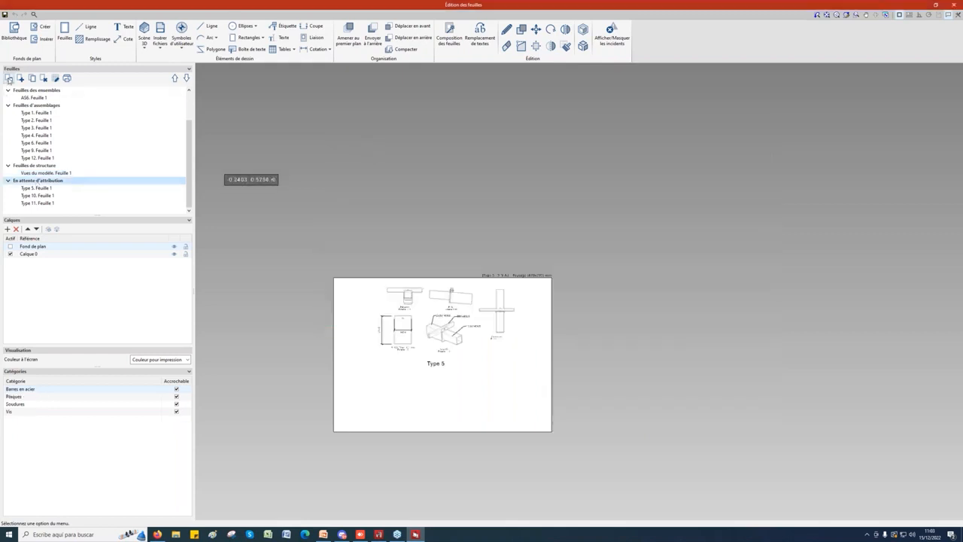
# Add a sheet group named Mix
pyautogui.click(9, 78)
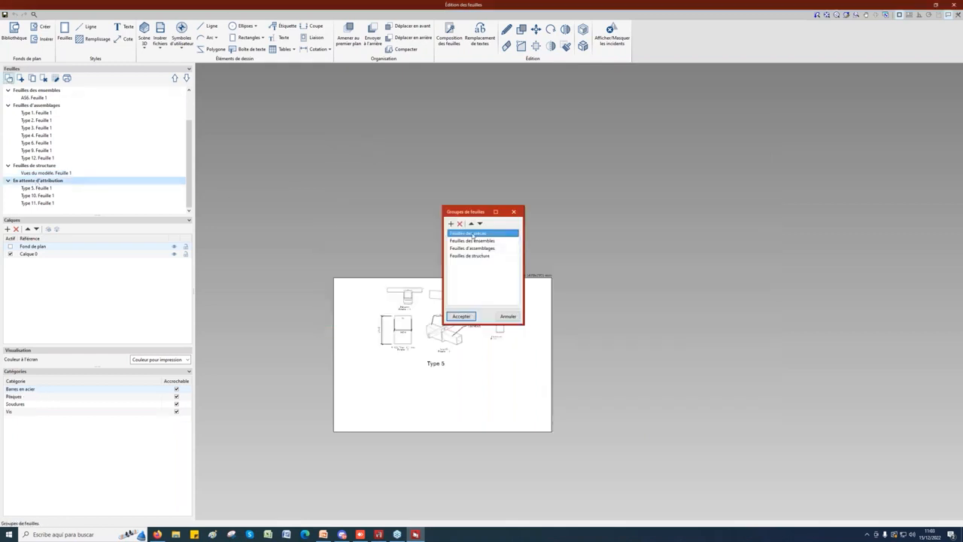
pyautogui.click(452, 224)
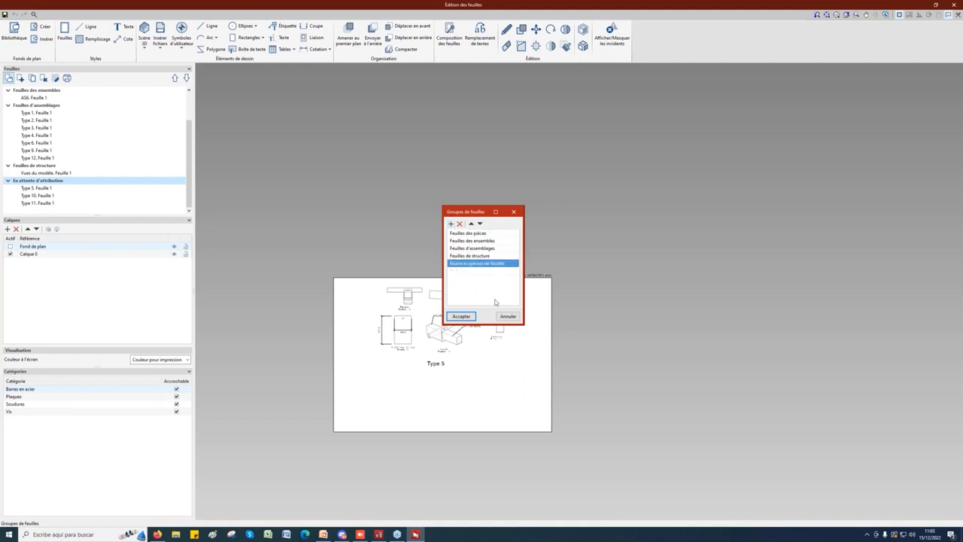
pyautogui.write('Mix')
pyautogui.press('Return')
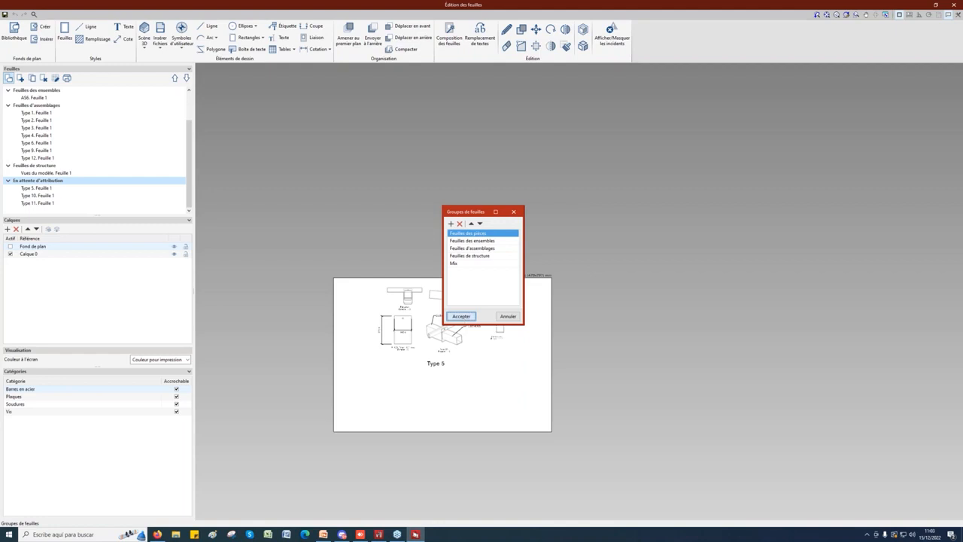
pyautogui.click(472, 314)
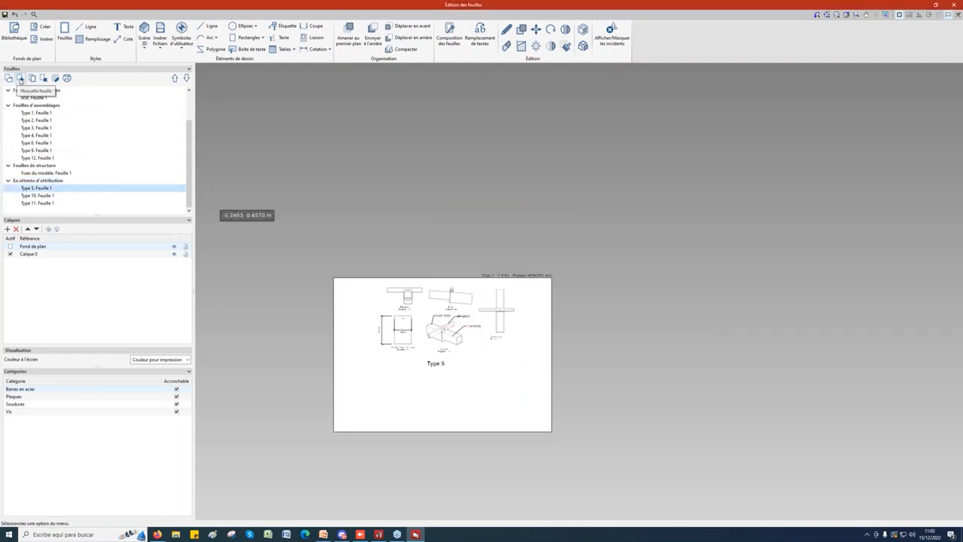
# Start a new sheet and set its reference to Mixture assemblages
pyautogui.click(21, 79)
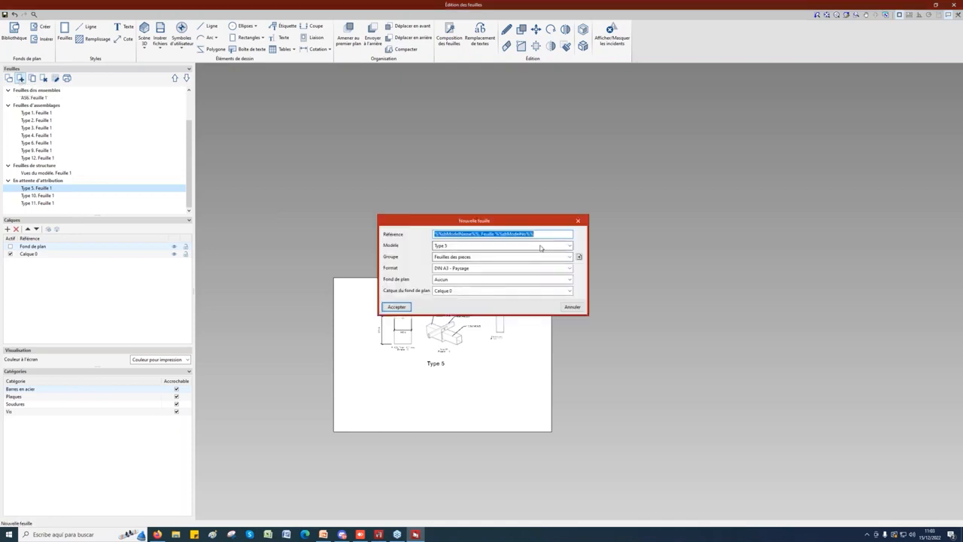
pyautogui.click(540, 247)
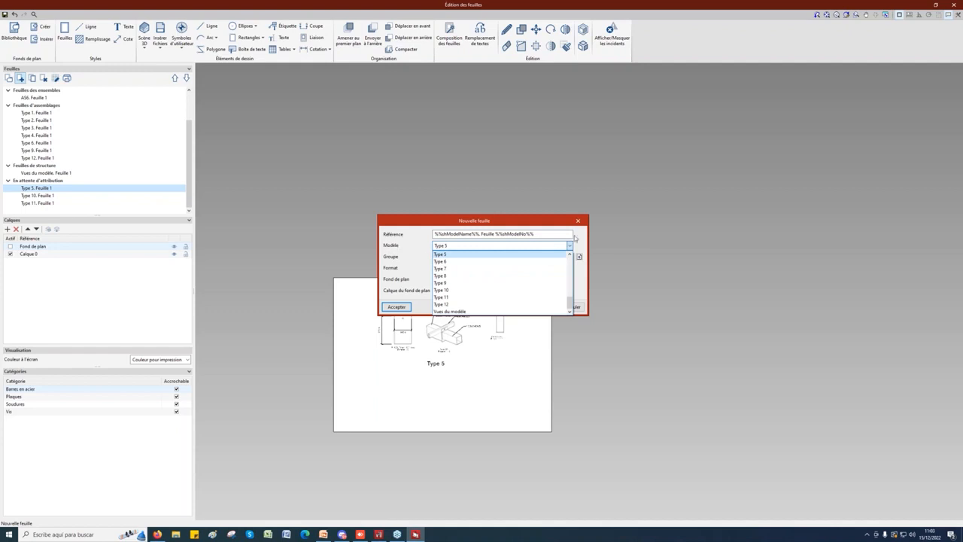
pyautogui.click(545, 233)
pyautogui.moveTo(545, 233); pyautogui.dragTo(391, 233)
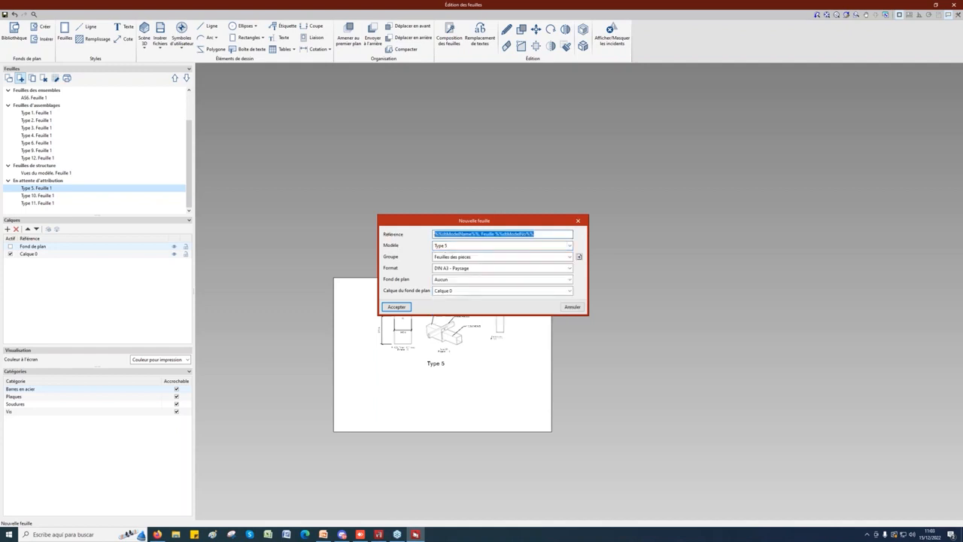
pyautogui.write('Rla')
pyautogui.press('BackSpace')
pyautogui.press('BackSpace')
pyautogui.press('BackSpace')
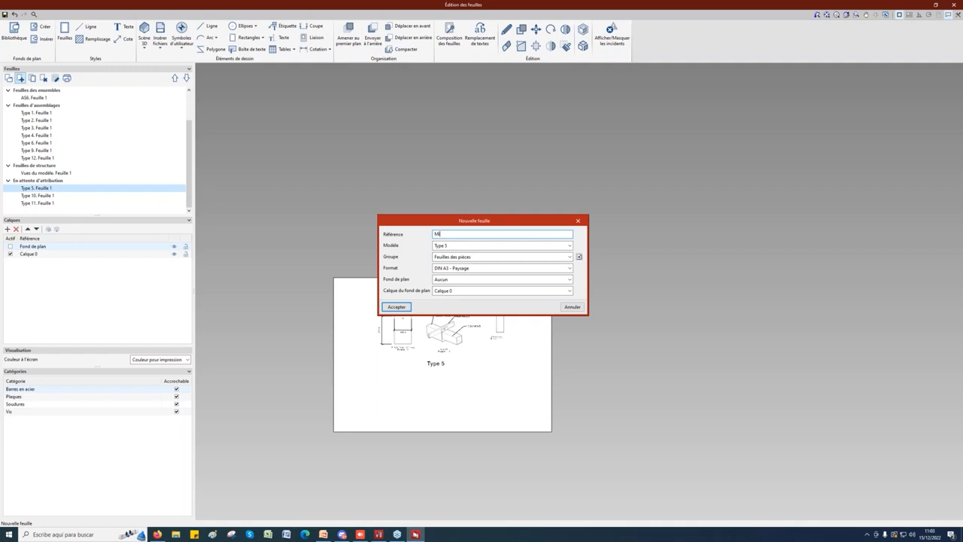
pyautogui.write('Mixture assemblage')
# Set the new sheet's model to the blank ---- option so that it is tied to no element
pyautogui.click(454, 246)
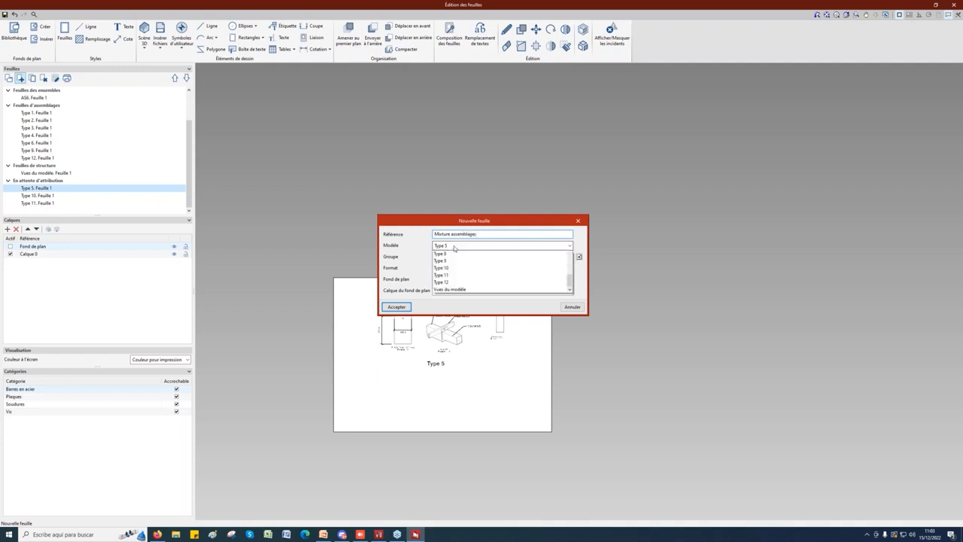
pyautogui.moveTo(571, 304); pyautogui.dragTo(581, 261)
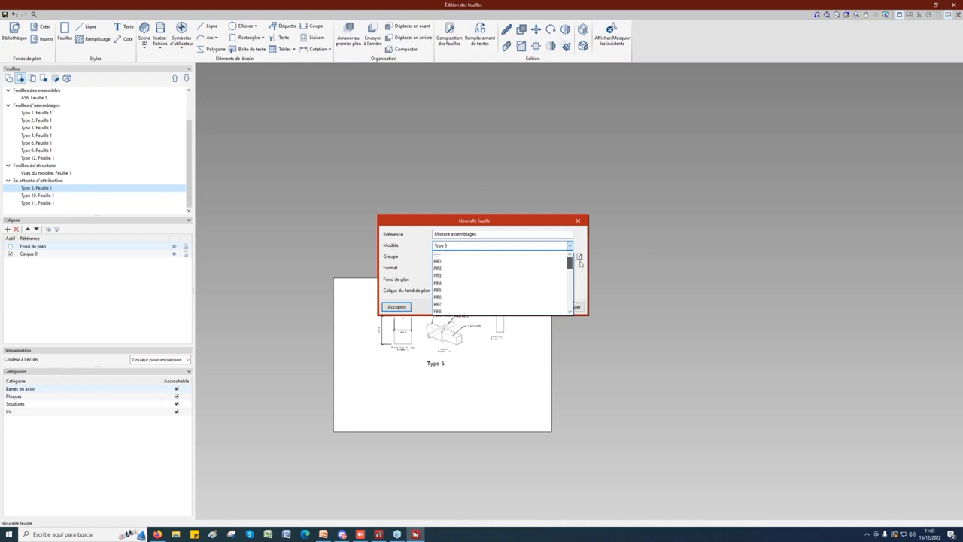
pyautogui.click(446, 255)
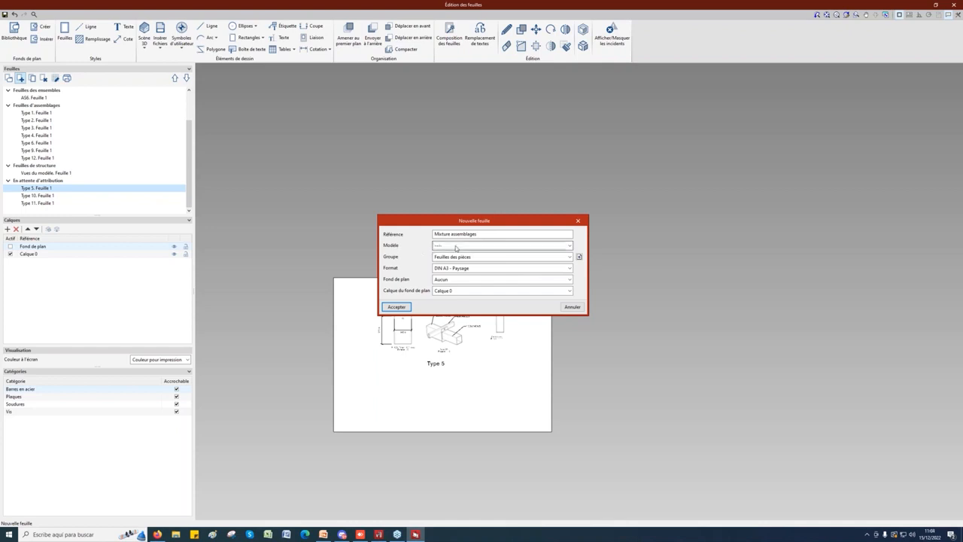
# Assign the new sheet to the Mix group, set its format to DIN A1 - Paysage and create it
pyautogui.click(526, 264)
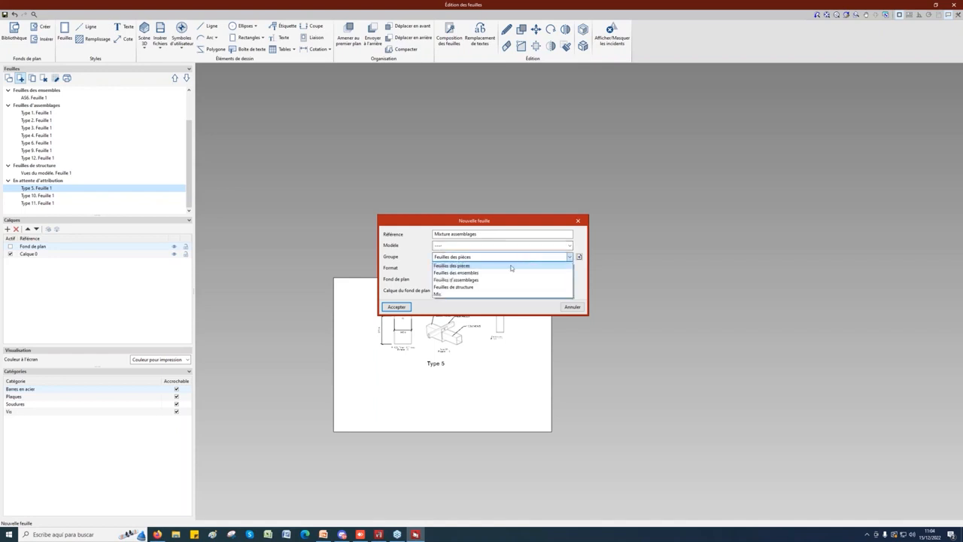
pyautogui.click(448, 299)
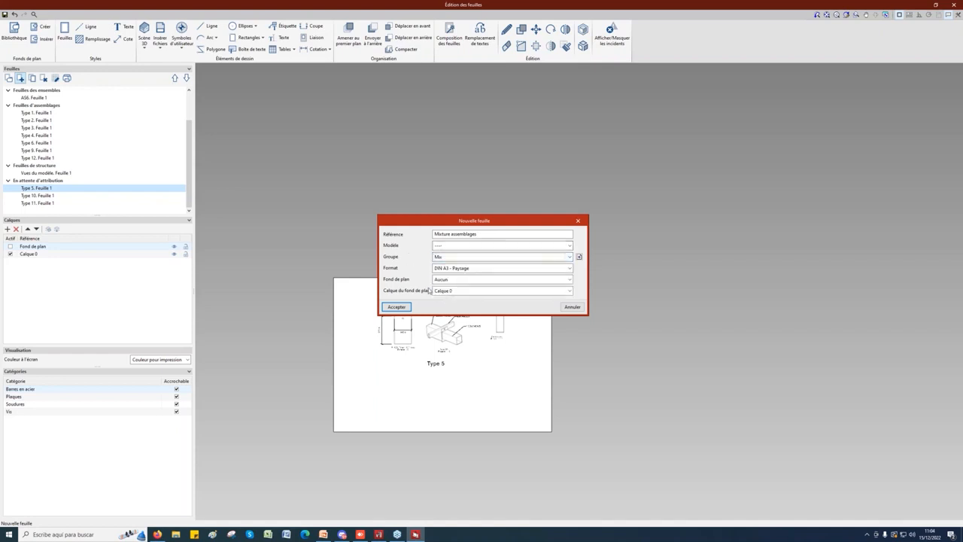
pyautogui.click(461, 269)
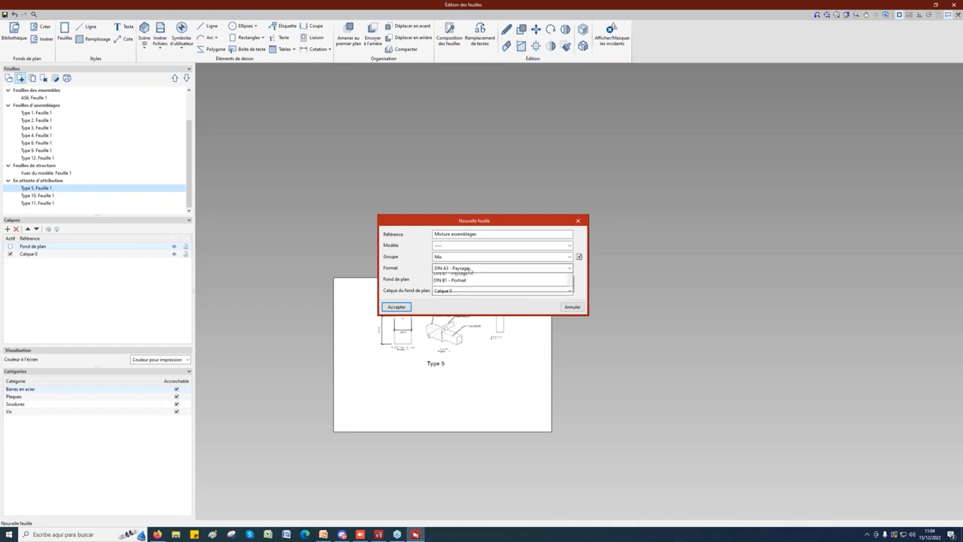
pyautogui.scroll(3, 453, 327)
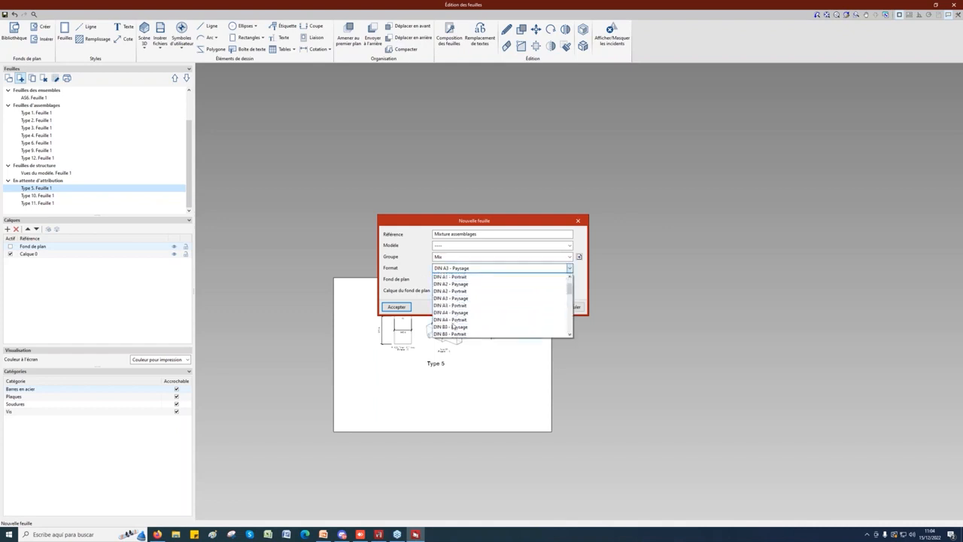
pyautogui.moveTo(569, 292); pyautogui.dragTo(570, 291)
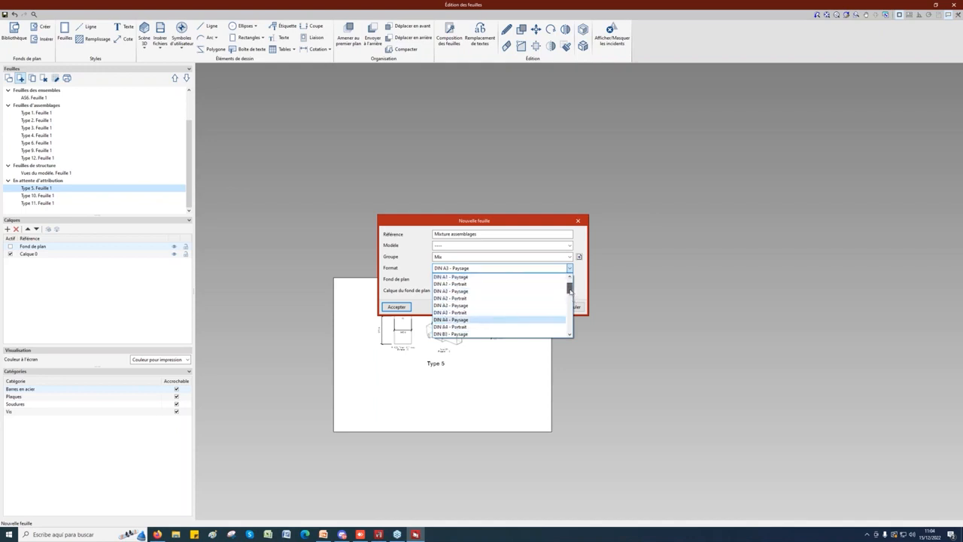
pyautogui.click(455, 277)
pyautogui.click(396, 306)
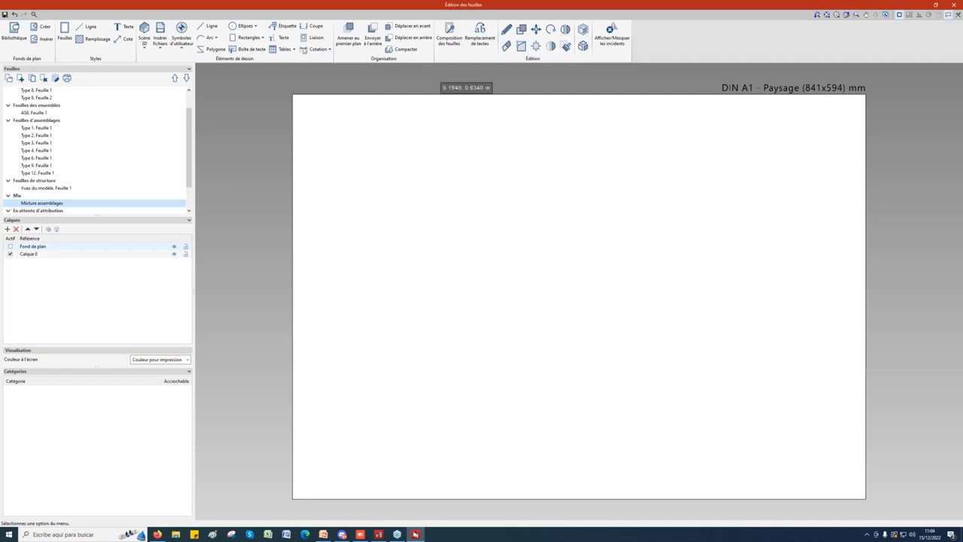
# Insert a link to the Type 7. Feuille 1 sheet in the upper-left area of Mixture assemblages
pyautogui.click(315, 37)
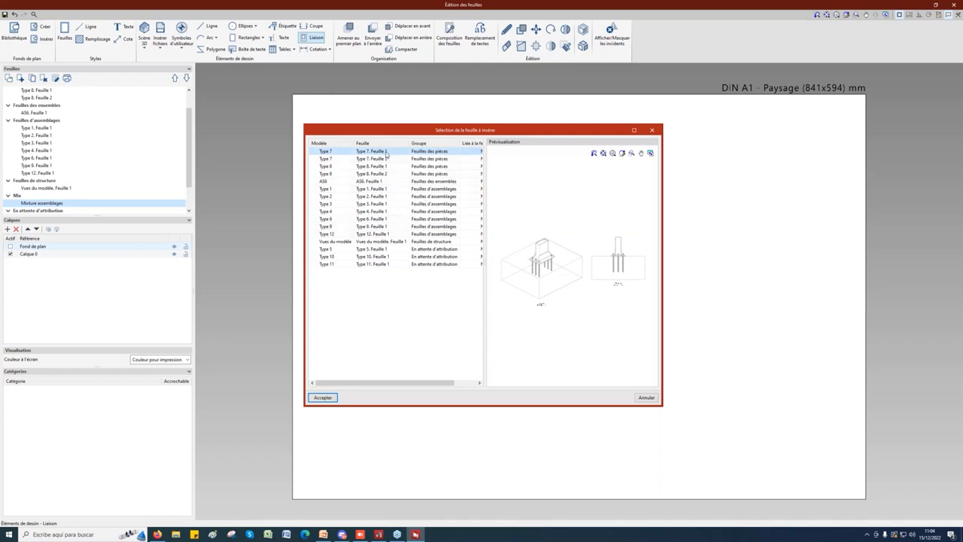
pyautogui.click(325, 398)
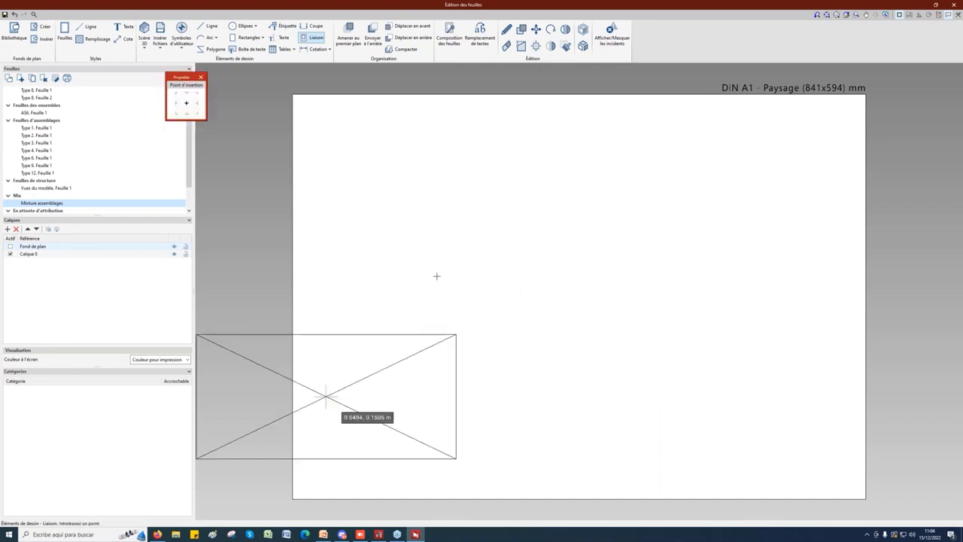
pyautogui.click(467, 210)
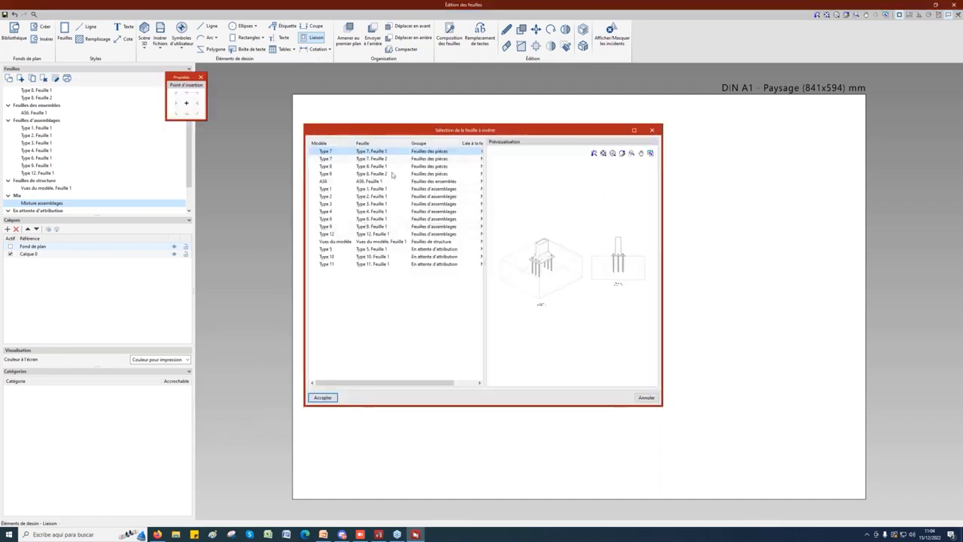
# Preview the other available sheets and insert a link to Type 1. Feuille 1 in the upper-right area of the sheet
pyautogui.click(387, 159)
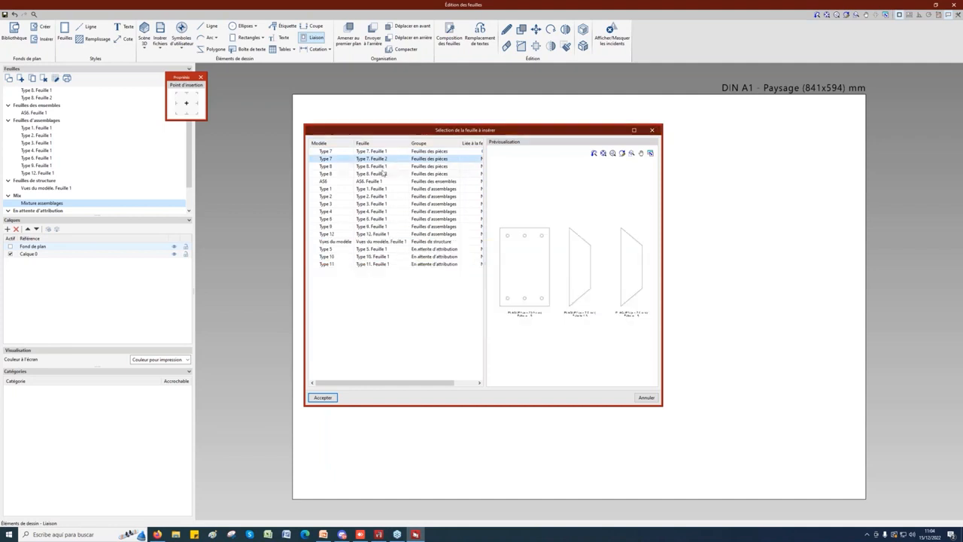
pyautogui.click(385, 166)
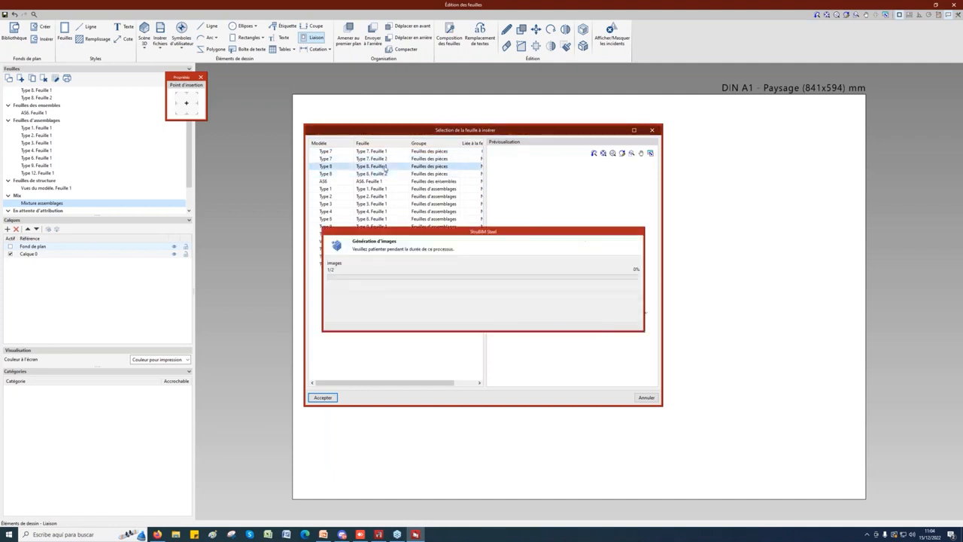
pyautogui.click(383, 174)
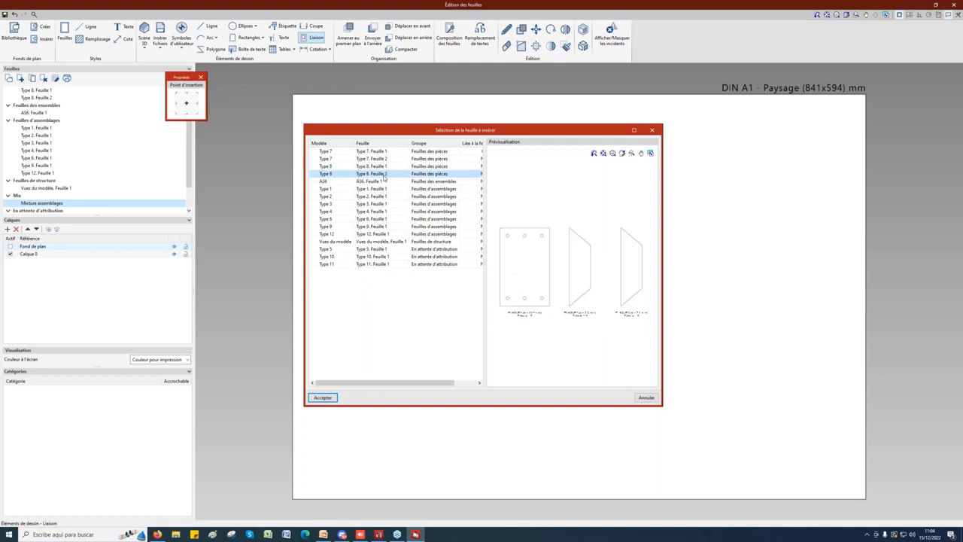
pyautogui.click(384, 182)
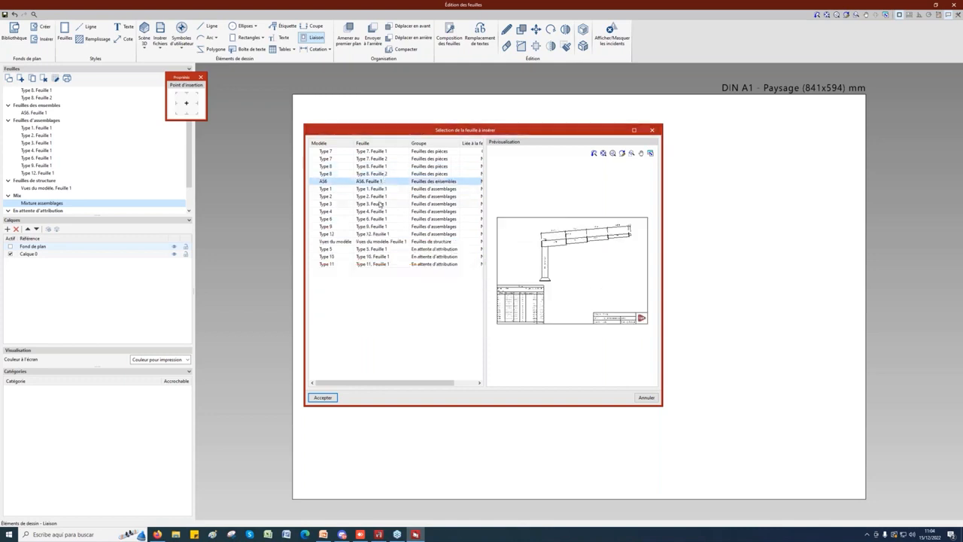
pyautogui.click(381, 189)
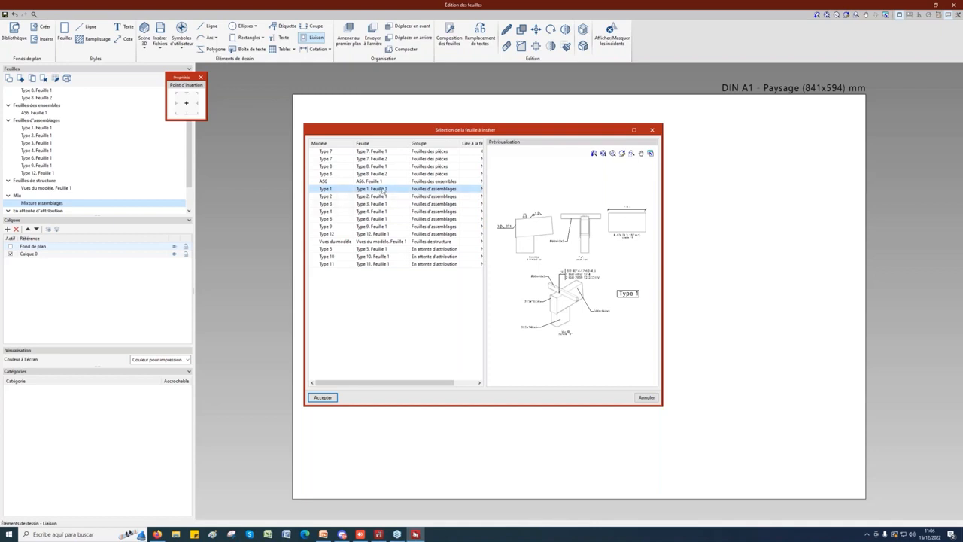
pyautogui.click(323, 398)
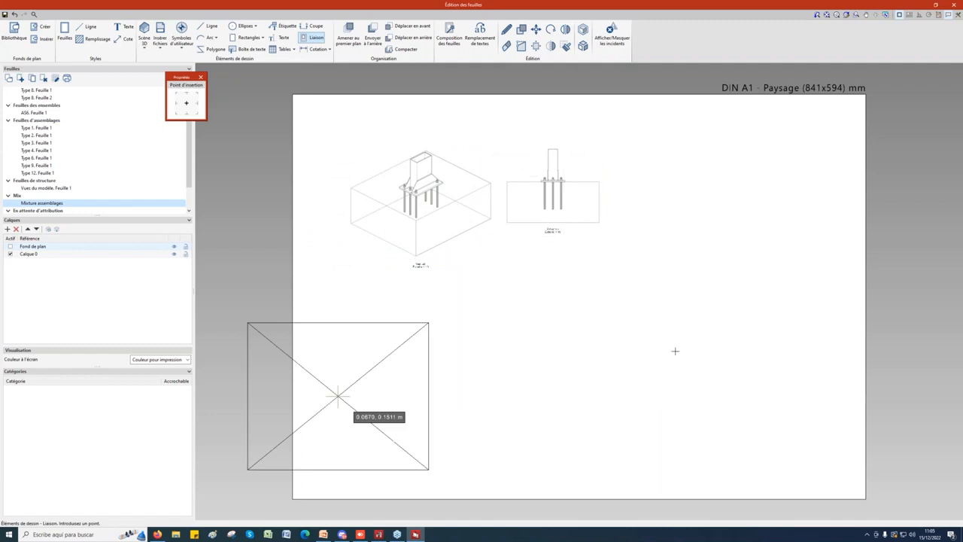
pyautogui.click(724, 201)
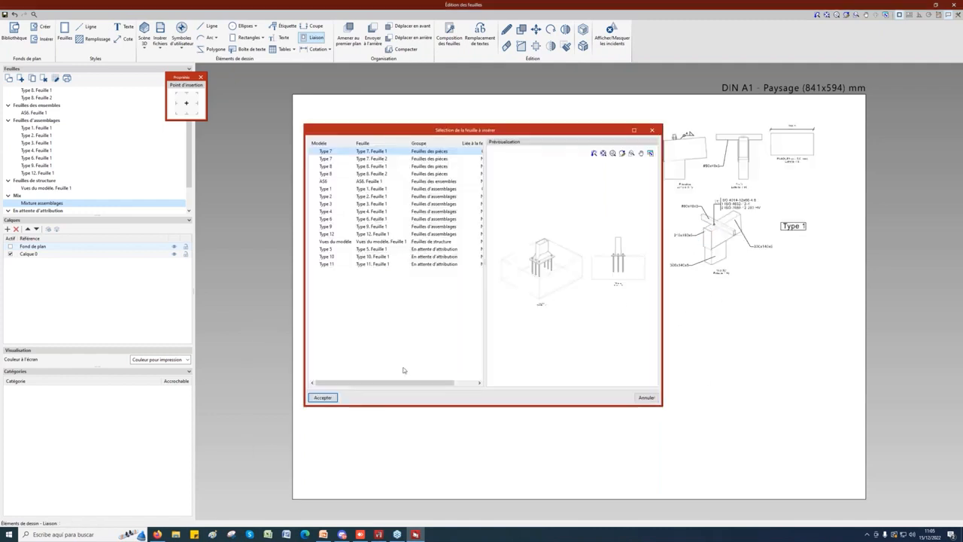
pyautogui.click(329, 398)
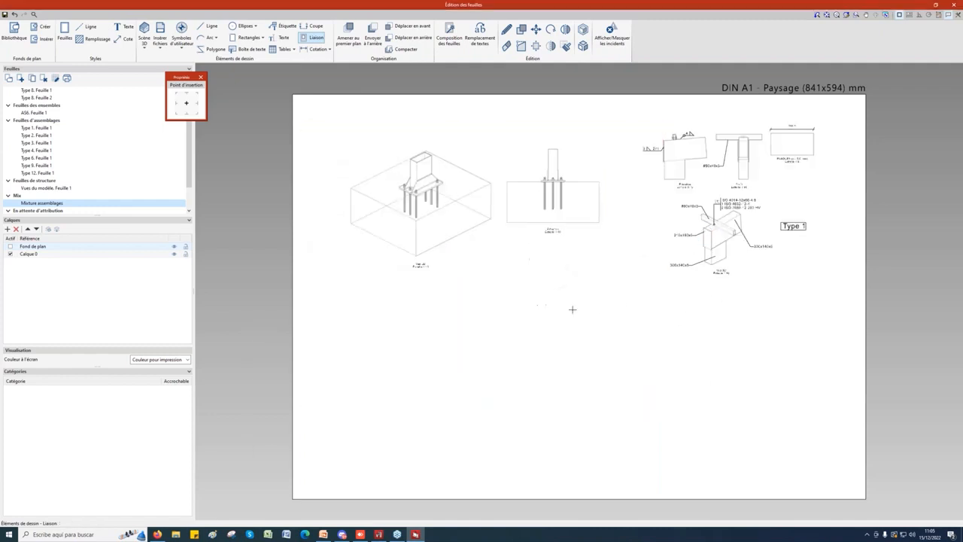
pyautogui.click(532, 387)
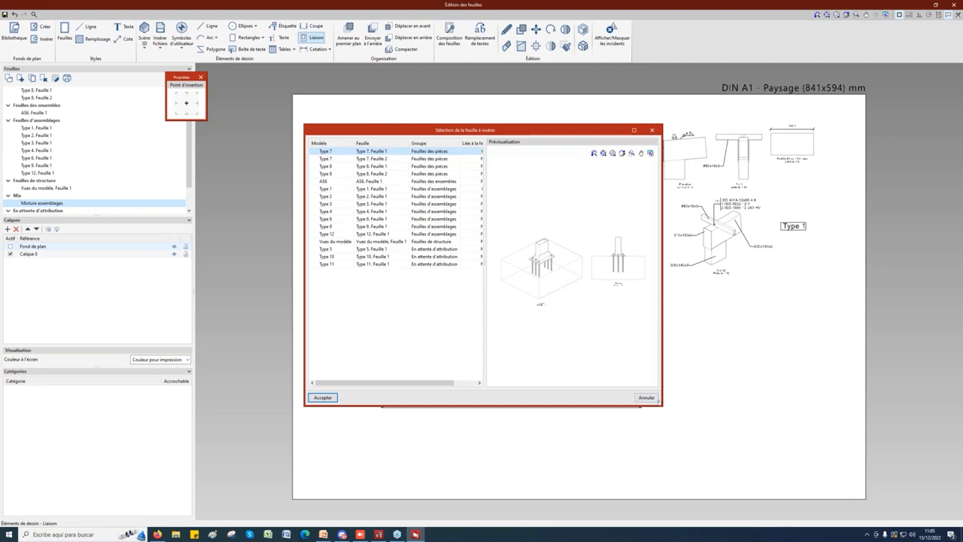
pyautogui.click(646, 397)
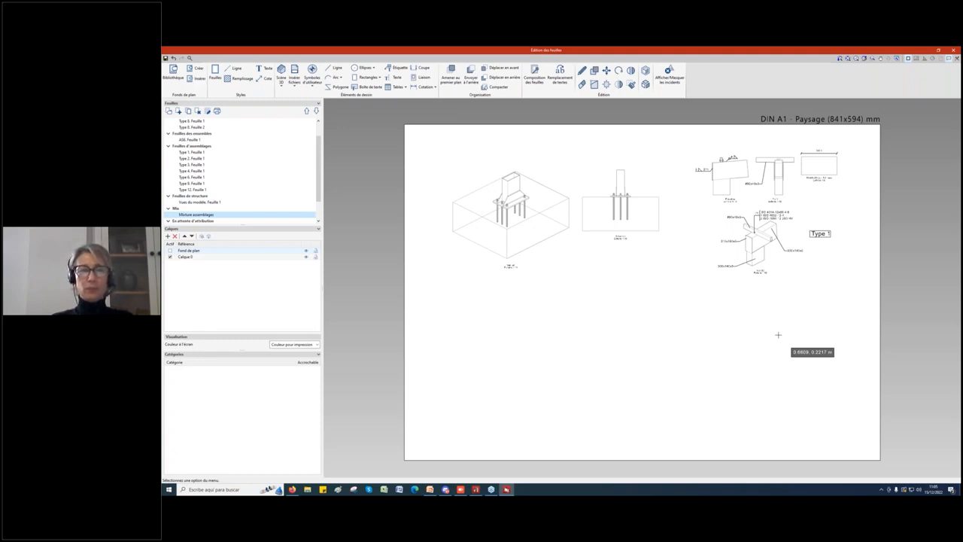
# Close the sheet editor and switch the visibility of the elements labelled A off and back on in the 3D model
pyautogui.click(954, 50)
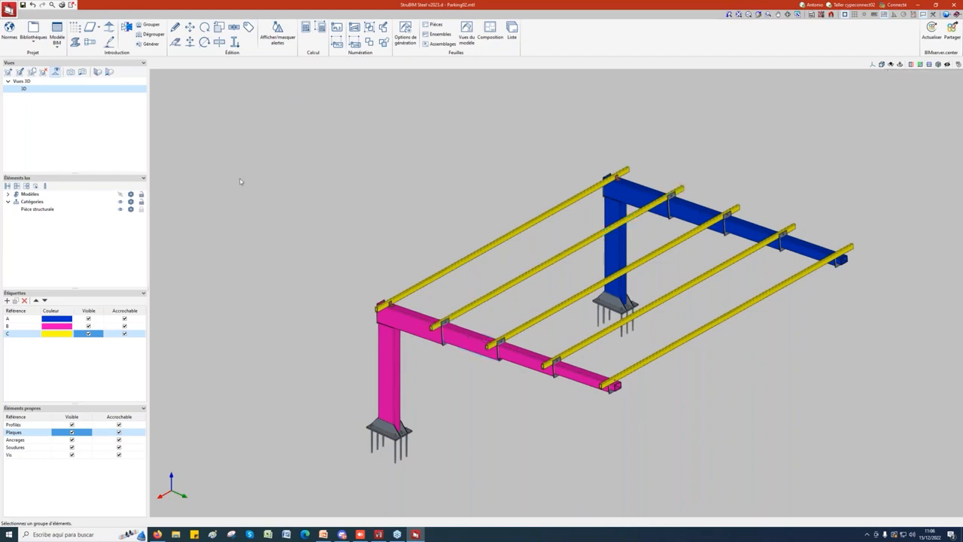
pyautogui.scroll(-1, 370, 216)
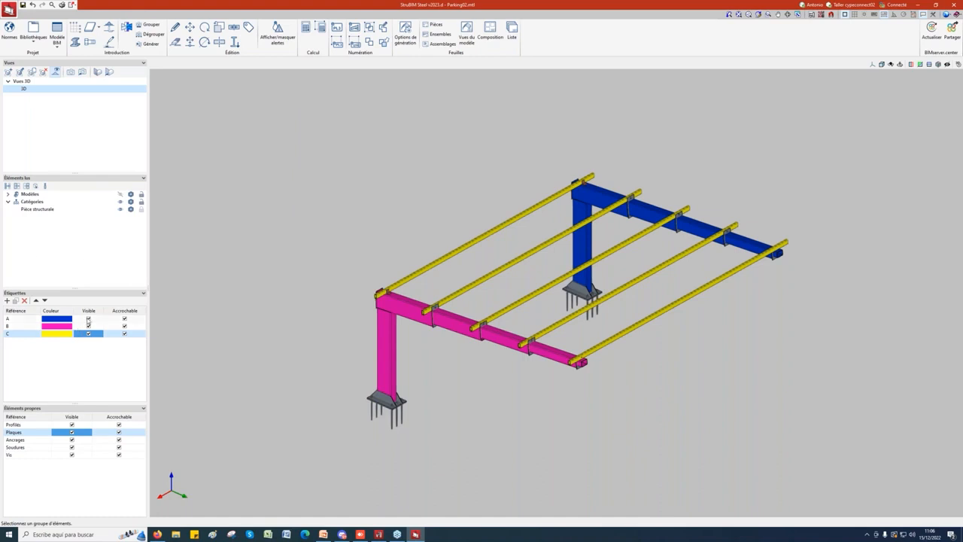
pyautogui.click(88, 319)
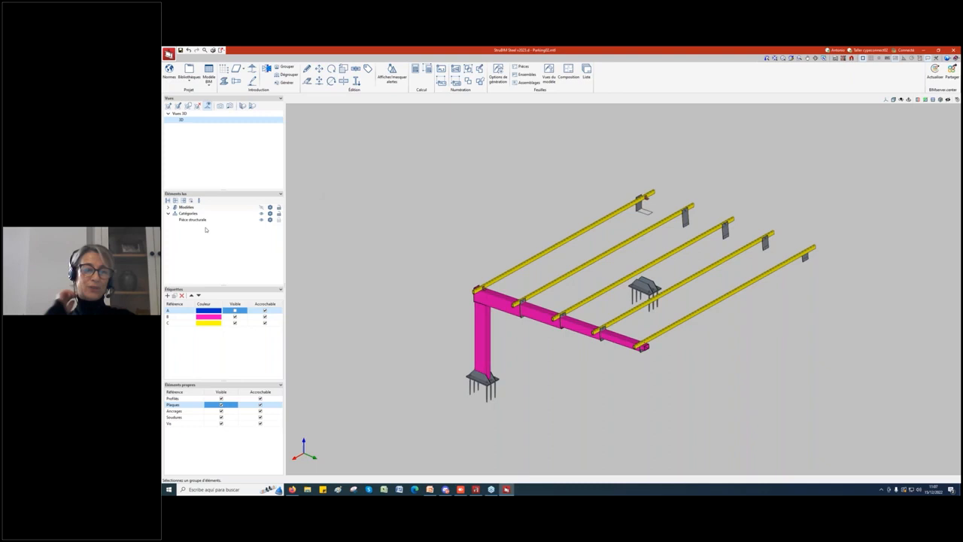
pyautogui.click(235, 311)
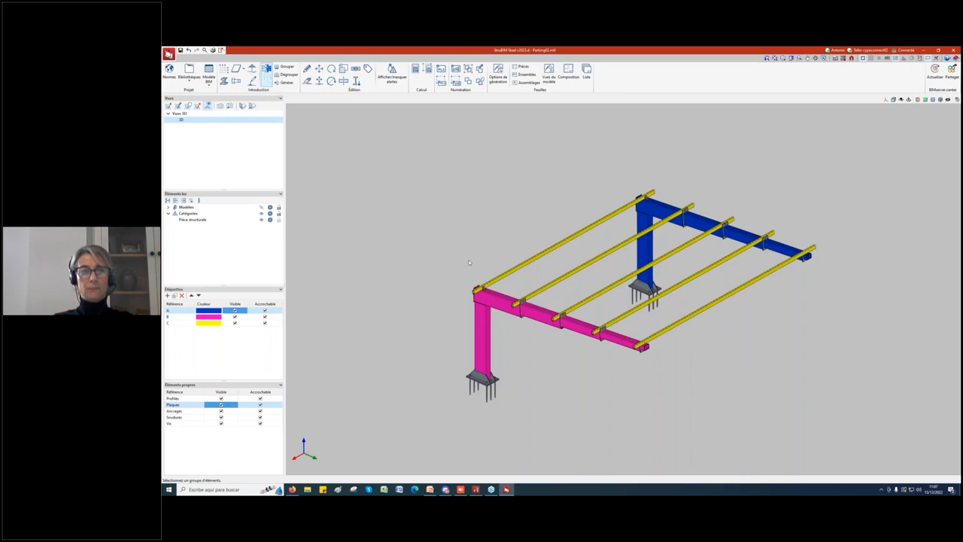
# Edit the Type 3 connection at the second purlin on the blue beam and set PLAQUE1's Largeur Y to 400 mm
pyautogui.click(267, 69)
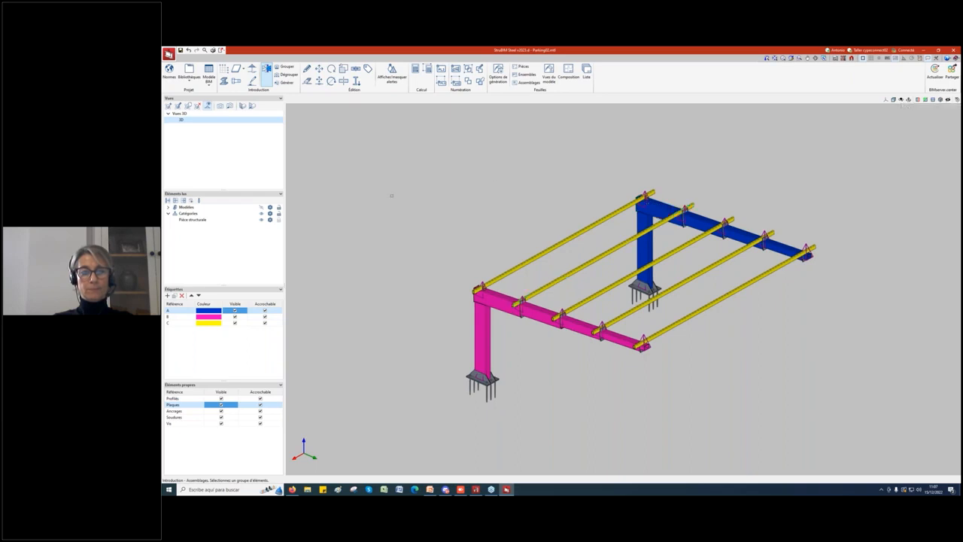
pyautogui.click(307, 69)
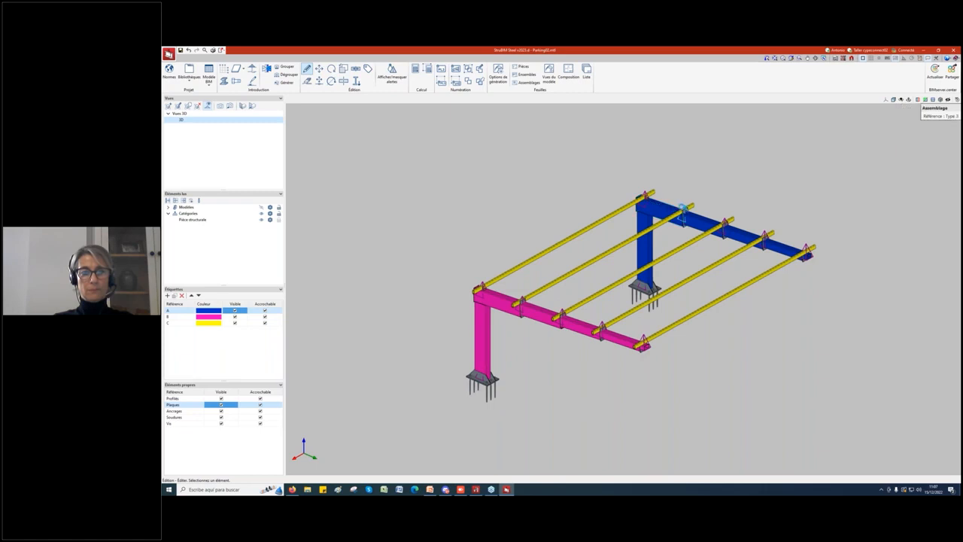
pyautogui.click(682, 214)
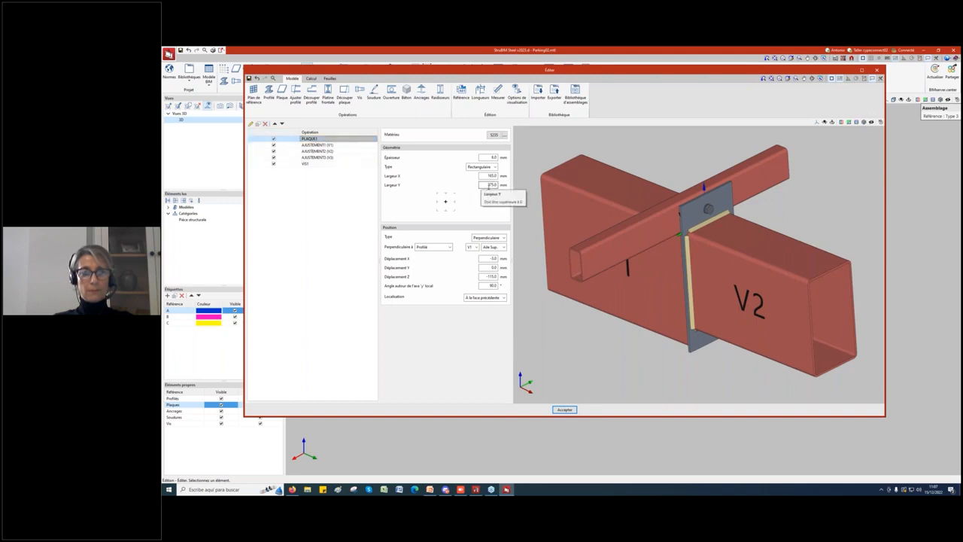
pyautogui.doubleClick(489, 185)
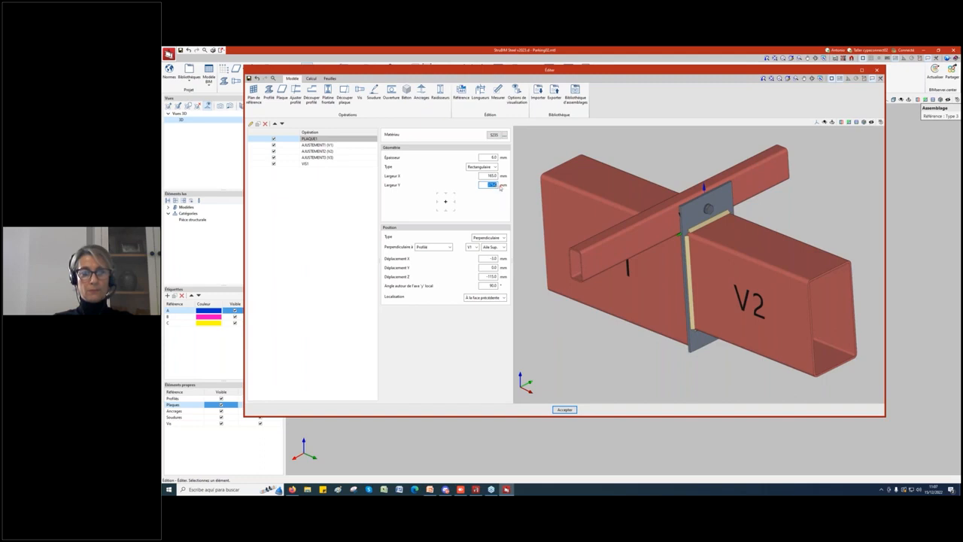
pyautogui.write('400')
pyautogui.press('Return')
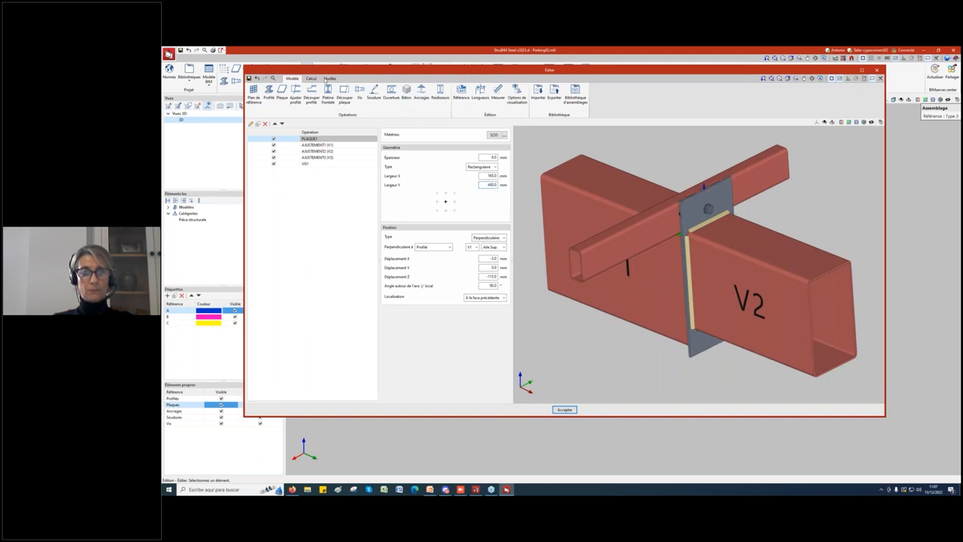
# Open the Type 3 connection's sheet and review the properties of the bolt hole's vertical edge-distance dimension on PLAQUE1
pyautogui.click(329, 78)
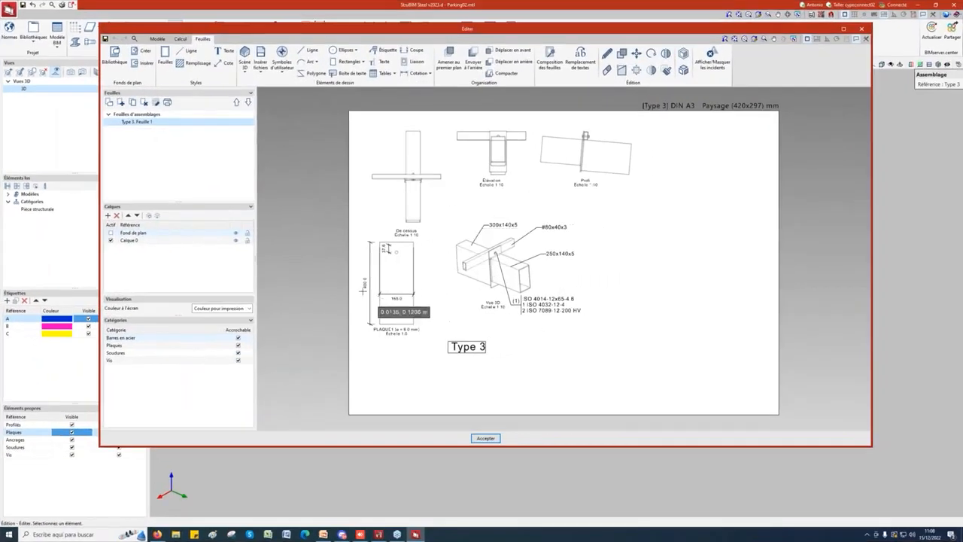
pyautogui.scroll(1, 363, 316)
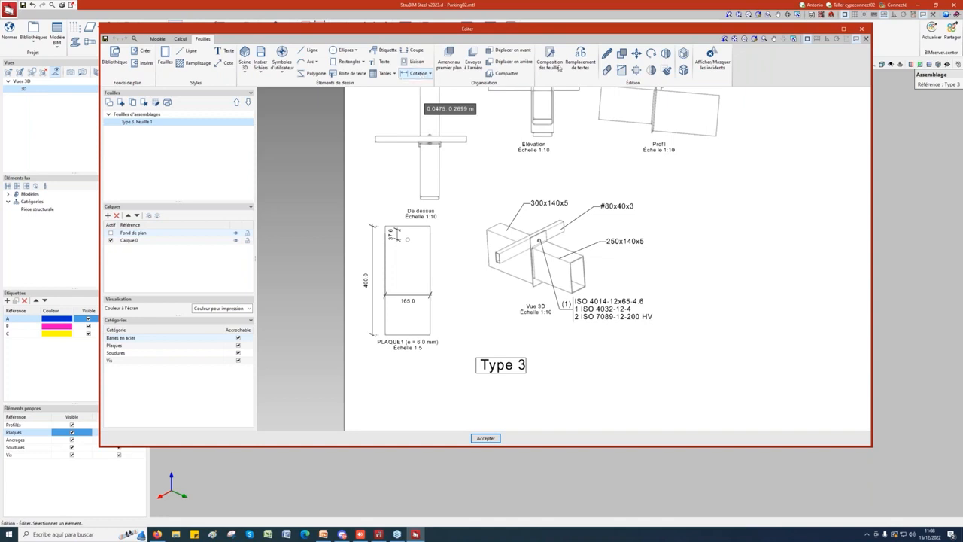
pyautogui.click(607, 53)
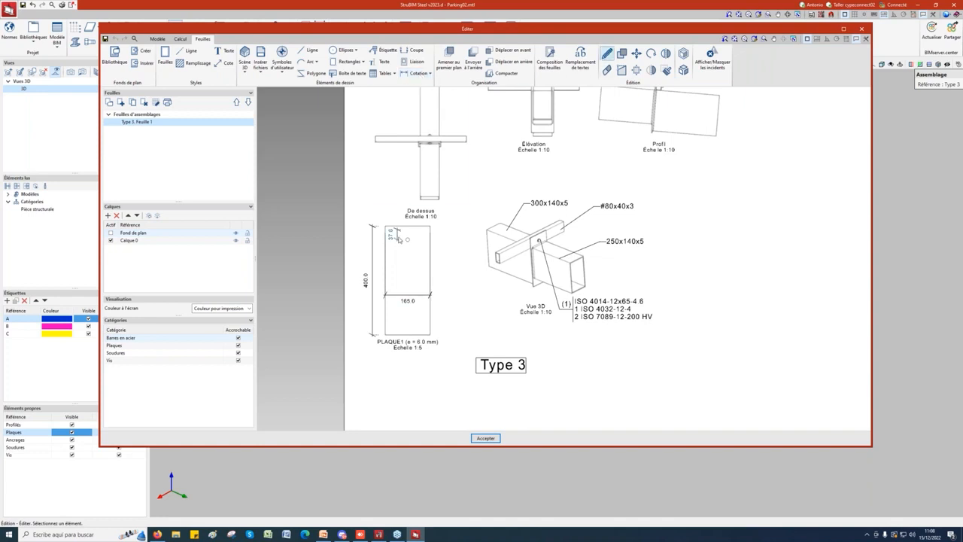
pyautogui.click(399, 238)
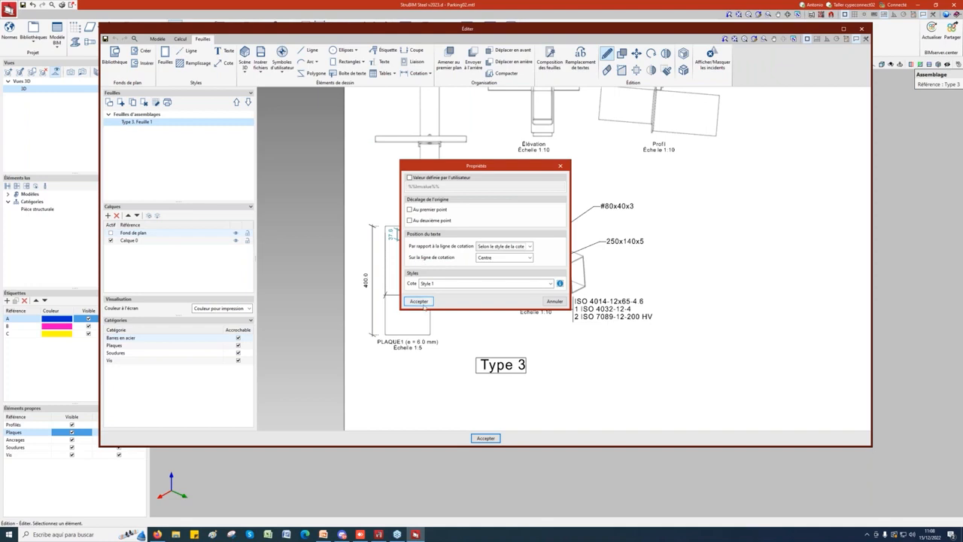
pyautogui.click(419, 301)
# Delete the bolt hole's vertical edge-distance dimension from the PLAQUE1 view and close the connection editor
pyautogui.click(608, 69)
pyautogui.click(395, 235)
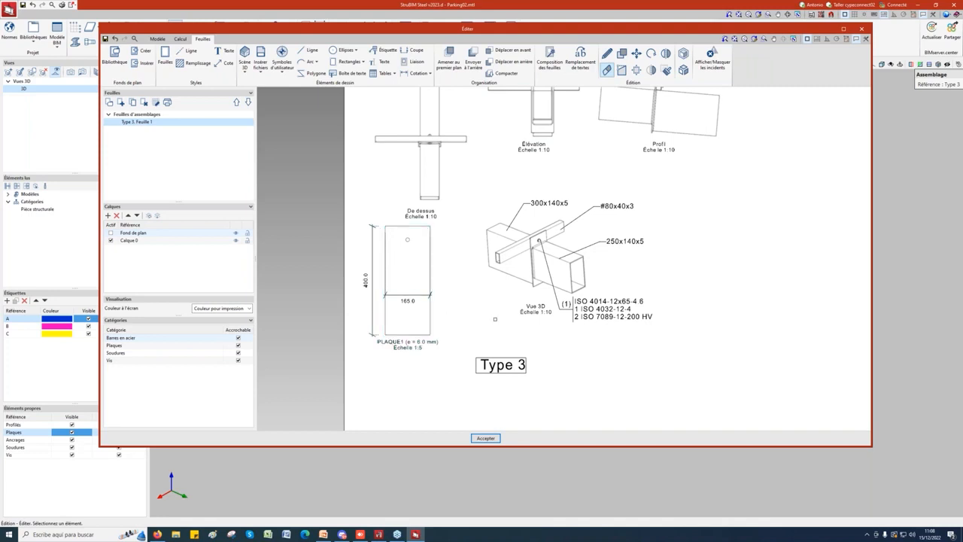
pyautogui.scroll(-2, 495, 319)
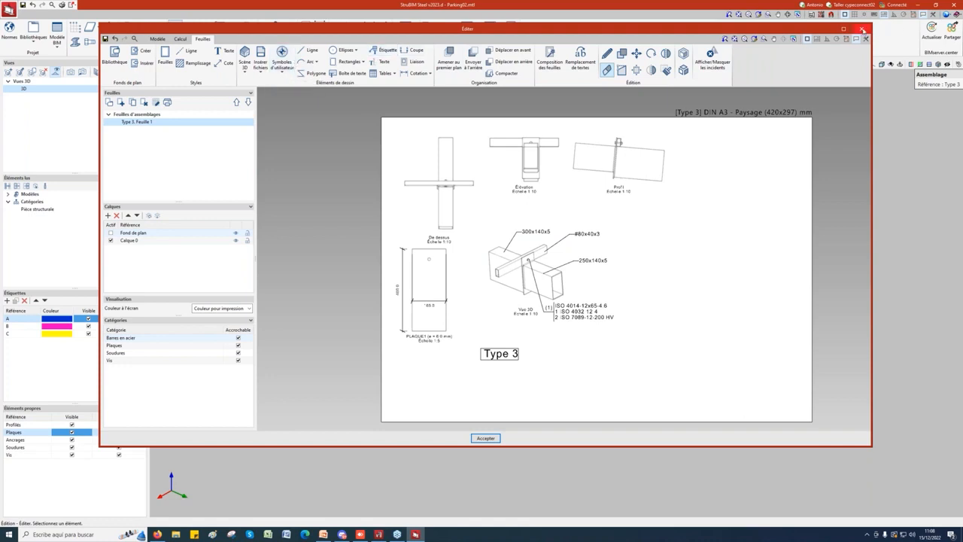
pyautogui.click(864, 29)
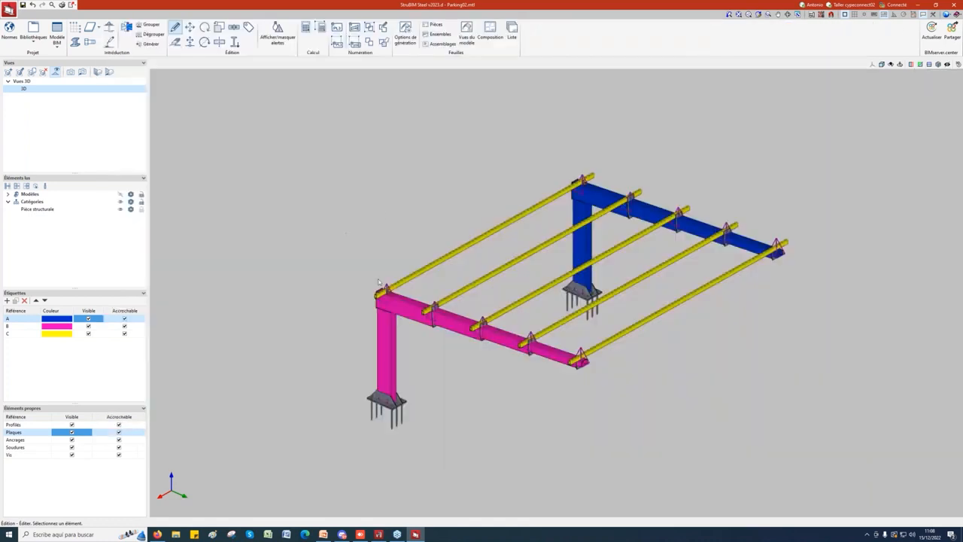
# Open the Type 3 connection at the second purlin on the blue beam, view its sheet and close the editor
pyautogui.click(630, 192)
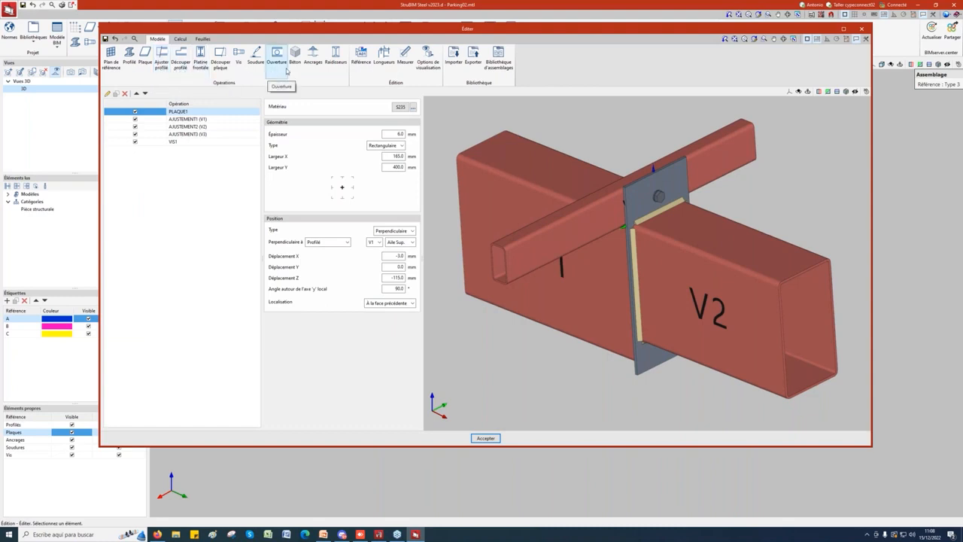
pyautogui.click(202, 39)
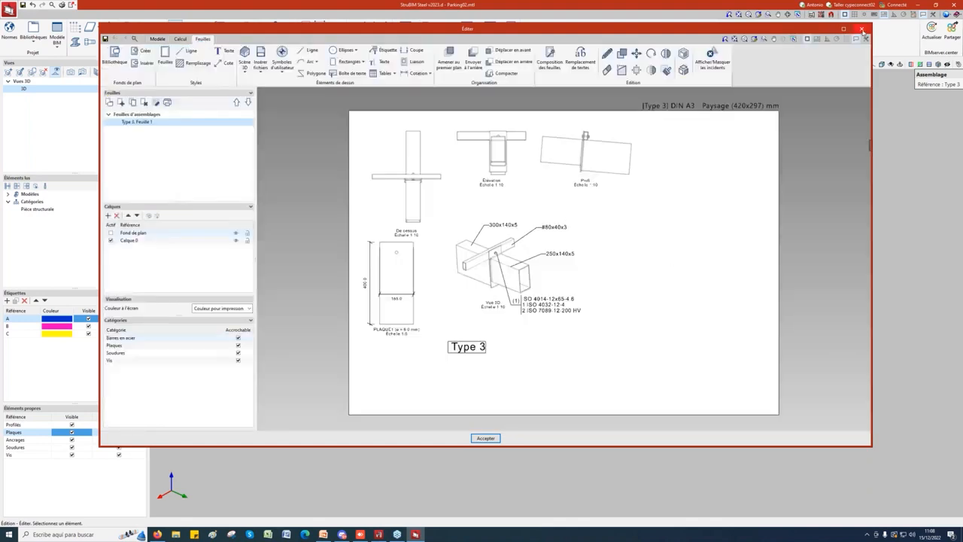
pyautogui.click(862, 28)
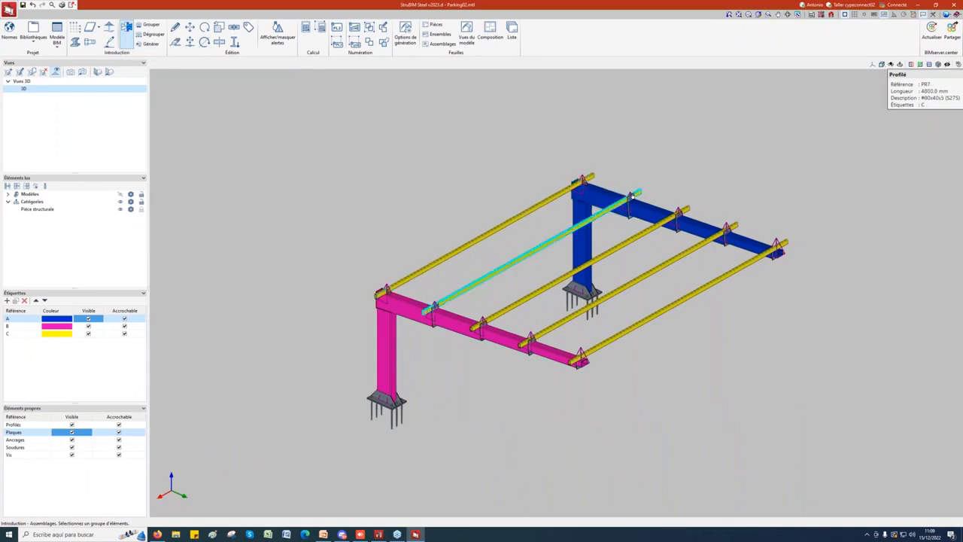
# Open the Type 4 connection at the third purlin on the blue beam and view its export option and the connection library, leaving both unchanged
pyautogui.scroll(3, 636, 196)
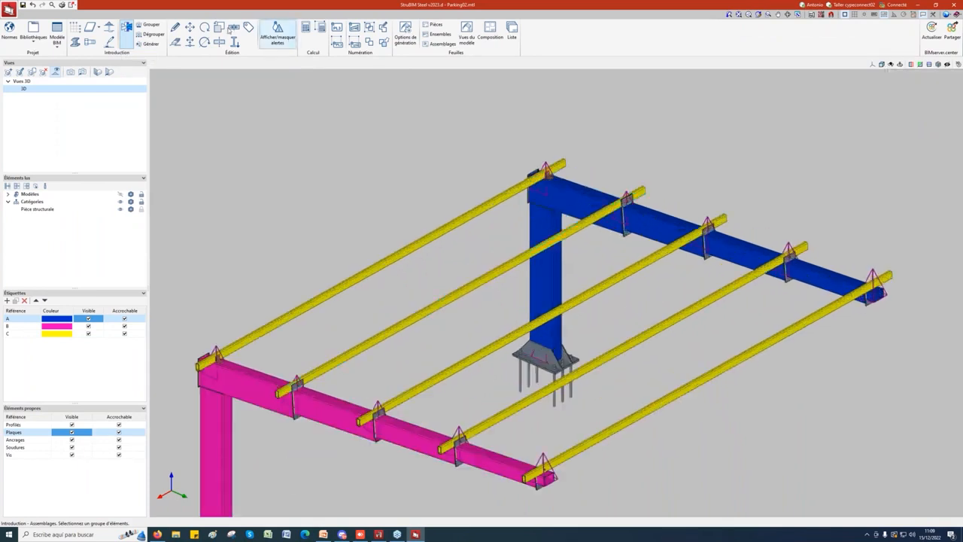
pyautogui.click(175, 28)
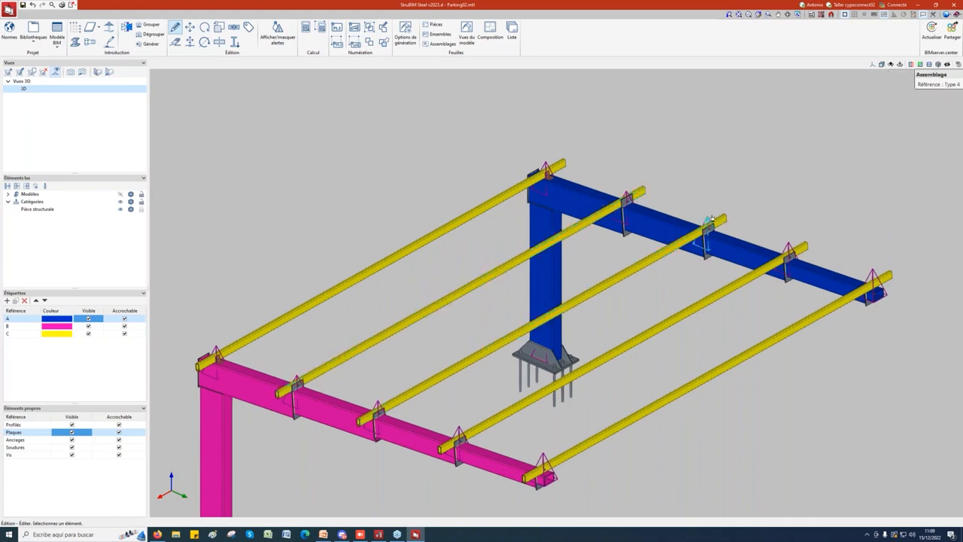
pyautogui.click(710, 219)
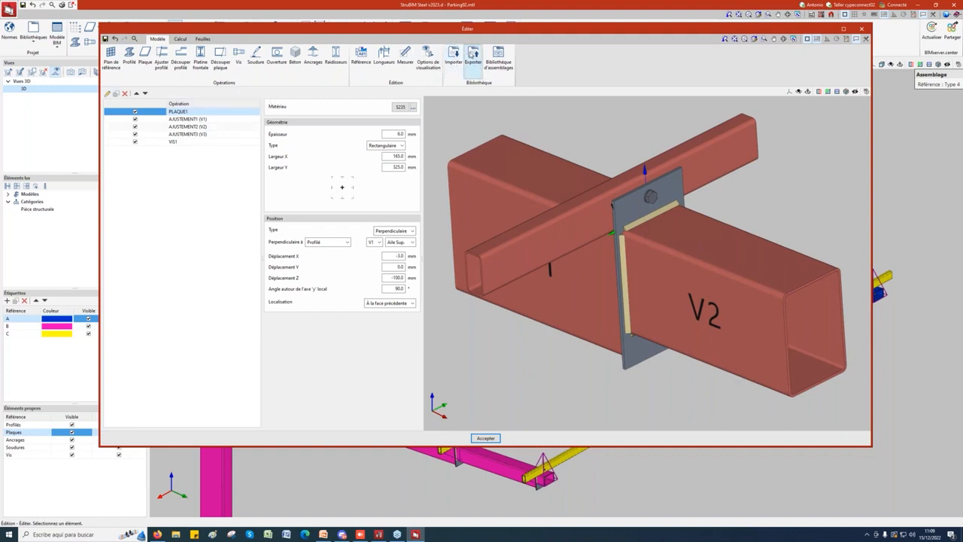
pyautogui.click(473, 54)
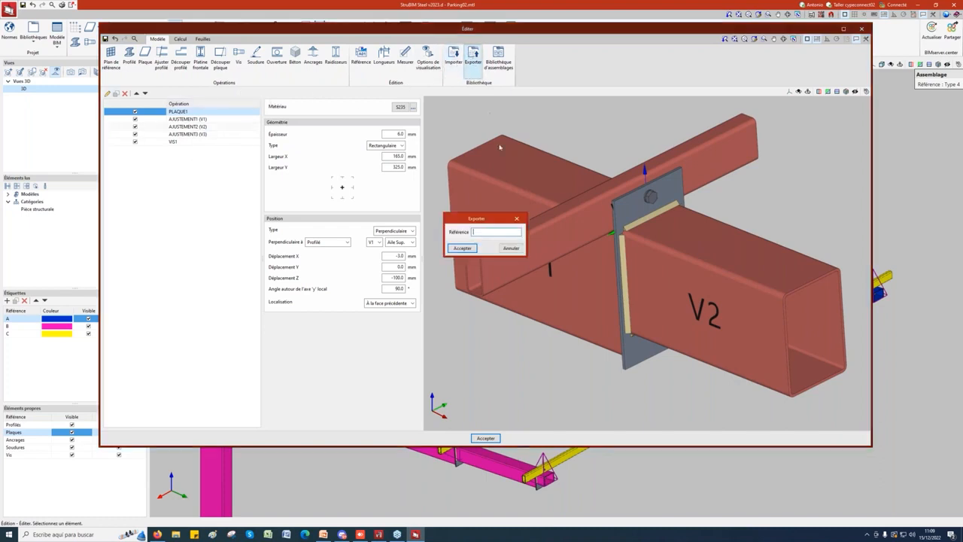
pyautogui.click(516, 218)
pyautogui.click(499, 59)
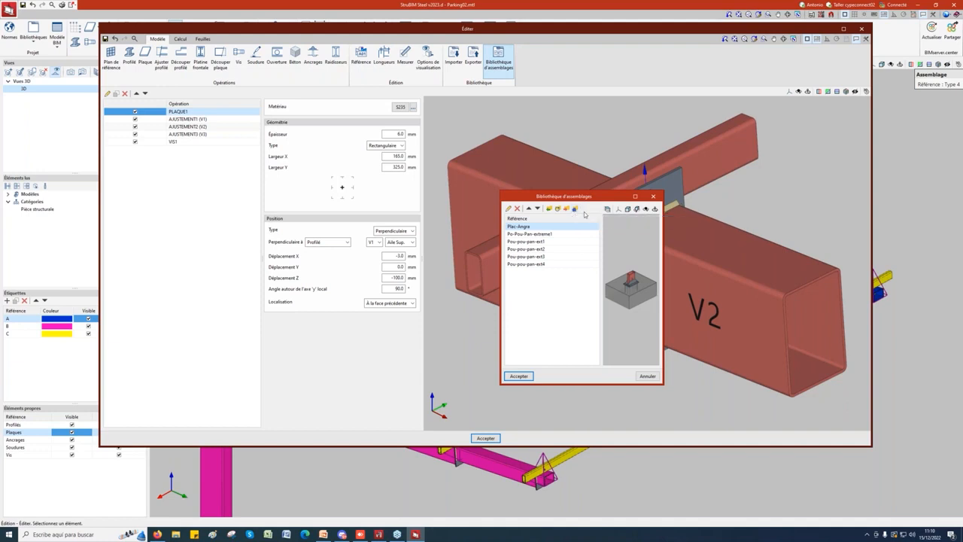
pyautogui.click(655, 197)
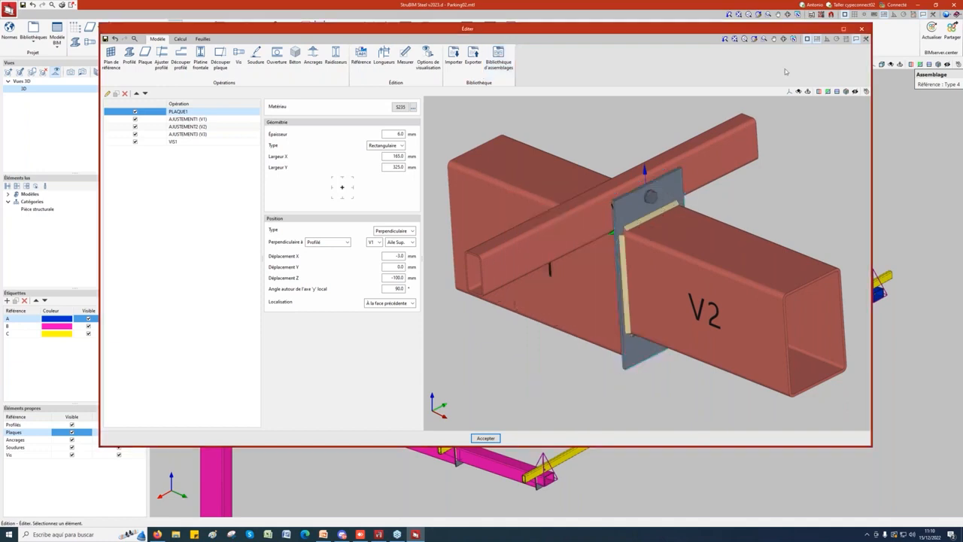
pyautogui.click(862, 28)
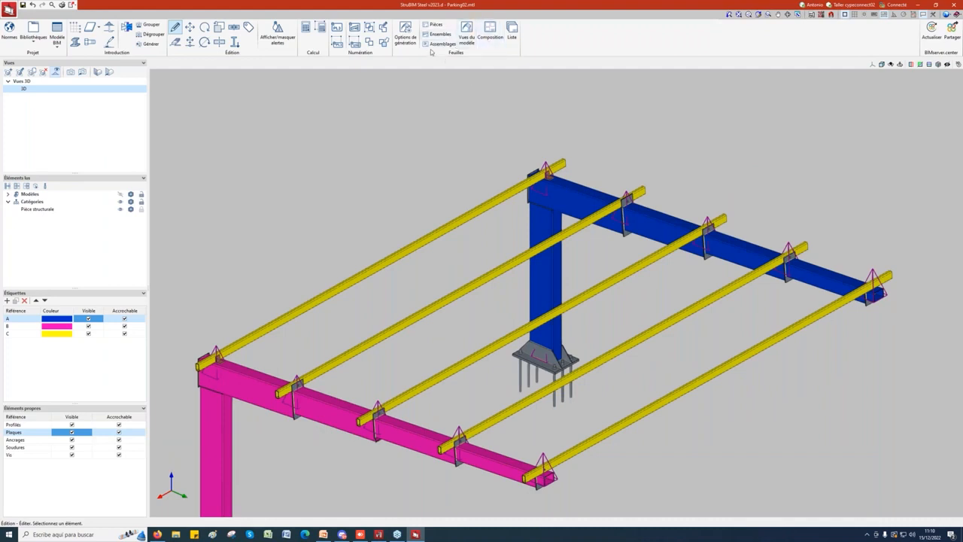
# View the sheet generation options for parts and close them without changes
pyautogui.click(405, 38)
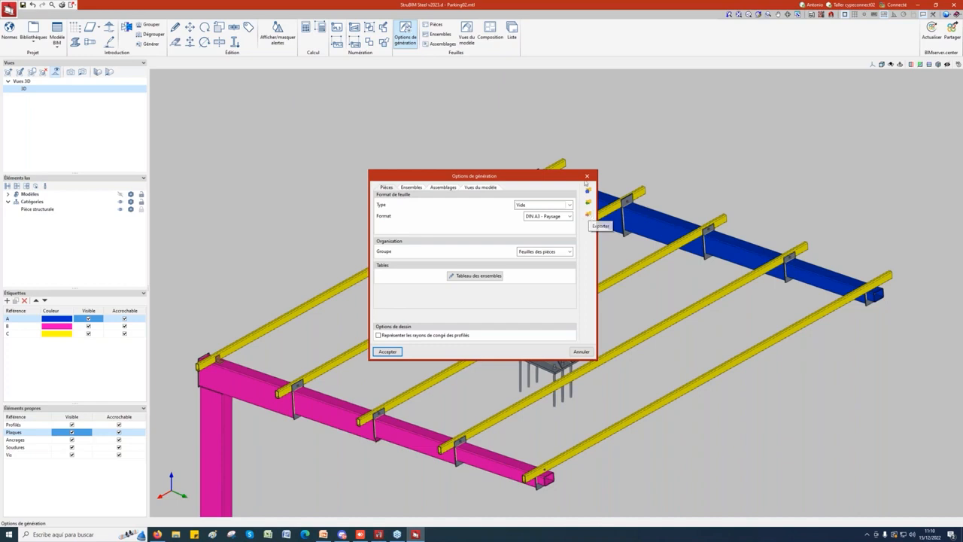
pyautogui.click(587, 176)
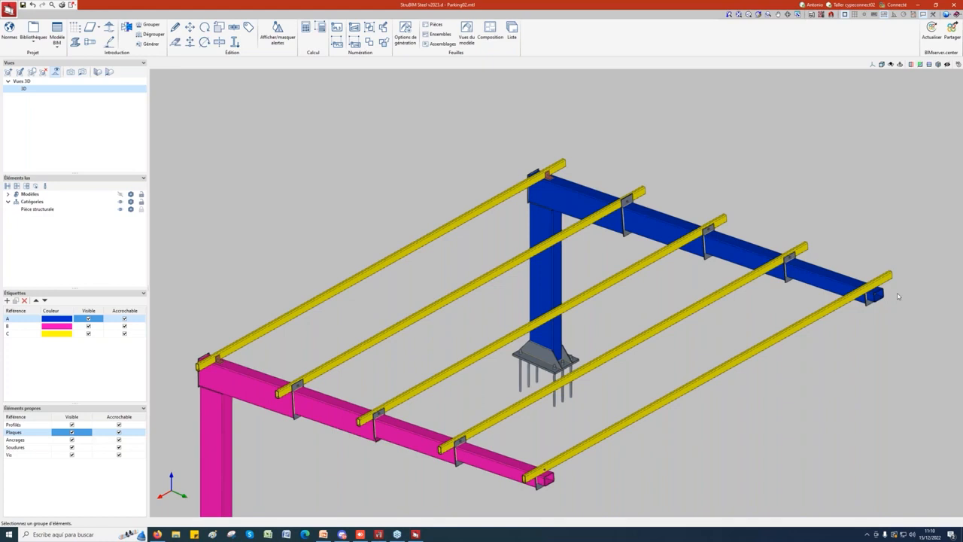
# Open the Type 9 connection at the second purlin on the pink beam, view its sheet and the dimension tools, and close the editor
pyautogui.moveTo(863, 296)
pyautogui.click(127, 28)
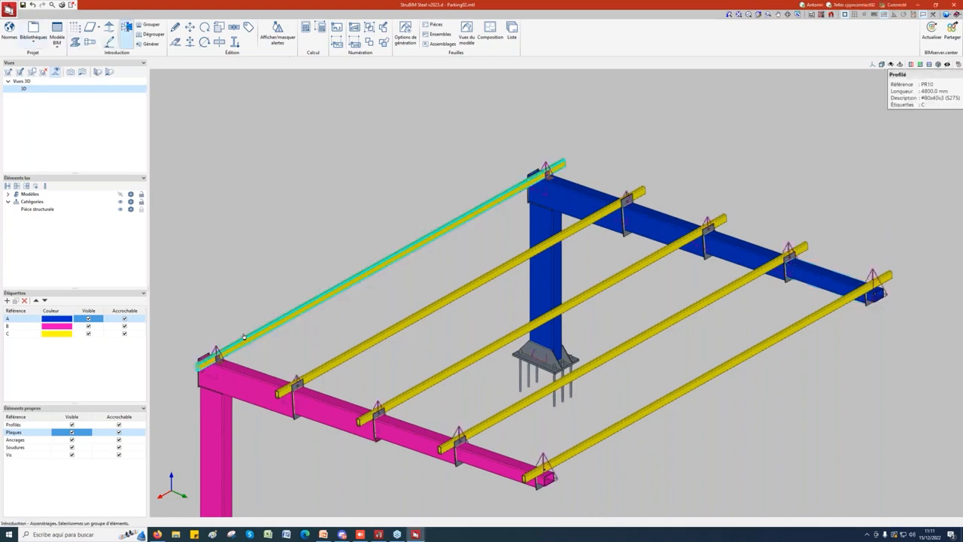
pyautogui.click(175, 27)
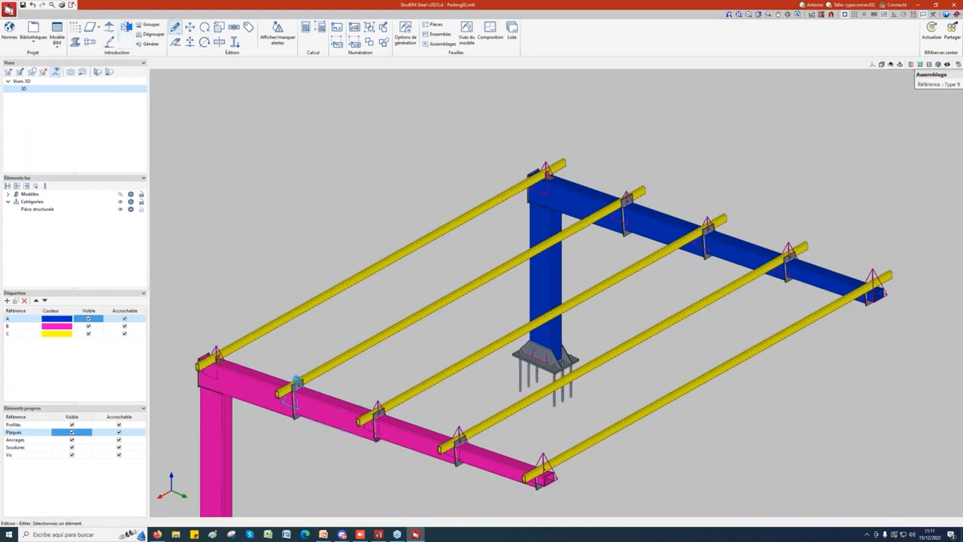
pyautogui.click(326, 373)
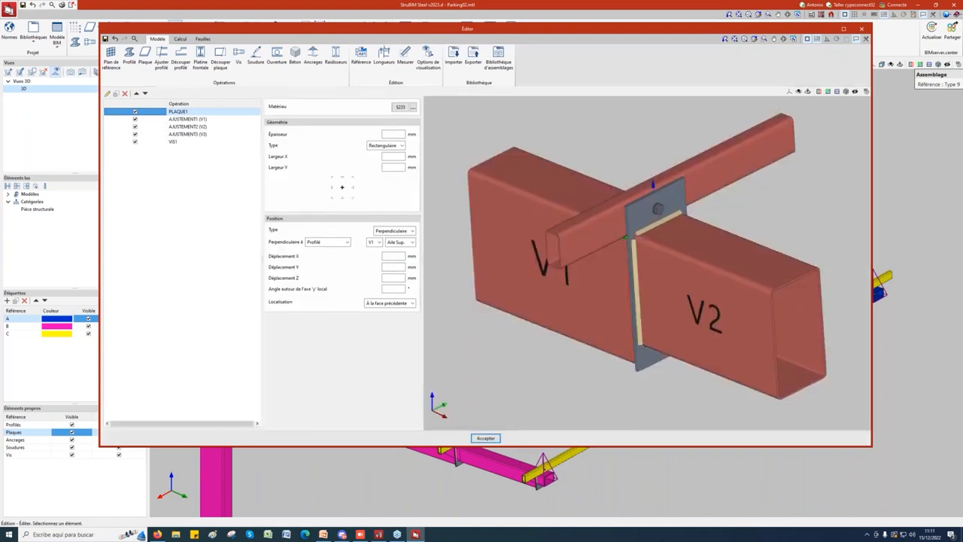
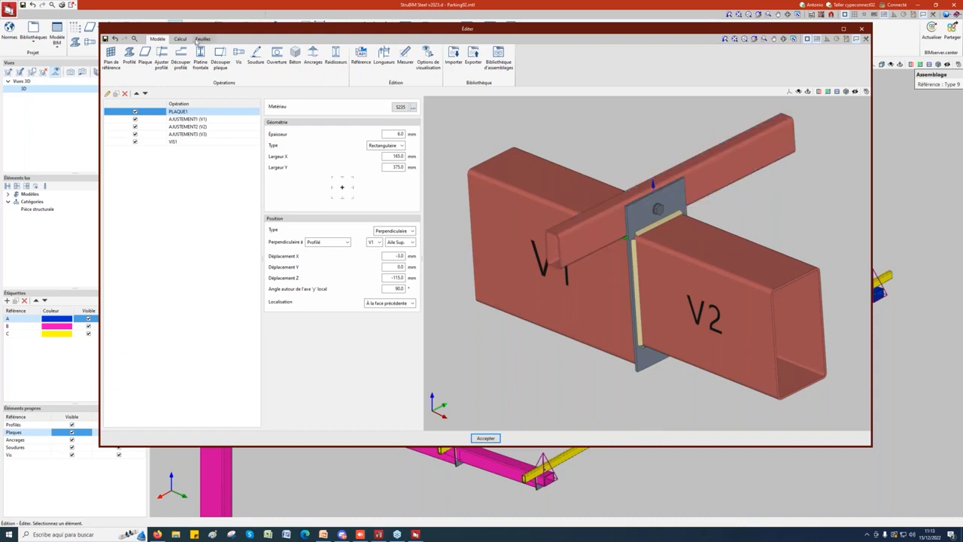
pyautogui.click(201, 40)
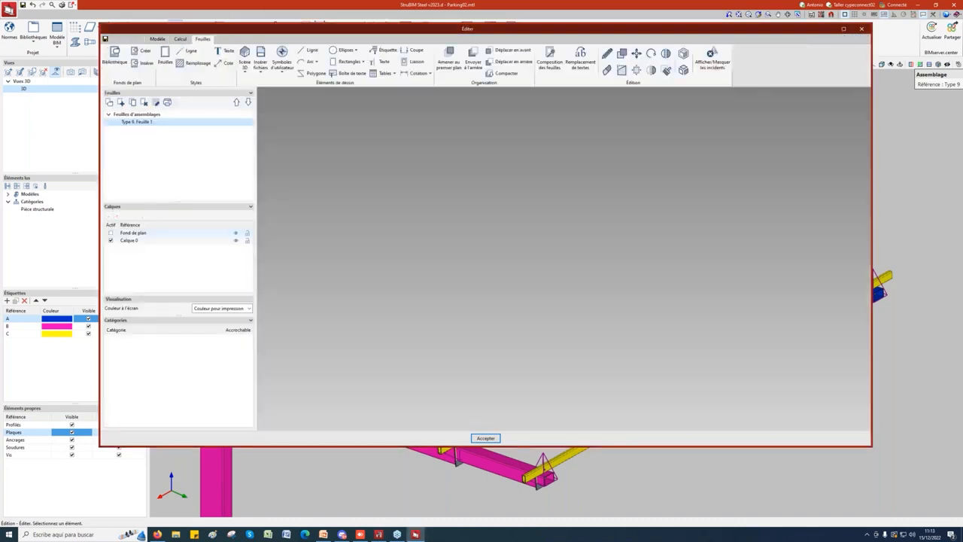
pyautogui.click(416, 73)
pyautogui.click(405, 101)
pyautogui.click(450, 102)
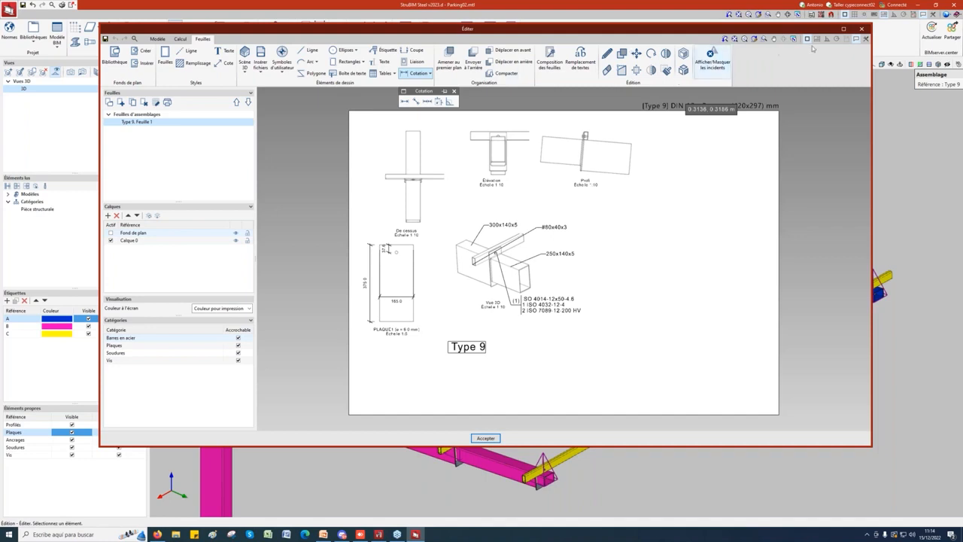
pyautogui.click(863, 28)
# Open the project's sheet list, review the sheets' categories and content status, and close it
pyautogui.click(512, 34)
pyautogui.click(402, 286)
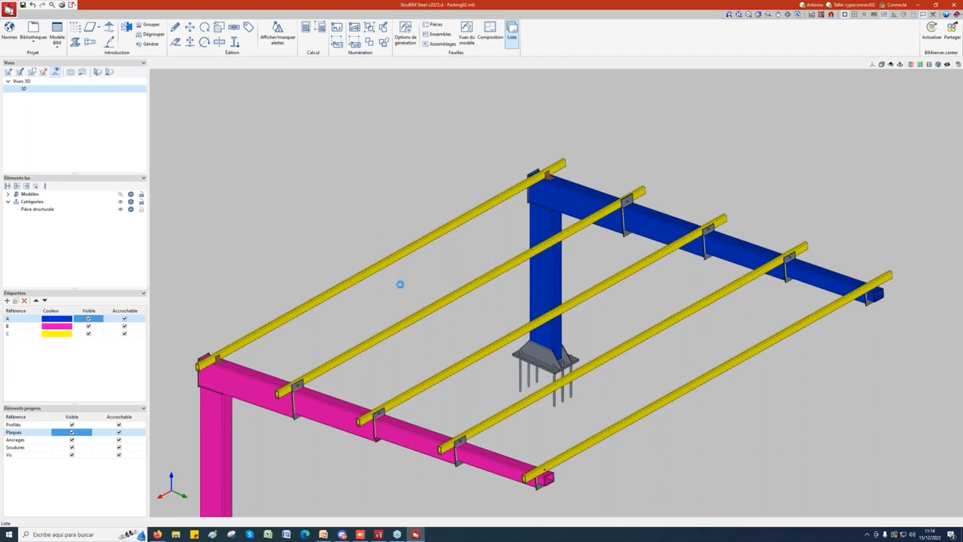
pyautogui.click(398, 361)
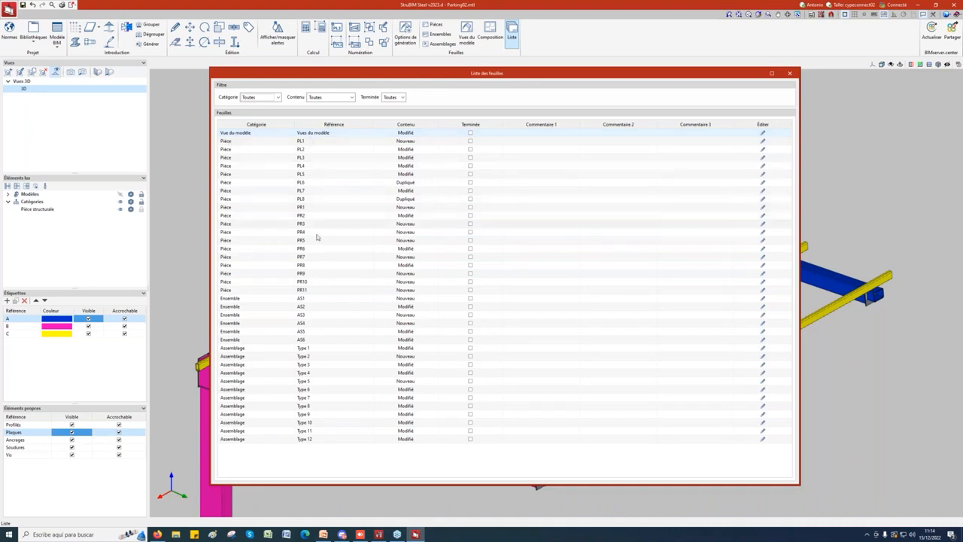
pyautogui.click(316, 144)
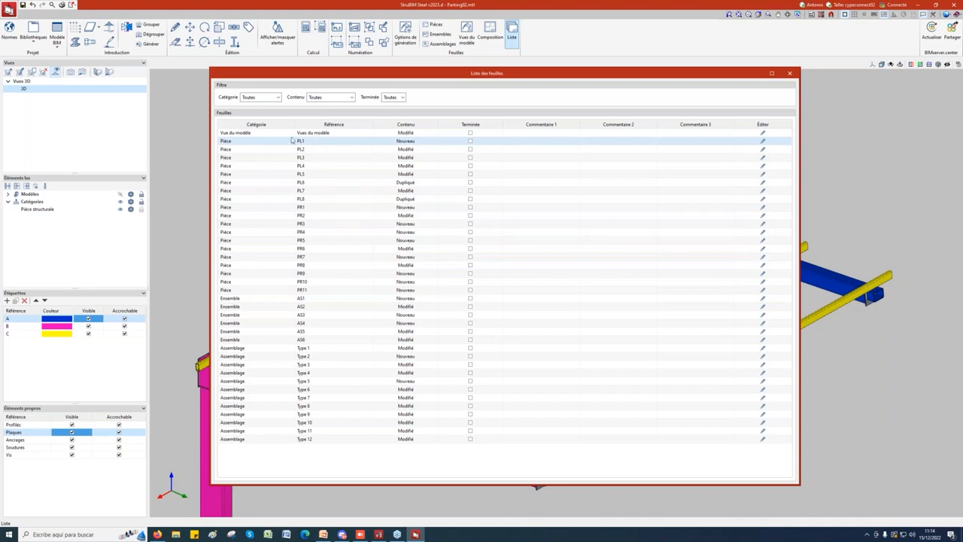
pyautogui.click(791, 73)
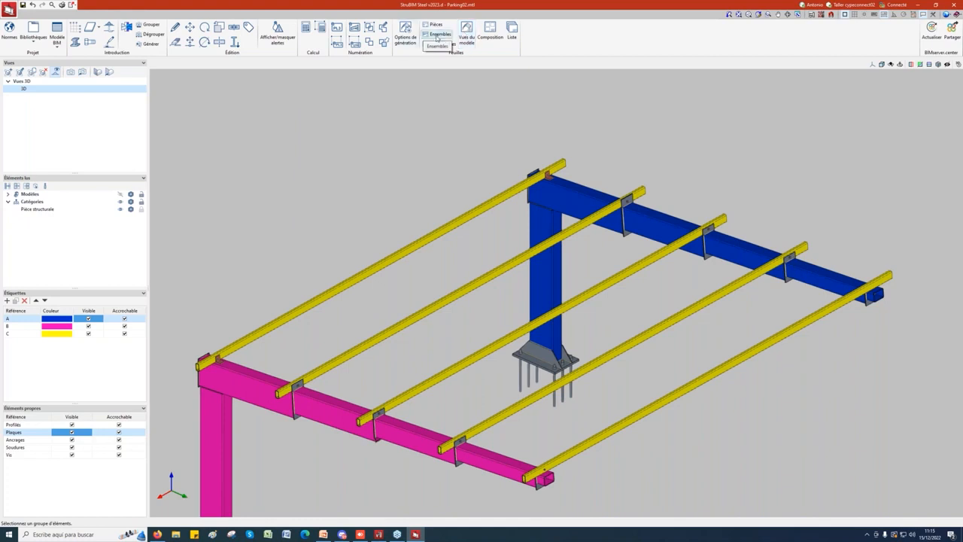
# Review the numbering options for all assemblies and for selected assemblies, closing them without renumbering
pyautogui.click(437, 36)
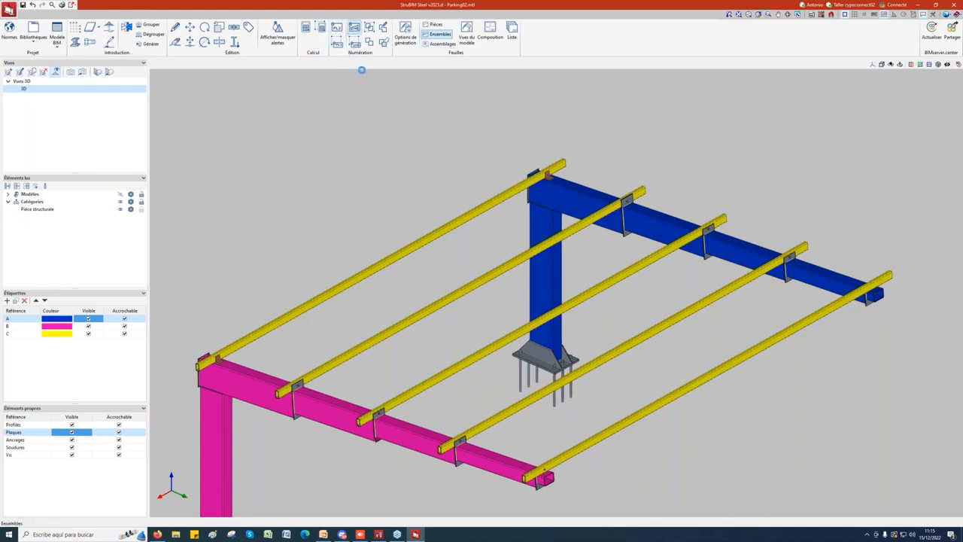
pyautogui.click(354, 27)
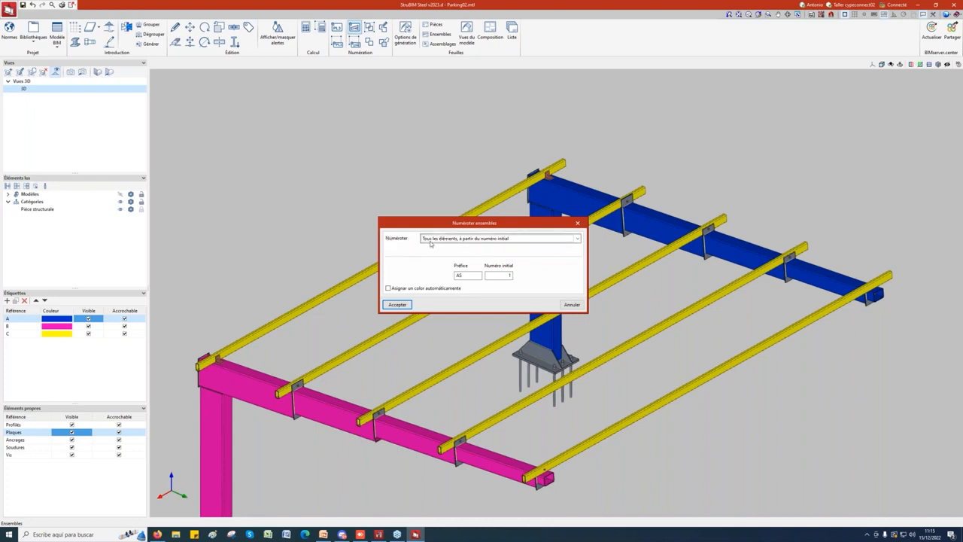
pyautogui.click(488, 240)
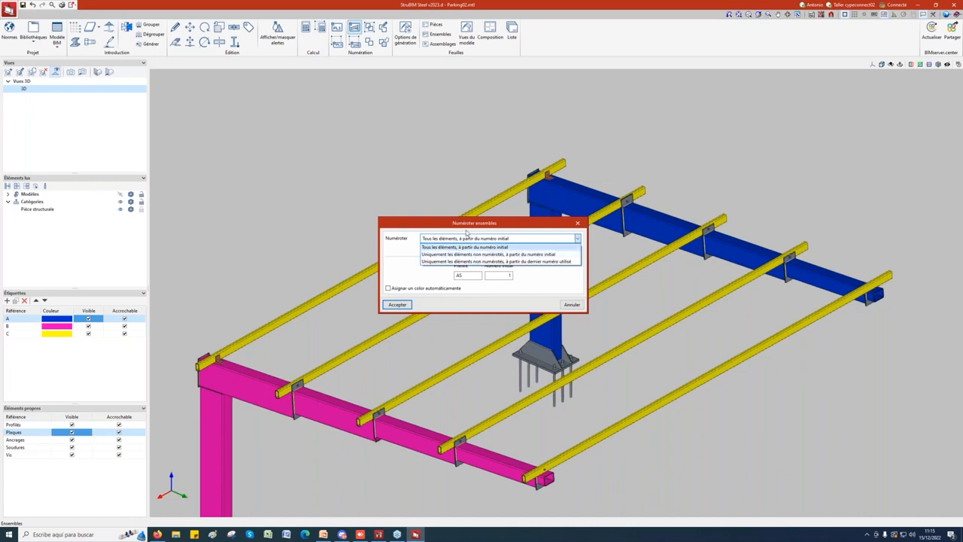
pyautogui.click(579, 224)
pyautogui.click(579, 224)
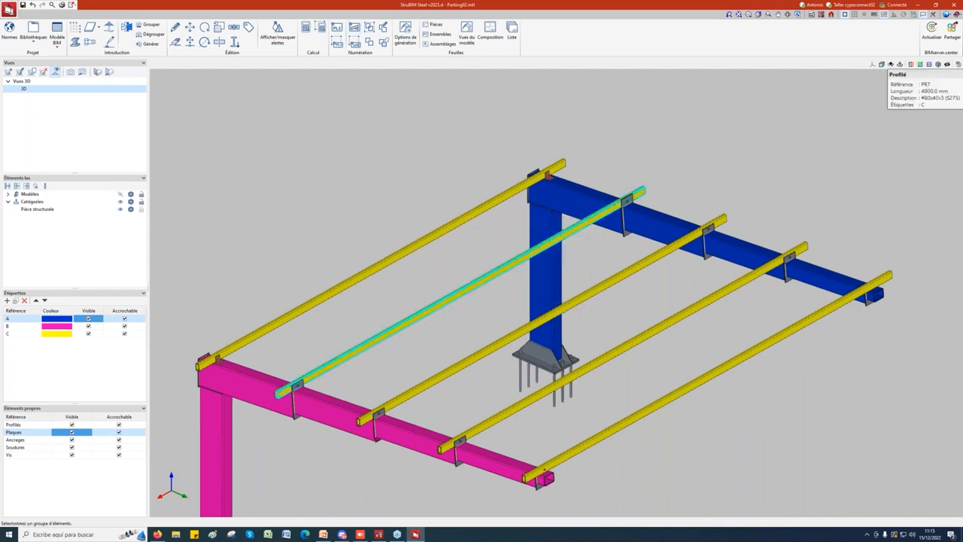
pyautogui.click(355, 44)
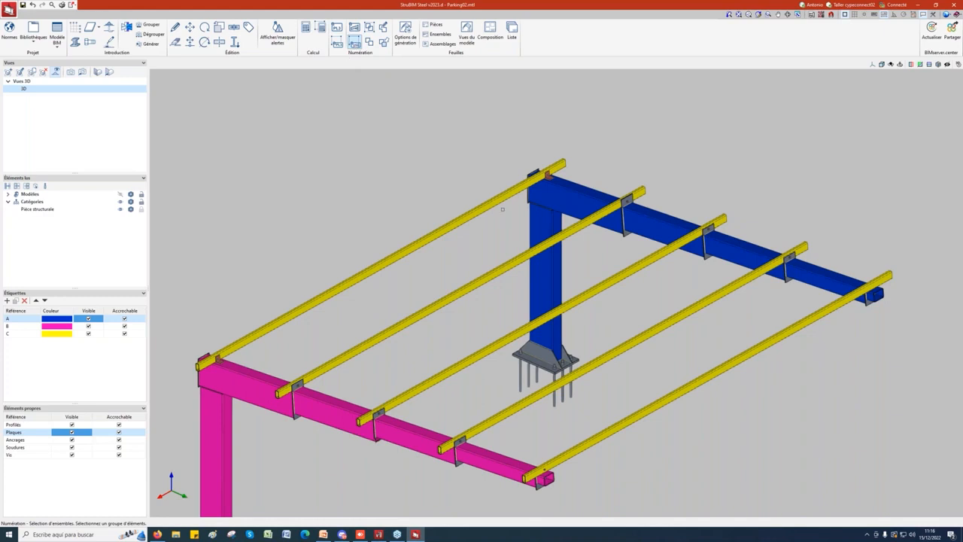
pyautogui.click(481, 190)
pyautogui.rightClick(471, 180)
pyautogui.click(577, 225)
# Open the sheet composition and mark Type 3. Feuille 1 and Vues du modèle. Feuille 1 for printing
pyautogui.click(497, 38)
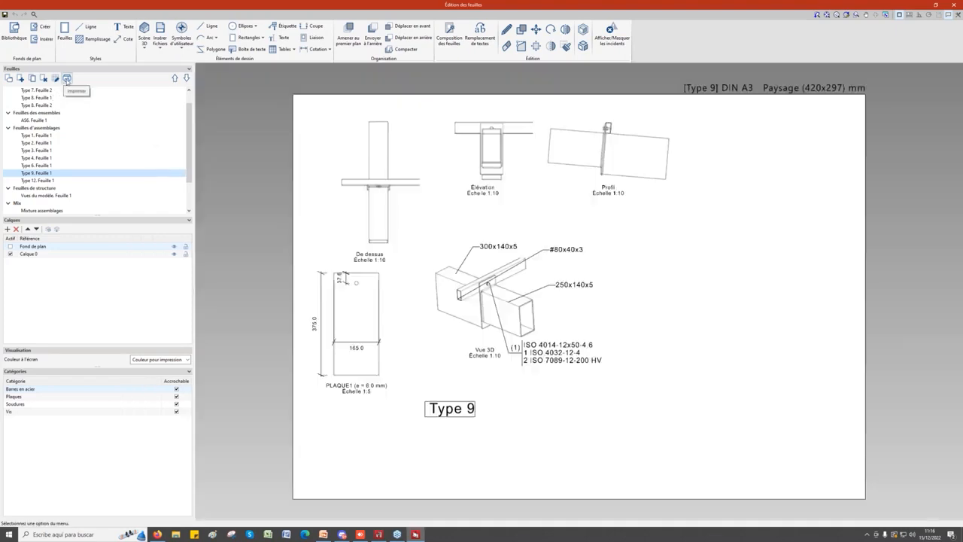
pyautogui.click(67, 79)
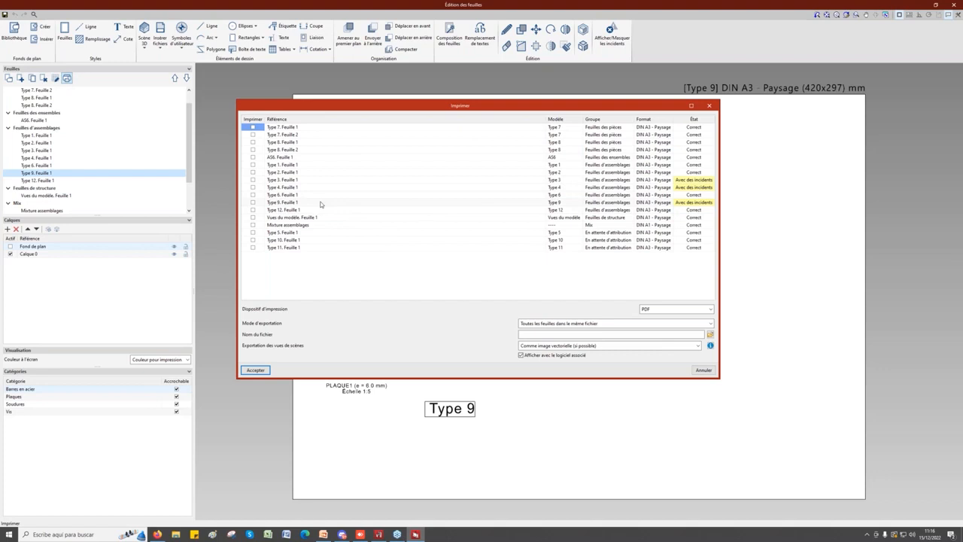
pyautogui.click(253, 180)
pyautogui.click(253, 217)
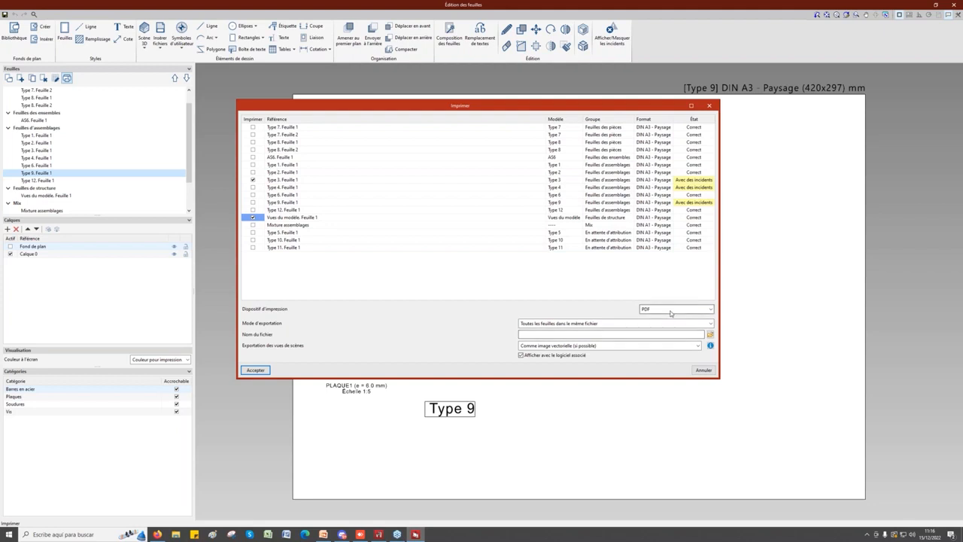
# Export the marked sheets to a single PDF named ffff despite their incidents, view the result, and close the sheet composition
pyautogui.click(255, 370)
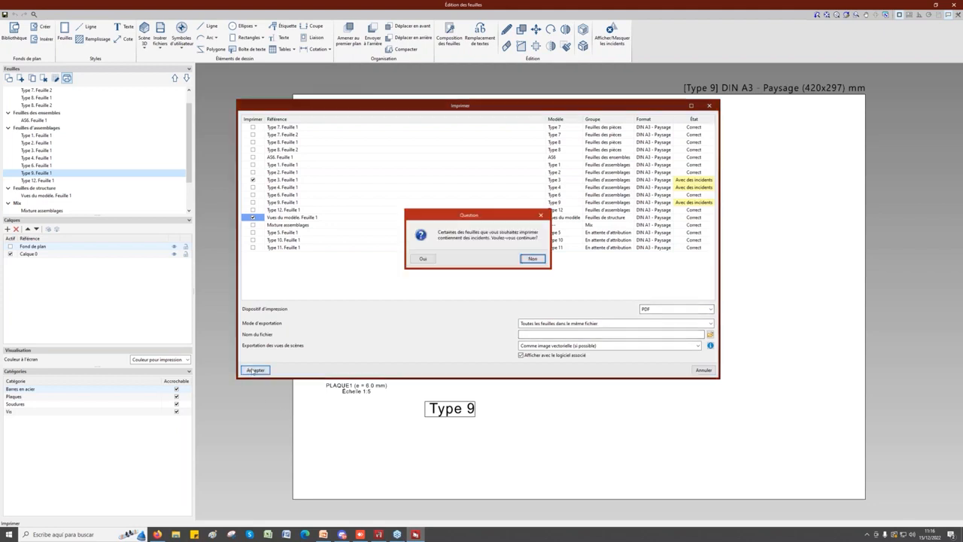
pyautogui.click(423, 259)
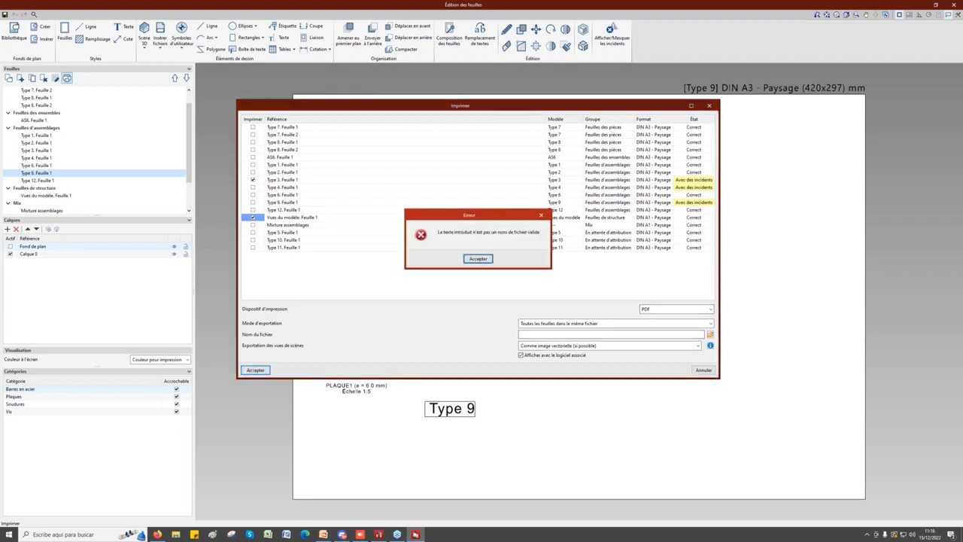
pyautogui.click(478, 259)
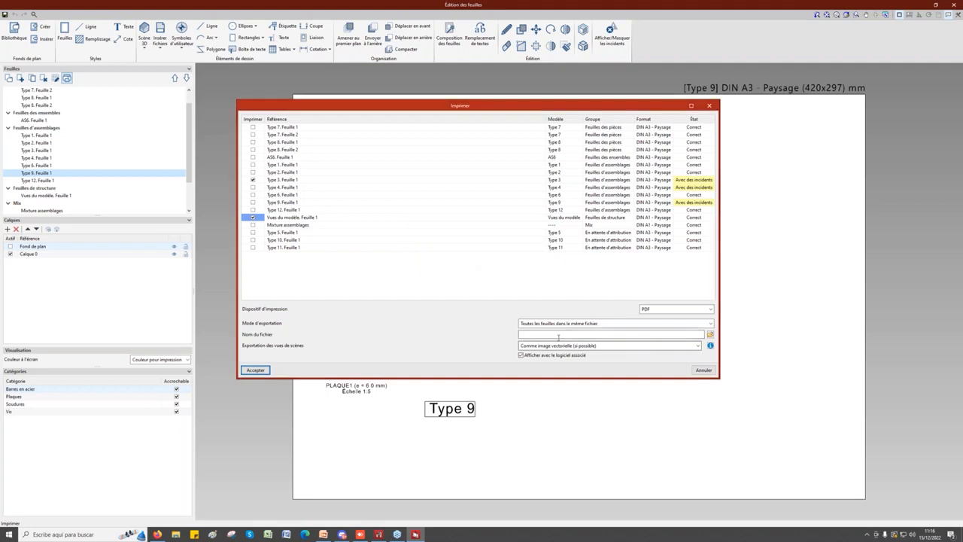
pyautogui.write('ffff')
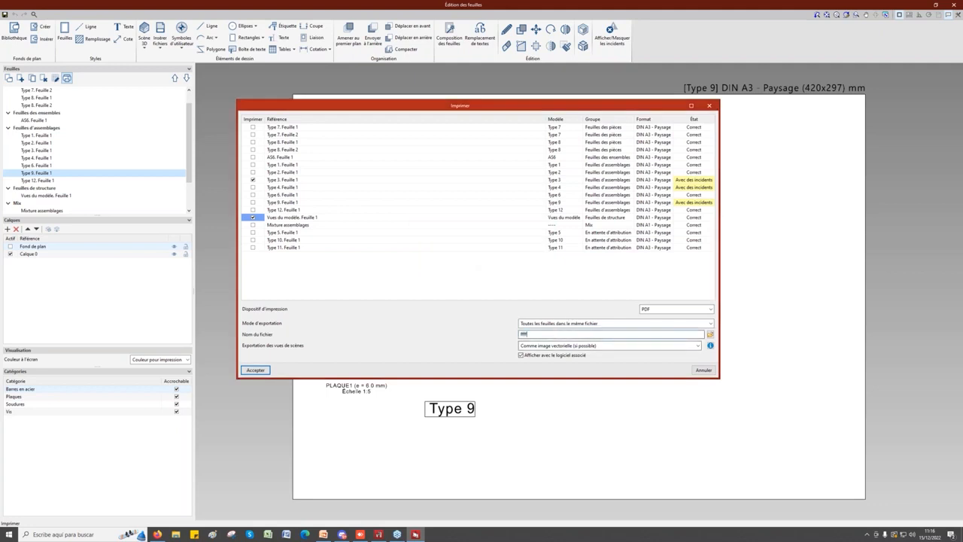
pyautogui.click(254, 370)
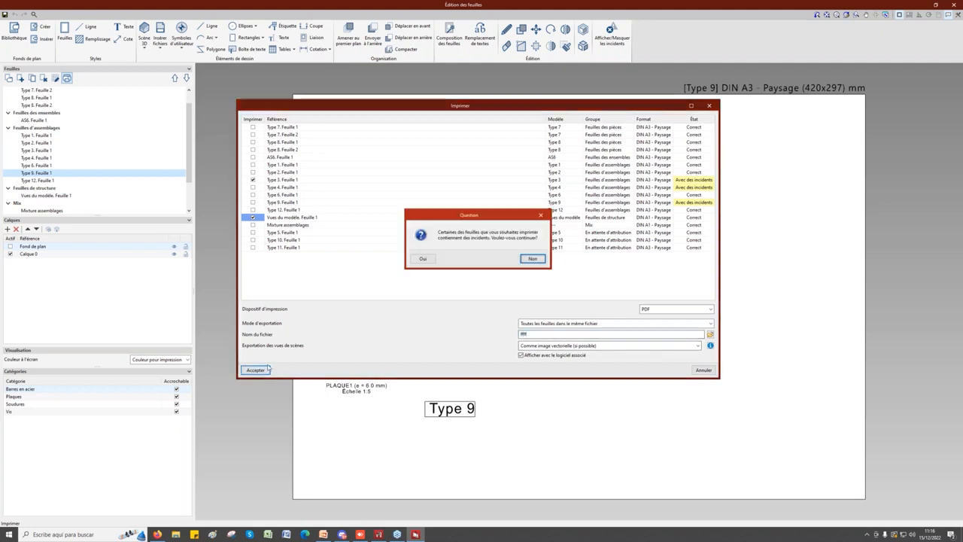
pyautogui.click(418, 258)
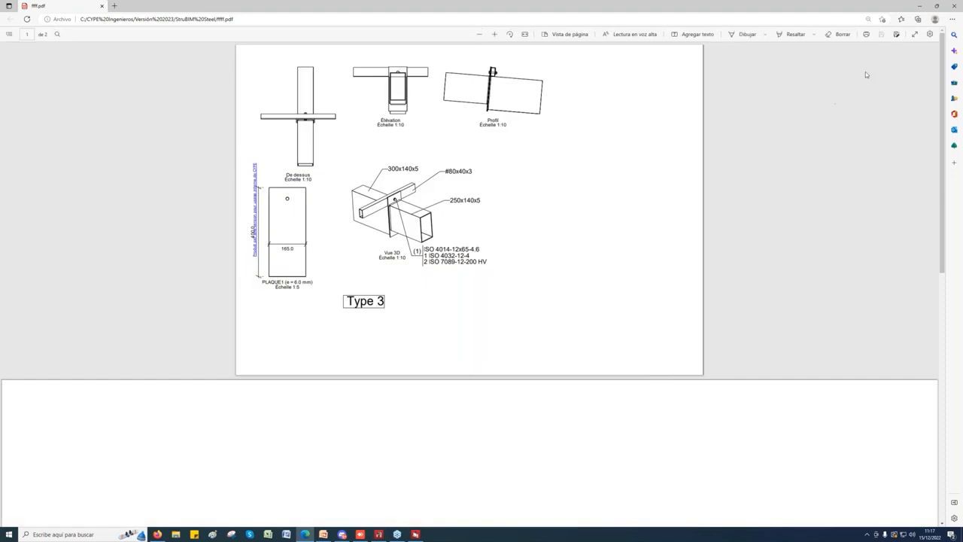
pyautogui.click(953, 6)
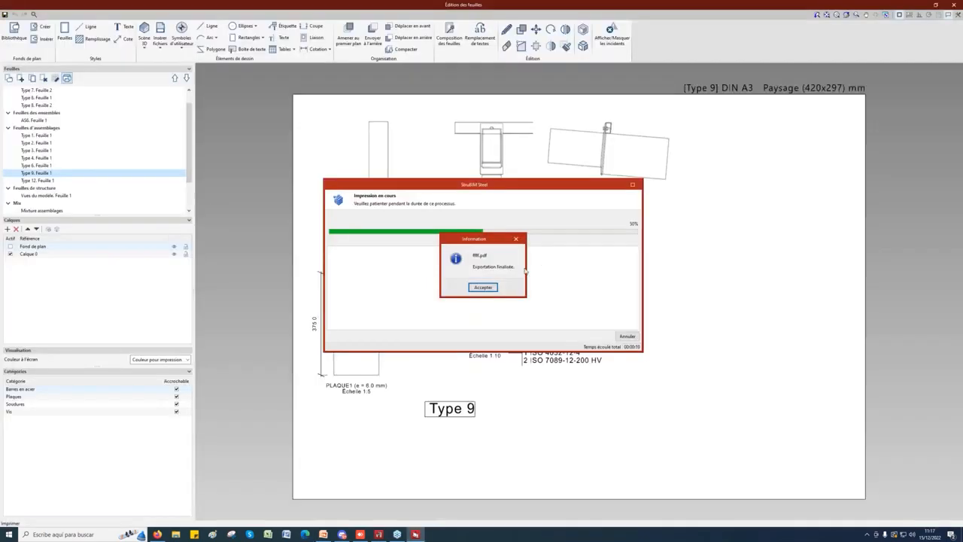
pyautogui.click(483, 287)
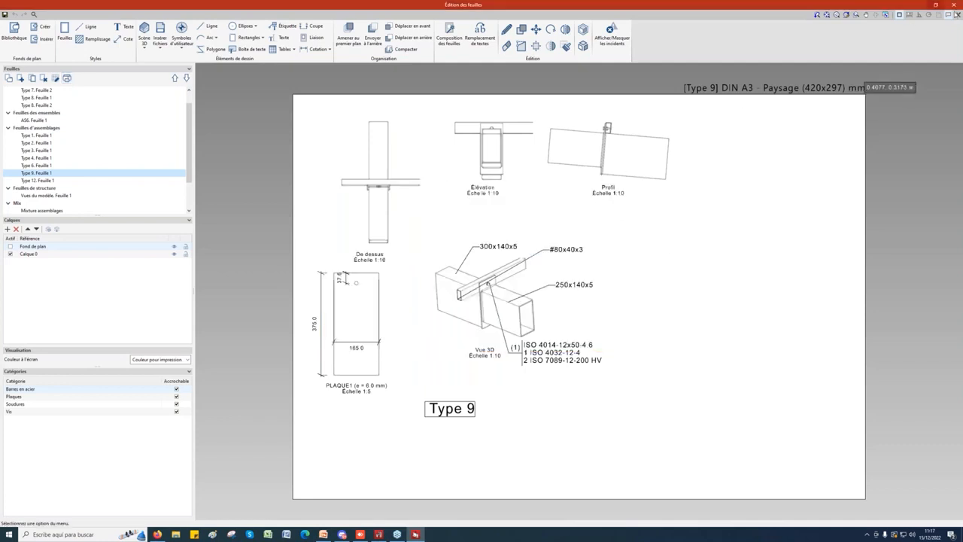
pyautogui.click(956, 5)
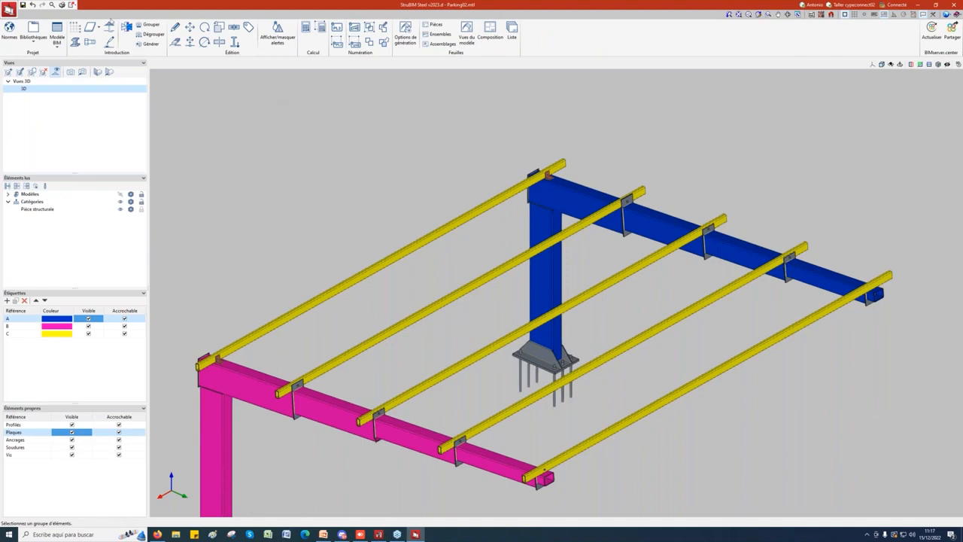
# Check the available export formats and share the Structure métallique contribution to BIMserver.center with the DSTV export included
pyautogui.click(72, 5)
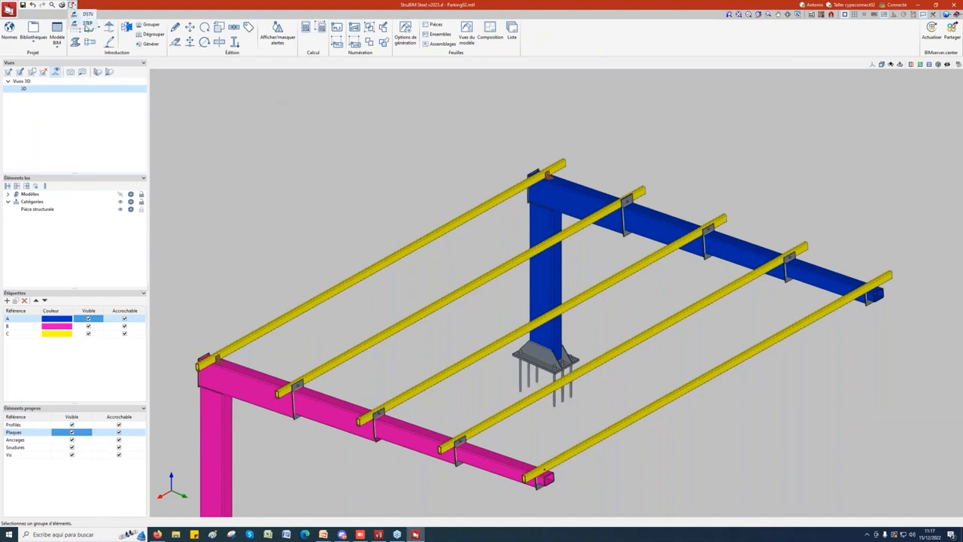
pyautogui.click(952, 34)
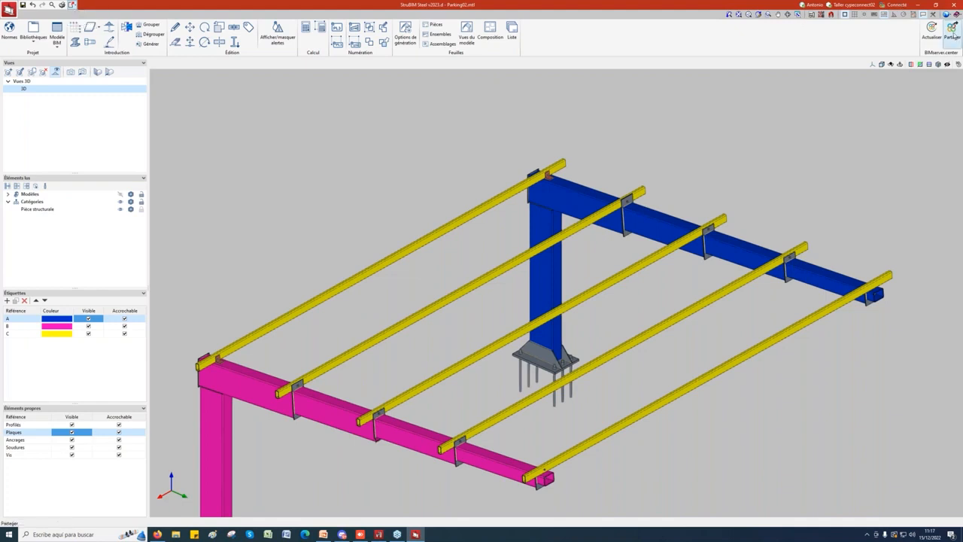
pyautogui.click(361, 246)
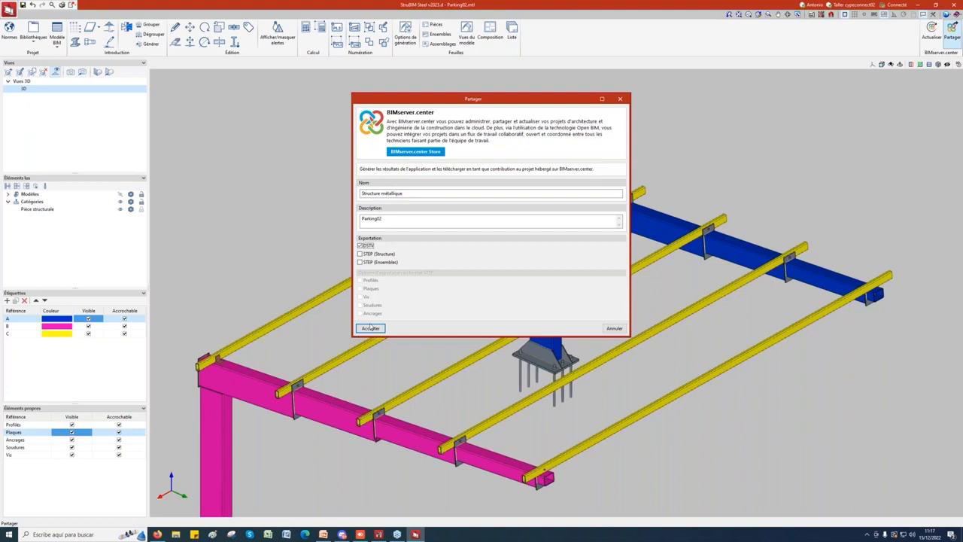
pyautogui.click(371, 328)
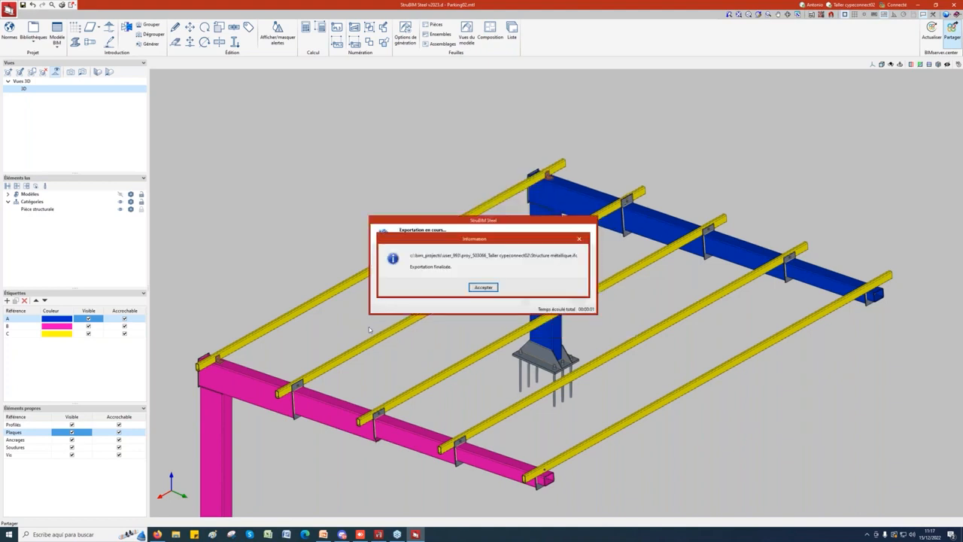
pyautogui.click(483, 287)
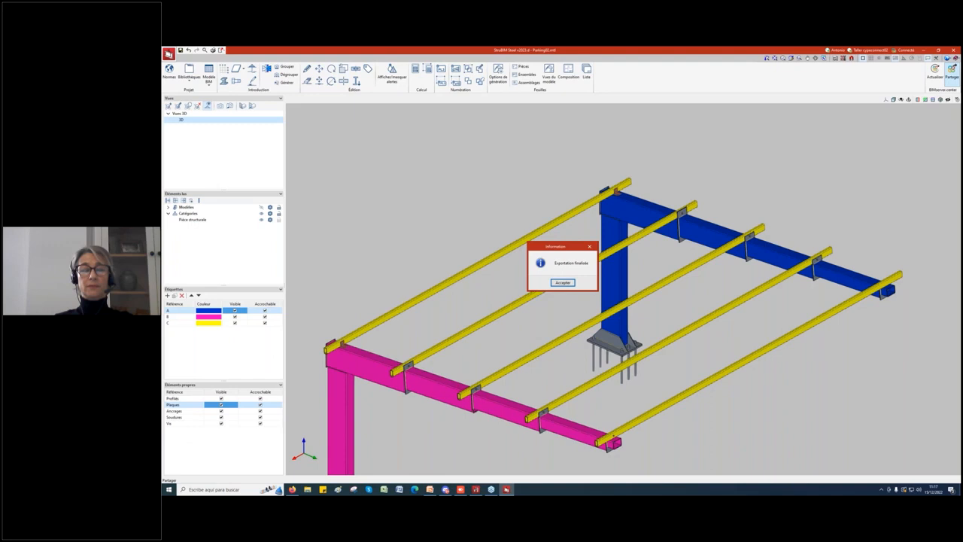
pyautogui.click(570, 284)
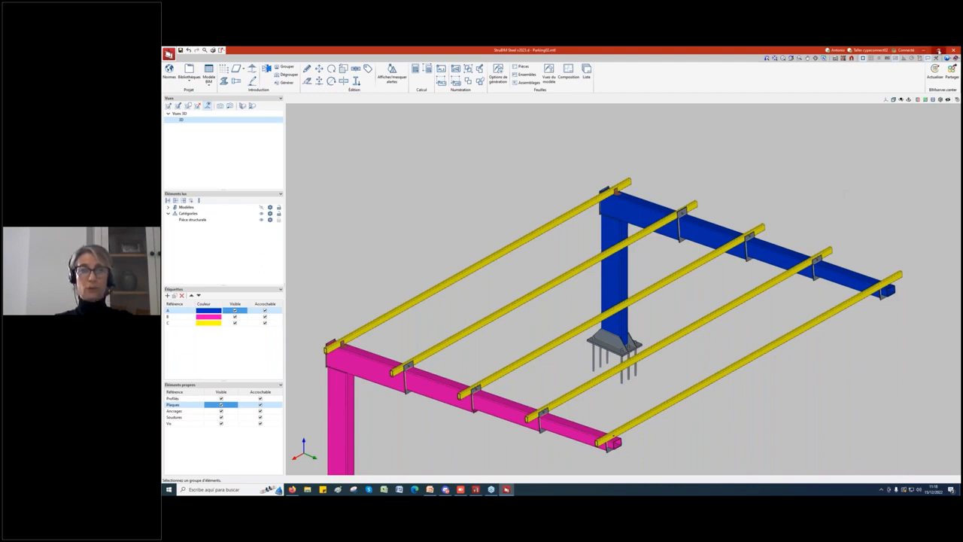
pyautogui.click(938, 50)
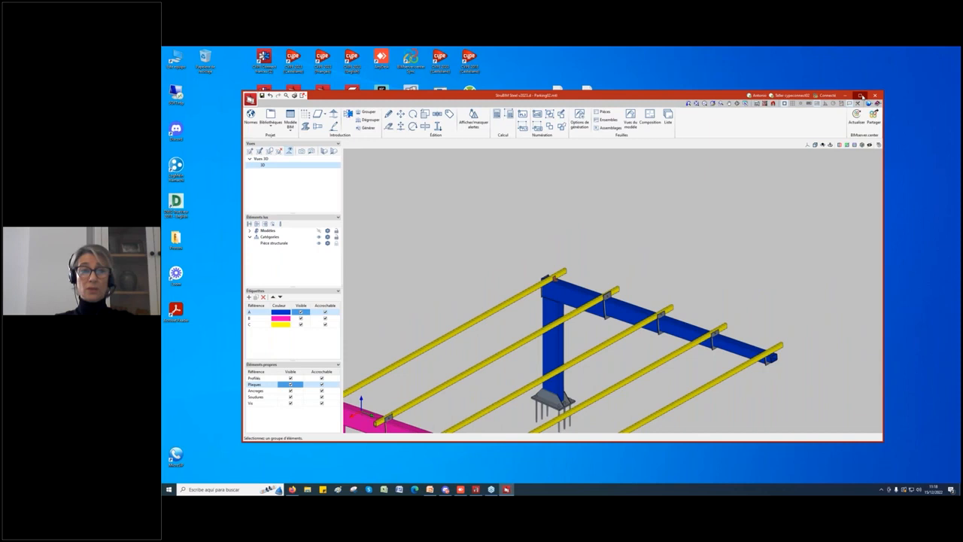
pyautogui.click(863, 98)
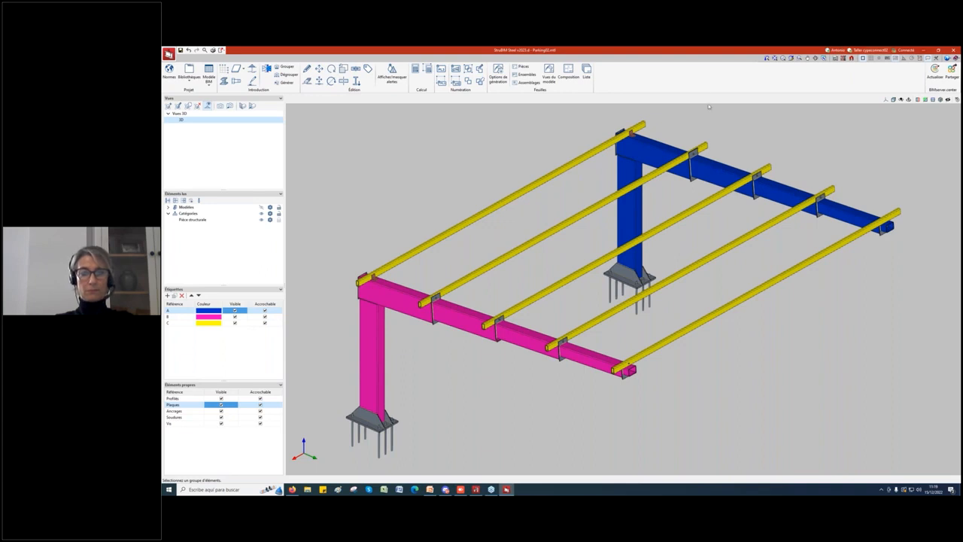
# Reopen the sheet composition, import the EAG001 drawing from the desktop folder into the imported files library, and check its preview
pyautogui.click(569, 81)
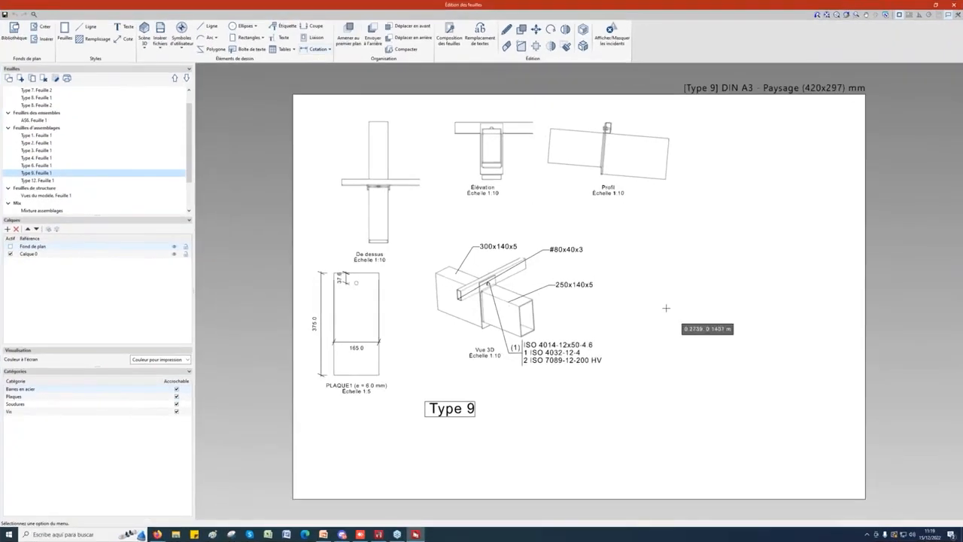
pyautogui.click(145, 48)
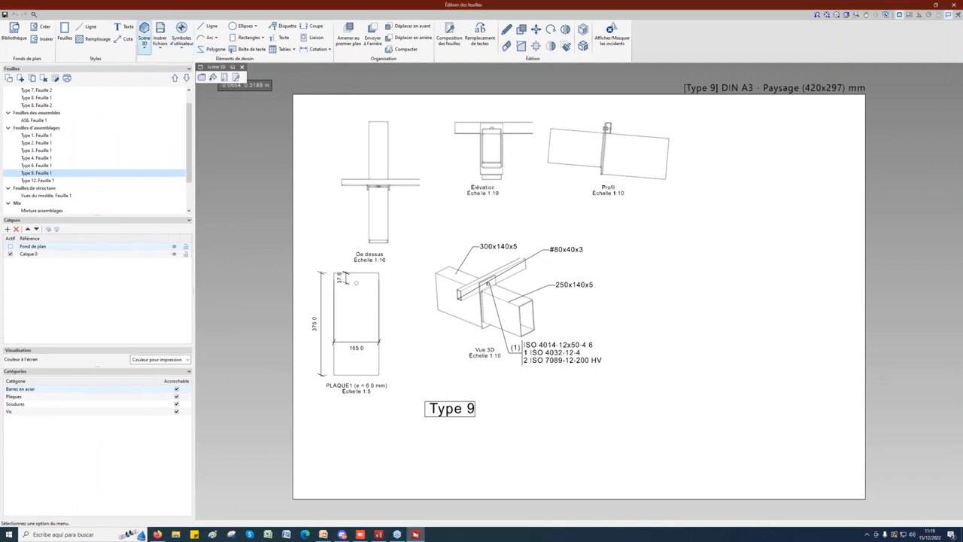
pyautogui.click(161, 48)
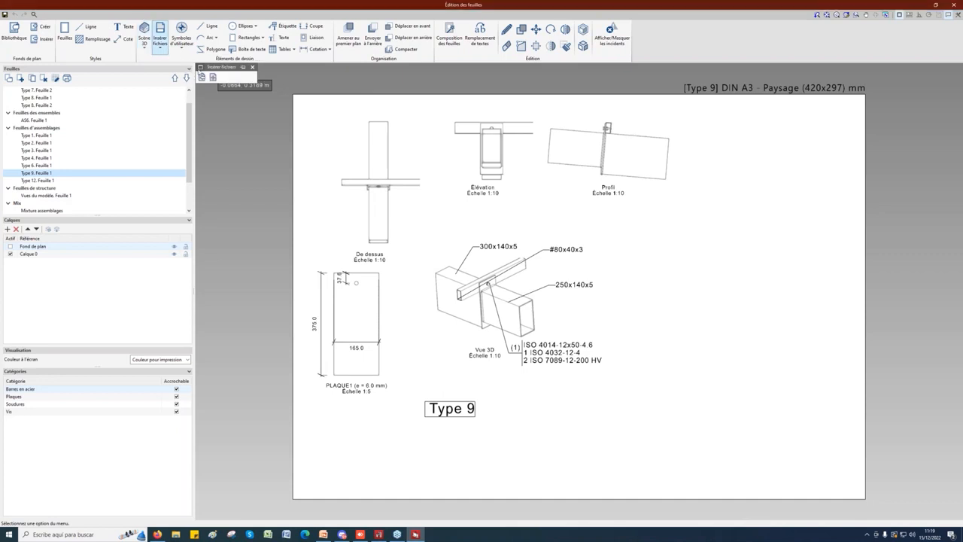
pyautogui.click(202, 78)
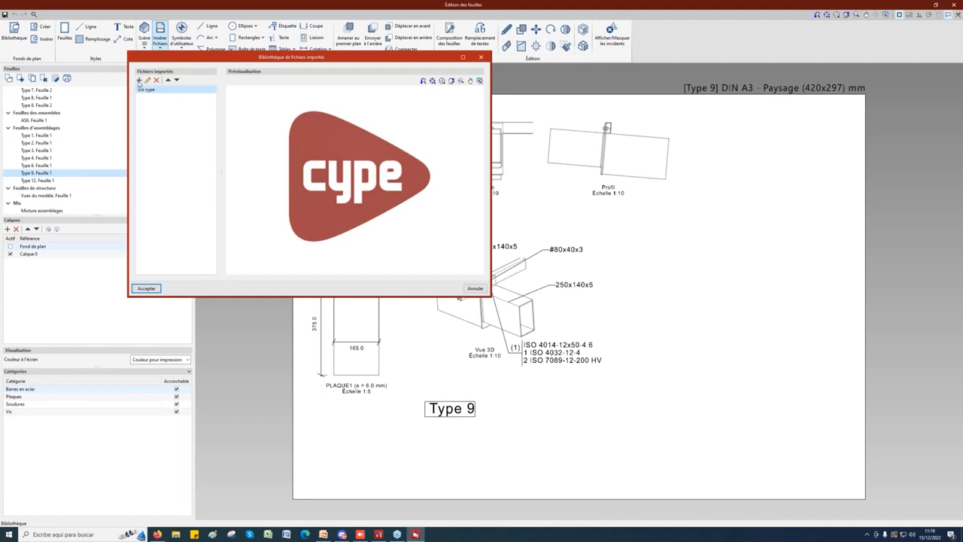
pyautogui.click(139, 80)
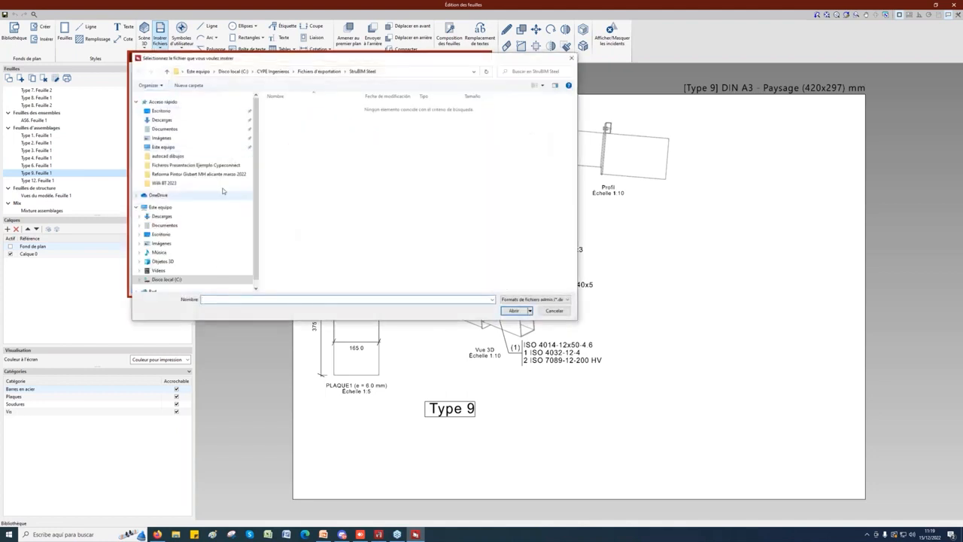
pyautogui.click(160, 111)
pyautogui.doubleClick(286, 138)
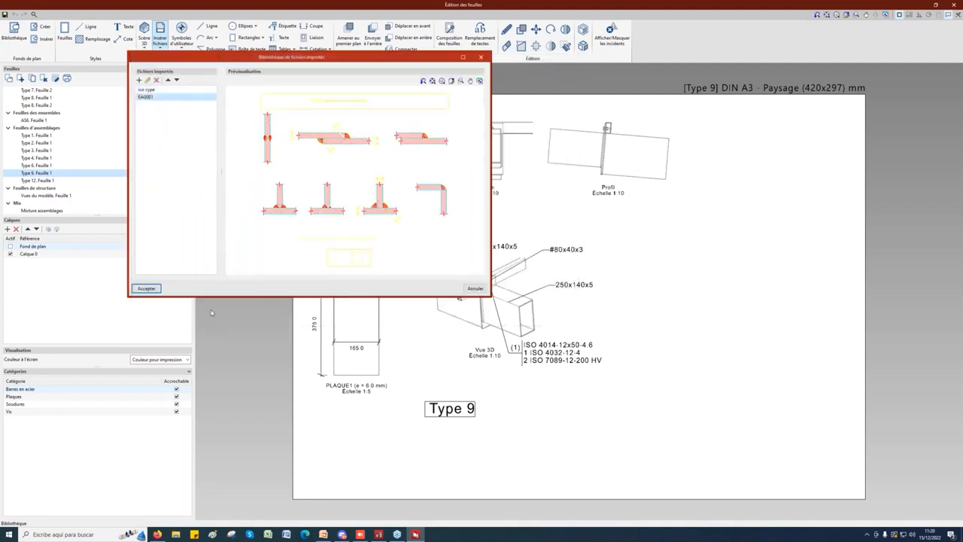
pyautogui.click(146, 288)
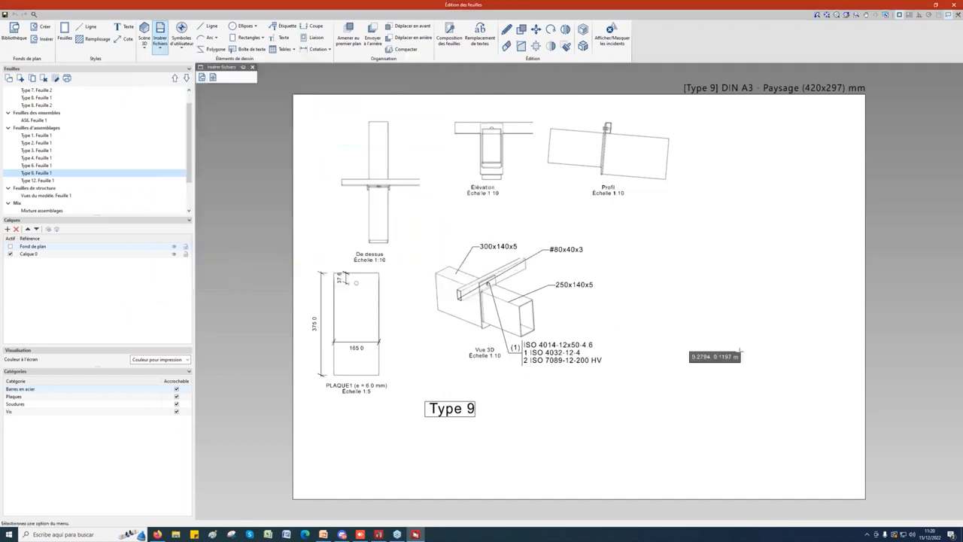
pyautogui.click(201, 77)
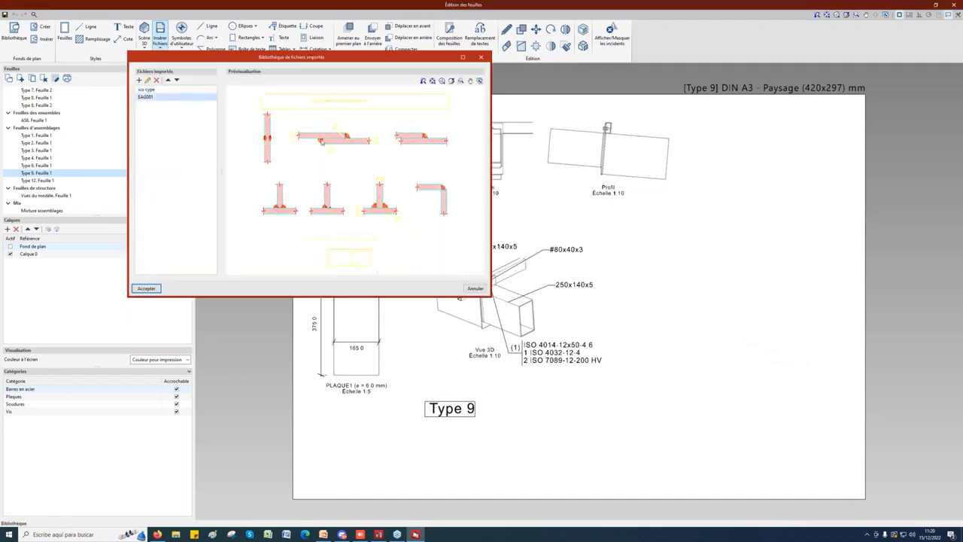
pyautogui.click(146, 288)
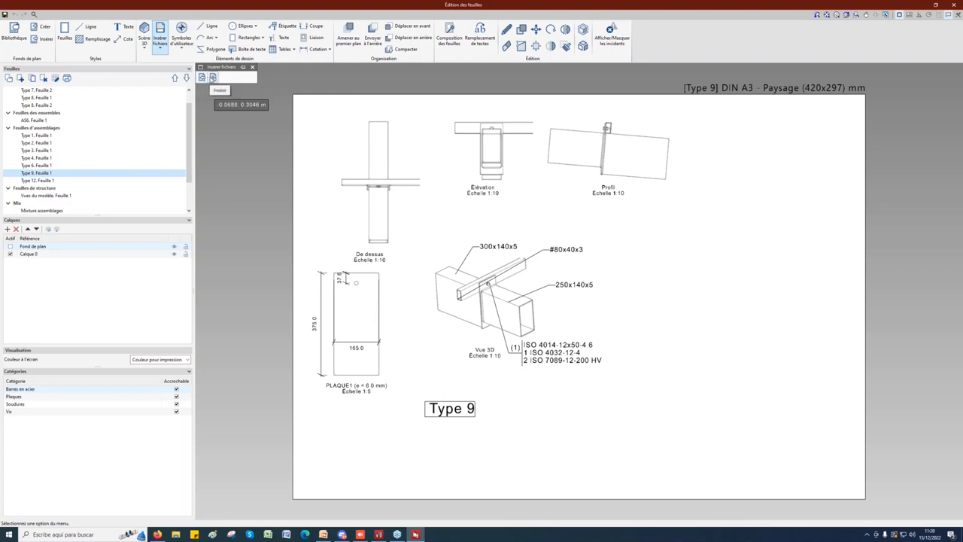
# Insert the EAG001 welding detail drawing, scaled down equally in x and y, in the empty lower-right area of the Type 9 sheet
pyautogui.click(213, 77)
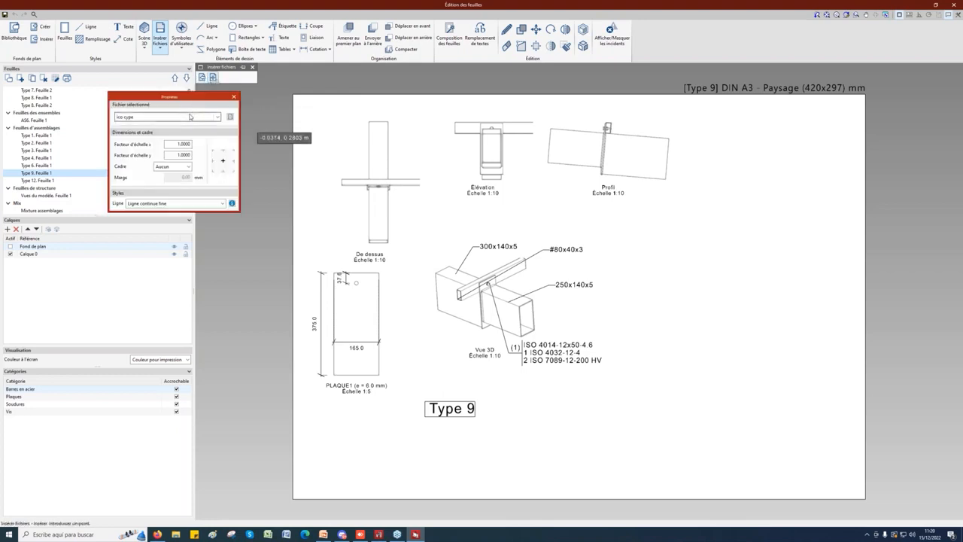
pyautogui.click(216, 116)
pyautogui.click(123, 133)
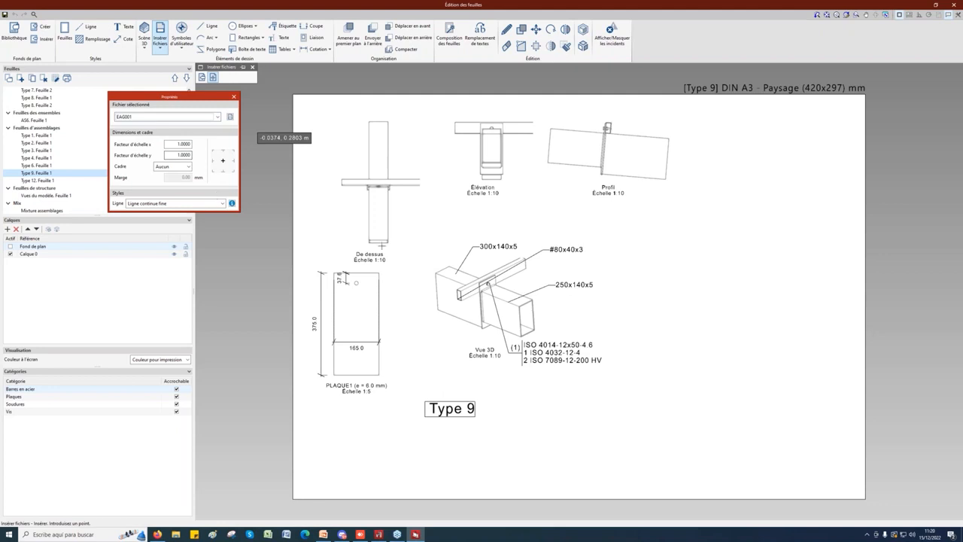
pyautogui.moveTo(188, 144); pyautogui.dragTo(199, 146)
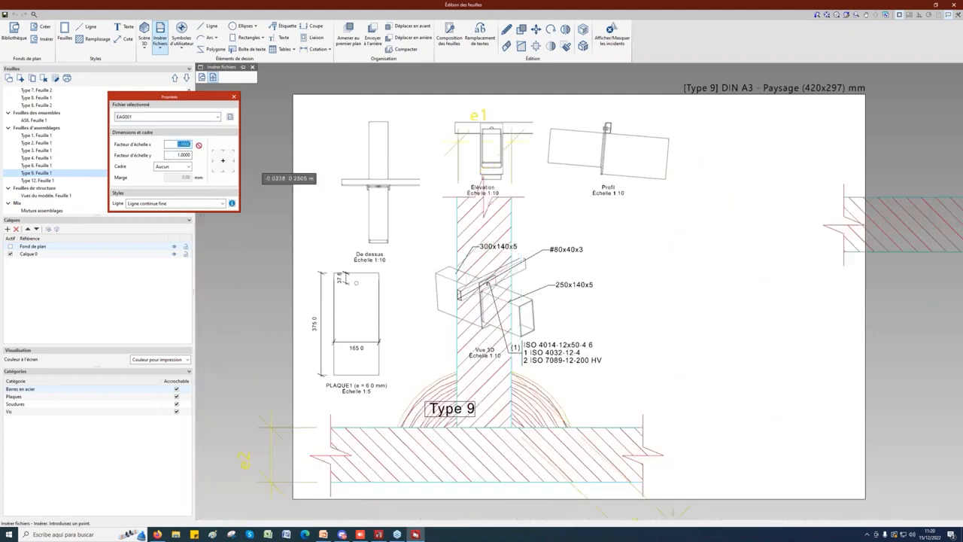
pyautogui.write('0.5')
pyautogui.press('Tab')
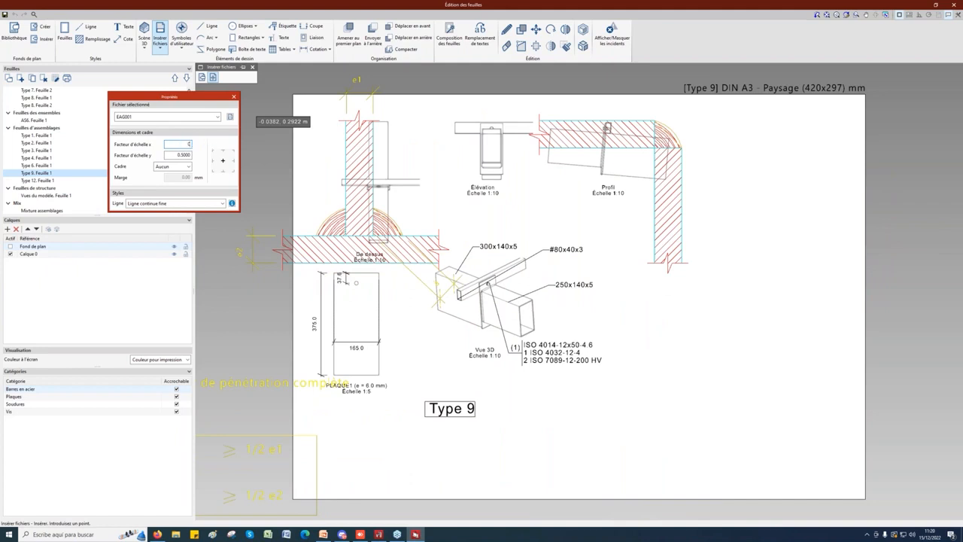
pyautogui.press('Tab')
pyautogui.click(743, 363)
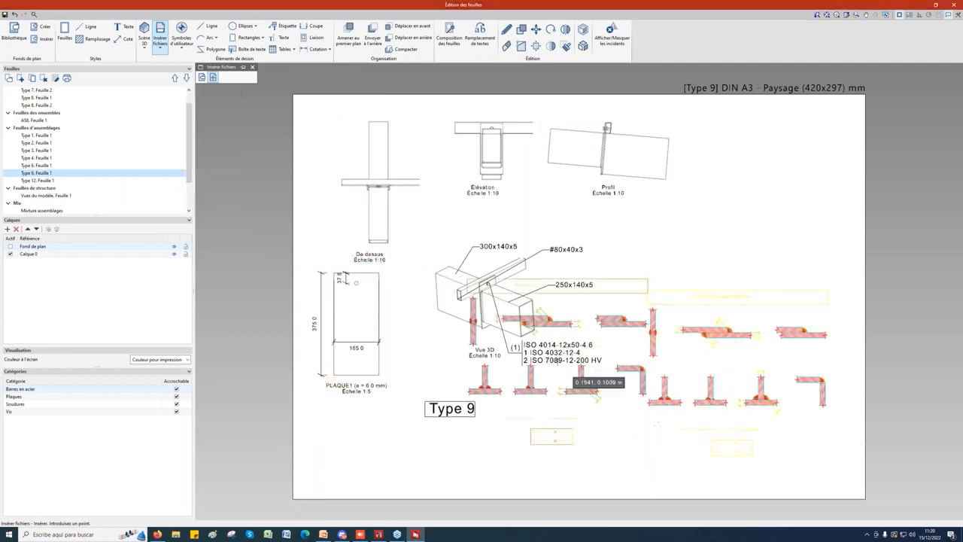